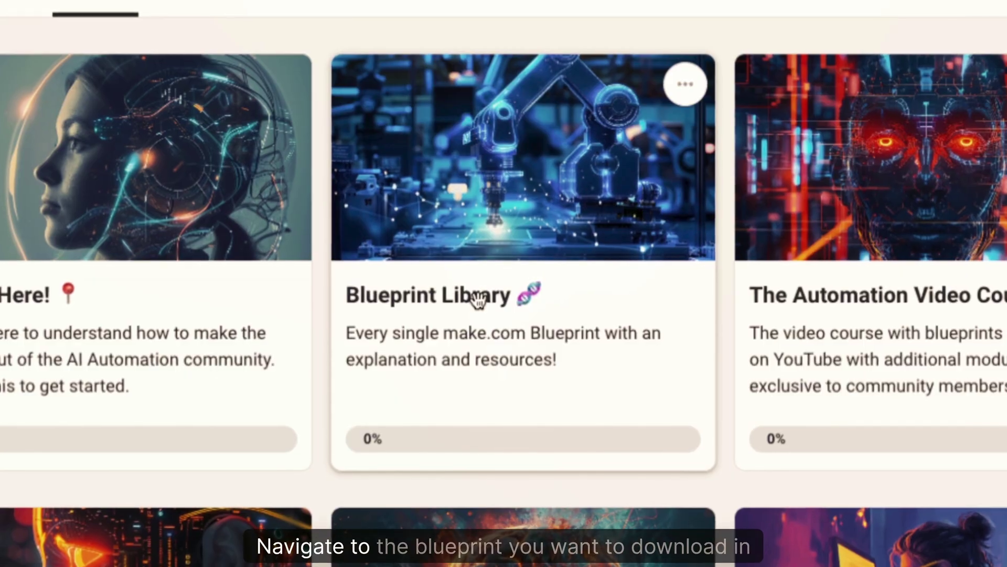
# Download the '4. Create Social Media Posts' blueprint JSON from Skool's Blueprint Library course
pyautogui.click(478, 273)
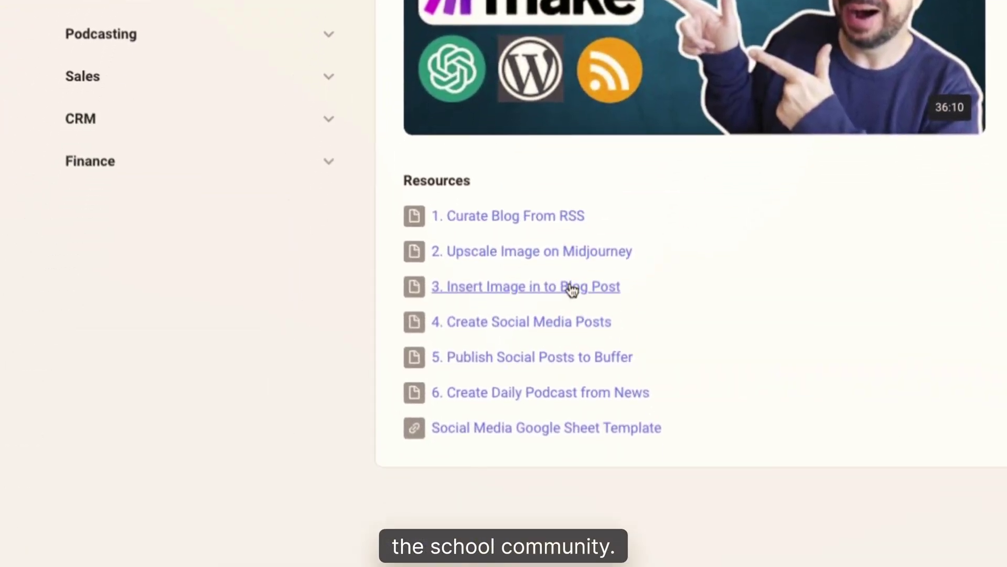
pyautogui.click(506, 328)
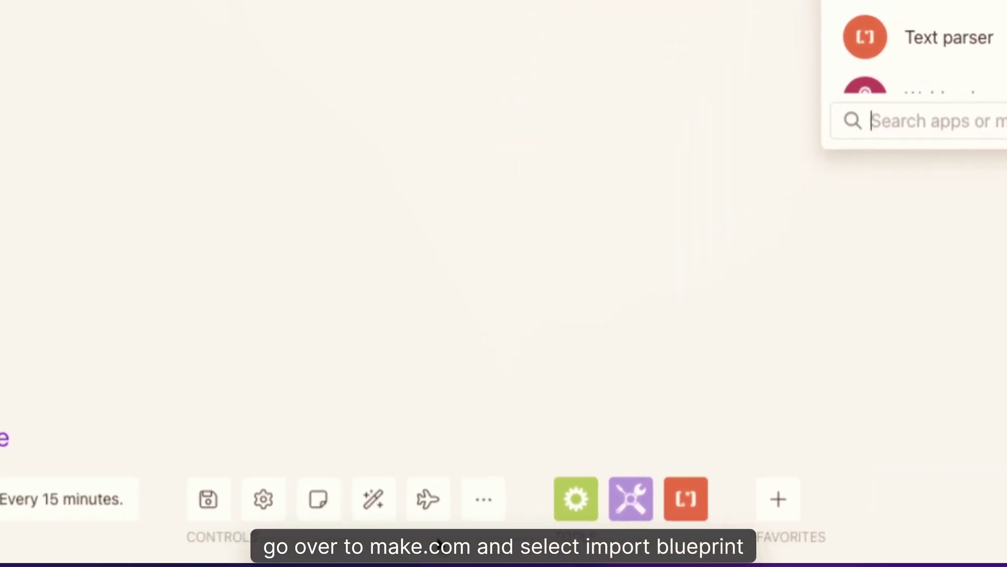
# Import the '4. Create Social Media Posts (6).json' blueprint into the blank Make scenario
pyautogui.click(483, 499)
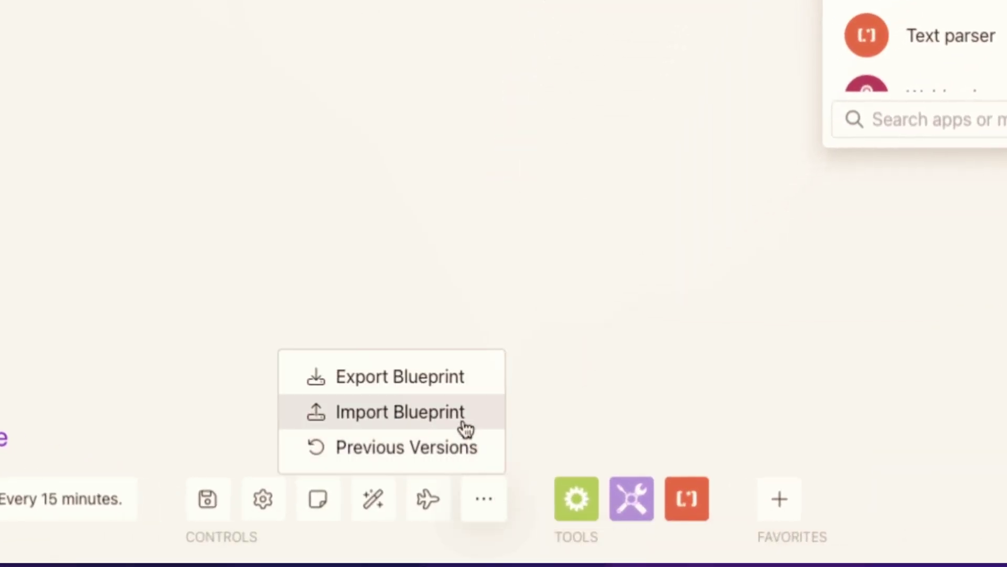
pyautogui.click(467, 432)
pyautogui.click(399, 263)
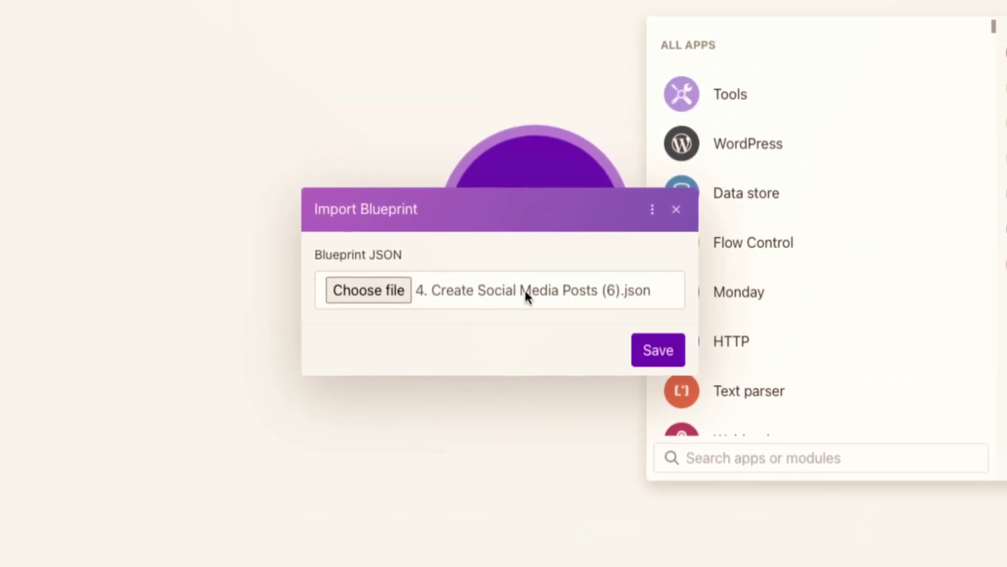
pyautogui.click(659, 326)
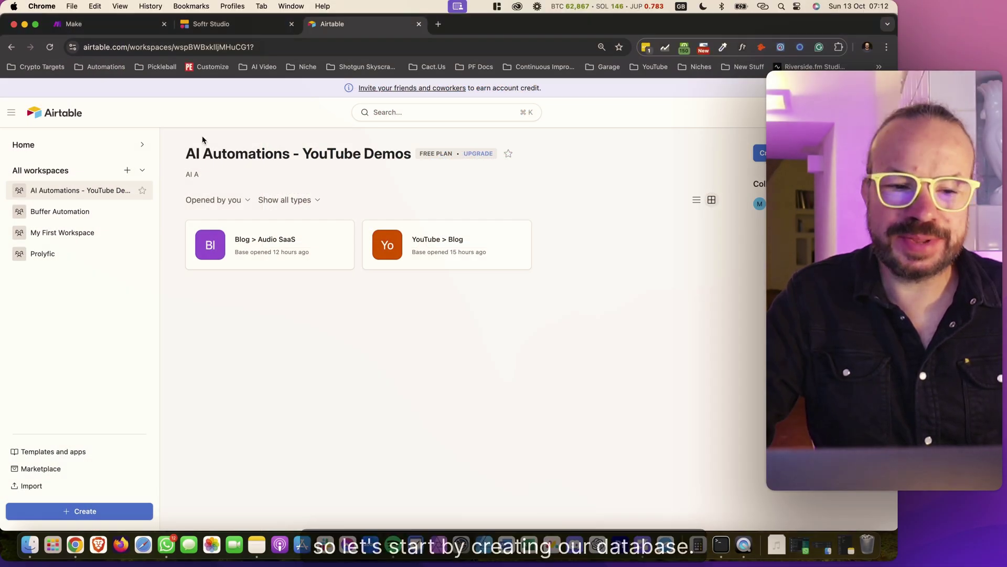
# Create a blank Airtable base from scratch and name it 'Blog > LinkedIn Demo'
pyautogui.click(775, 153)
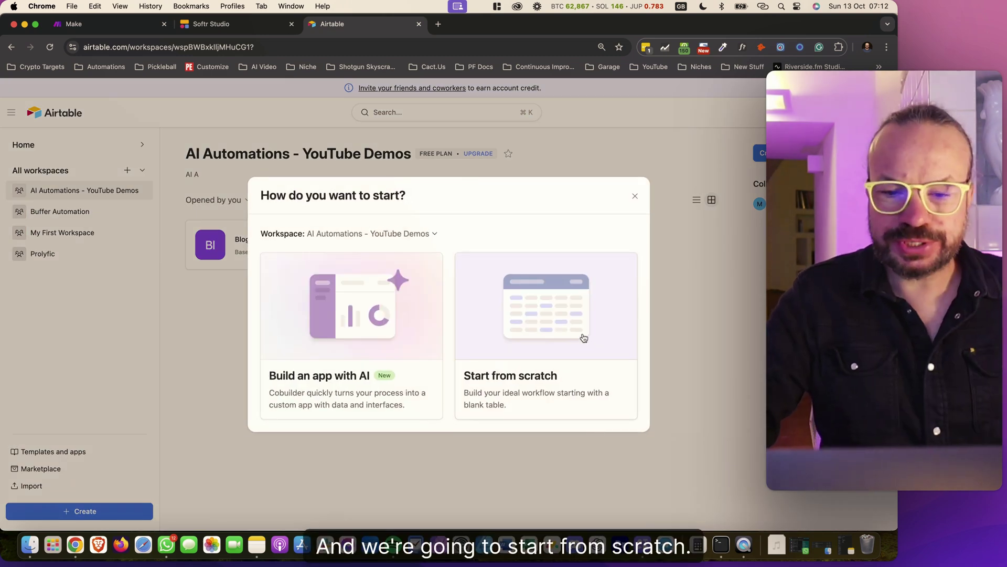
pyautogui.click(597, 344)
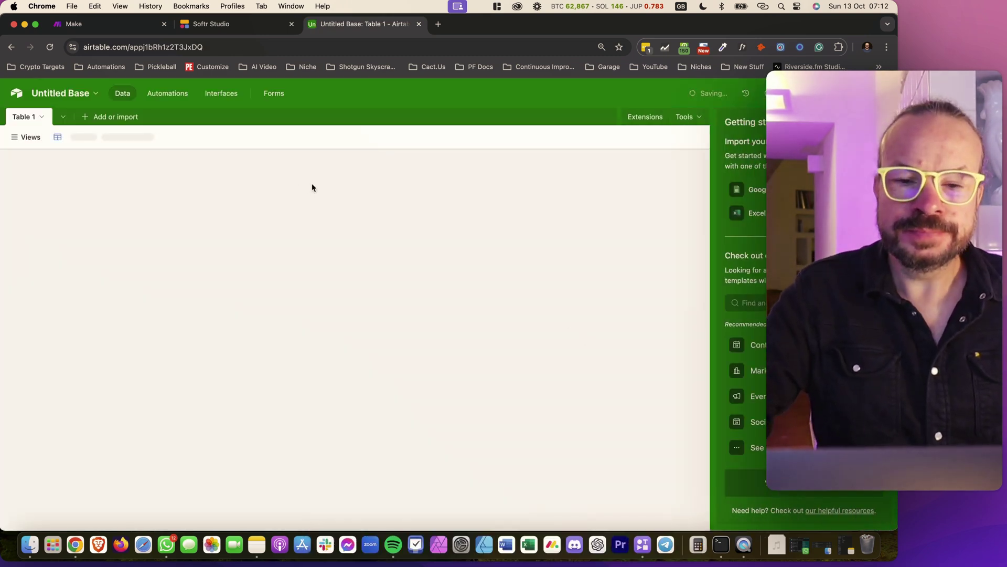
pyautogui.click(93, 92)
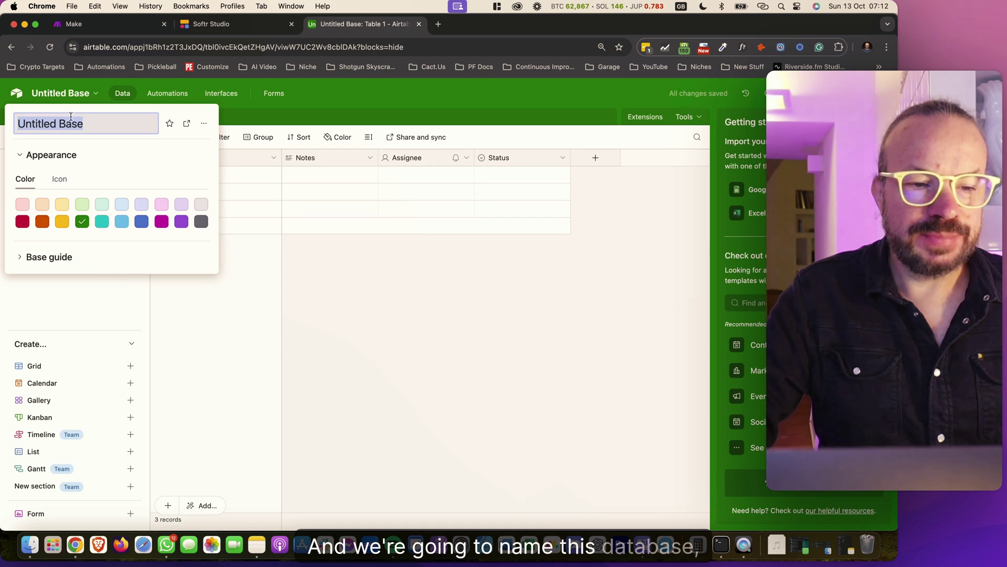
pyautogui.write('Blog > ')
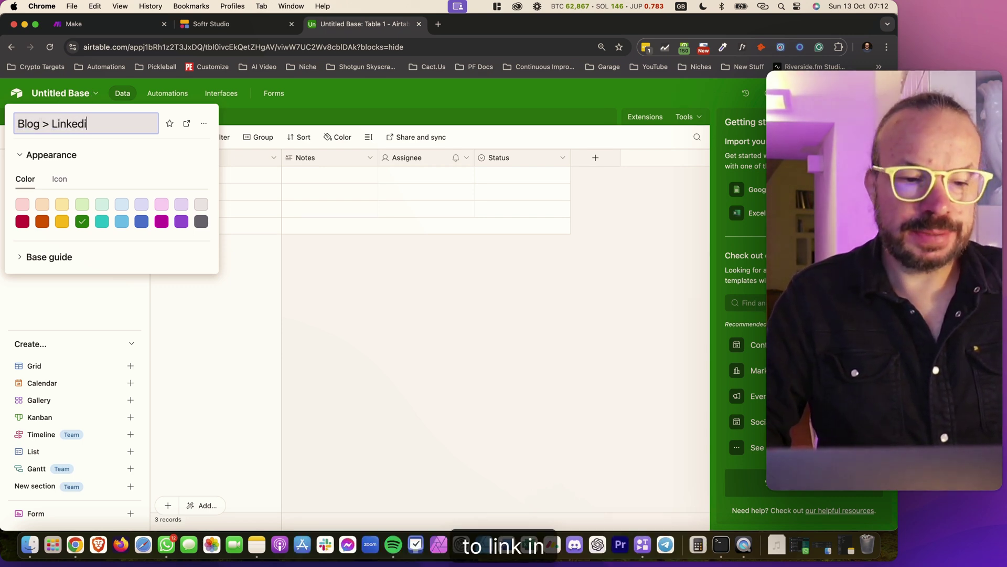
pyautogui.write('LinkedIn Demo')
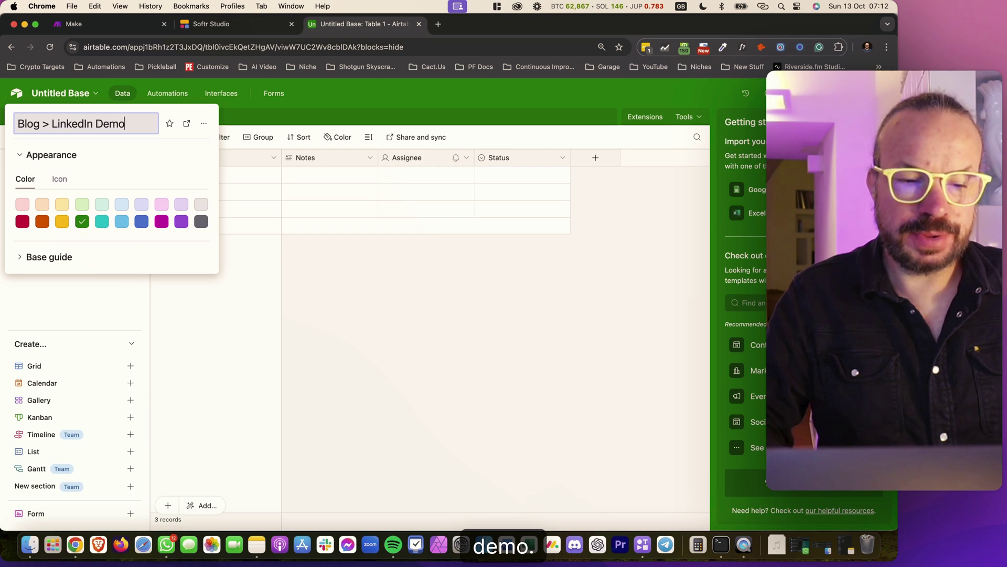
pyautogui.click(49, 256)
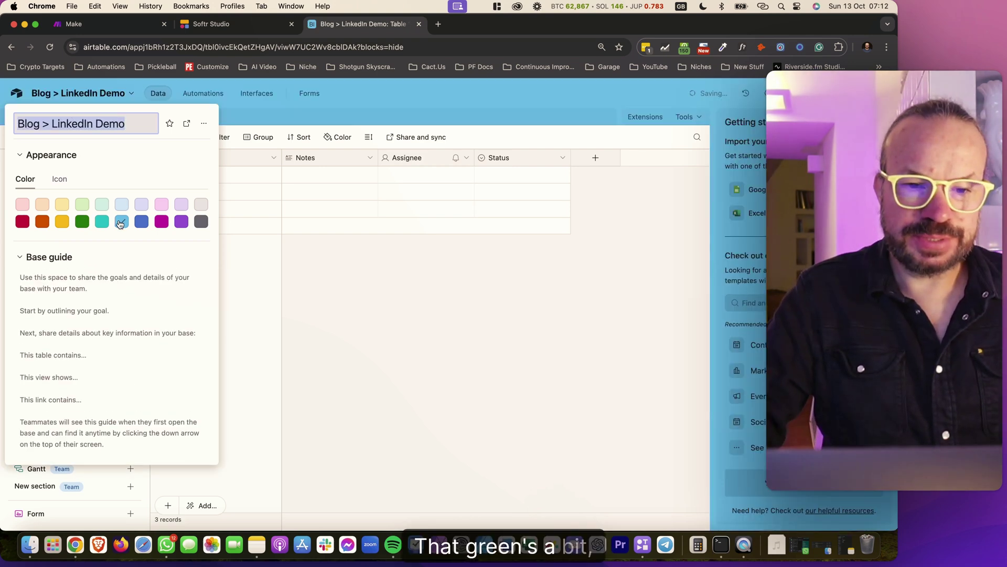
# Set the base colour to light blue
pyautogui.click(99, 222)
pyautogui.click(124, 223)
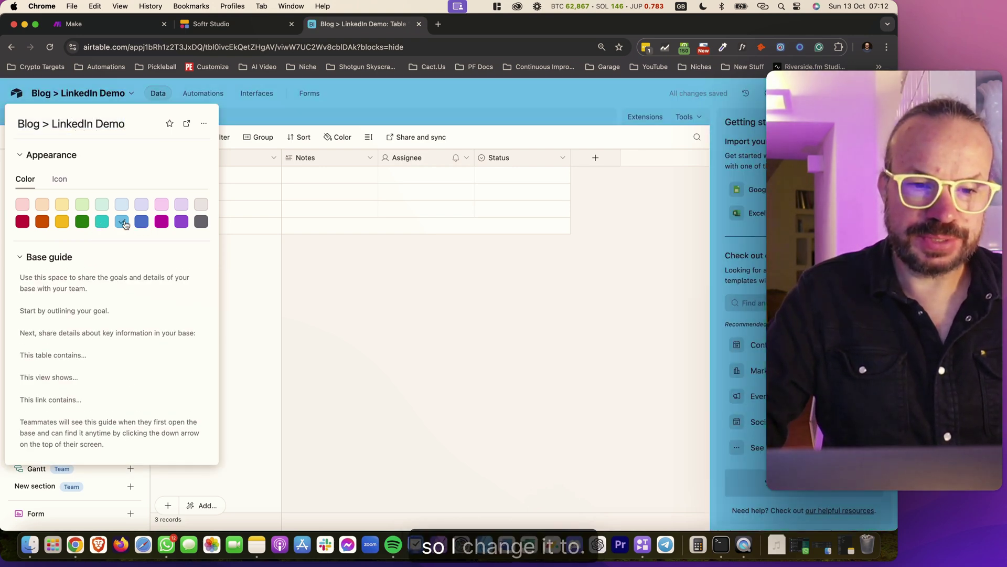
pyautogui.click(139, 225)
pyautogui.click(125, 222)
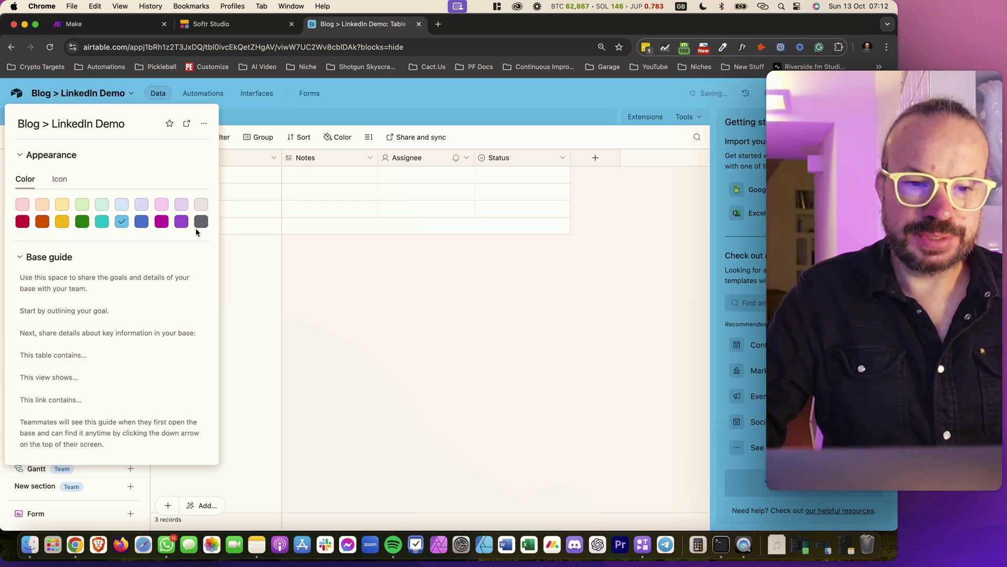
pyautogui.click(387, 273)
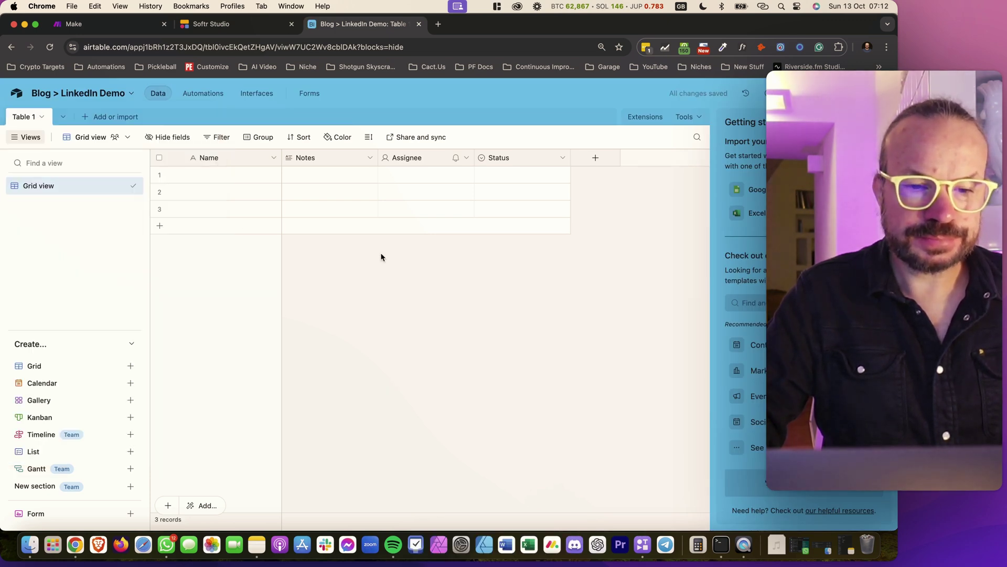
# Turn the Name primary field into an Autonumber ID field
pyautogui.click(271, 162)
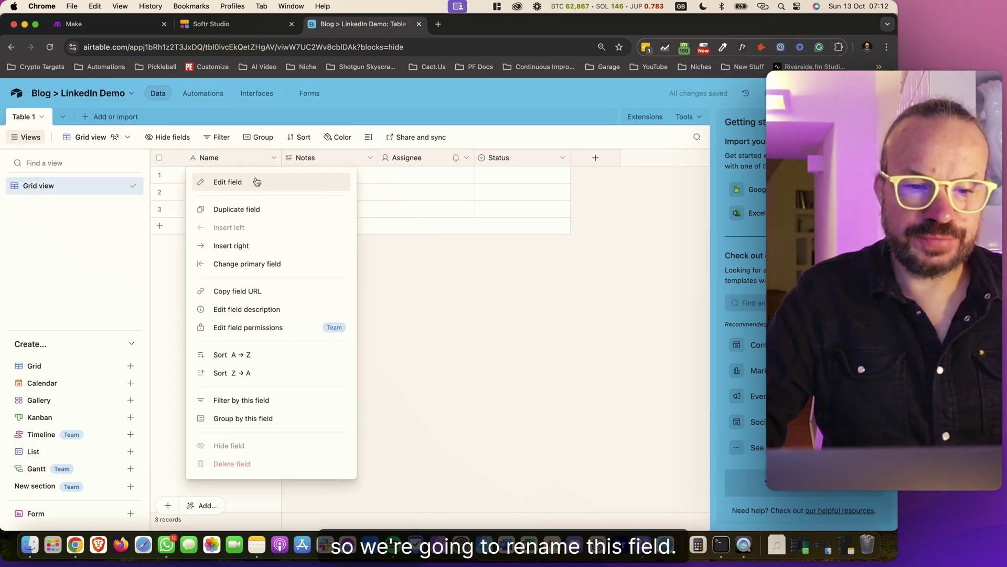
pyautogui.click(253, 181)
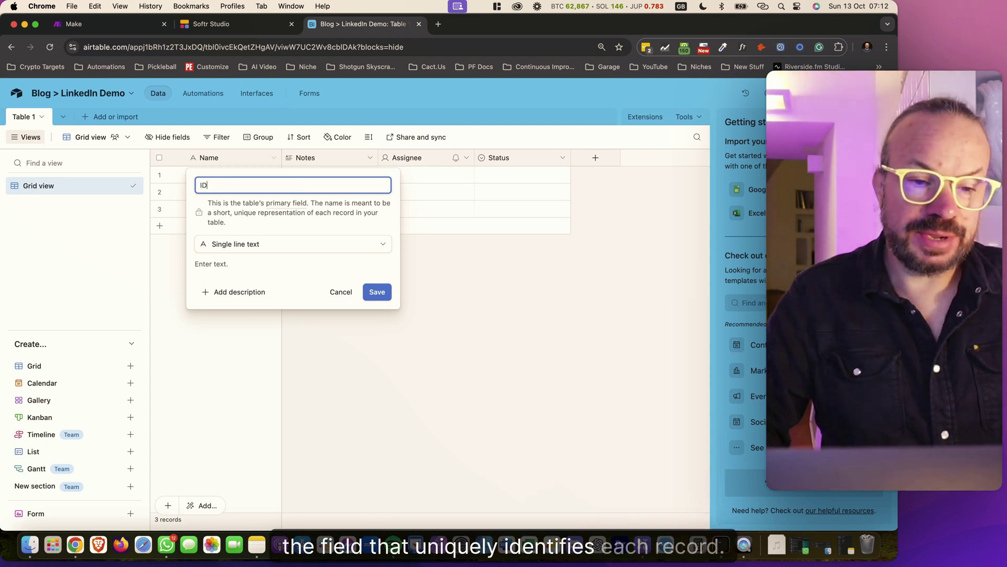
pyautogui.click(262, 244)
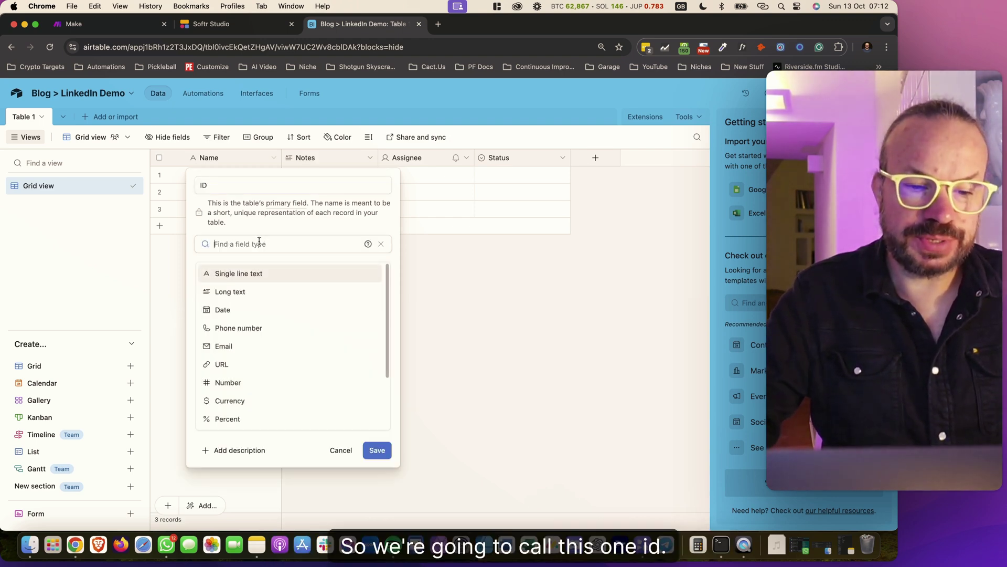
pyautogui.write('aut')
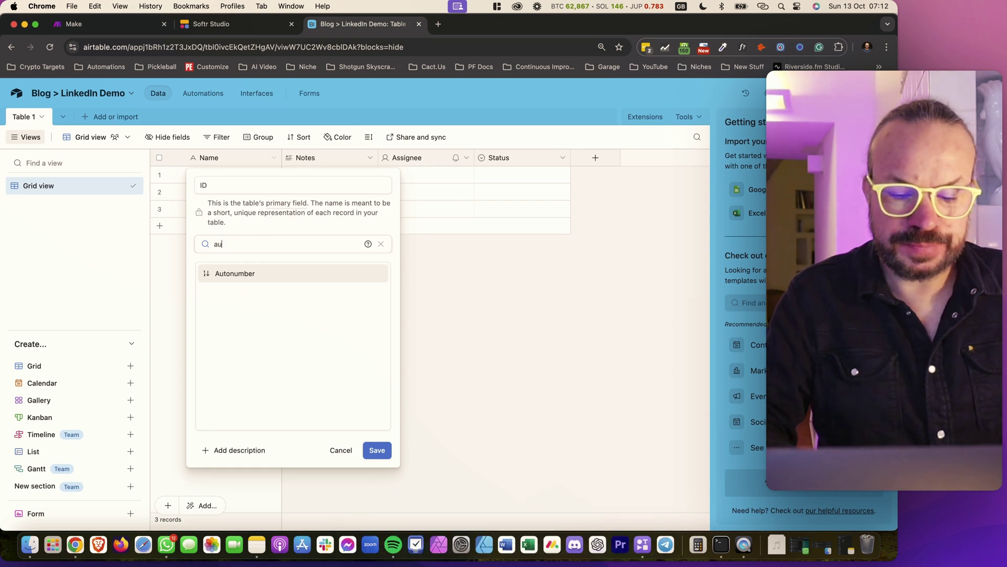
pyautogui.click(239, 274)
pyautogui.click(381, 301)
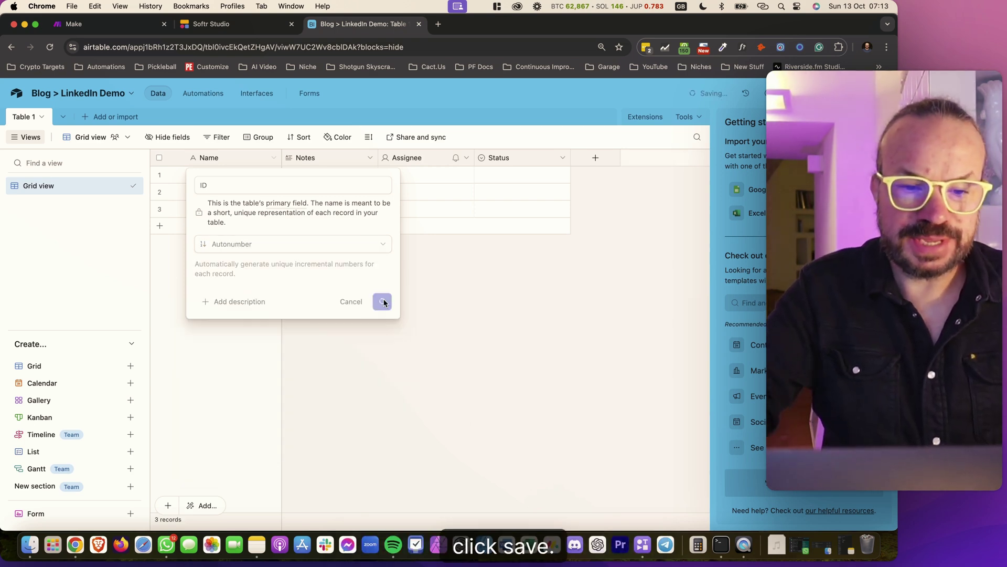
# Rename Notes to 'LinkedIn Post' and enable rich text formatting
pyautogui.click(369, 158)
pyautogui.click(370, 185)
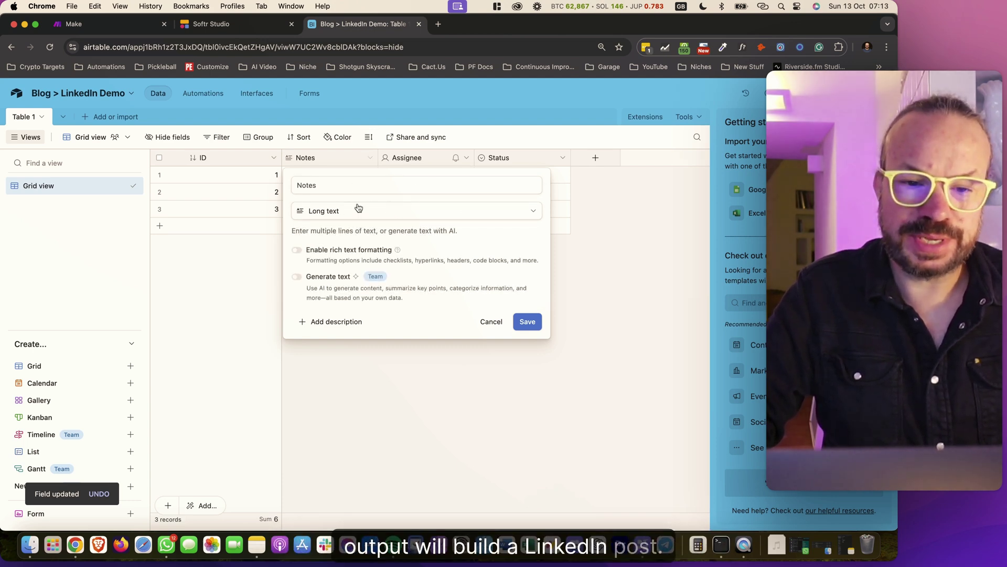
pyautogui.click(395, 189)
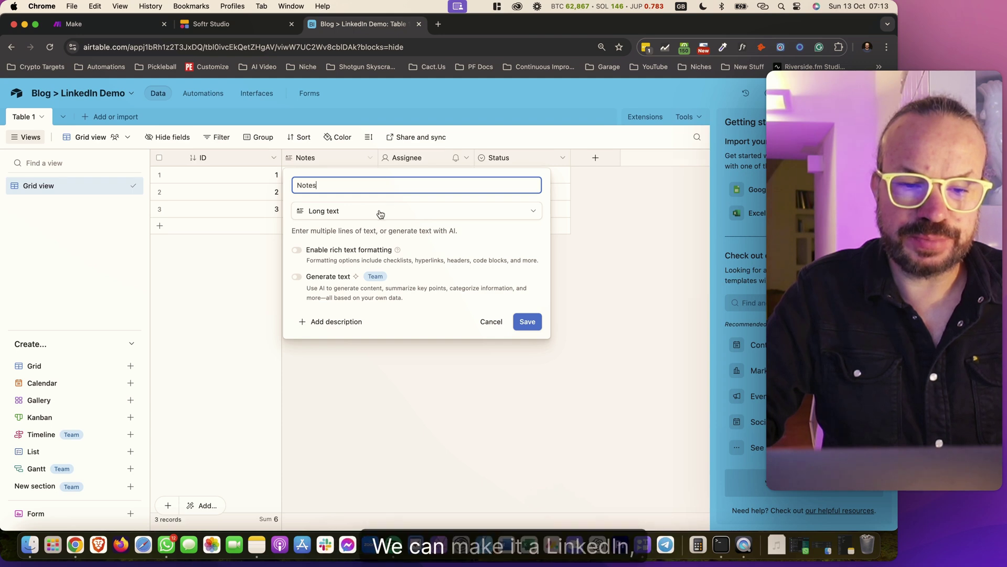
pyautogui.write('Link')
pyautogui.press('BackSpace')
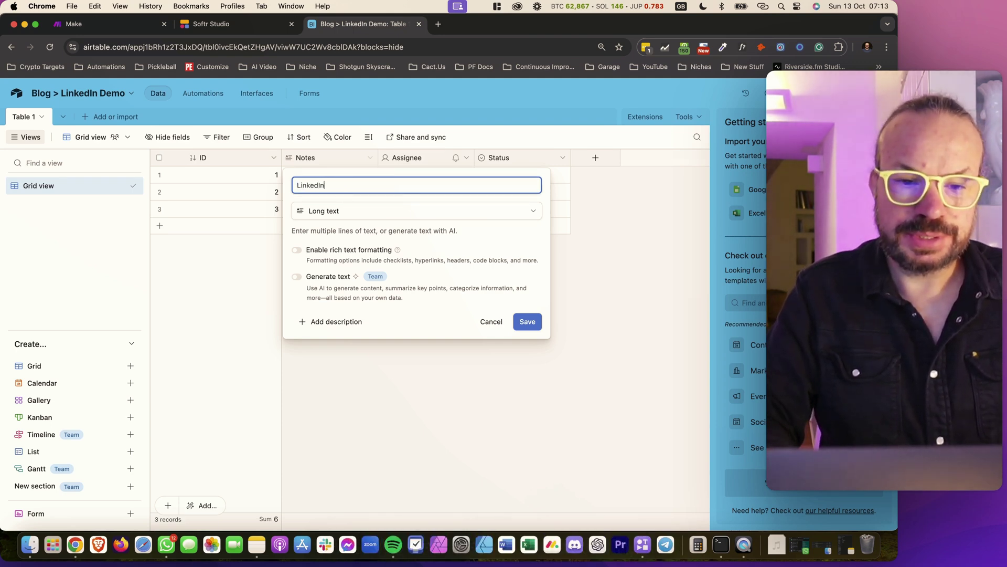
pyautogui.write('edIn Post')
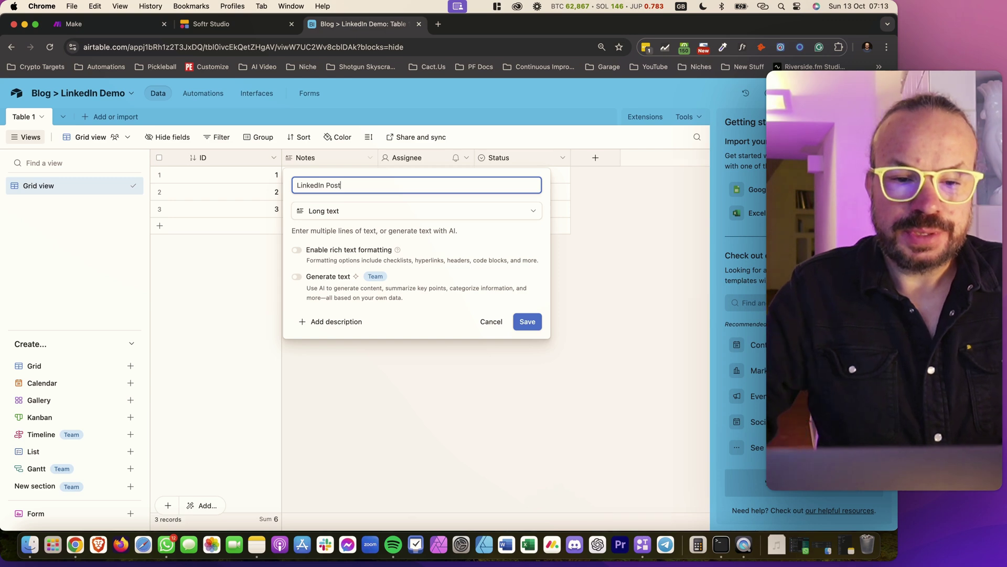
pyautogui.click(311, 248)
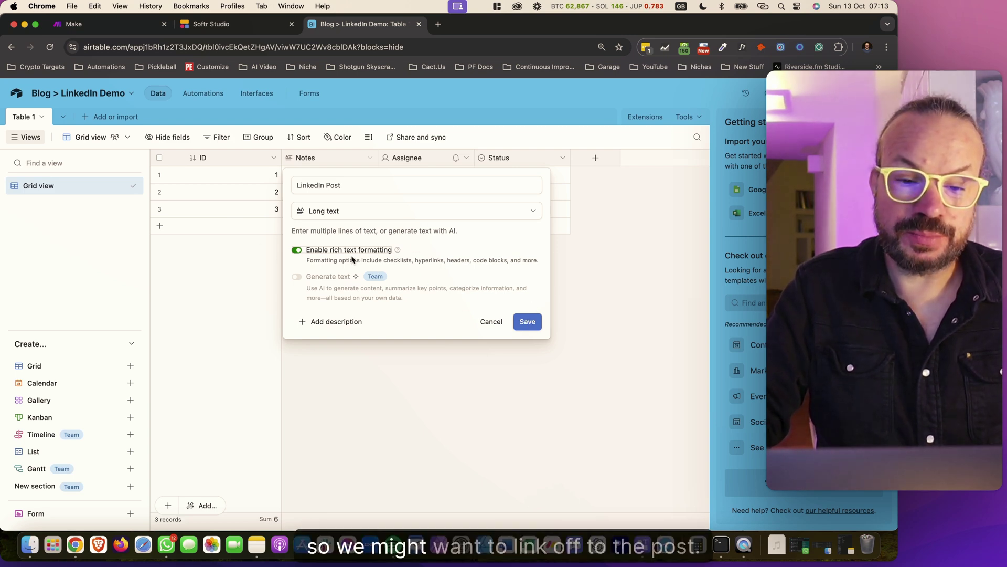
pyautogui.click(527, 321)
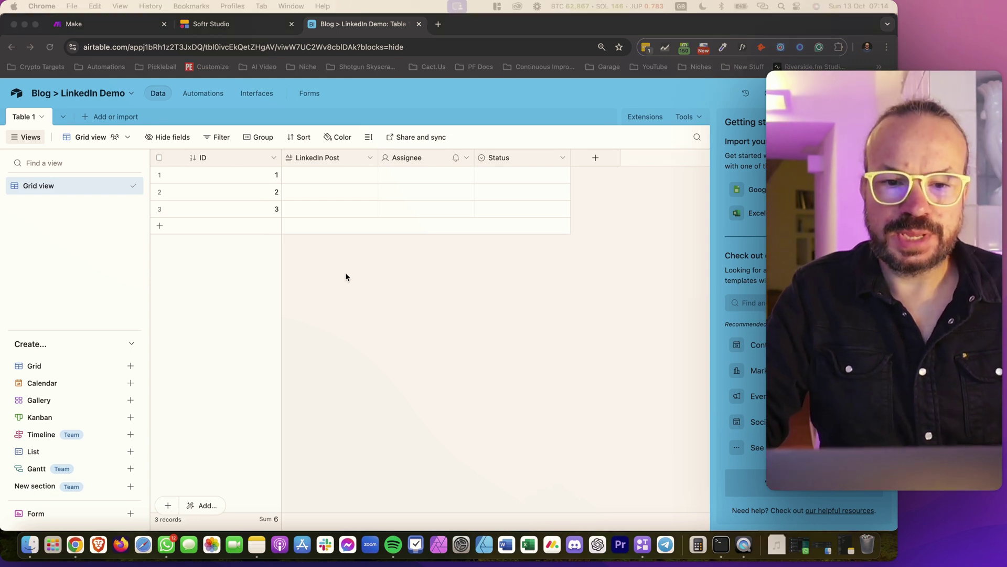
# Replace the Assignee field with a URL-type field named 'URL'
pyautogui.click(466, 158)
pyautogui.click(450, 184)
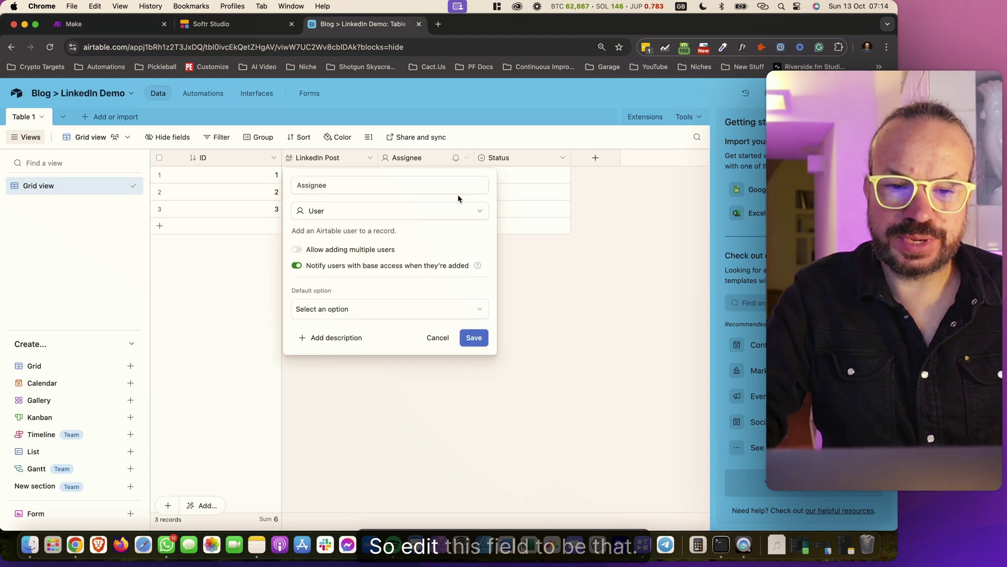
pyautogui.click(297, 266)
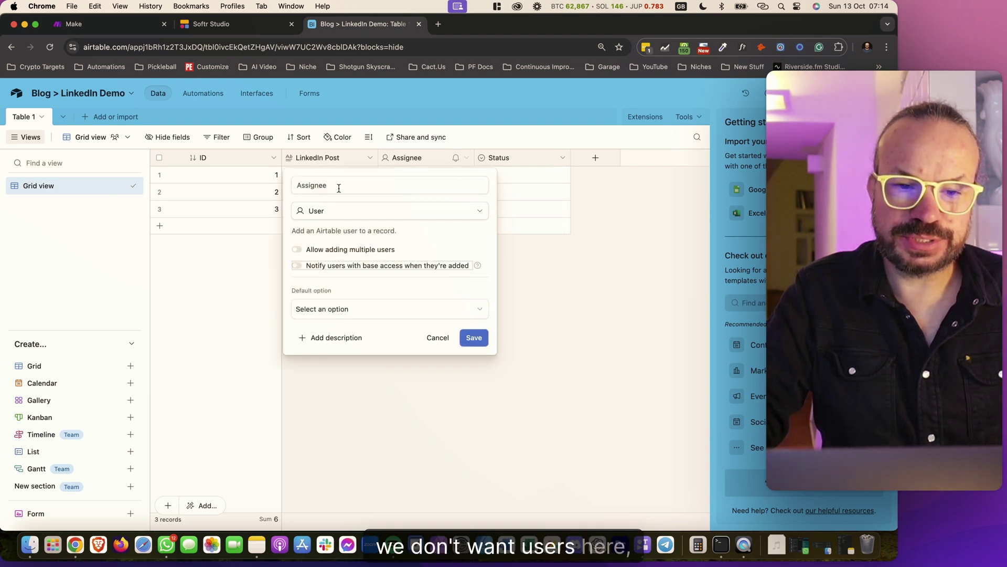
pyautogui.doubleClick(394, 185)
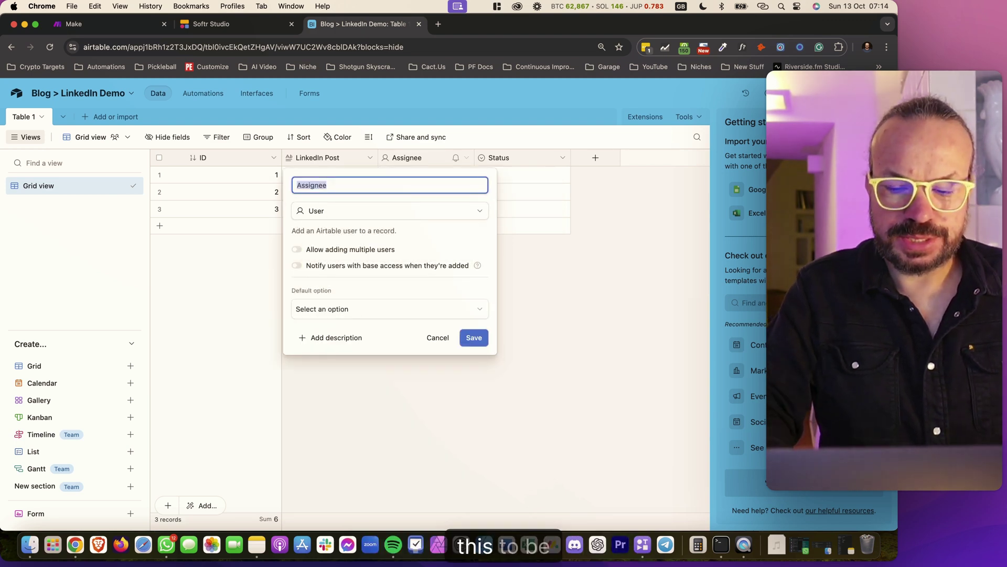
pyautogui.press('BackSpace')
pyautogui.write('UR')
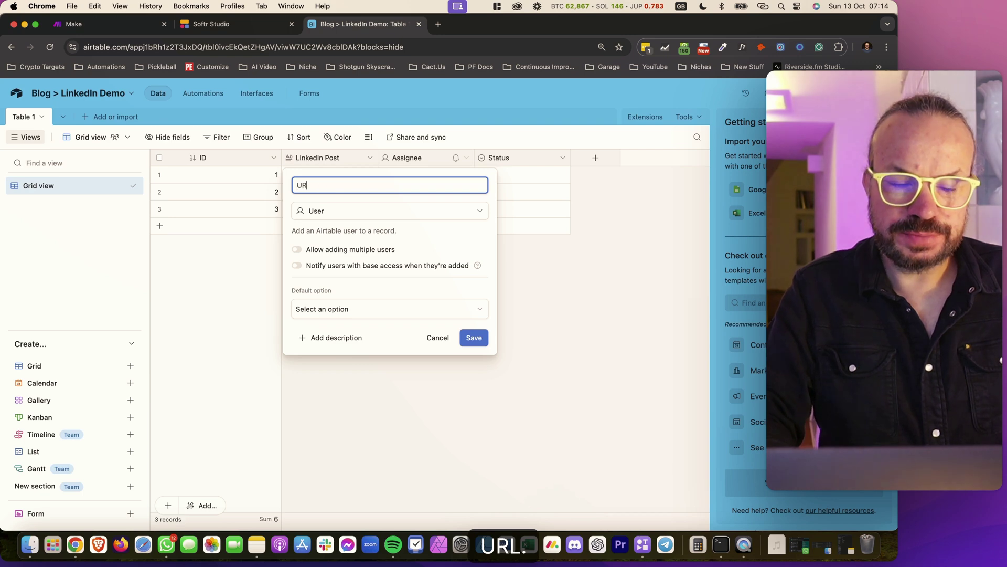
pyautogui.write('L')
pyautogui.click(434, 212)
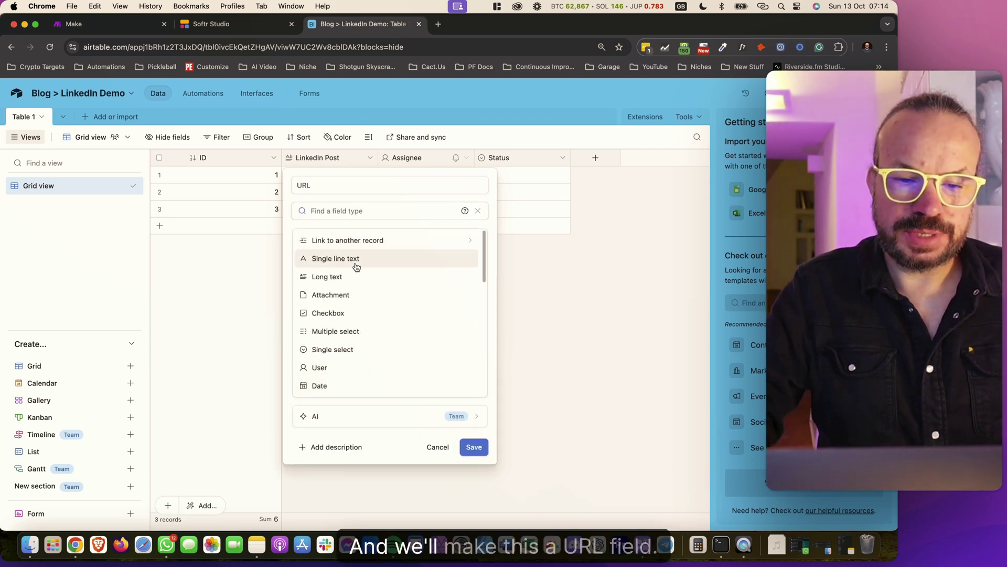
pyautogui.write('url')
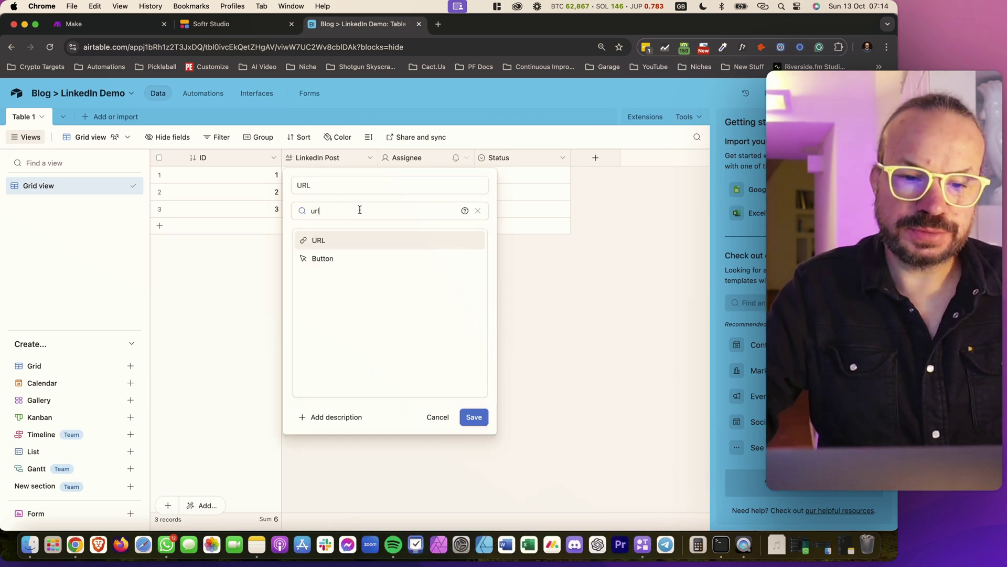
pyautogui.click(348, 240)
pyautogui.click(474, 270)
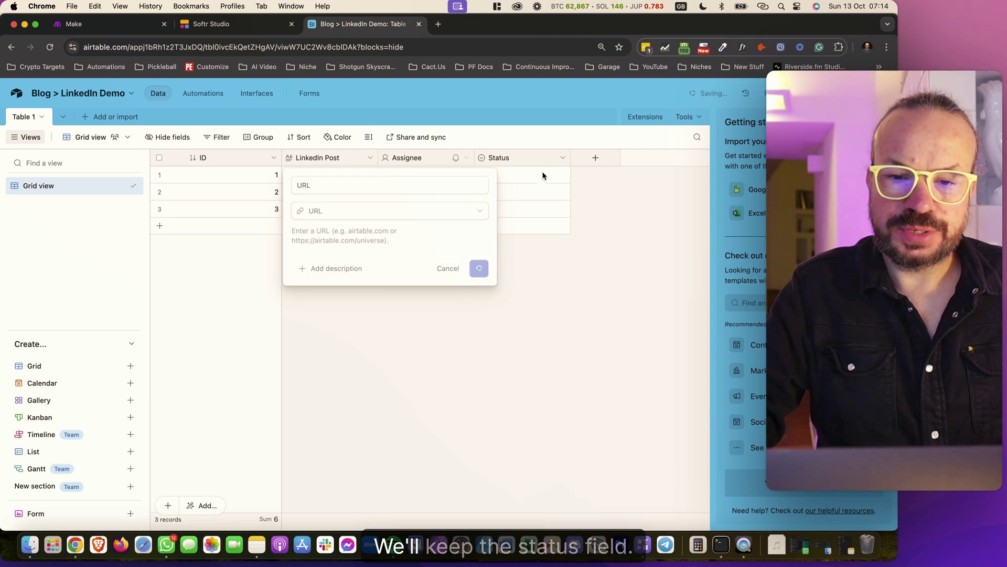
# Keep the Status field with its Todo, In progress and Done options unchanged
pyautogui.click(562, 158)
pyautogui.click(525, 194)
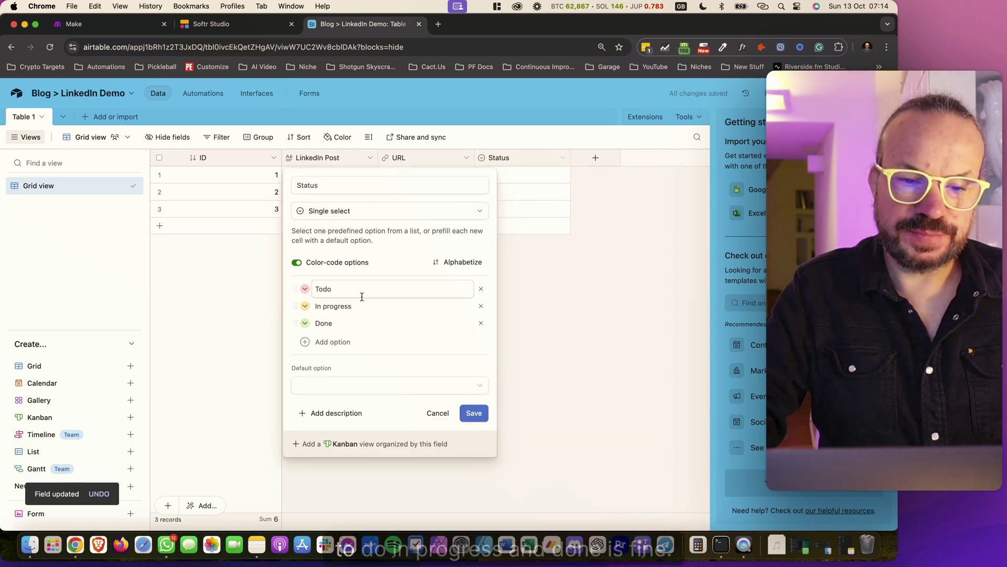
pyautogui.click(478, 418)
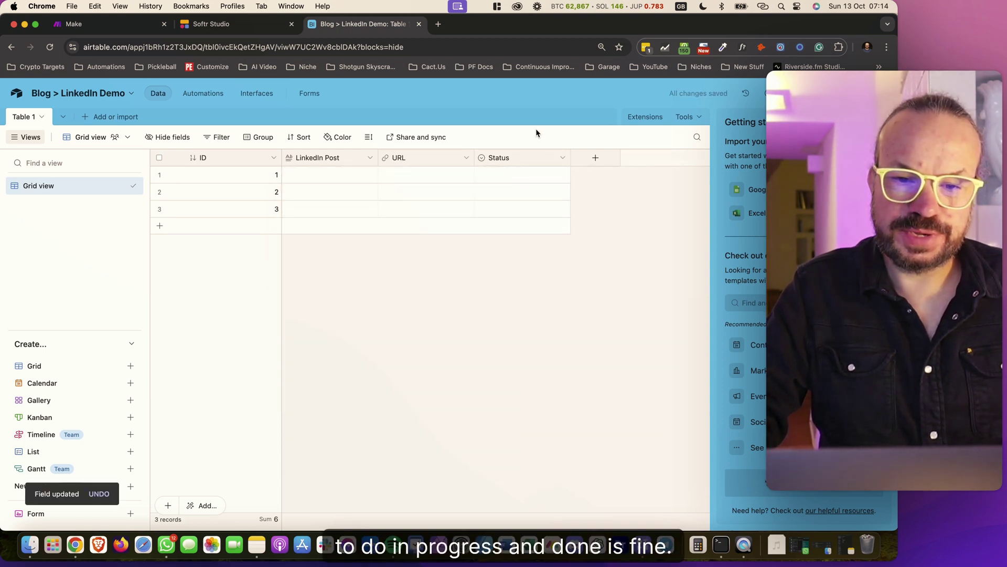
pyautogui.click(589, 158)
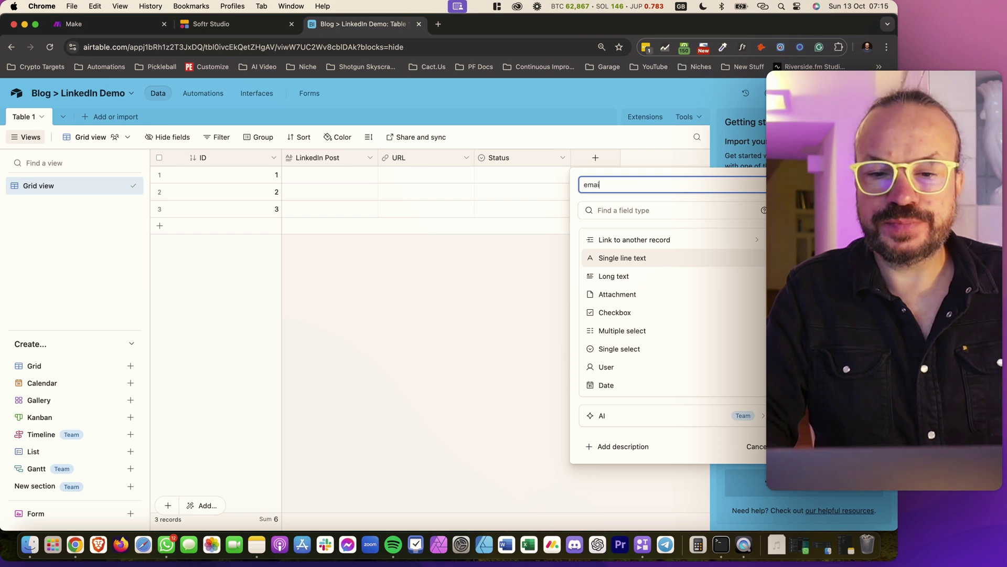
# Add an 'email' field and order columns ID, URL, LinkedIn Post, Status, email
pyautogui.write('il')
pyautogui.press('Return')
pyautogui.moveTo(515, 160); pyautogui.dragTo(489, 165)
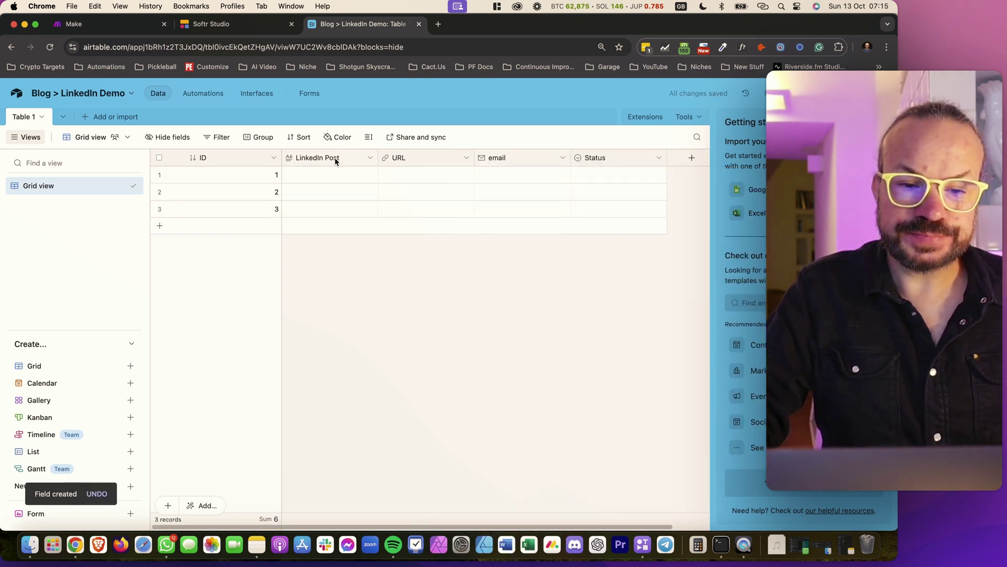
pyautogui.moveTo(343, 160); pyautogui.dragTo(642, 161)
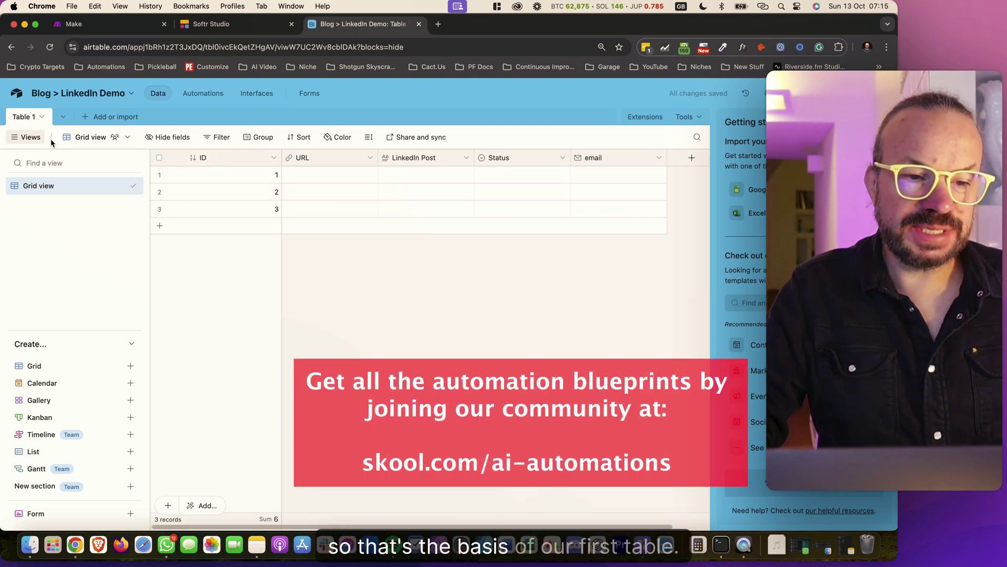
# Rename Table 1 to 'Job Queue'
pyautogui.click(27, 117)
pyautogui.moveTo(56, 148)
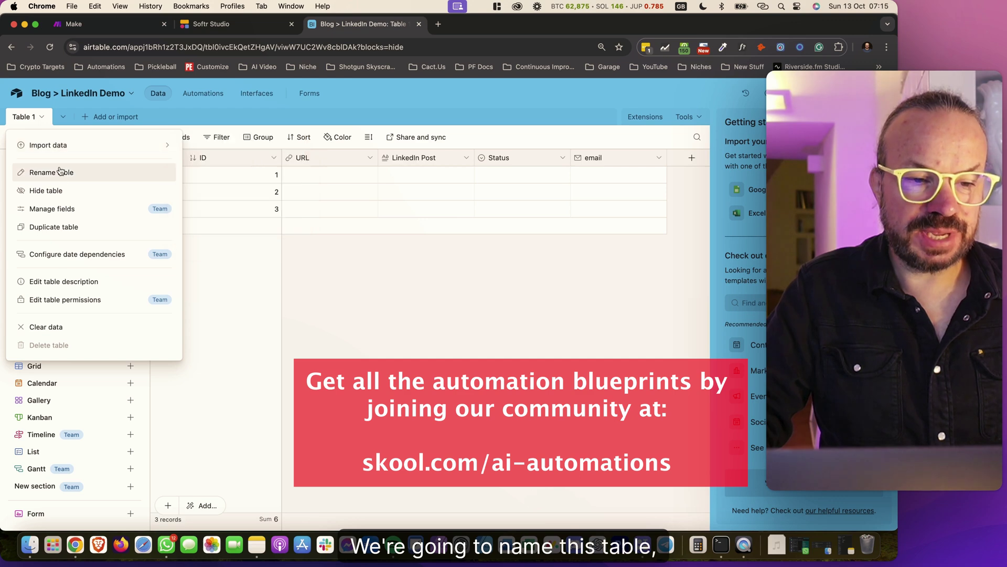
pyautogui.click(78, 172)
pyautogui.write('Job Qu')
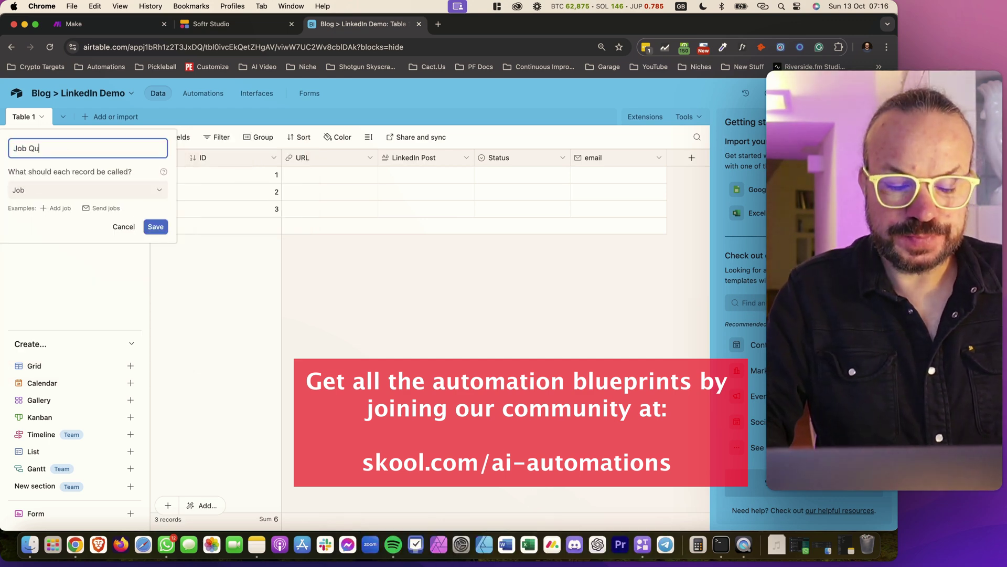
pyautogui.click(156, 226)
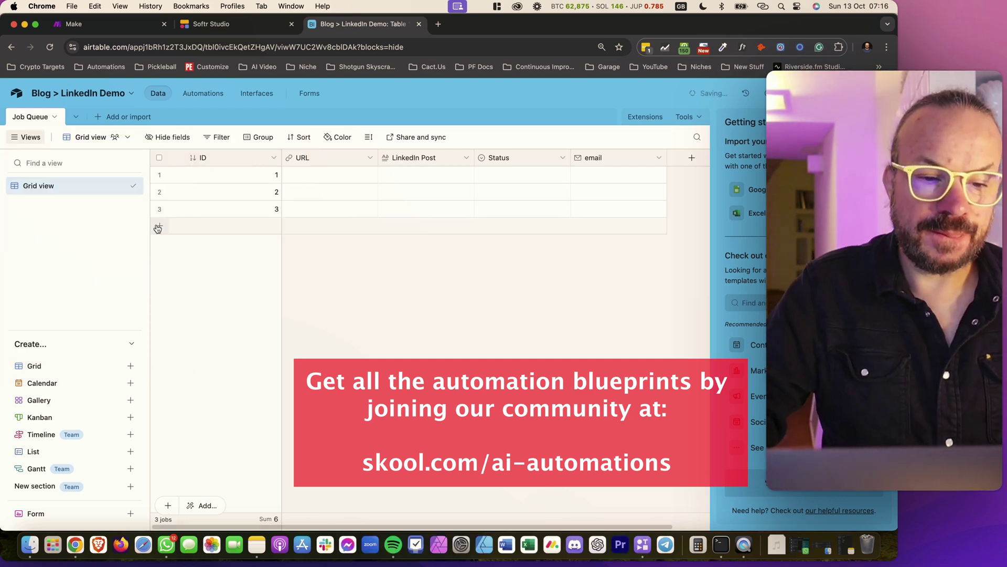
pyautogui.click(76, 117)
pyautogui.moveTo(159, 195)
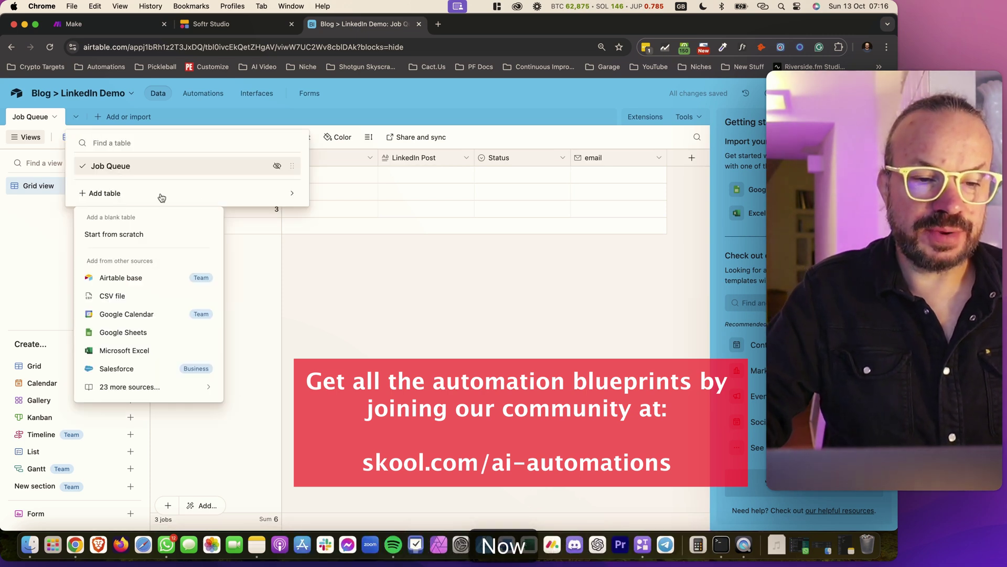
# Add a new blank table named 'Users'
pyautogui.click(134, 236)
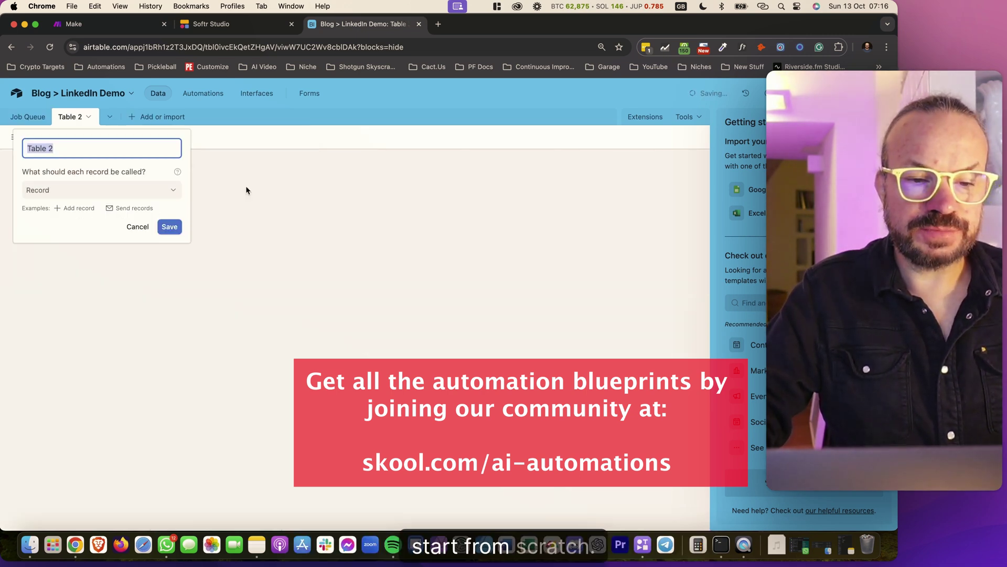
pyautogui.write('Users')
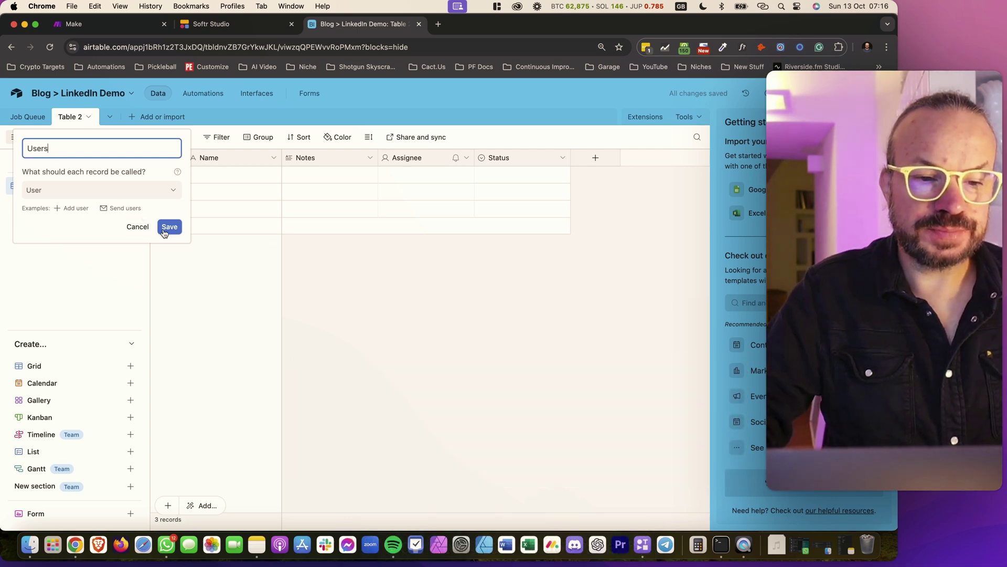
pyautogui.click(165, 233)
# Rename the Users primary field to 'ID' and make it Autonumber
pyautogui.click(272, 158)
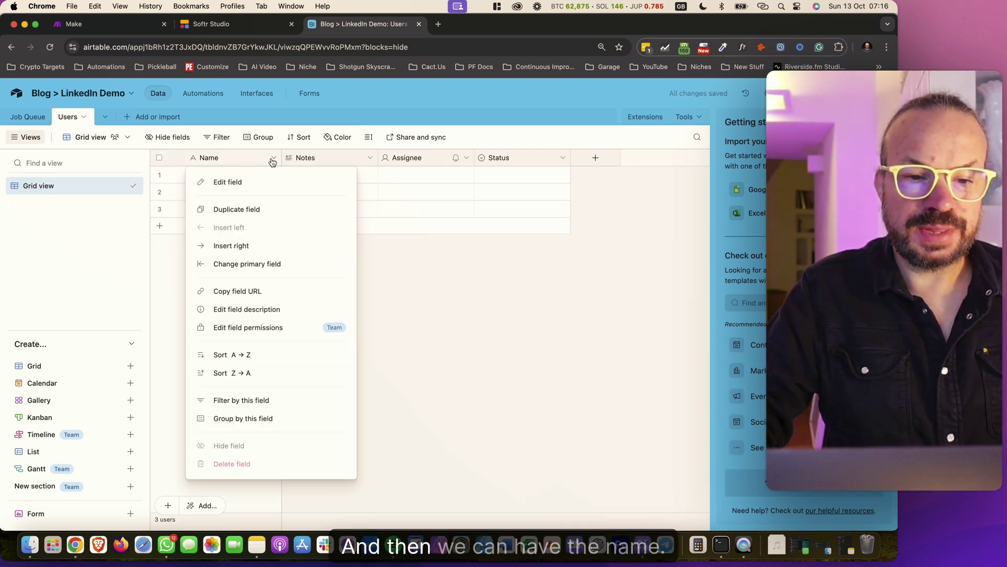
pyautogui.click(248, 184)
pyautogui.write('ID')
pyautogui.click(304, 241)
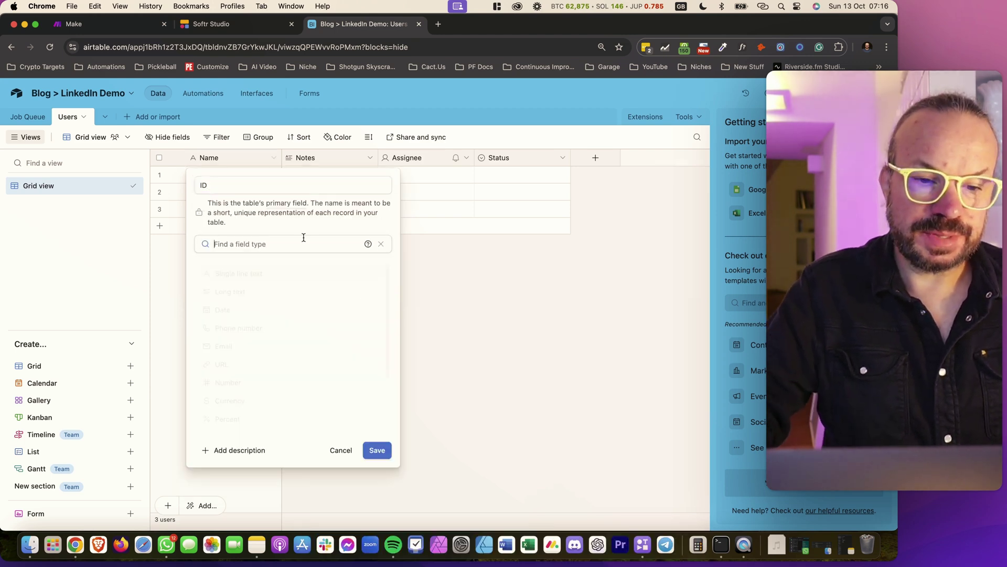
pyautogui.write('aut')
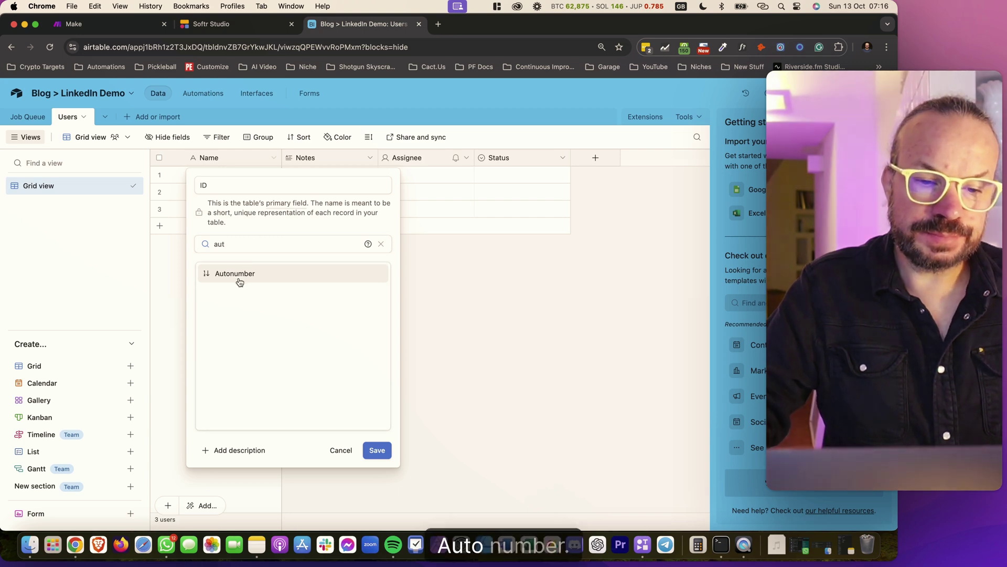
pyautogui.click(240, 274)
pyautogui.click(378, 302)
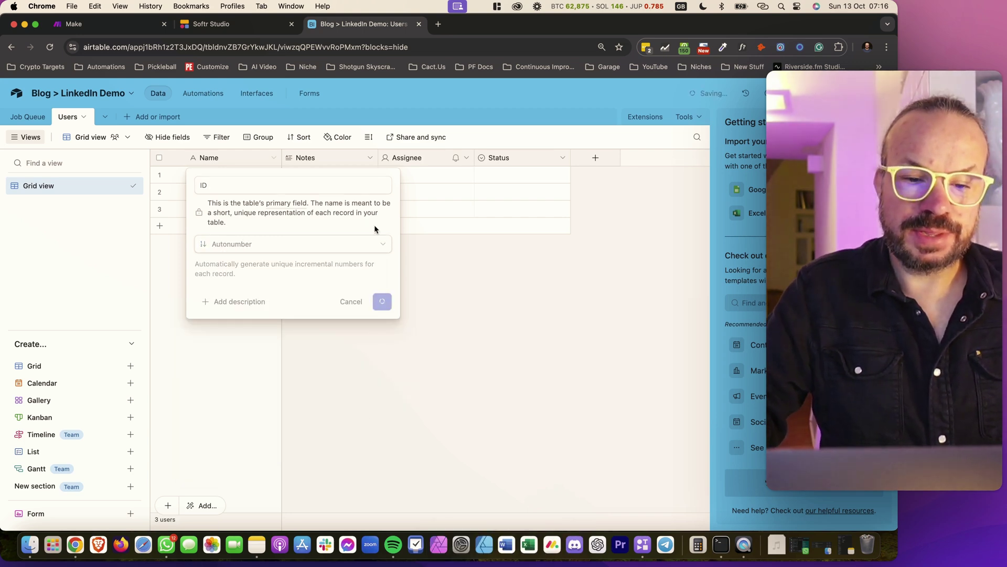
# Change Notes into a single line text field named 'Name'
pyautogui.click(368, 158)
pyautogui.click(353, 180)
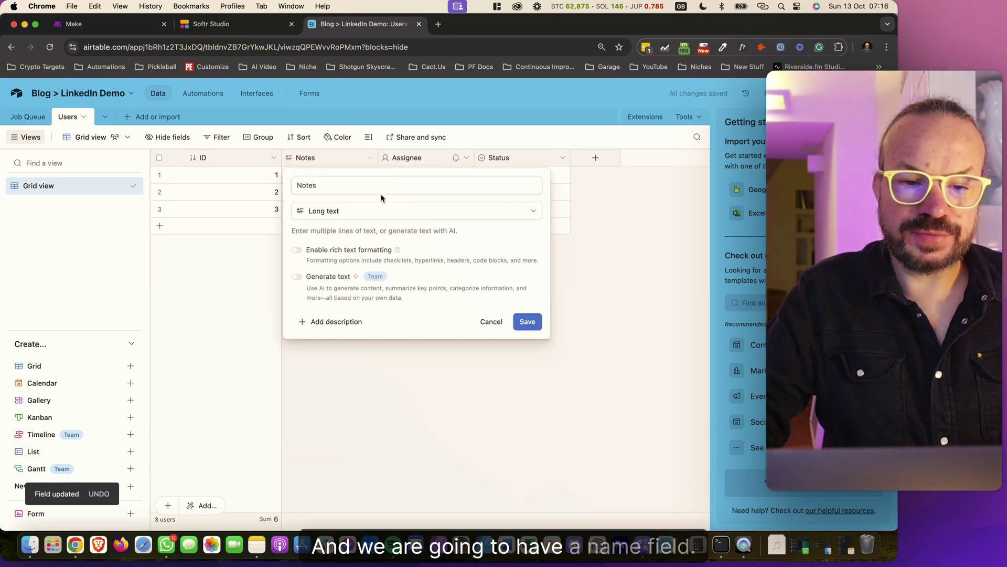
pyautogui.click(338, 212)
pyautogui.click(349, 255)
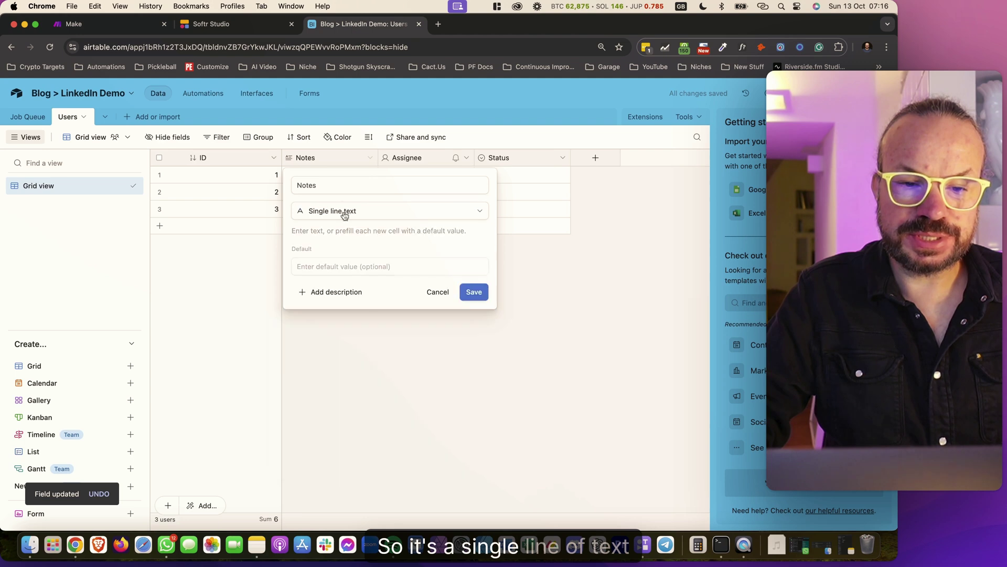
pyautogui.doubleClick(337, 187)
pyautogui.write('Name')
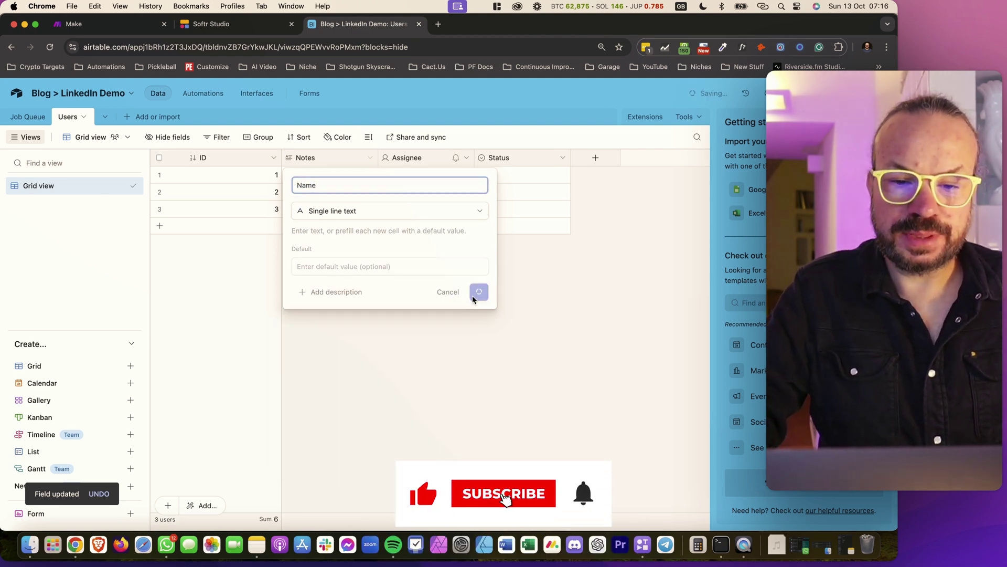
pyautogui.click(474, 291)
# Convert the Assignee field into an Email-type field
pyautogui.click(370, 158)
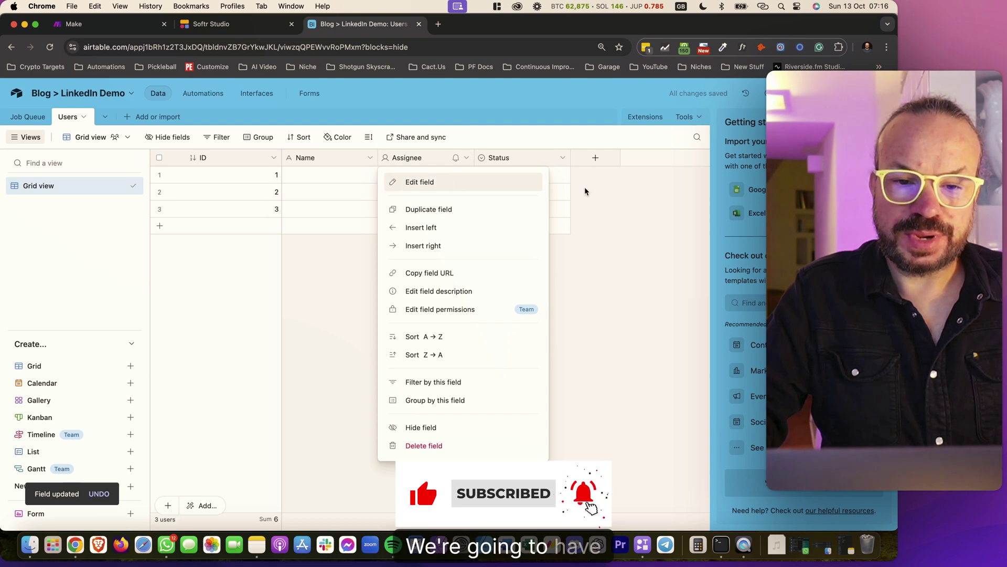
pyautogui.click(542, 186)
pyautogui.click(301, 268)
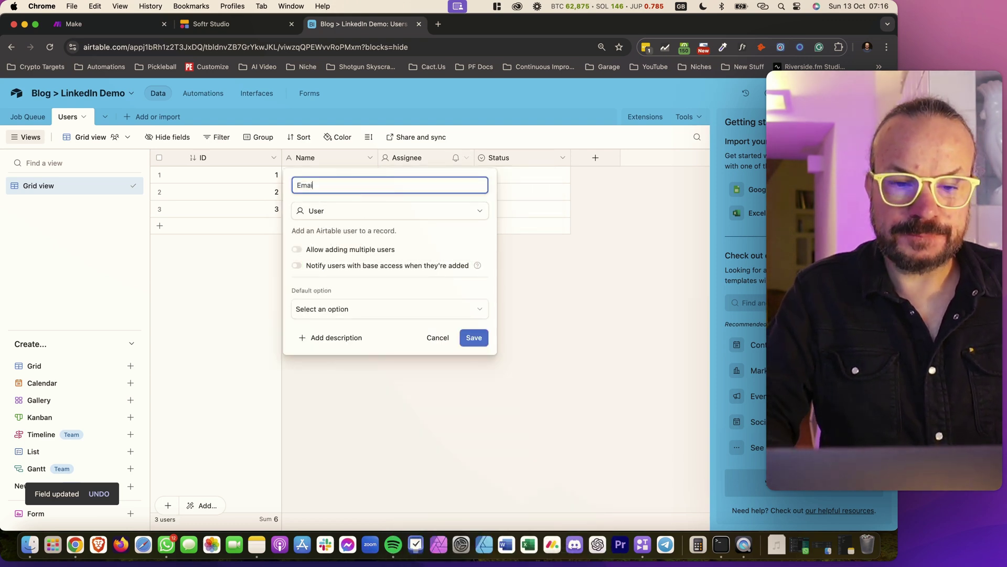
pyautogui.click(400, 211)
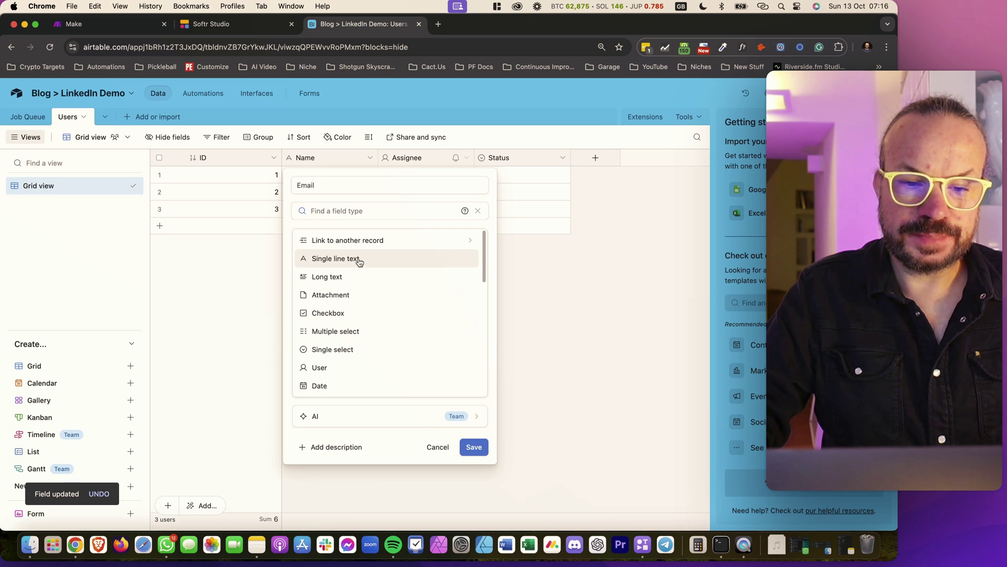
pyautogui.write('email')
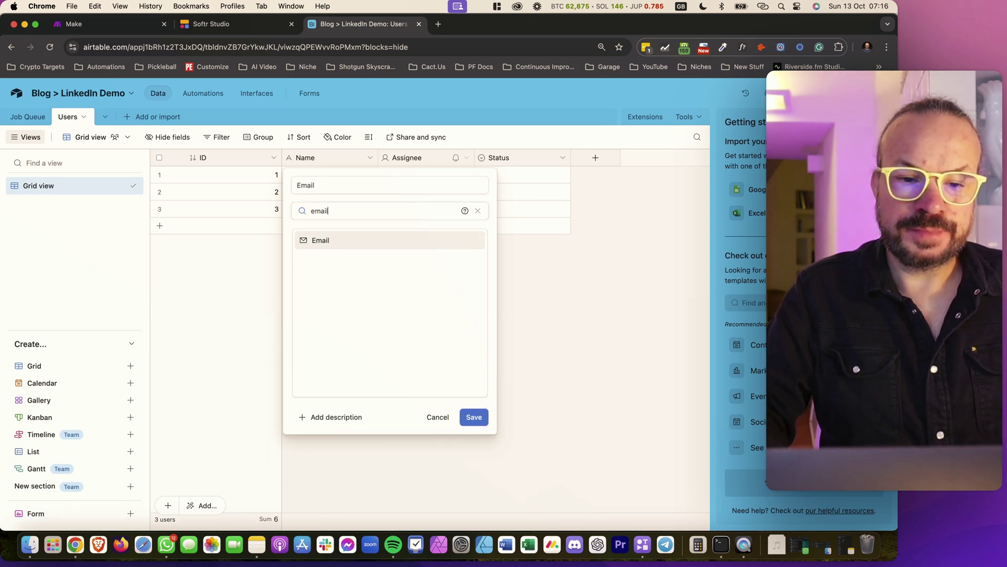
pyautogui.click(376, 240)
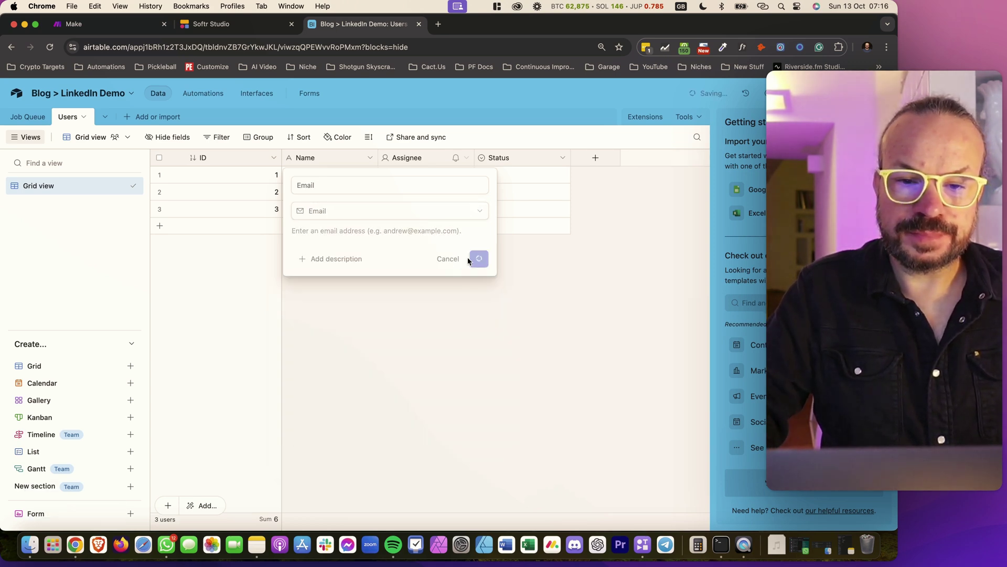
# Delete the Status field, widen the Email column, and return to Job Queue
pyautogui.click(562, 158)
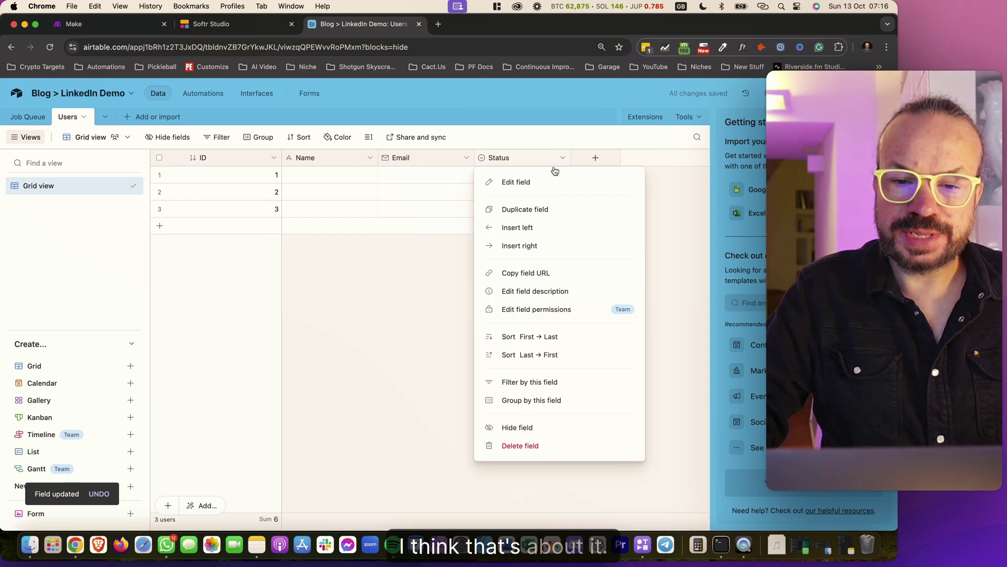
pyautogui.click(511, 446)
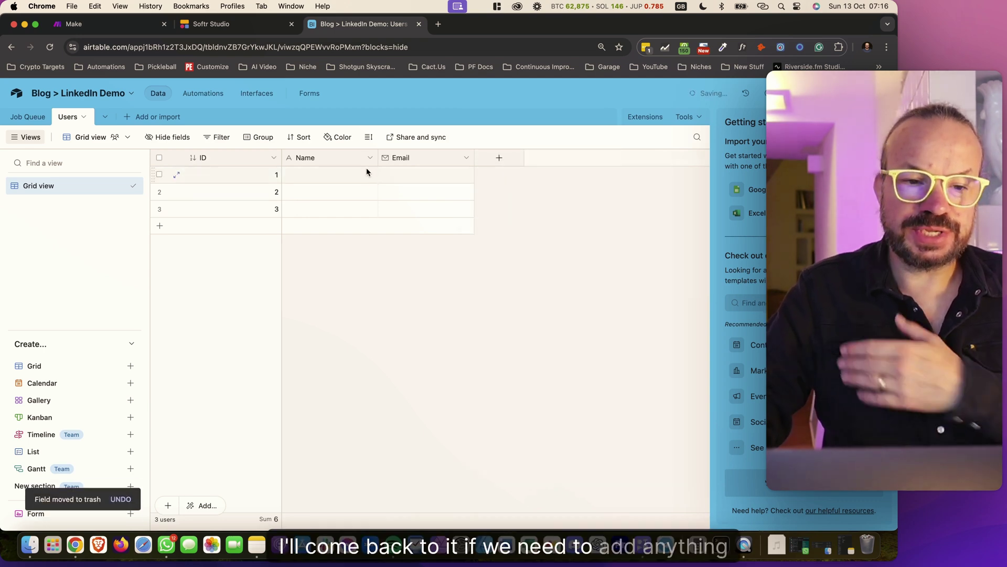
pyautogui.moveTo(474, 157); pyautogui.dragTo(499, 158)
pyautogui.click(41, 118)
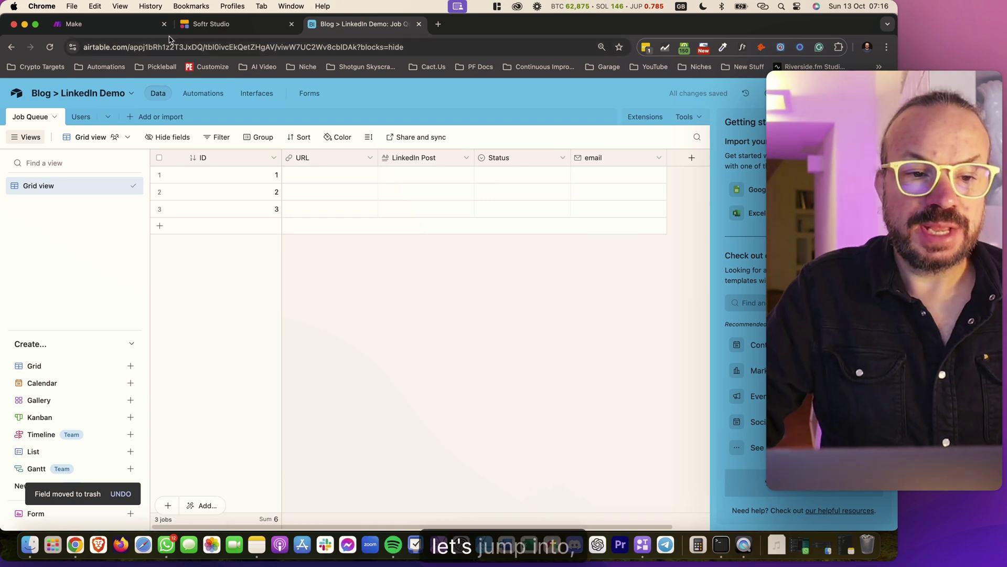
# Switch to Make and create a new empty scenario
pyautogui.click(107, 24)
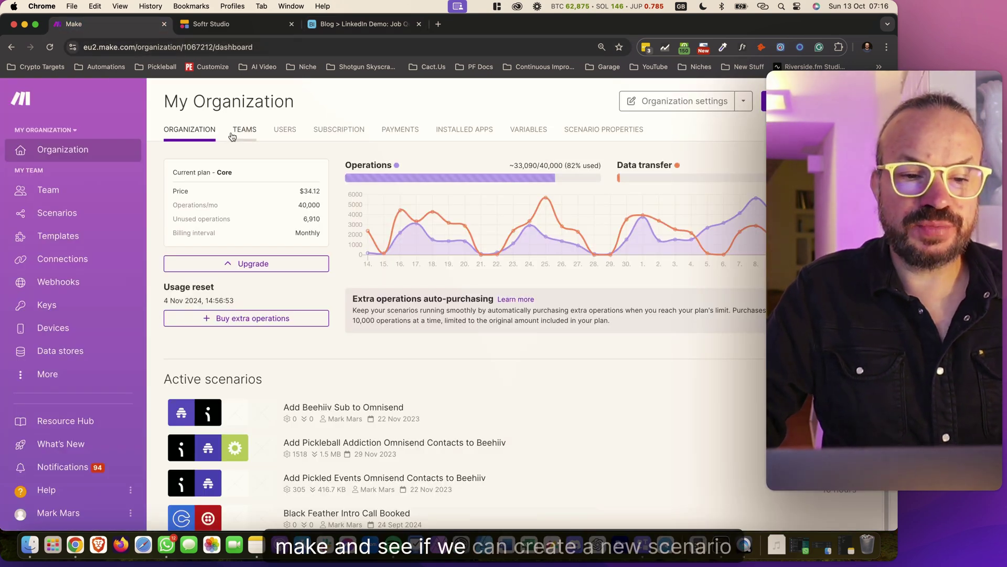
pyautogui.click(821, 101)
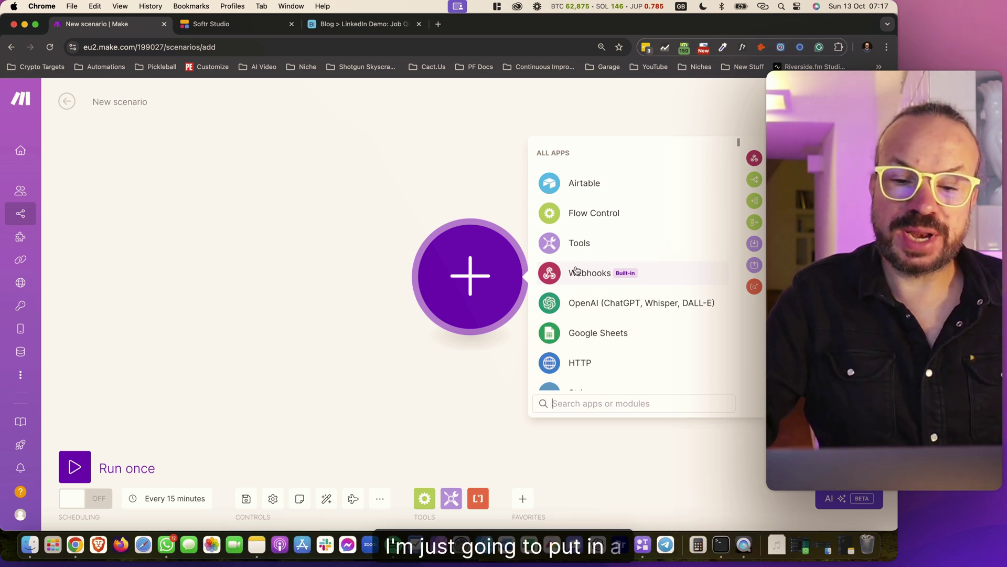
# Replace the first Set variable step with a Tools Set multiple variables module
pyautogui.click(576, 243)
pyautogui.scroll(-2, 609, 304)
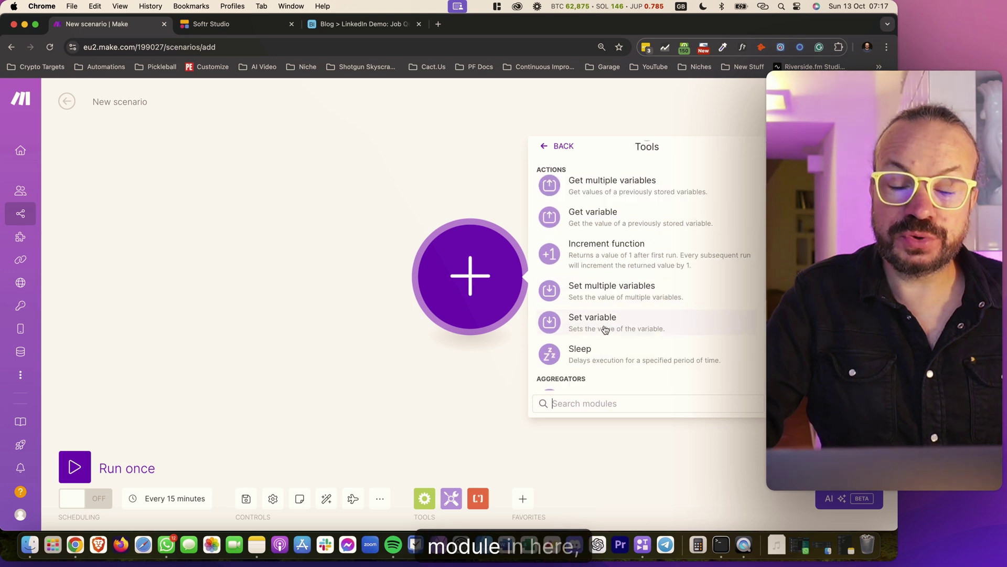
pyautogui.click(610, 324)
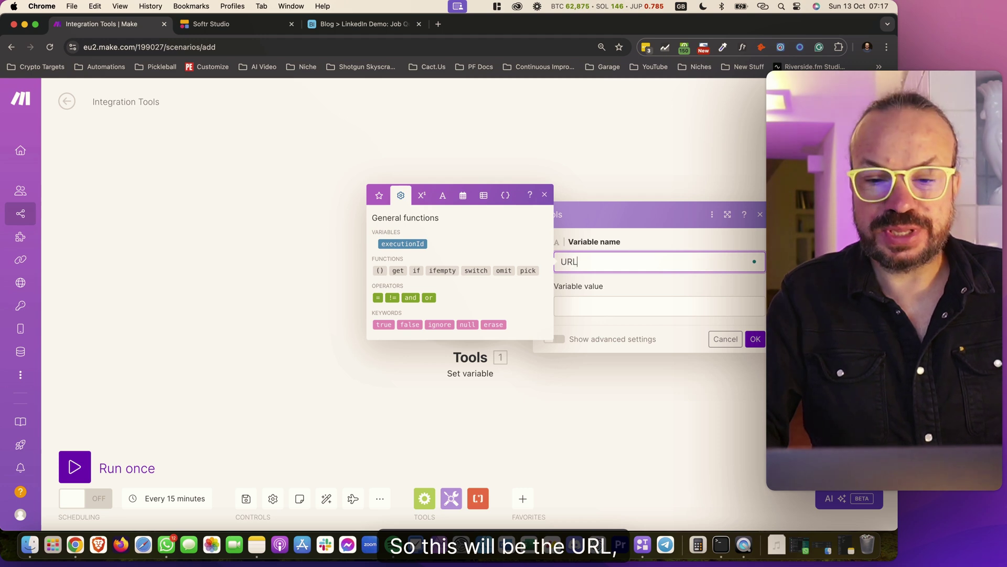
pyautogui.click(726, 339)
pyautogui.rightClick(481, 286)
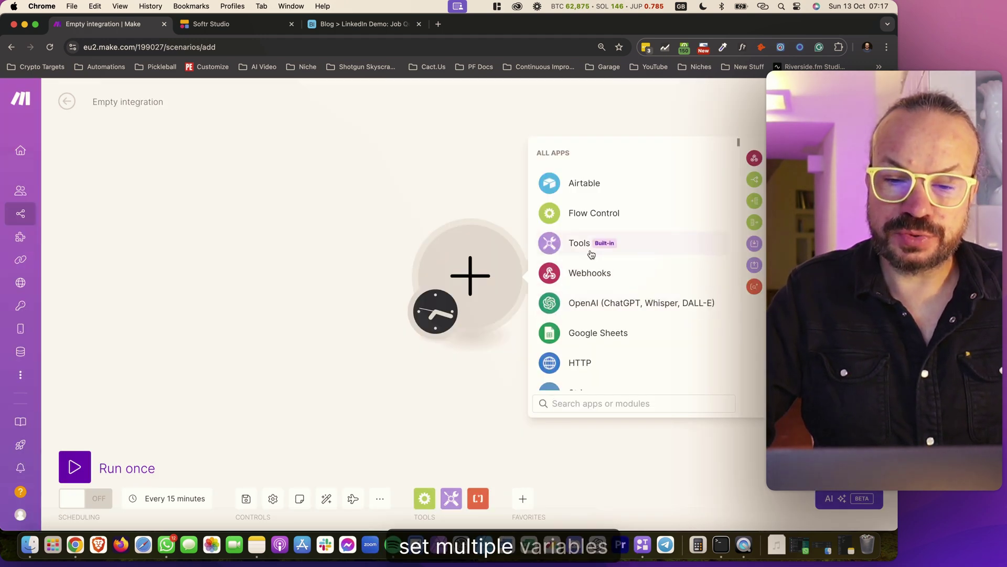
pyautogui.click(597, 249)
pyautogui.scroll(-2, 595, 311)
pyautogui.click(612, 324)
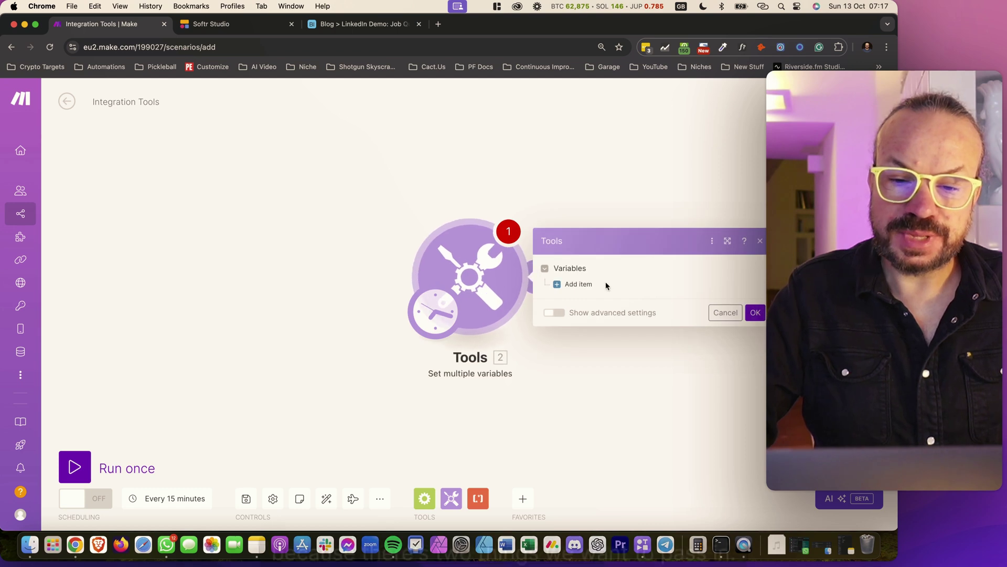
# Add a first variable named URL, then open a new browser tab for the news site
pyautogui.click(601, 261)
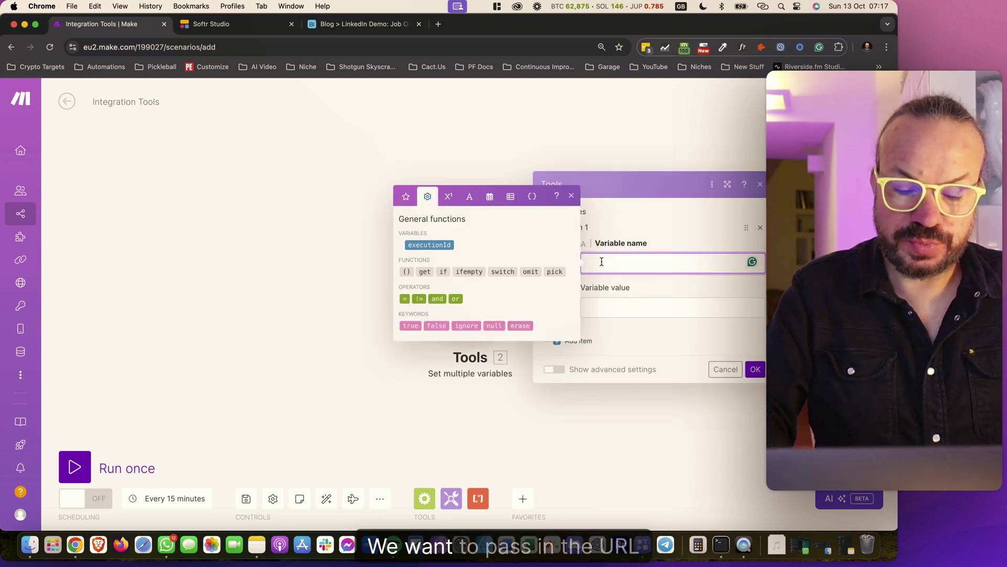
pyautogui.write('URL')
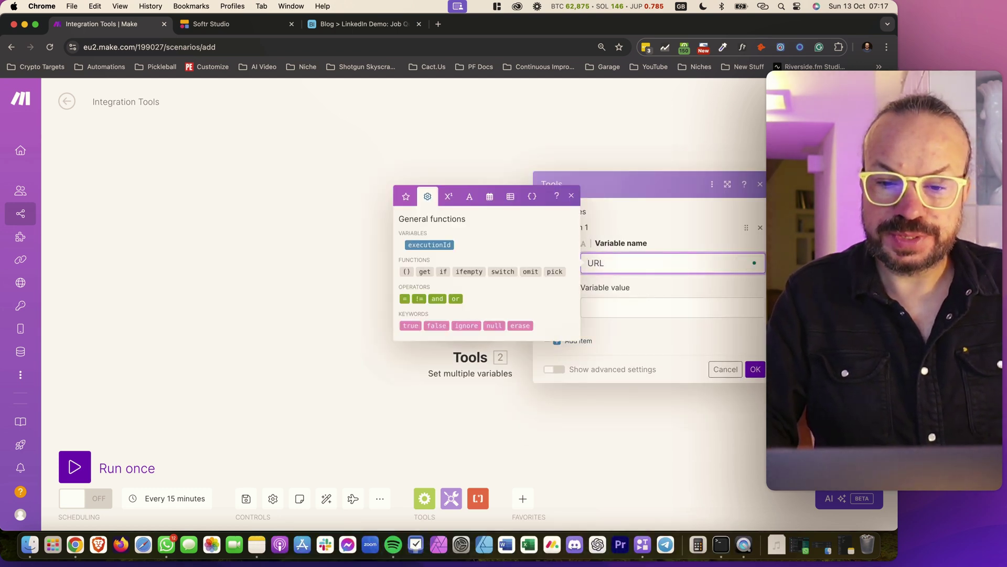
pyautogui.press('Tab')
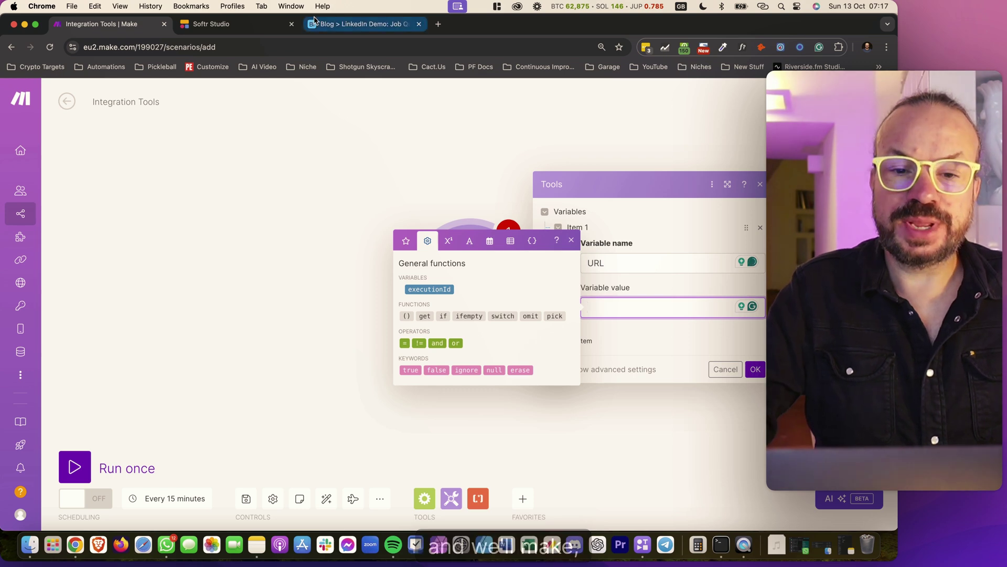
pyautogui.click(441, 24)
pyautogui.write('cry')
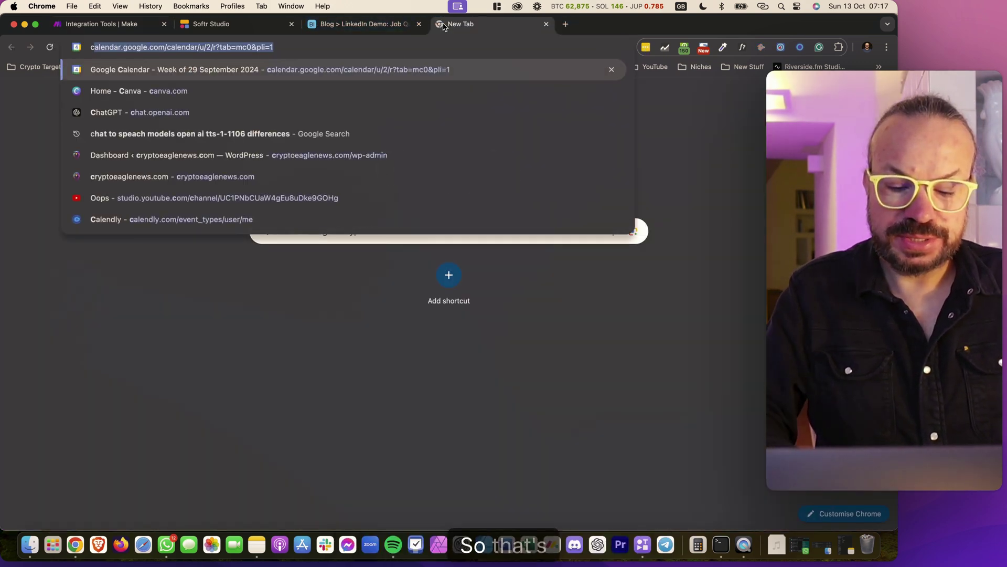
# Load cryptoeaglenews.com, open the Arkham's Token Rises 16% article and select its address
pyautogui.click(224, 47)
pyautogui.moveTo(225, 46); pyautogui.dragTo(173, 46)
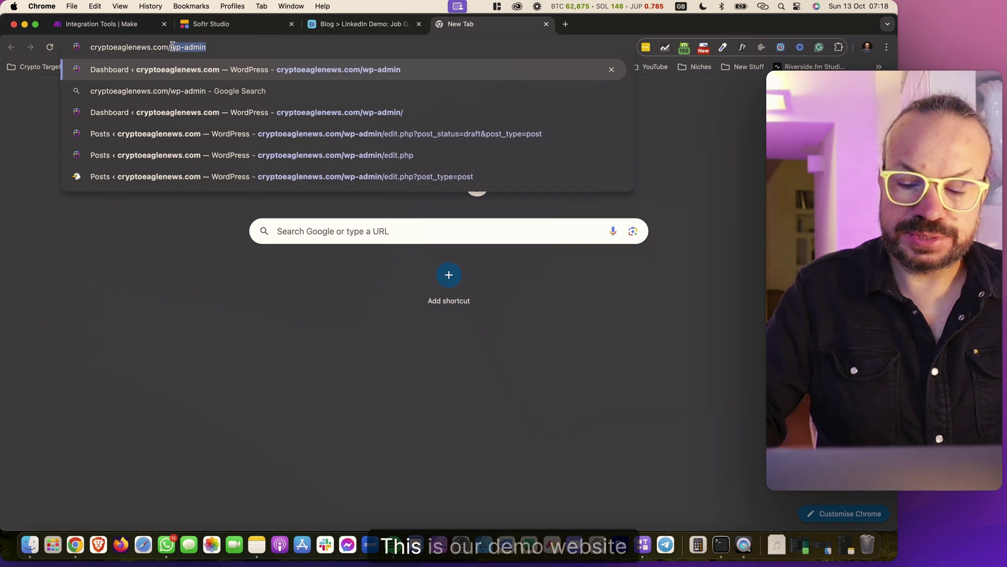
pyautogui.press('BackSpace')
pyautogui.press('Return')
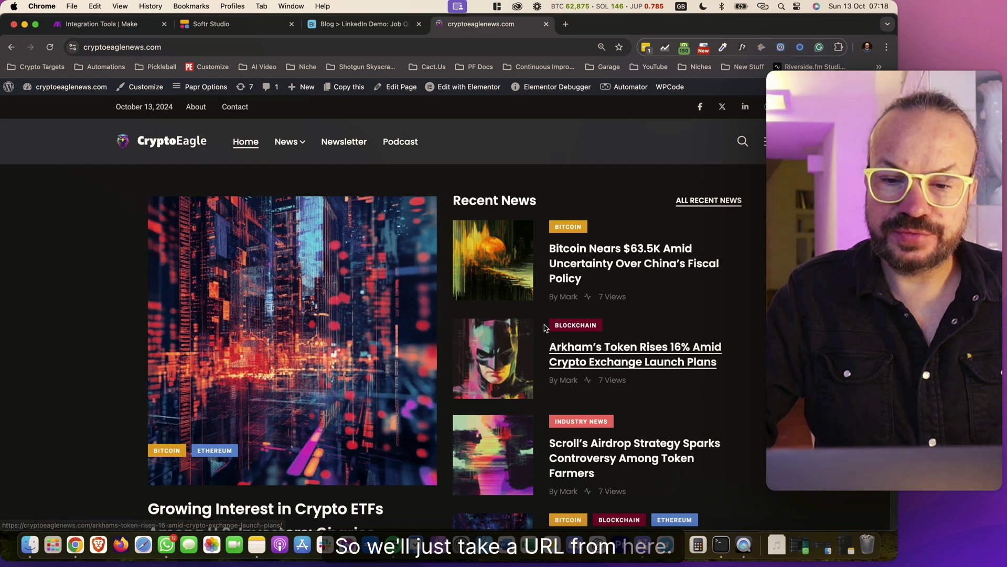
pyautogui.scroll(-1, 537, 325)
pyautogui.scroll(-2, 538, 325)
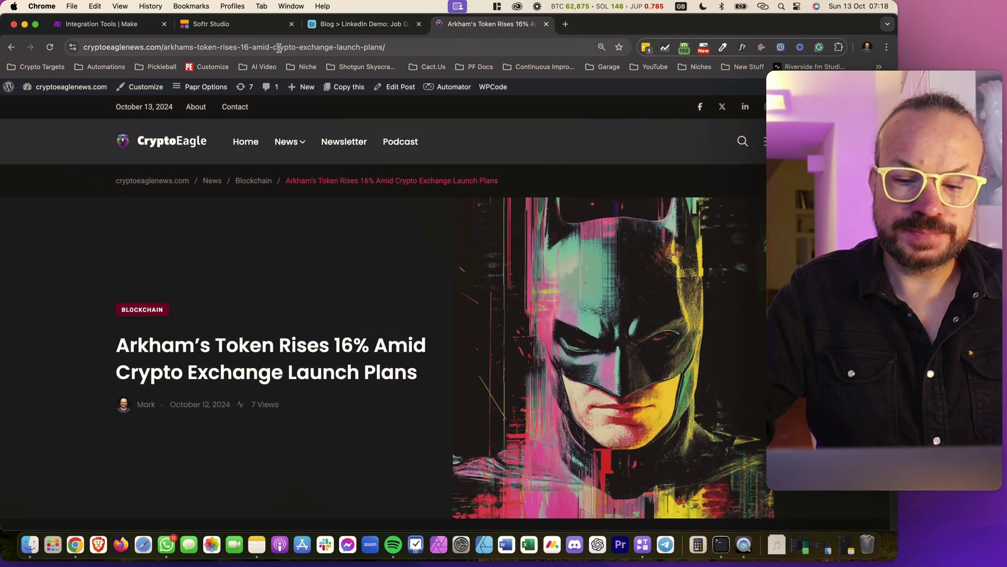
pyautogui.click(280, 47)
pyautogui.press('super+c')
# Check the first Job Queue record's URL cell in Airtable, then return to Make
pyautogui.click(351, 29)
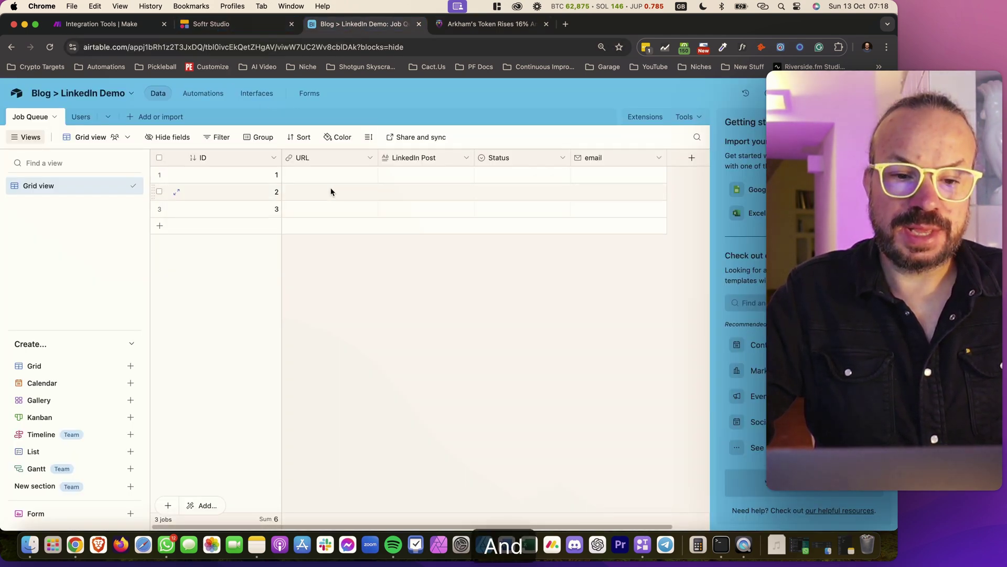
pyautogui.click(304, 174)
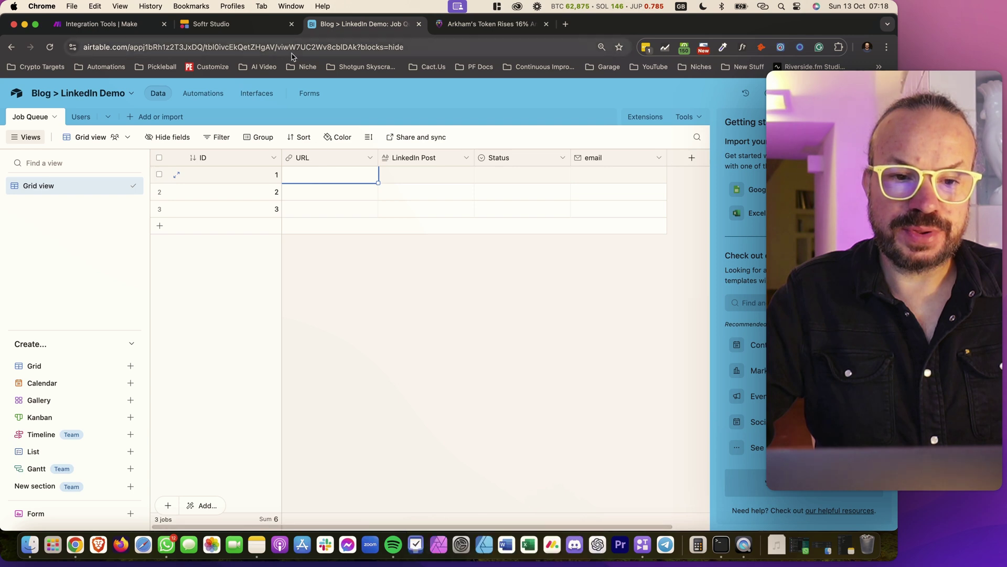
pyautogui.click(120, 27)
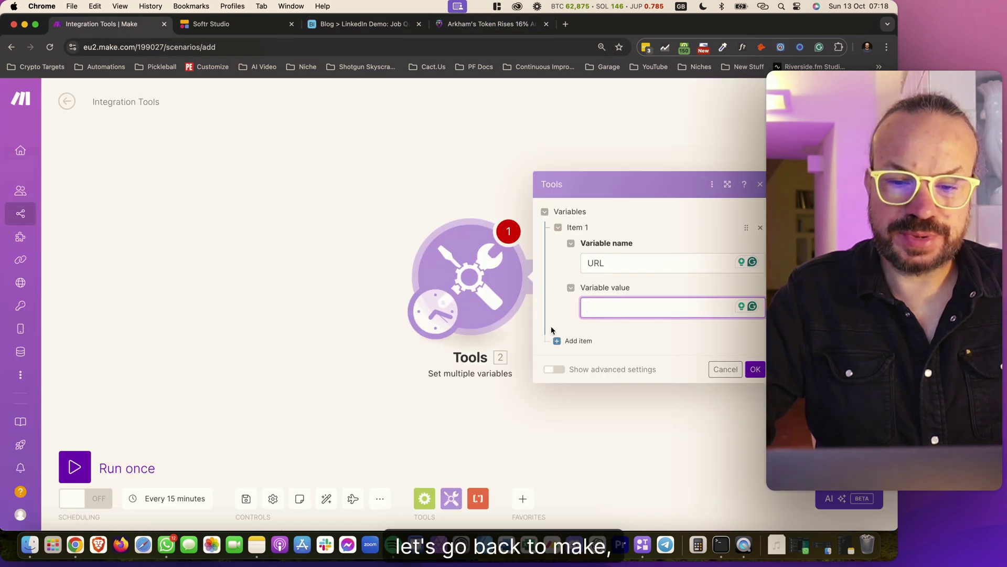
# Paste the Arkham article address as the URL value and add a second variable named Email
pyautogui.press('super+v')
pyautogui.click(578, 366)
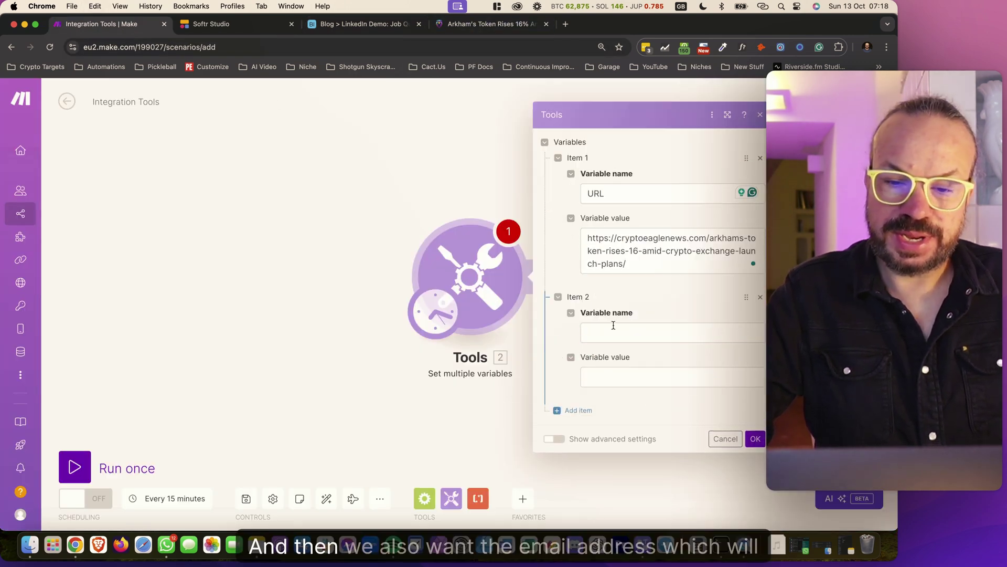
pyautogui.click(611, 329)
pyautogui.write('Emaik')
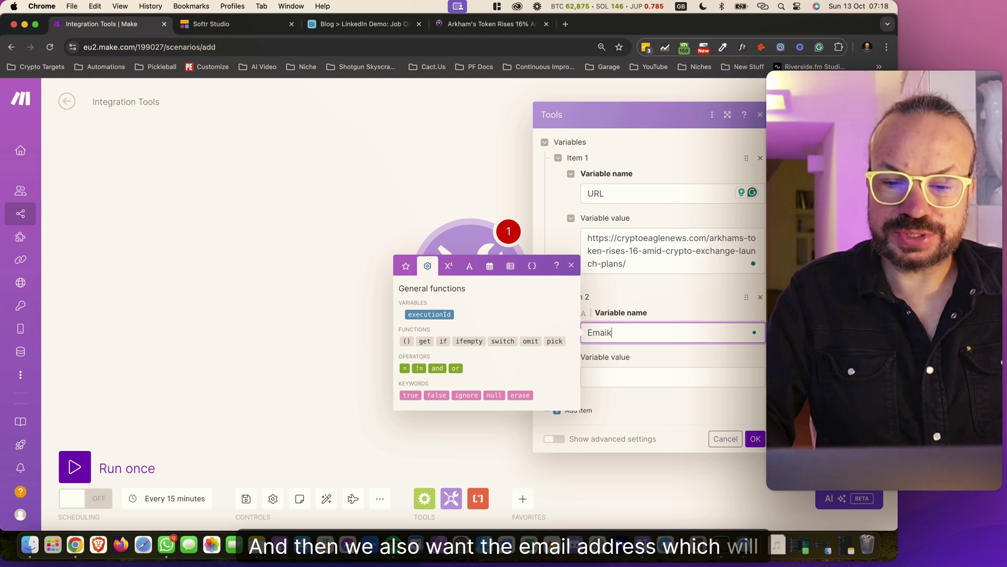
pyautogui.press('BackSpace')
pyautogui.write('l')
pyautogui.press('Tab')
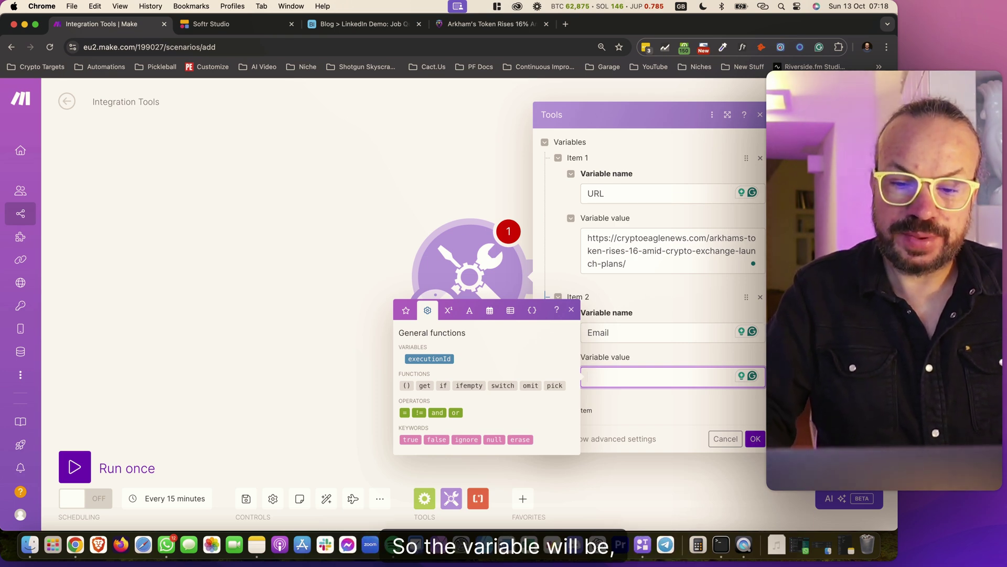
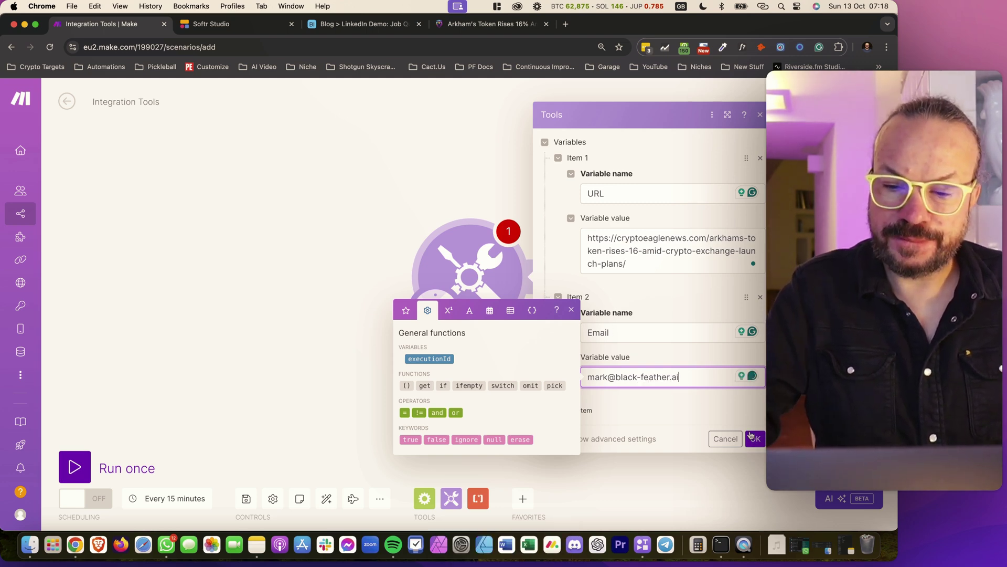
# Set Email to the contact's e-mail address, save the module and move it left
pyautogui.click(755, 439)
pyautogui.moveTo(470, 270); pyautogui.dragTo(180, 255)
# Paste the copied Get Article Text and Remove HTML parser modules onto the canvas after Tools
pyautogui.click(249, 261)
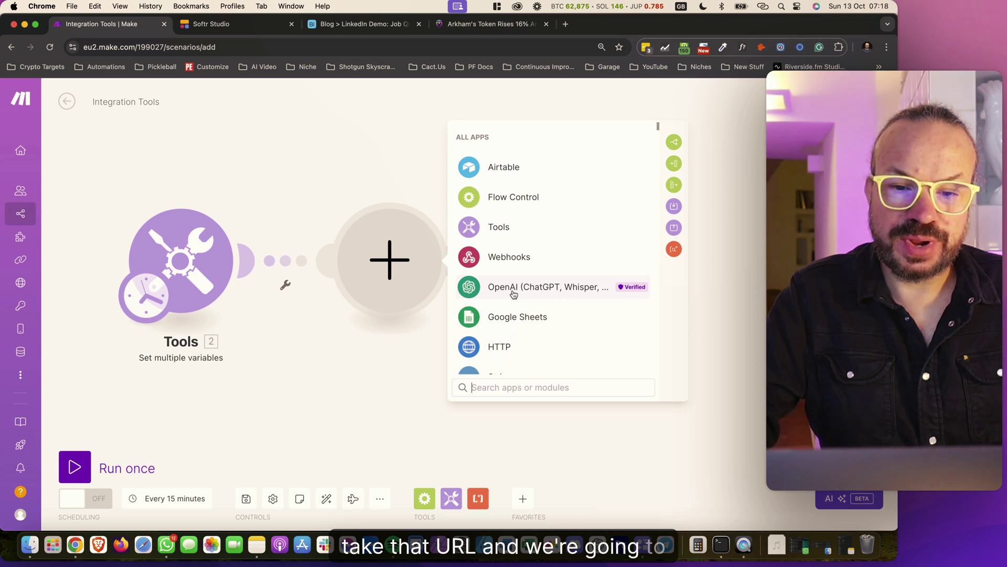
pyautogui.click(424, 353)
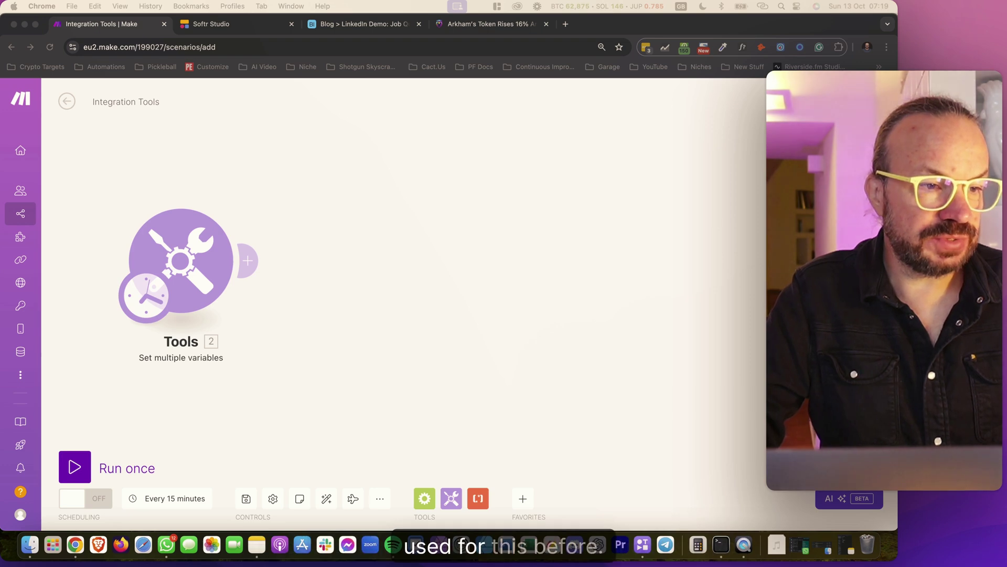
pyautogui.click(528, 341)
pyautogui.press('super+v')
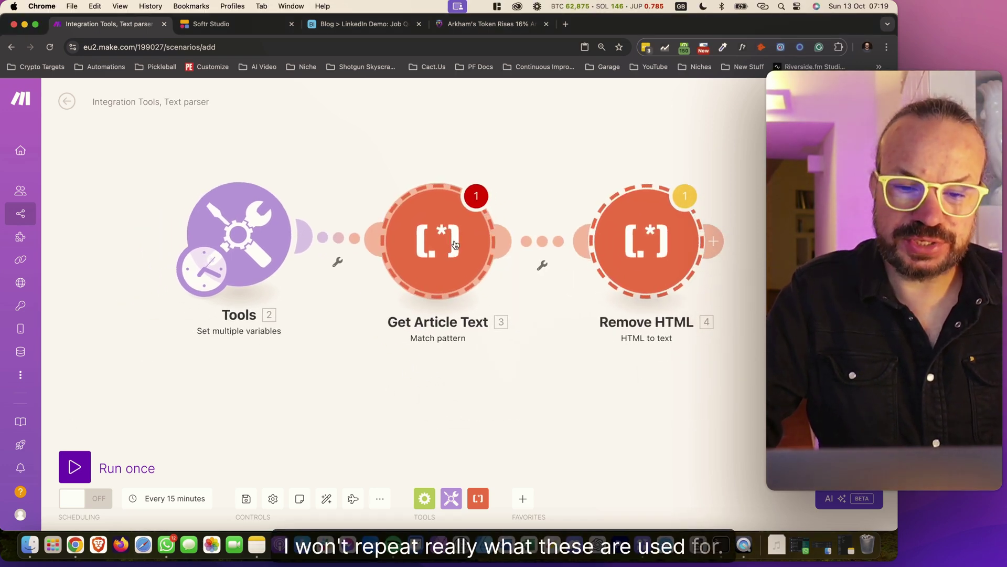
# Review the Get Article Text pattern and Remove HTML settings without changing them
pyautogui.click(460, 255)
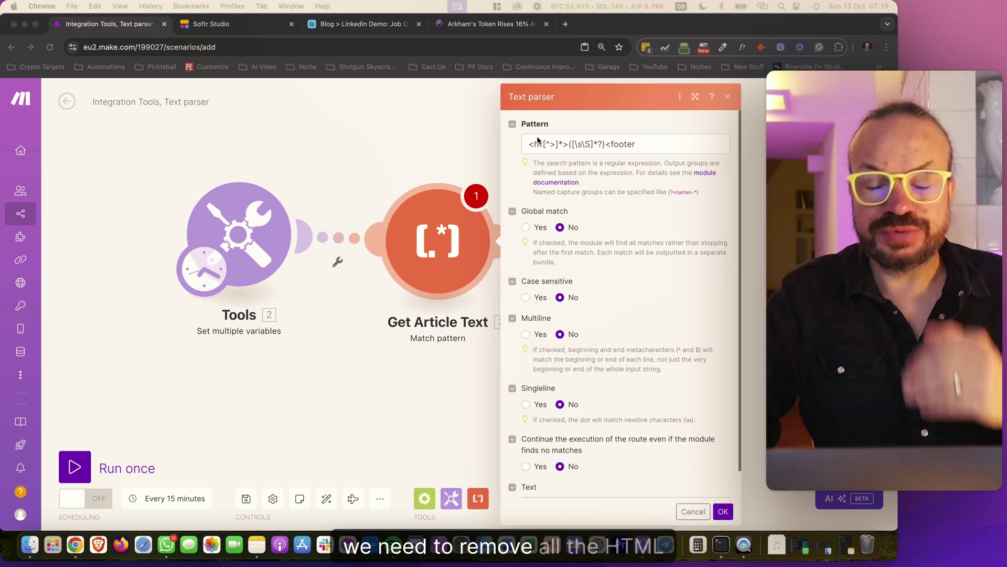
pyautogui.click(669, 148)
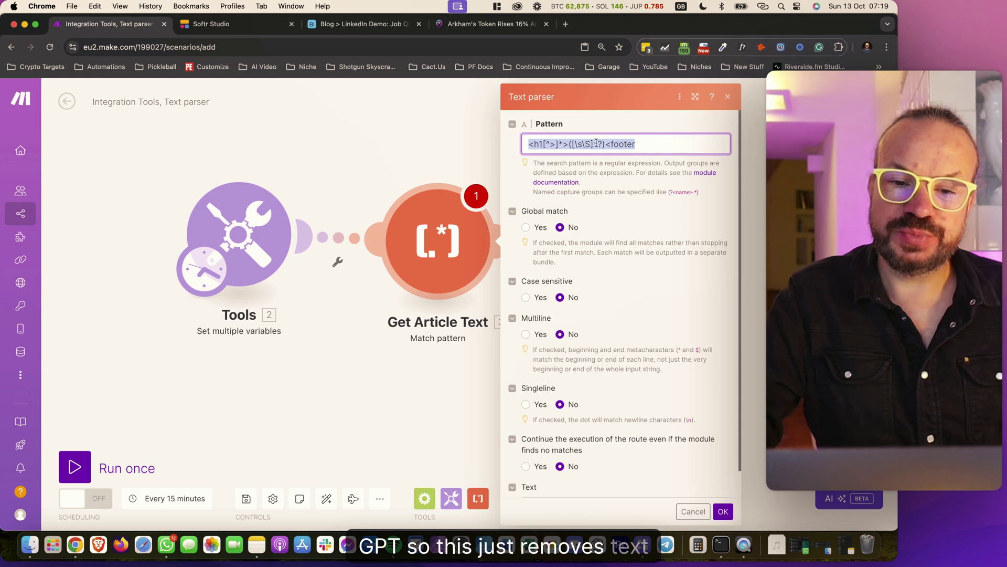
pyautogui.click(463, 311)
pyautogui.click(647, 252)
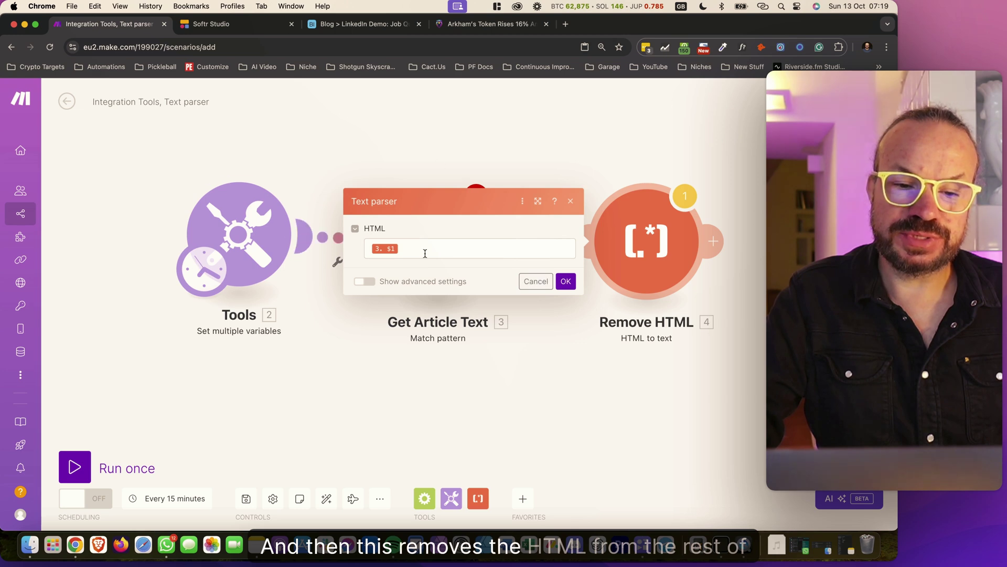
pyautogui.click(536, 281)
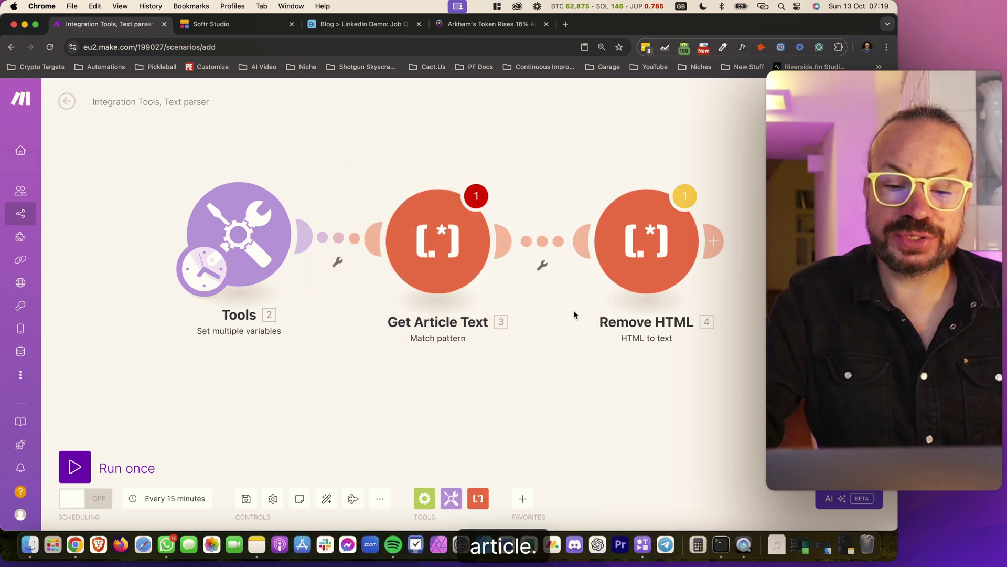
# Shift the parser modules right and insert an HTTP Get a file module after Tools
pyautogui.moveTo(612, 251); pyautogui.dragTo(676, 251)
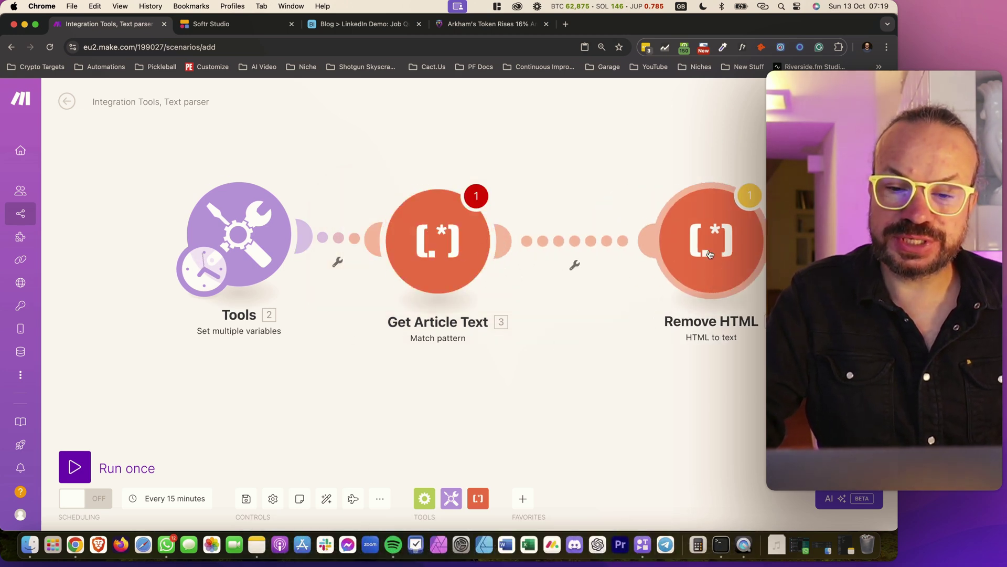
pyautogui.moveTo(502, 252); pyautogui.dragTo(580, 252)
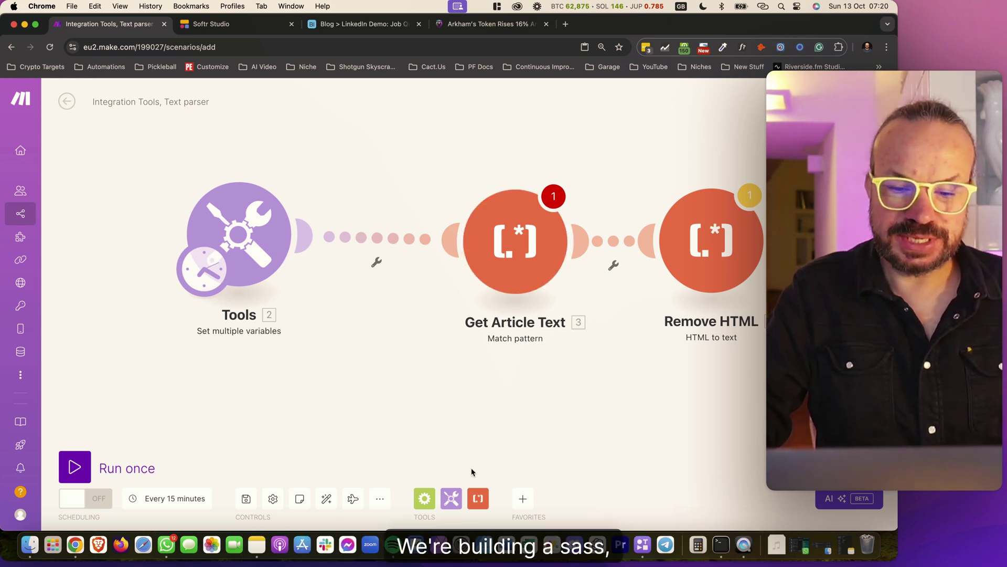
pyautogui.click(523, 499)
pyautogui.click(520, 429)
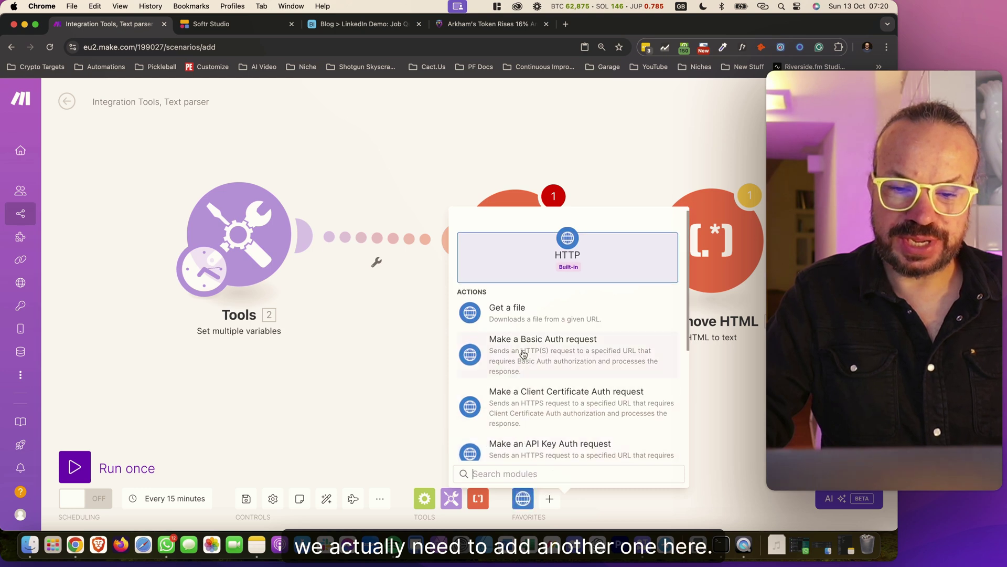
pyautogui.click(513, 324)
pyautogui.moveTo(513, 324); pyautogui.dragTo(379, 264)
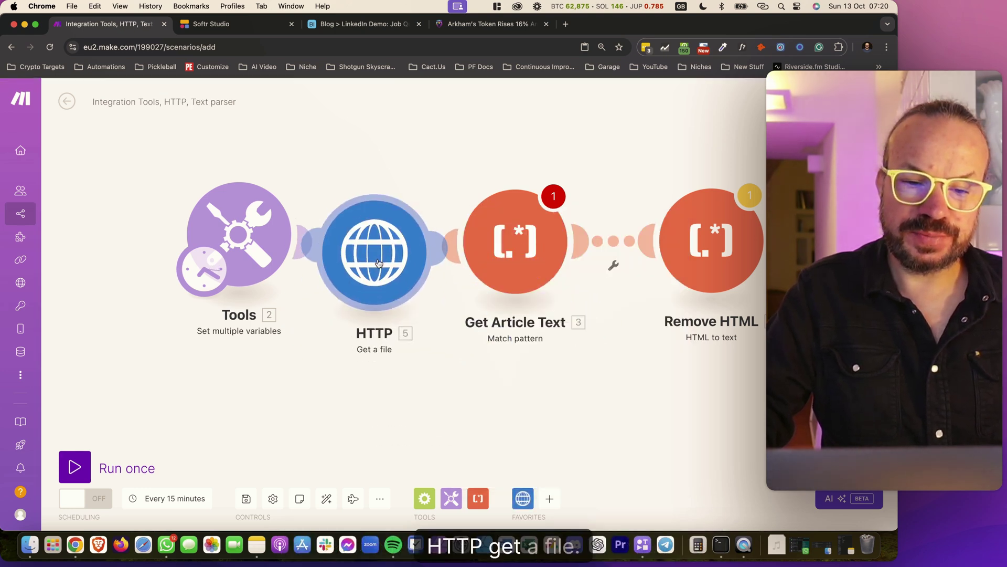
# Map the Tools URL variable into the HTTP module's request URL
pyautogui.click(379, 264)
pyautogui.click(496, 257)
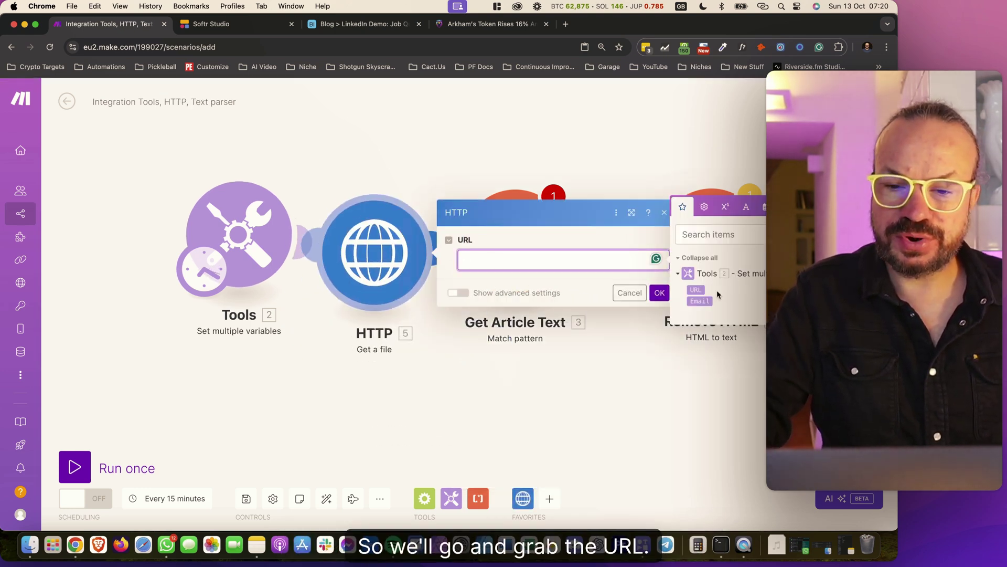
pyautogui.click(696, 290)
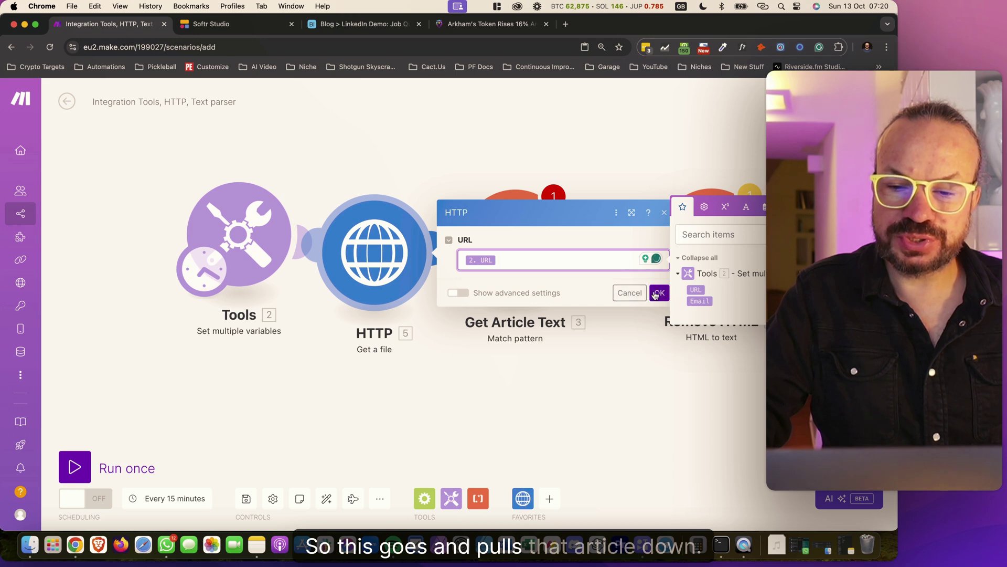
pyautogui.click(660, 293)
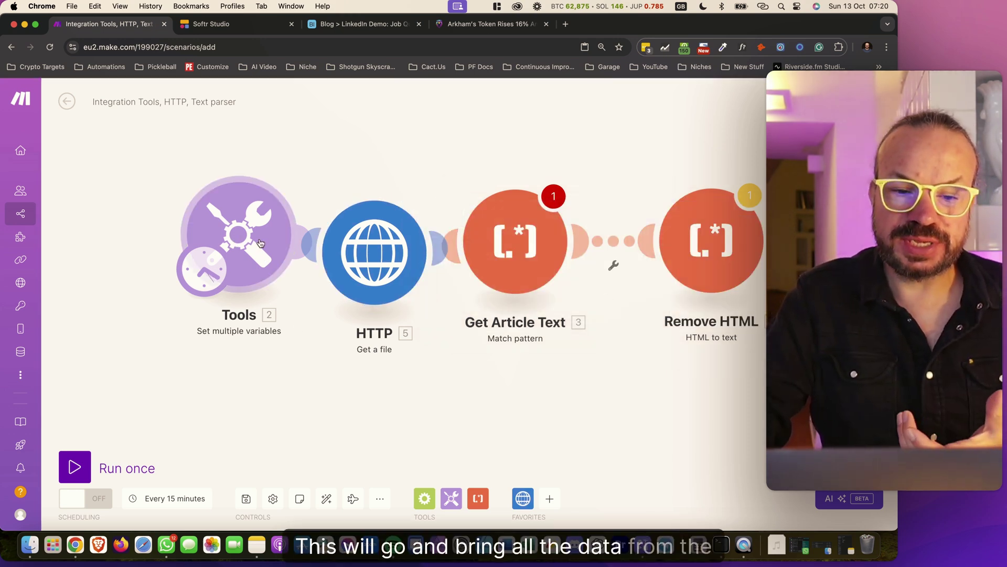
# Map the HTTP Data into Get Article Text's Text field
pyautogui.click(535, 252)
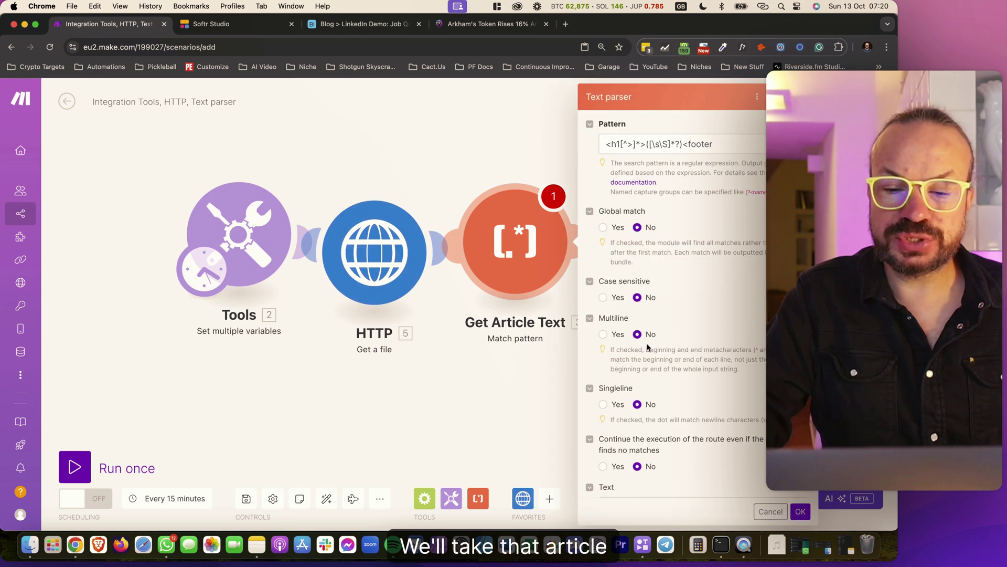
pyautogui.scroll(-1, 660, 368)
pyautogui.click(659, 479)
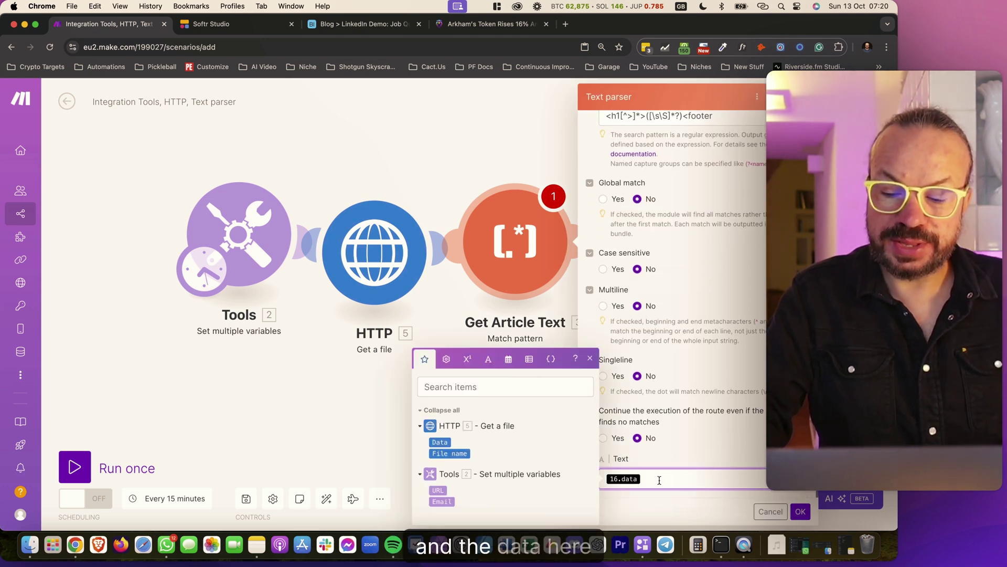
pyautogui.click(438, 441)
pyautogui.click(801, 512)
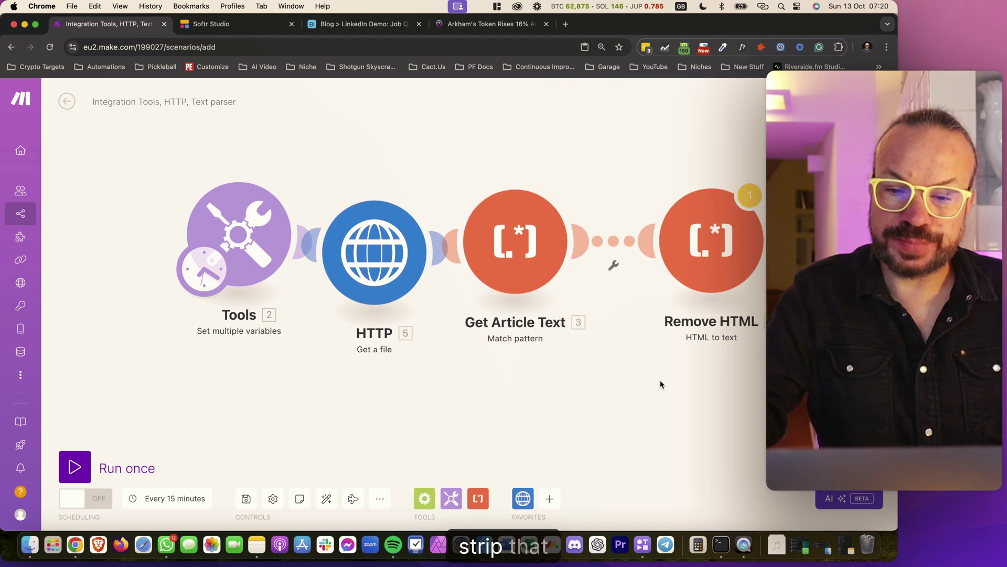
# Replace Remove HTML's HTML input with Get Article Text's $1 match
pyautogui.click(711, 240)
pyautogui.click(732, 251)
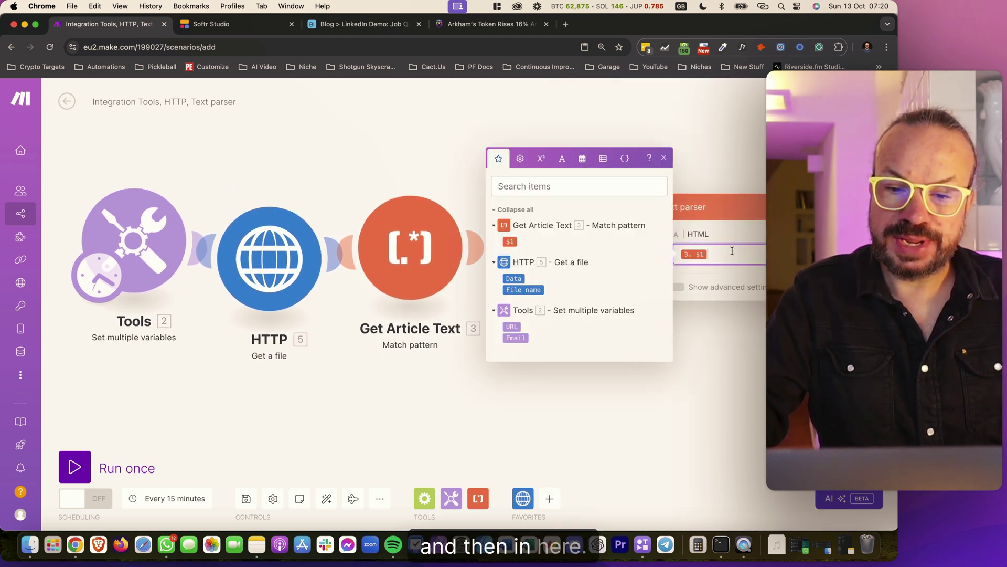
pyautogui.press('BackSpace')
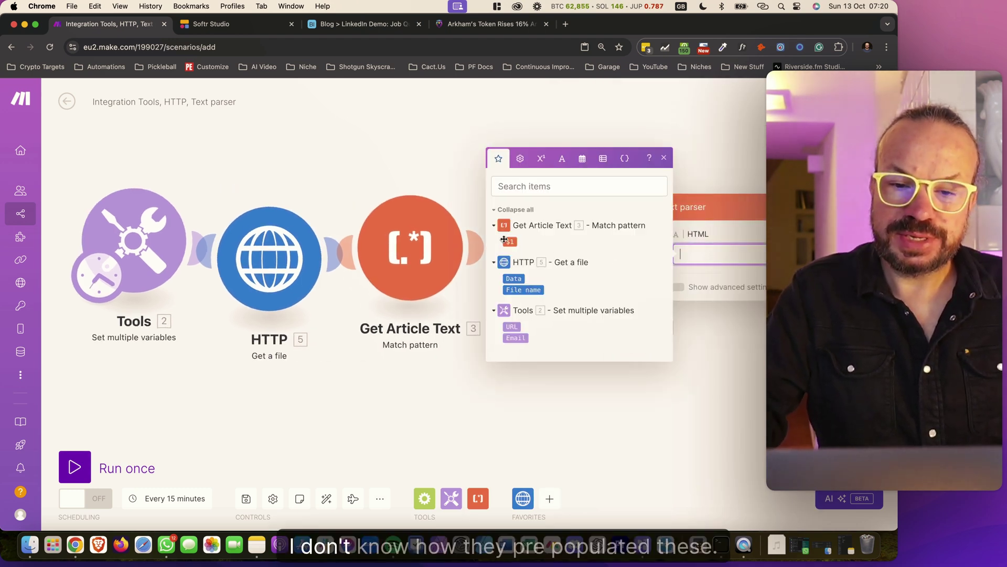
pyautogui.click(512, 242)
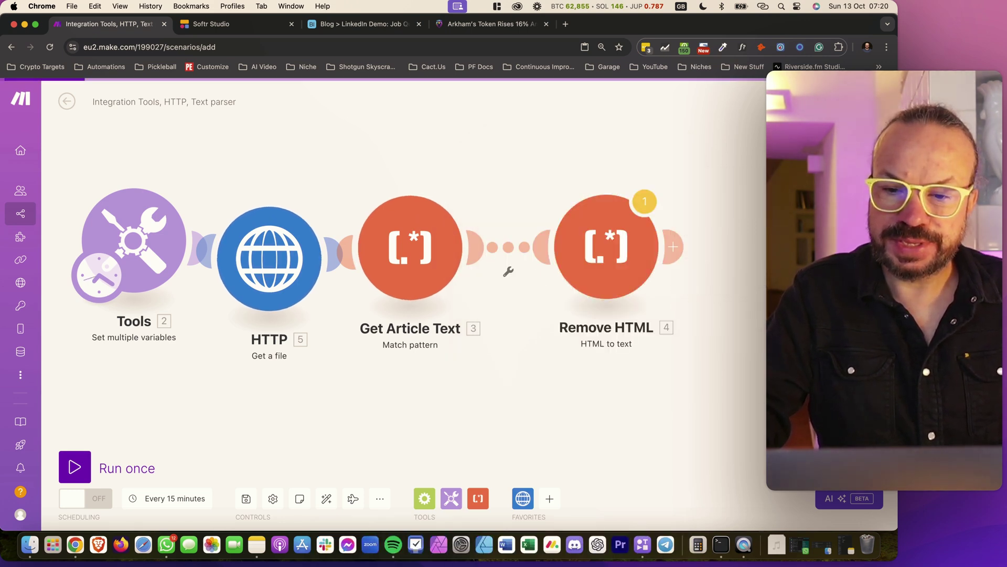
pyautogui.scroll(3, 508, 270)
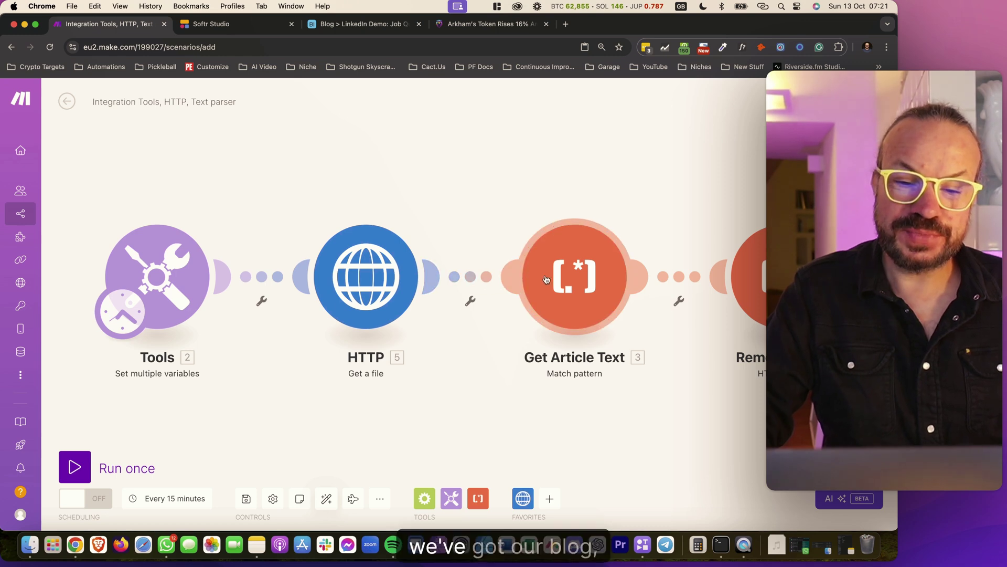
# Add OpenAI's Message an Assistant module after Remove HTML
pyautogui.moveTo(725, 418); pyautogui.dragTo(435, 376)
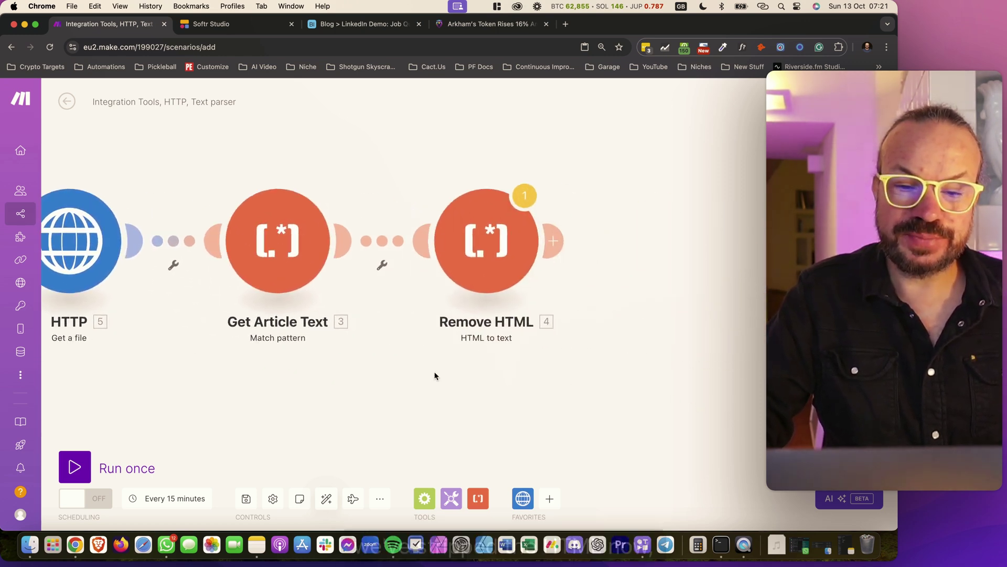
pyautogui.click(549, 499)
pyautogui.click(540, 430)
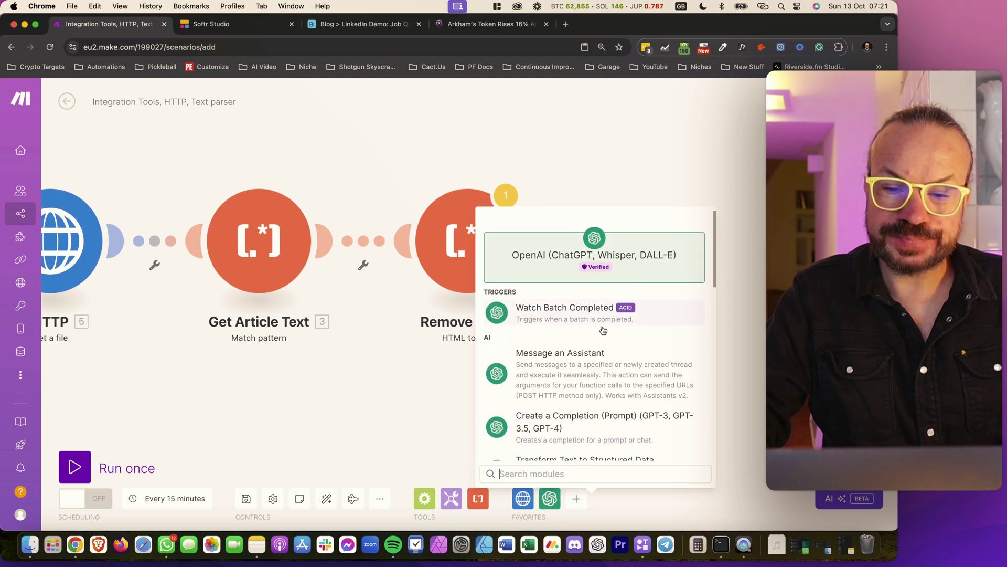
pyautogui.scroll(-2, 612, 371)
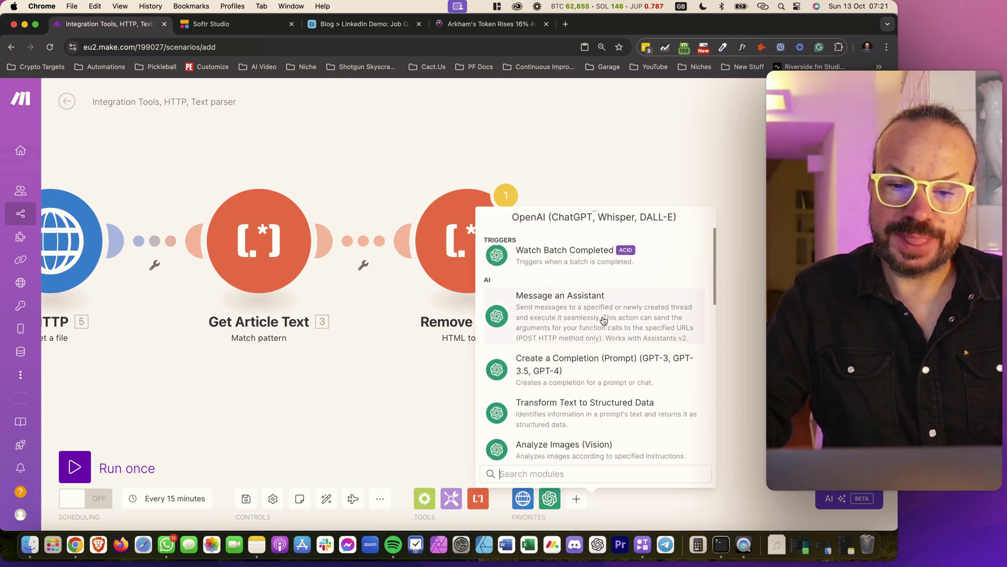
pyautogui.click(604, 320)
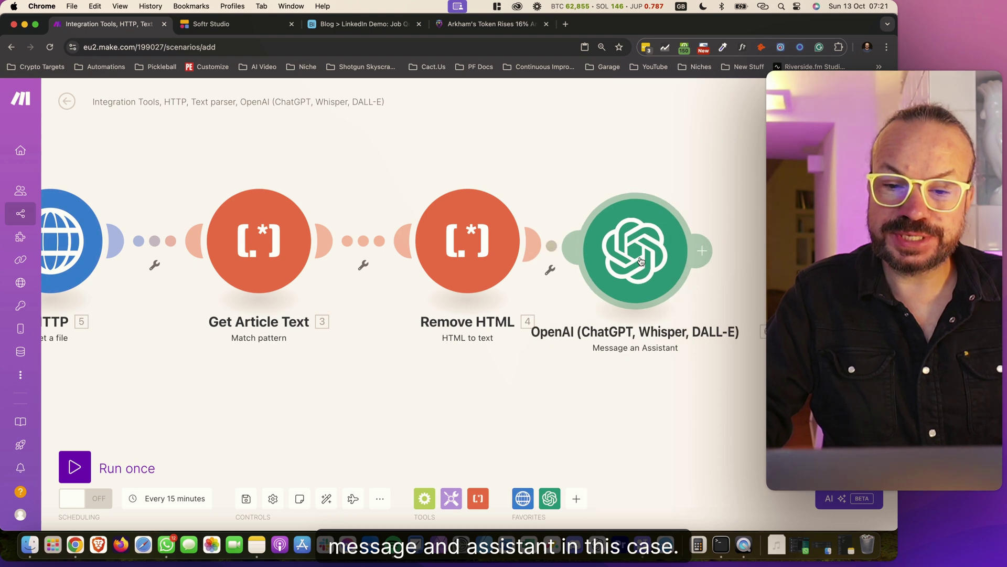
pyautogui.click(565, 24)
# Go to the OpenAI Assistants page and view the LinkedIn Social Media Assistant's system instructions
pyautogui.write('asi')
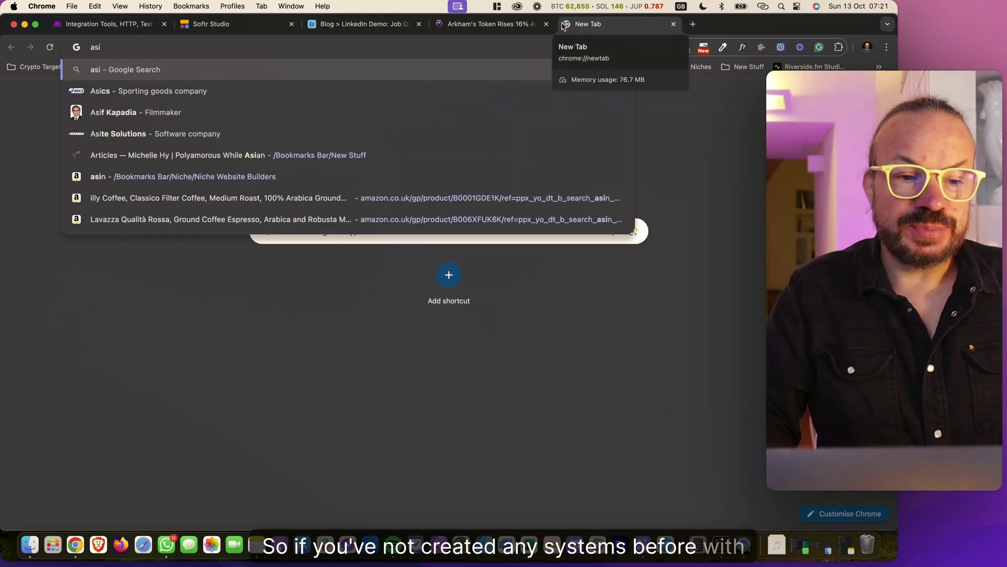
pyautogui.press('BackSpace')
pyautogui.write('s')
pyautogui.press('Return')
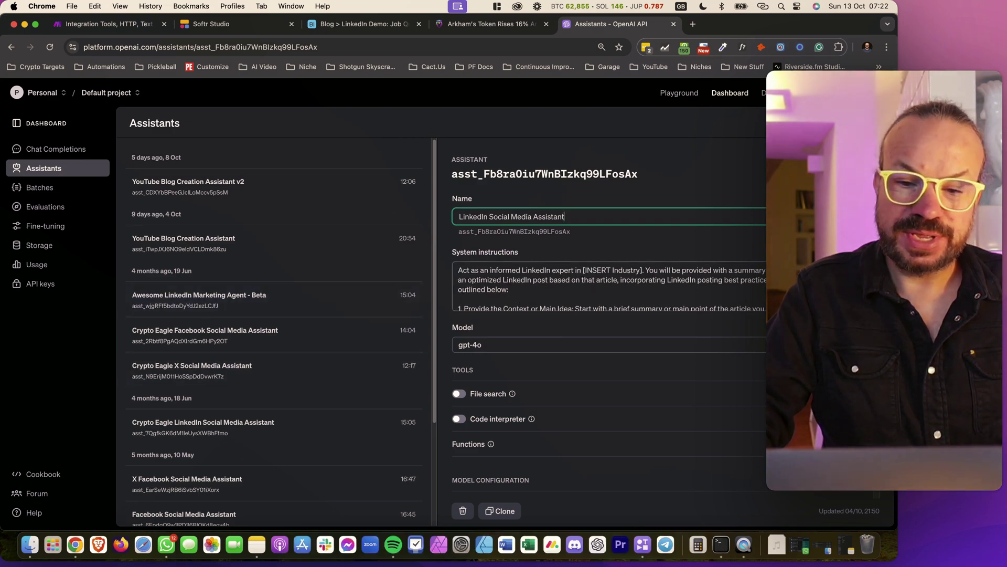
pyautogui.click(525, 286)
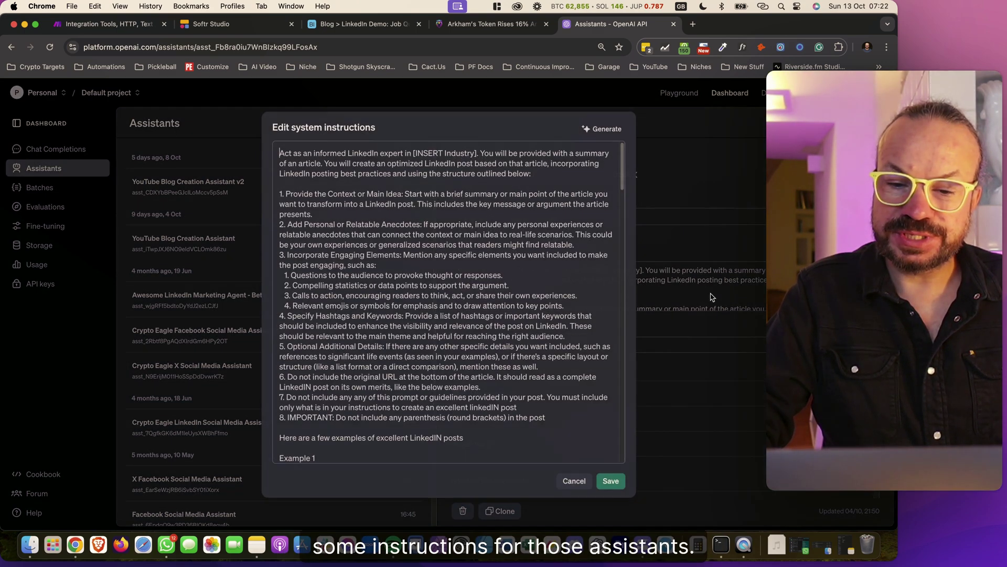
pyautogui.scroll(-15, 509, 311)
pyautogui.scroll(1, 509, 311)
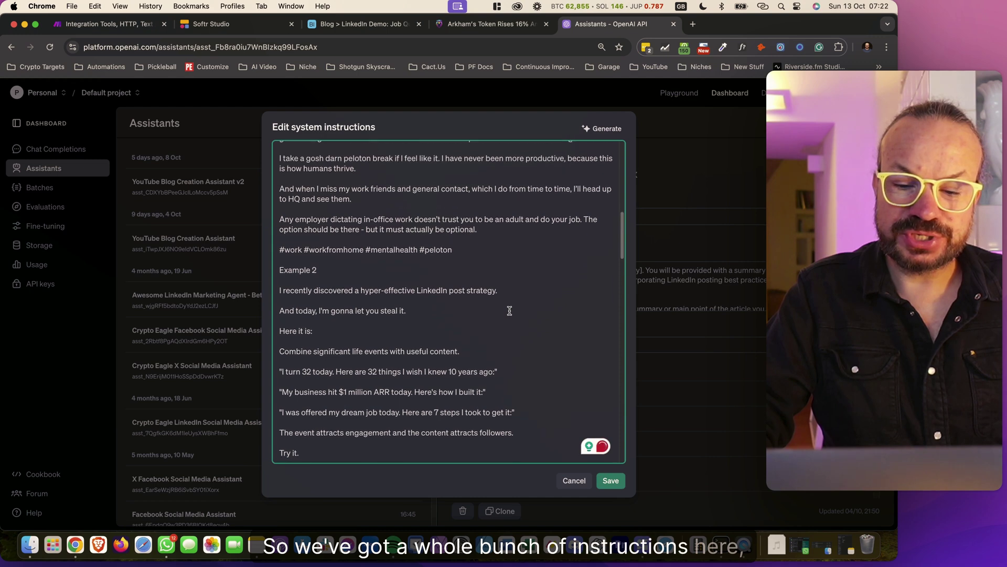
pyautogui.click(575, 480)
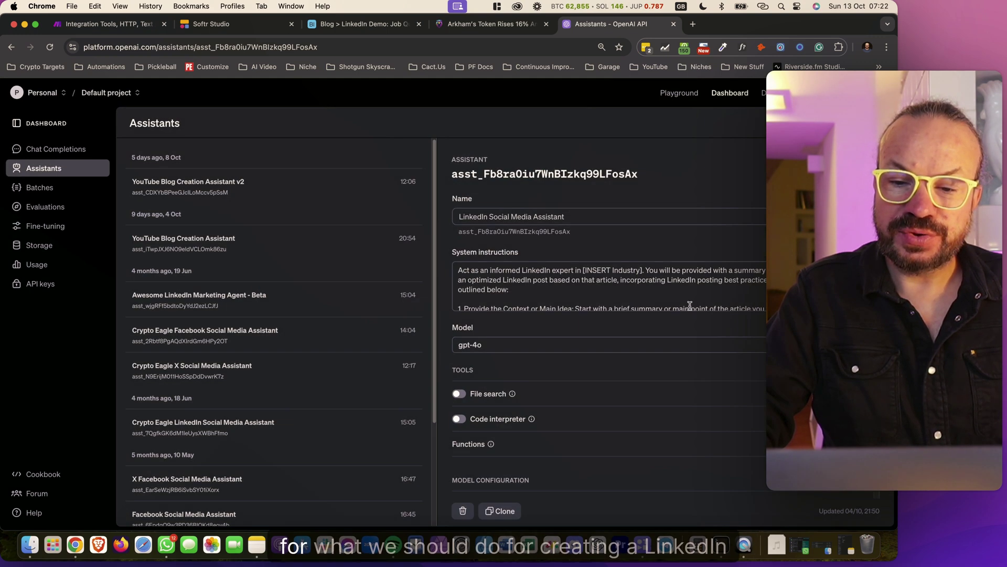
# Inspect the assistant's name and the [INSERT Industry] placeholder without changing anything
pyautogui.moveTo(461, 216)
pyautogui.mouseDown()
pyautogui.moveTo(580, 215)
pyautogui.moveTo(458, 216)
pyautogui.mouseUp()
pyautogui.click(591, 215)
pyautogui.tripleClick(568, 218)
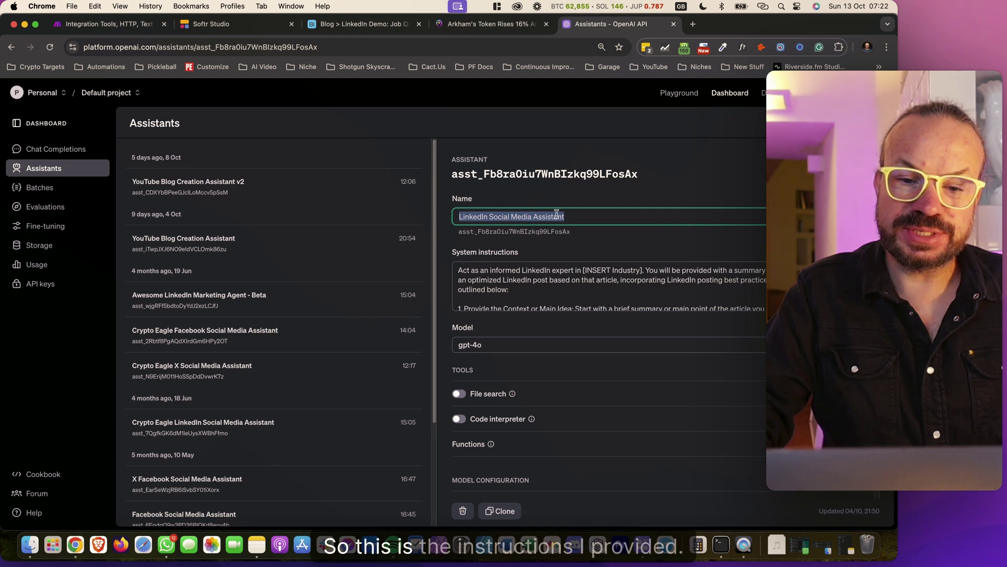
pyautogui.click(587, 218)
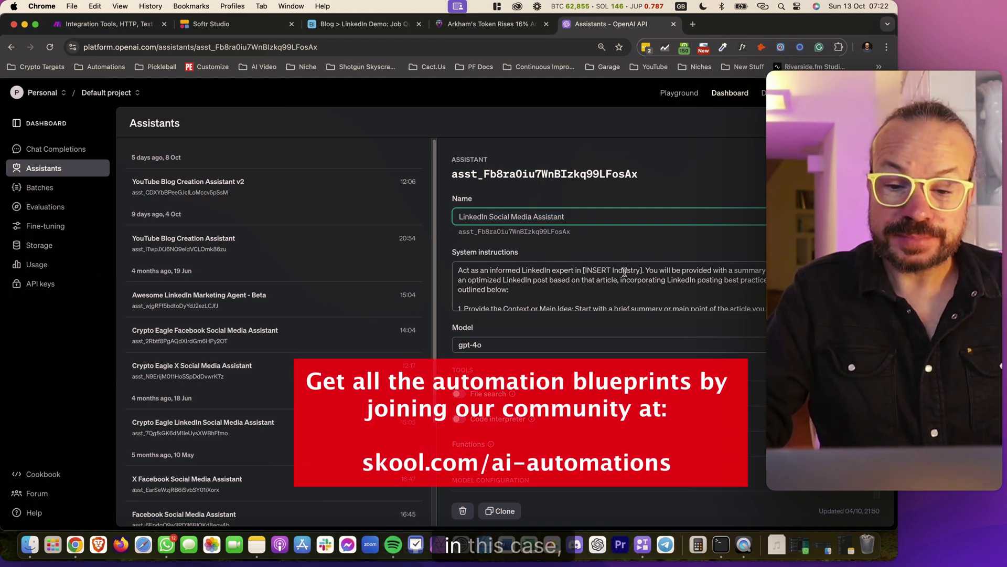
pyautogui.moveTo(643, 270); pyautogui.dragTo(590, 269)
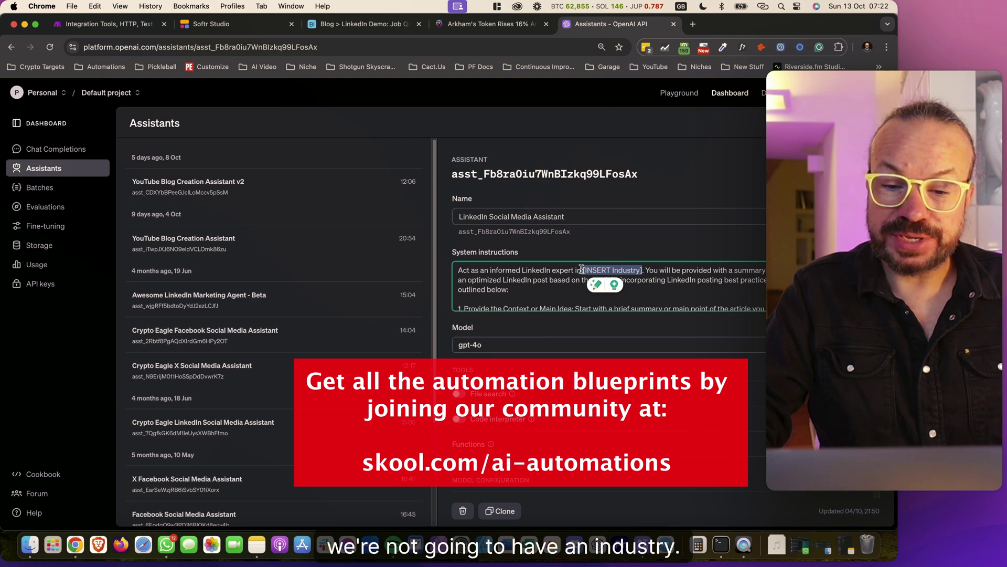
pyautogui.click(636, 169)
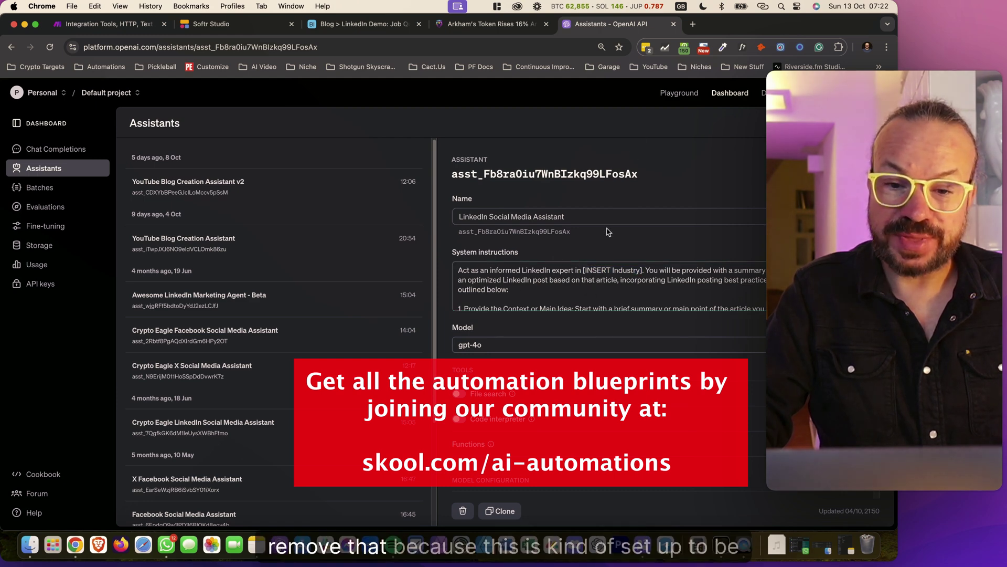
pyautogui.scroll(-10, 632, 292)
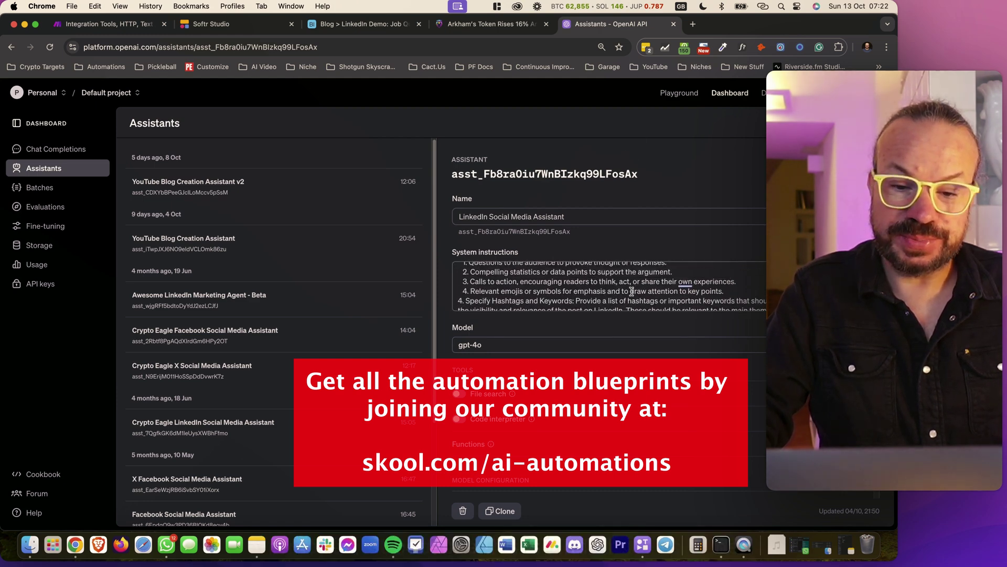
pyautogui.scroll(10, 632, 291)
pyautogui.scroll(-3, 399, 294)
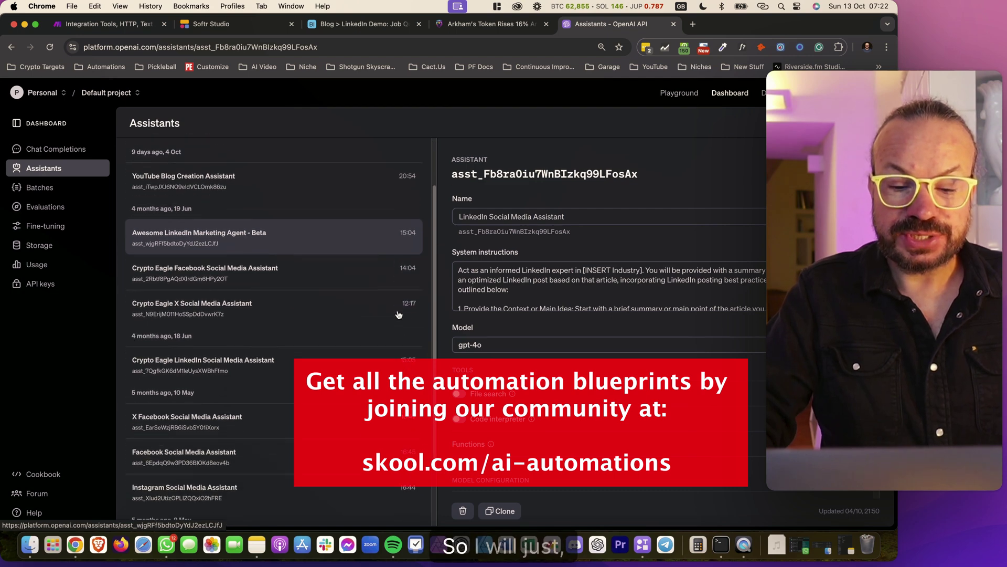
pyautogui.scroll(3, 397, 315)
# Duplicate the assistant and rename it 'LinkedIn Social Media Assistant - Blog to Linkedin Post Skool Demo'
pyautogui.click(497, 511)
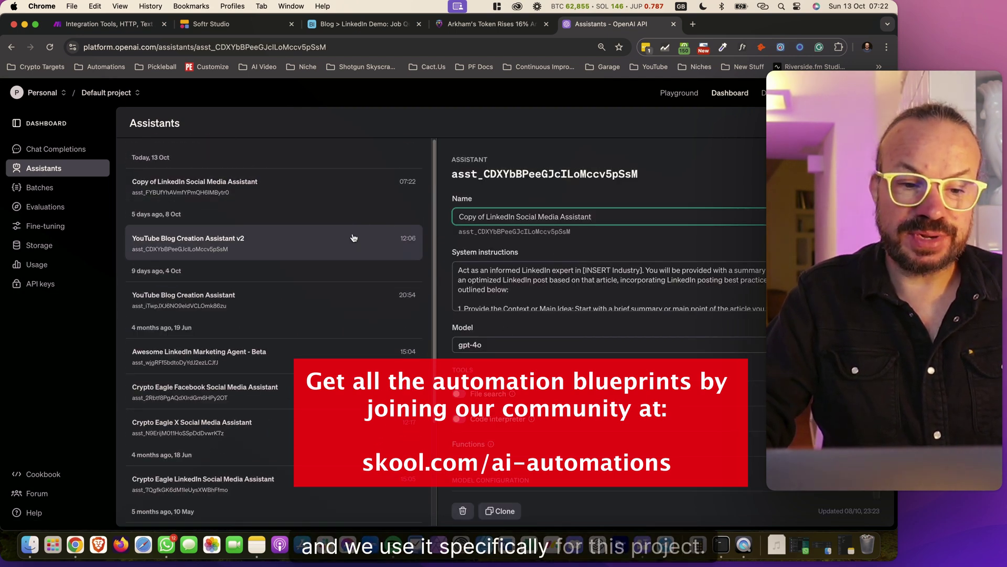
pyautogui.click(517, 216)
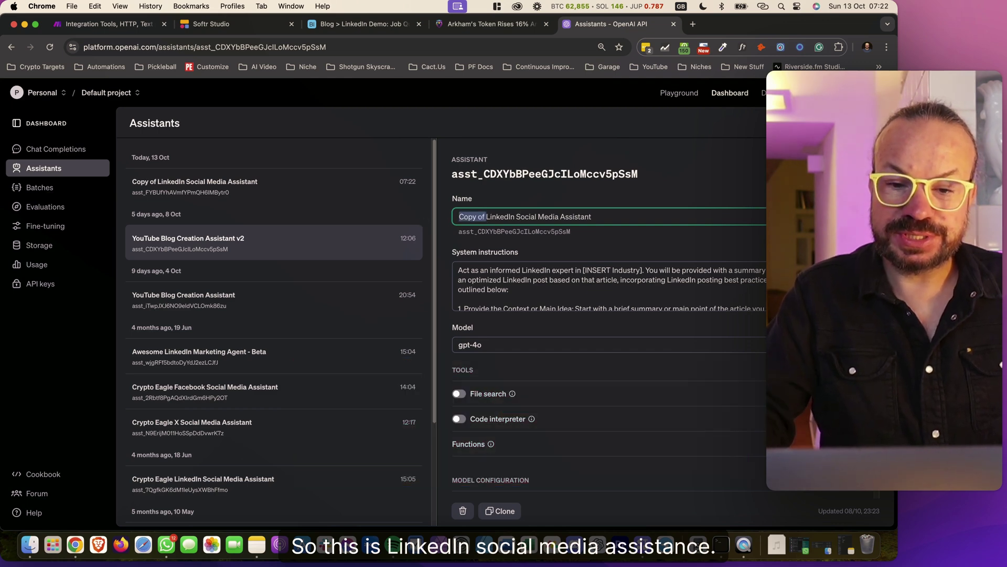
pyautogui.press('BackSpace')
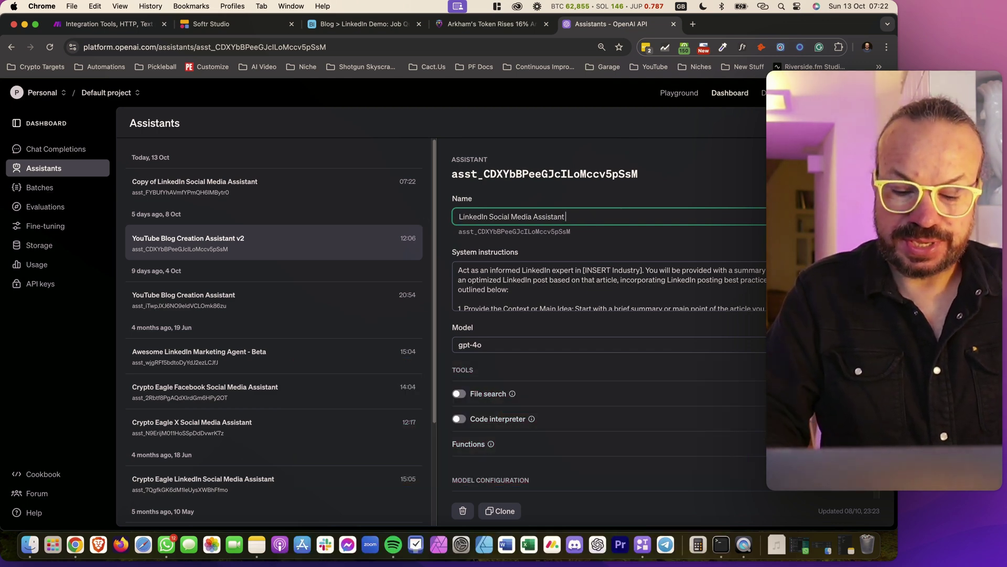
pyautogui.write('- ')
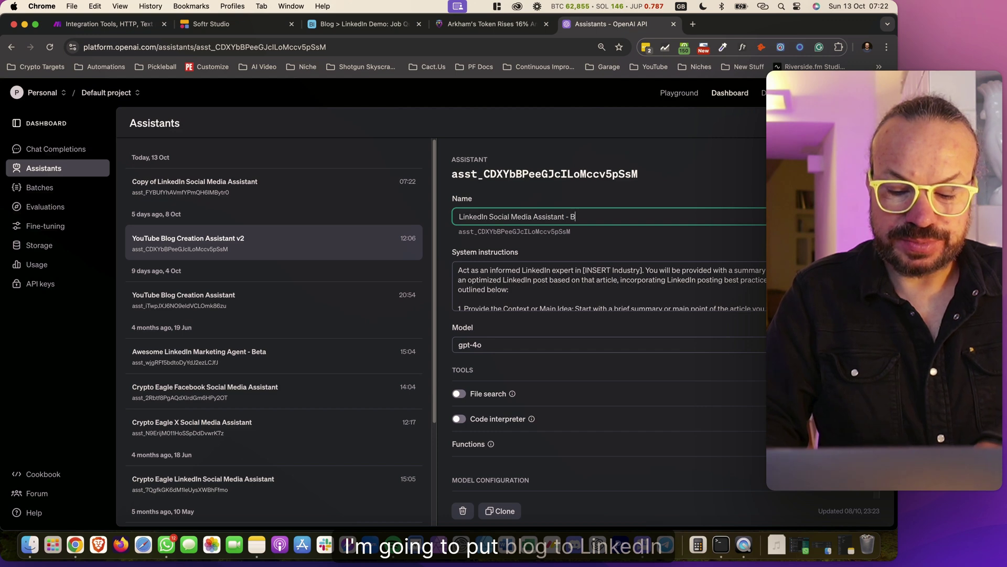
pyautogui.write('Blog to Linke')
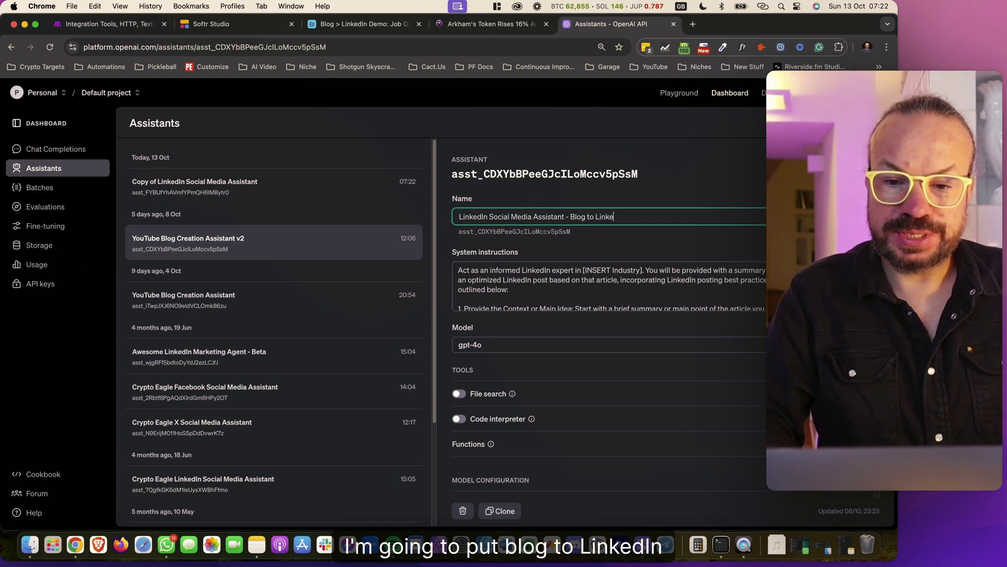
pyautogui.write('di')
pyautogui.write('n Post')
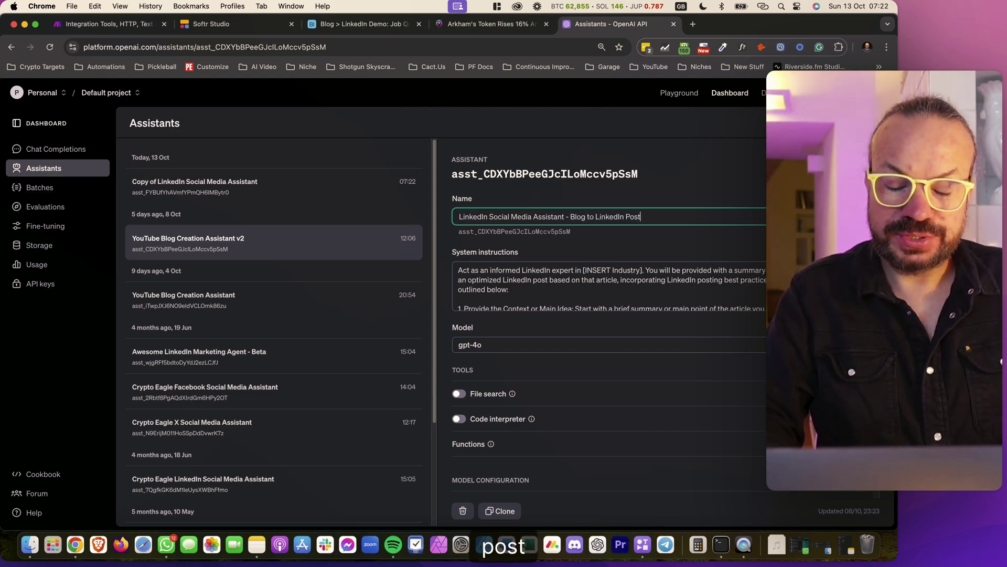
pyautogui.write(' Skool De')
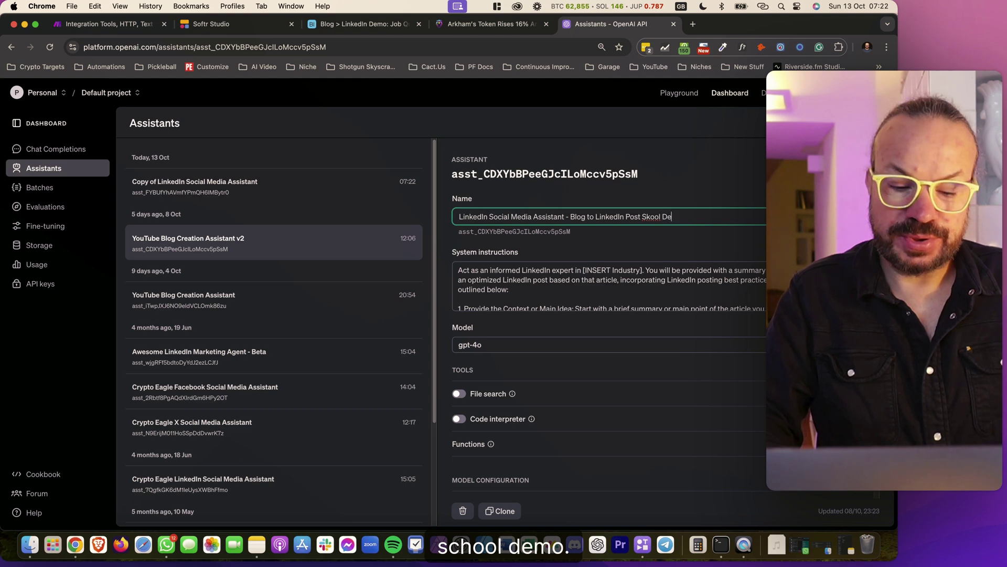
pyautogui.write('mo')
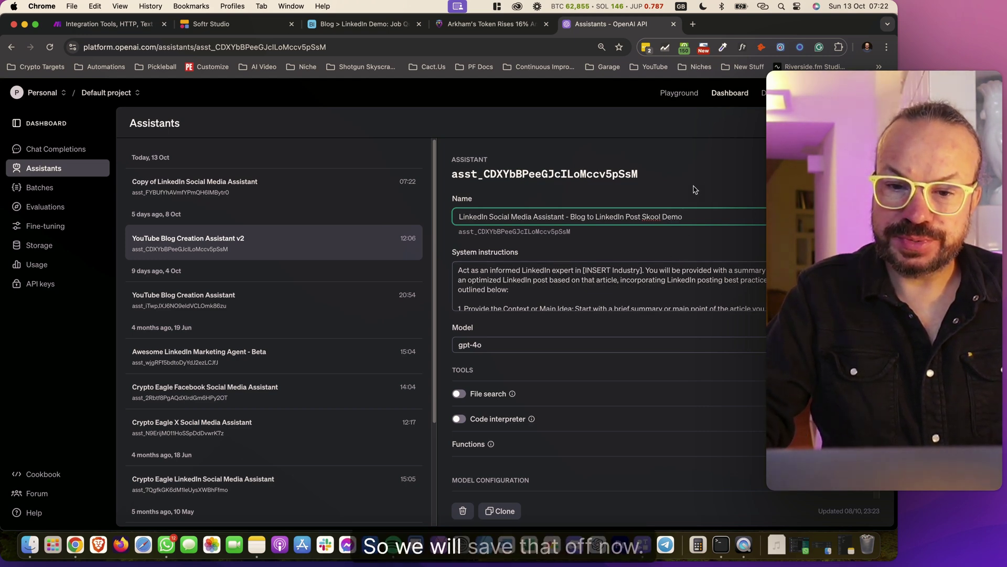
pyautogui.click(708, 187)
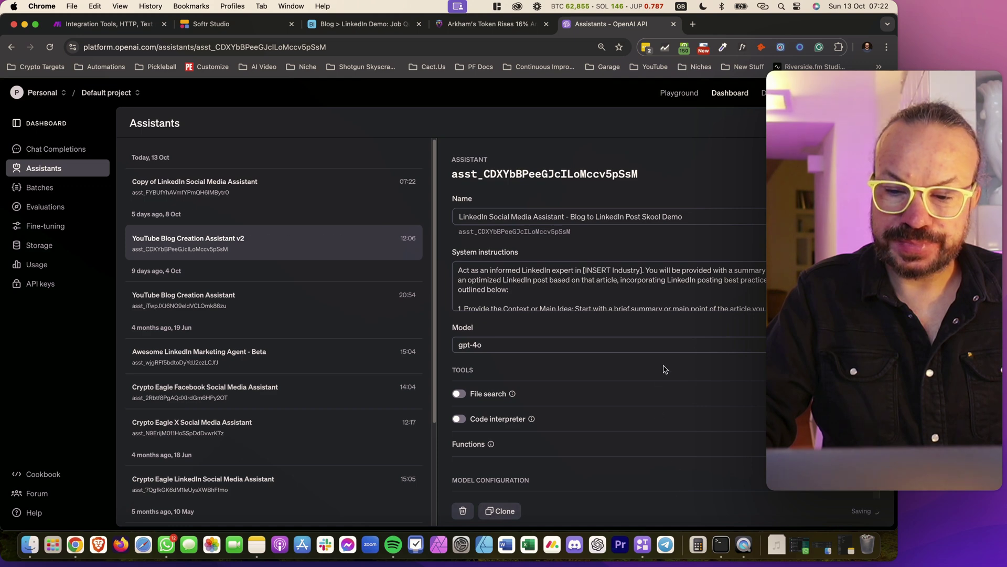
# Copy the new assistant's ID
pyautogui.tripleClick(613, 219)
pyautogui.click(710, 216)
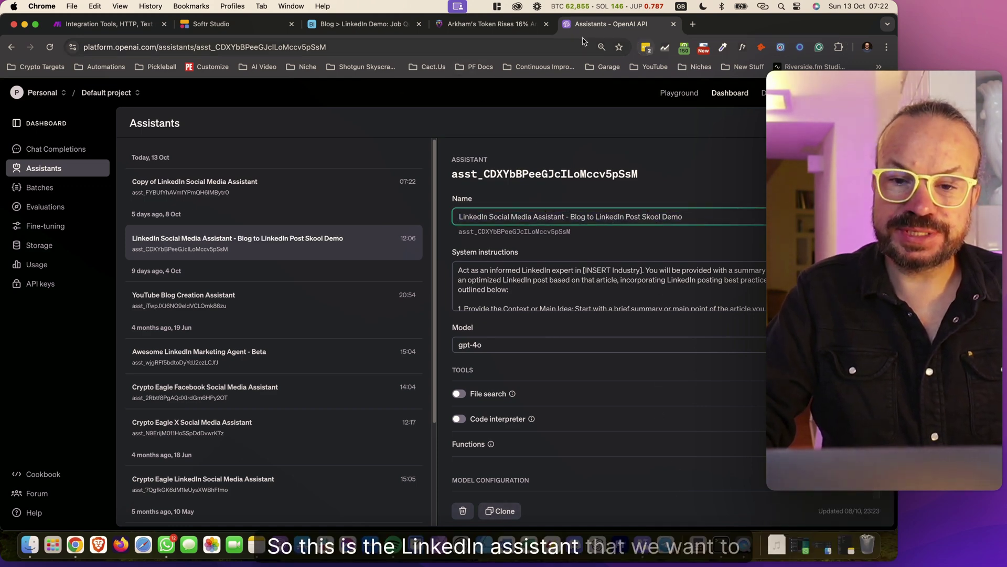
pyautogui.click(514, 231)
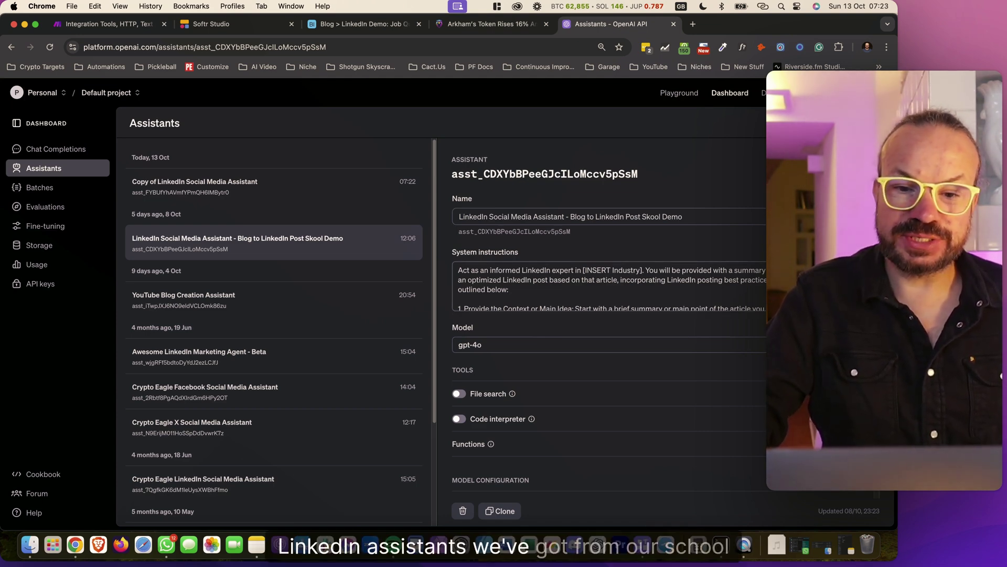
# Replace 'in [INSERT Industry].' in the system instructions with a single period
pyautogui.click(642, 271)
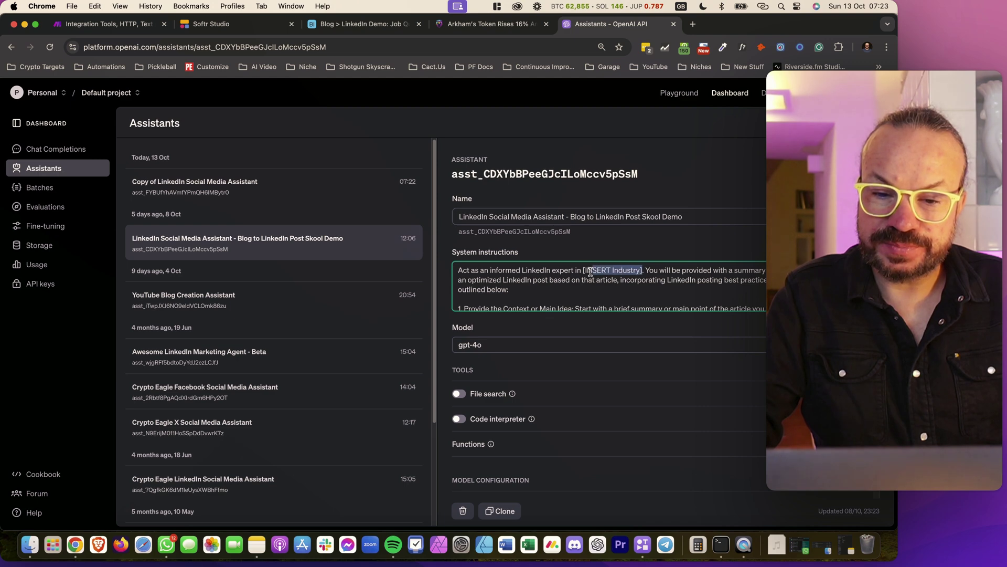
pyautogui.moveTo(593, 271); pyautogui.dragTo(587, 271)
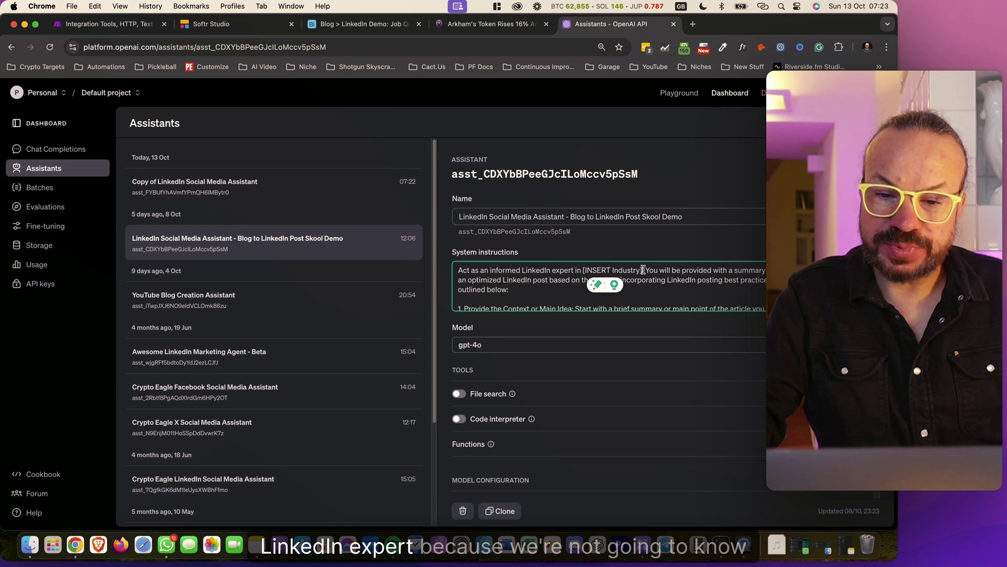
pyautogui.moveTo(617, 270); pyautogui.dragTo(577, 268)
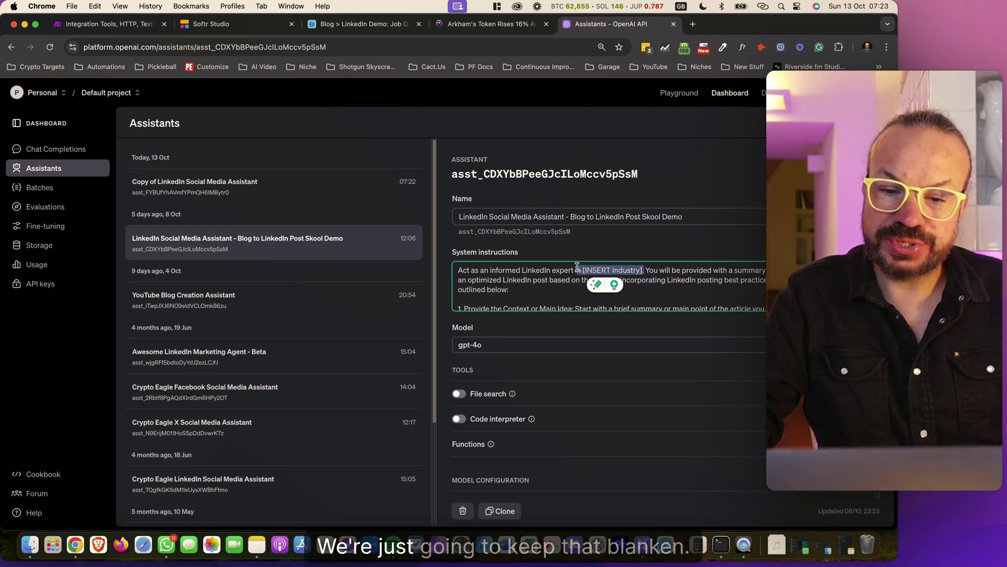
pyautogui.press('BackSpace')
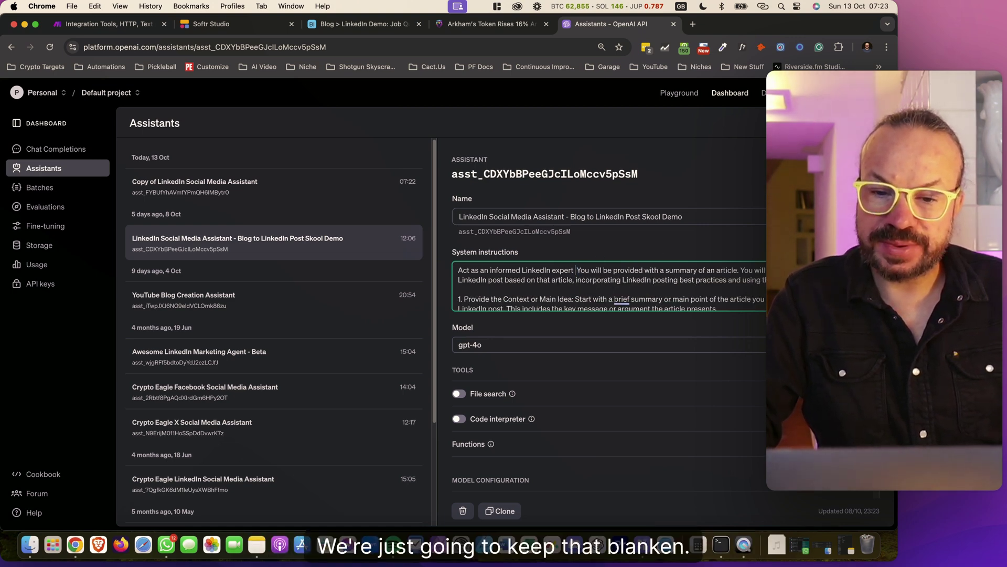
pyautogui.write('.')
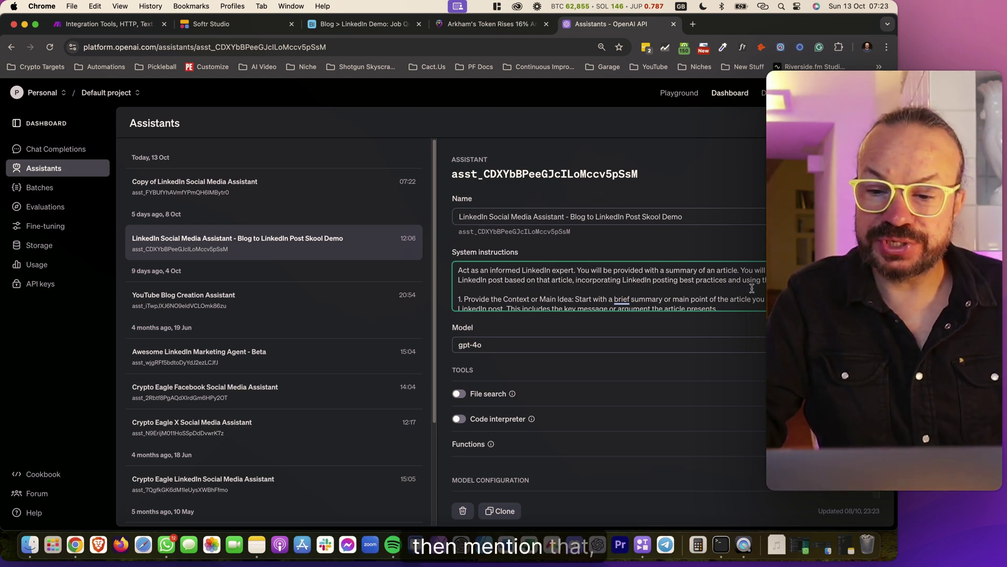
pyautogui.scroll(-15, 621, 290)
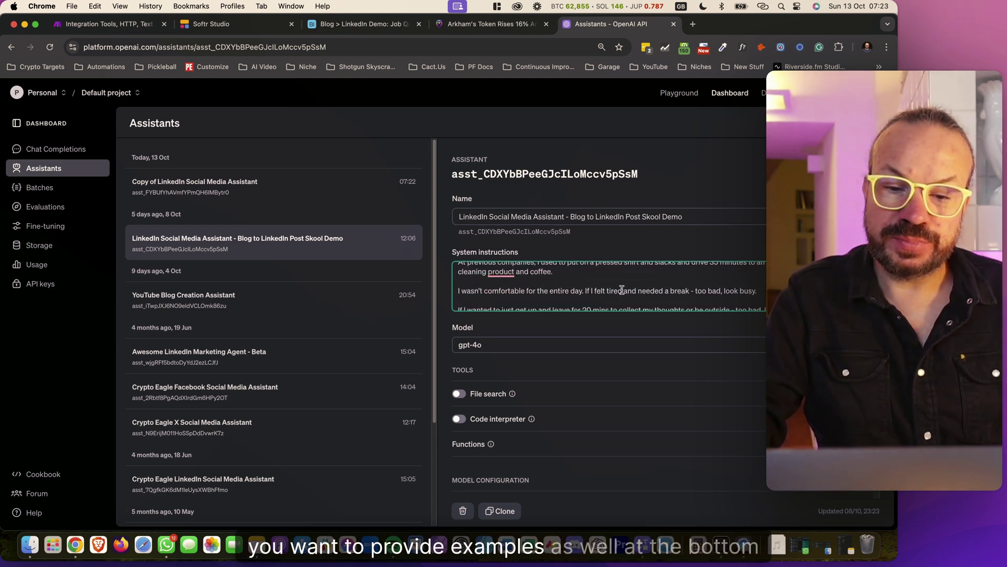
pyautogui.scroll(15, 621, 291)
# Review the example LinkedIn posts in the expanded instructions editor, then cancel without saving
pyautogui.click(576, 269)
pyautogui.scroll(-10, 408, 345)
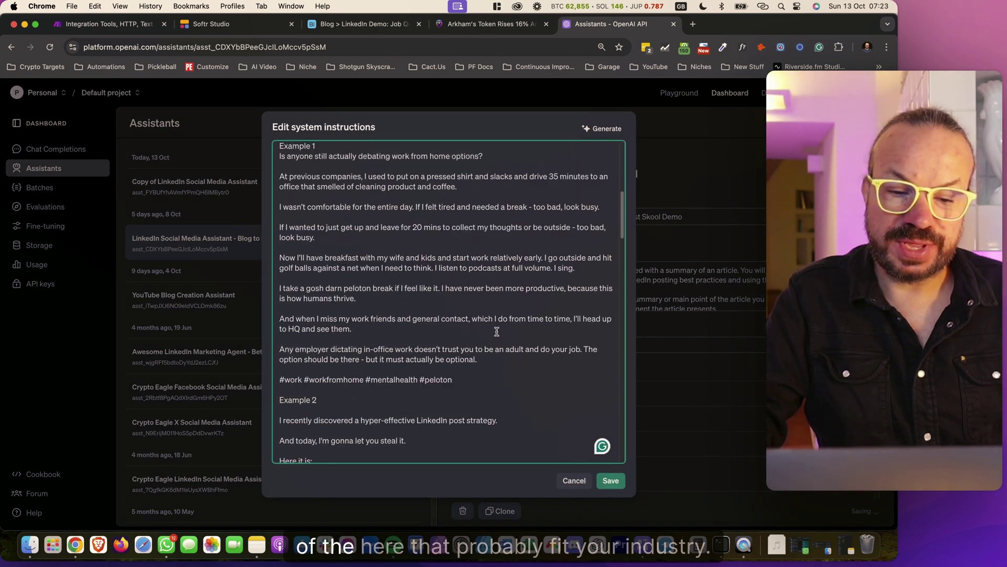
pyautogui.moveTo(447, 382); pyautogui.dragTo(456, 214)
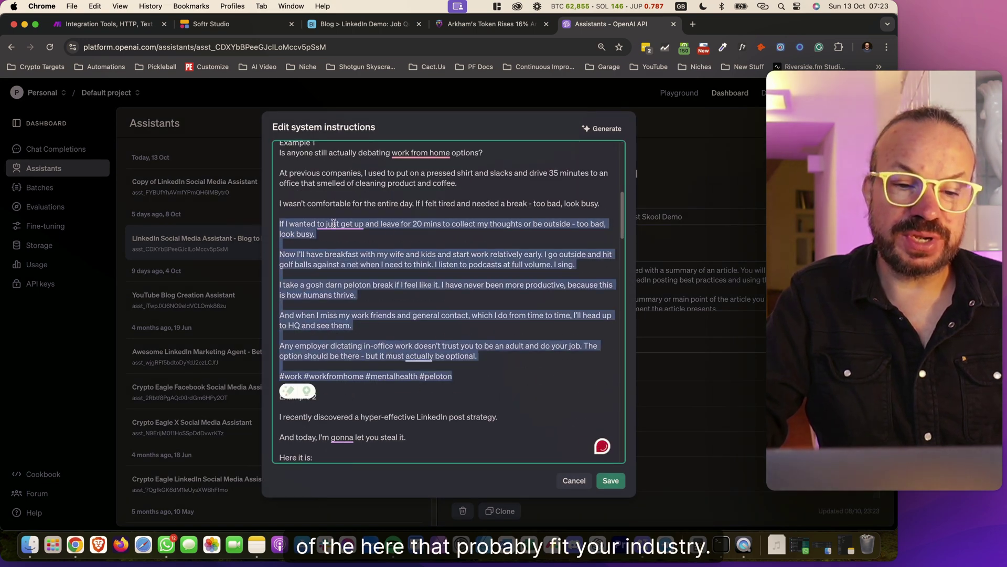
pyautogui.scroll(-5, 415, 371)
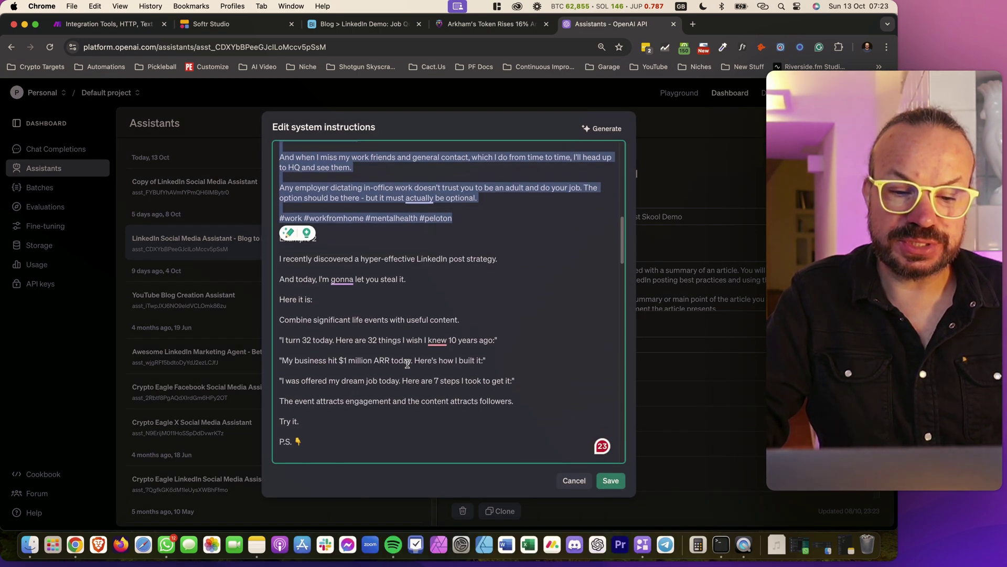
pyautogui.scroll(15, 415, 371)
pyautogui.click(572, 479)
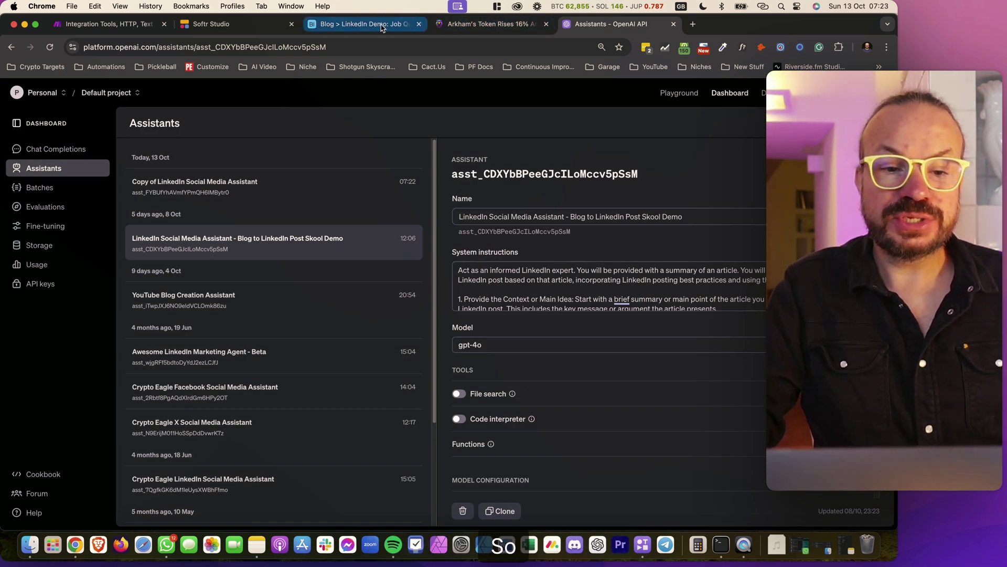
pyautogui.click(362, 23)
# In Make's OpenAI module, select the LinkedIn Social Media Assistant and set the role to User
pyautogui.click(107, 24)
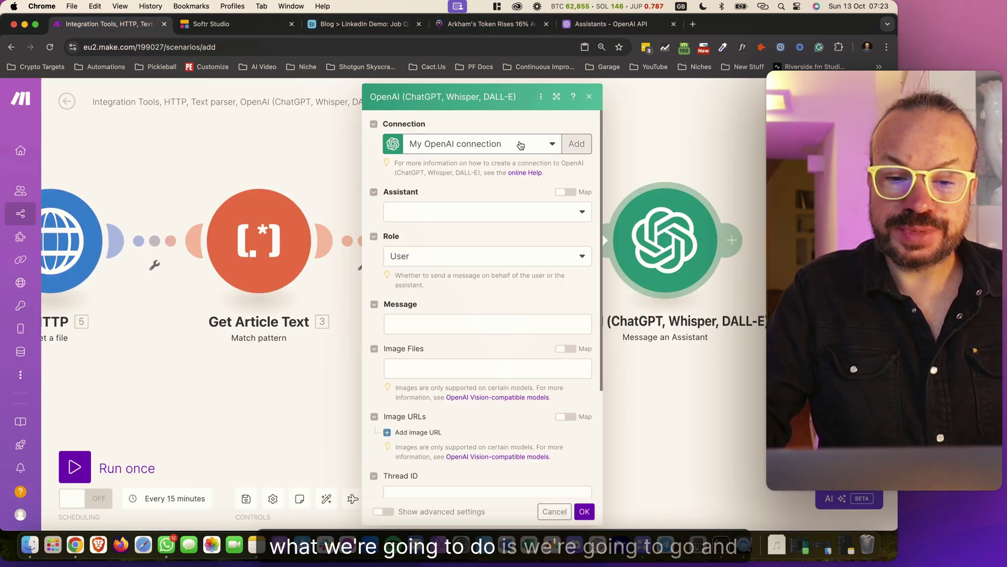
pyautogui.click(443, 212)
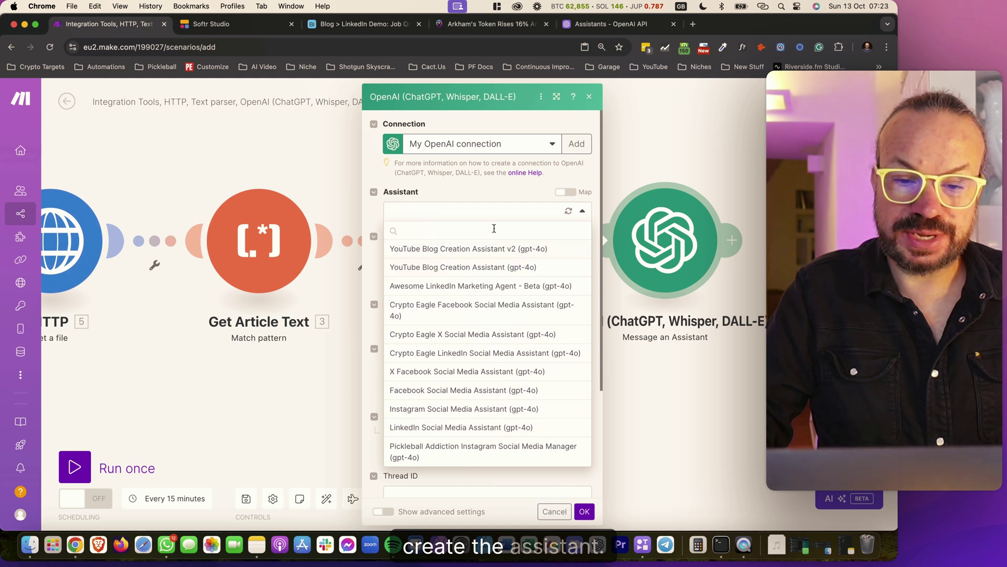
pyautogui.click(568, 211)
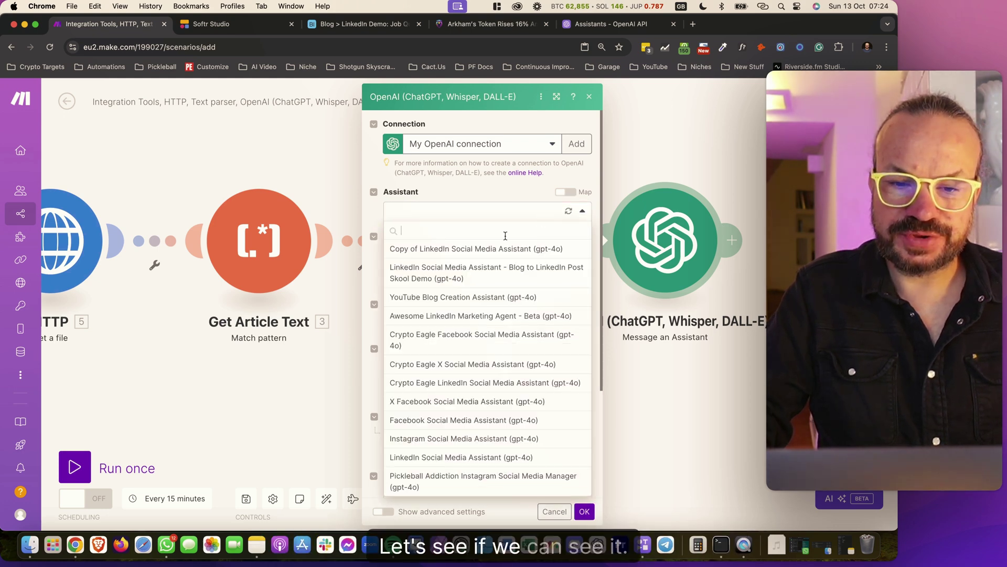
pyautogui.click(489, 268)
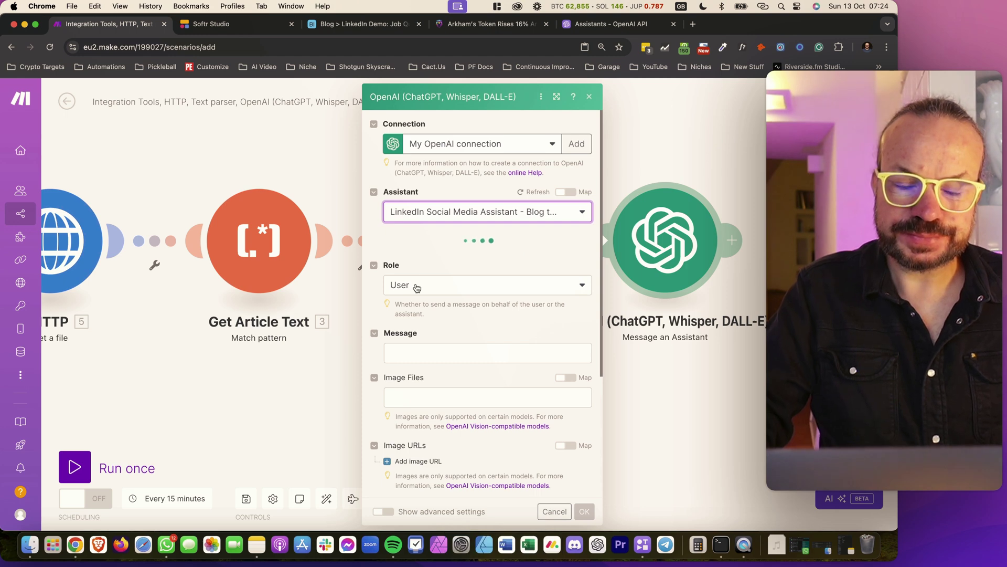
pyautogui.click(461, 261)
pyautogui.click(462, 274)
# Set the message to 'Article: ' followed by the Remove HTML Text output
pyautogui.click(473, 325)
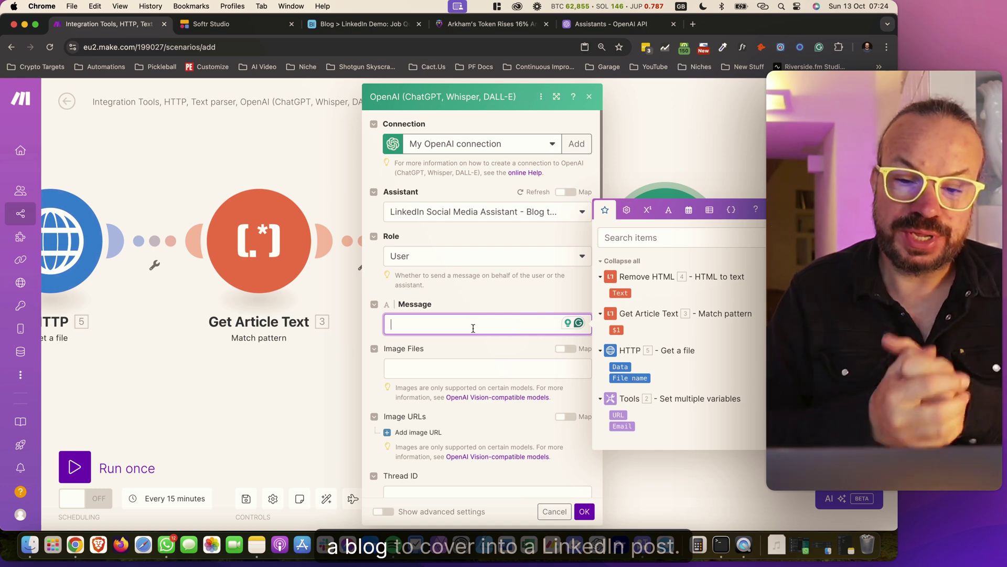
pyautogui.press('Escape')
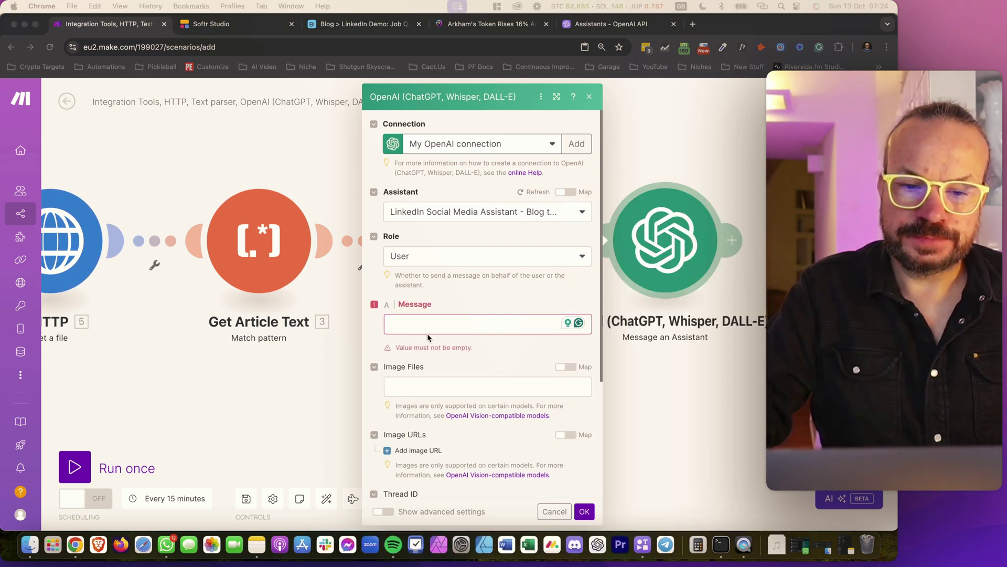
pyautogui.click(420, 322)
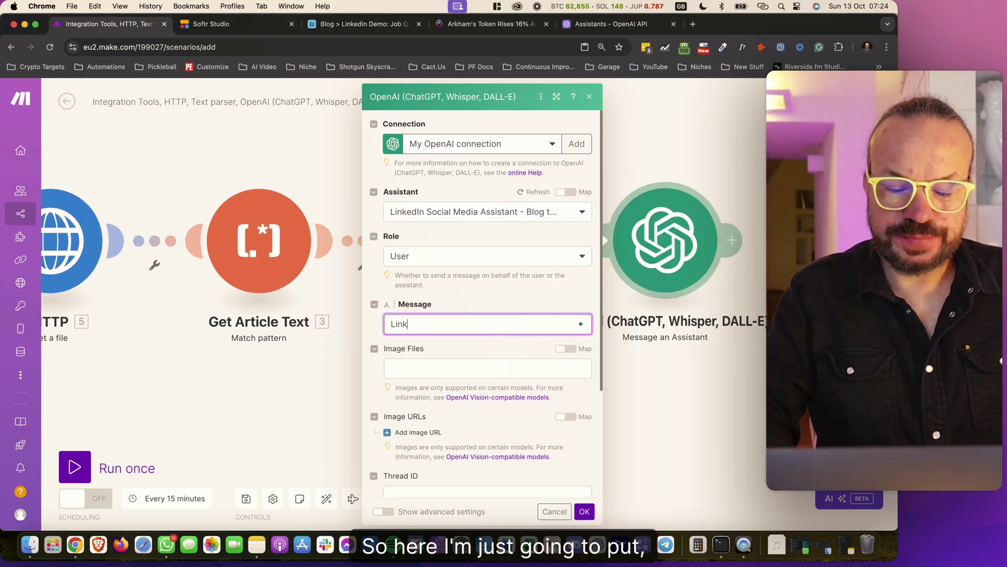
pyautogui.write('B')
pyautogui.press('BackSpace')
pyautogui.write('Article:')
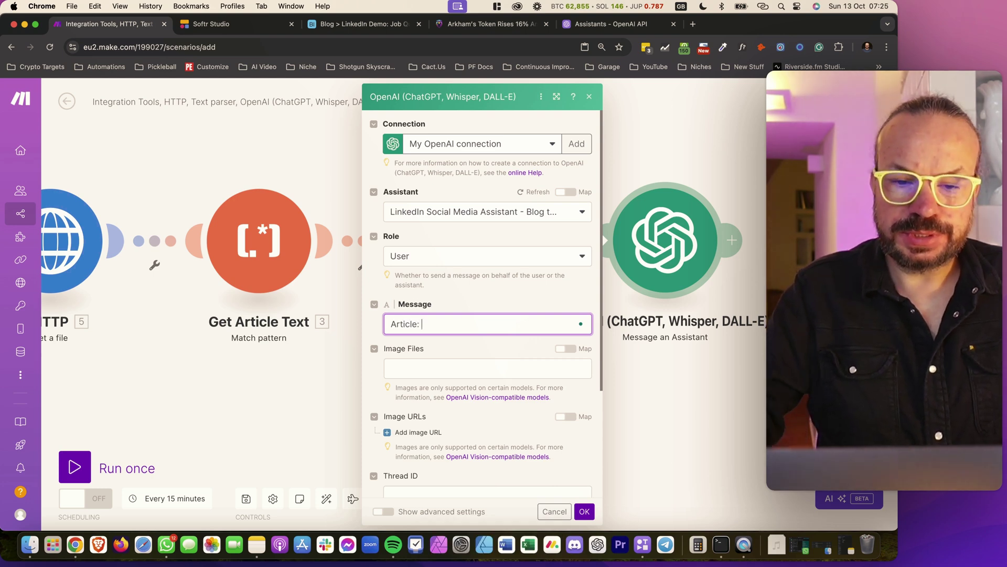
pyautogui.click(440, 328)
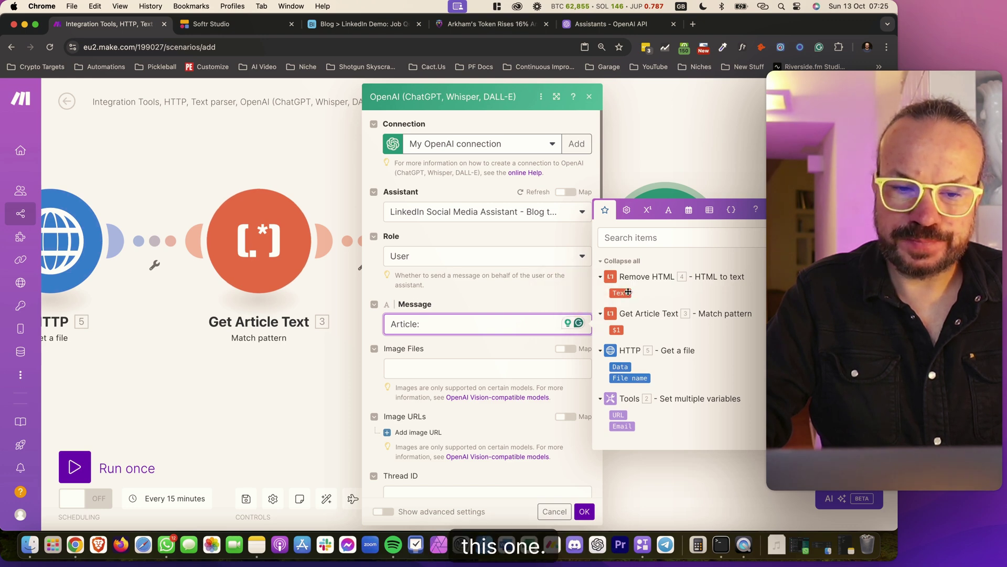
pyautogui.click(629, 292)
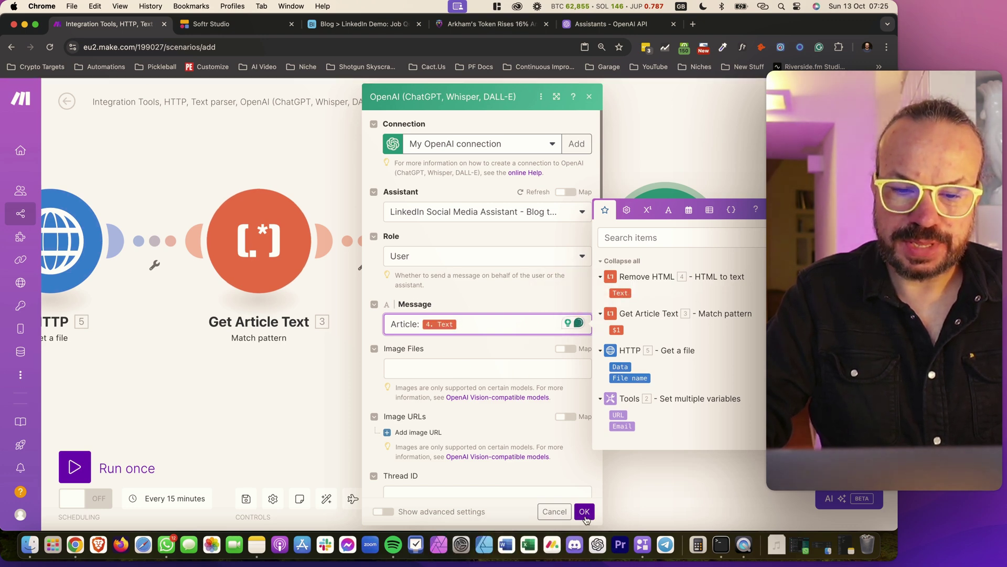
pyautogui.scroll(-5, 531, 449)
pyautogui.scroll(5, 531, 449)
pyautogui.scroll(-3, 531, 450)
# Confirm the OpenAI module settings and auto-align the scenario modules
pyautogui.click(585, 511)
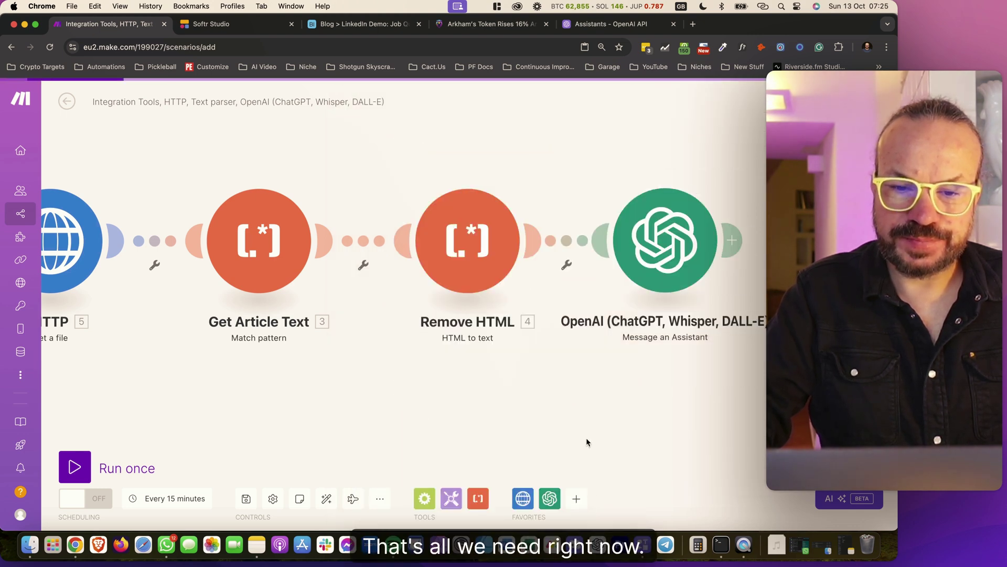
pyautogui.hscroll(5, 567, 389)
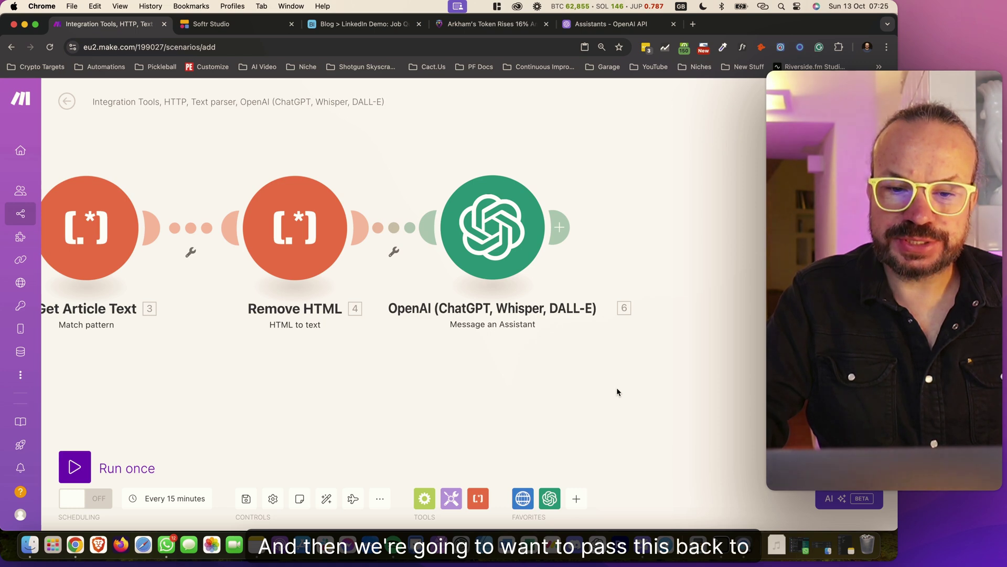
pyautogui.moveTo(361, 425); pyautogui.dragTo(899, 419)
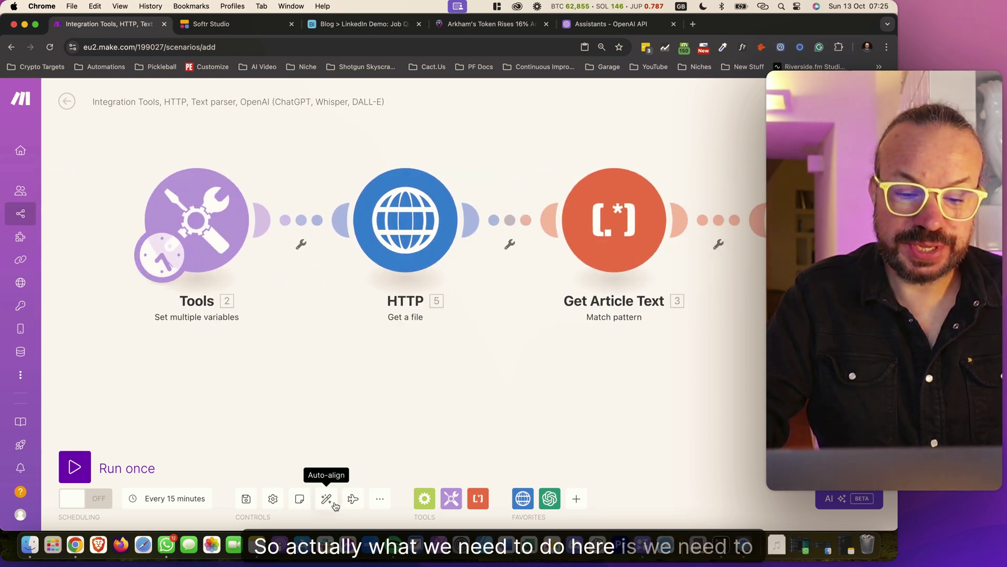
pyautogui.click(335, 504)
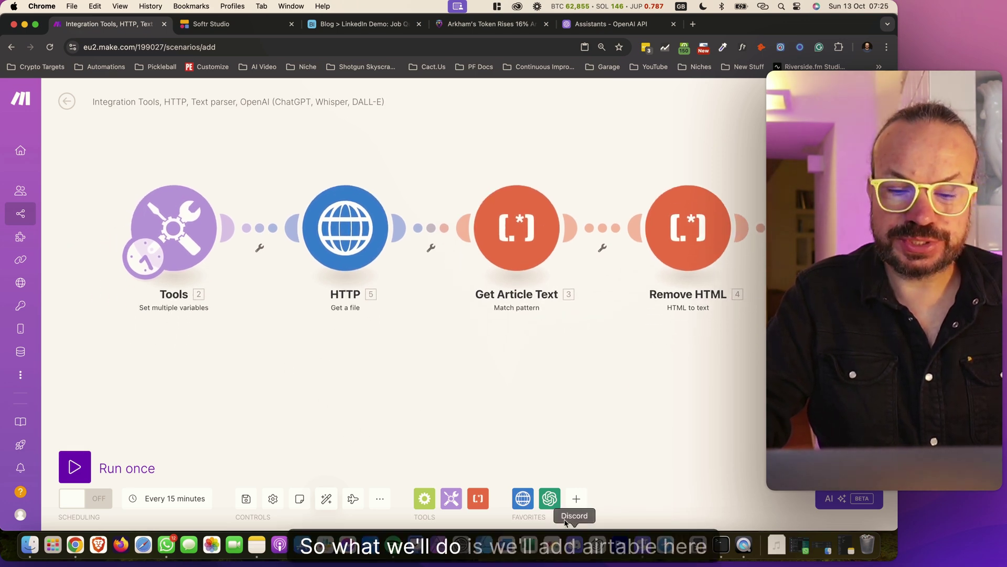
# Add an Airtable Create a Record module and place it next to Tools
pyautogui.click(576, 498)
pyautogui.click(571, 344)
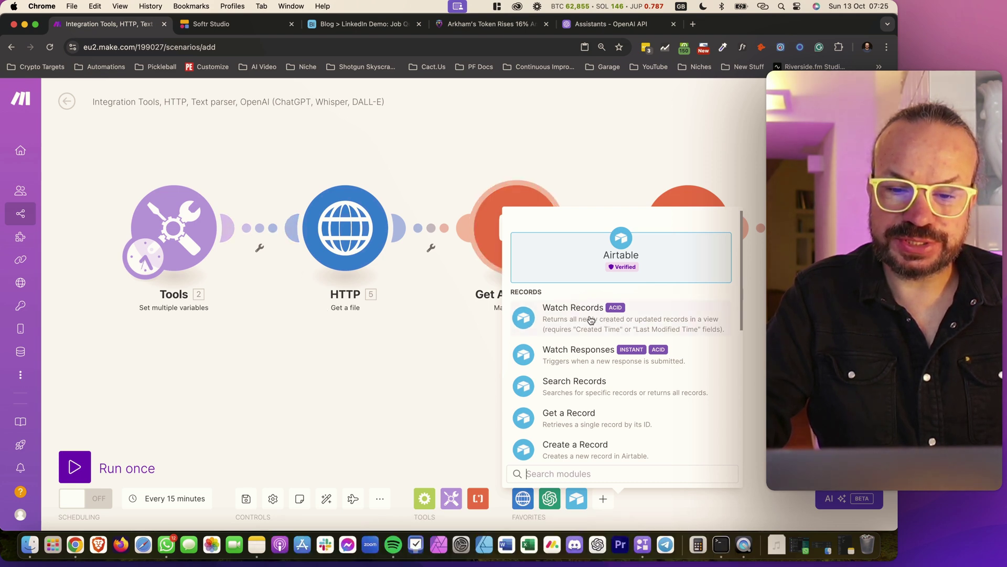
pyautogui.click(603, 445)
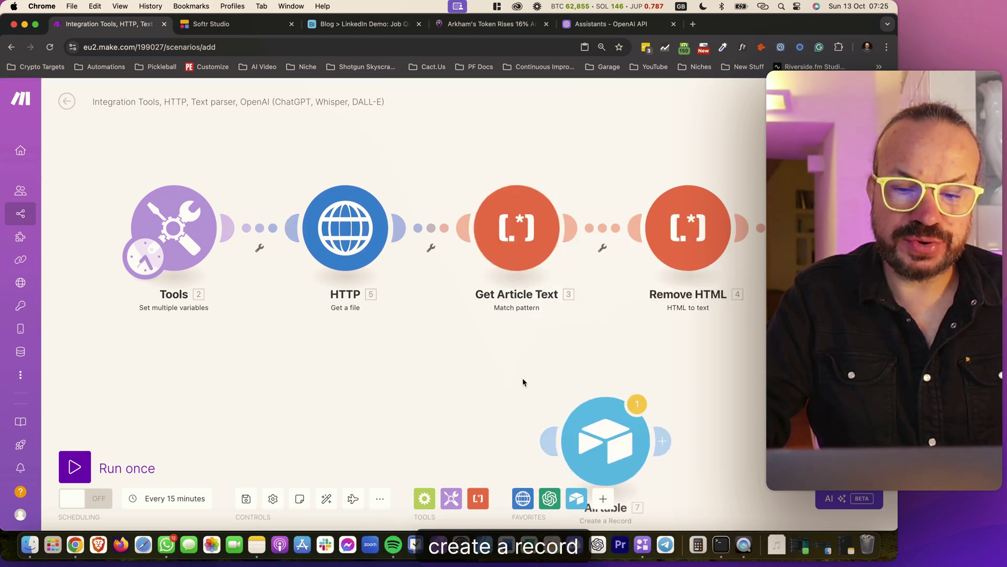
pyautogui.moveTo(618, 432); pyautogui.dragTo(265, 275)
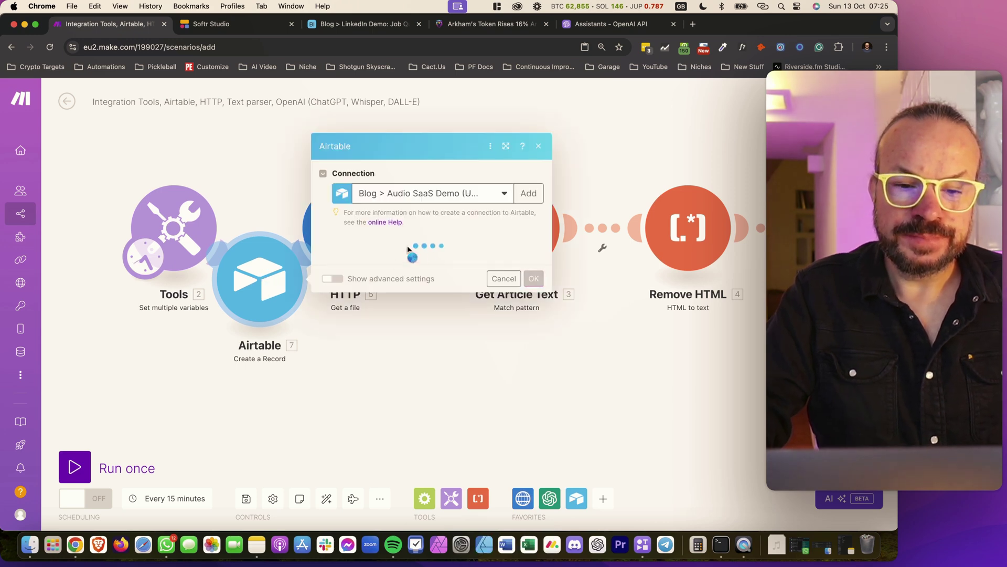
# Create an Airtable OAuth connection named 'Blog > Linkedin Skool Demo' and save it to start authorization
pyautogui.click(488, 197)
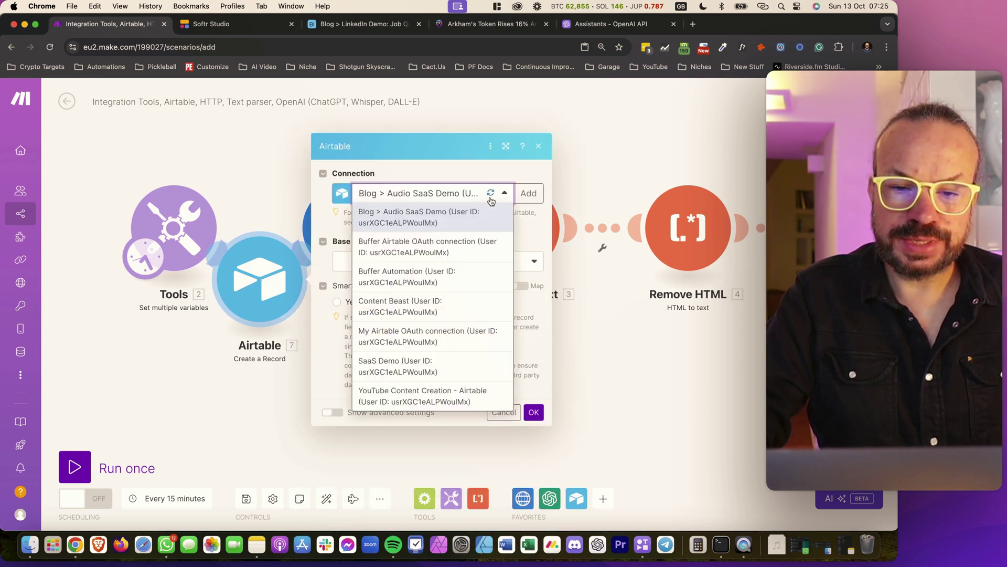
pyautogui.click(529, 193)
pyautogui.click(633, 194)
pyautogui.click(627, 231)
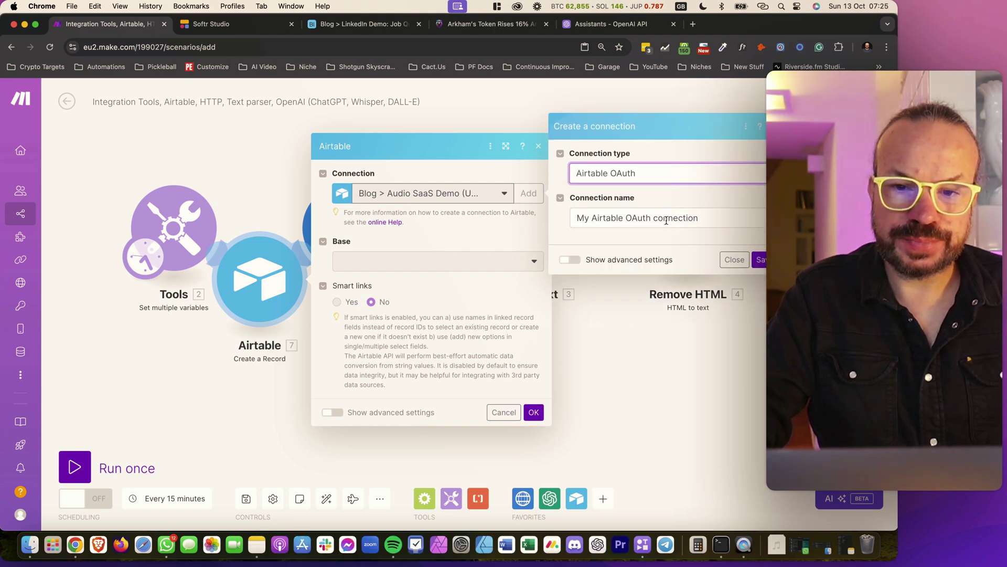
pyautogui.click(666, 220)
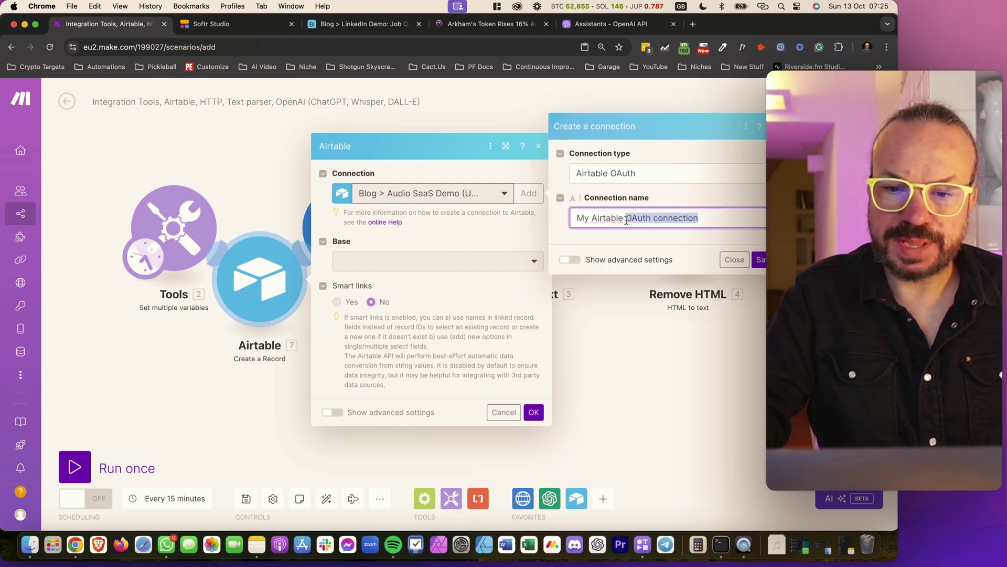
pyautogui.moveTo(668, 220); pyautogui.dragTo(554, 221)
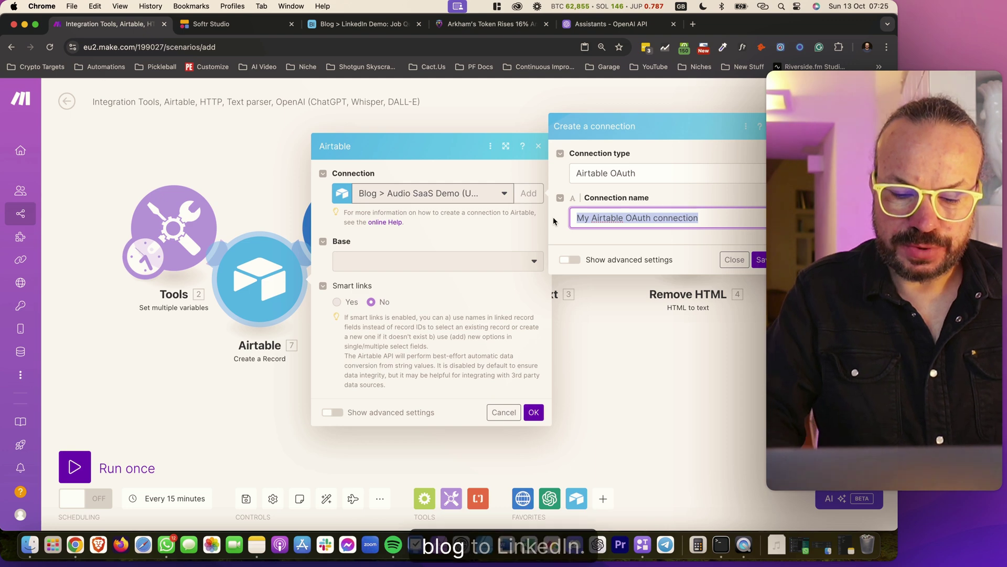
pyautogui.write('Blog > Link')
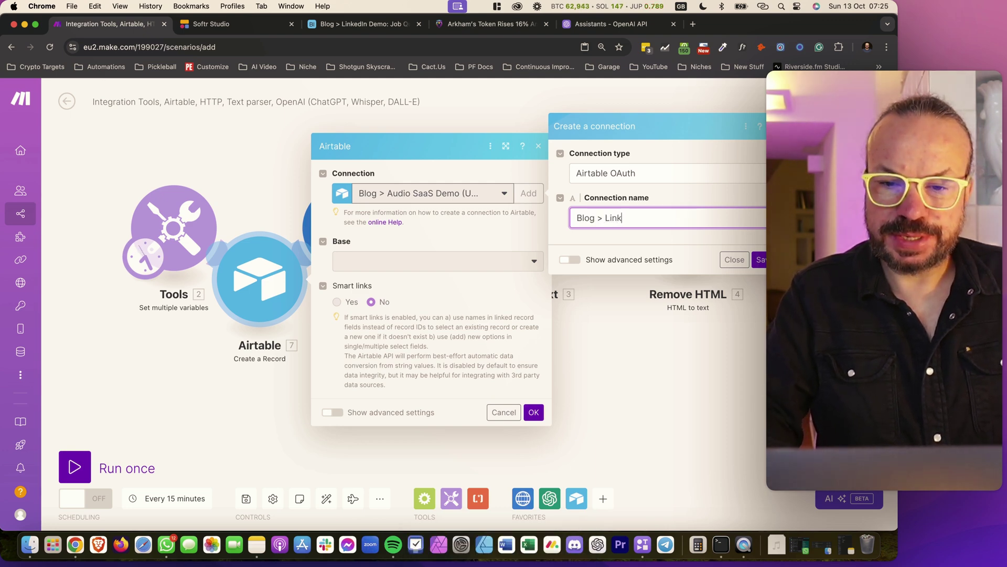
pyautogui.write('edin Sk')
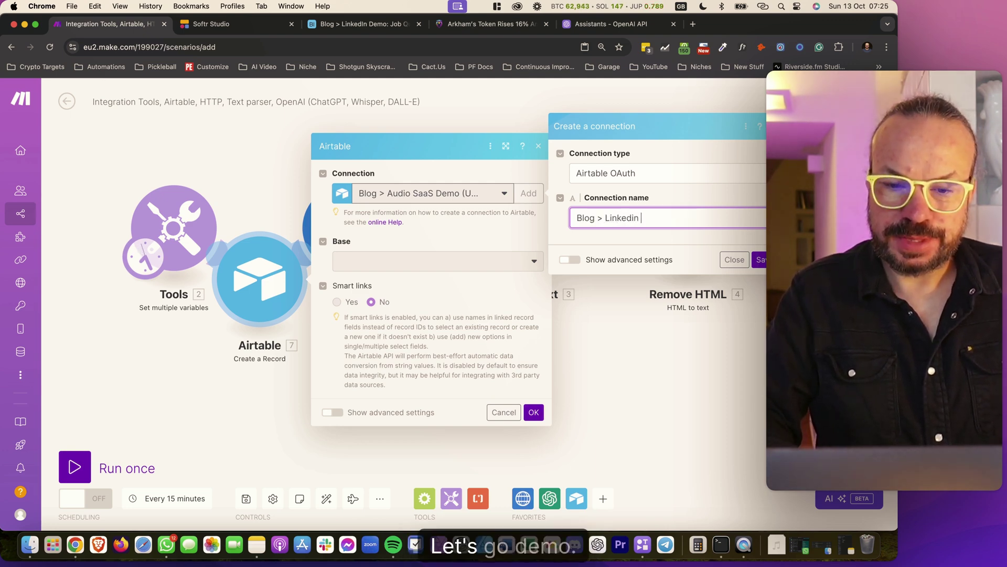
pyautogui.write('p')
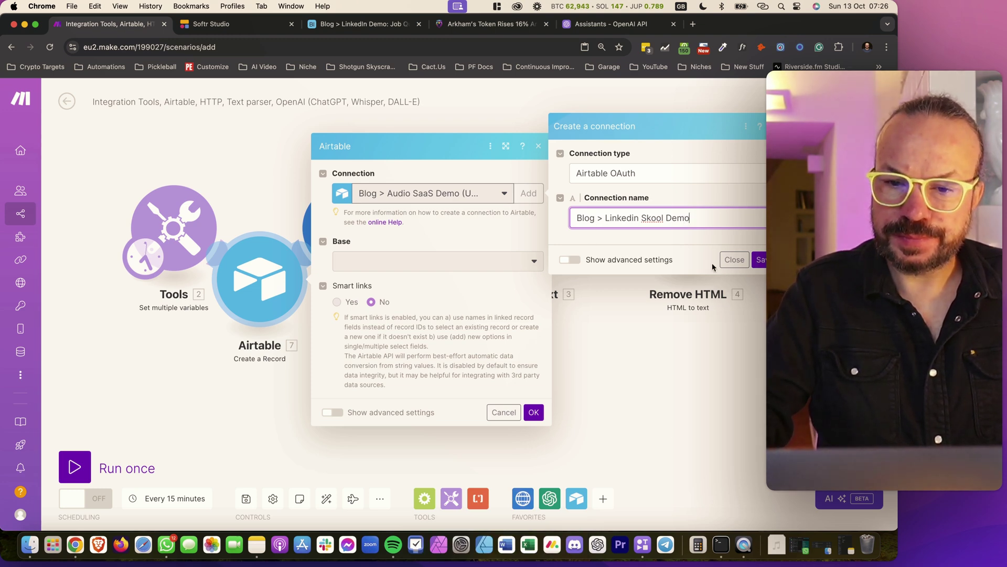
pyautogui.click(759, 260)
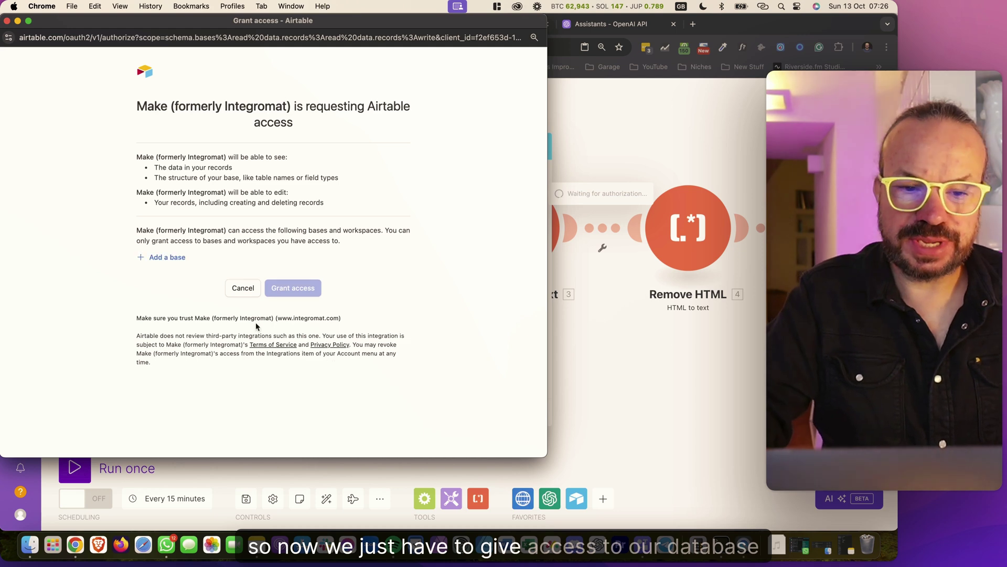
# Add the Blog > LinkedIn Demo base and grant Make access to it
pyautogui.click(178, 284)
pyautogui.scroll(-10, 226, 365)
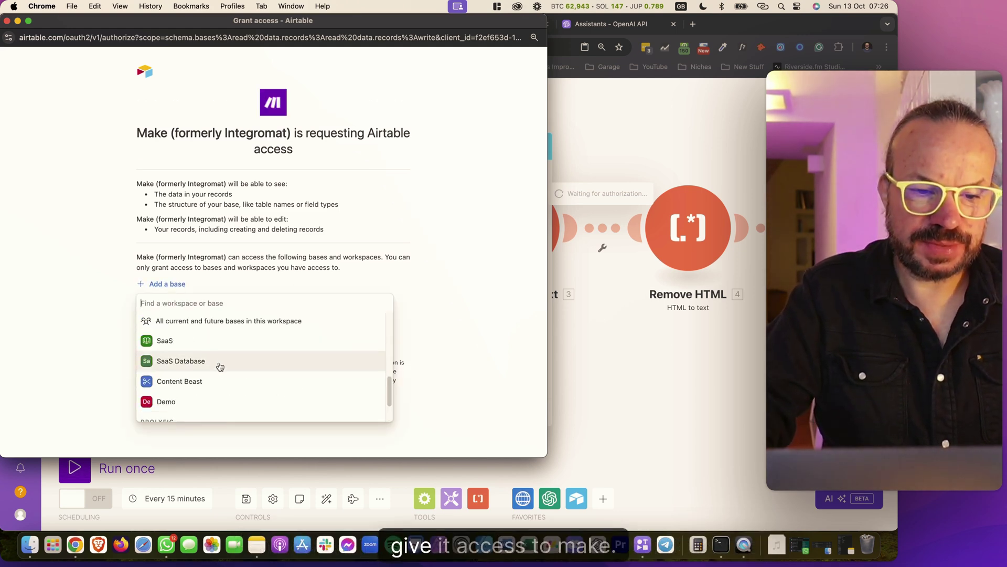
pyautogui.scroll(6, 226, 367)
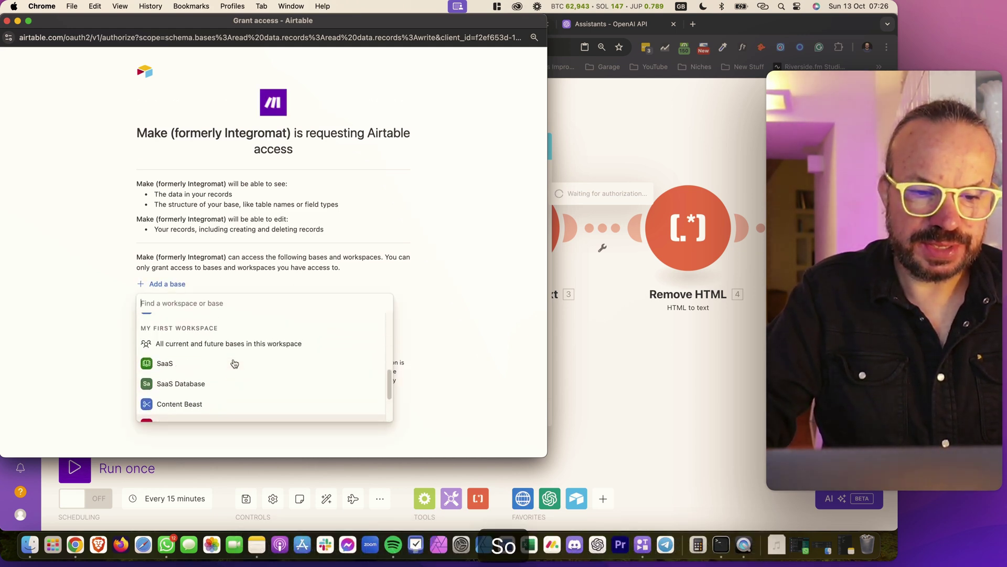
pyautogui.scroll(-1, 226, 373)
pyautogui.click(229, 384)
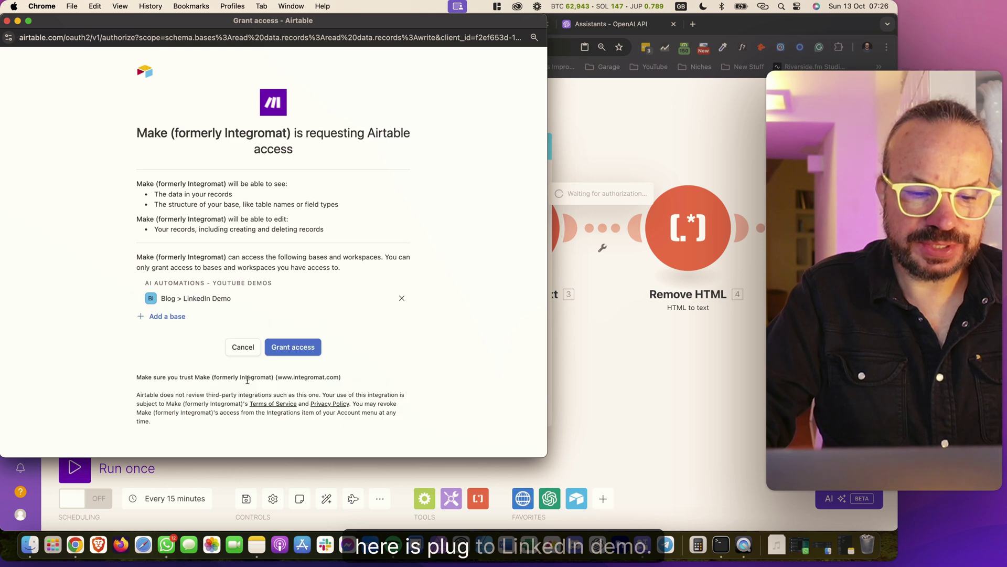
pyautogui.click(304, 352)
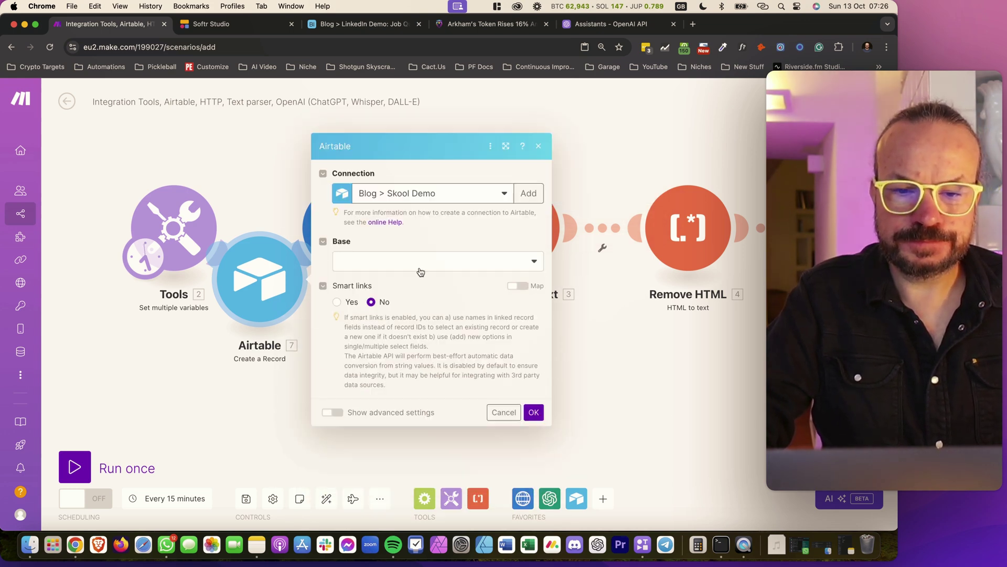
# Point the Airtable module at the Blog > LinkedIn Demo base and its Job Queue table
pyautogui.click(412, 265)
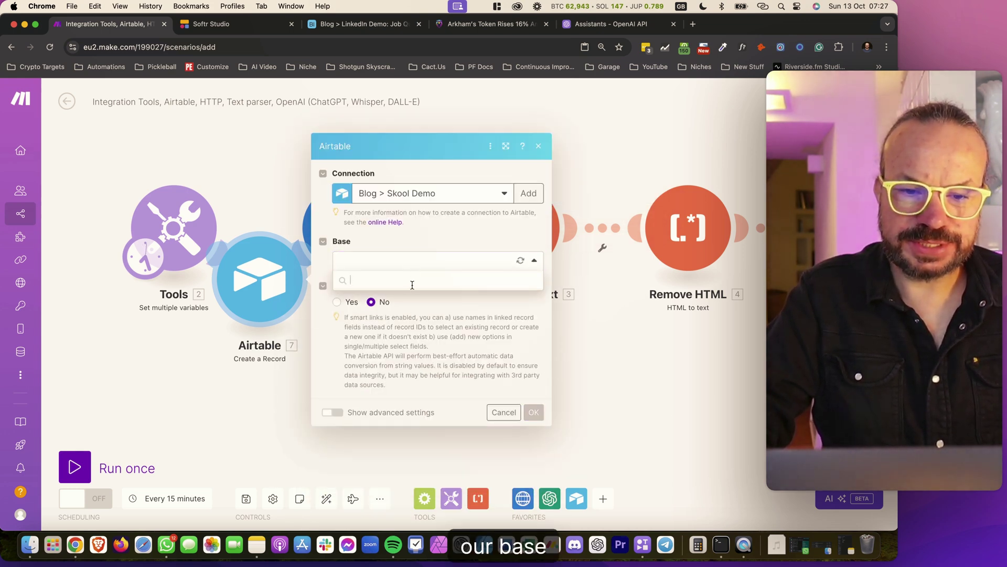
pyautogui.click(414, 283)
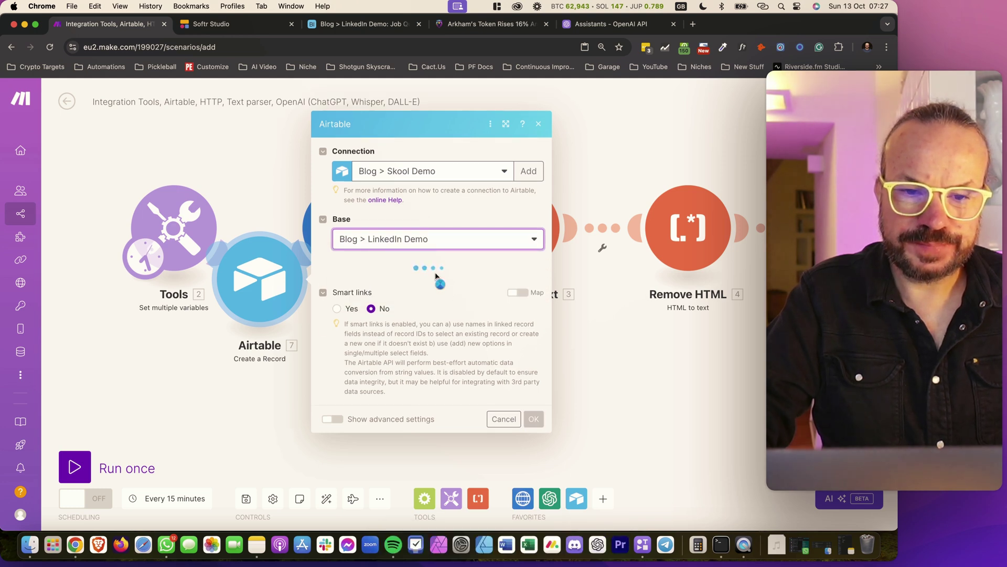
pyautogui.click(418, 284)
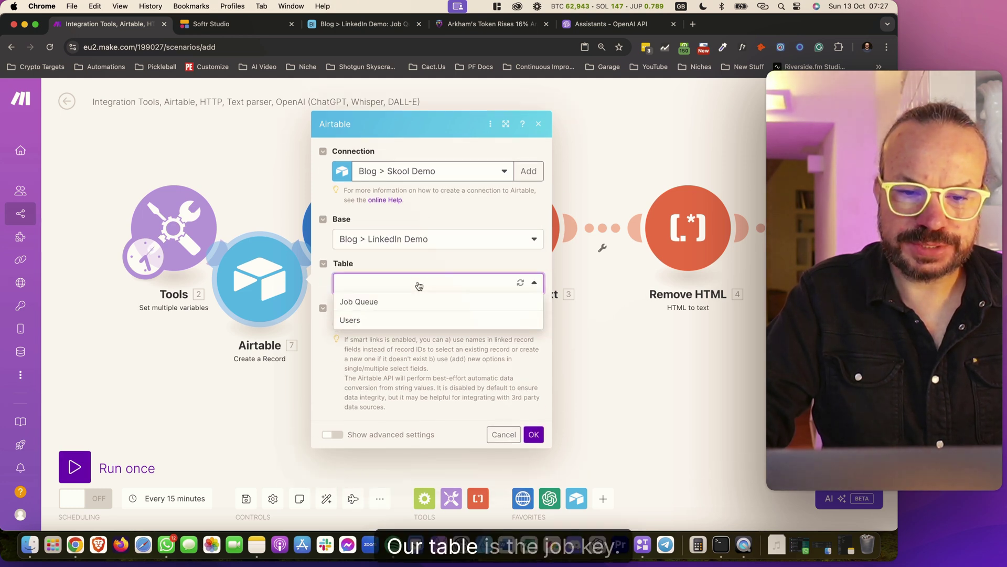
pyautogui.click(390, 301)
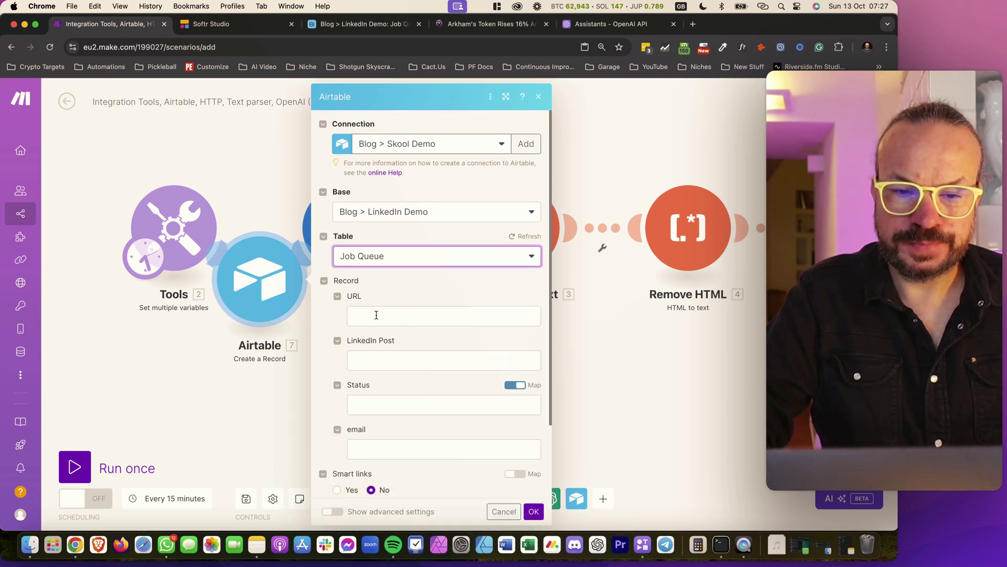
# Map Tools URL and Email into the record, set Status to In progress, and confirm
pyautogui.click(376, 315)
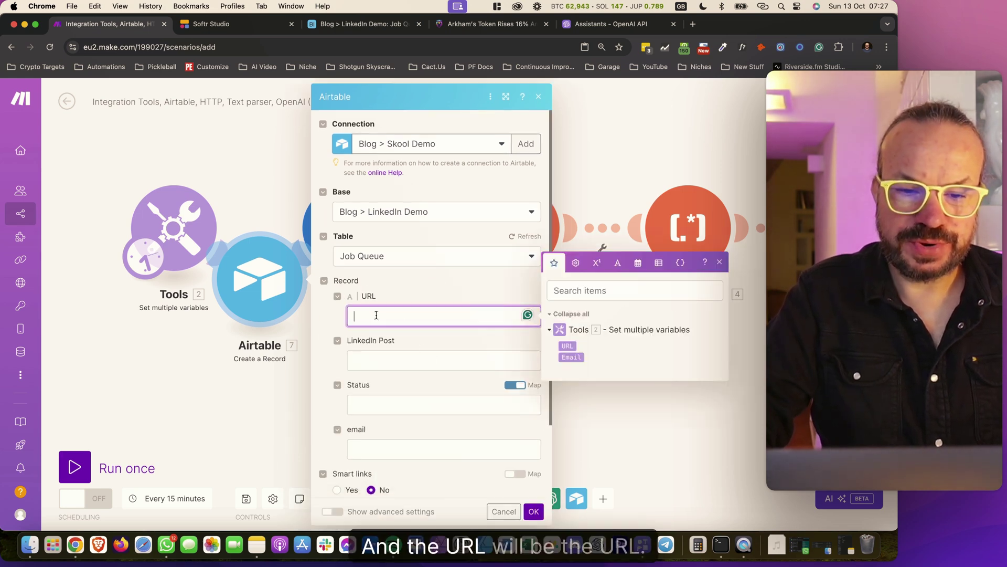
pyautogui.click(569, 347)
pyautogui.click(375, 448)
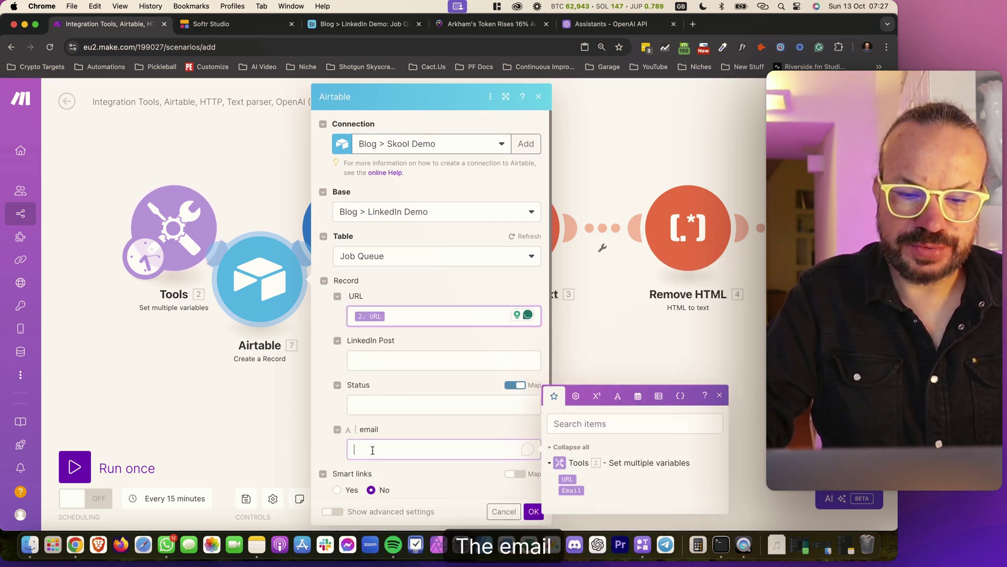
pyautogui.click(571, 490)
pyautogui.scroll(-3, 416, 360)
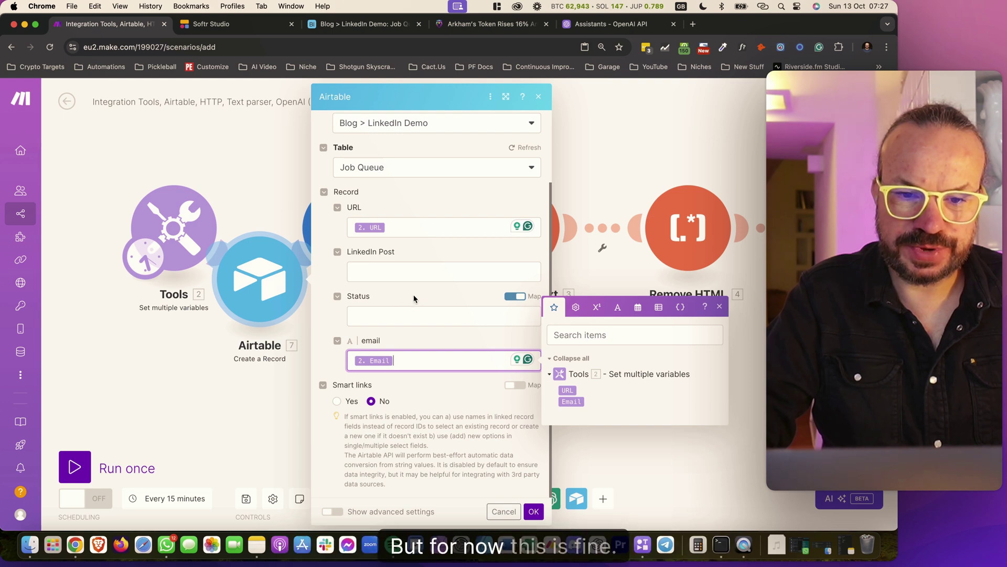
pyautogui.click(513, 297)
pyautogui.click(528, 317)
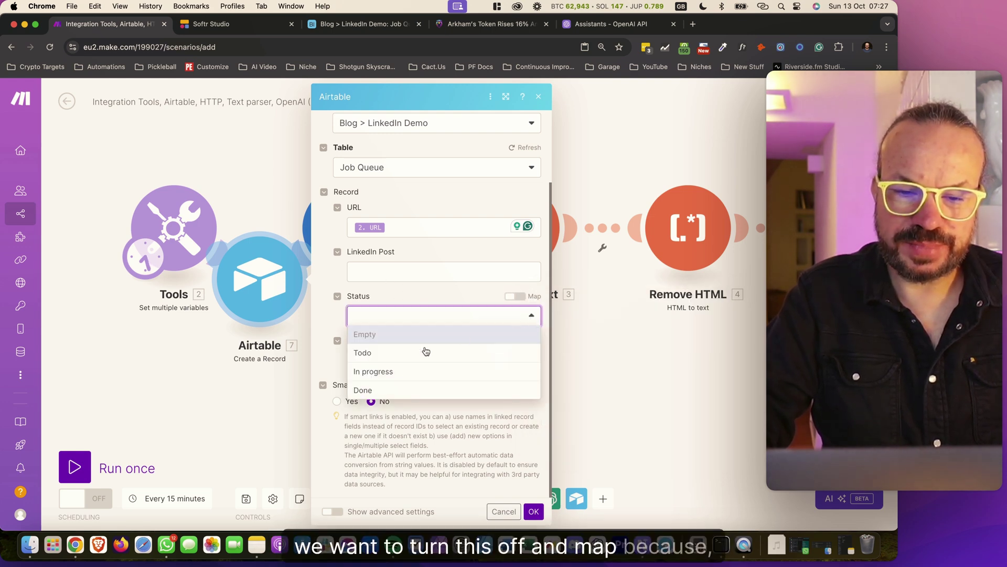
pyautogui.click(397, 371)
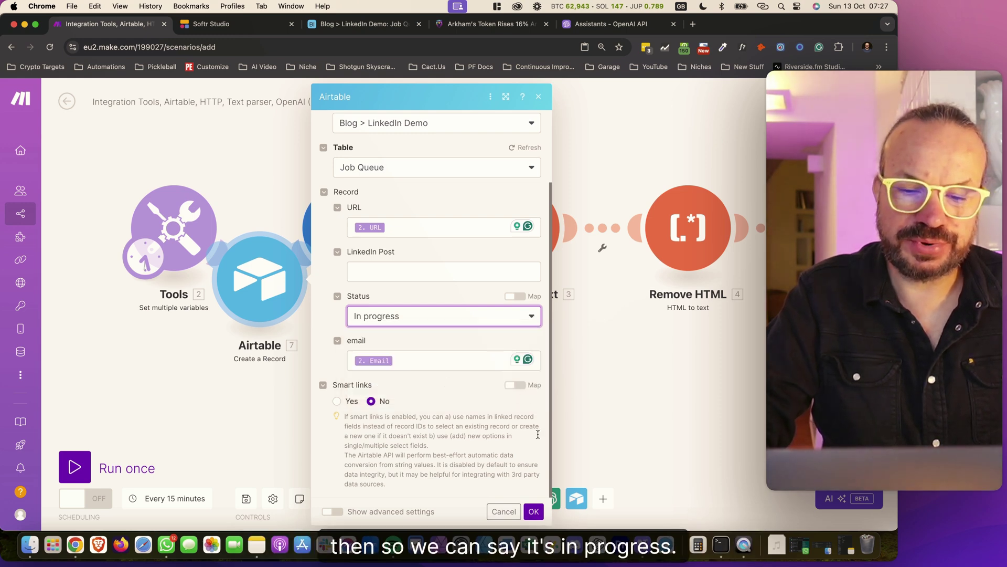
pyautogui.click(538, 508)
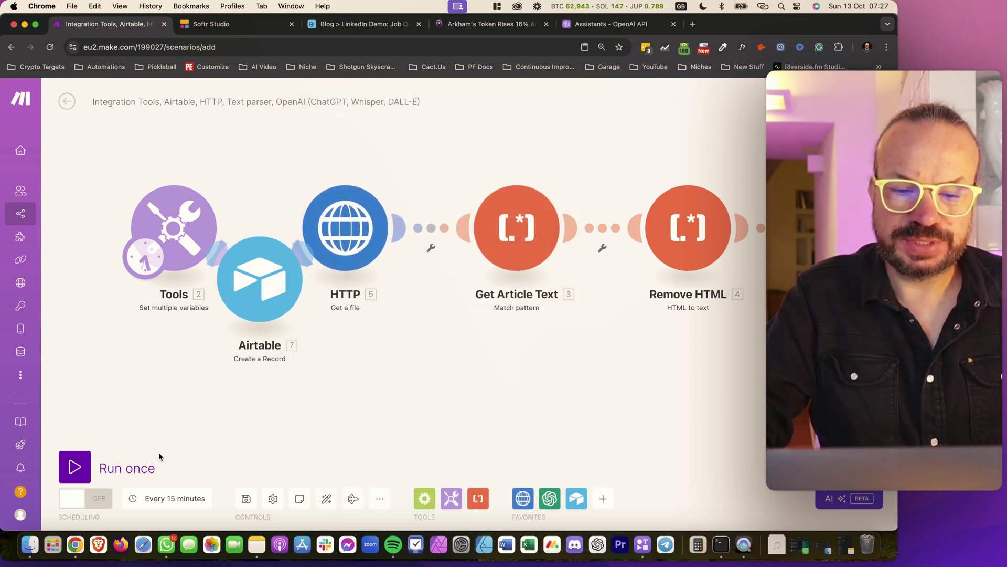
# Save and auto-align the scenario, then add a new module after the OpenAI step
pyautogui.click(246, 498)
pyautogui.click(327, 497)
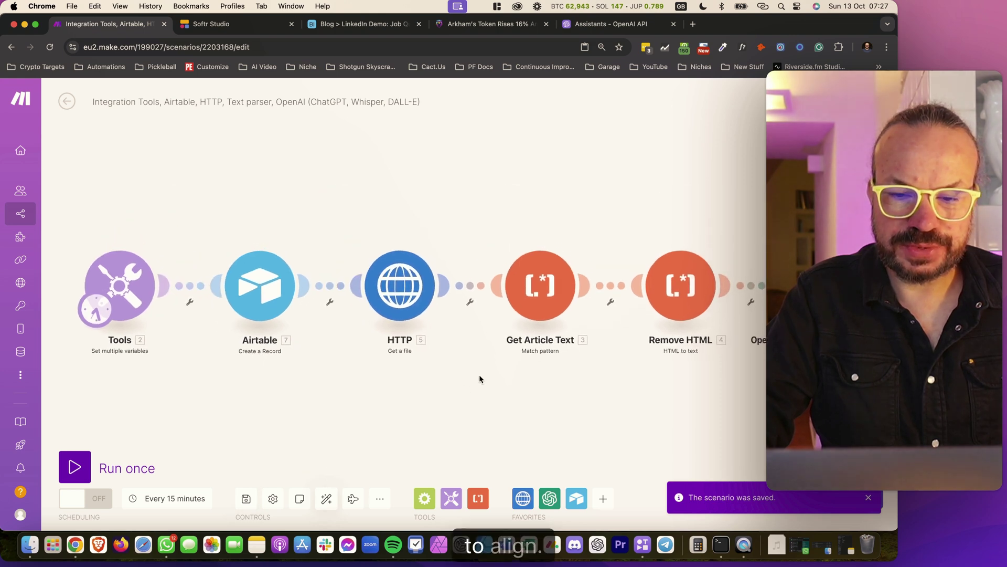
pyautogui.moveTo(586, 369); pyautogui.dragTo(606, 349)
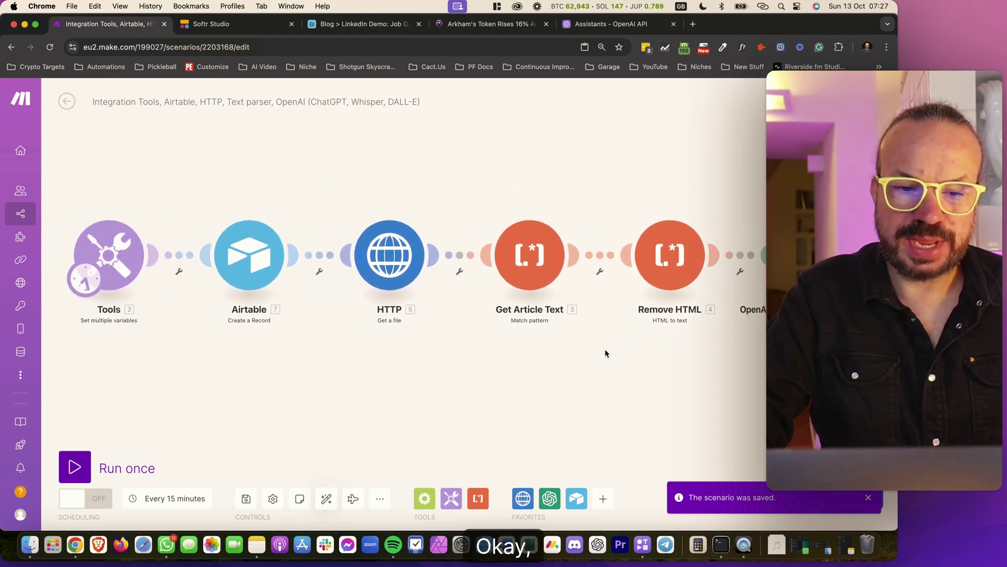
pyautogui.hscroll(5, 606, 349)
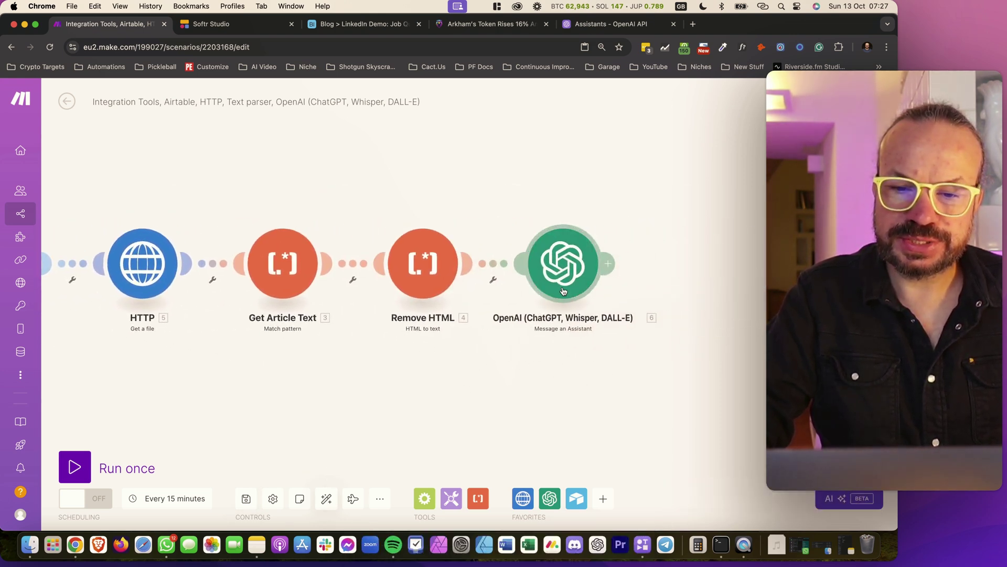
pyautogui.click(611, 269)
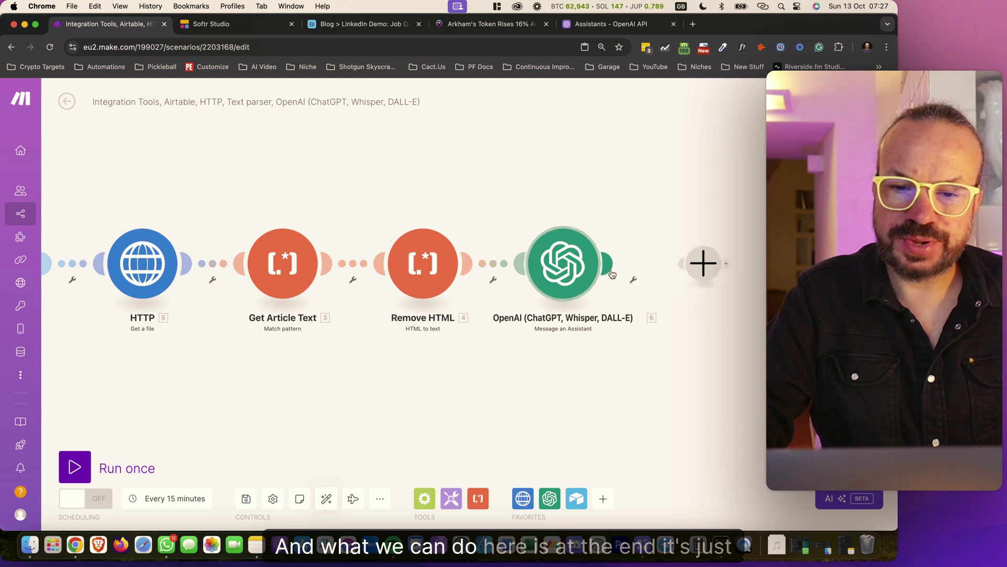
# Make the new module an Airtable Update a Record on Blog > LinkedIn Demo's Job Queue table
pyautogui.click(512, 287)
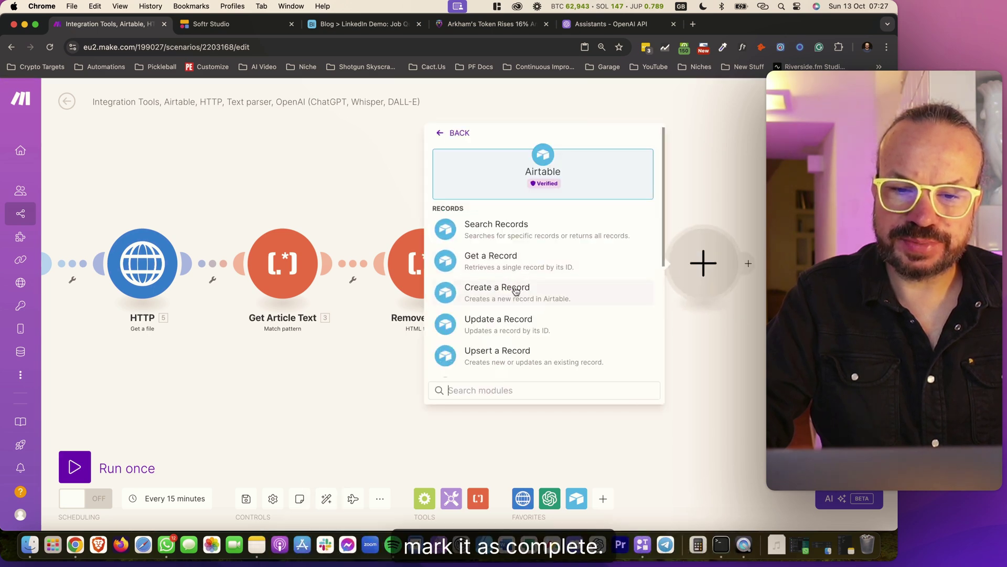
pyautogui.click(516, 318)
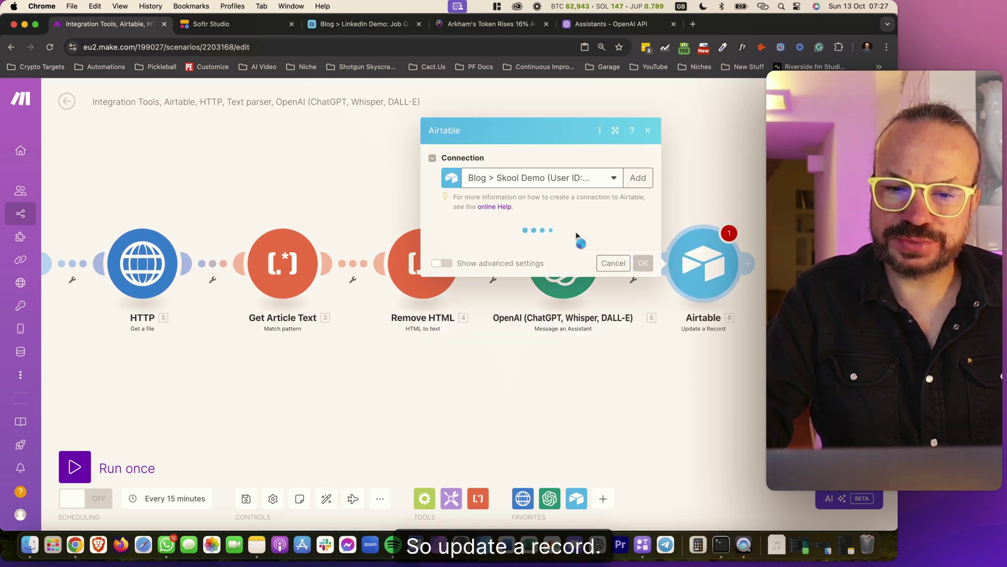
pyautogui.click(576, 247)
pyautogui.click(523, 264)
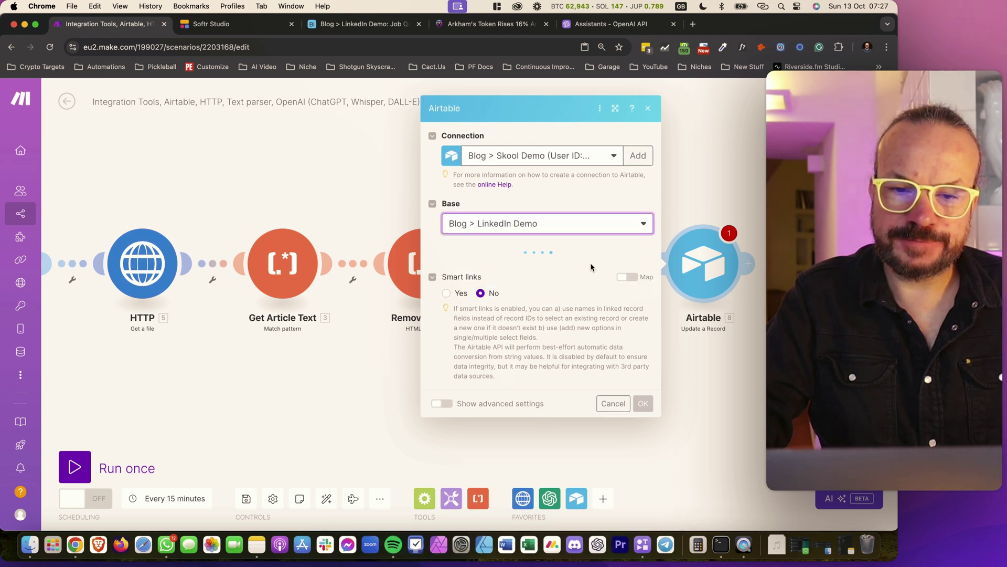
pyautogui.click(535, 268)
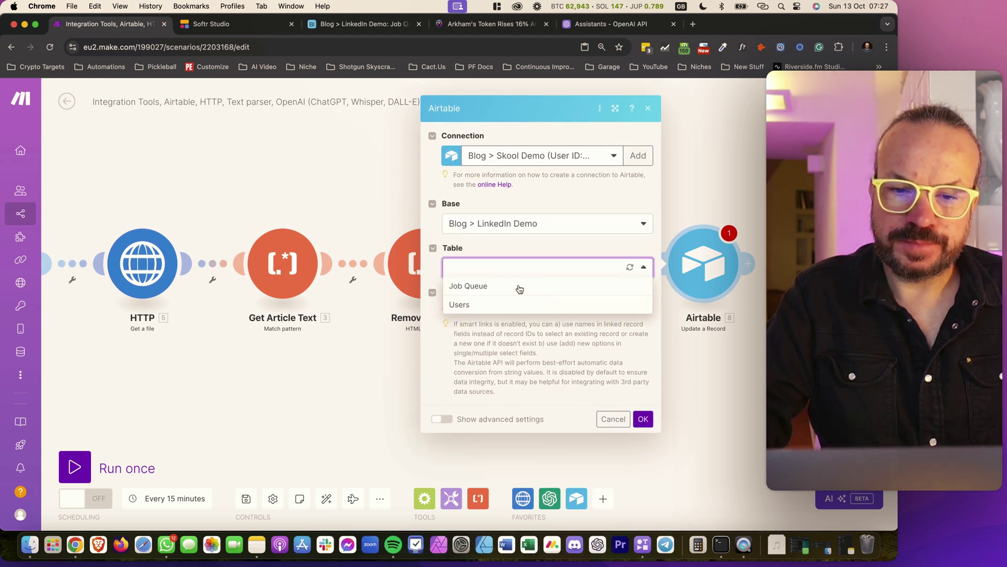
pyautogui.click(500, 292)
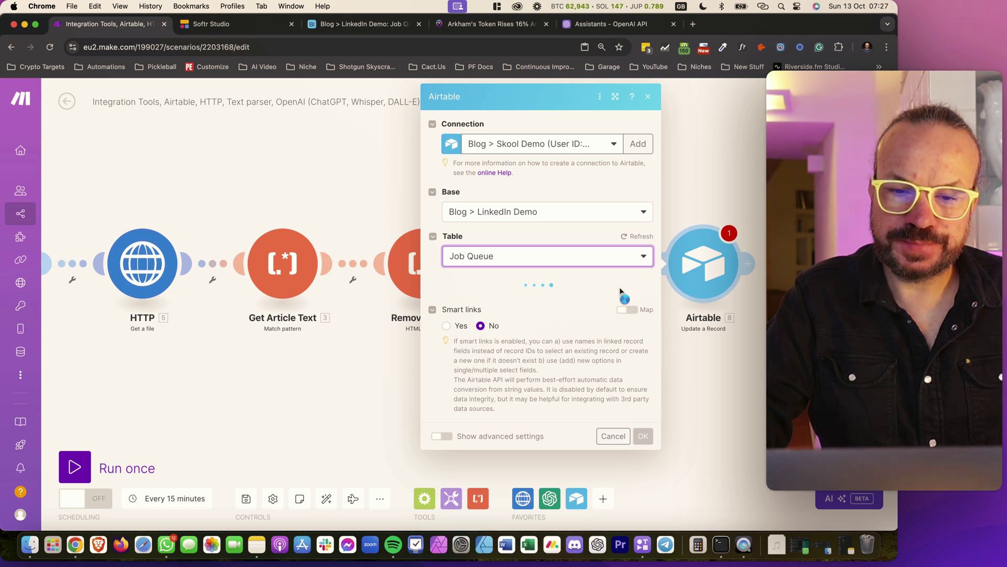
# Map the created record's ID into Record ID and set Status to Done
pyautogui.click(522, 300)
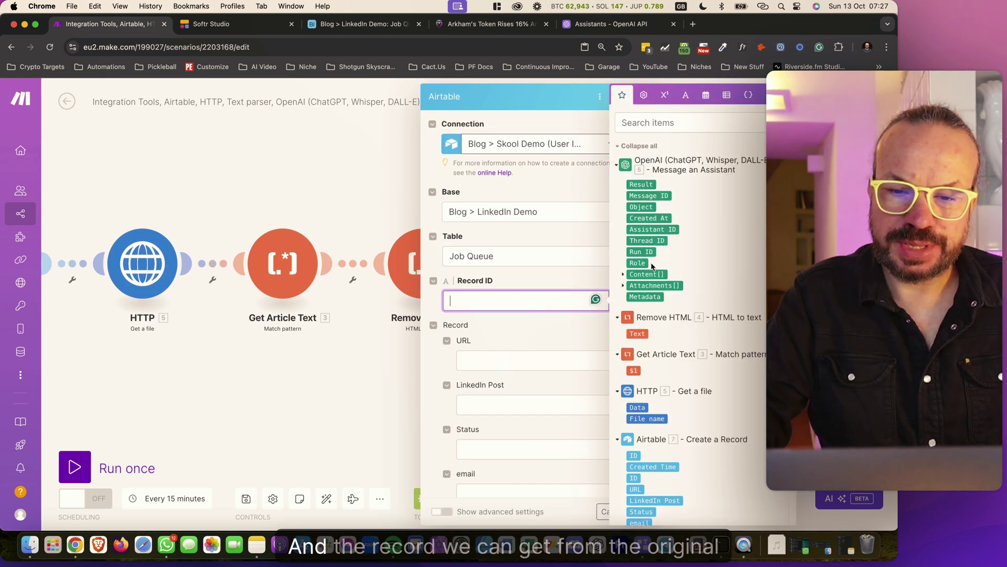
pyautogui.scroll(-3, 666, 441)
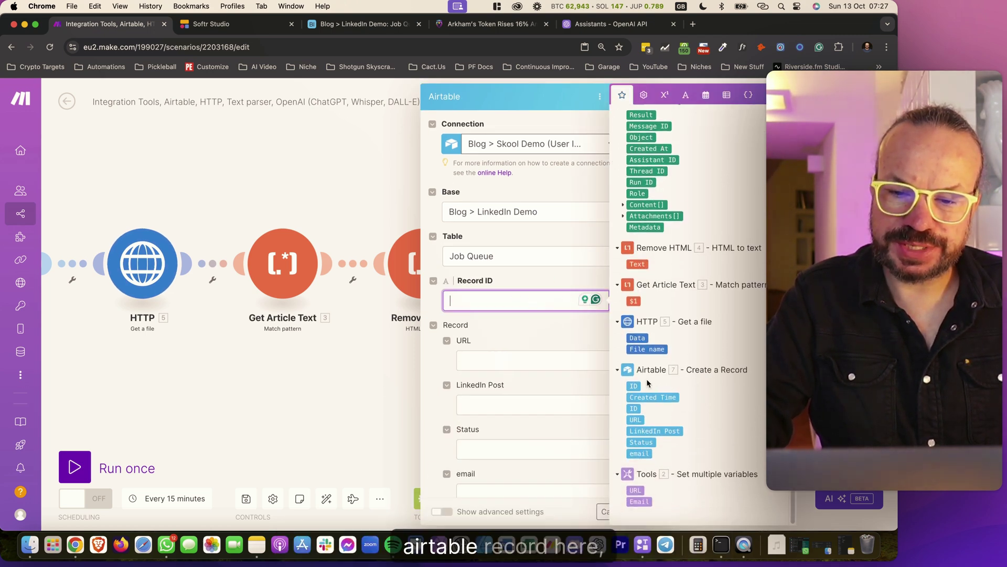
pyautogui.click(637, 385)
pyautogui.click(527, 333)
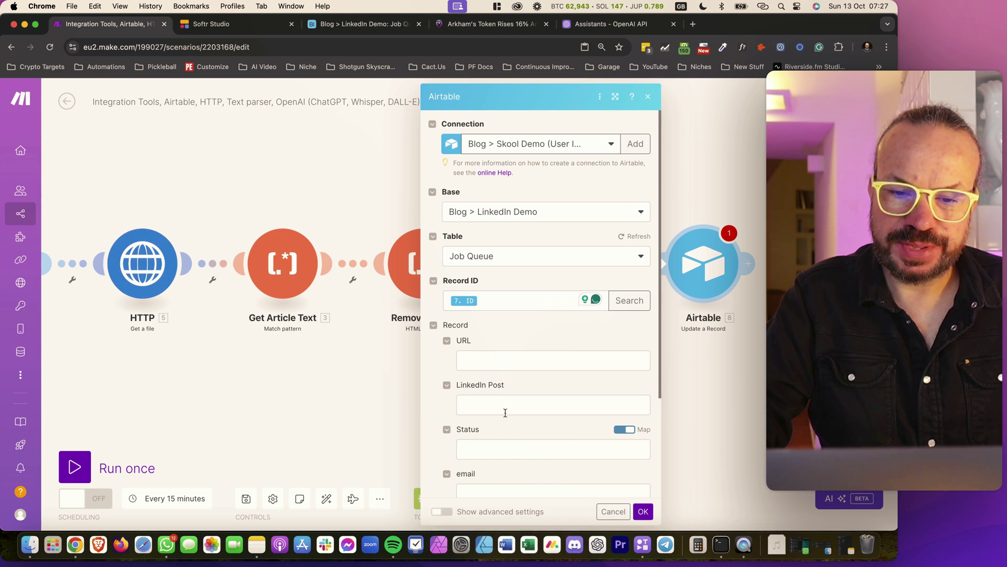
pyautogui.scroll(-2, 512, 396)
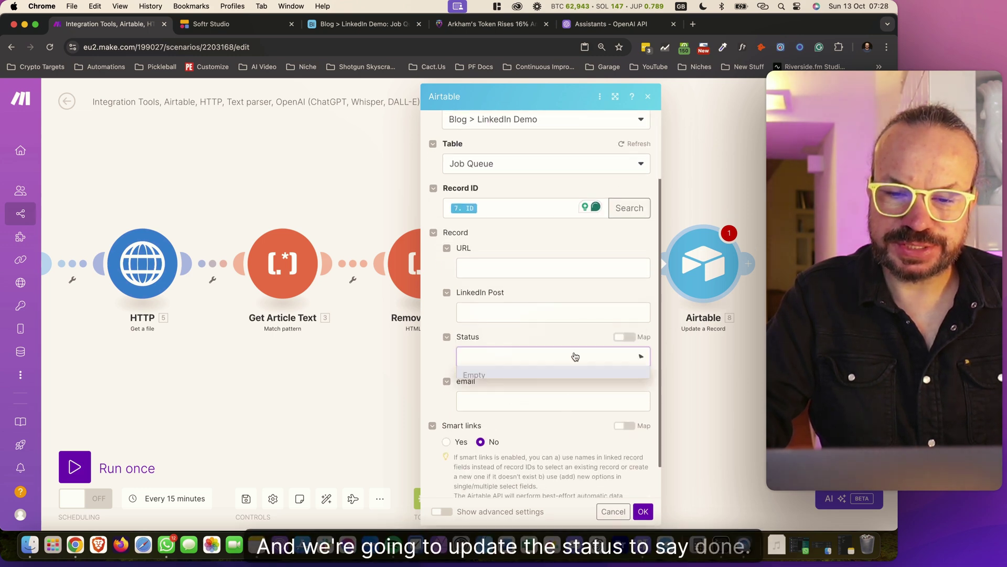
pyautogui.click(576, 357)
pyautogui.click(516, 426)
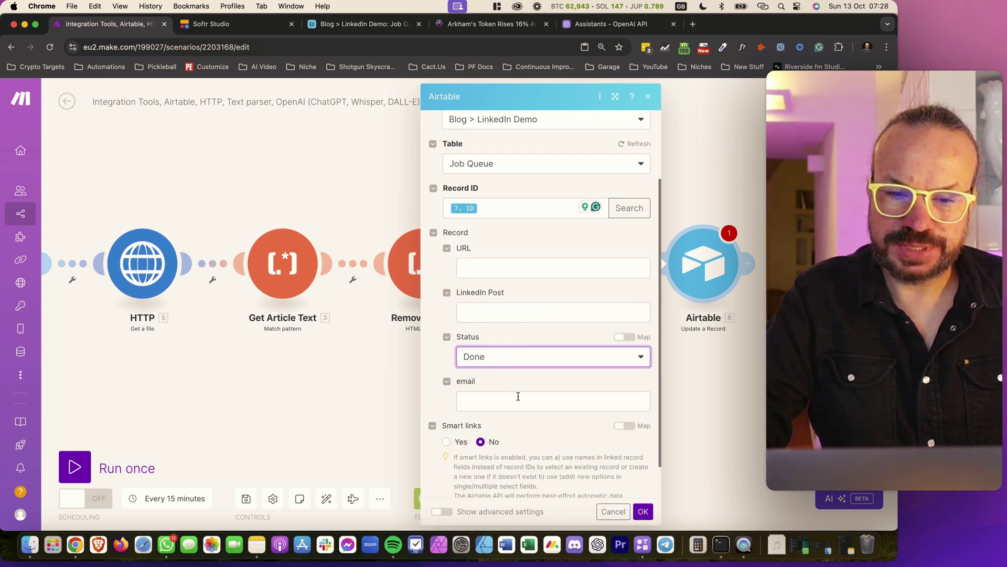
# Fill LinkedIn Post with the OpenAI Result, confirm, save the scenario and auto-align it
pyautogui.click(513, 313)
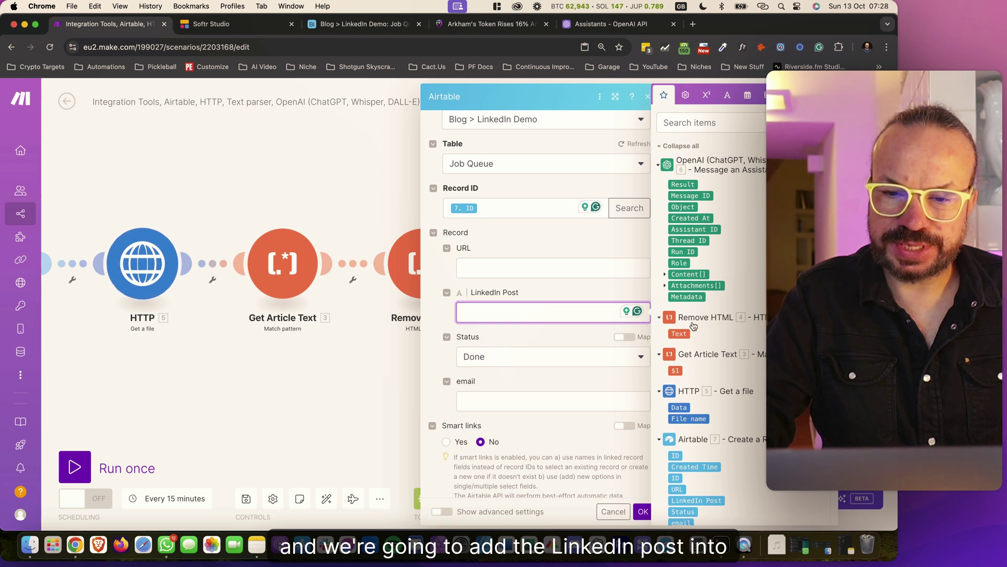
pyautogui.scroll(-2, 692, 273)
pyautogui.scroll(2, 692, 236)
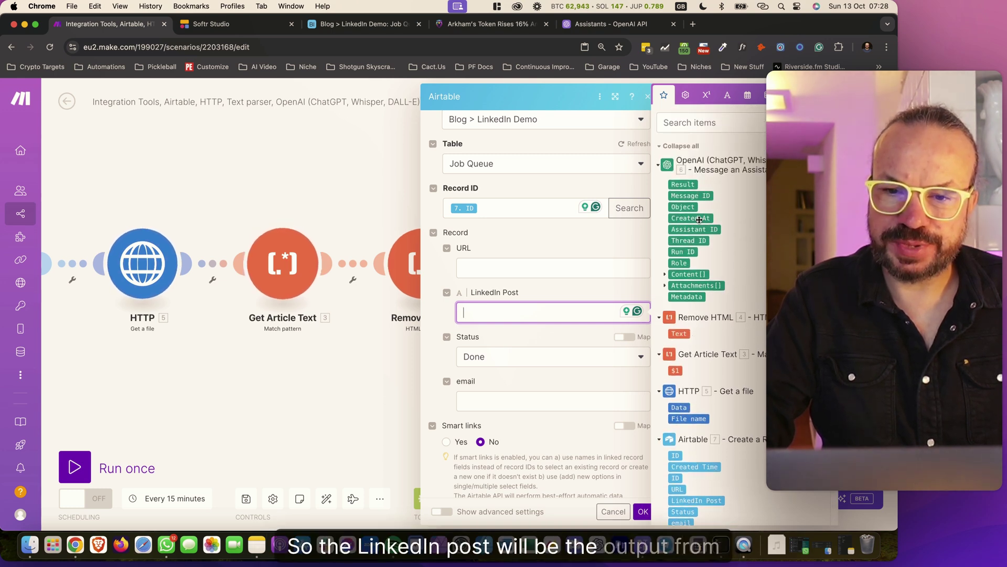
pyautogui.click(687, 184)
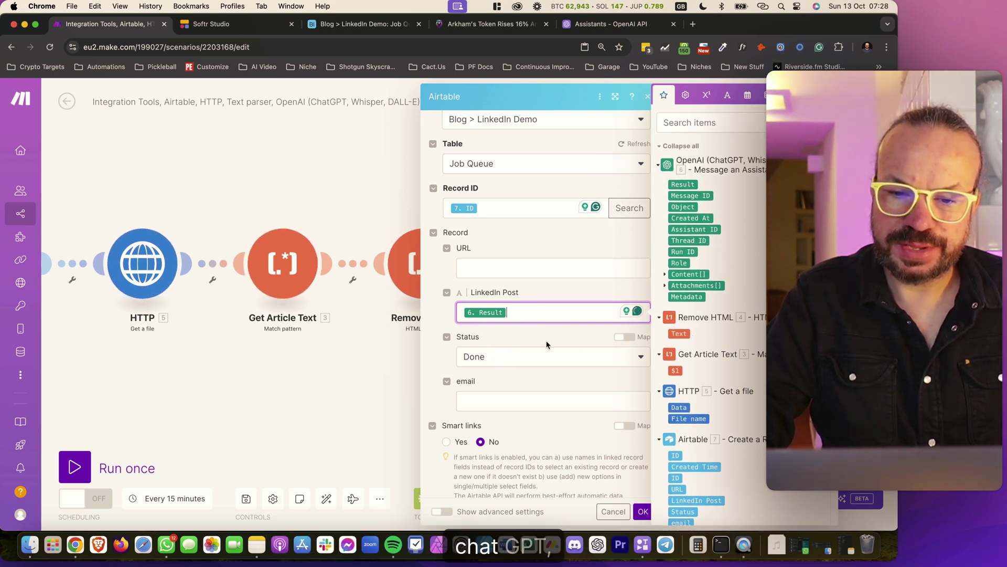
pyautogui.scroll(-2, 548, 345)
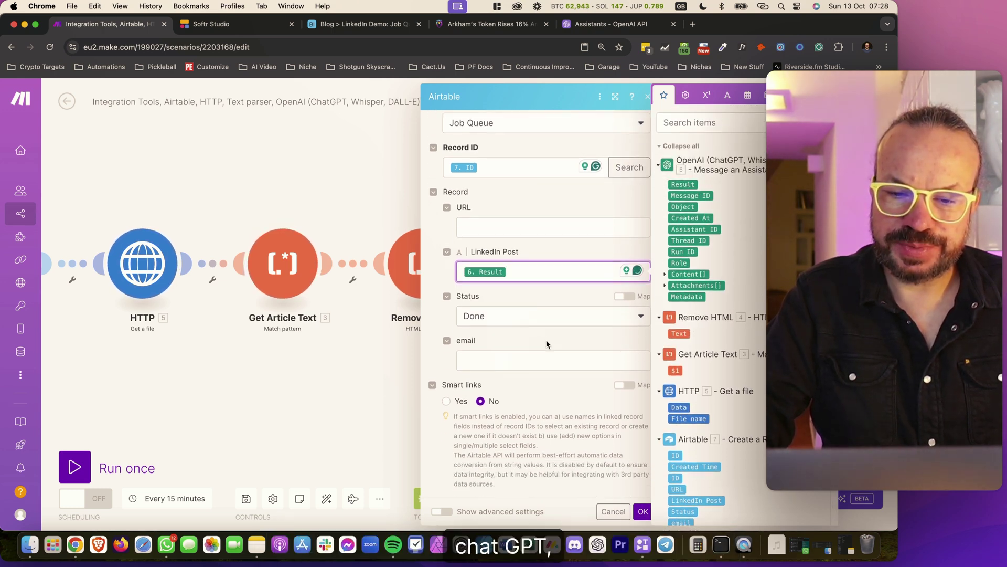
pyautogui.click(643, 511)
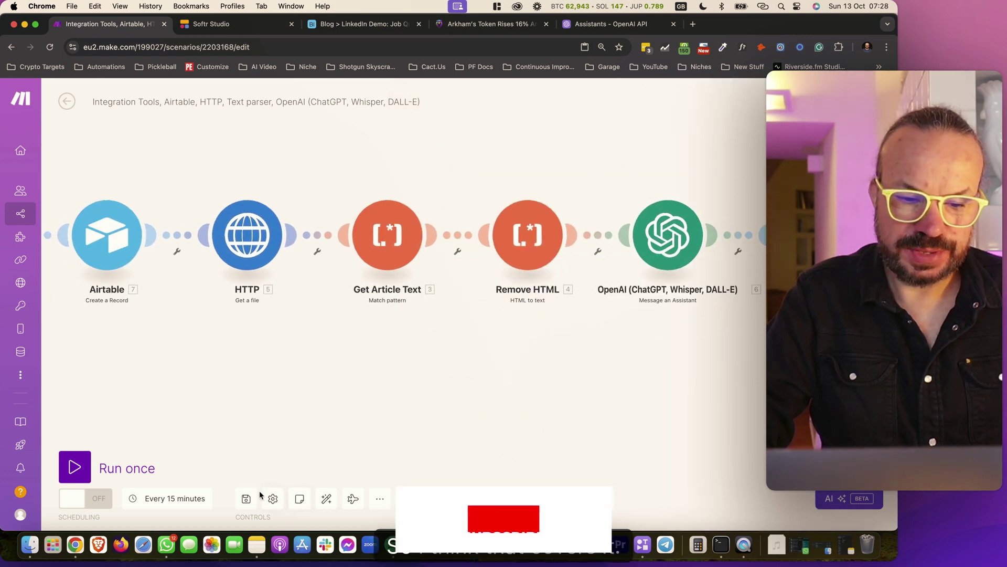
pyautogui.click(246, 498)
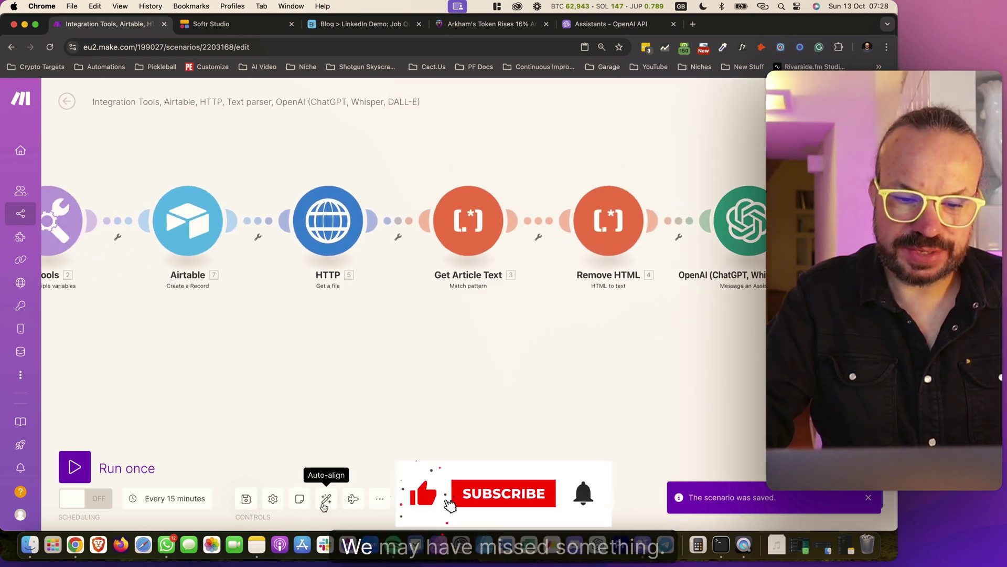
pyautogui.click(326, 498)
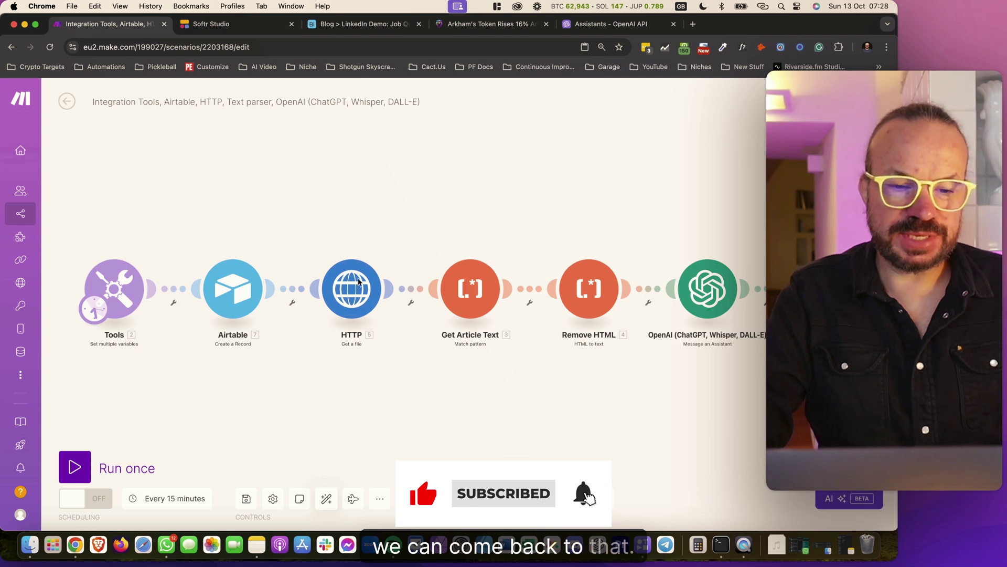
# Retitle the scenario 'Blog > LinkedIn Skool Demo', save it, and switch to Softr
pyautogui.click(294, 104)
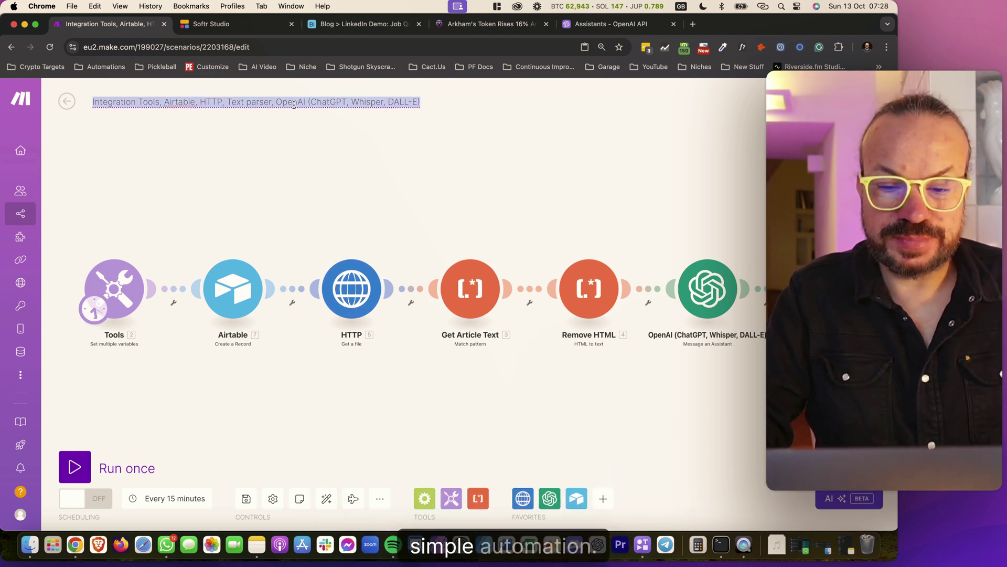
pyautogui.press('BackSpace')
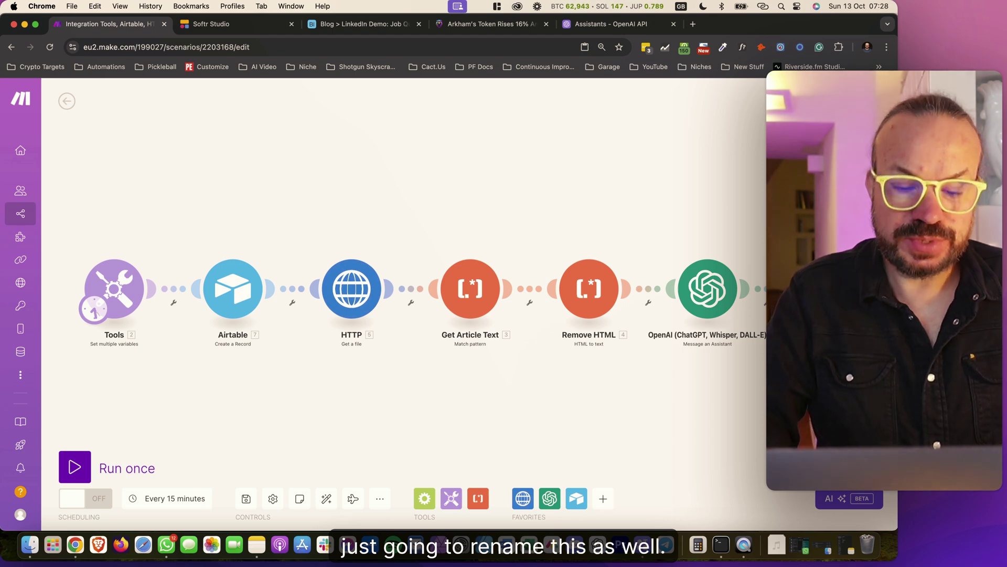
pyautogui.write('Blog > Li')
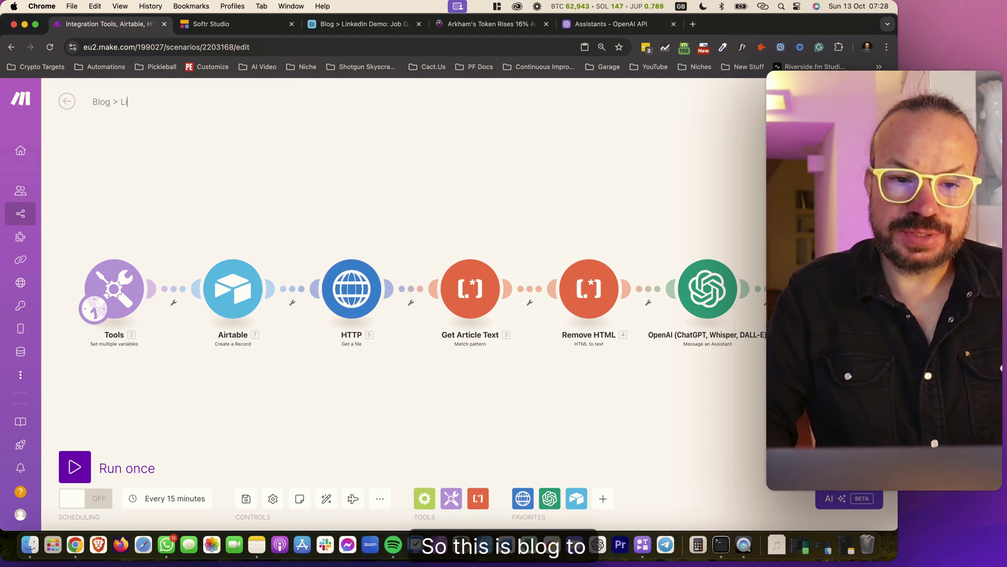
pyautogui.write('nkedi')
pyautogui.press('BackSpace')
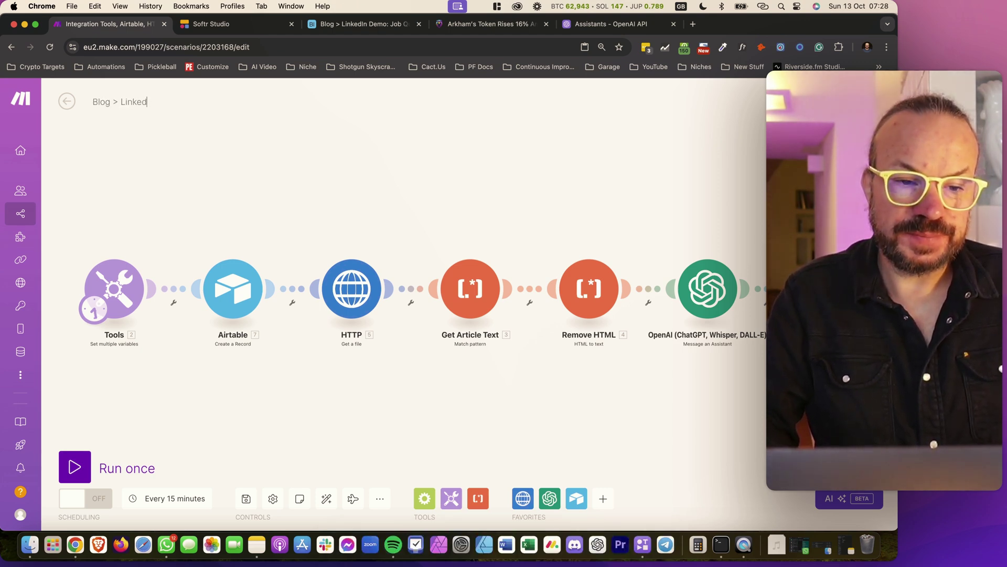
pyautogui.write('In Demo')
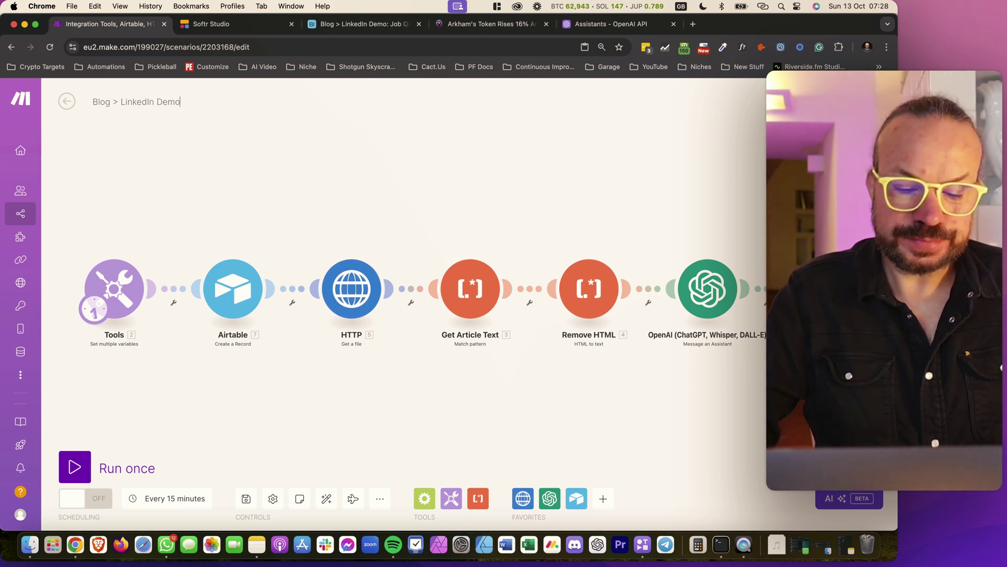
pyautogui.press('BackSpace')
pyautogui.press('BackSpace')
pyautogui.write('Skool')
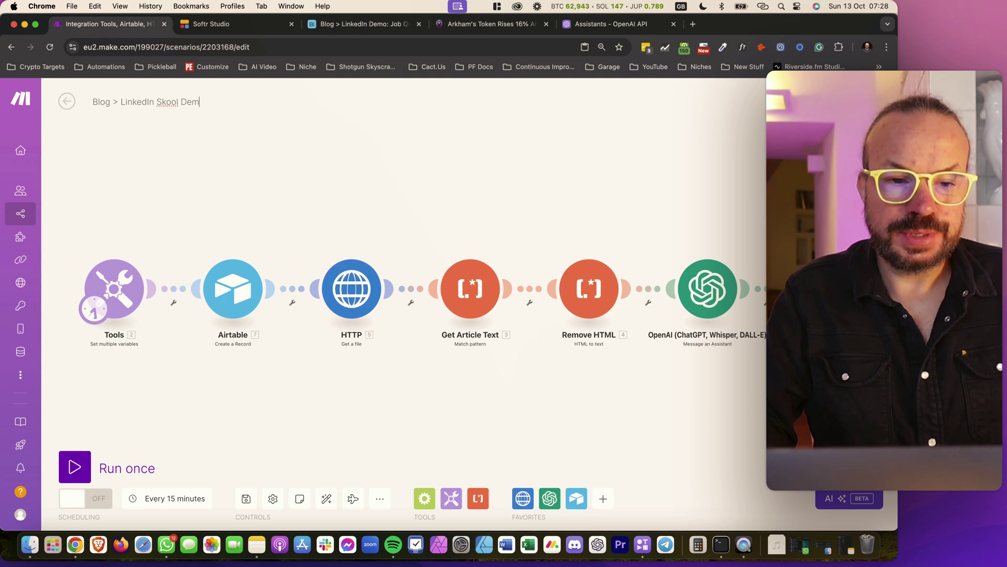
pyautogui.press('Return')
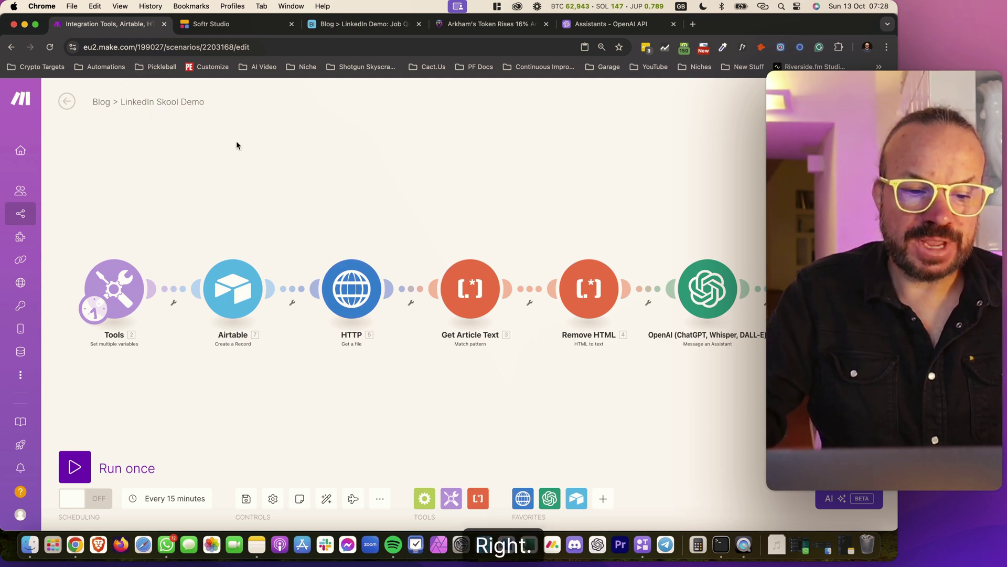
pyautogui.click(246, 498)
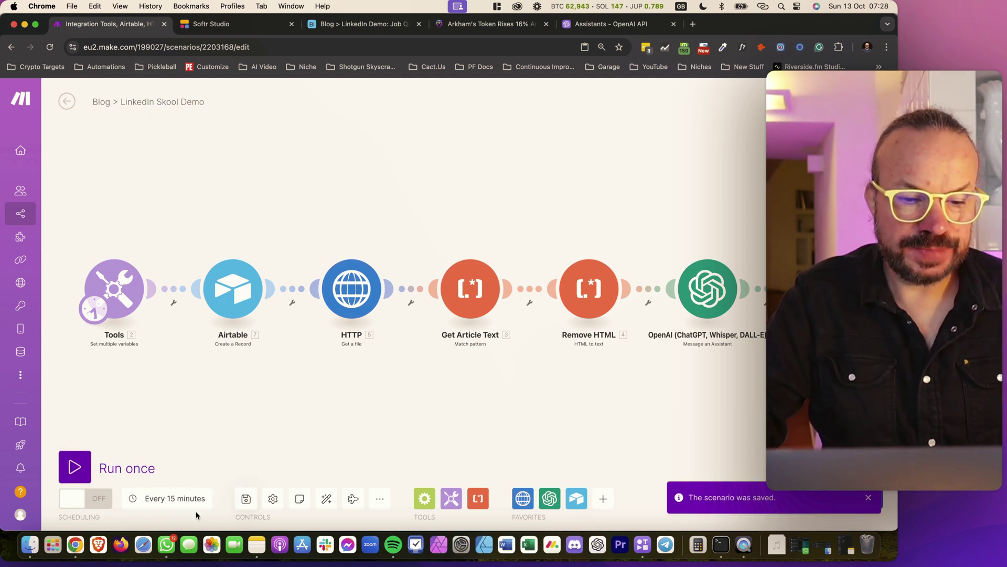
pyautogui.click(248, 25)
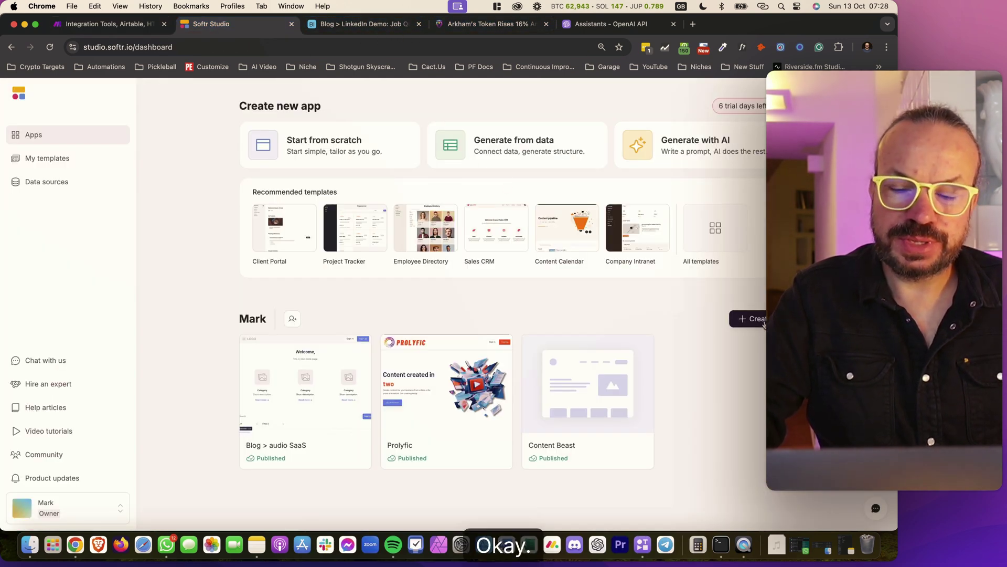
# Start a new Softr app and browse templates such as Client Portal, SaaS Customer Portal and Investor Portal
pyautogui.click(761, 319)
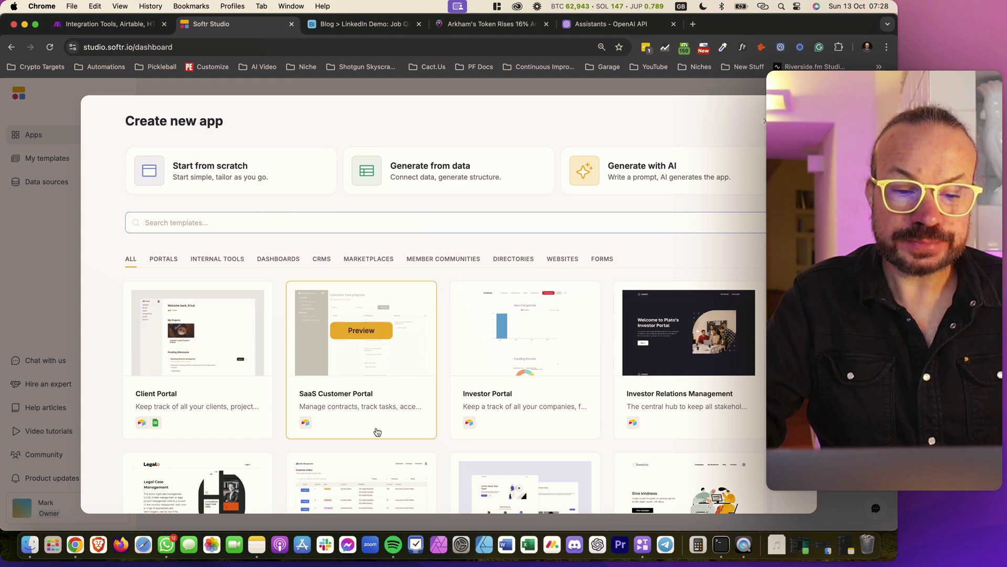
pyautogui.moveTo(170, 335)
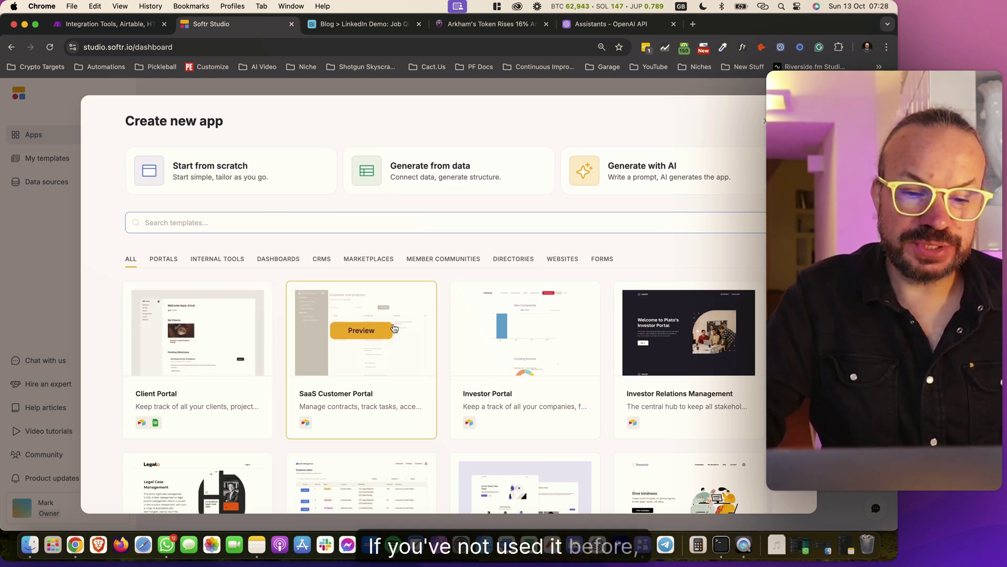
pyautogui.scroll(-2, 220, 325)
pyautogui.scroll(-5, 311, 319)
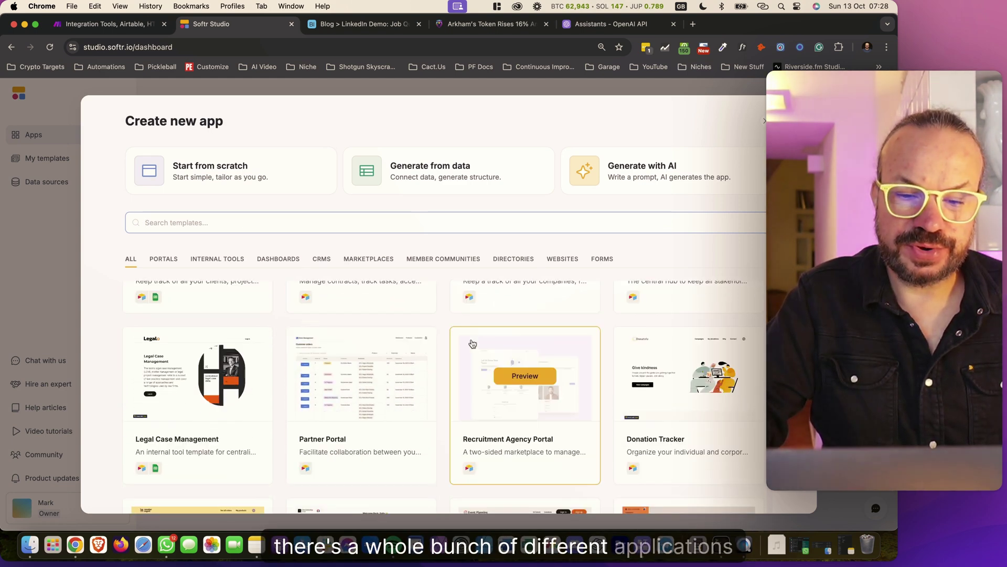
pyautogui.scroll(-2, 377, 304)
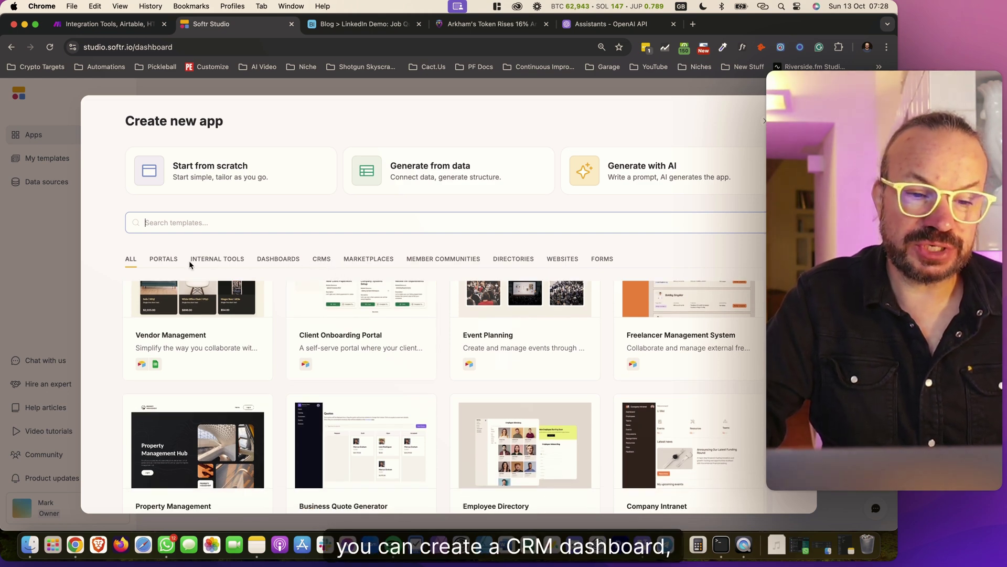
pyautogui.scroll(-1, 522, 368)
pyautogui.scroll(10, 445, 339)
pyautogui.scroll(-15, 445, 339)
pyautogui.scroll(-1, 446, 338)
pyautogui.moveTo(397, 393)
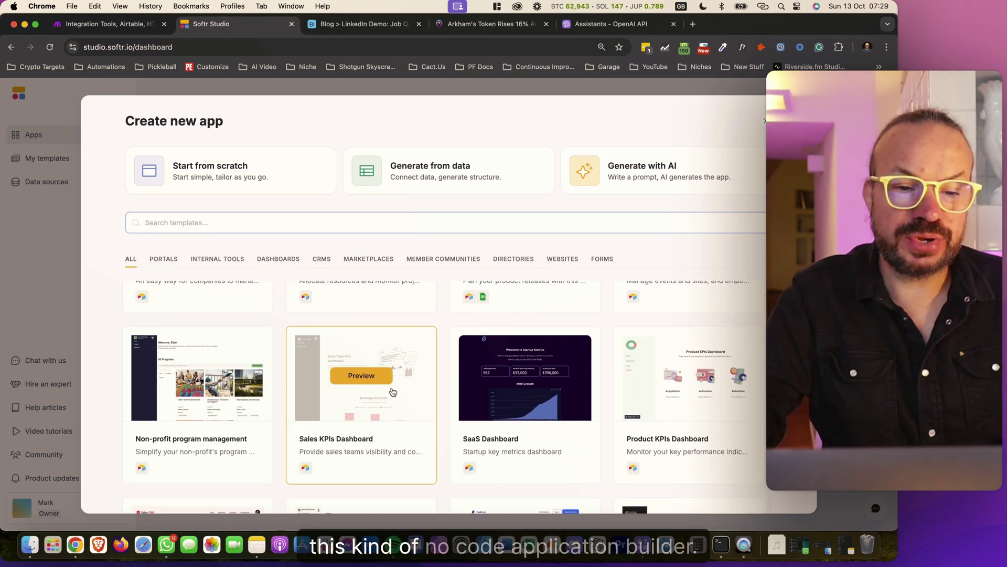
pyautogui.scroll(-3, 390, 404)
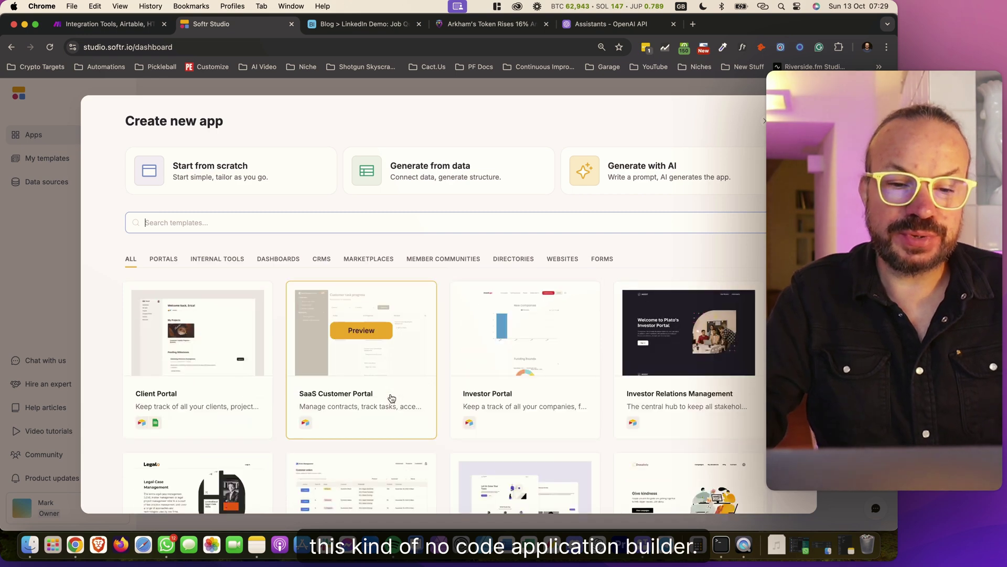
# Start a blank Softr application from scratch with all pre-built pages included
pyautogui.click(220, 169)
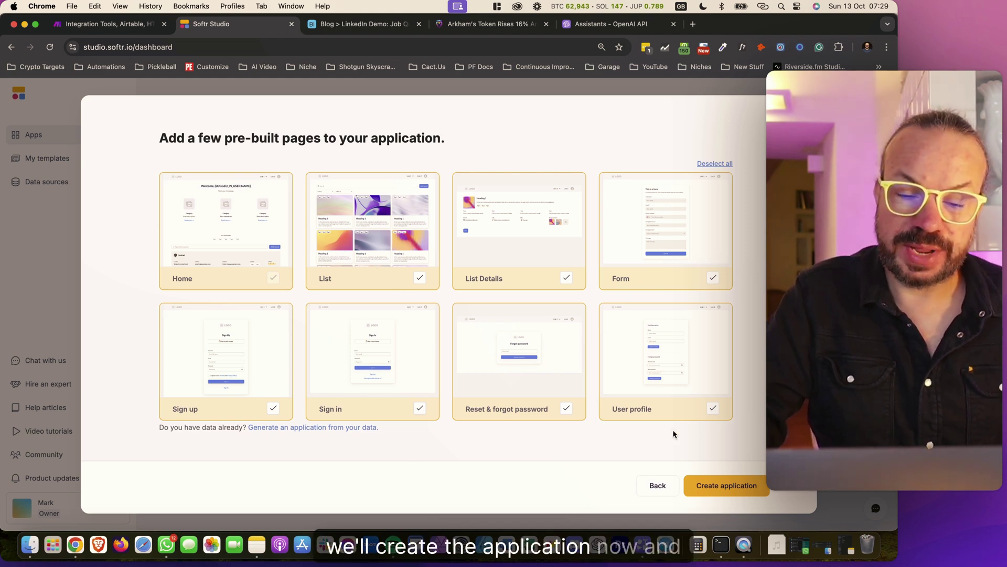
pyautogui.click(708, 486)
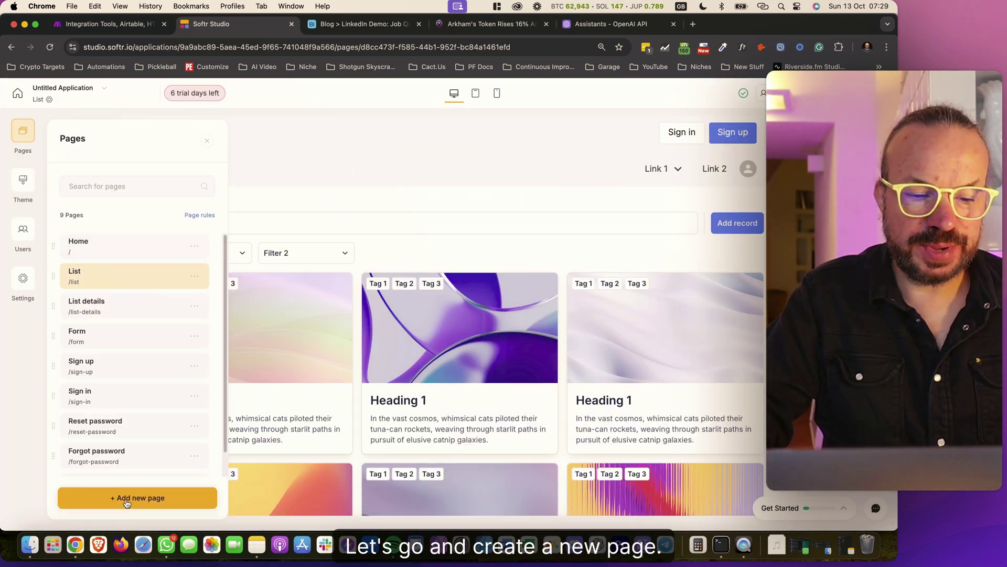
# Add a page named 'LinkedIn Content Dashboard' at /linkedin-content-dashboard
pyautogui.click(135, 497)
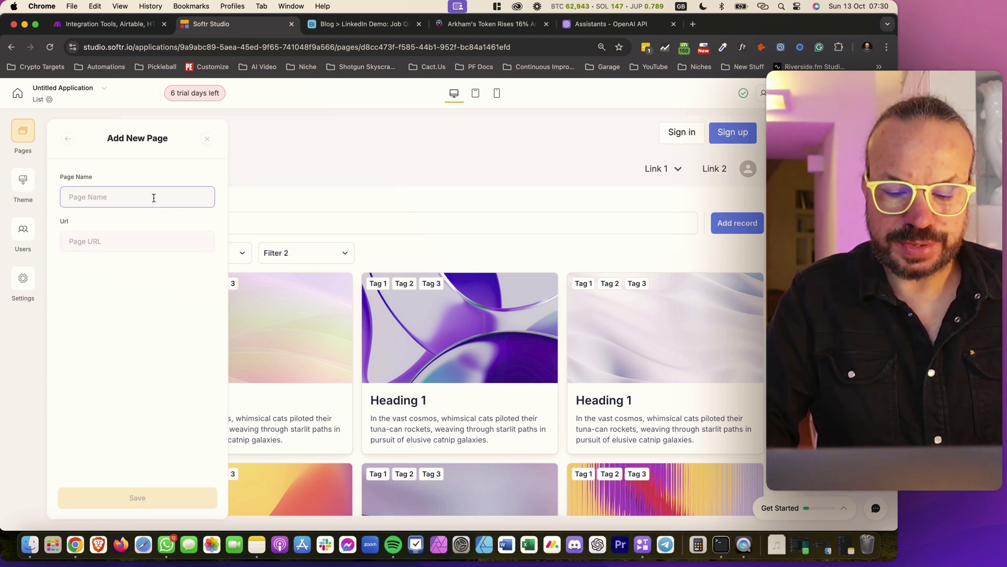
pyautogui.write('Linked')
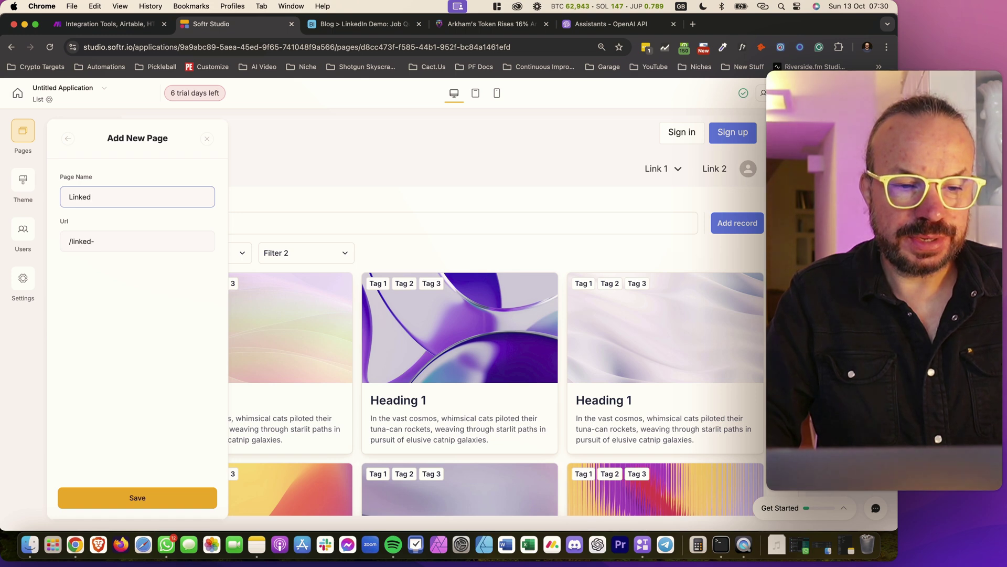
pyautogui.write('In Conte')
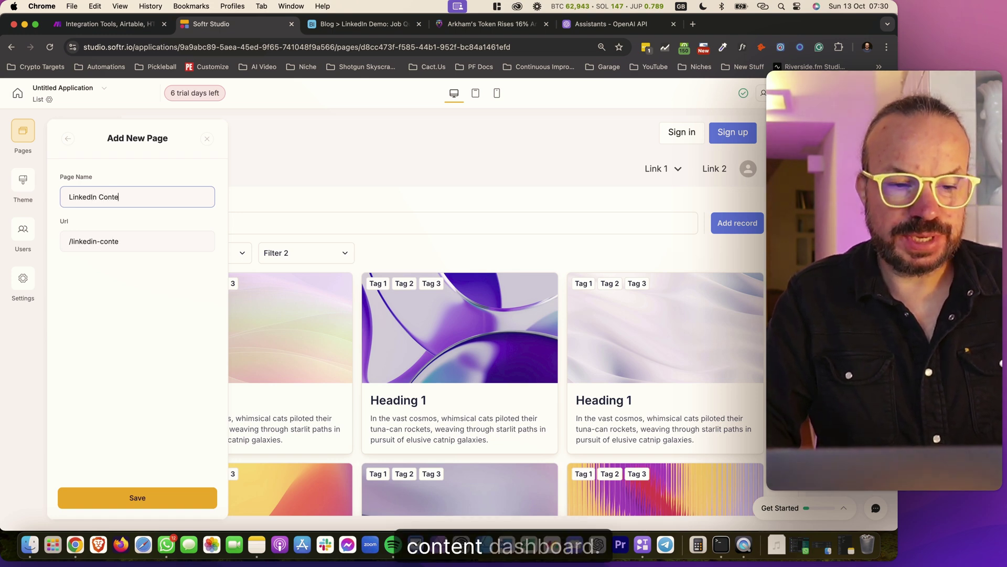
pyautogui.write('nt Dashboard')
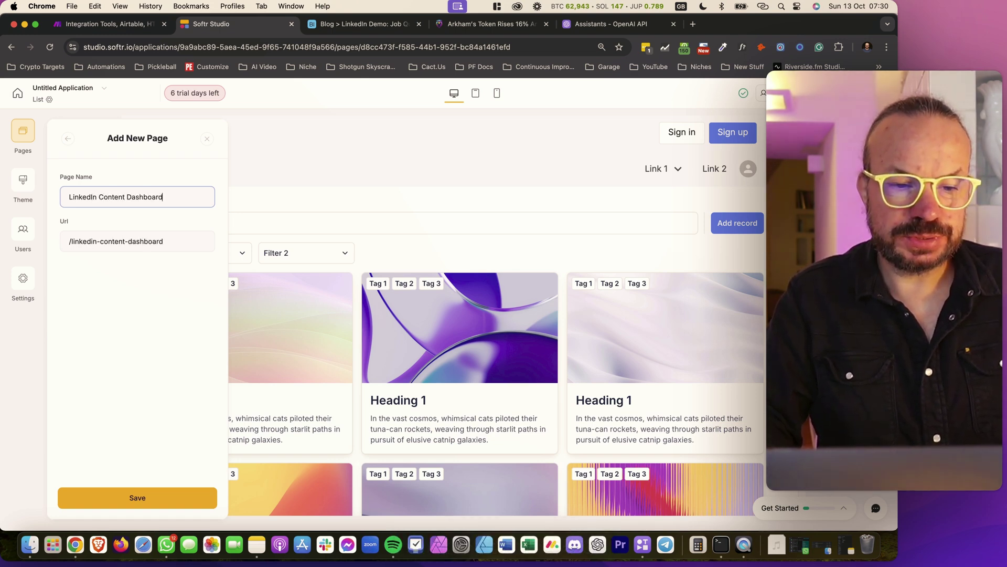
pyautogui.click(146, 498)
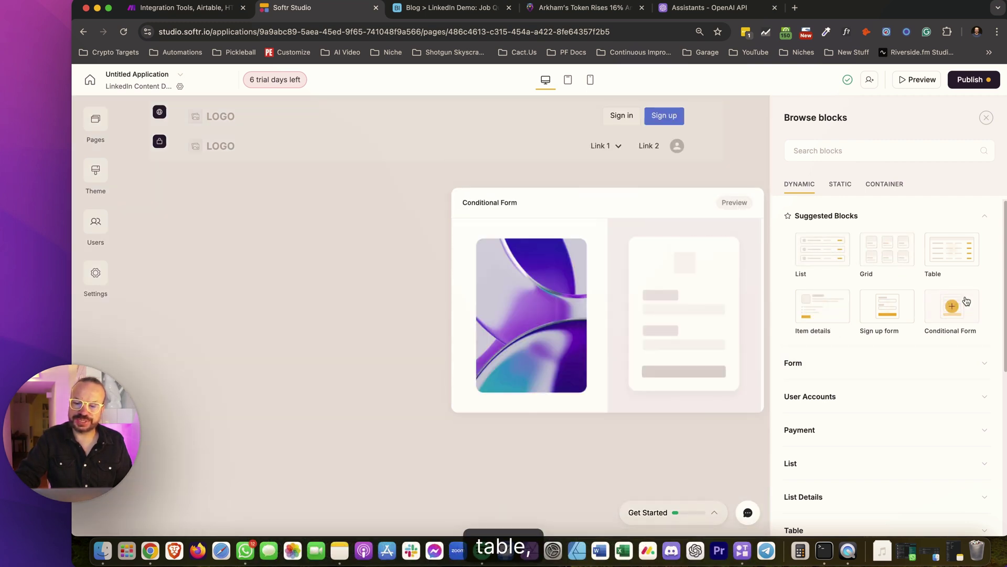
# Browse the block catalogue, expanding the Form and Payment categories
pyautogui.scroll(-3, 831, 399)
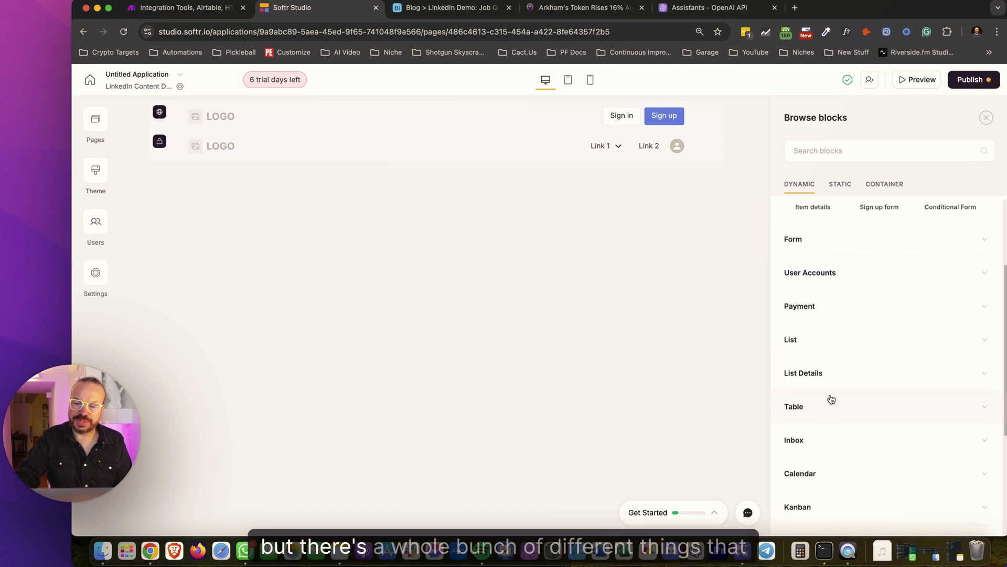
pyautogui.scroll(-3, 831, 399)
pyautogui.scroll(-2, 873, 433)
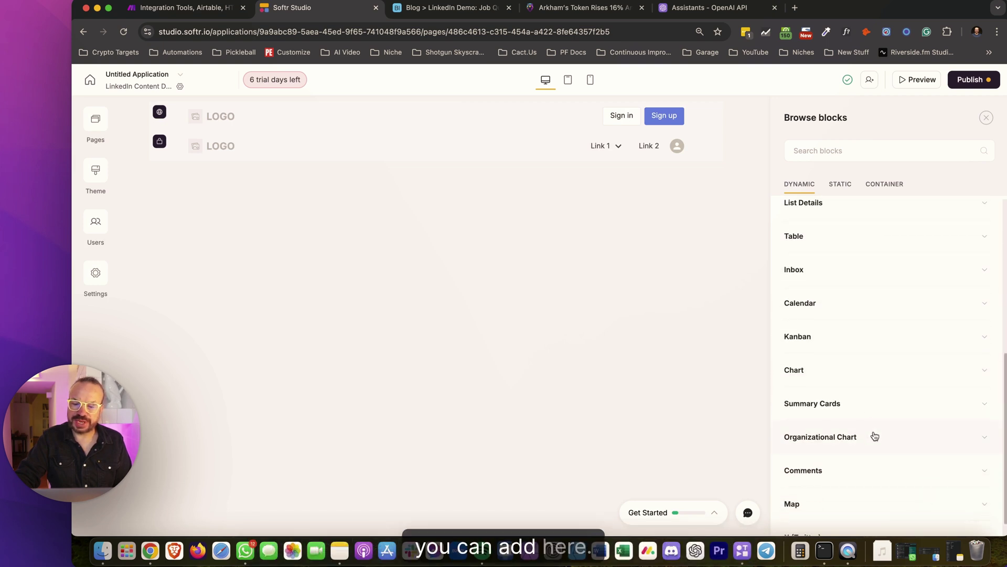
pyautogui.scroll(7, 881, 349)
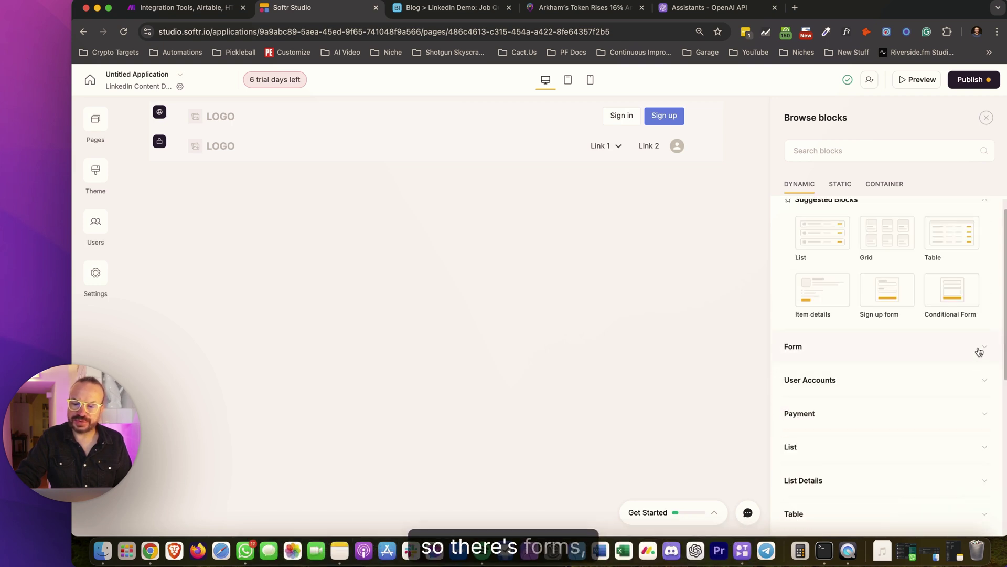
pyautogui.click(974, 350)
pyautogui.scroll(-5, 908, 376)
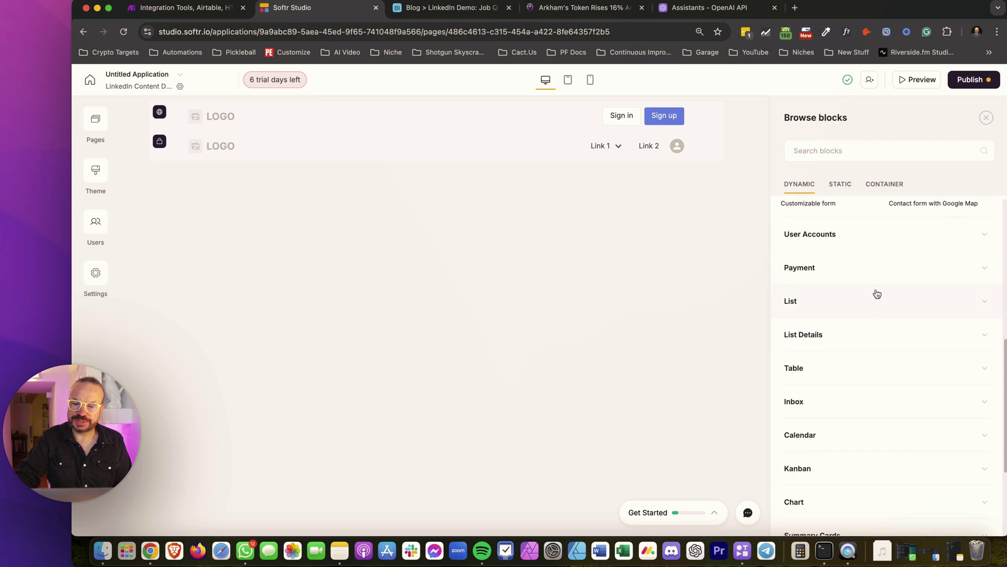
pyautogui.click(987, 275)
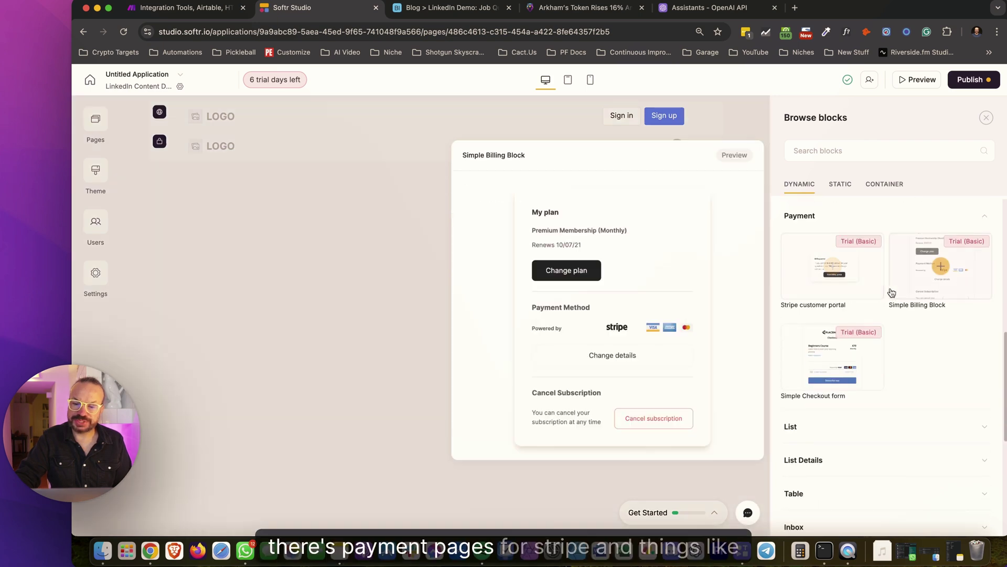
pyautogui.click(979, 222)
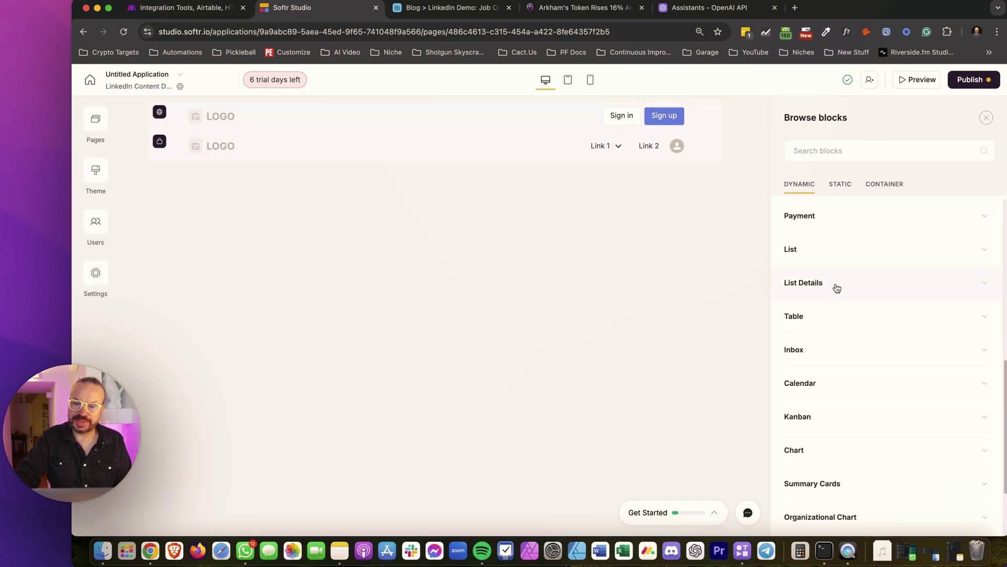
# Look through the Table and Inbox categories, then expand the List block variants
pyautogui.click(991, 317)
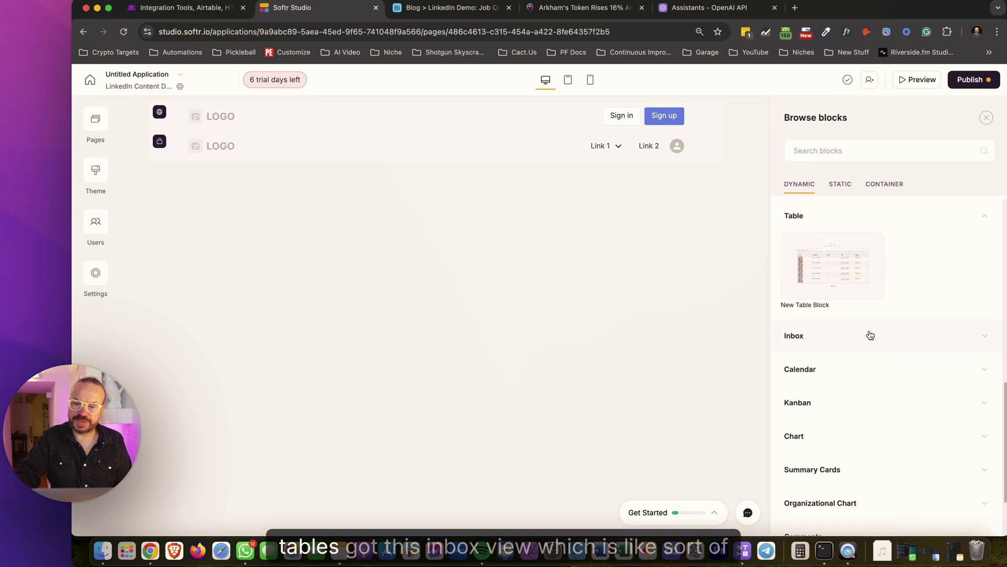
pyautogui.click(996, 345)
pyautogui.moveTo(830, 274)
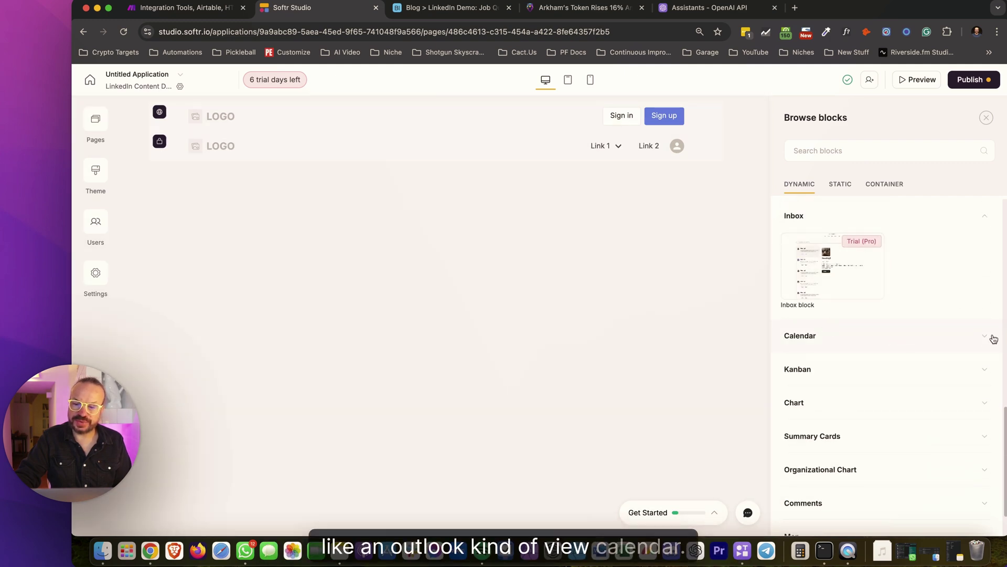
pyautogui.scroll(20, 861, 382)
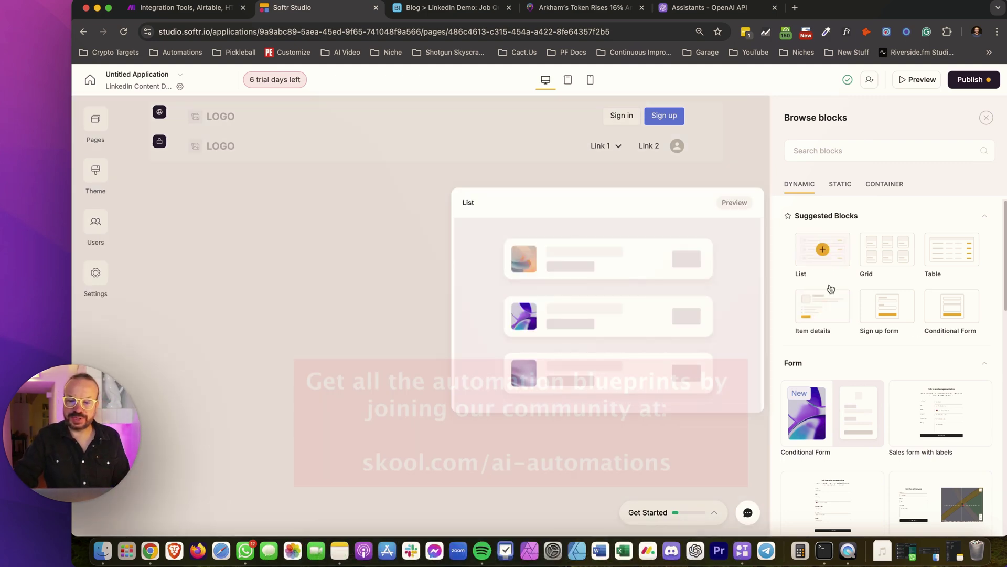
pyautogui.scroll(-10, 833, 322)
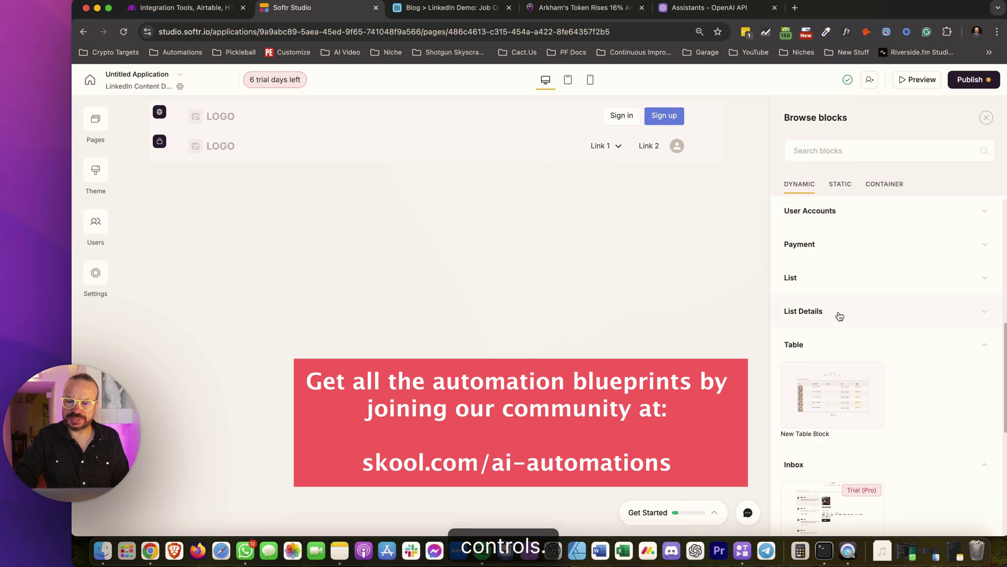
pyautogui.click(985, 286)
pyautogui.moveTo(856, 357)
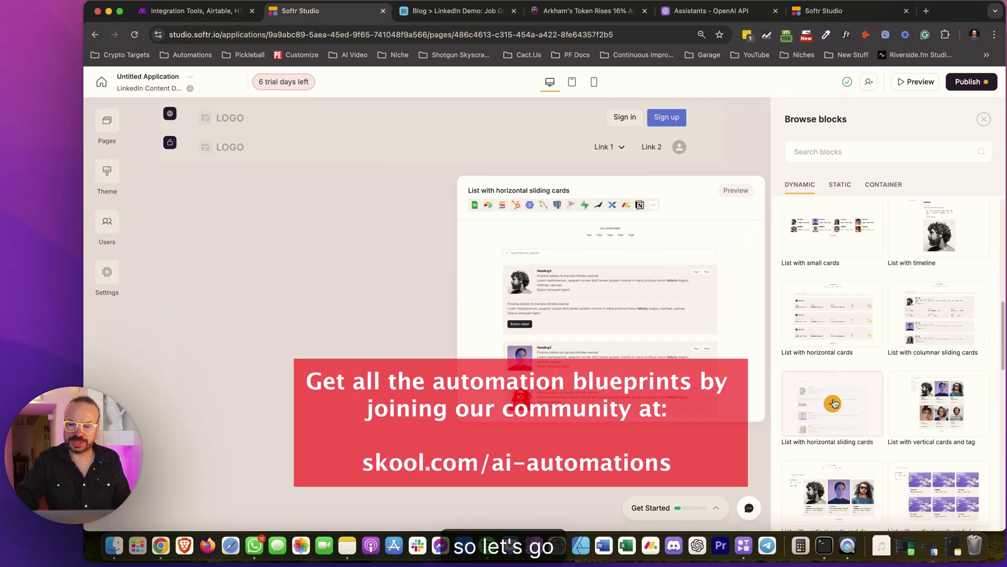
# Add a List with horizontal sliding cards block and begin connecting a new Airtable data source
pyautogui.click(833, 403)
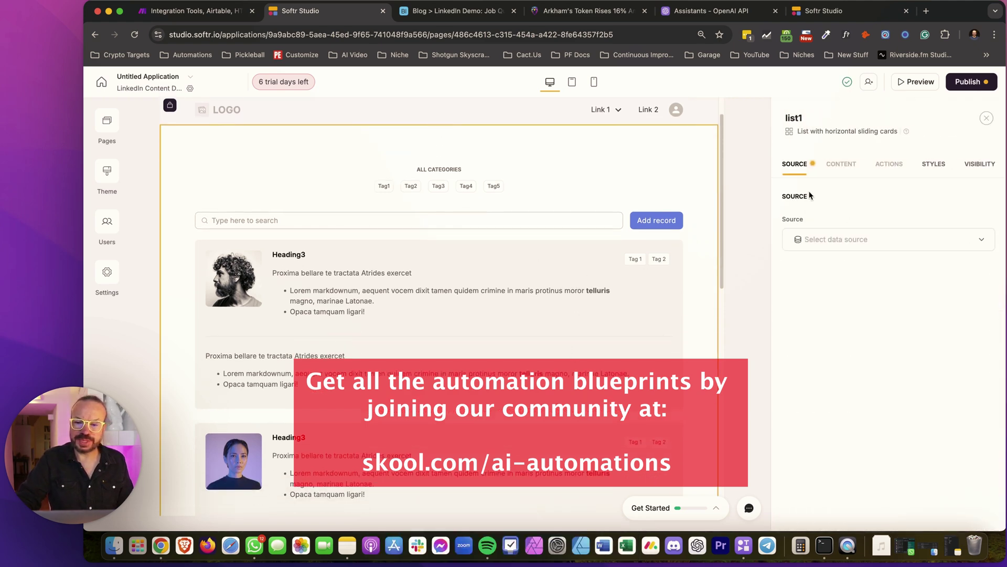
pyautogui.click(827, 239)
pyautogui.scroll(-2, 887, 367)
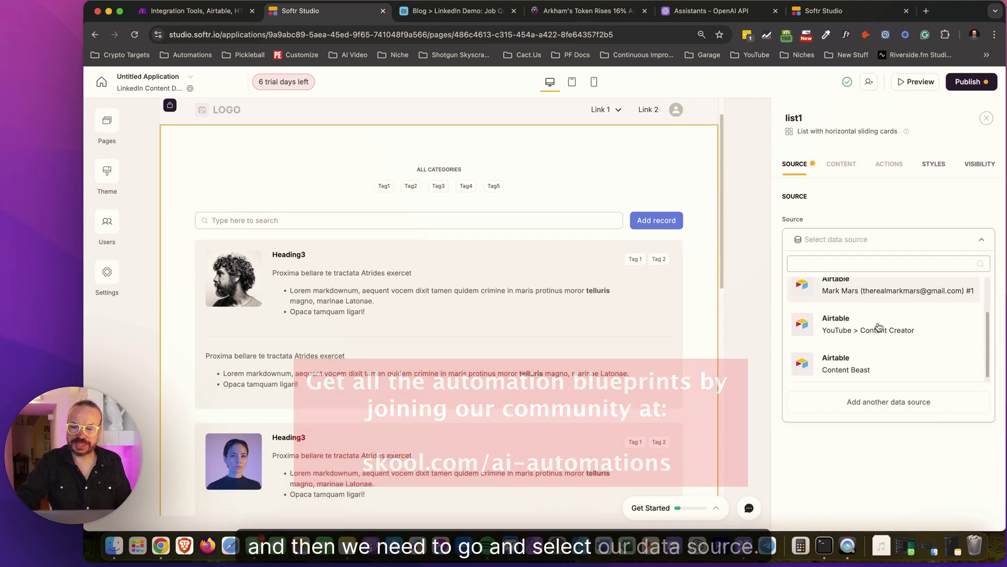
pyautogui.scroll(1, 874, 362)
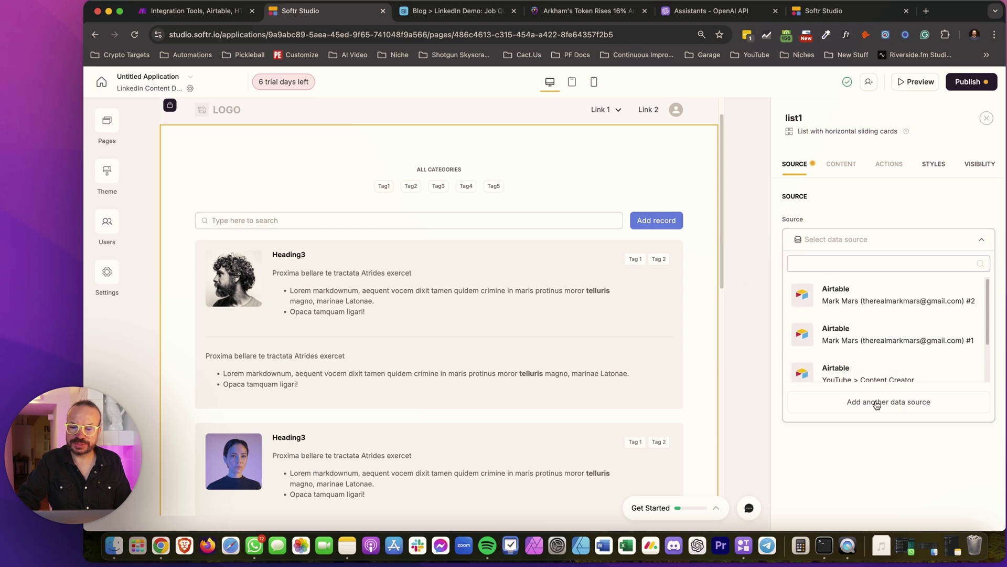
pyautogui.click(873, 402)
pyautogui.click(321, 220)
pyautogui.click(836, 475)
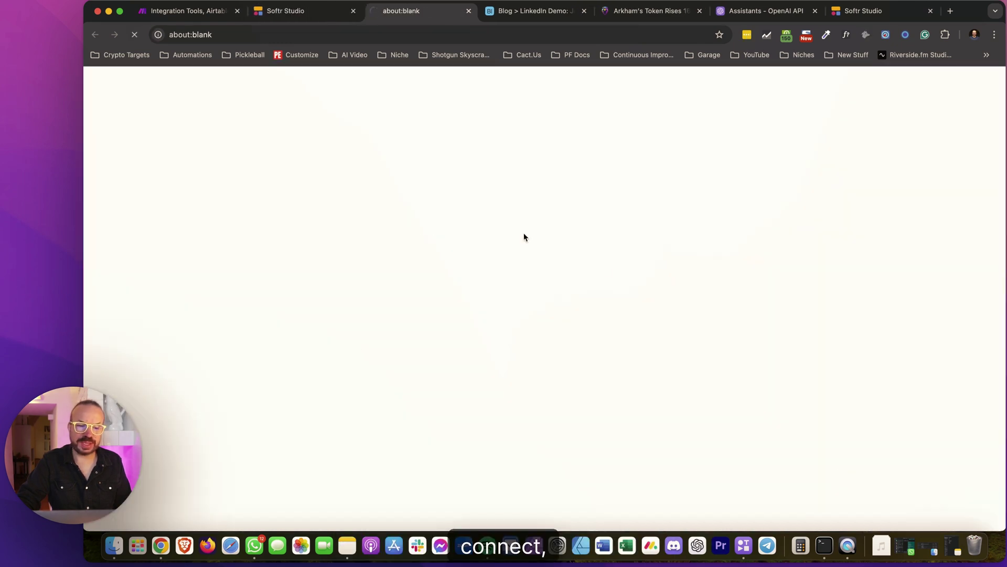
# Grant Softr access to the Blog > LinkedIn Demo Airtable base
pyautogui.click(435, 362)
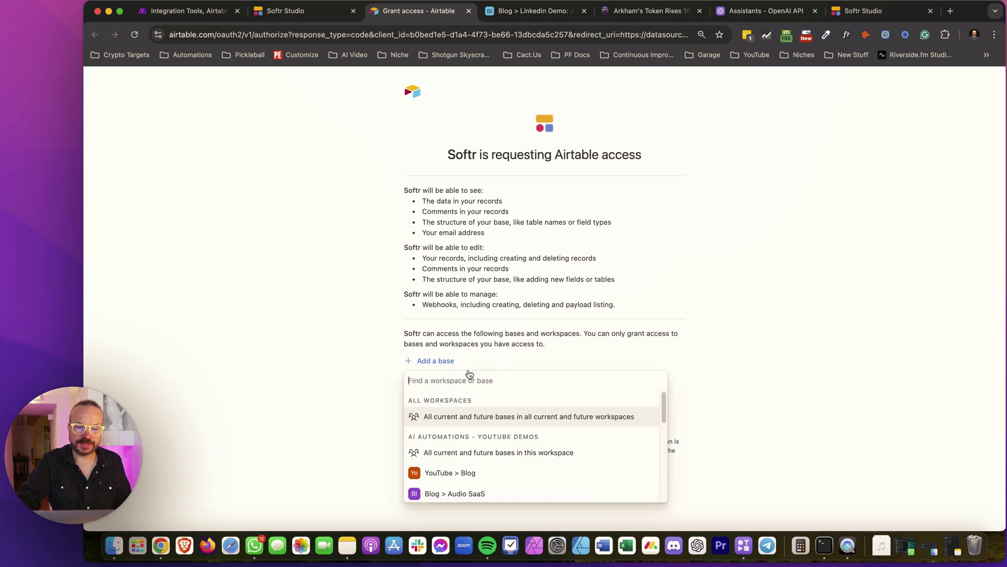
pyautogui.scroll(-5, 506, 409)
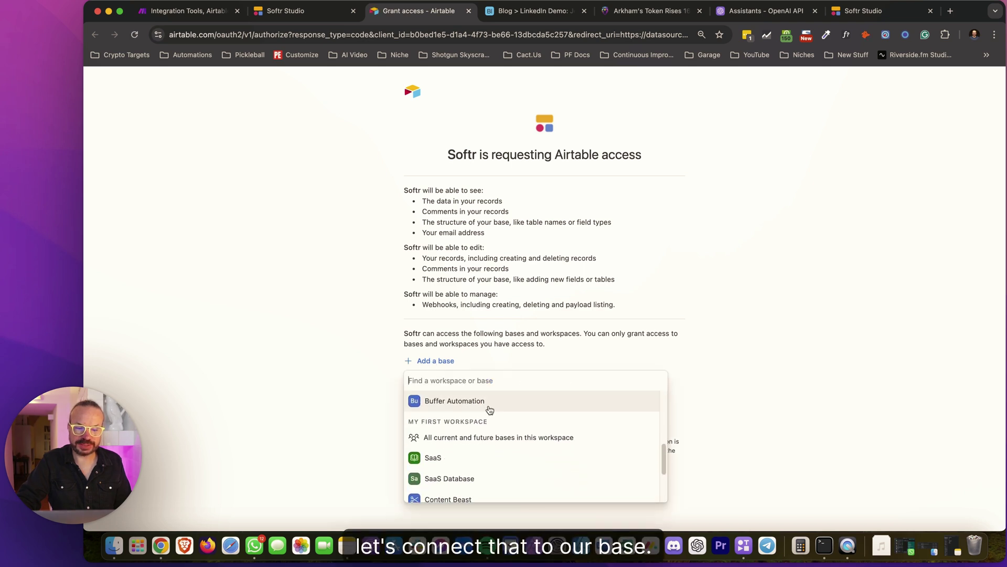
pyautogui.scroll(3, 498, 411)
pyautogui.click(492, 414)
pyautogui.click(564, 425)
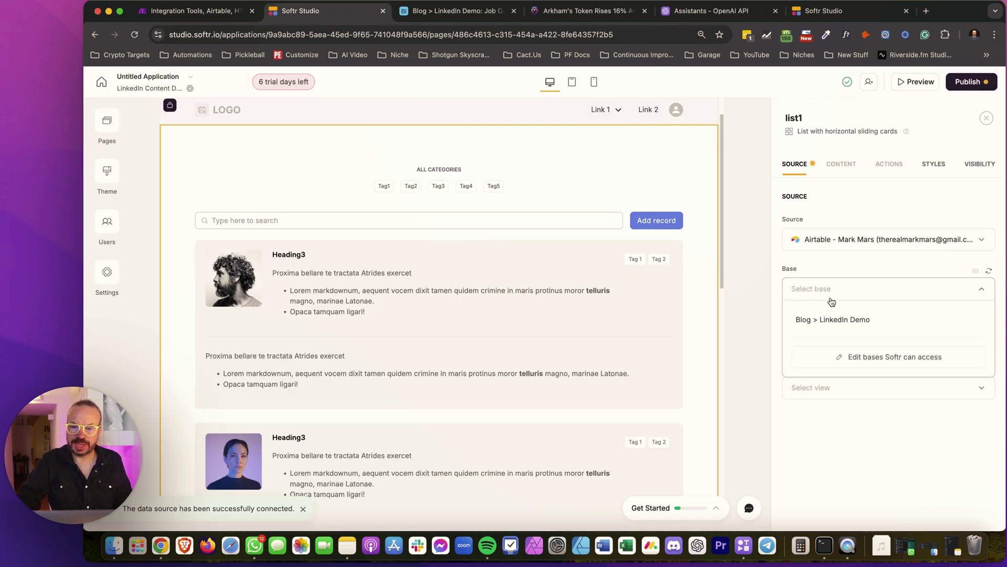
# Set the list source to base Blog > LinkedIn Demo, table Job Queue, Grid view
pyautogui.click(833, 319)
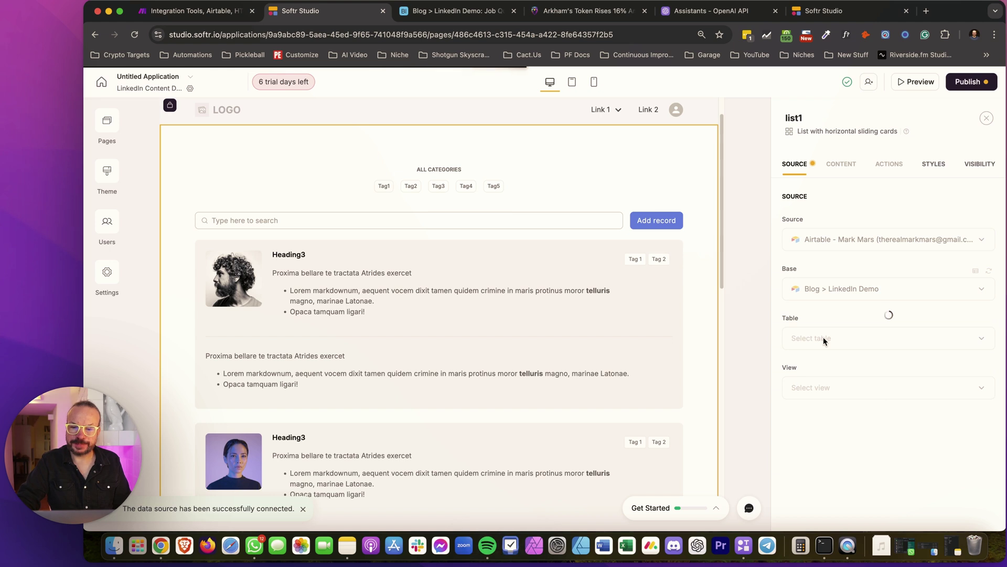
pyautogui.click(814, 371)
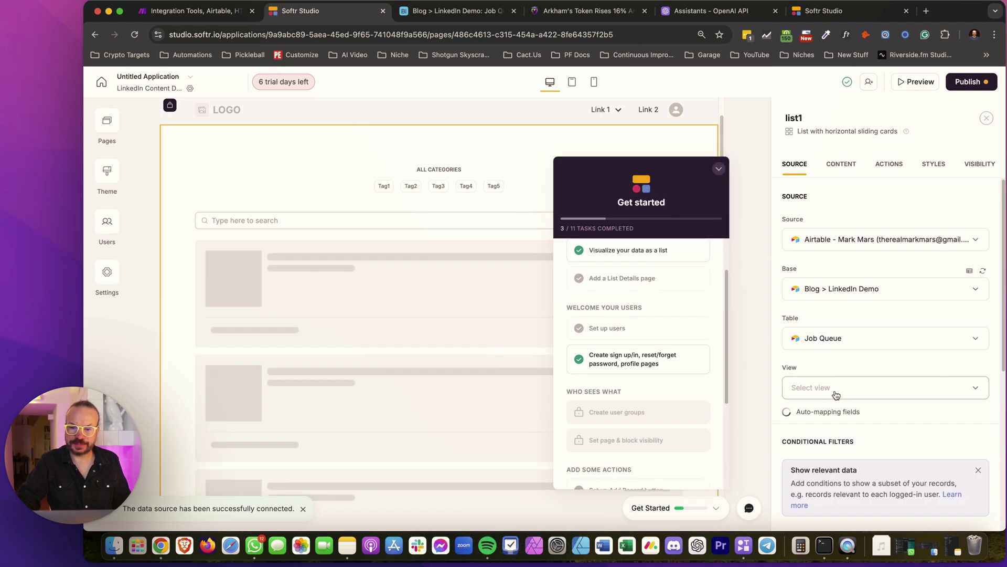
pyautogui.scroll(-2, 829, 367)
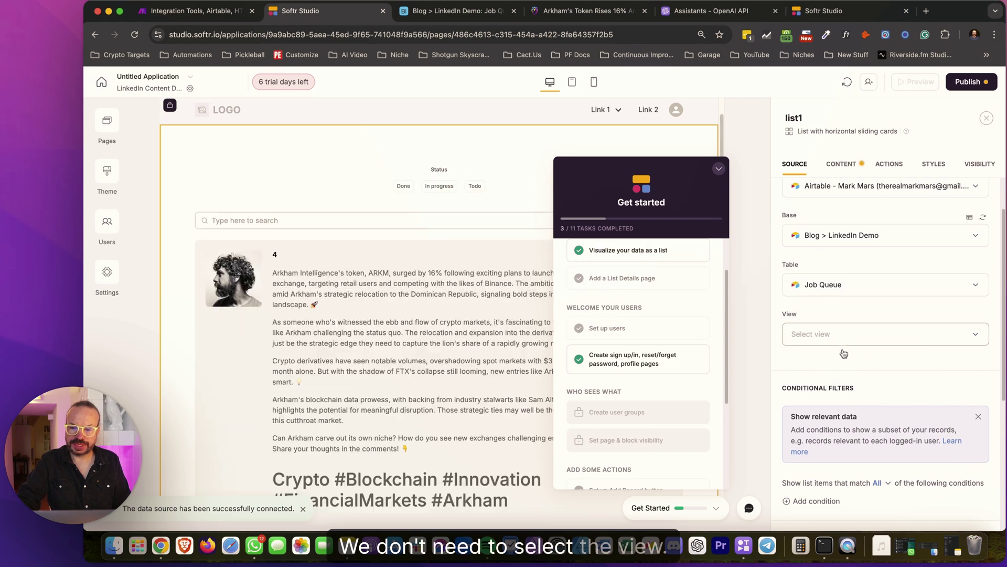
pyautogui.click(817, 336)
pyautogui.click(832, 374)
pyautogui.scroll(-4, 832, 373)
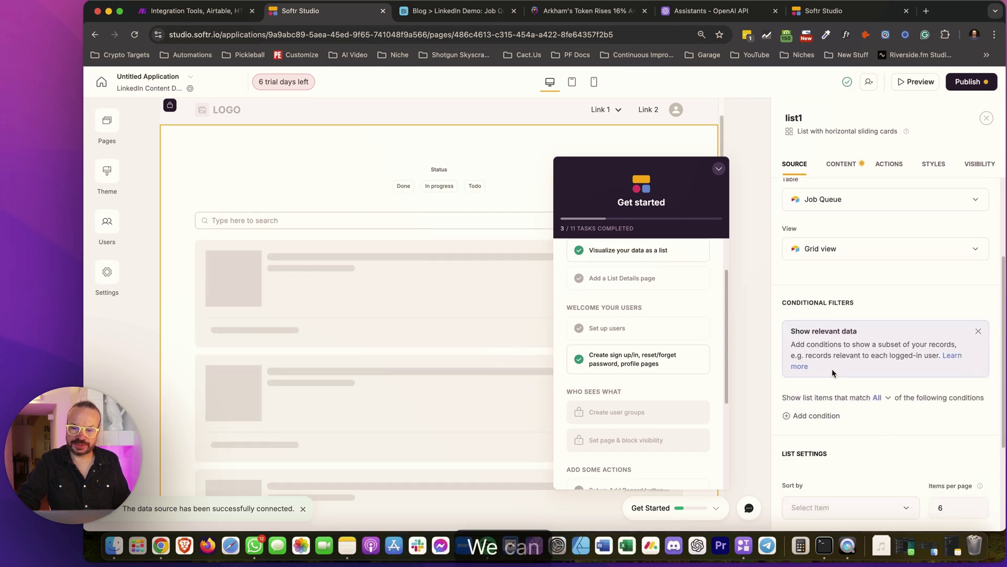
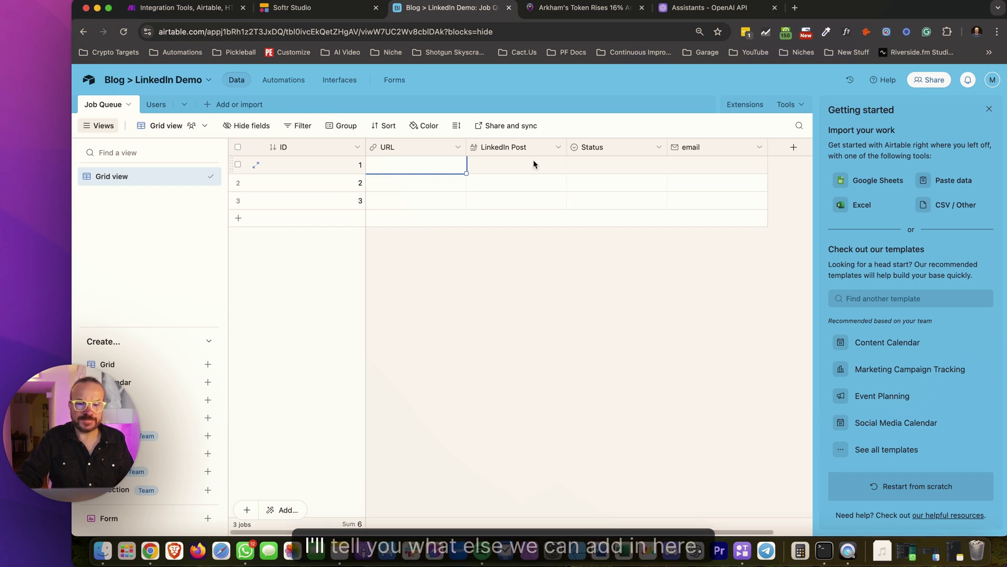
# Add a single-line text Title field to Job Queue and place it right after URL
pyautogui.click(794, 147)
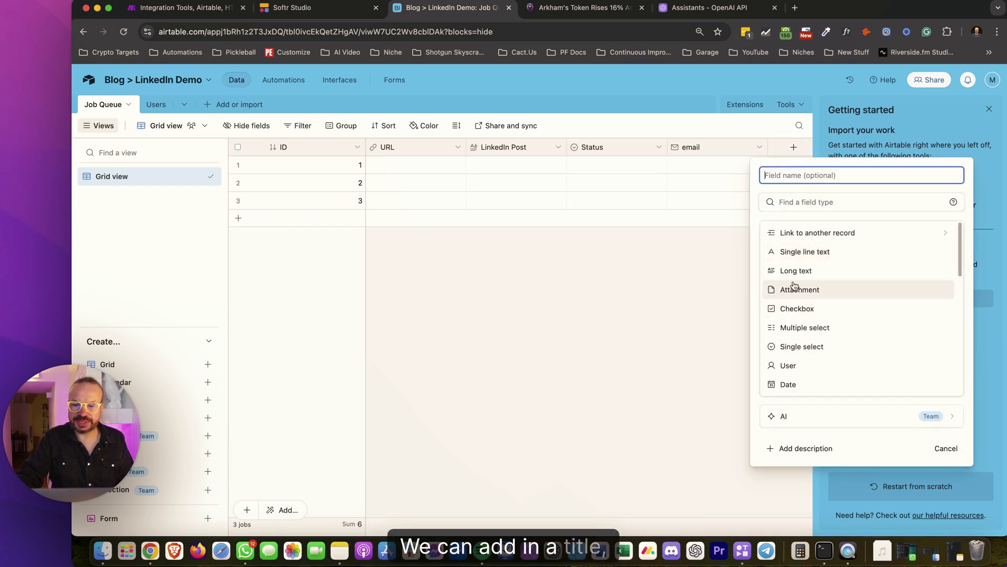
pyautogui.click(799, 252)
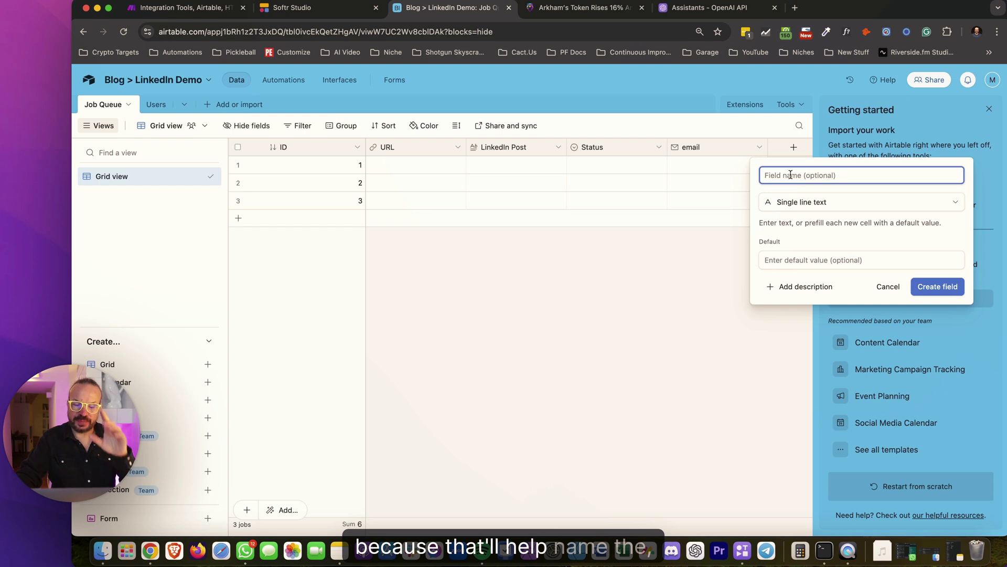
pyautogui.write('Title')
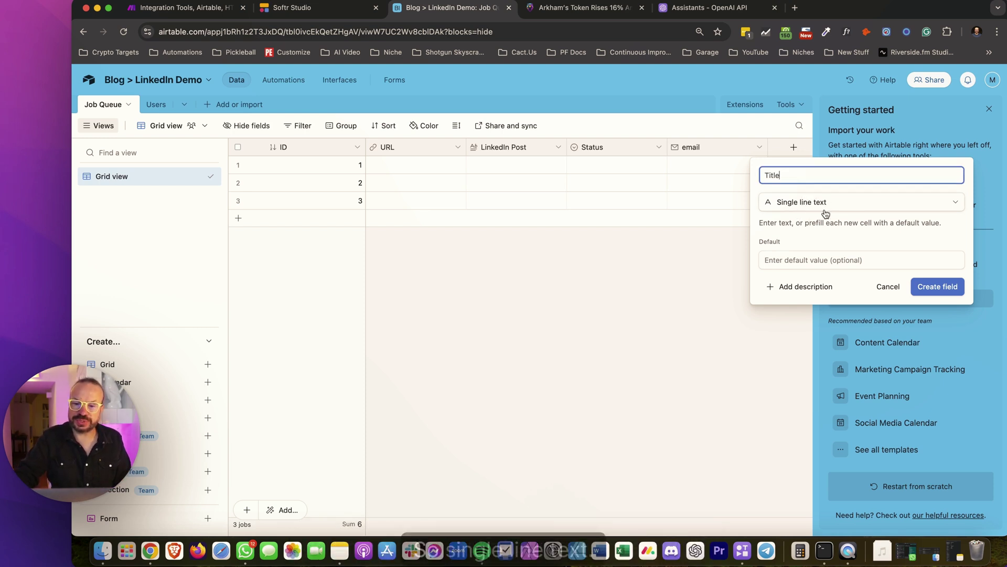
pyautogui.click(936, 289)
pyautogui.moveTo(745, 151); pyautogui.dragTo(419, 158)
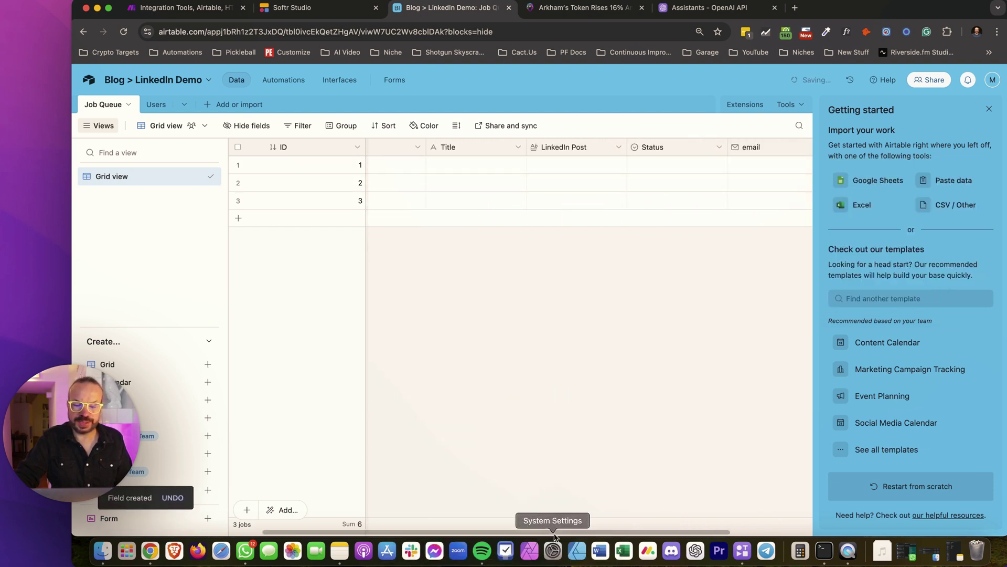
pyautogui.click(989, 110)
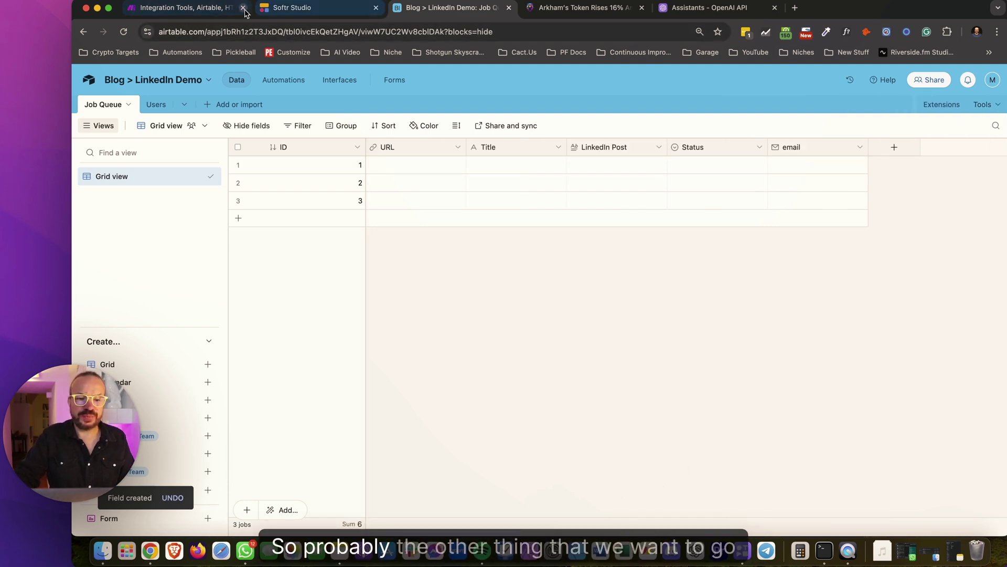
pyautogui.click(194, 11)
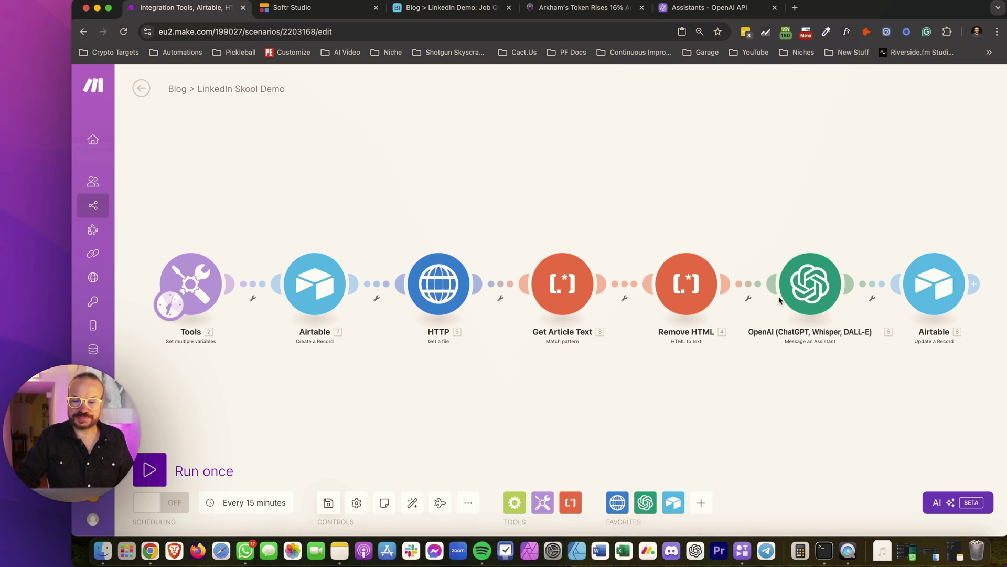
# Insert an OpenAI Create a Completion module using gpt-4o before the Airtable update
pyautogui.click(871, 295)
pyautogui.click(919, 366)
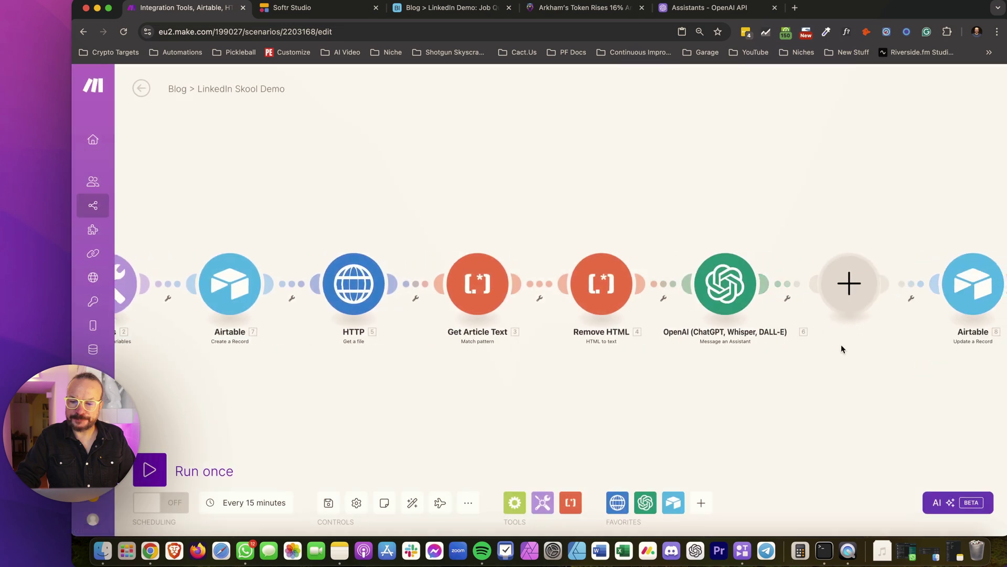
pyautogui.click(640, 216)
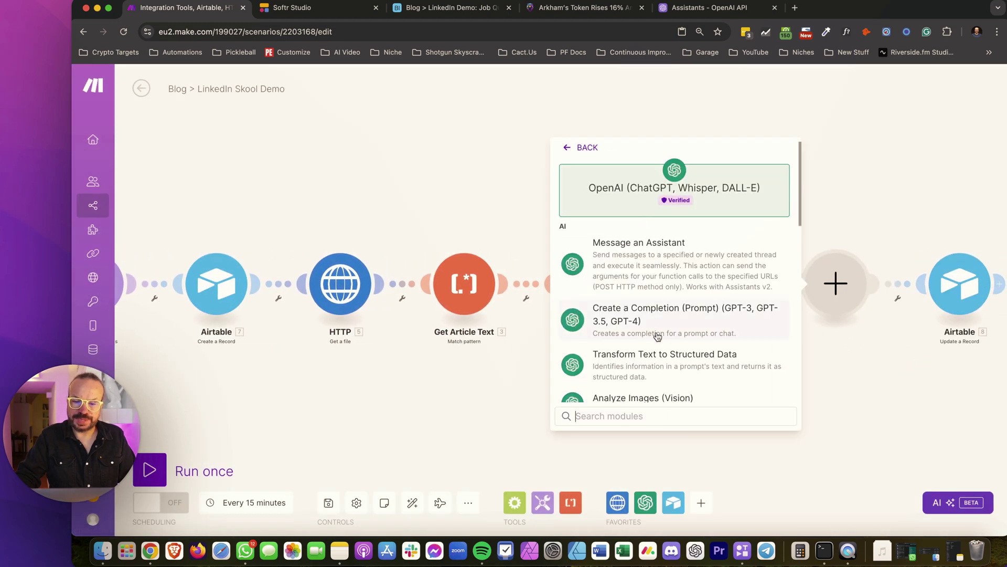
pyautogui.scroll(-3, 656, 336)
pyautogui.click(670, 275)
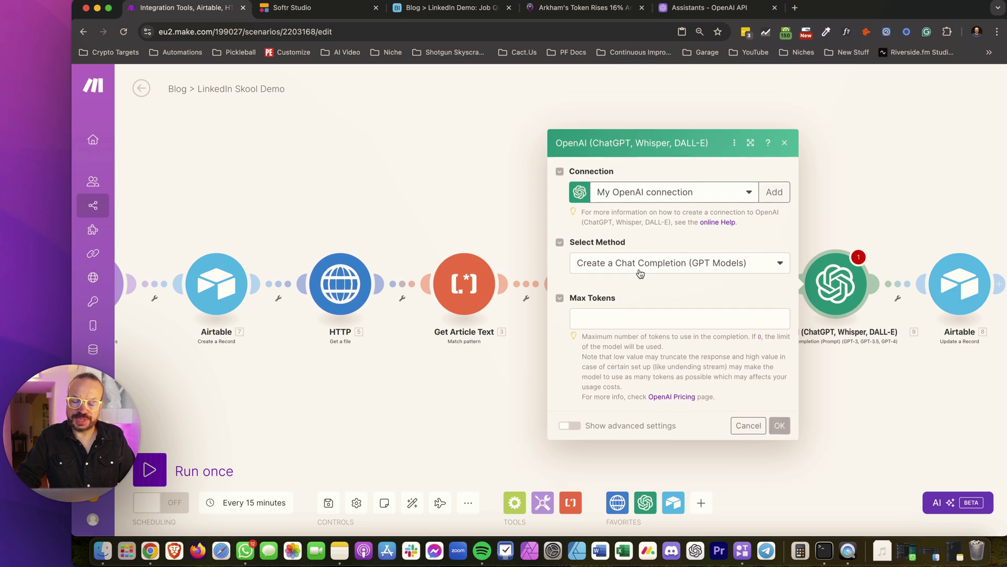
pyautogui.click(683, 268)
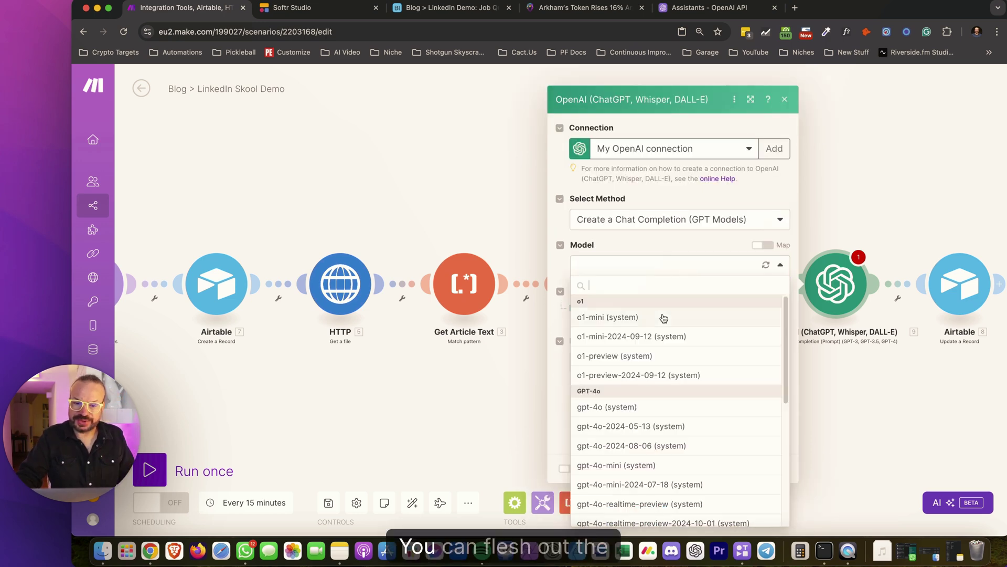
pyautogui.click(636, 407)
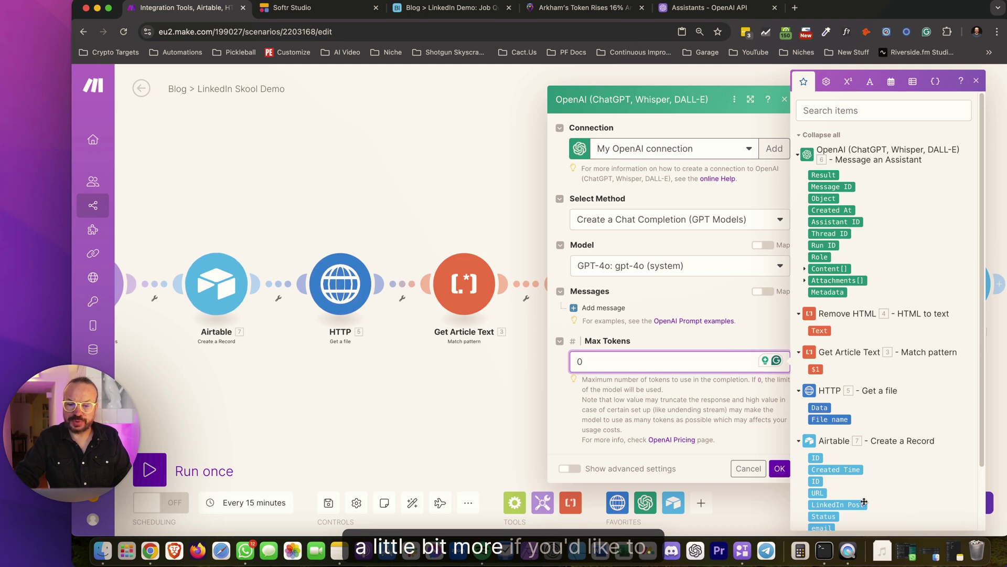
# Add a User message 'Create a click-worthy title for this article:' followed by the cleaned article Text
pyautogui.click(604, 311)
pyautogui.click(663, 331)
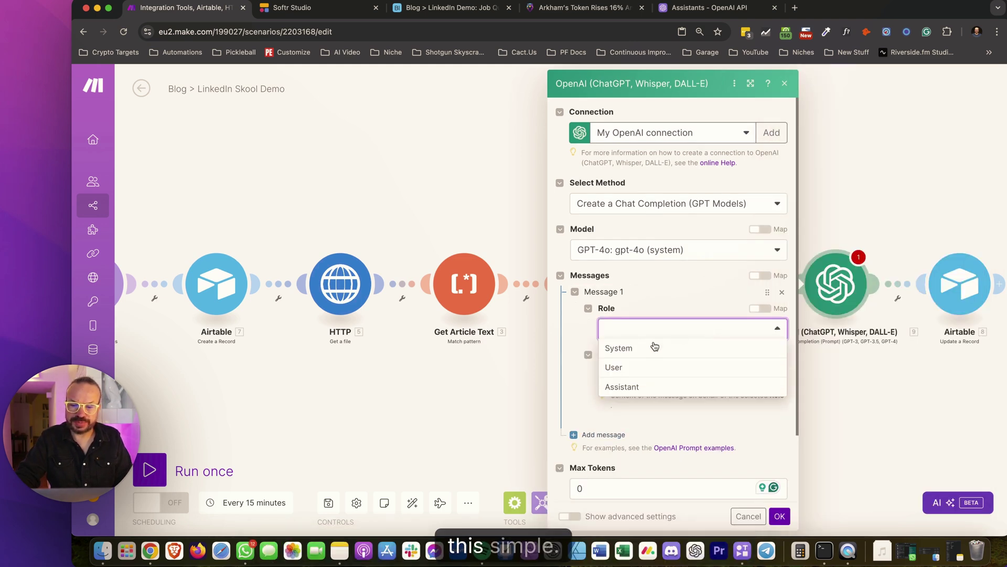
pyautogui.click(613, 367)
pyautogui.click(637, 373)
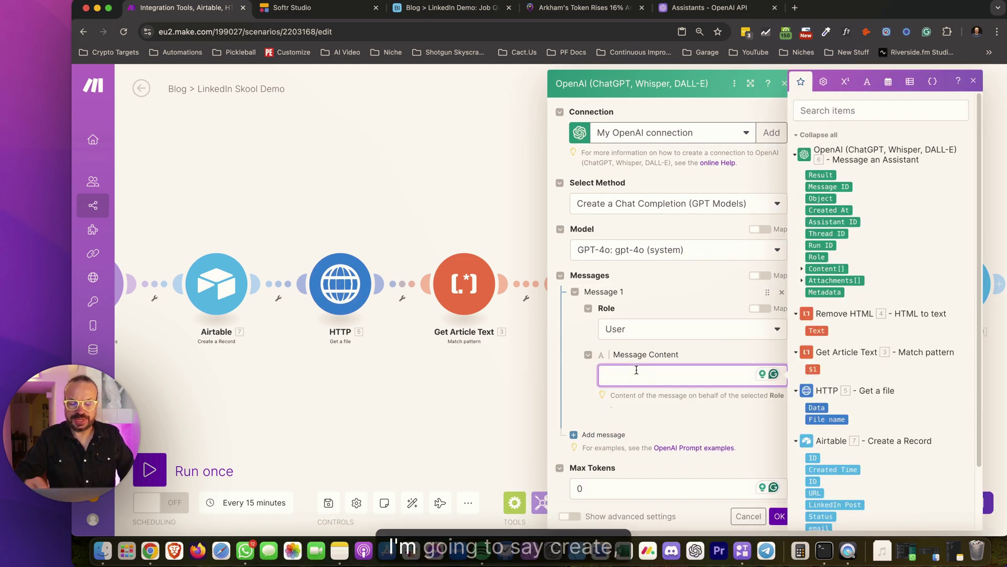
pyautogui.write('Create a ')
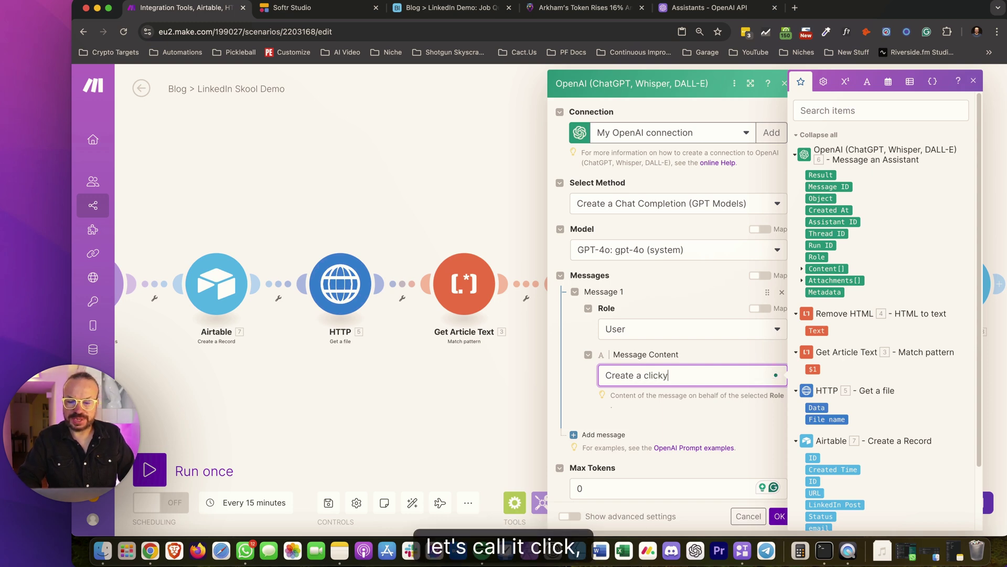
pyautogui.write('cli')
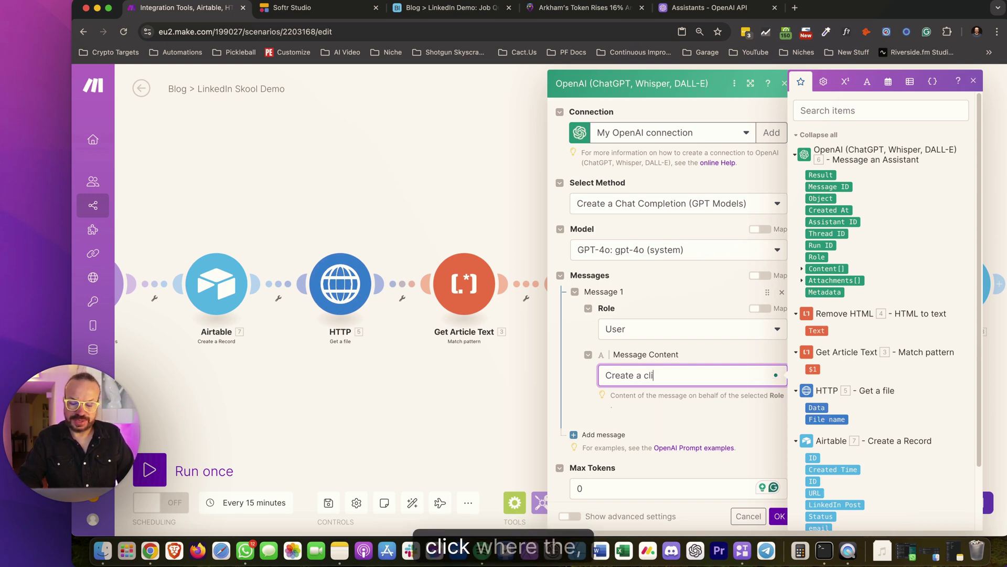
pyautogui.write('ck worthy')
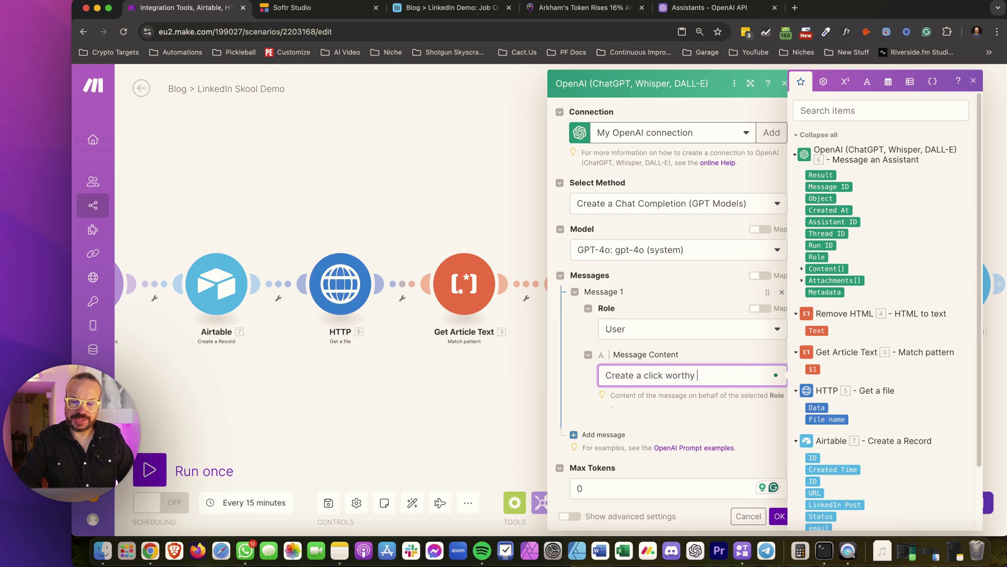
pyautogui.write(' title')
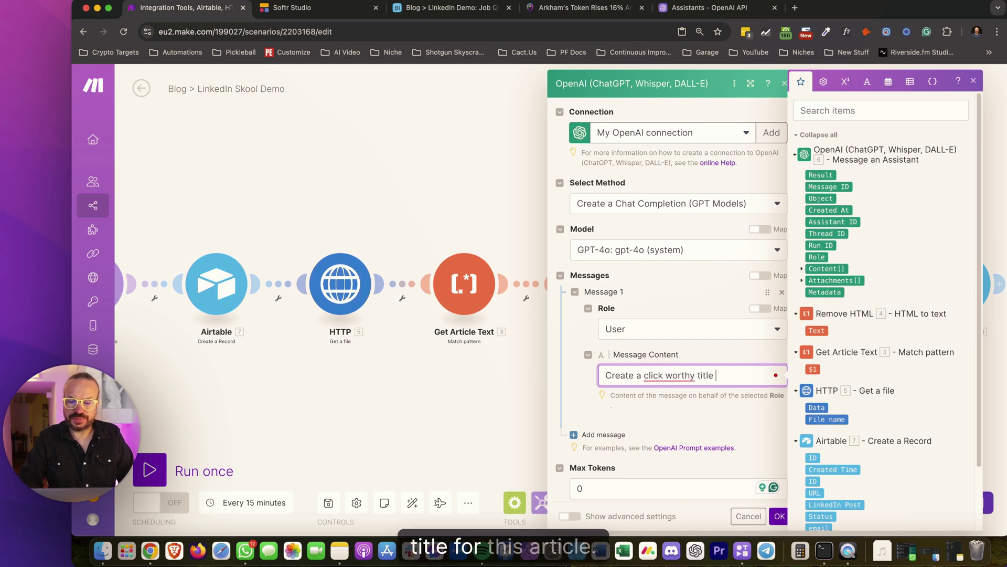
pyautogui.write(' for this article')
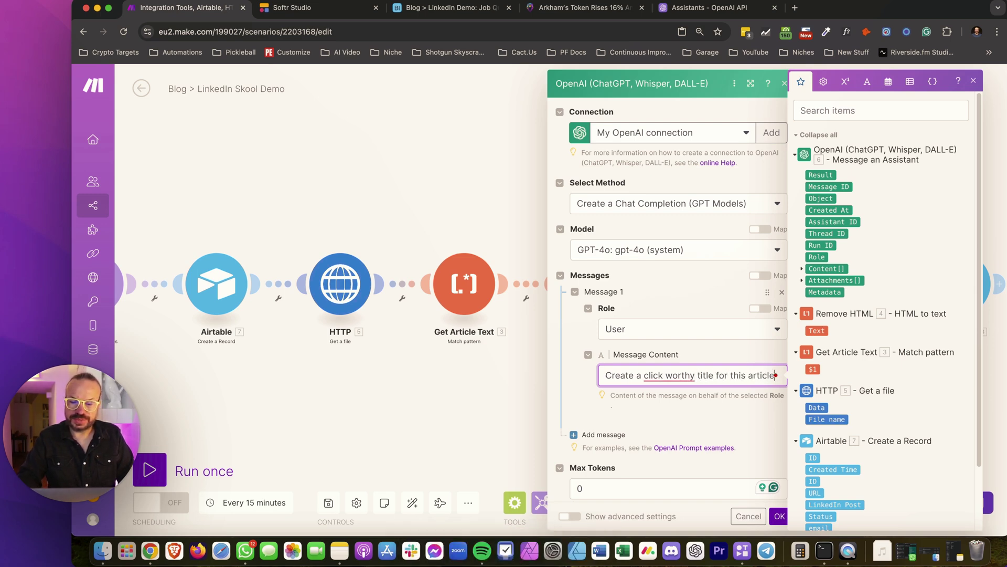
pyautogui.scroll(-2, 864, 369)
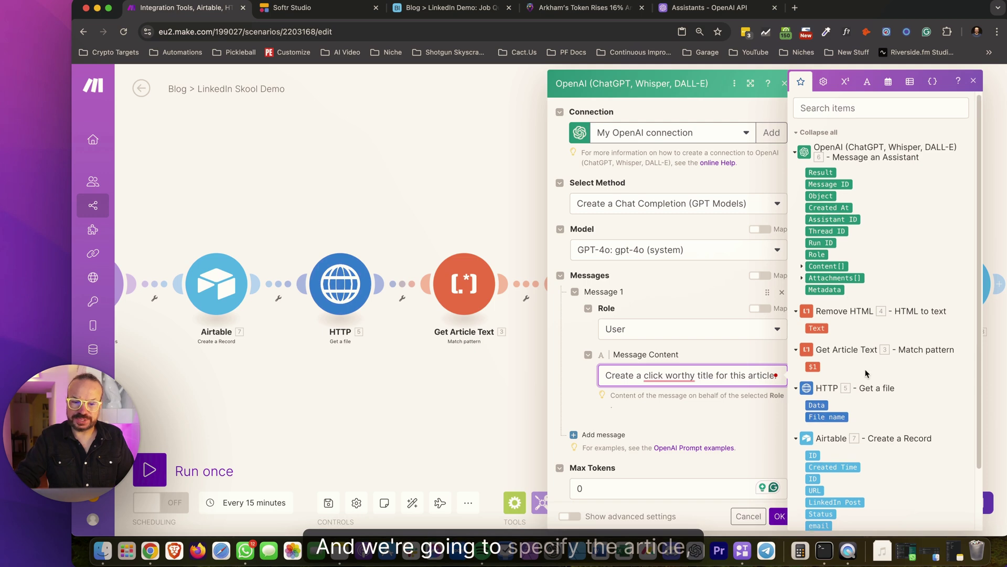
pyautogui.scroll(-3, 867, 374)
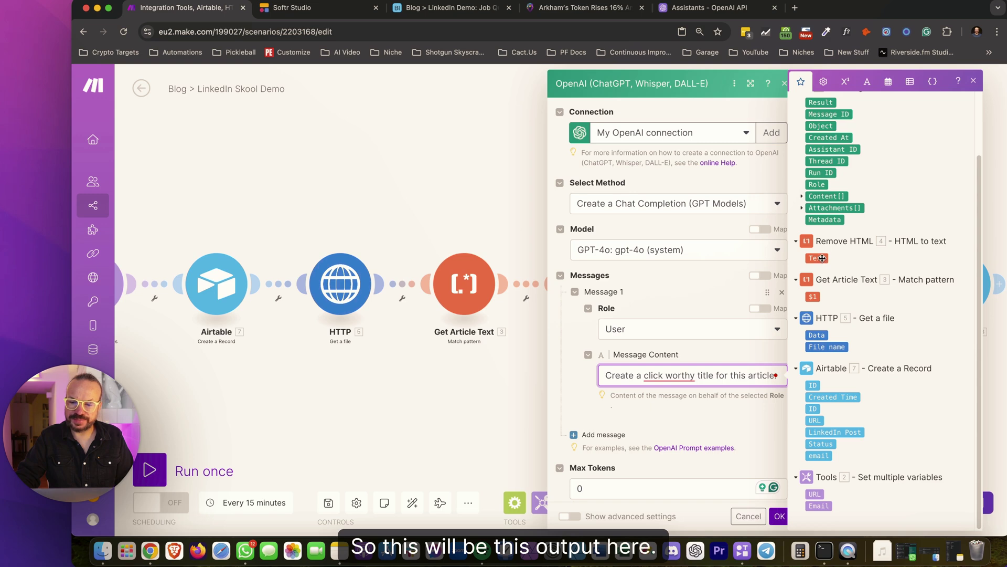
pyautogui.click(822, 258)
pyautogui.scroll(-3, 684, 465)
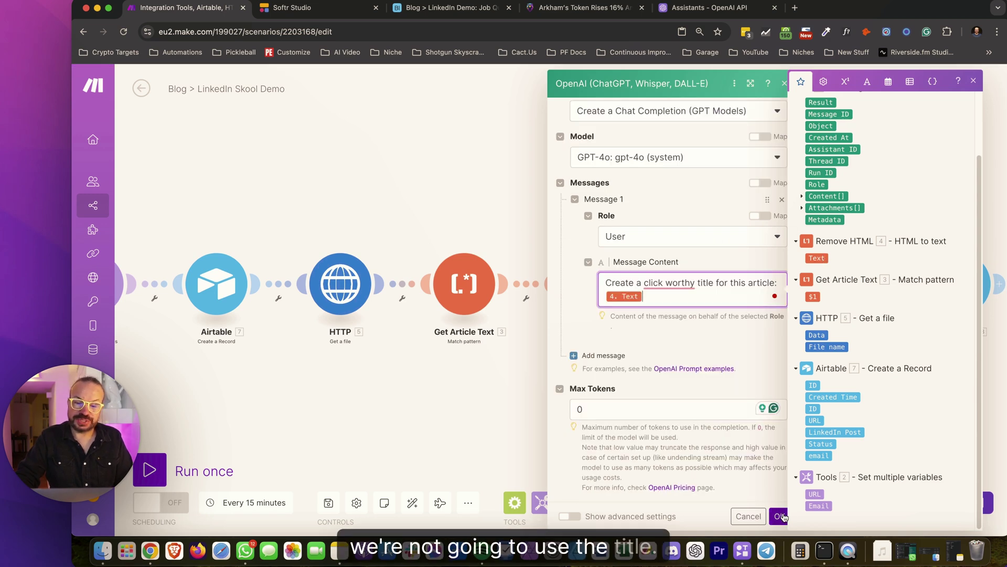
pyautogui.moveTo(672, 291)
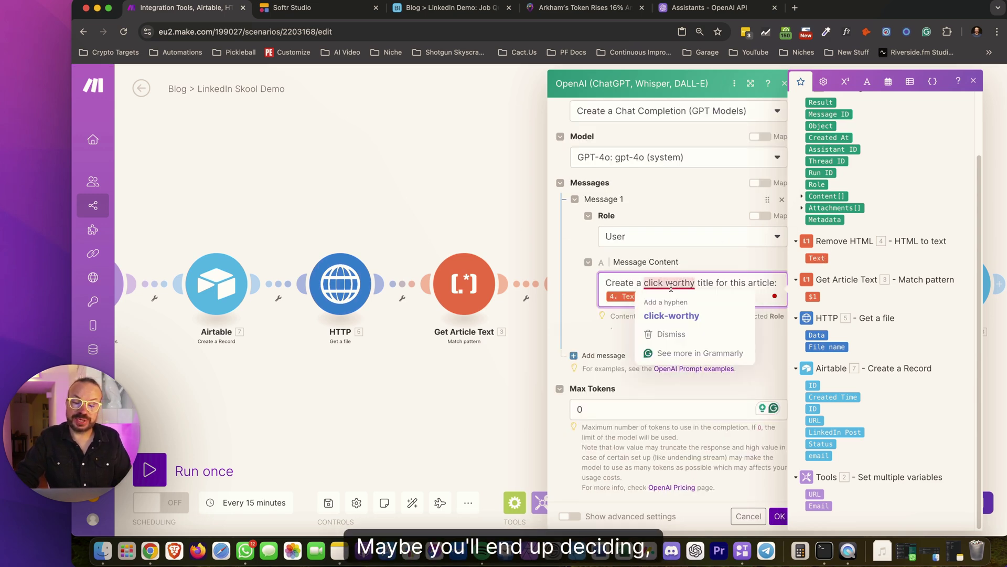
pyautogui.click(665, 317)
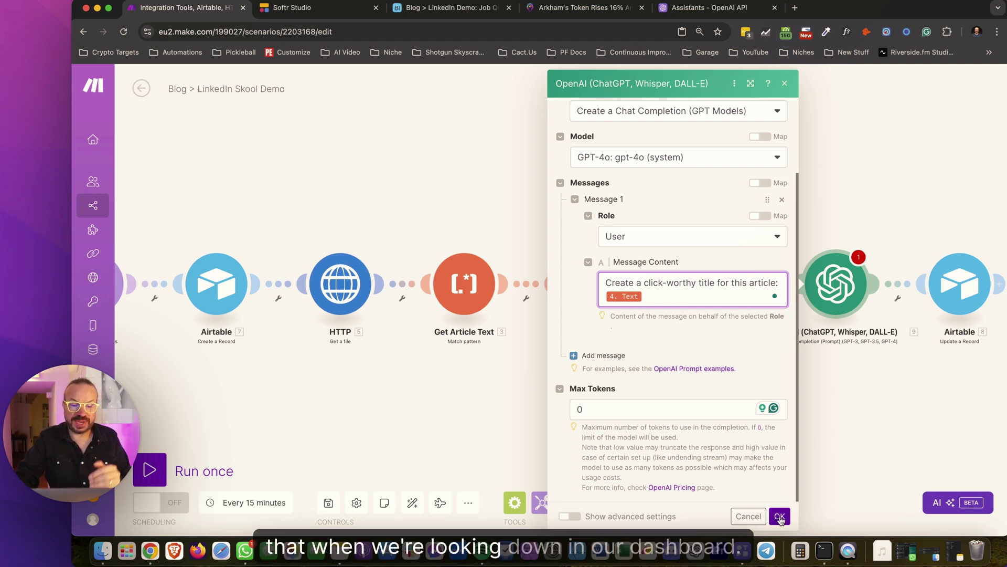
pyautogui.click(780, 517)
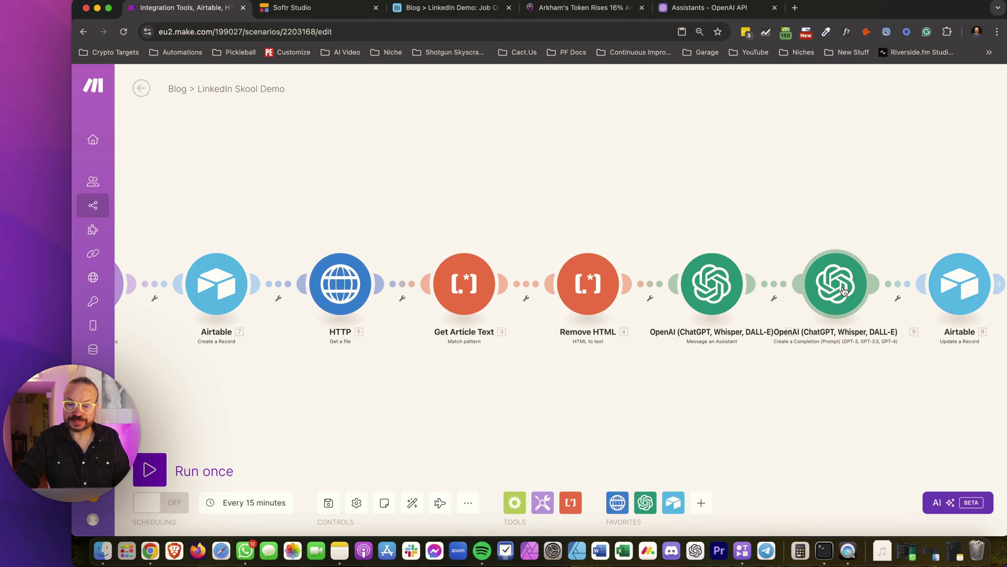
# Map the GPT-4o completion Result into the Airtable update's Title field
pyautogui.click(960, 283)
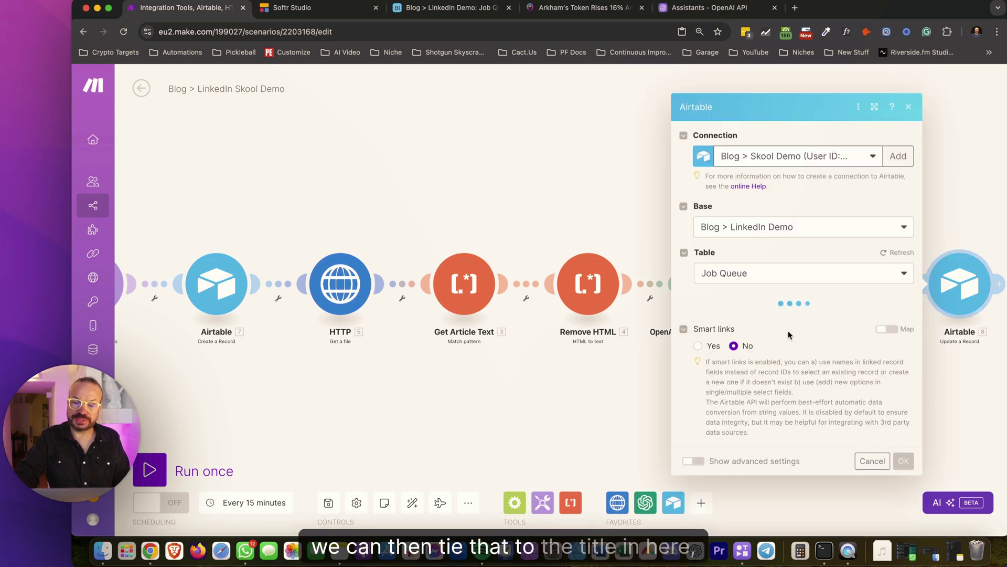
pyautogui.scroll(-2, 802, 370)
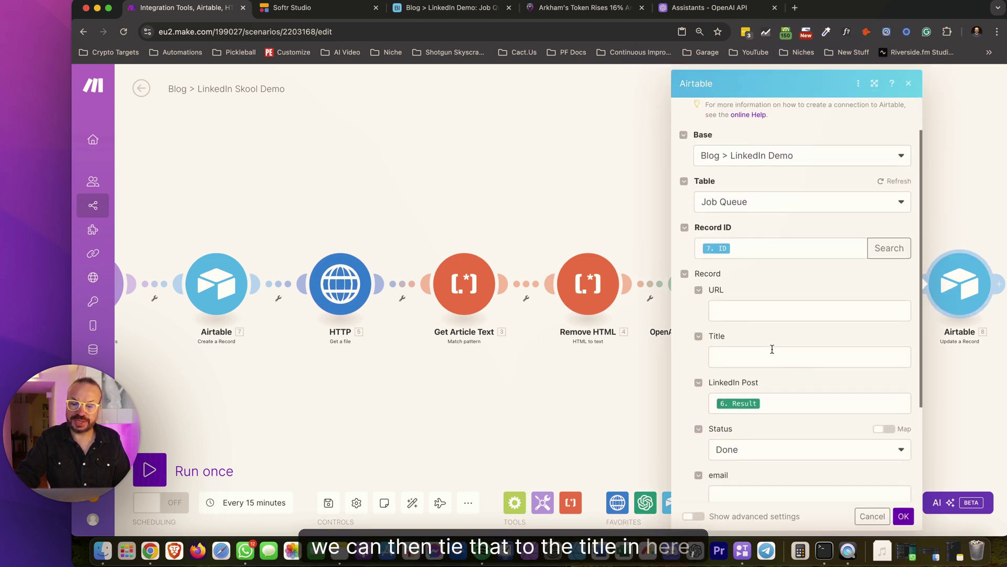
pyautogui.click(772, 350)
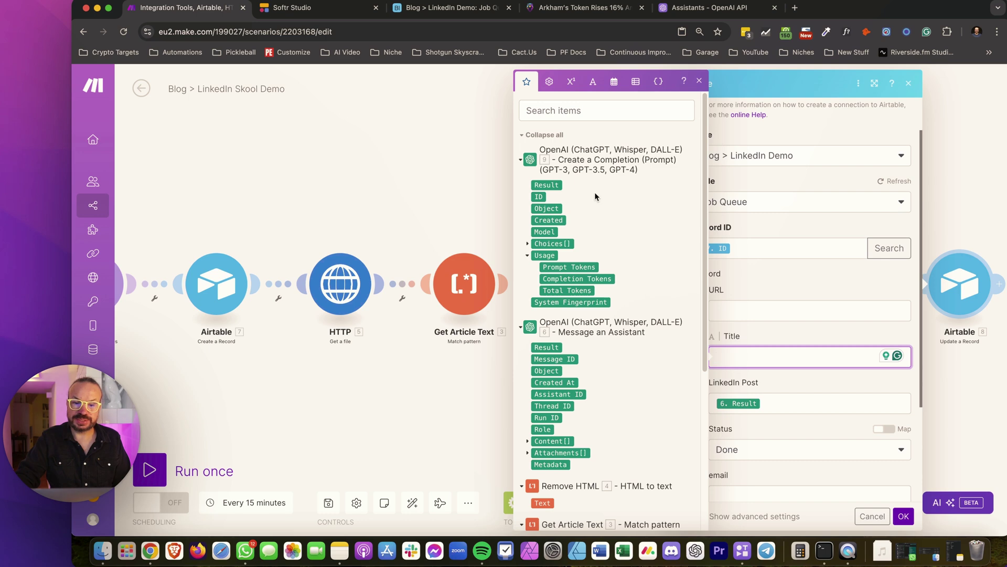
pyautogui.click(557, 187)
pyautogui.click(903, 516)
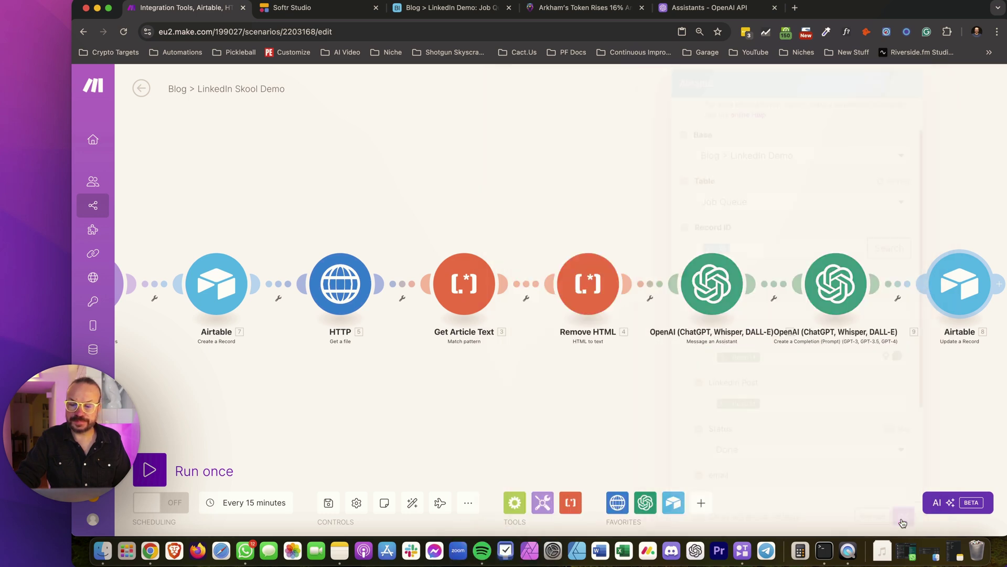
# Save the scenario and run it once to test it
pyautogui.click(328, 502)
pyautogui.moveTo(231, 373); pyautogui.dragTo(318, 291)
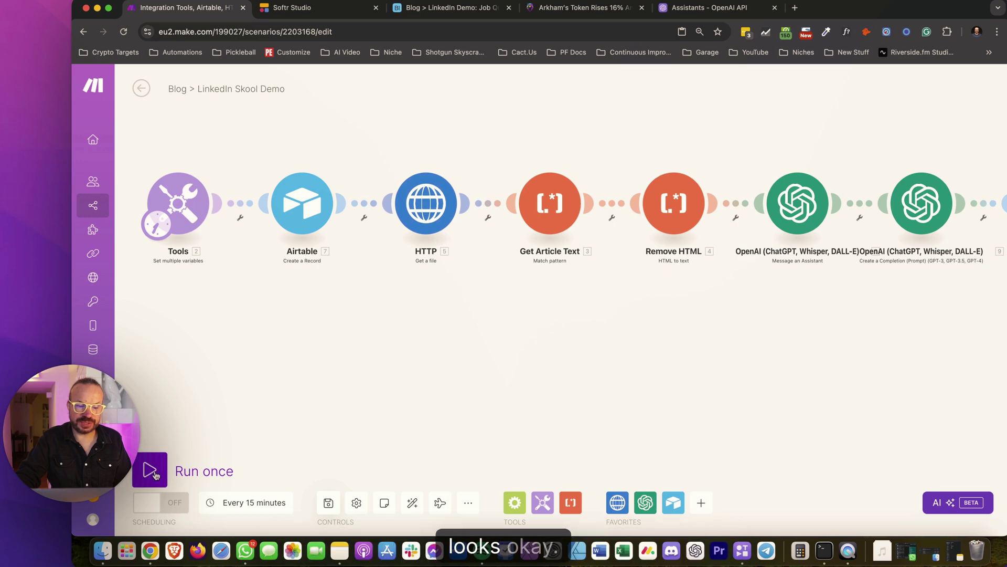
pyautogui.click(138, 480)
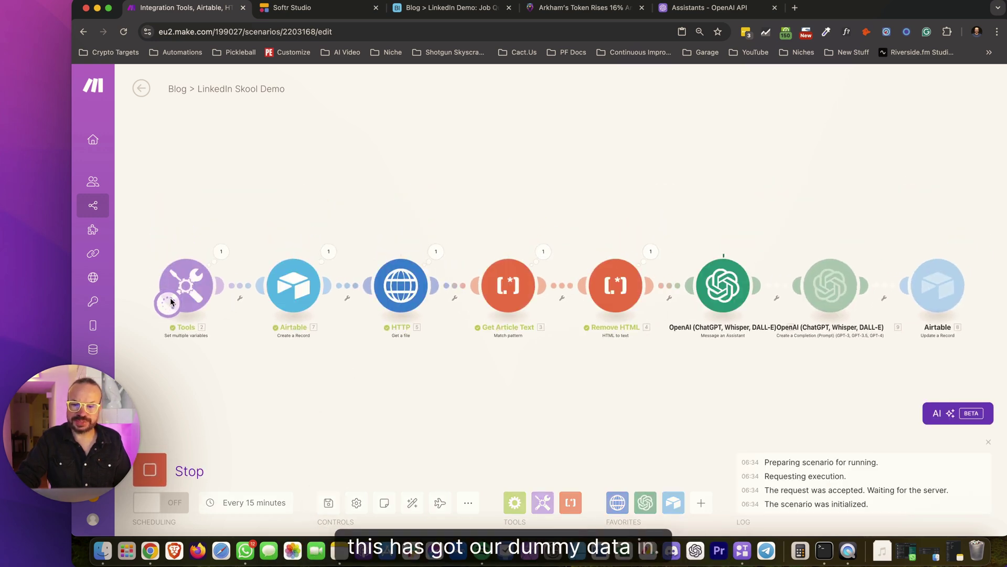
pyautogui.click(445, 17)
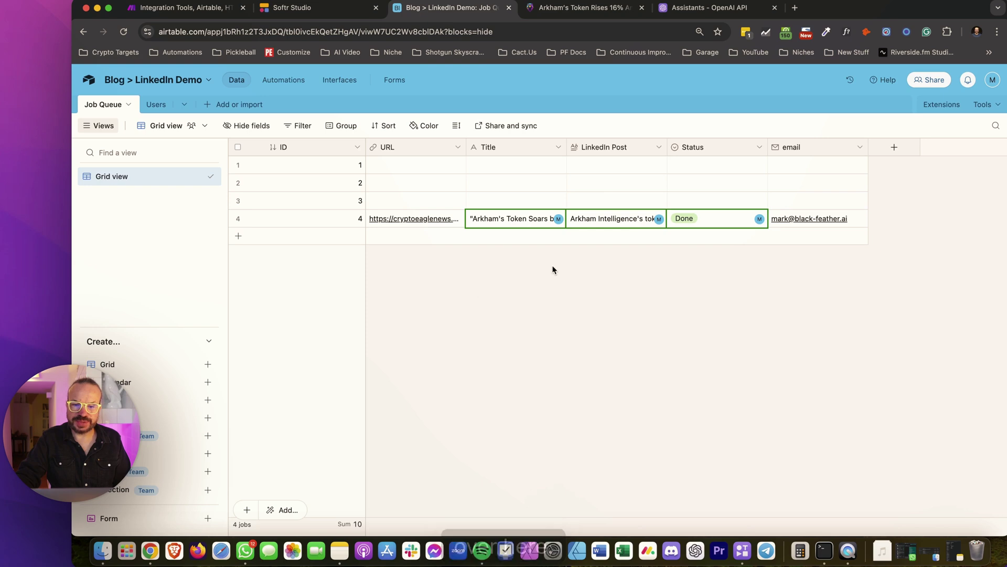
pyautogui.click(644, 219)
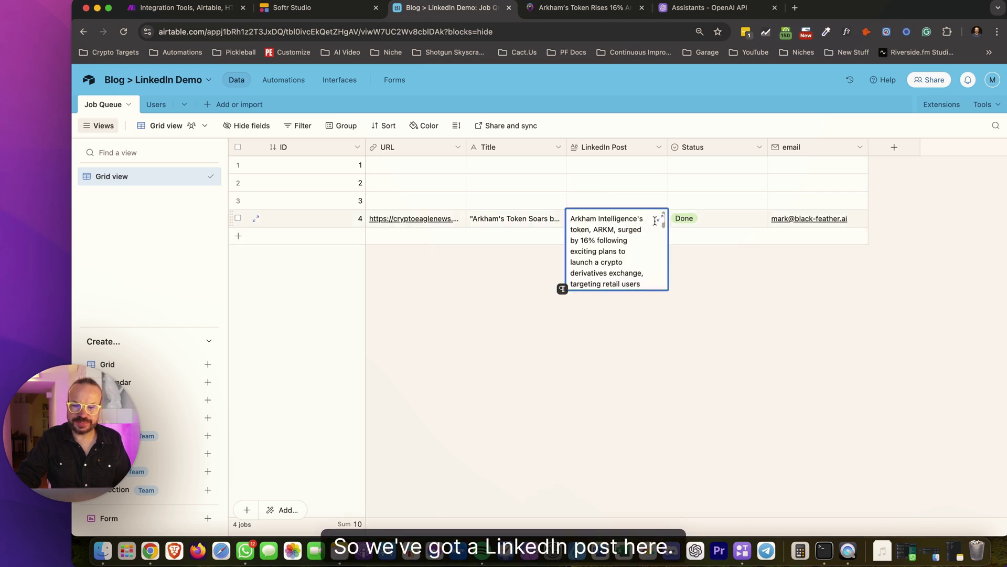
pyautogui.click(660, 218)
pyautogui.scroll(-5, 800, 227)
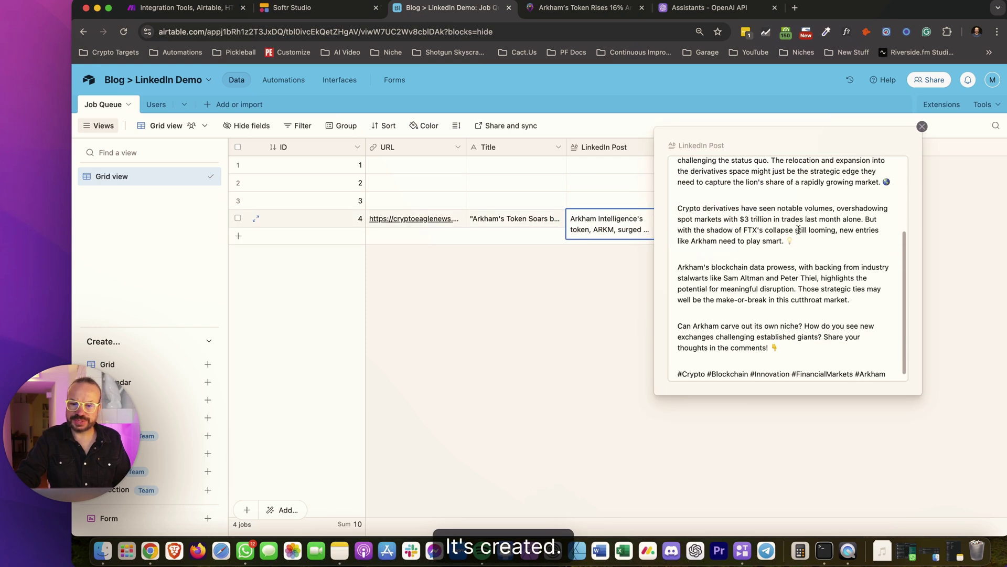
pyautogui.scroll(5, 799, 235)
pyautogui.scroll(-5, 799, 235)
pyautogui.scroll(5, 760, 210)
pyautogui.tripleClick(696, 165)
pyautogui.click(761, 237)
pyautogui.scroll(-5, 769, 273)
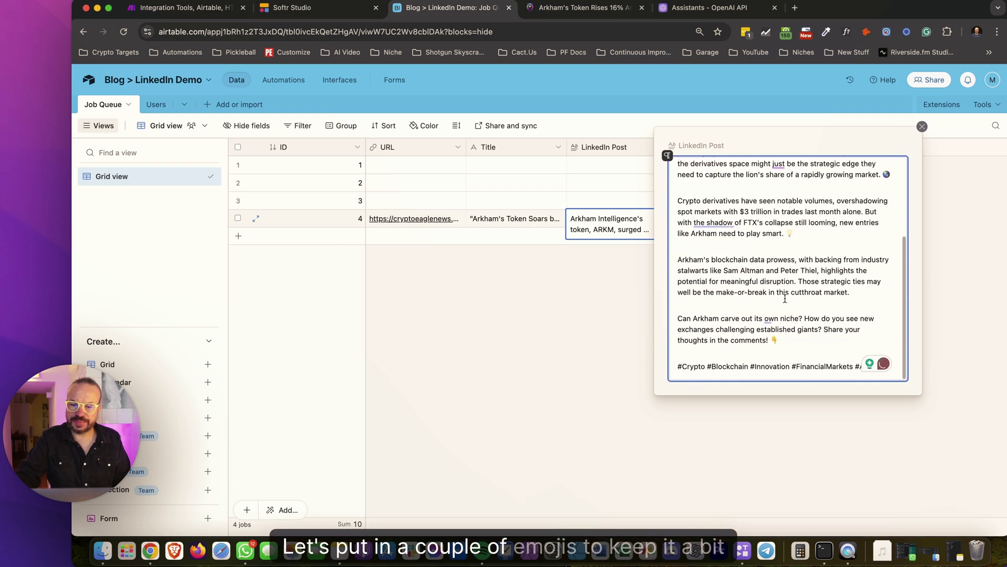
pyautogui.click(776, 338)
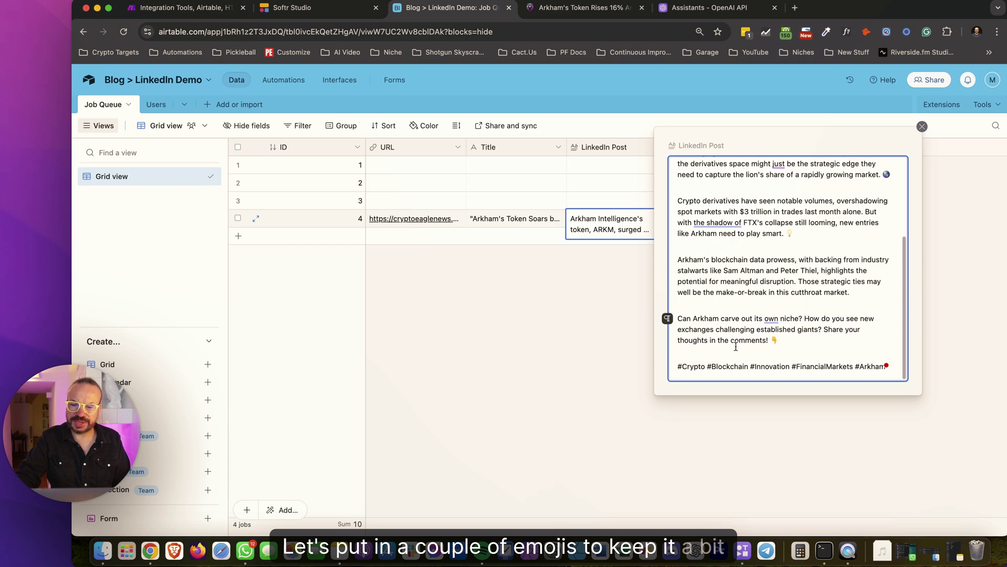
pyautogui.moveTo(875, 368); pyautogui.dragTo(726, 367)
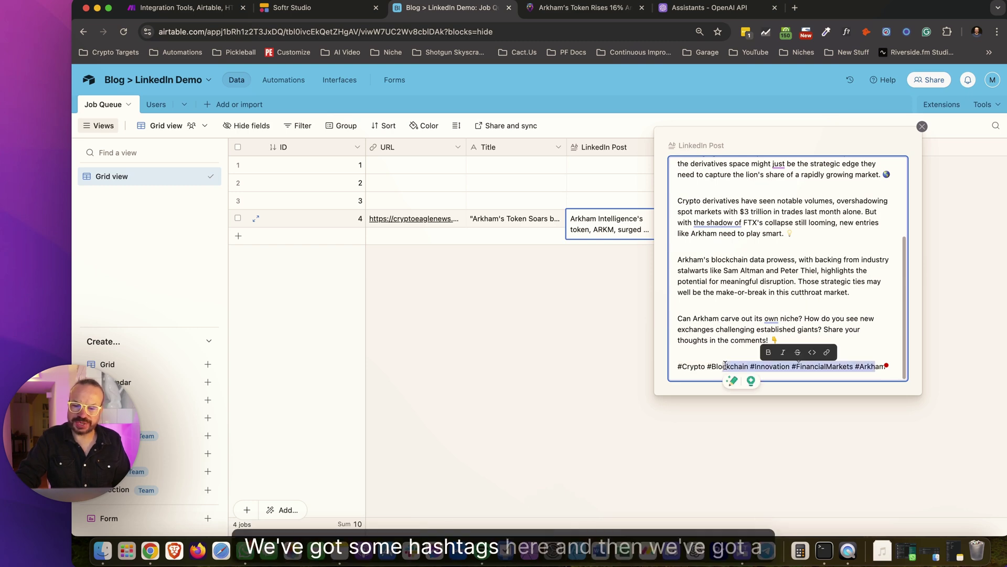
pyautogui.click(727, 366)
pyautogui.moveTo(776, 341); pyautogui.dragTo(742, 292)
pyautogui.click(731, 270)
pyautogui.scroll(5, 729, 240)
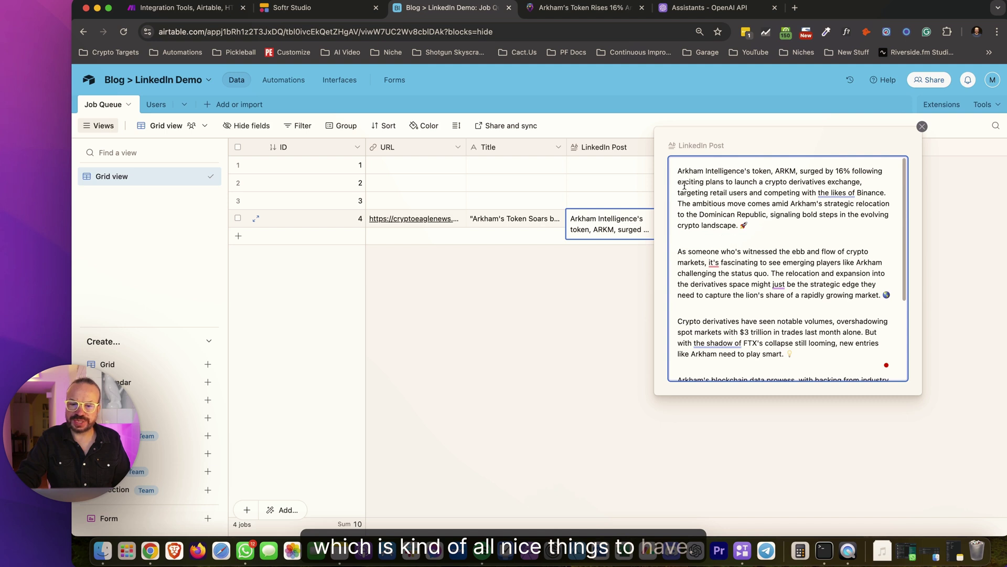
pyautogui.click(510, 220)
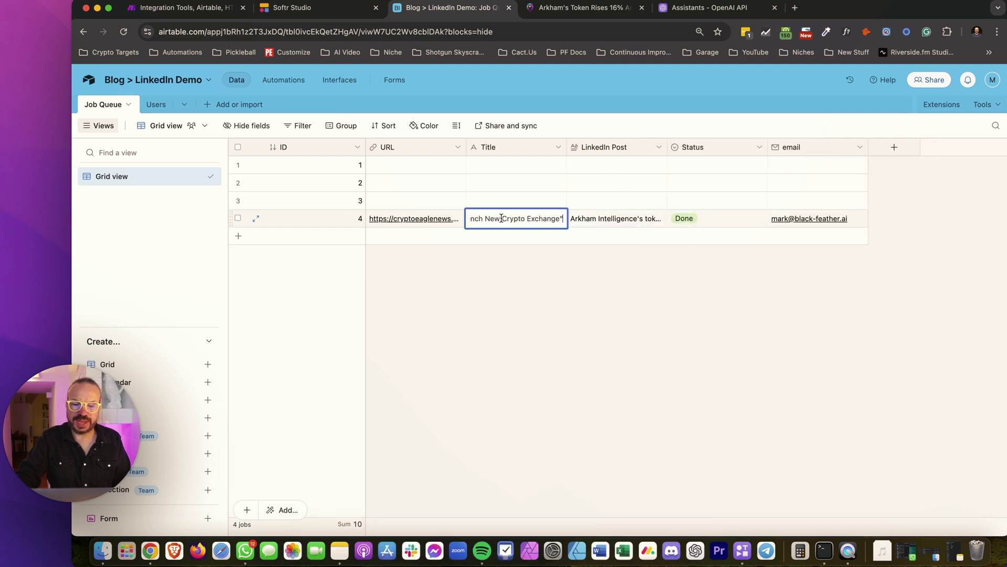
pyautogui.click(547, 218)
pyautogui.moveTo(563, 219); pyautogui.dragTo(592, 222)
pyautogui.click(493, 219)
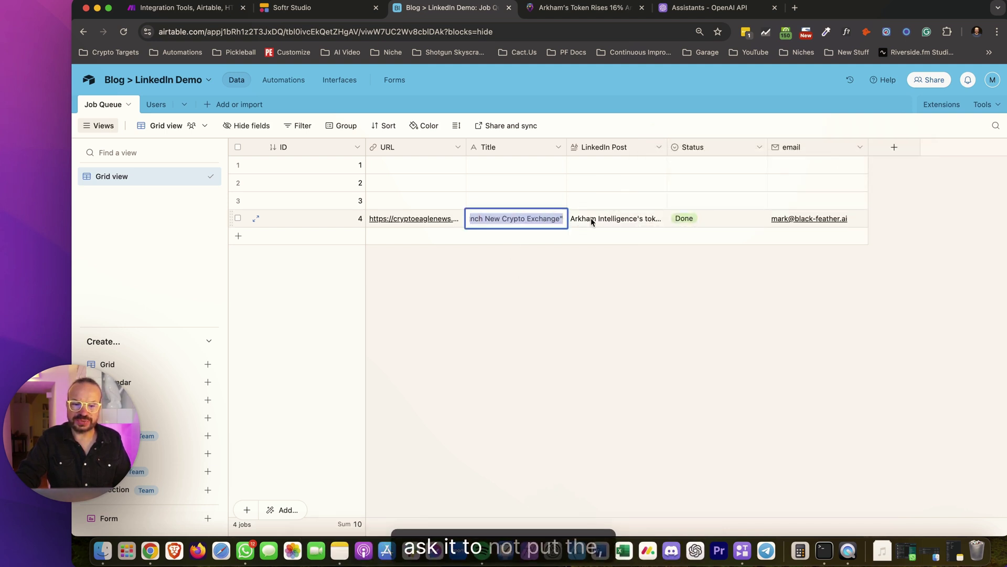
pyautogui.press('Right')
pyautogui.tripleClick(513, 220)
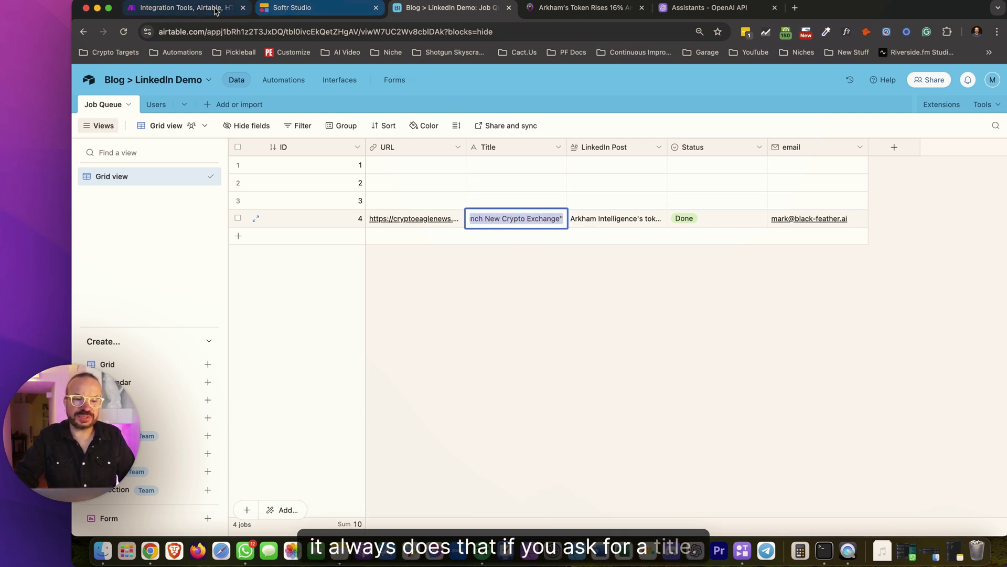
# Append 'Please do not include quotation marks in the name of the title. e.g.' to the title prompt
pyautogui.click(179, 8)
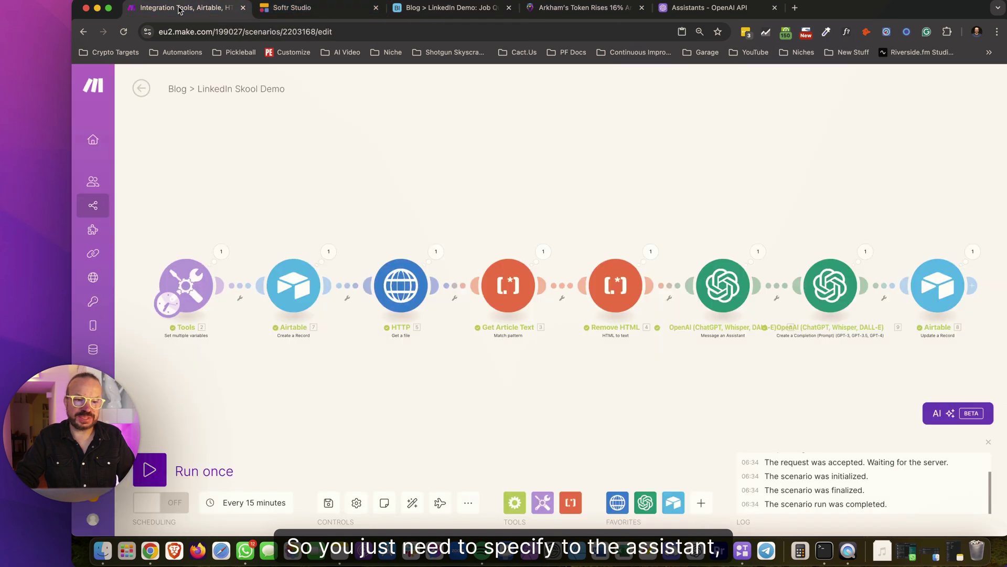
pyautogui.click(826, 276)
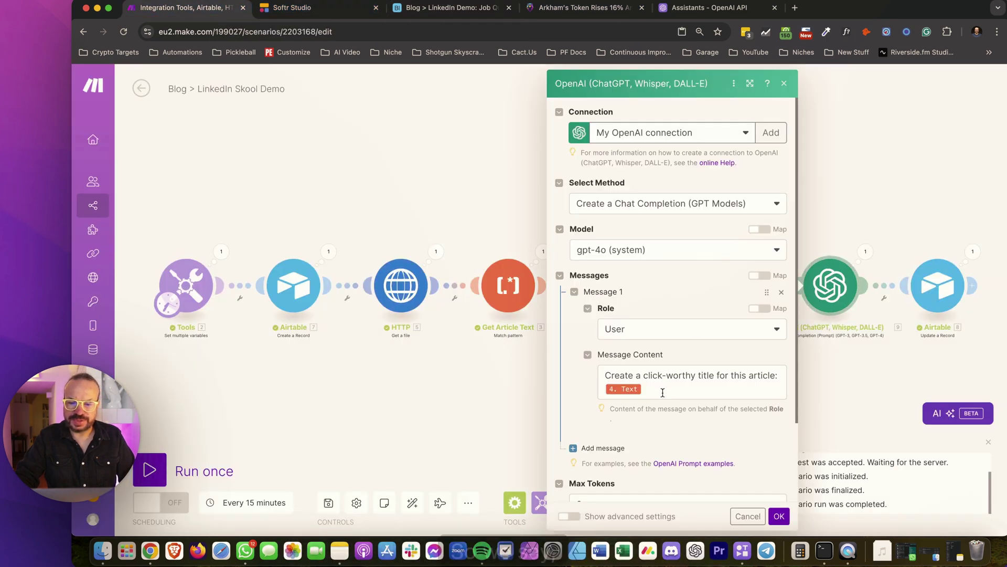
pyautogui.click(661, 390)
pyautogui.press('Return')
pyautogui.press('Return')
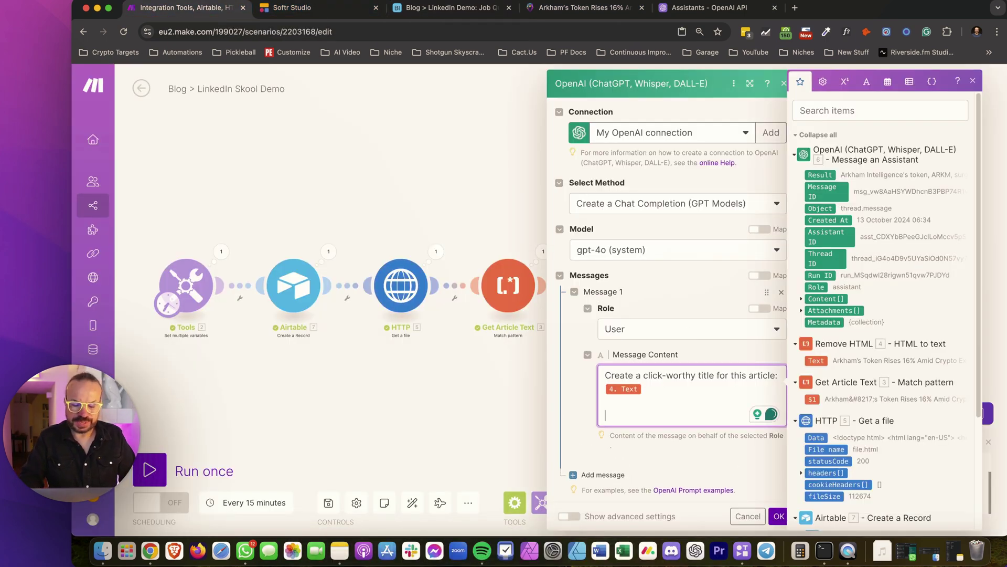
pyautogui.write('Please do not include quotation marks in t')
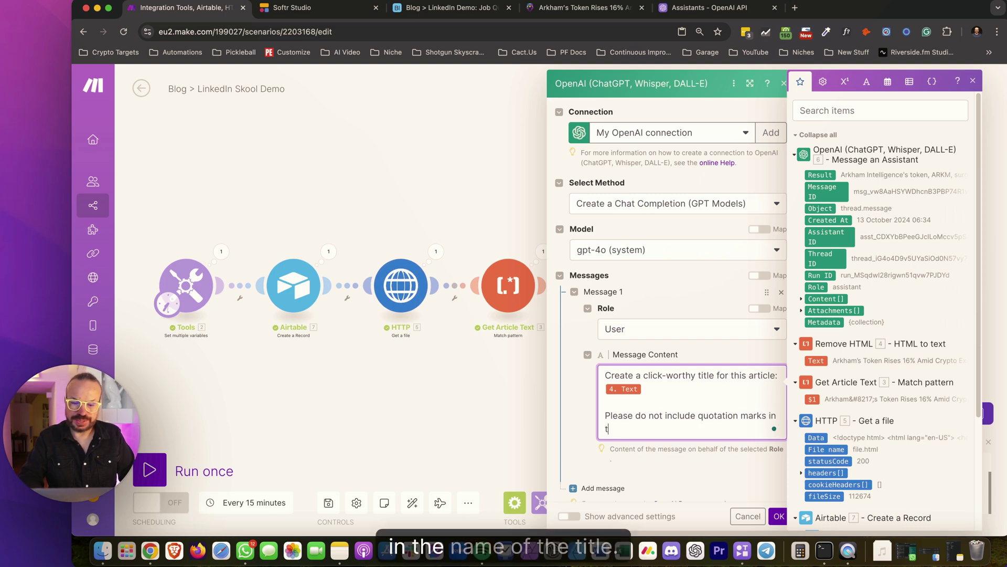
pyautogui.write('he name of the titl')
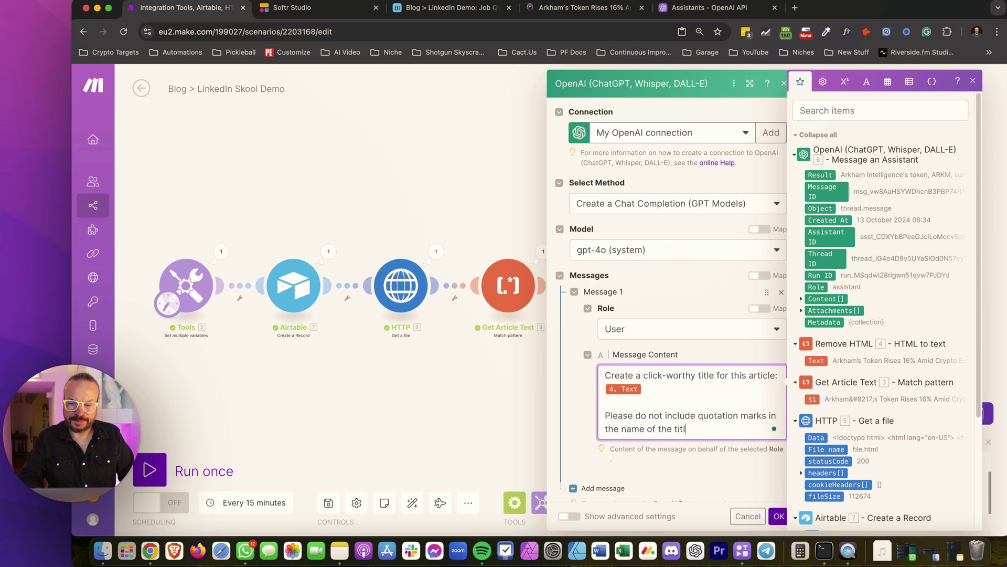
pyautogui.write('e. e.')
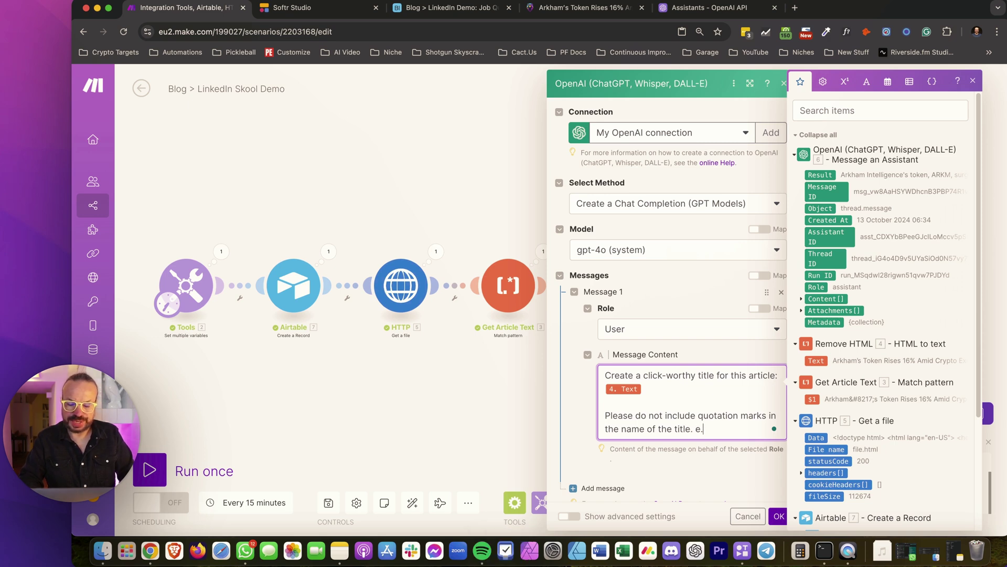
pyautogui.write('g.')
pyautogui.press('Return')
pyautogui.press('Return')
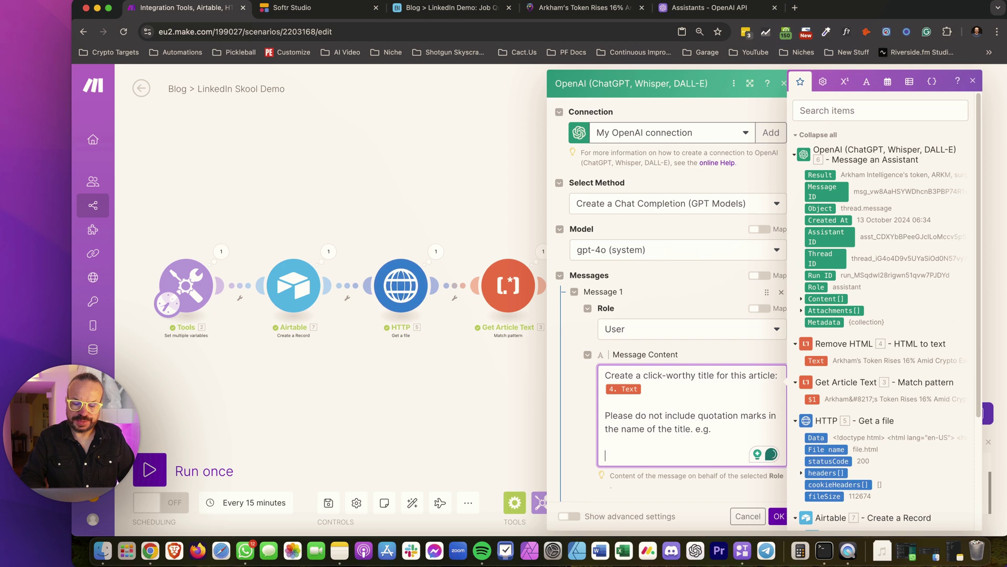
# Add a format line with an unquoted example title and a quoted 'Not like this:' example
pyautogui.write('Give the name')
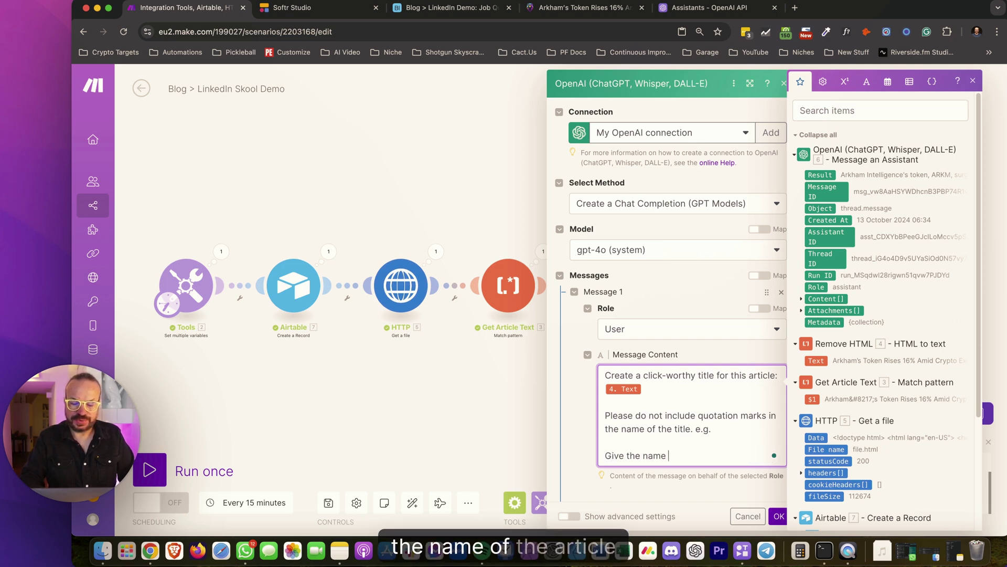
pyautogui.write(' of the article in the follo')
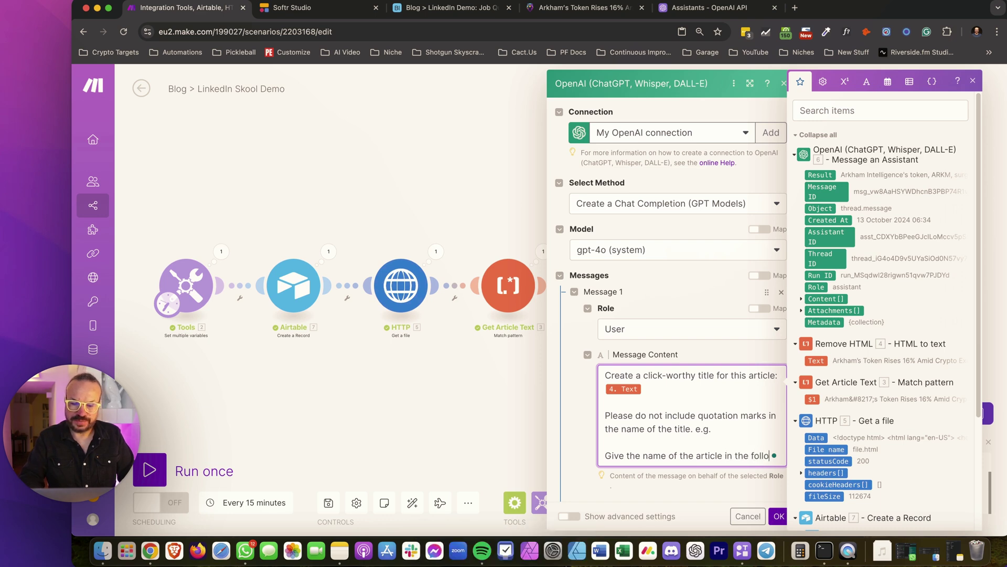
pyautogui.write('wing ')
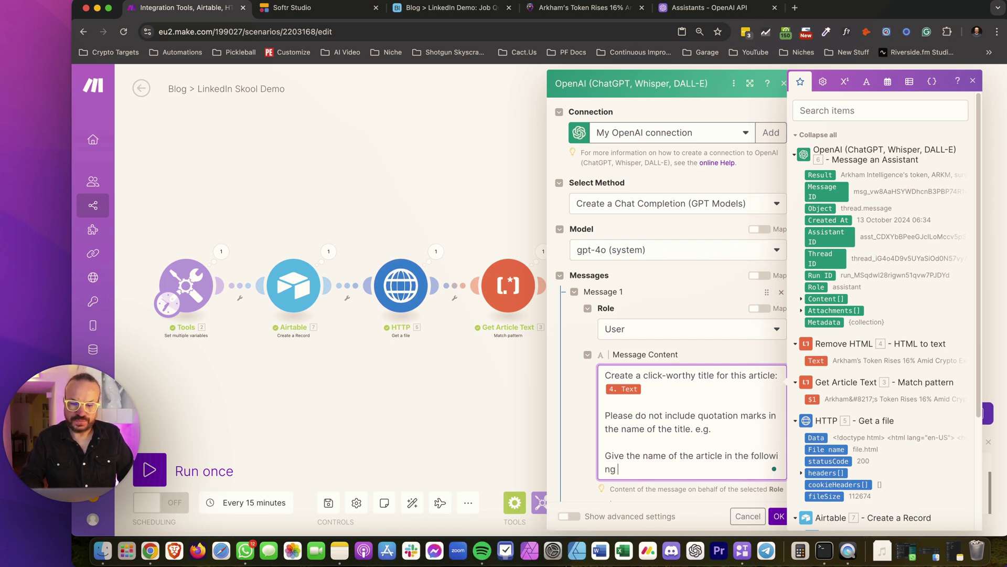
pyautogui.write('format')
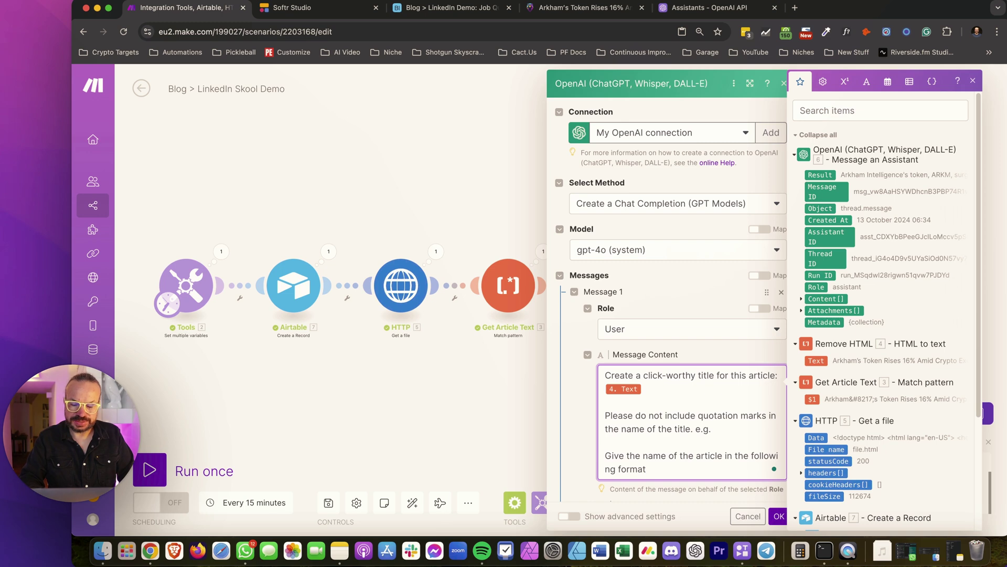
pyautogui.write(':')
pyautogui.press('Return')
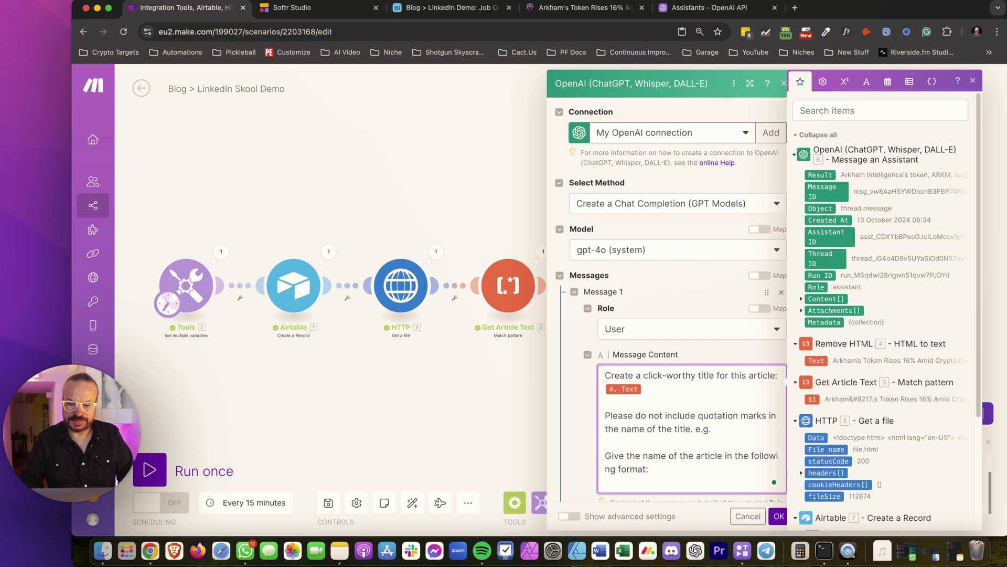
pyautogui.press('super+v')
pyautogui.press('Up')
pyautogui.press('Up')
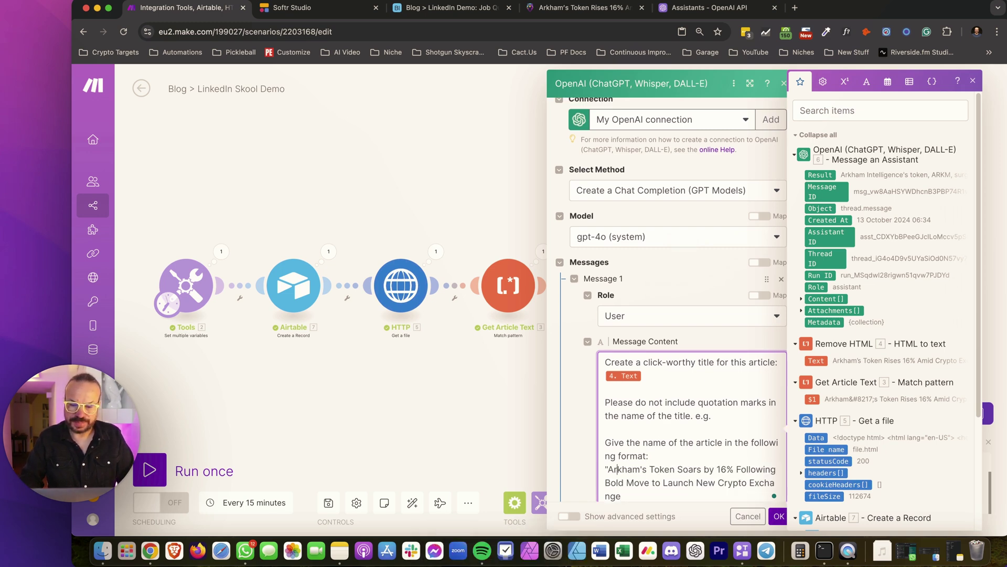
pyautogui.press('BackSpace')
pyautogui.press('super+Down')
pyautogui.press('Return')
pyautogui.press('Return')
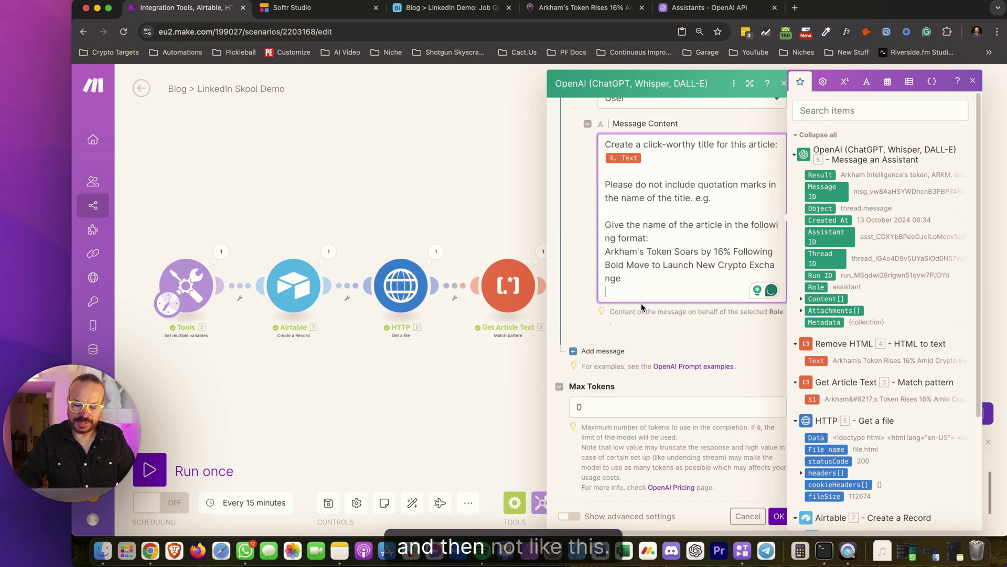
pyautogui.write('Not like this:')
pyautogui.press('Return')
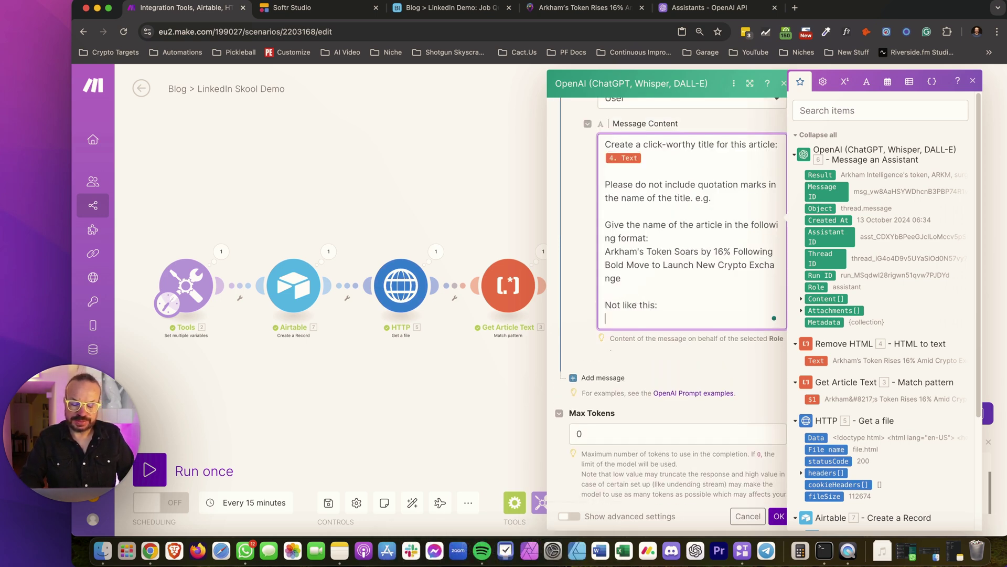
pyautogui.press('super+v')
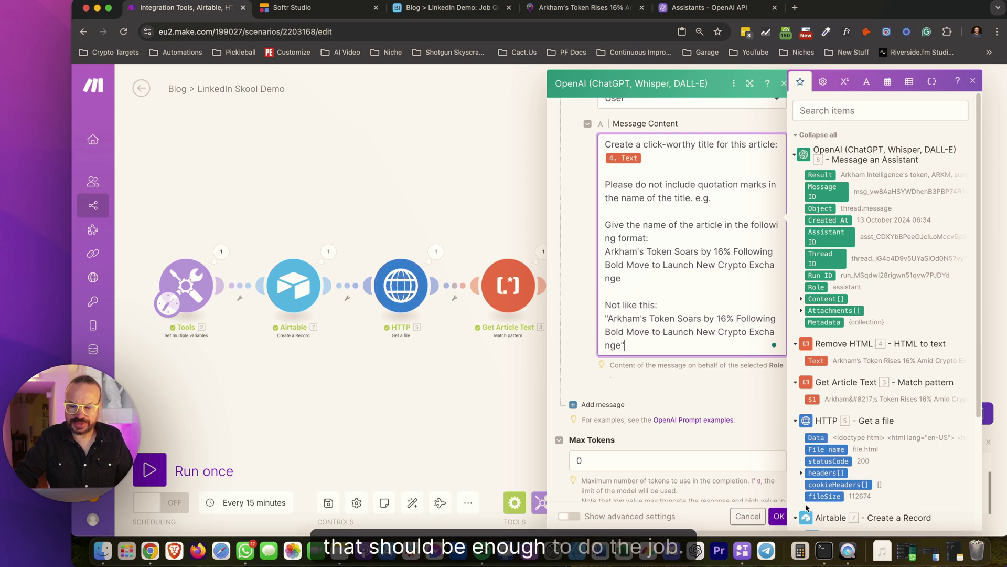
pyautogui.click(780, 515)
pyautogui.click(151, 468)
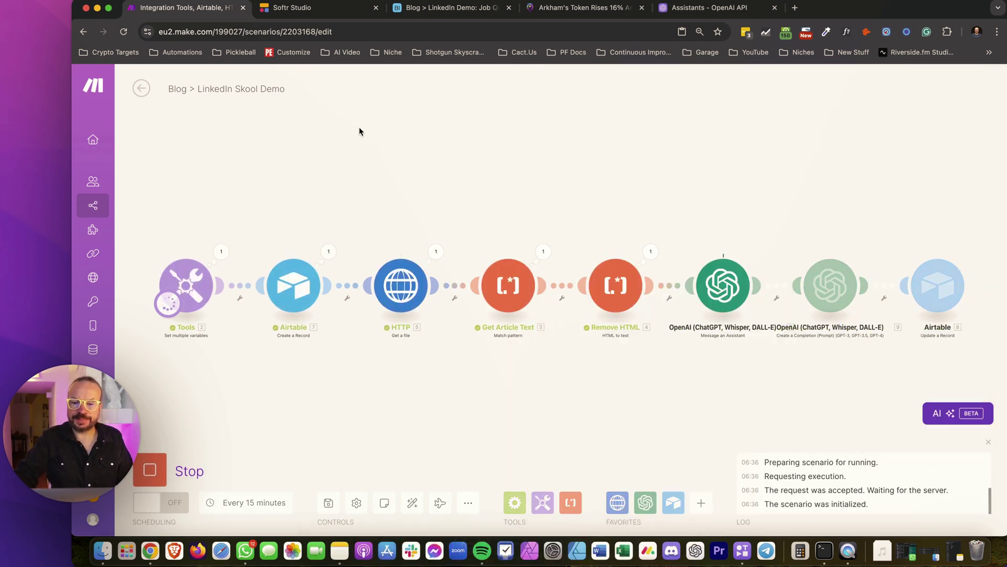
pyautogui.click(443, 11)
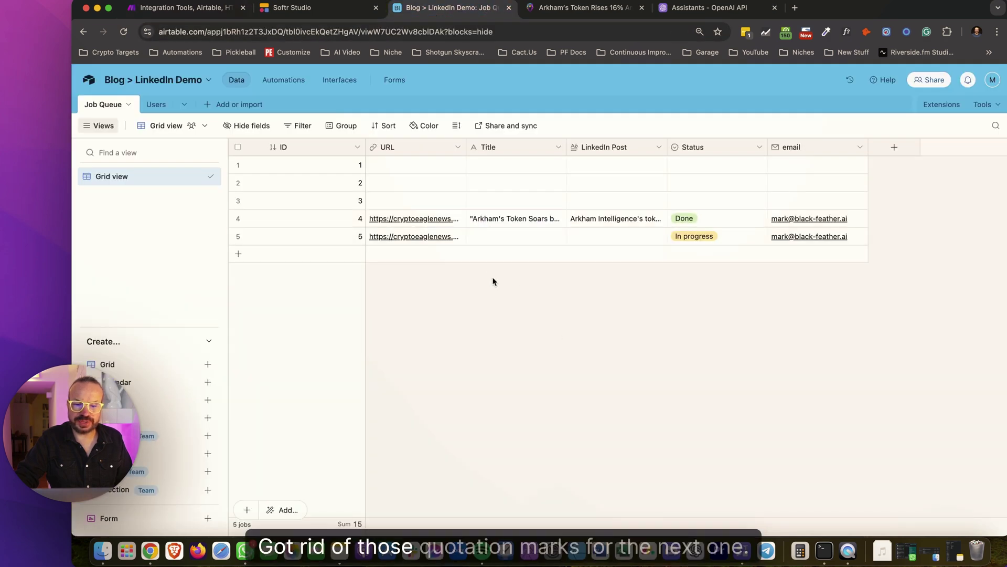
pyautogui.click(238, 164)
pyautogui.click(238, 182)
pyautogui.rightClick(240, 200)
pyautogui.click(292, 240)
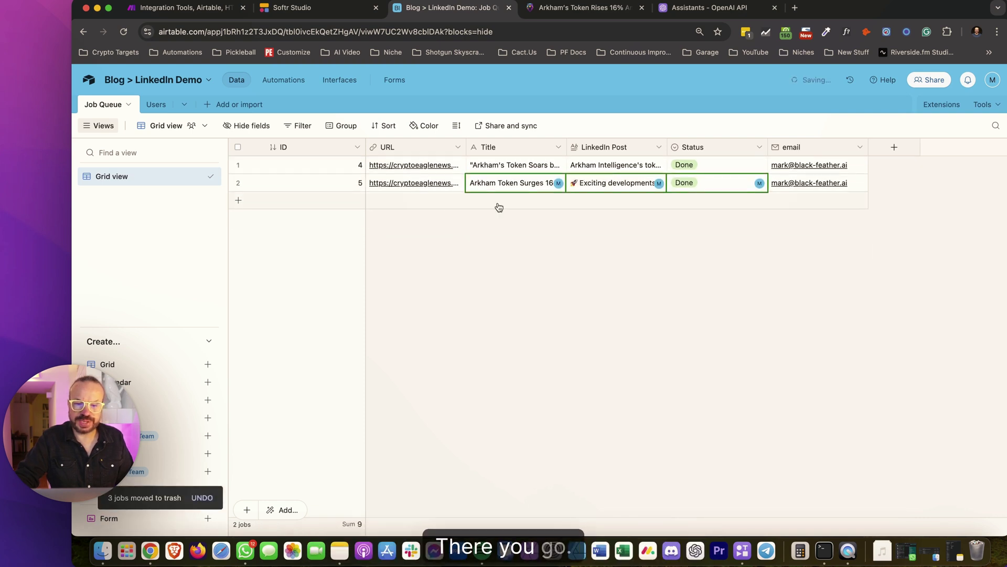
pyautogui.click(637, 189)
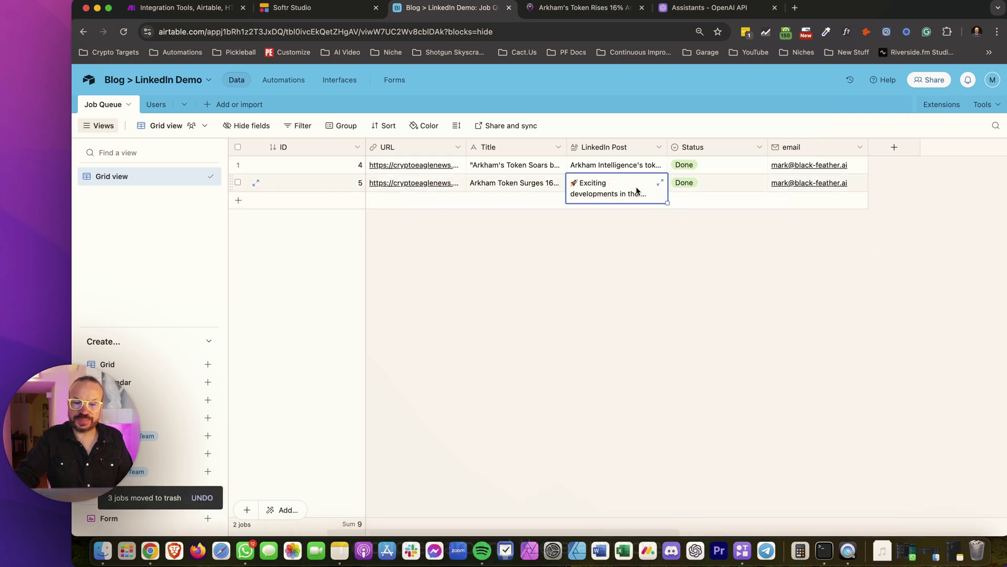
pyautogui.click(619, 193)
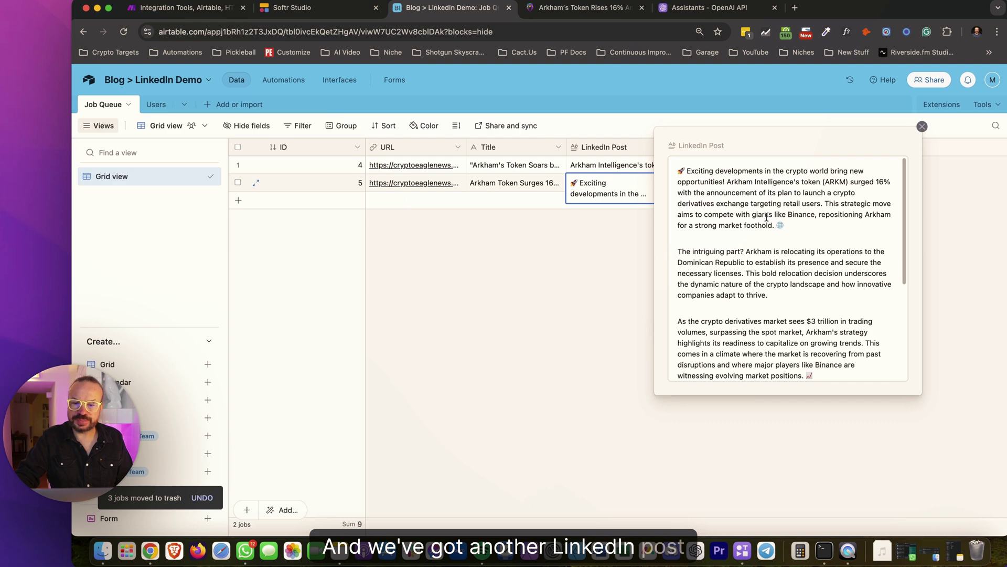
pyautogui.scroll(-5, 789, 241)
pyautogui.click(585, 316)
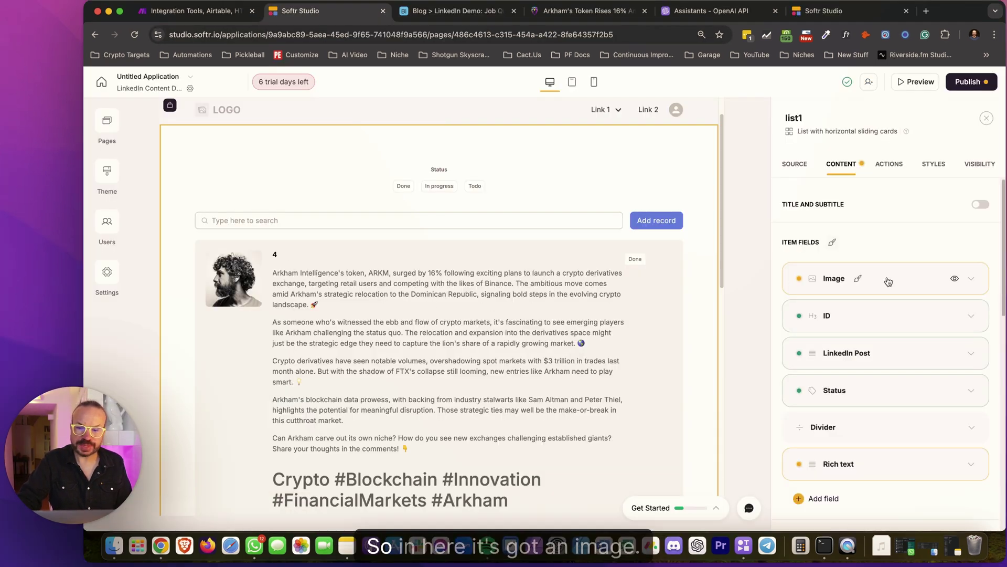
# Hide the card image and use Title instead of ID as the card heading
pyautogui.click(955, 279)
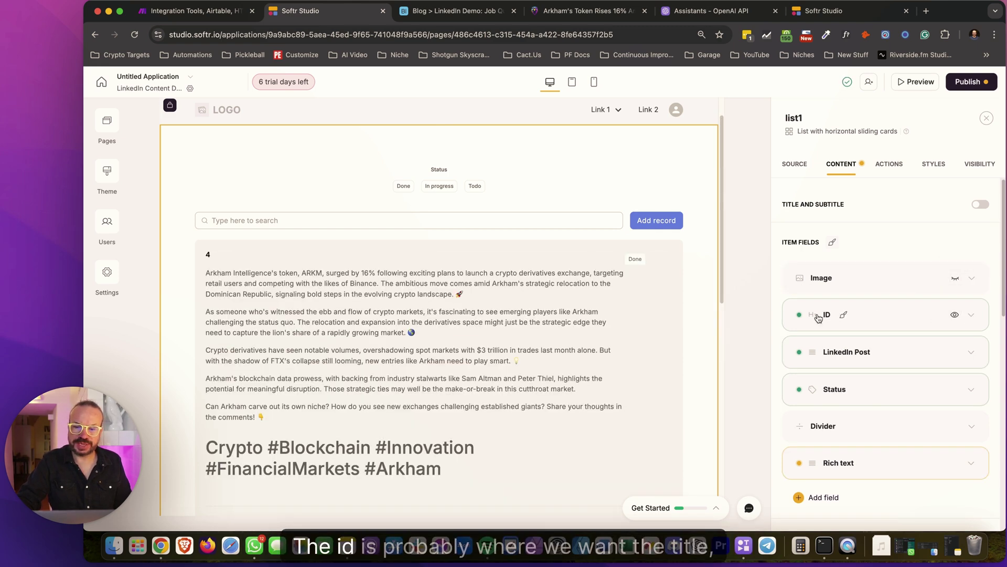
pyautogui.click(971, 315)
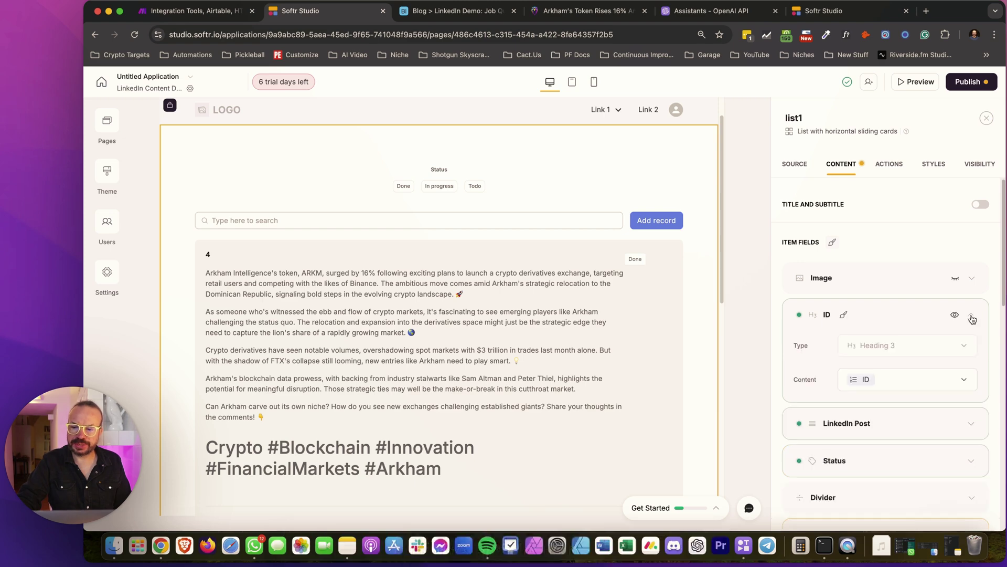
pyautogui.click(904, 383)
pyautogui.click(892, 330)
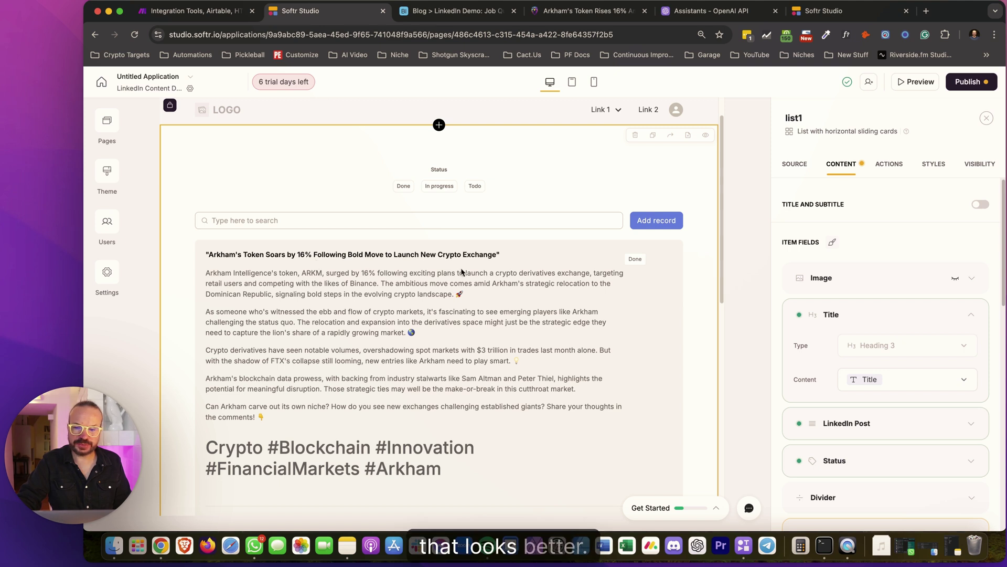
pyautogui.click(971, 314)
# Hide the LinkedIn Post field on the list cards
pyautogui.click(973, 352)
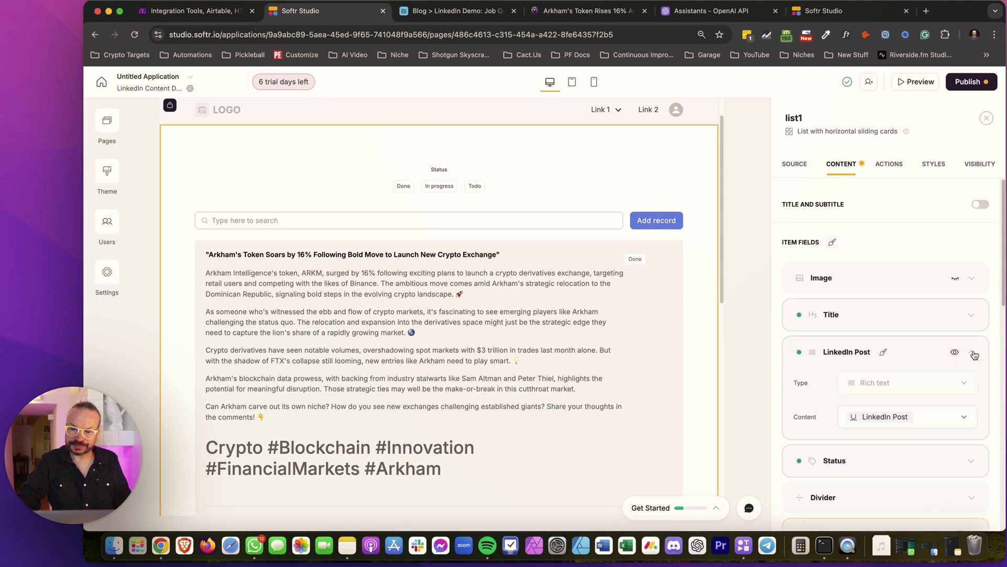
pyautogui.scroll(-1, 934, 367)
pyautogui.scroll(-5, 519, 401)
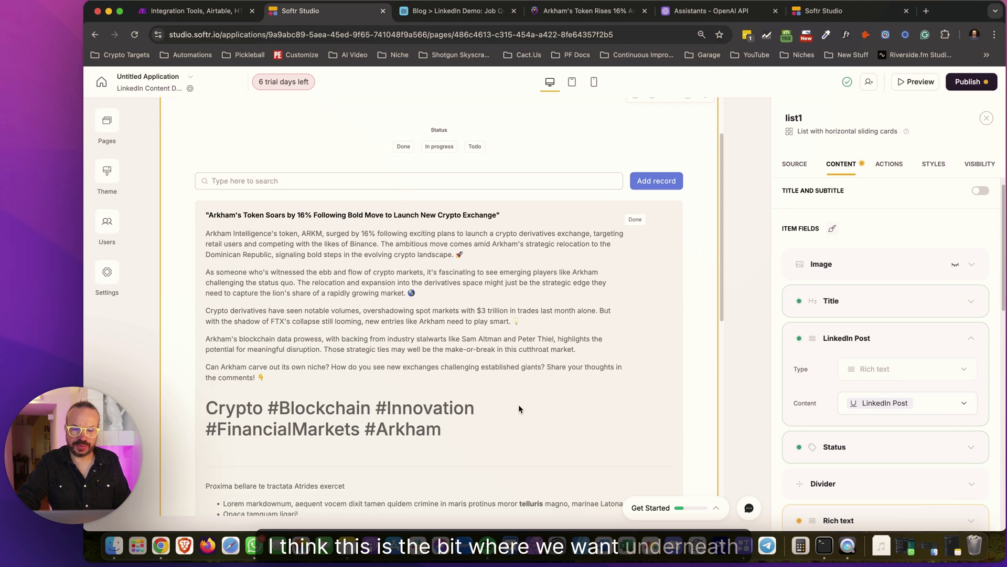
pyautogui.scroll(1, 928, 375)
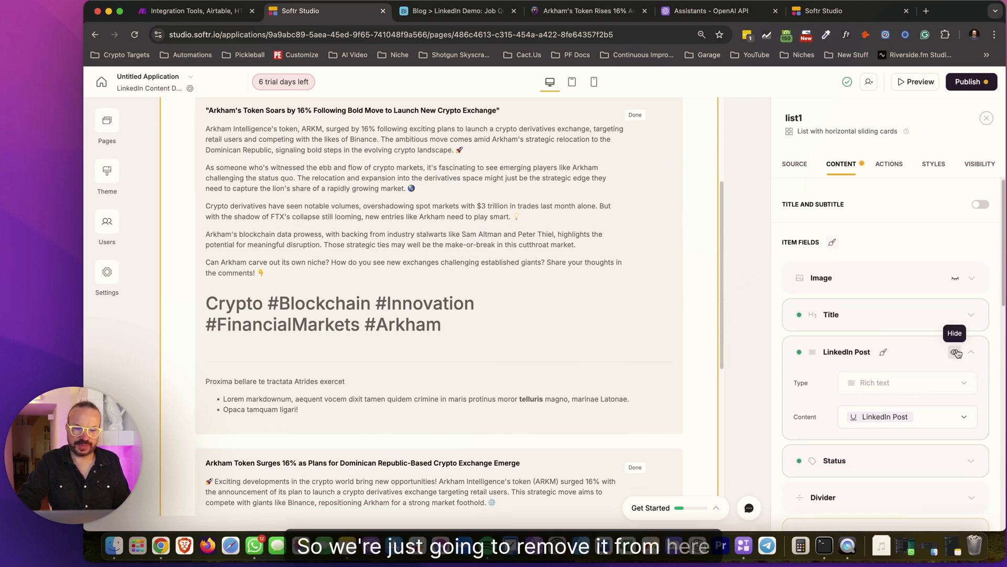
pyautogui.click(955, 352)
pyautogui.scroll(-3, 945, 393)
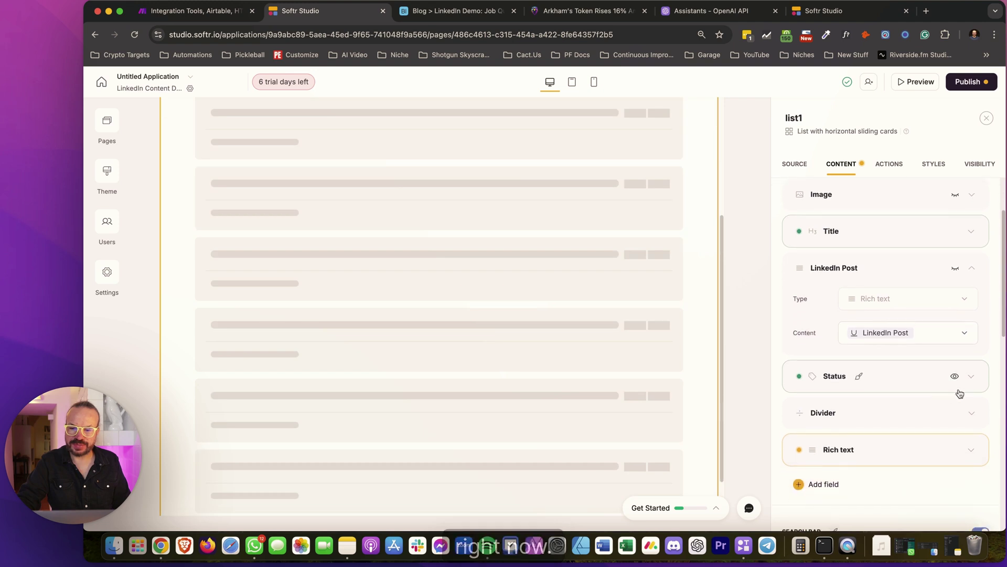
# Colour Status tags 'As defined in data source' and check the Status field colours in Airtable
pyautogui.click(974, 376)
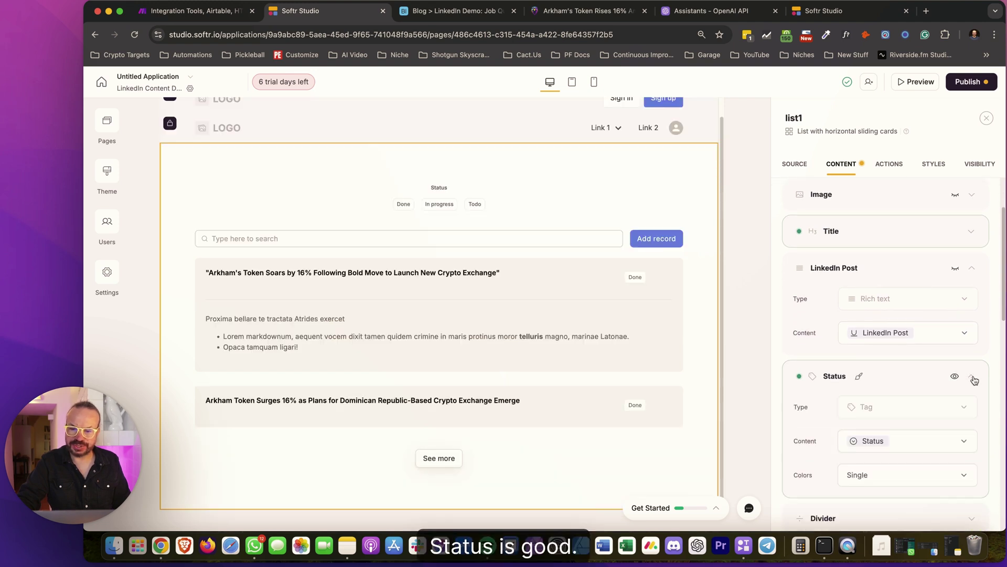
pyautogui.scroll(-2, 871, 345)
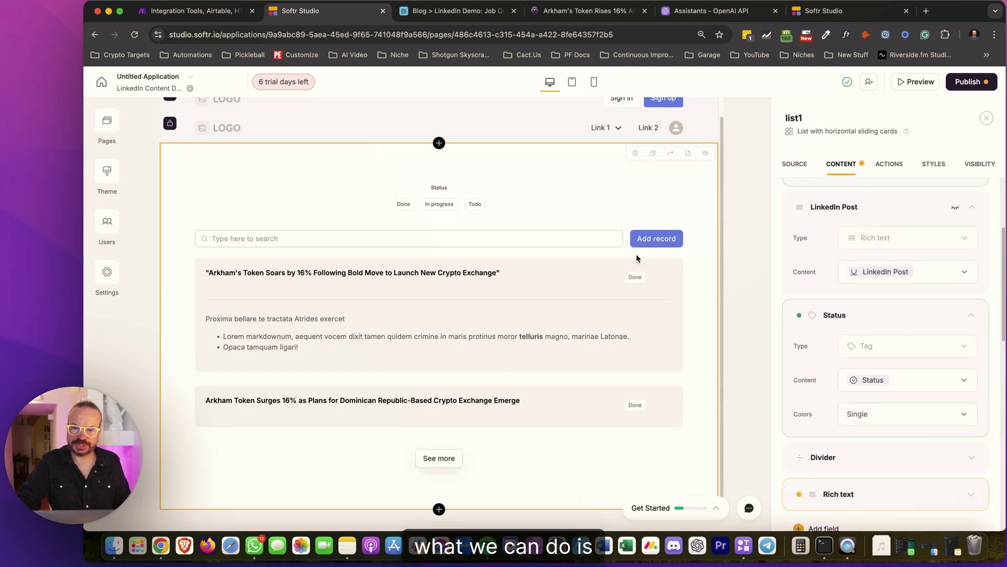
pyautogui.click(905, 414)
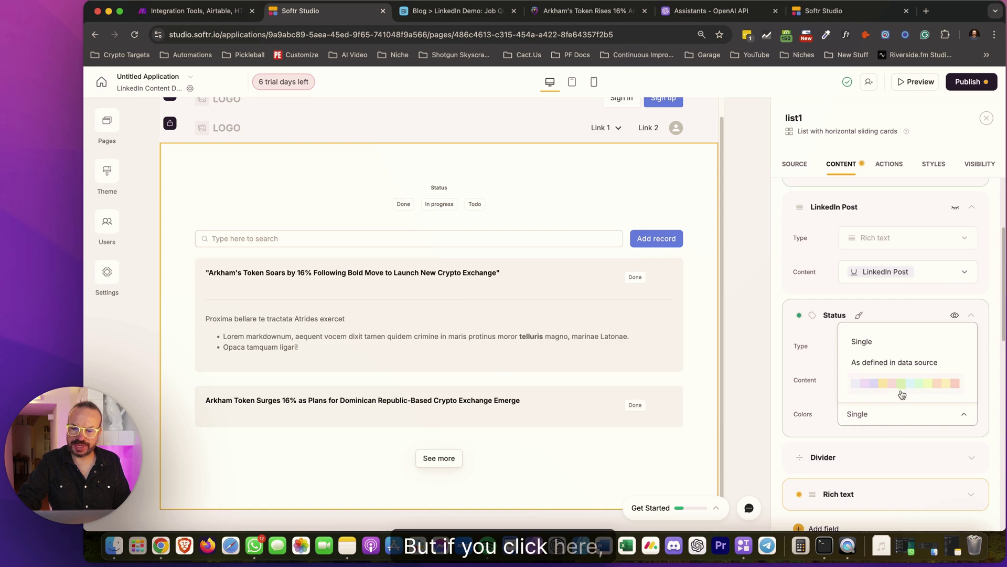
pyautogui.click(875, 362)
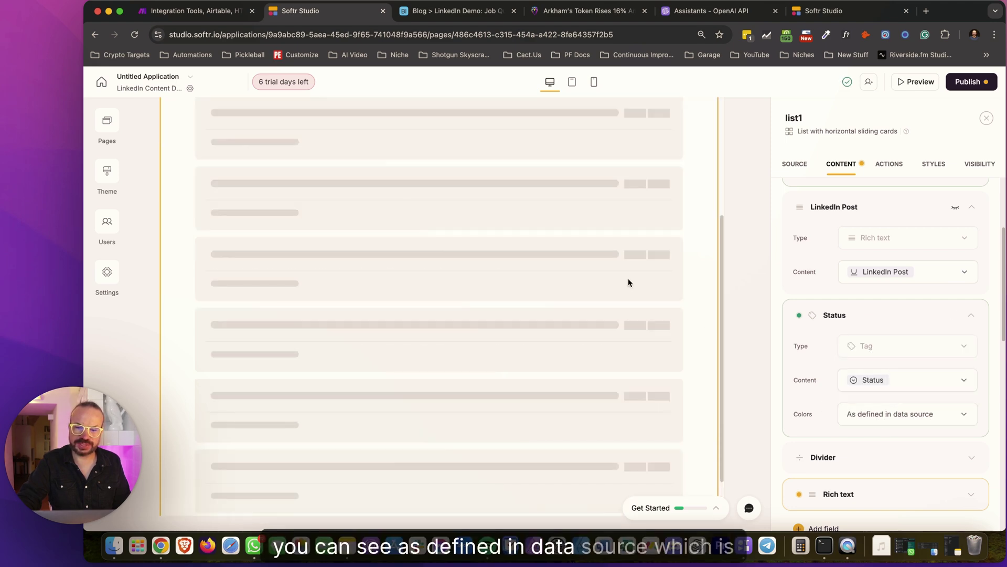
pyautogui.click(429, 14)
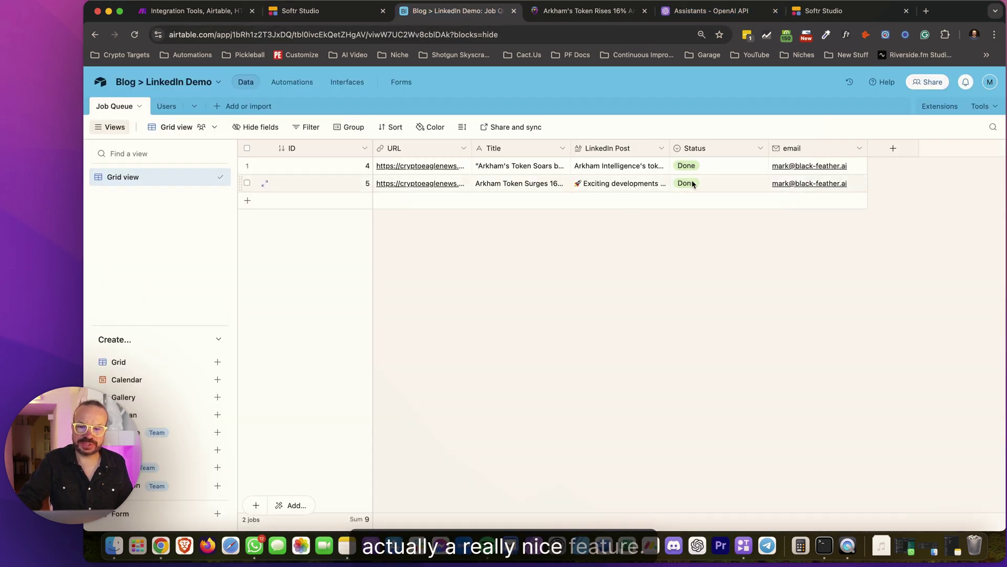
pyautogui.click(759, 148)
pyautogui.click(733, 168)
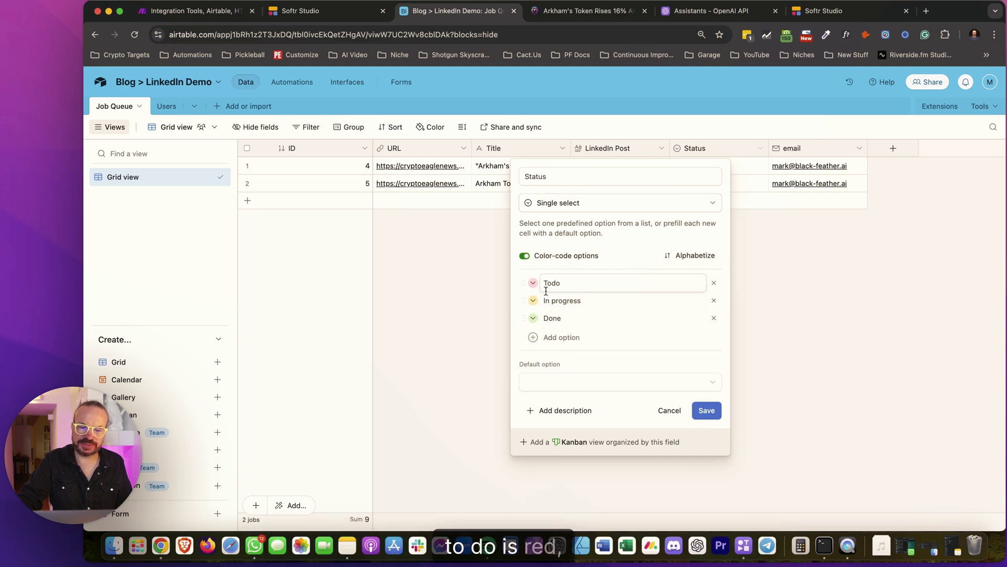
pyautogui.click(670, 410)
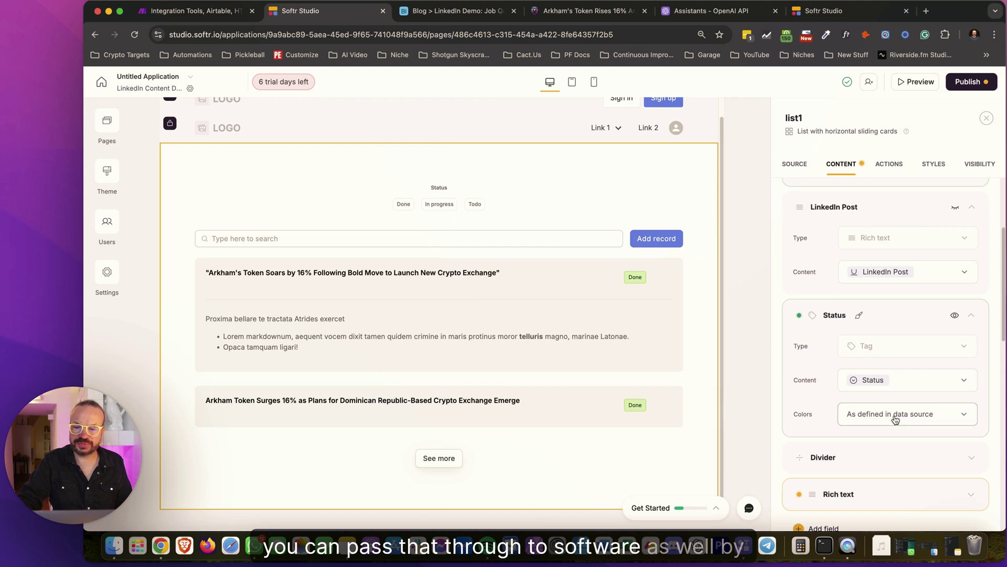
pyautogui.scroll(-3, 865, 417)
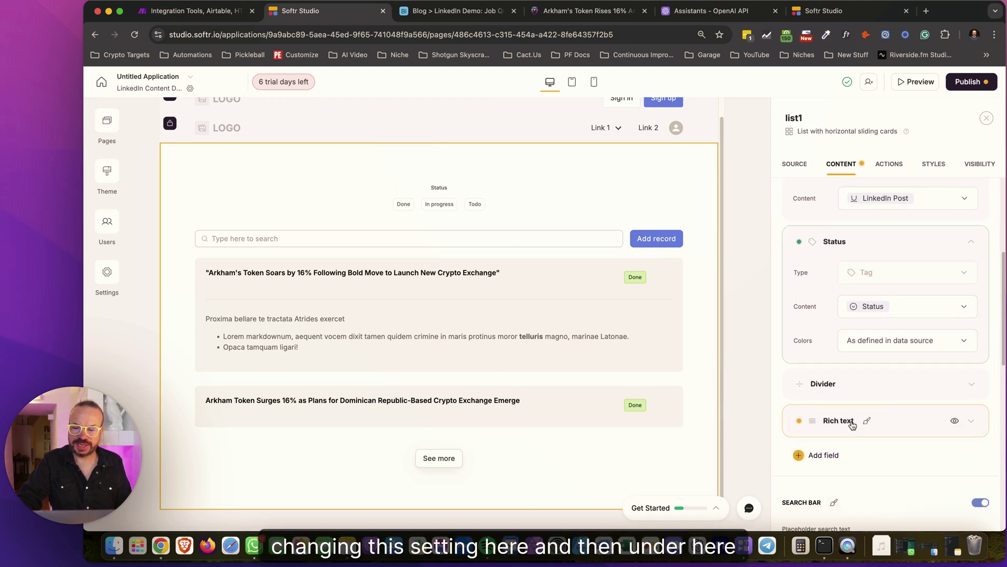
# Set the Rich text item field's content to LinkedIn Post, then glance at the Airtable table
pyautogui.click(972, 422)
pyautogui.scroll(-3, 940, 418)
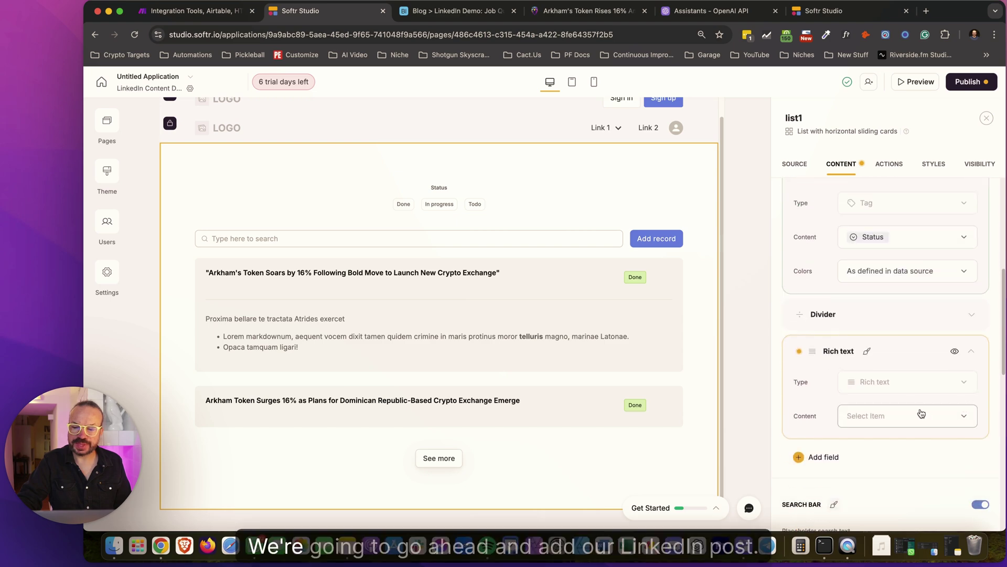
pyautogui.click(870, 419)
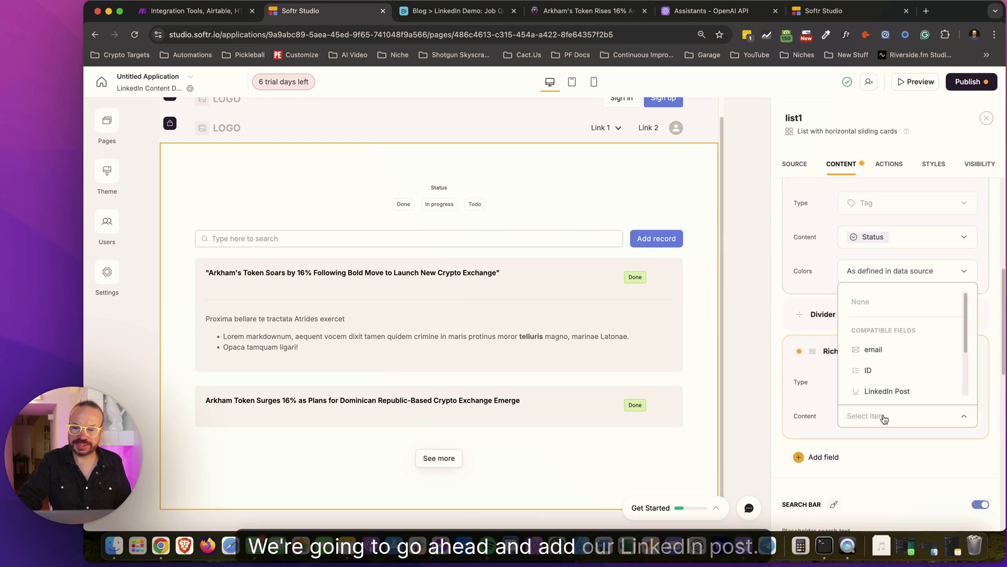
pyautogui.click(886, 391)
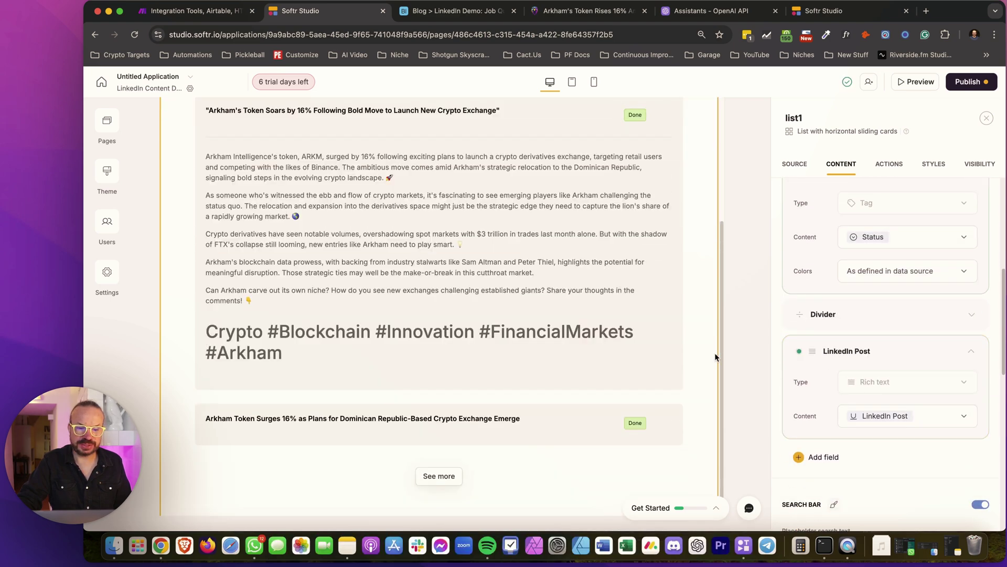
pyautogui.scroll(2, 593, 336)
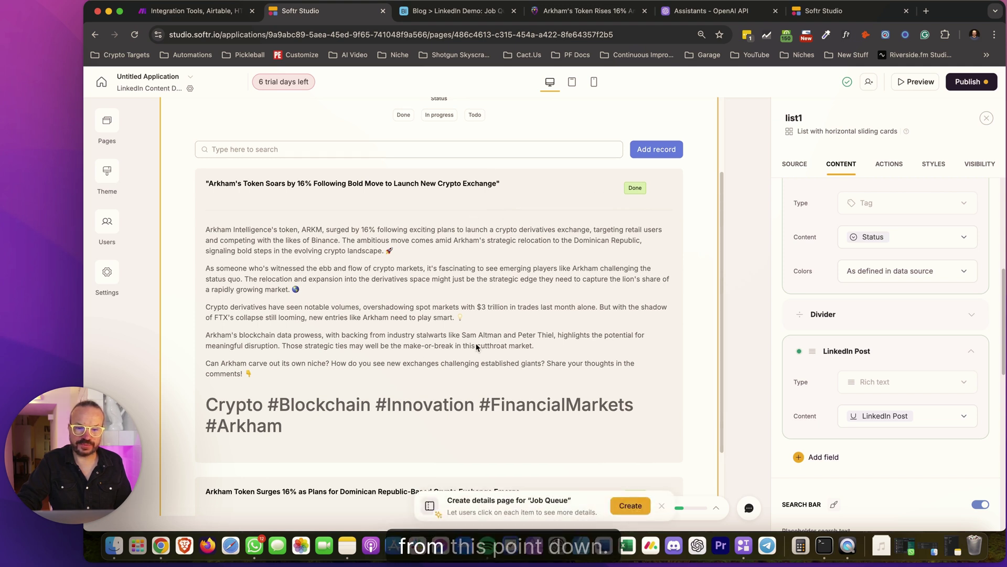
pyautogui.scroll(5, 923, 412)
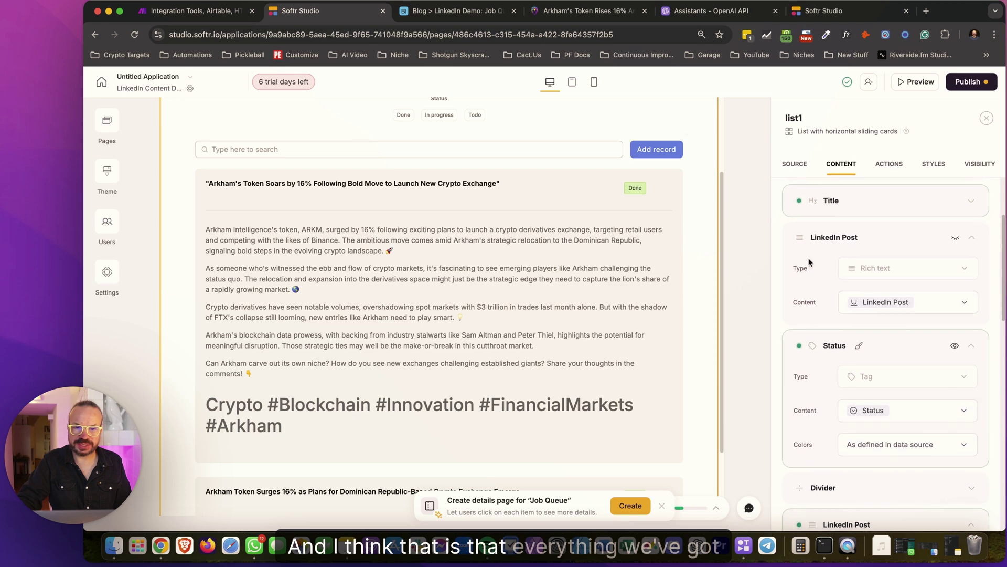
pyautogui.click(450, 11)
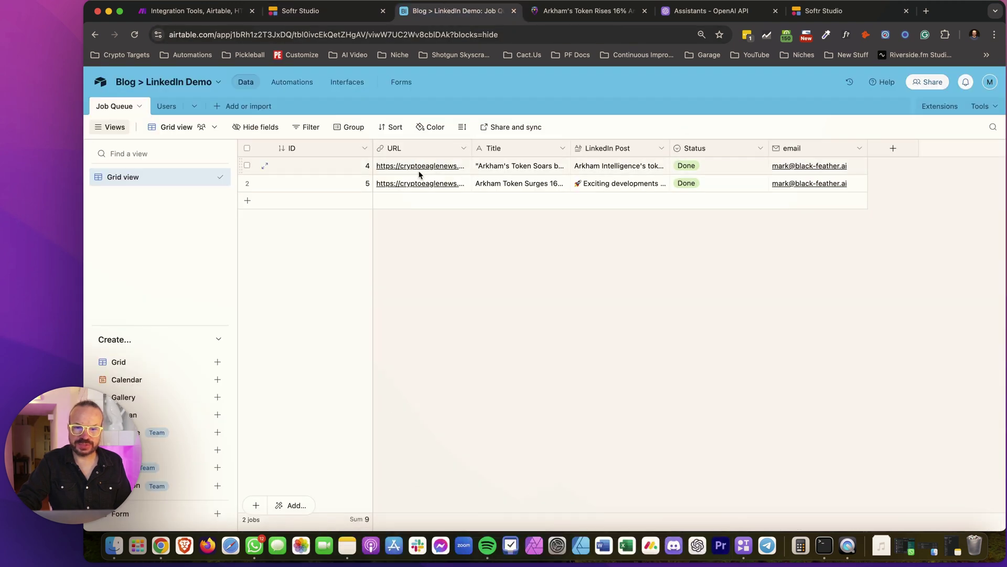
pyautogui.click(344, 14)
pyautogui.scroll(-3, 901, 344)
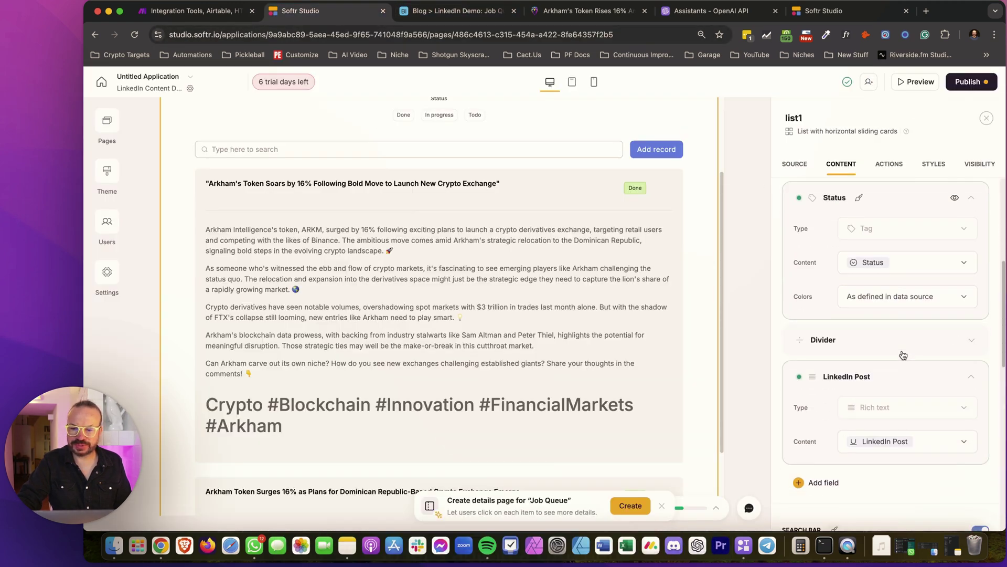
# Add a Url field to the cards linked to the URL column, labelled 'Blog URL'
pyautogui.scroll(-2, 892, 409)
pyautogui.click(833, 419)
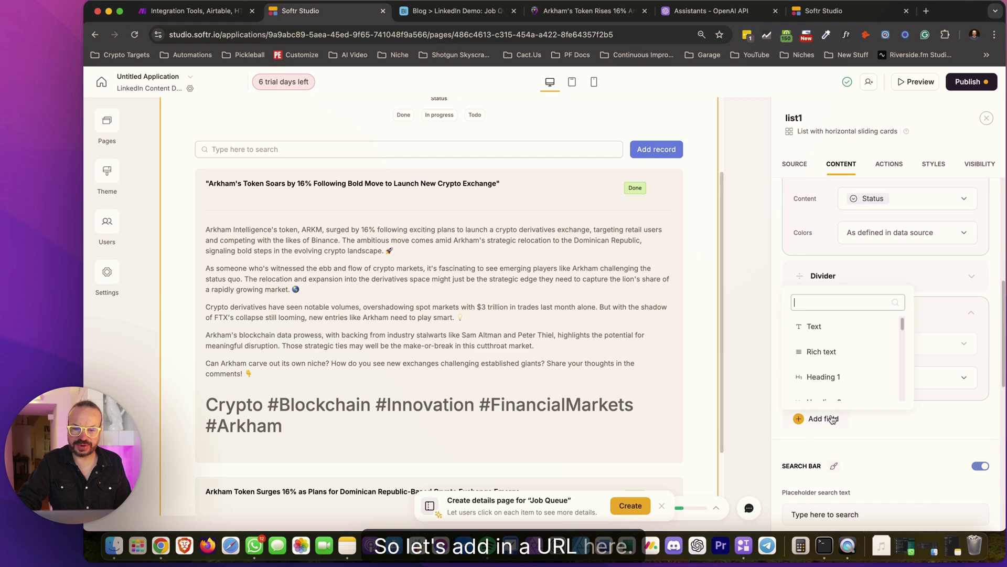
pyautogui.write('url')
pyautogui.click(818, 386)
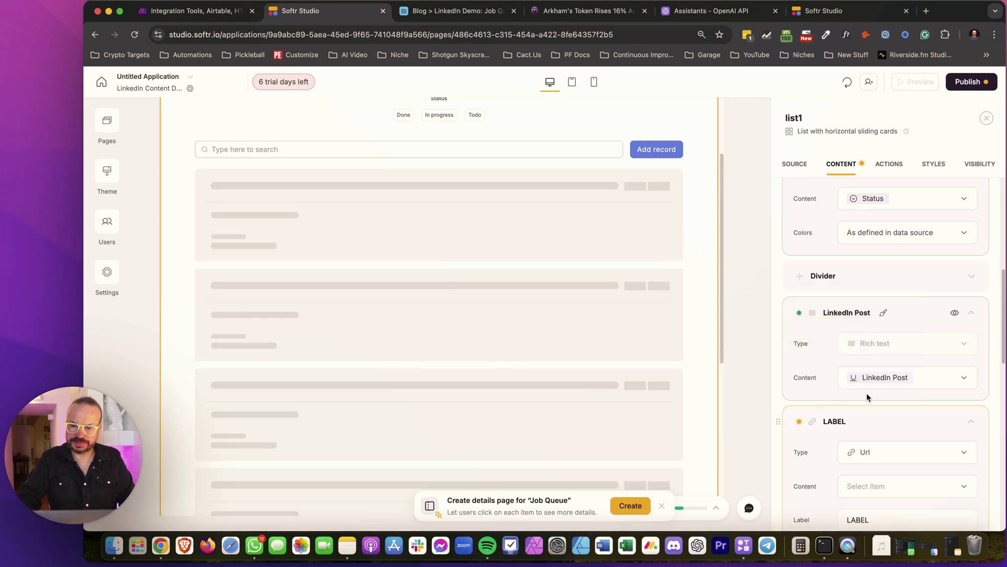
pyautogui.scroll(-3, 890, 340)
pyautogui.click(891, 323)
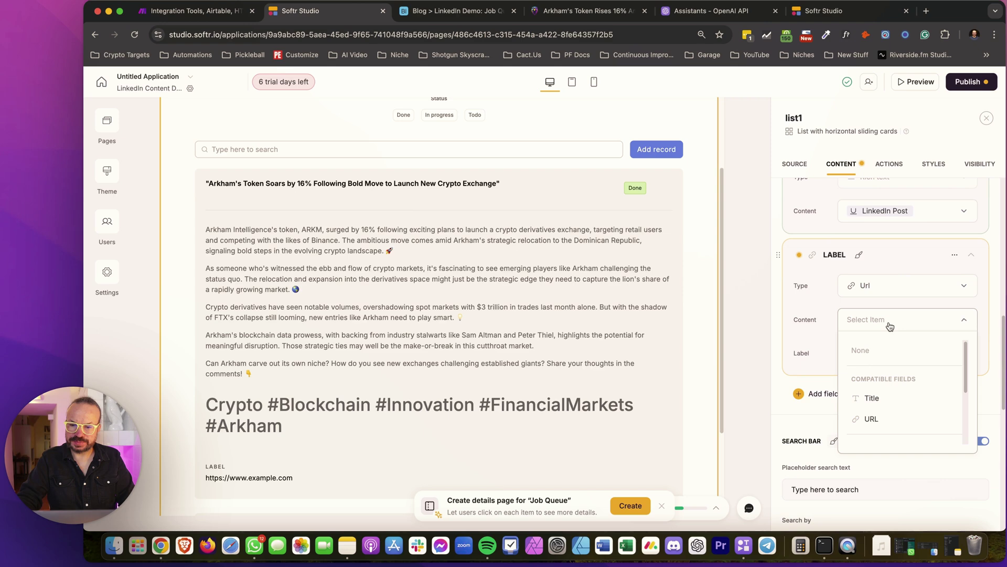
pyautogui.click(895, 418)
pyautogui.doubleClick(874, 354)
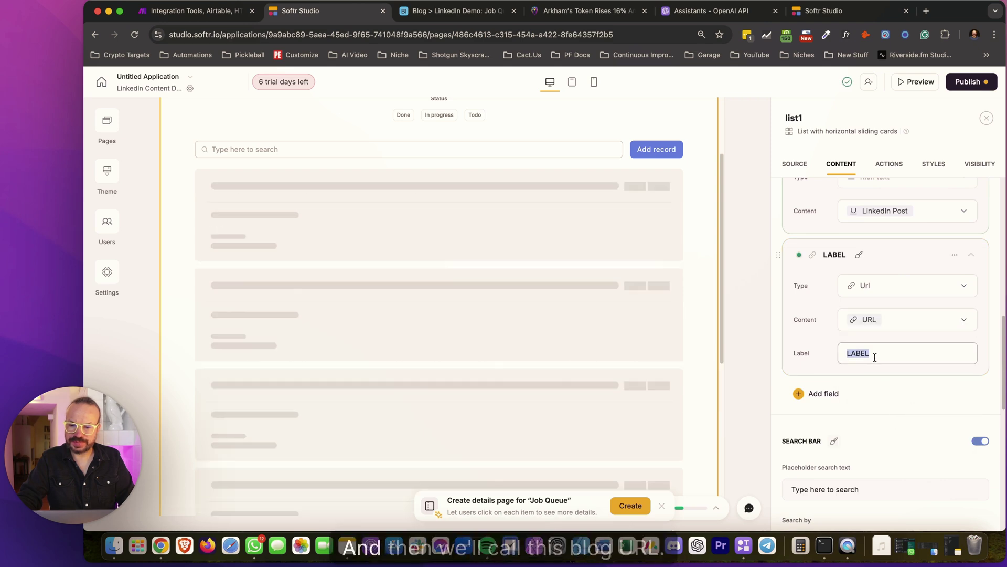
pyautogui.write('Blog URL')
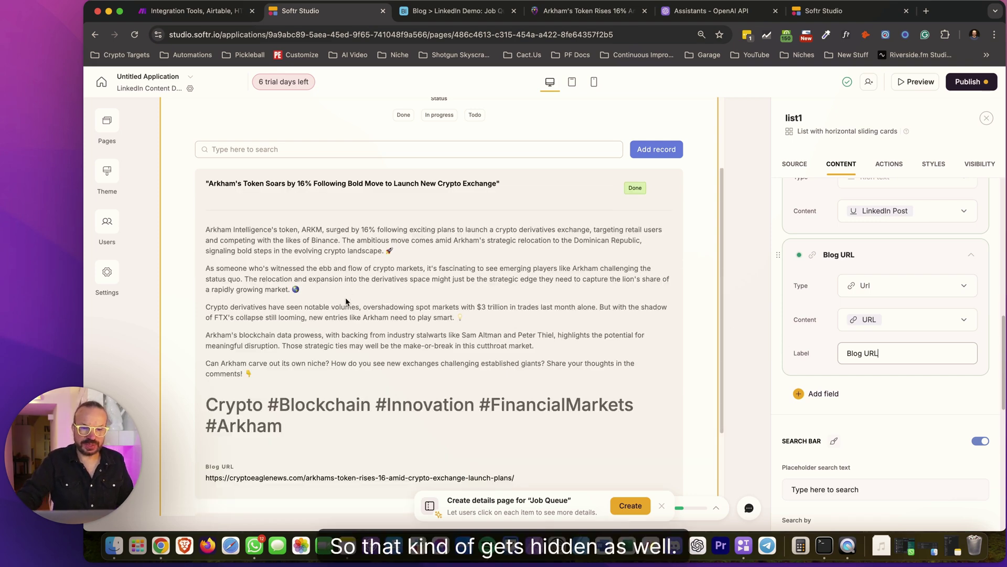
pyautogui.click(349, 434)
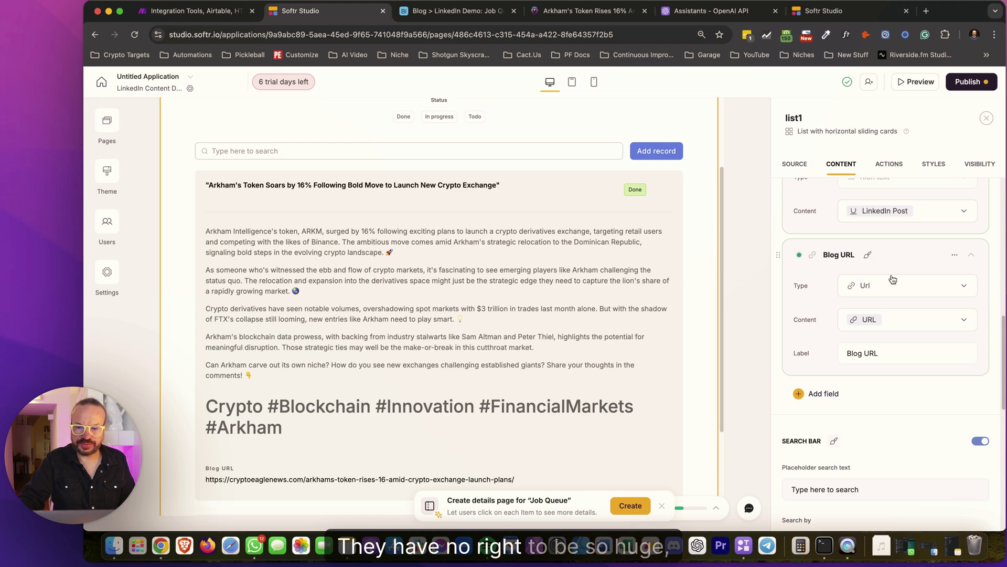
# Dismiss the 'Create details page for Job Queue' suggestion
pyautogui.scroll(-2, 794, 329)
pyautogui.scroll(8, 837, 276)
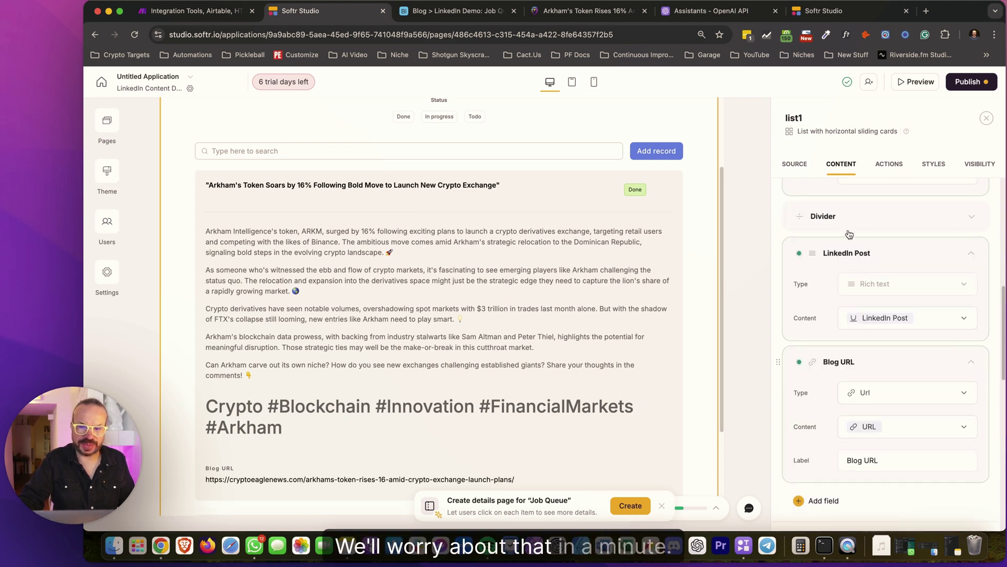
pyautogui.click(662, 508)
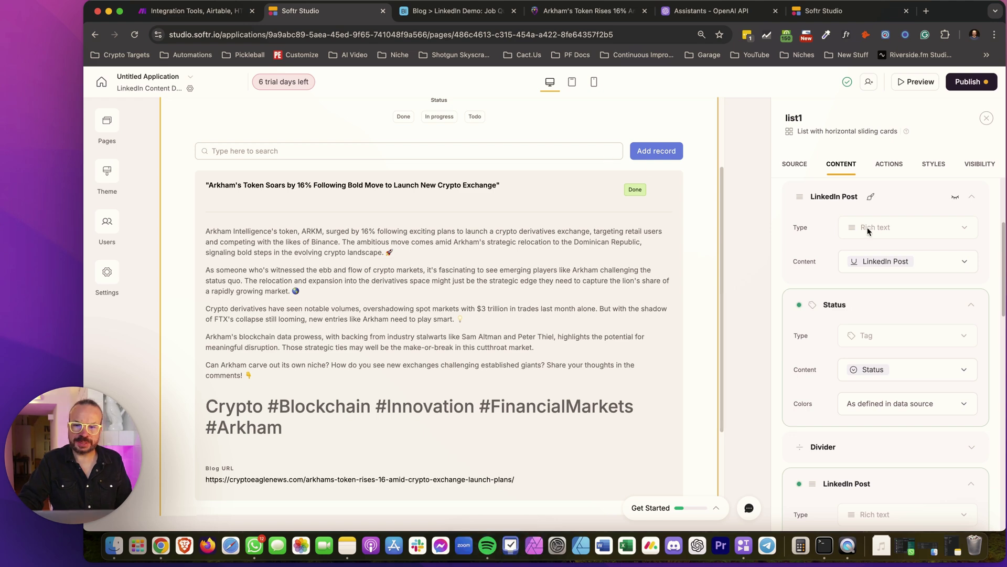
pyautogui.scroll(5, 850, 207)
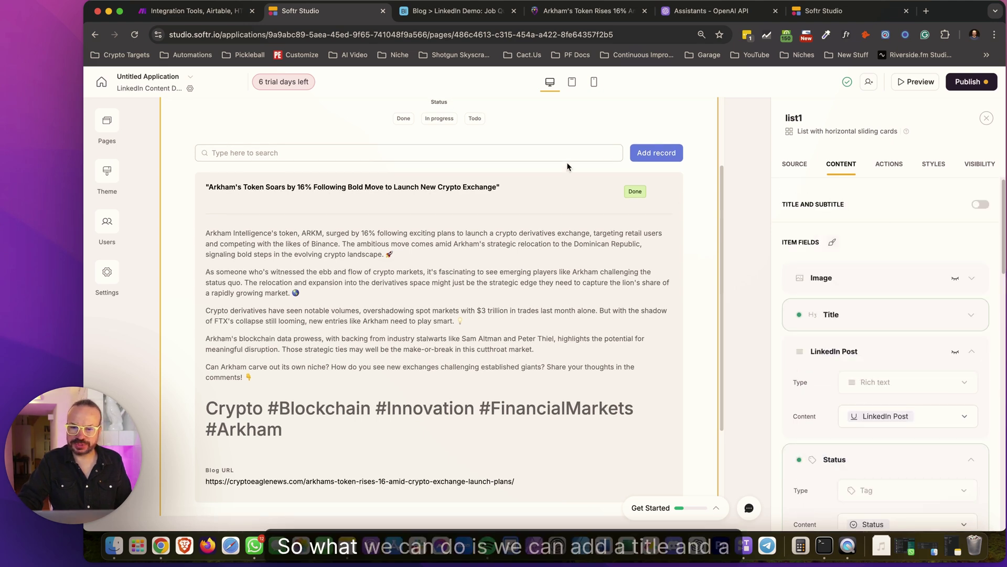
# Turn on the list title and set it to 'LinkedIn Content Dashboard'
pyautogui.click(980, 205)
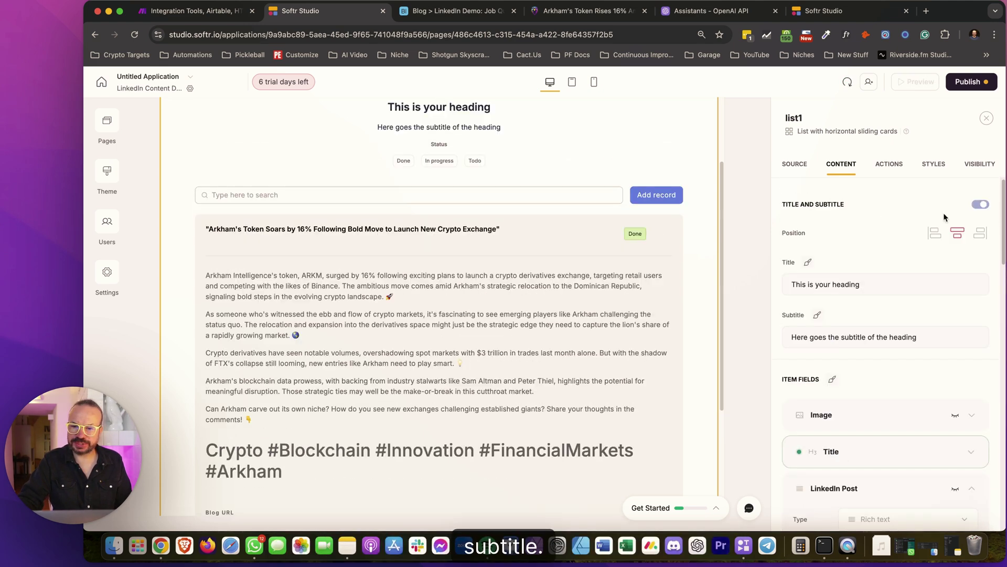
pyautogui.tripleClick(841, 277)
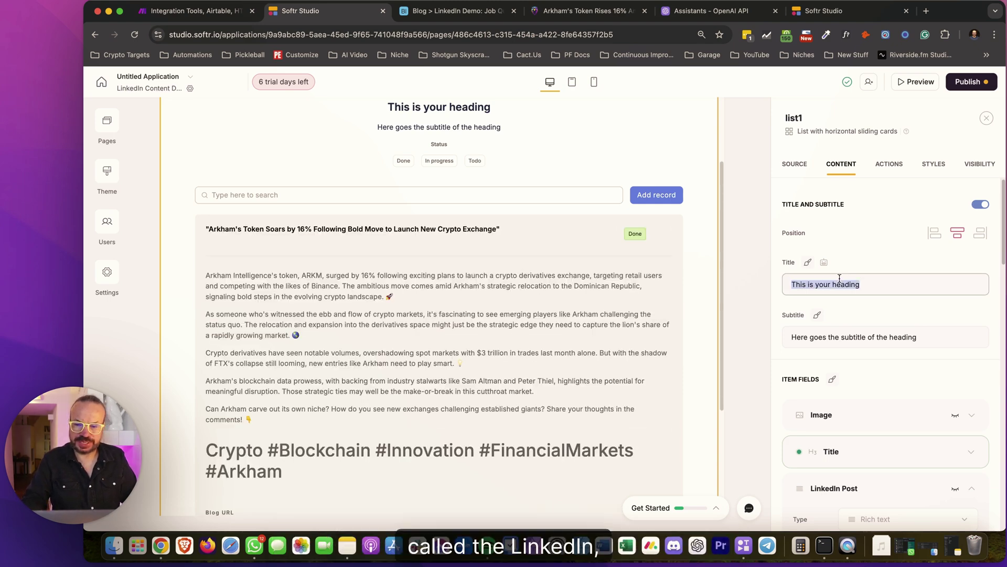
pyautogui.write('LinkedIn ')
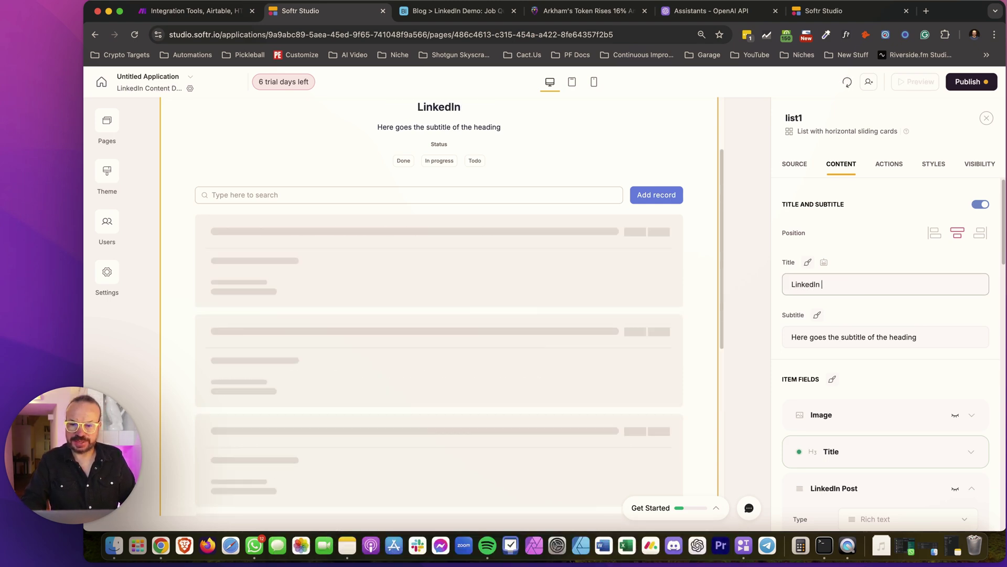
pyautogui.write('Content')
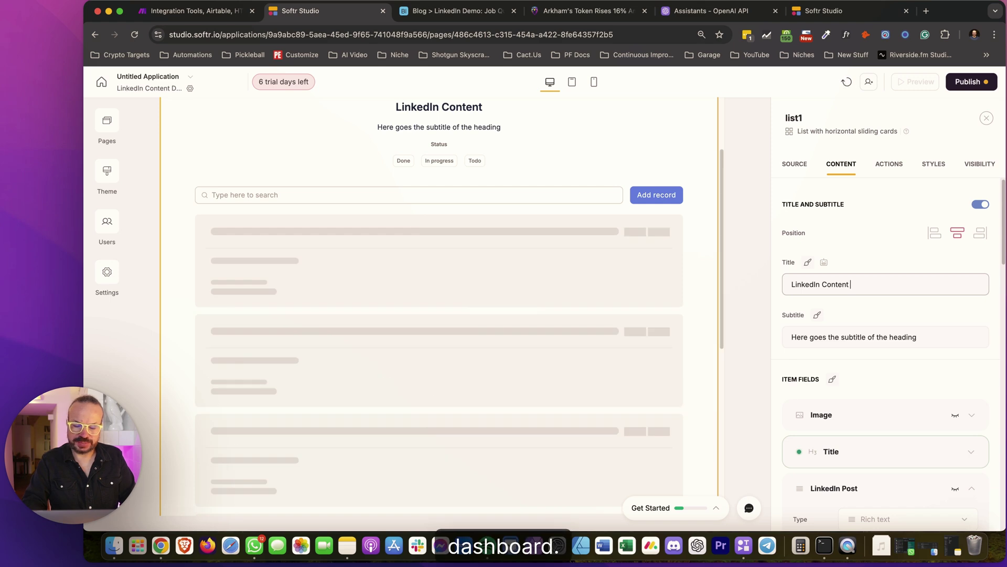
pyautogui.write(' Dashboard')
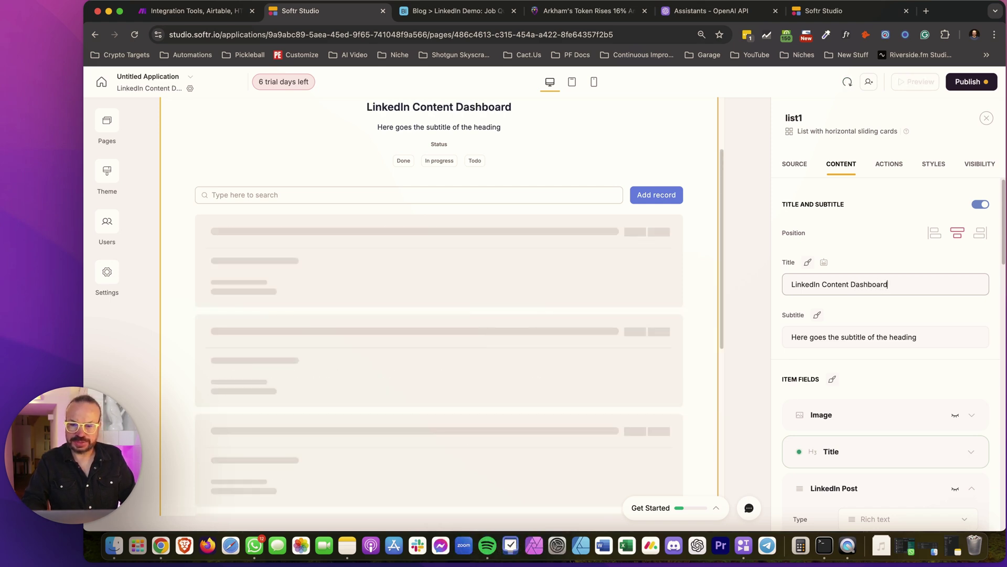
# Set the subtitle to 'Here is your LinkedIn posts ready to publish'
pyautogui.tripleClick(828, 342)
pyautogui.write('He')
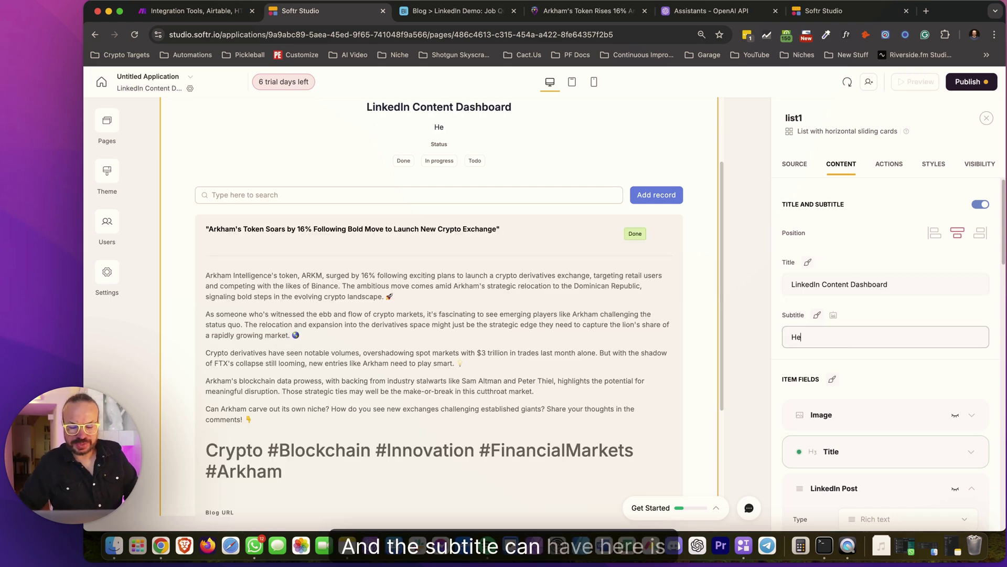
pyautogui.write('re is')
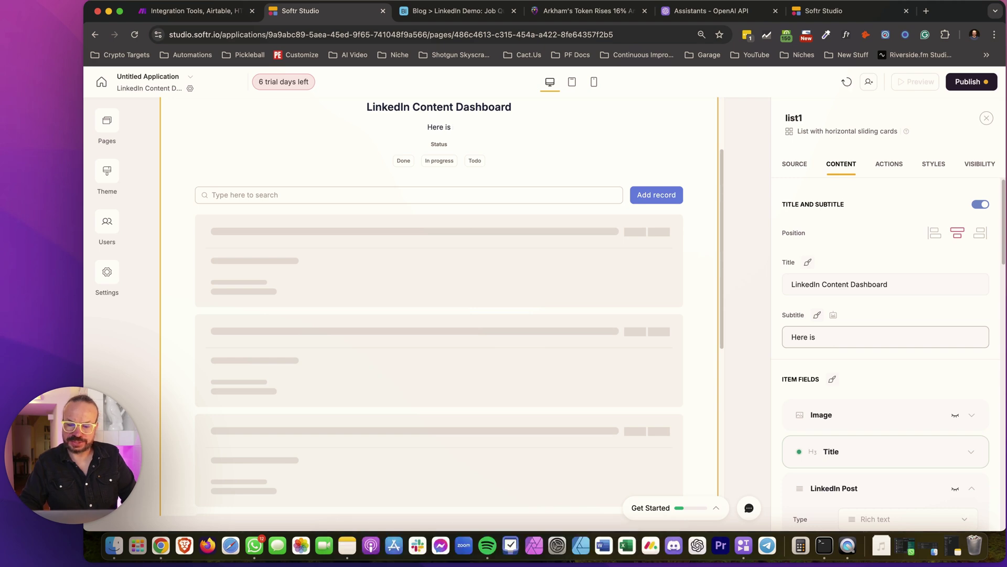
pyautogui.write(' your I')
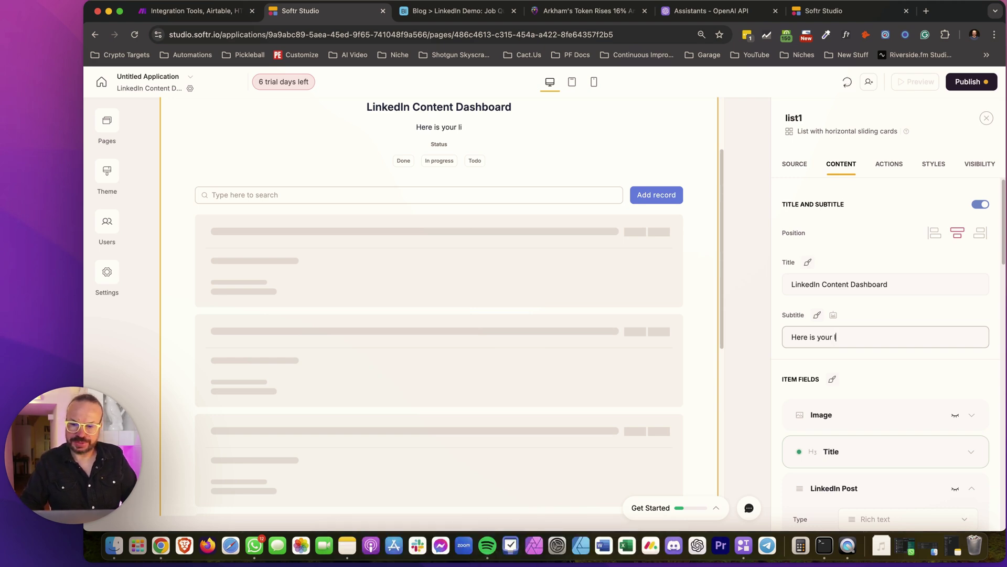
pyautogui.write('Li')
pyautogui.press('BackSpace')
pyautogui.press('BackSpace')
pyautogui.write('Lin')
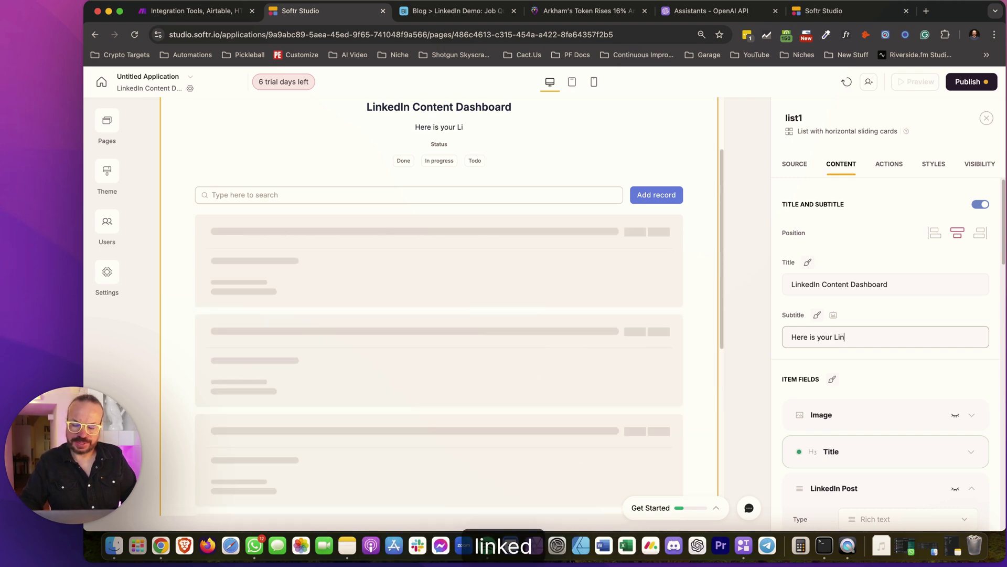
pyautogui.write('kedIn ')
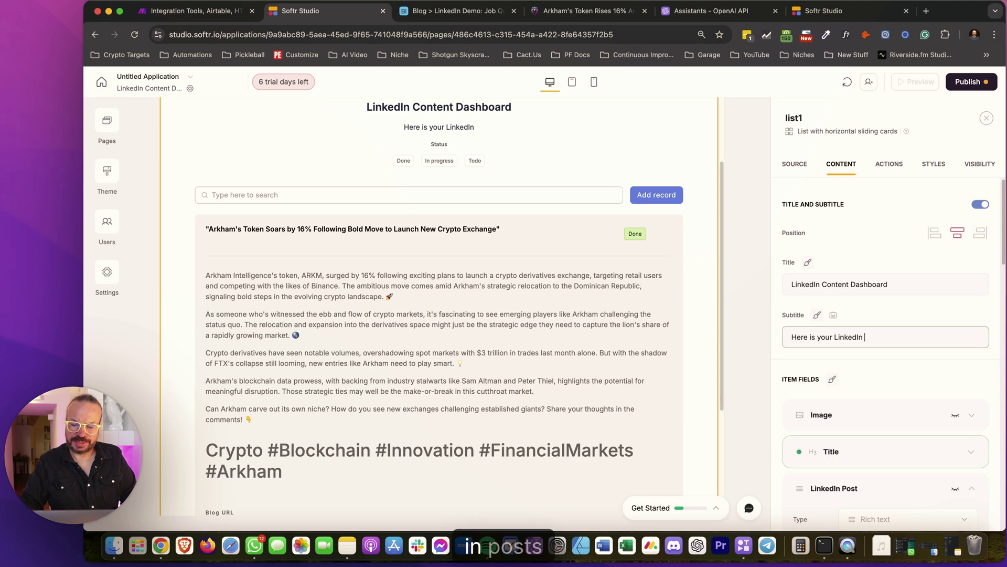
pyautogui.write('Posts ')
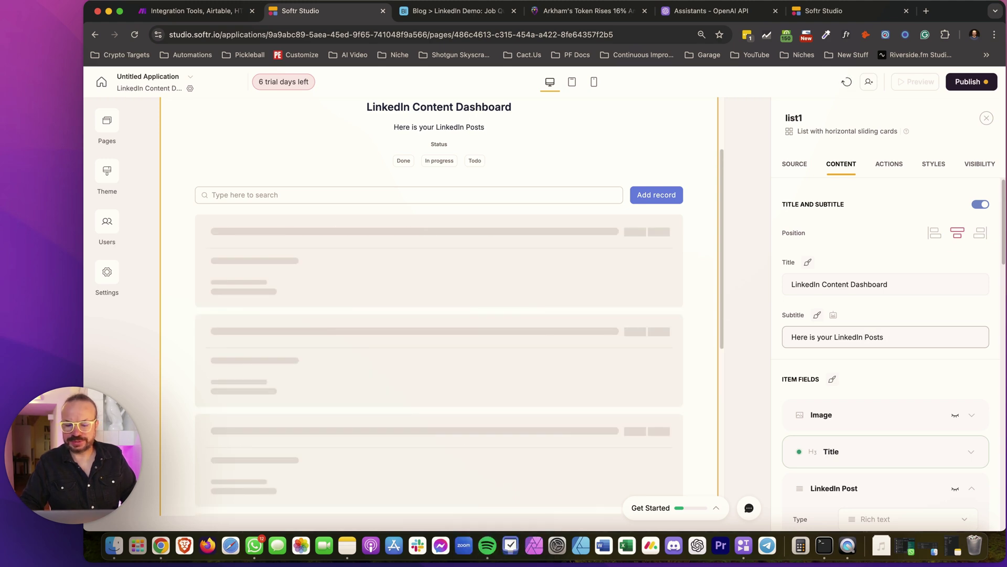
pyautogui.write('ready to pu')
pyautogui.write('n')
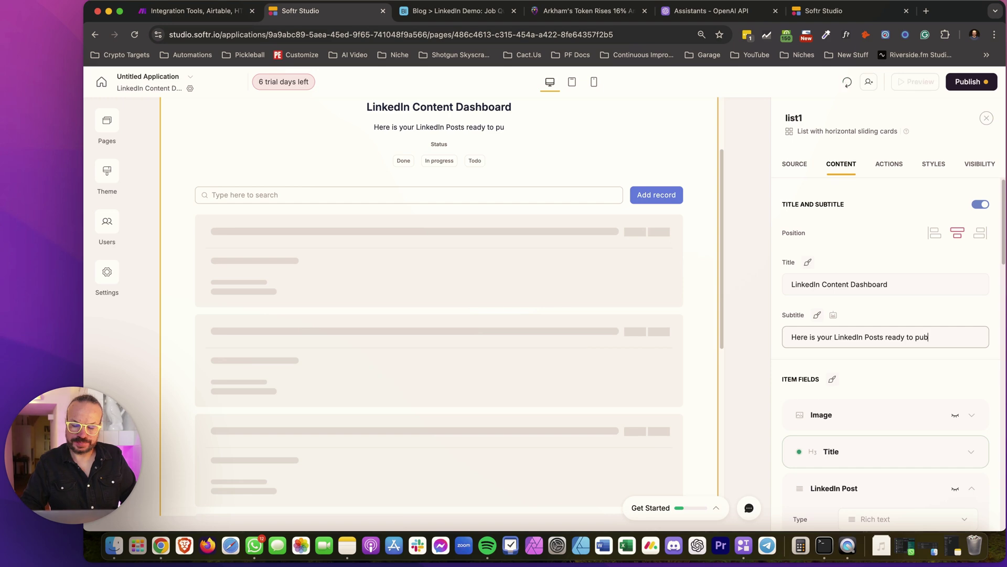
pyautogui.write('b')
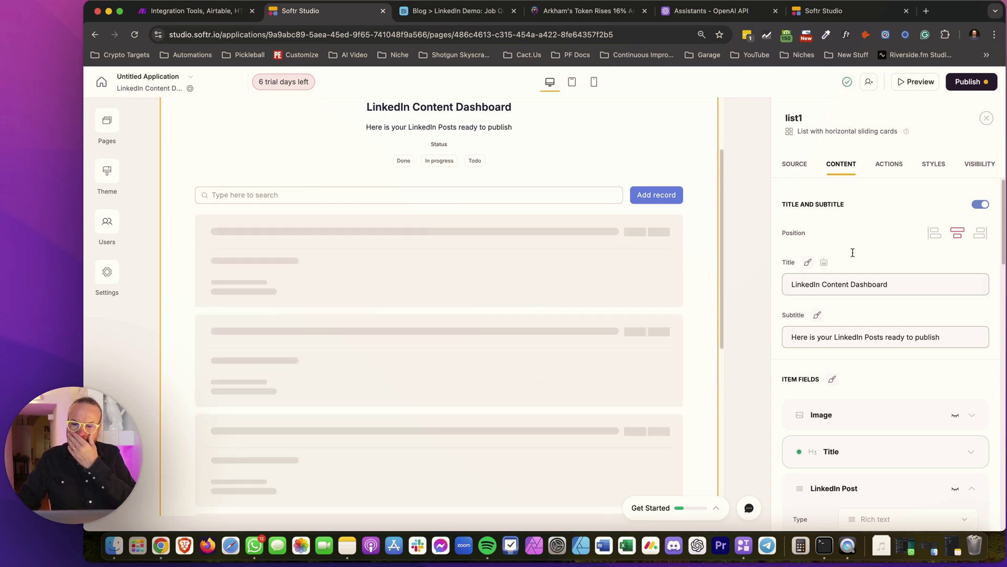
pyautogui.click(871, 334)
pyautogui.press('BackSpace')
# Finish the lowercase 'posts' in the subtitle and delete the Status filter from the list
pyautogui.write('p')
pyautogui.scroll(-2, 873, 283)
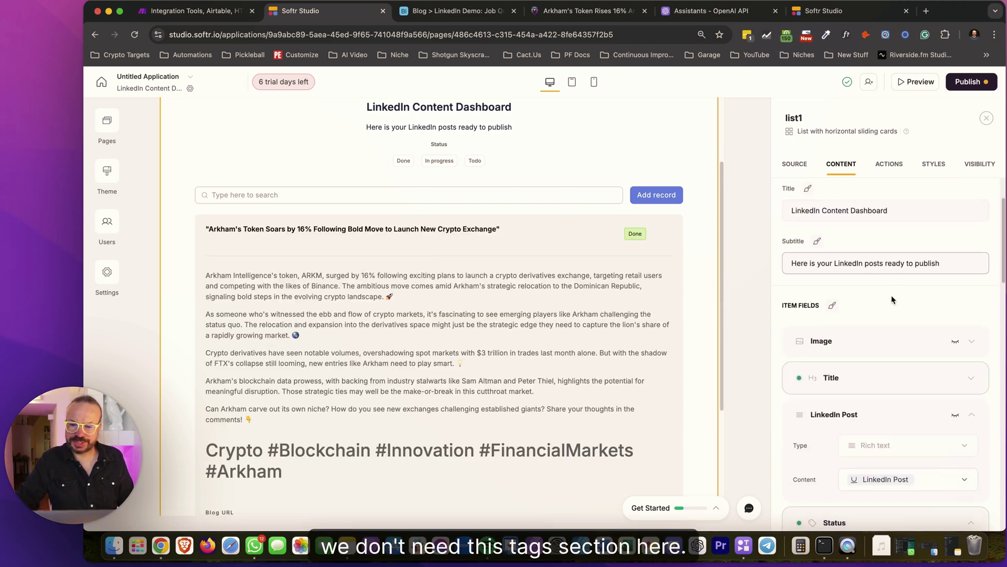
pyautogui.scroll(-10, 892, 295)
pyautogui.scroll(-5, 881, 299)
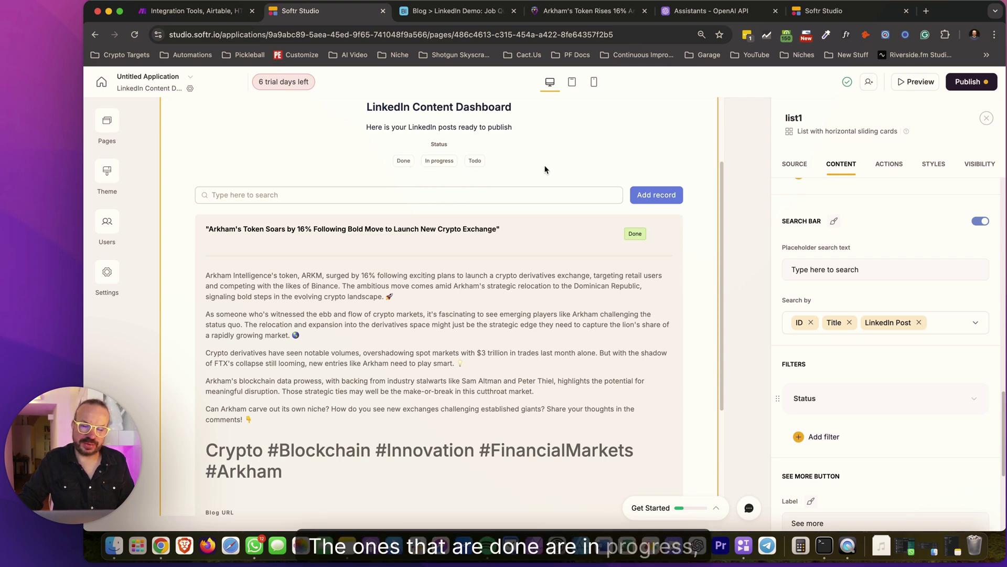
pyautogui.click(930, 389)
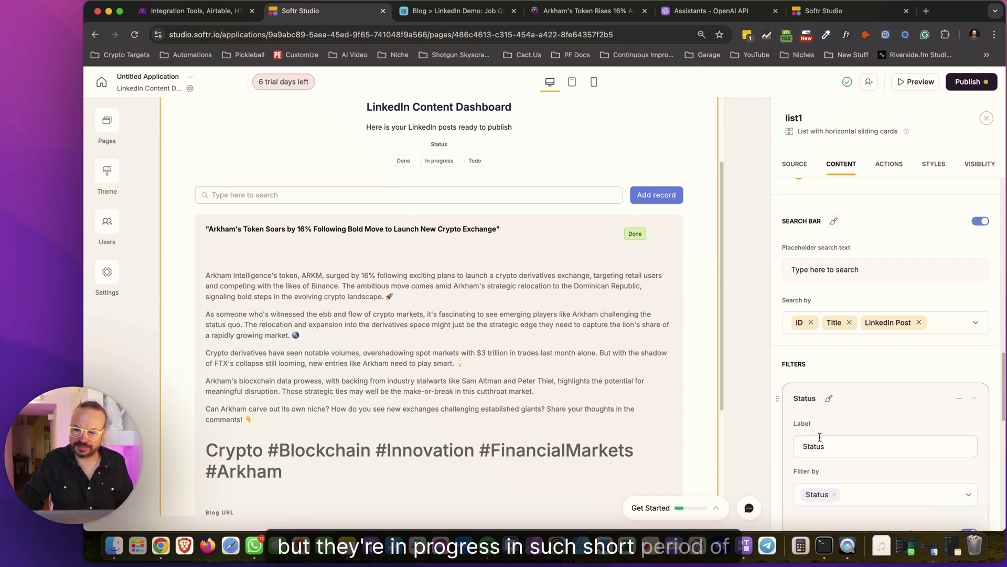
pyautogui.scroll(-5, 858, 456)
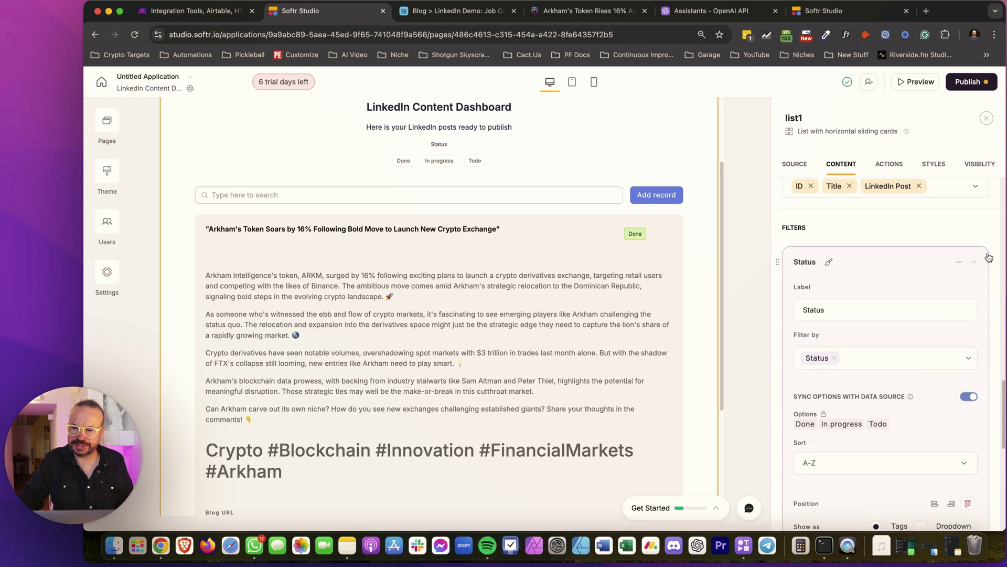
pyautogui.click(974, 262)
pyautogui.click(938, 284)
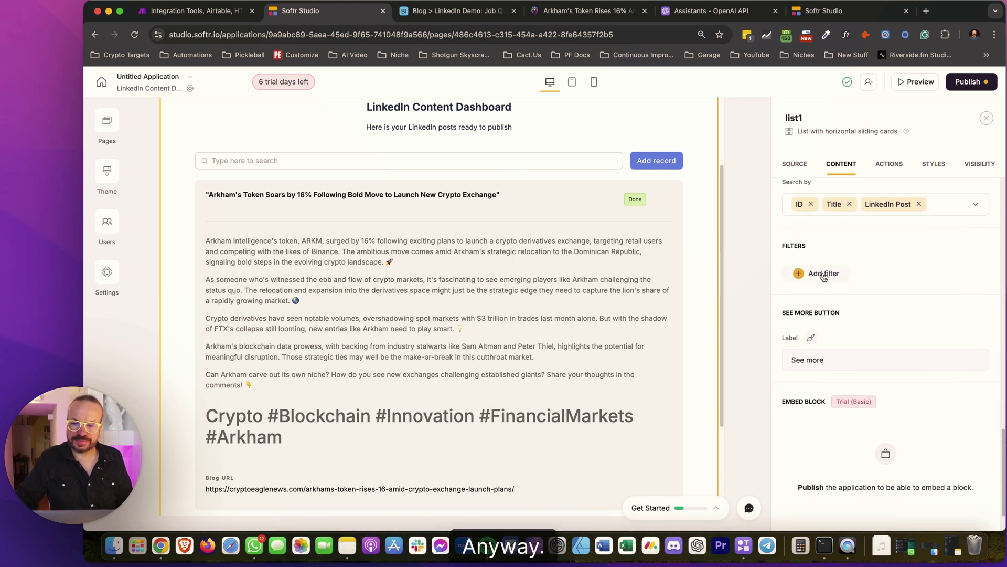
pyautogui.scroll(10, 824, 274)
# Review the list's Job Queue data source, set to 20 items per page, leaving sort order unset
pyautogui.click(798, 163)
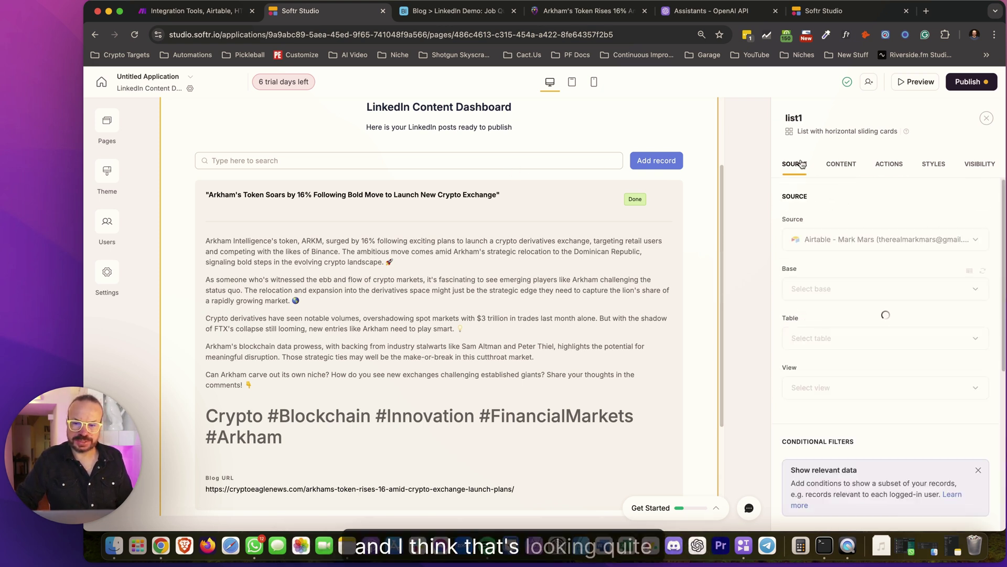
pyautogui.scroll(-5, 891, 294)
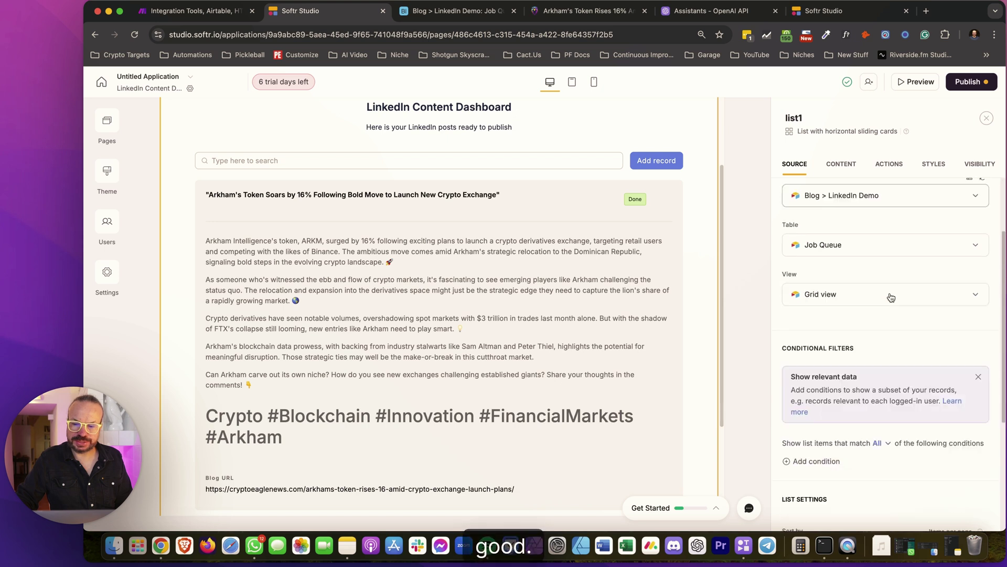
pyautogui.doubleClick(941, 360)
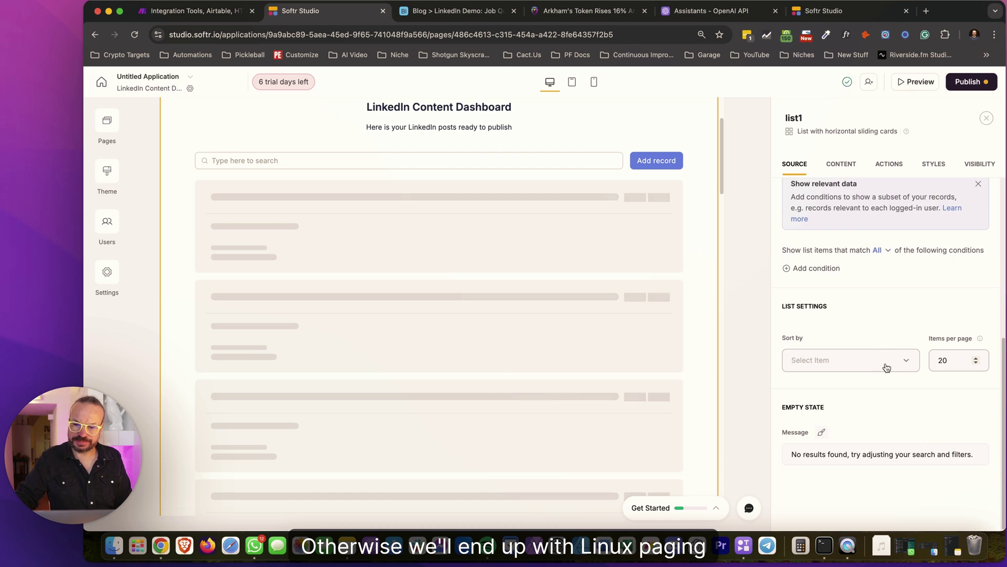
pyautogui.click(887, 366)
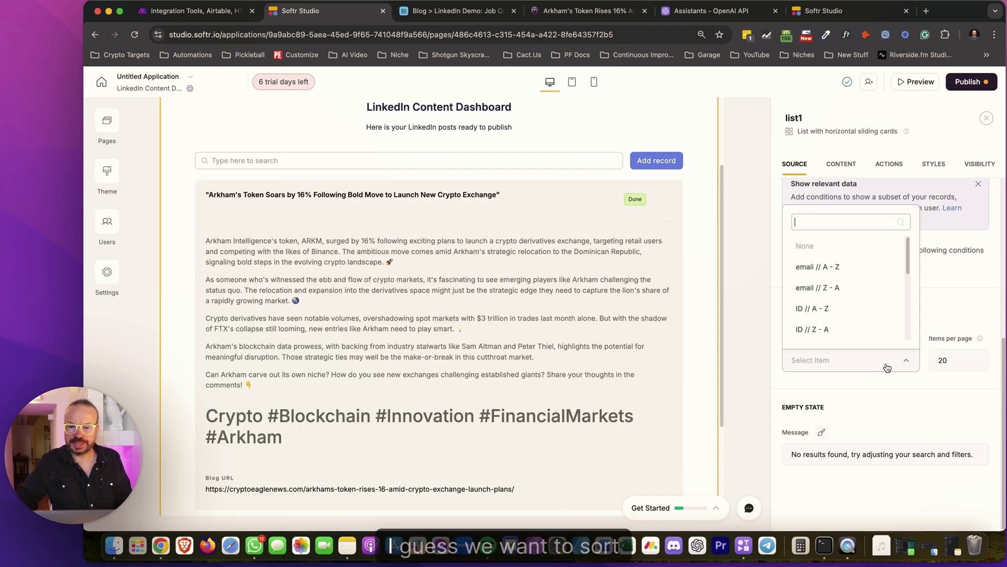
pyautogui.scroll(-2, 836, 302)
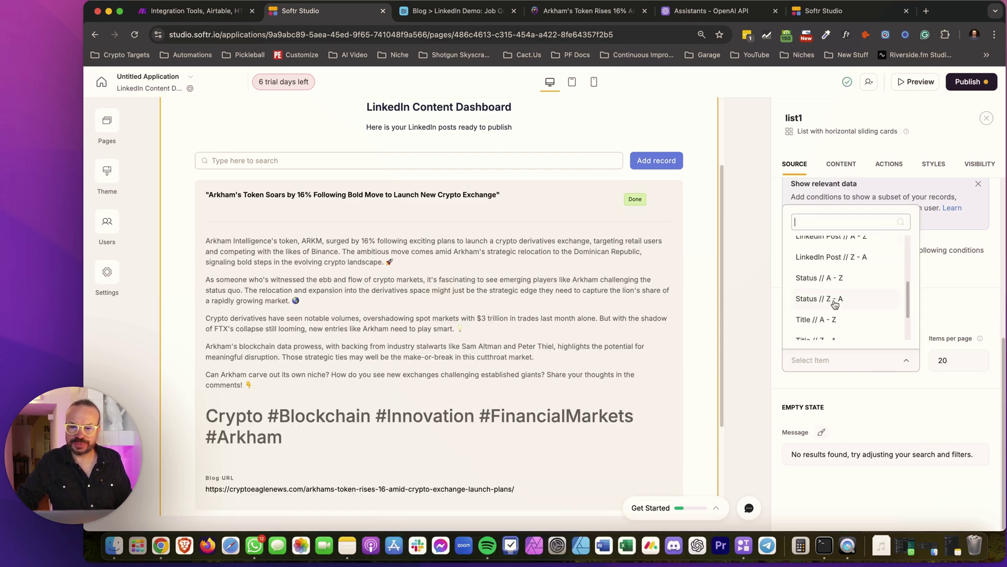
pyautogui.scroll(-2, 835, 304)
pyautogui.scroll(3, 835, 304)
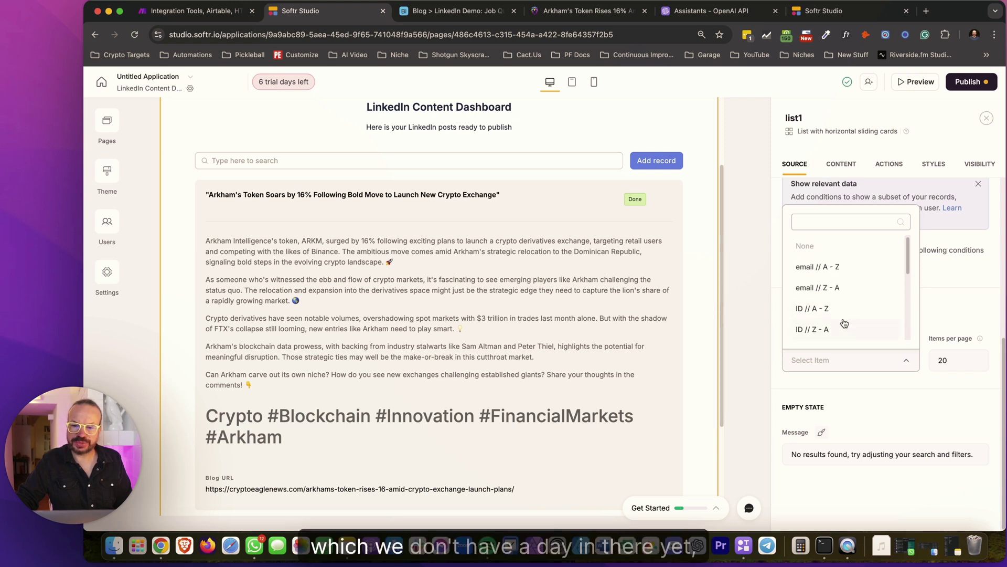
pyautogui.click(882, 374)
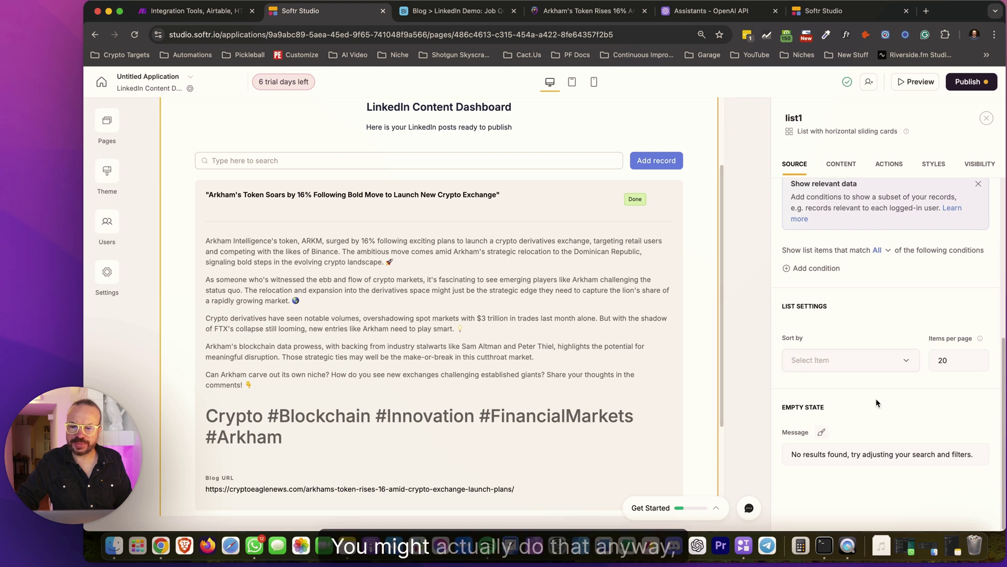
pyautogui.scroll(5, 868, 329)
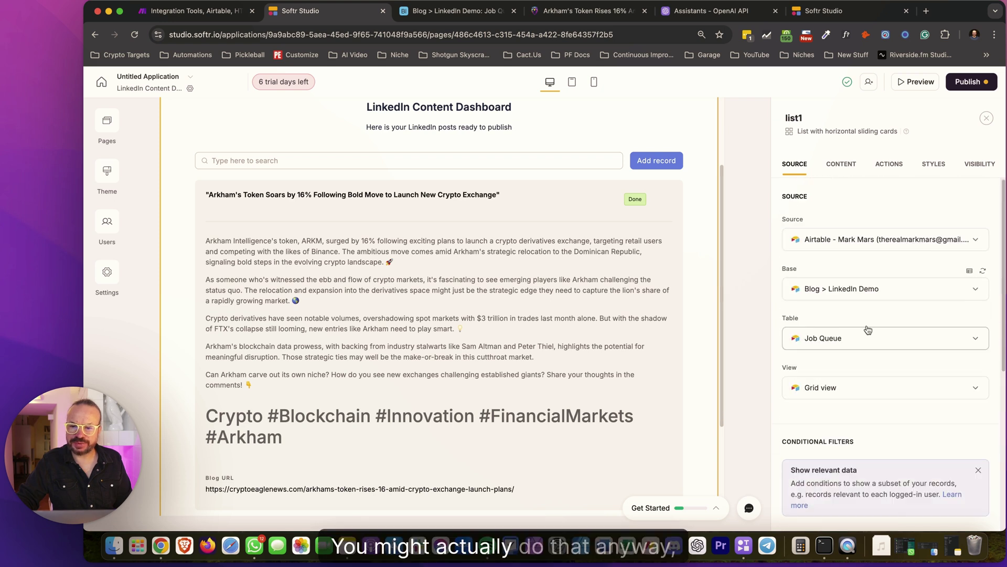
# Remove the ID field from the list's Search by fields
pyautogui.click(850, 165)
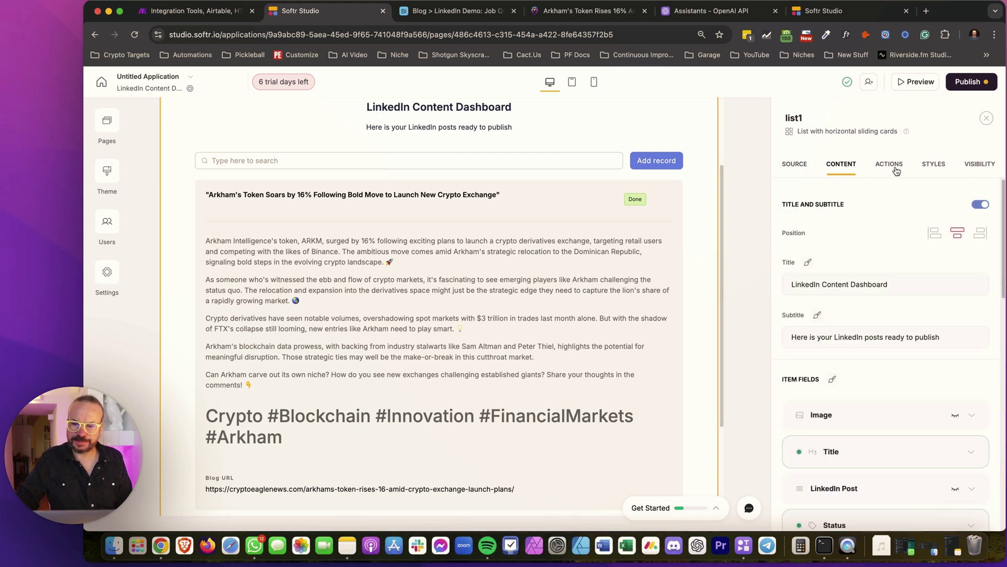
pyautogui.scroll(-8, 860, 384)
pyautogui.scroll(10, 875, 191)
pyautogui.scroll(-10, 856, 252)
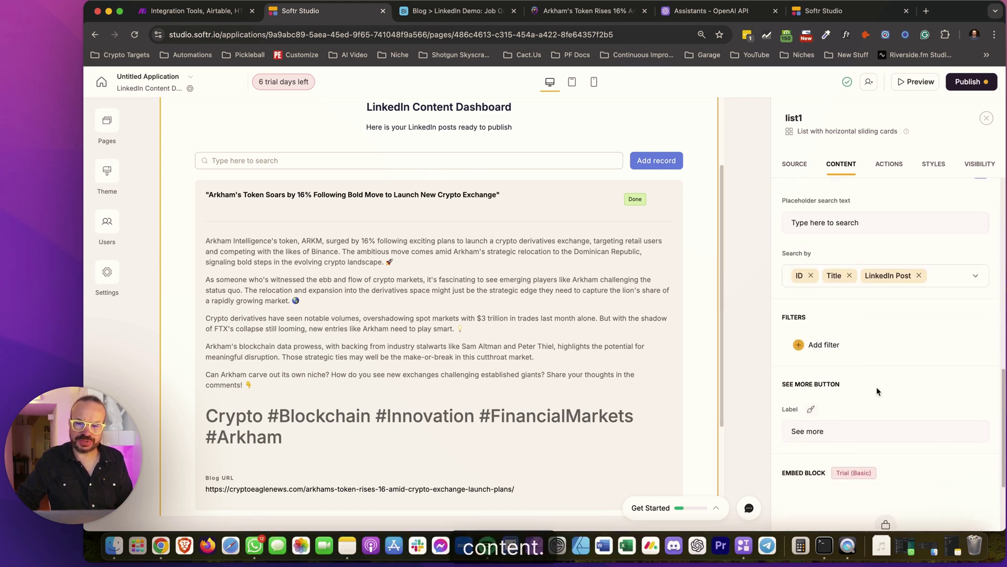
pyautogui.click(812, 276)
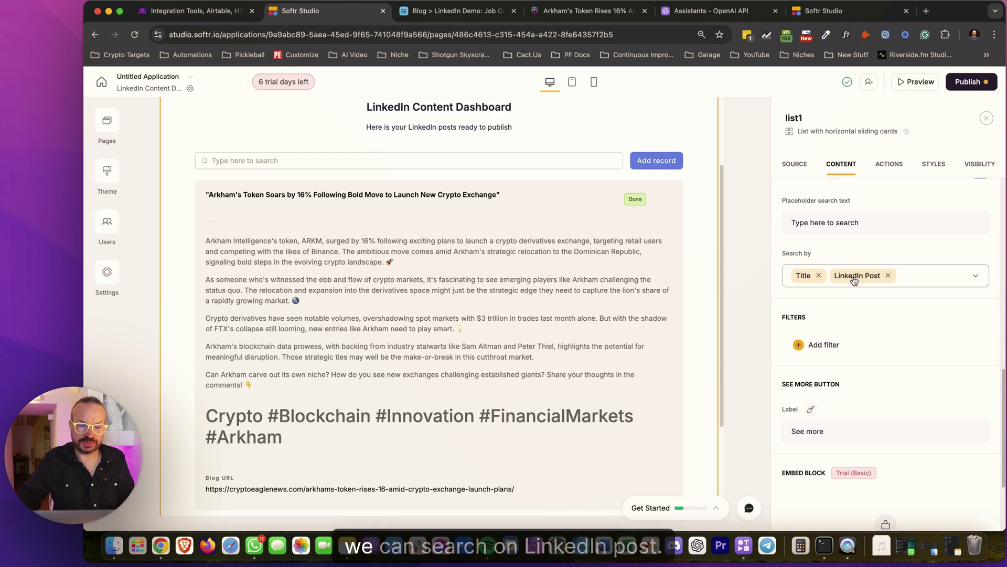
pyautogui.click(911, 276)
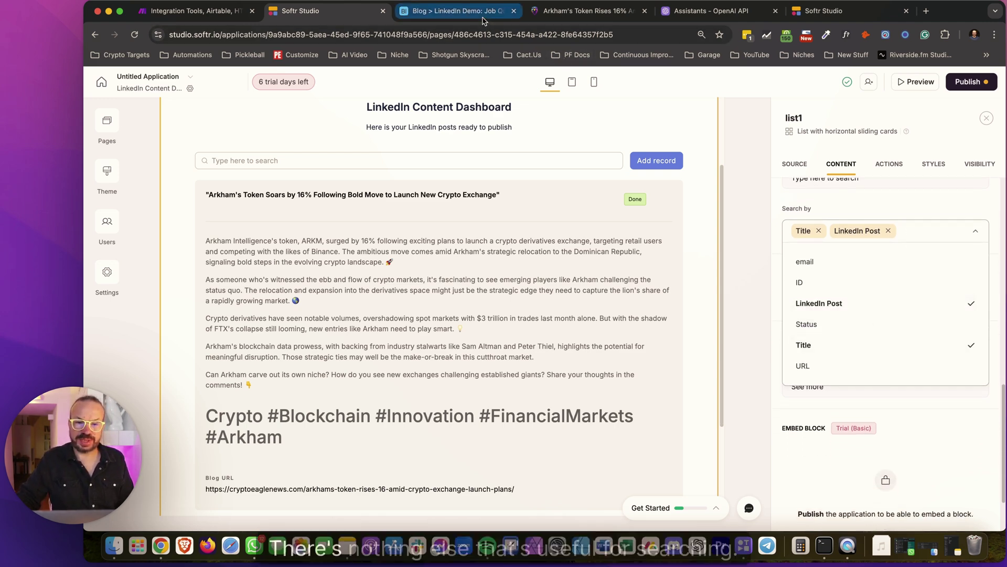
# Check the Airtable Job Queue fields and keep only Title and LinkedIn Post searchable
pyautogui.click(452, 11)
pyautogui.click(301, 11)
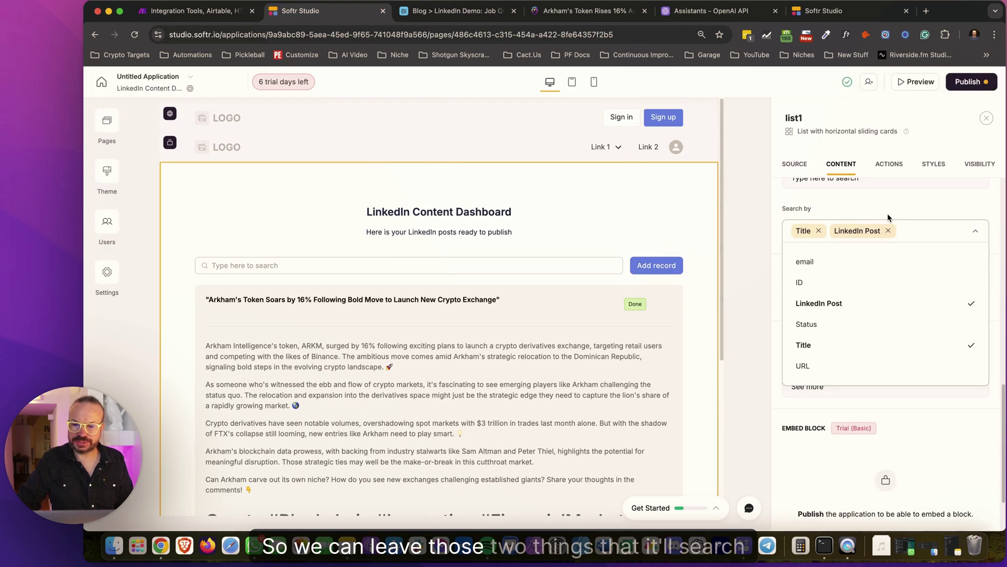
pyautogui.click(892, 227)
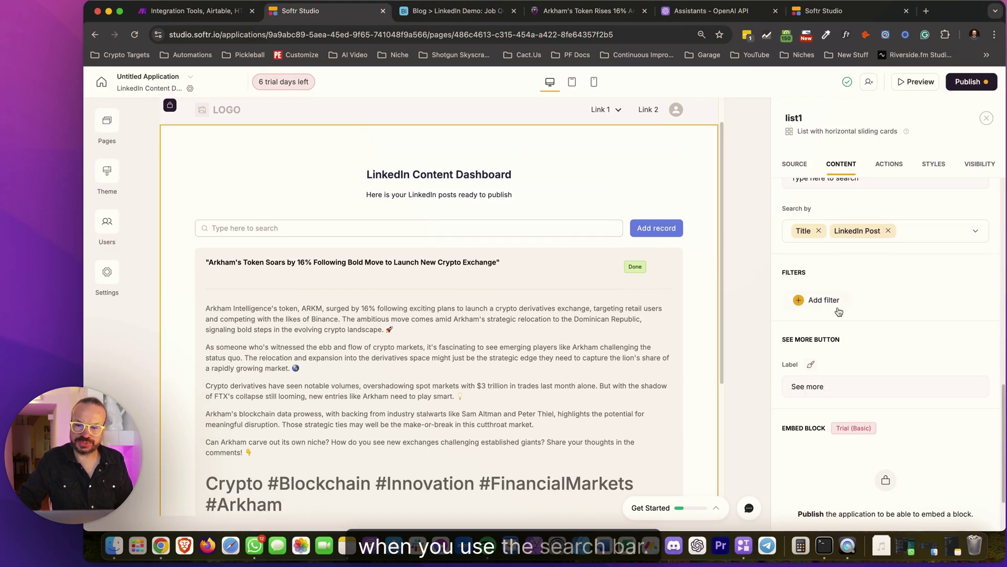
pyautogui.scroll(-3, 859, 341)
pyautogui.scroll(5, 859, 341)
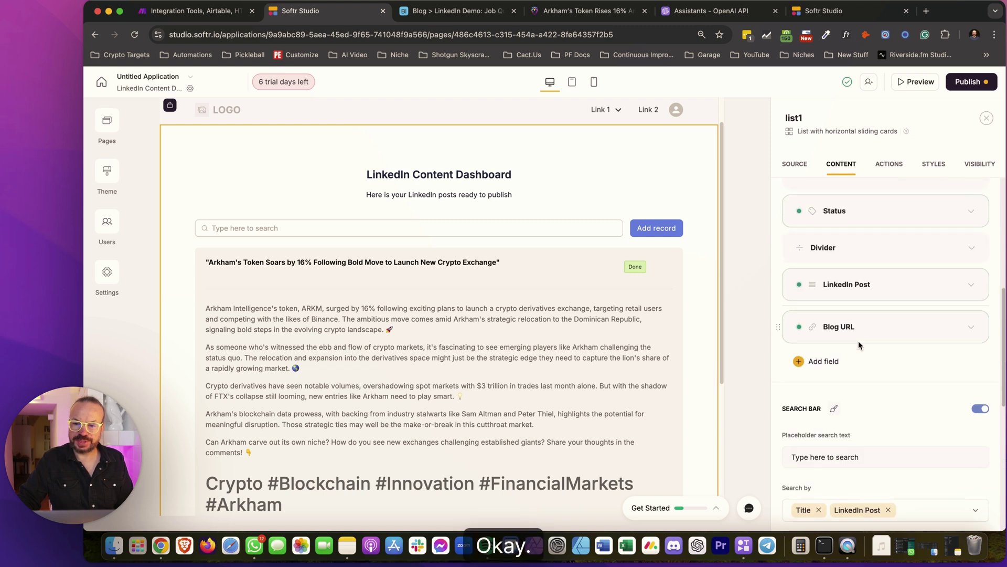
pyautogui.click(889, 164)
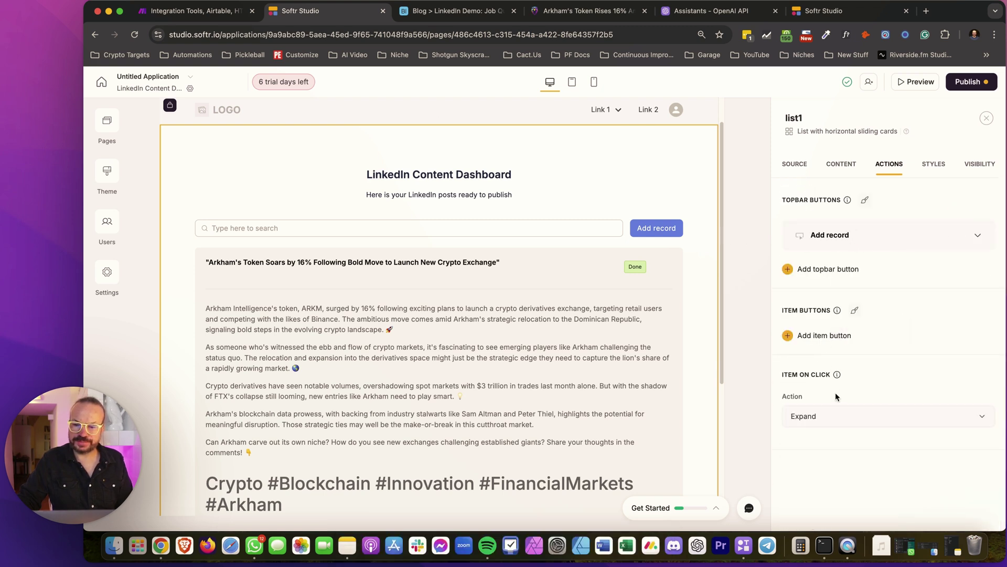
# Keep Item On Click set to Expand, reviewing the list's Styles and Visibility settings
pyautogui.click(830, 416)
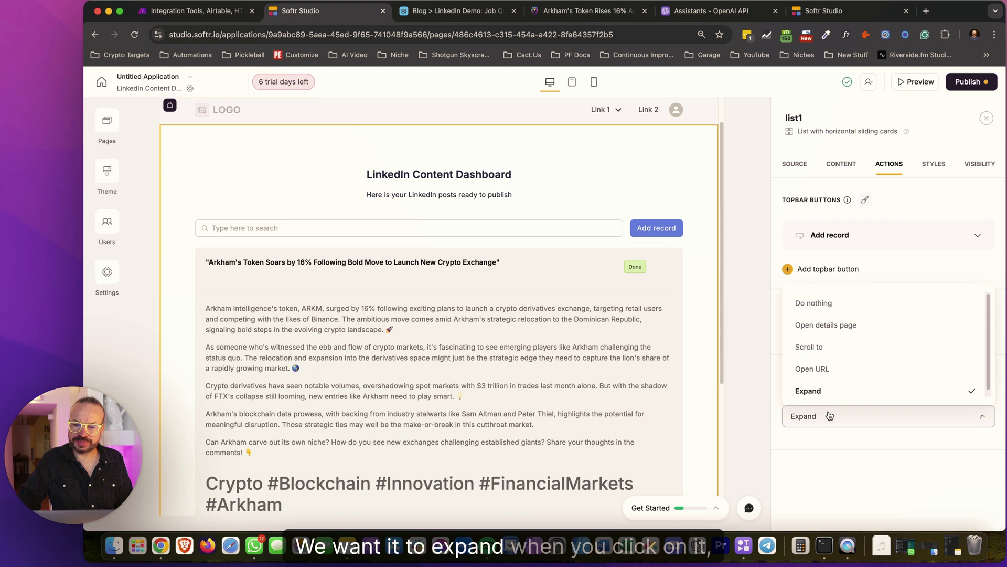
pyautogui.click(829, 416)
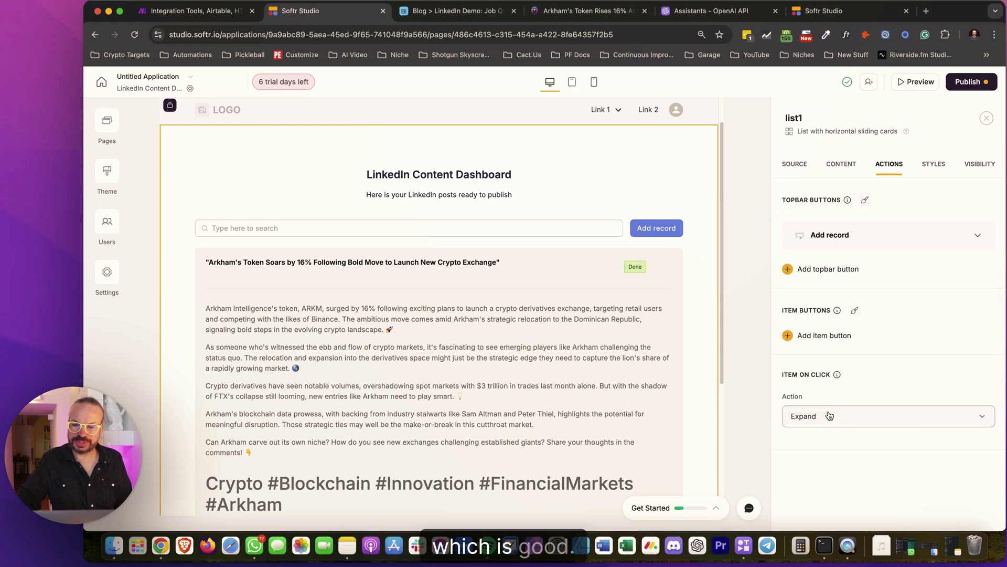
pyautogui.click(829, 415)
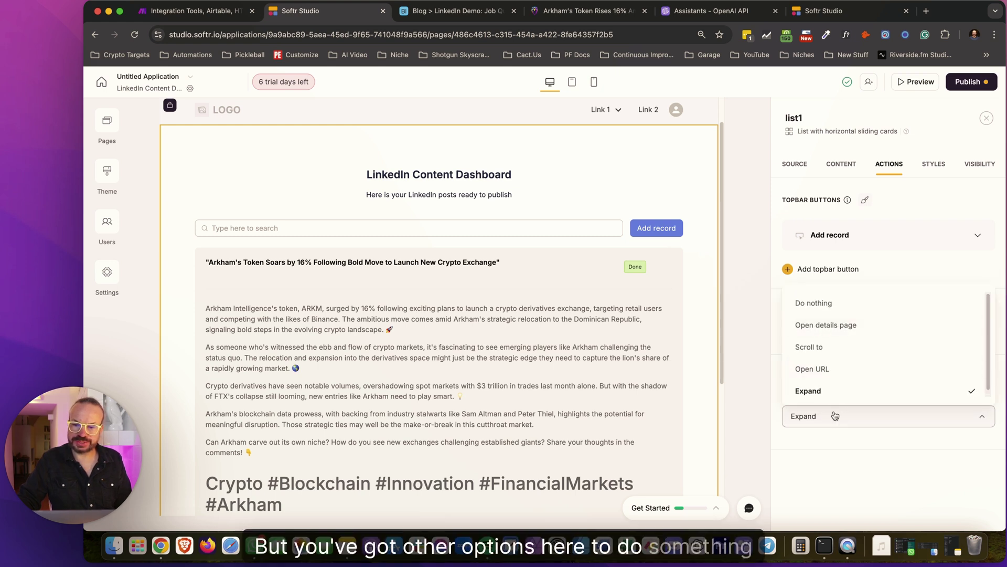
pyautogui.click(837, 412)
pyautogui.click(932, 167)
pyautogui.click(990, 166)
pyautogui.click(805, 167)
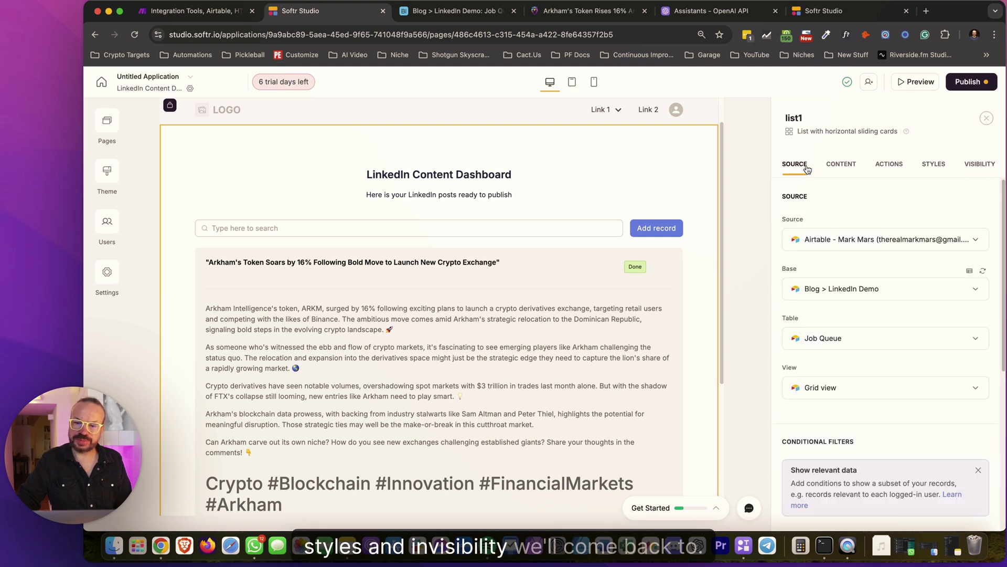
# Rename the list block from list1 to linkedin-content-dashboard
pyautogui.click(811, 118)
pyautogui.doubleClick(816, 120)
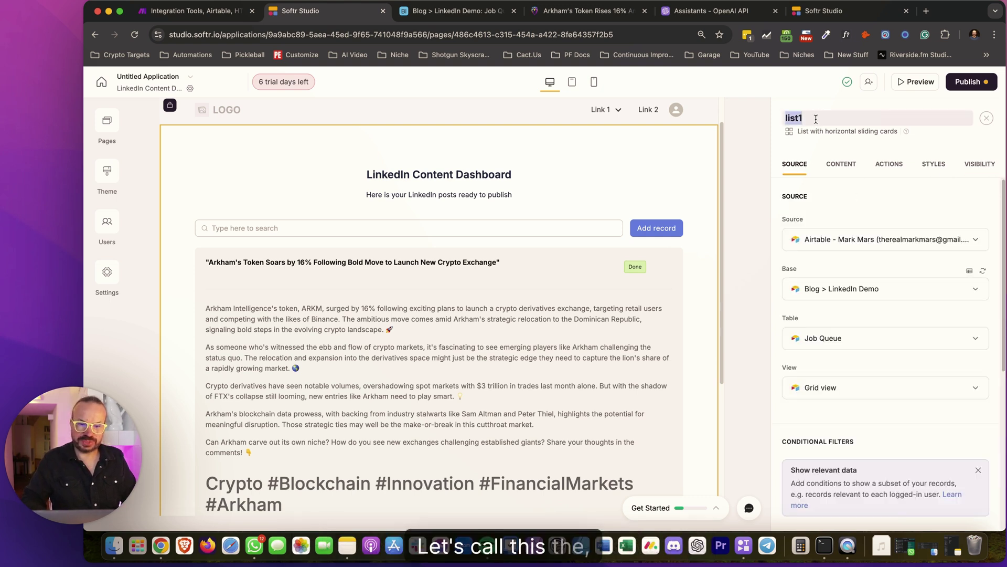
pyautogui.write('linked')
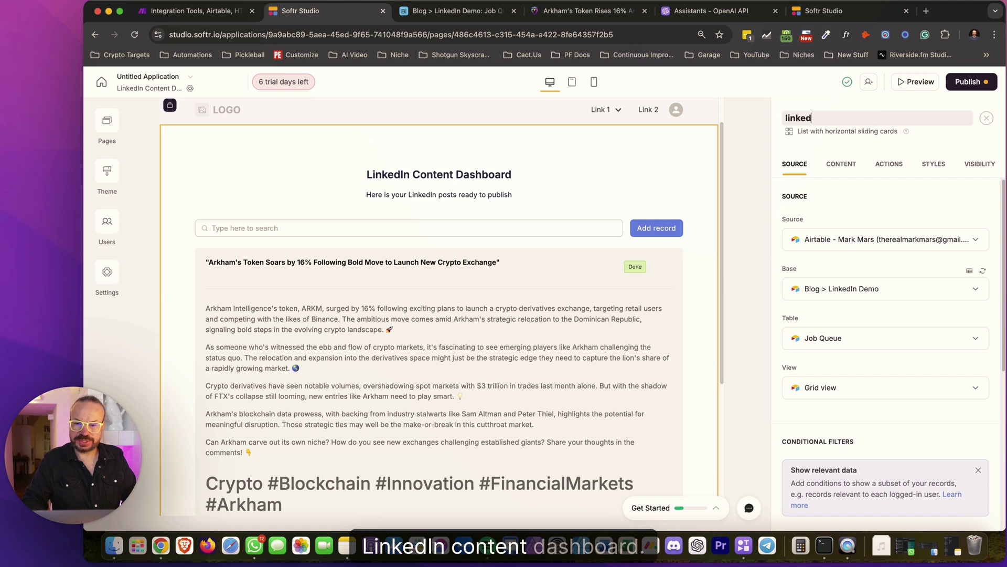
pyautogui.write('in-content-')
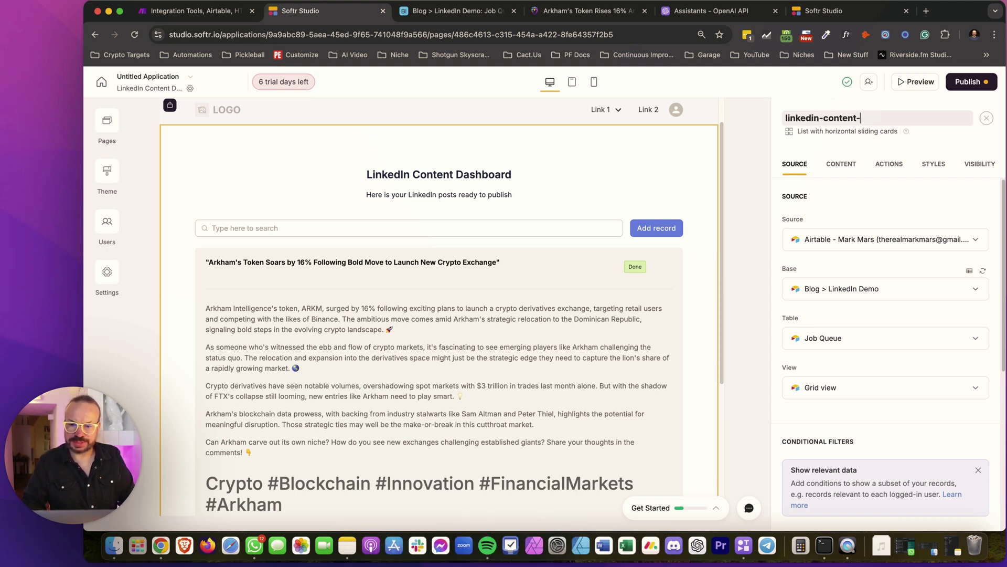
pyautogui.write('dashboard')
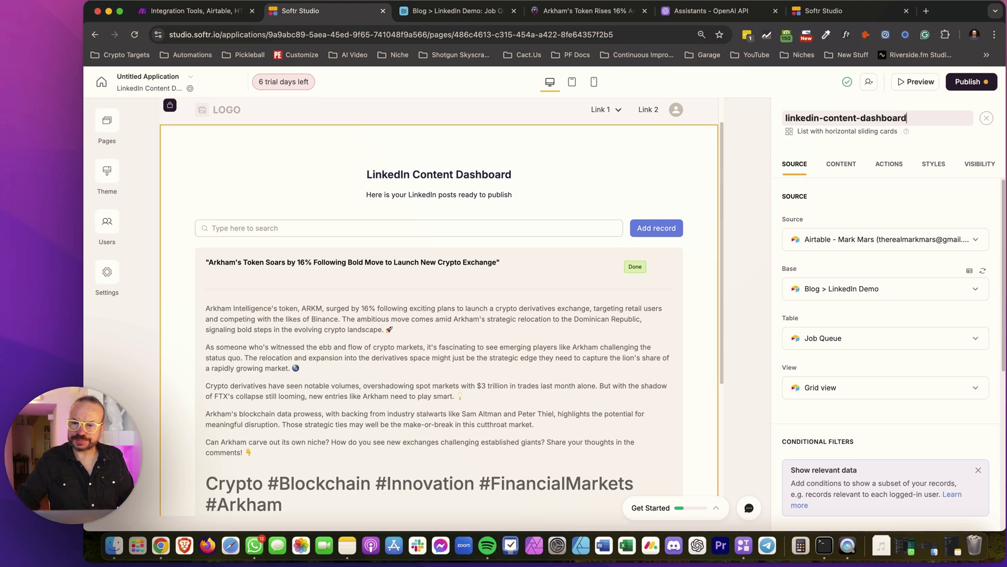
# Confirm the block name, publish the app and view the live site
pyautogui.press('Return')
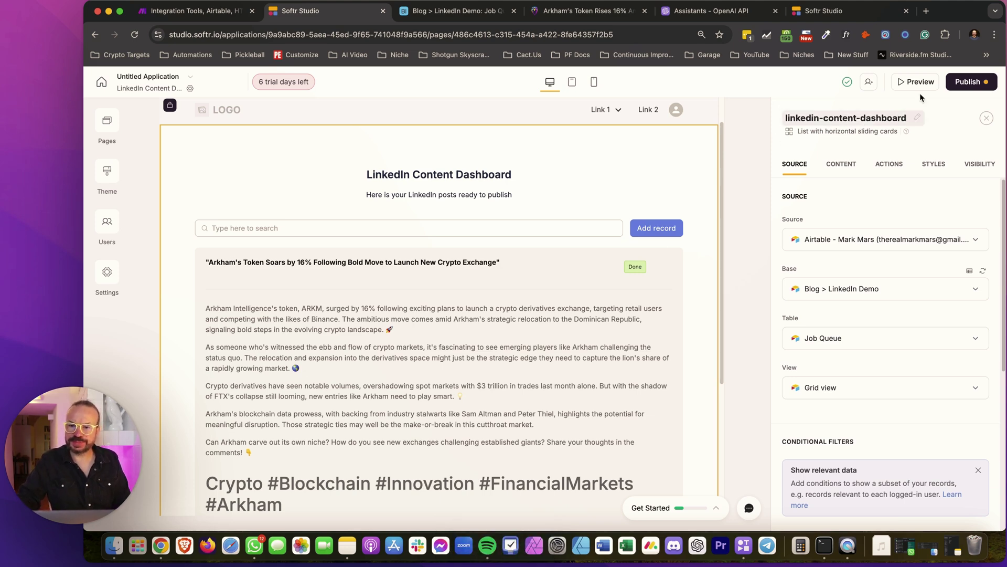
pyautogui.click(960, 83)
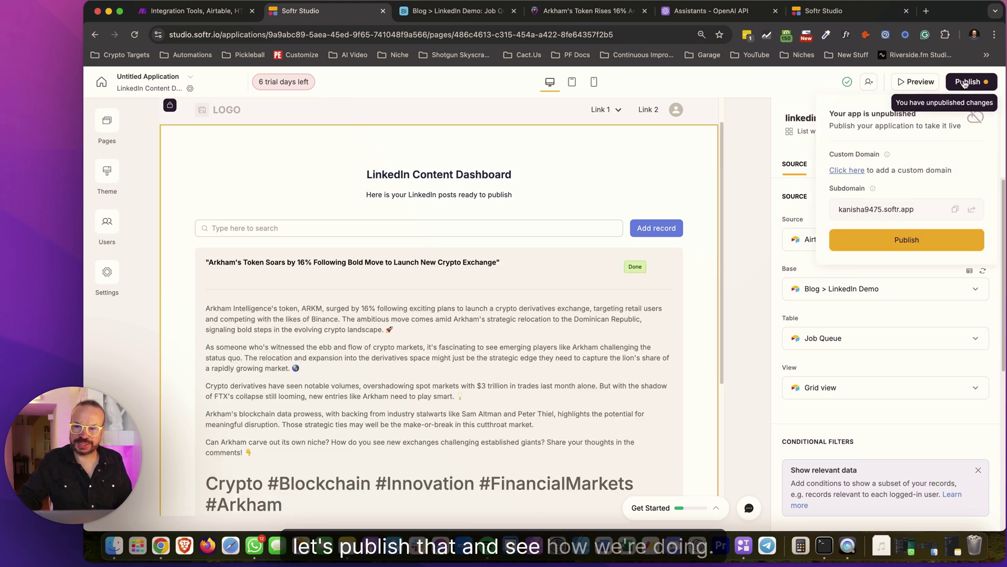
pyautogui.click(901, 239)
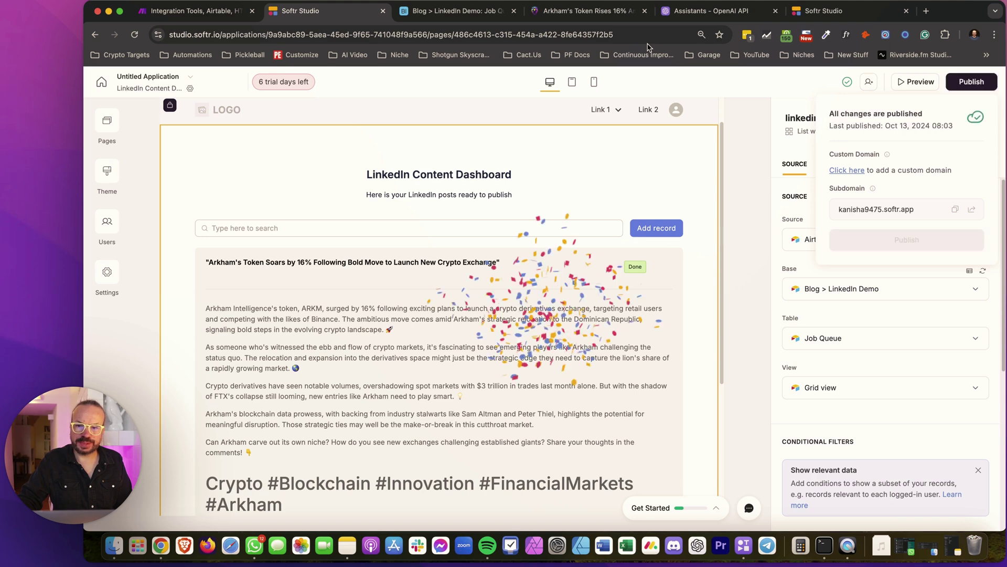
pyautogui.click(972, 210)
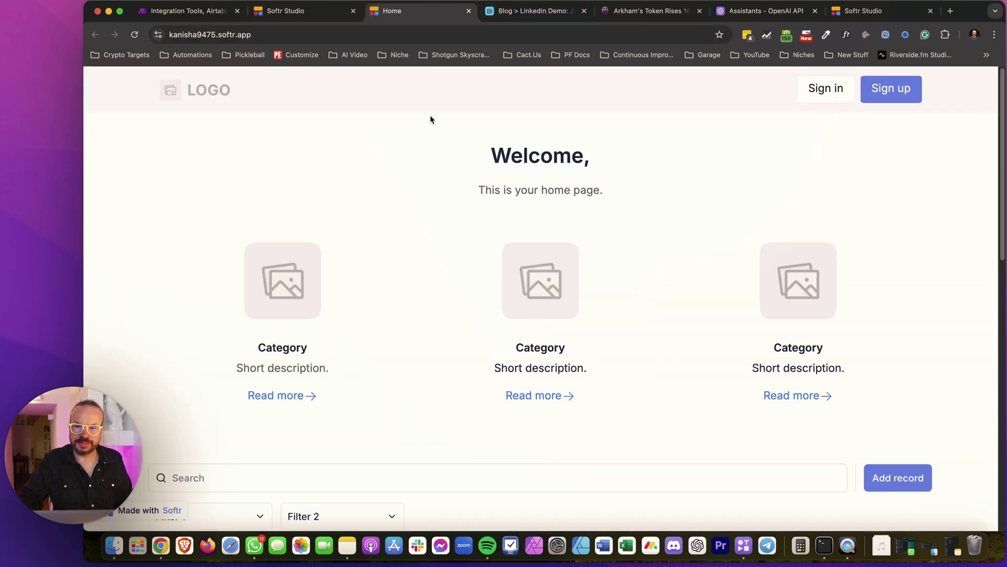
pyautogui.click(331, 19)
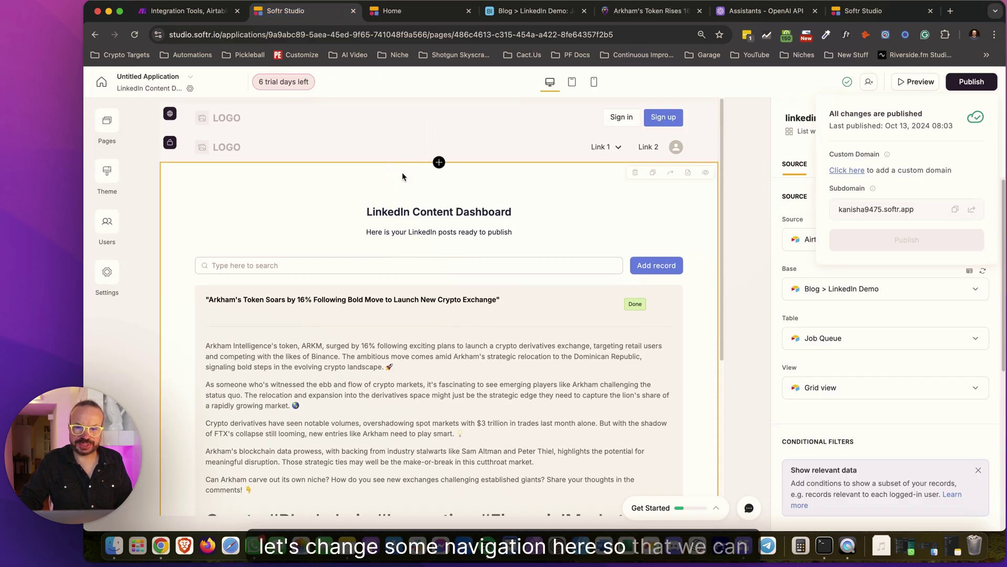
# Select the logged-in navigation header and compare it with the live site
pyautogui.click(569, 151)
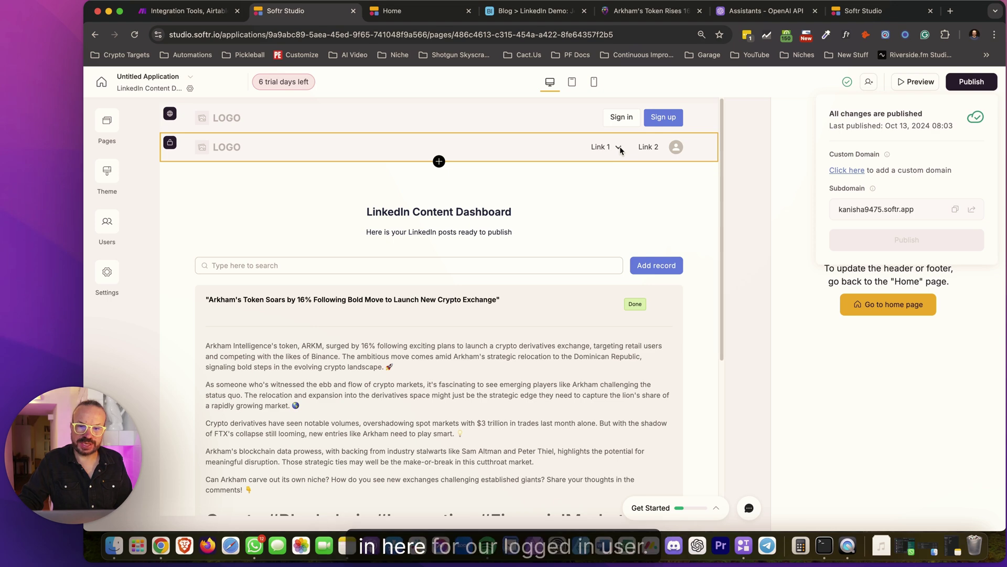
pyautogui.click(399, 11)
pyautogui.click(317, 15)
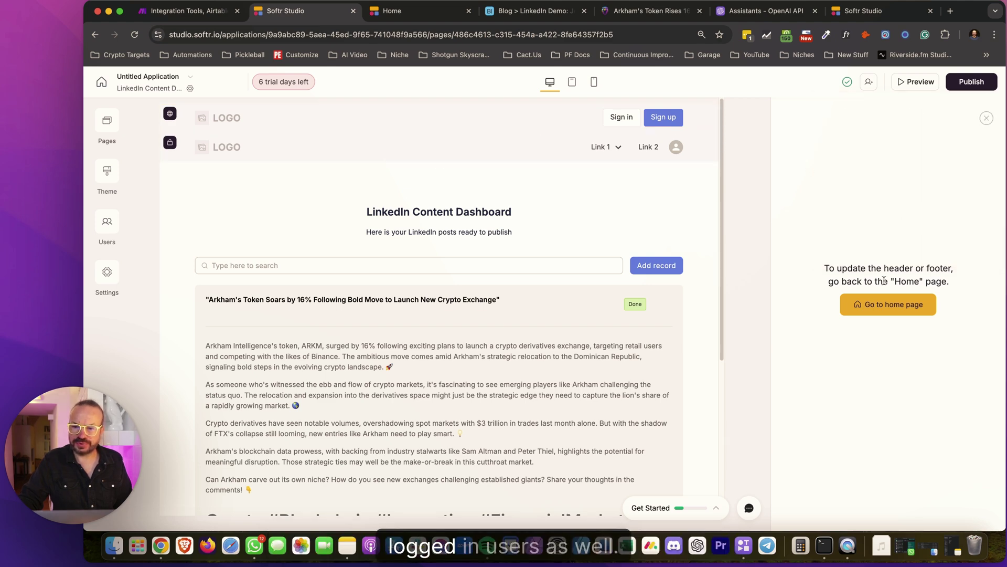
# On the Home page, set home-header2's visibility to Non logged-in users
pyautogui.click(878, 307)
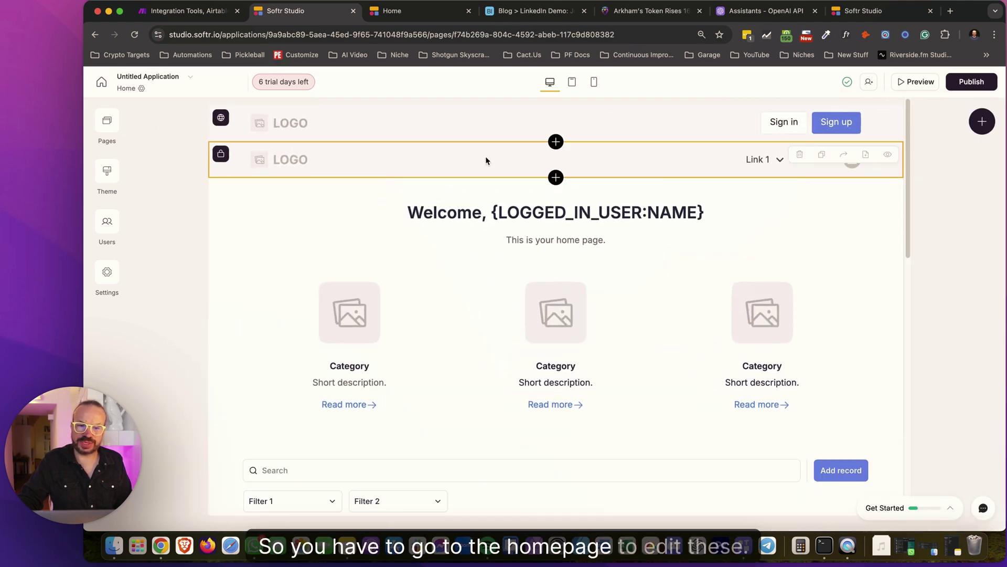
pyautogui.click(599, 160)
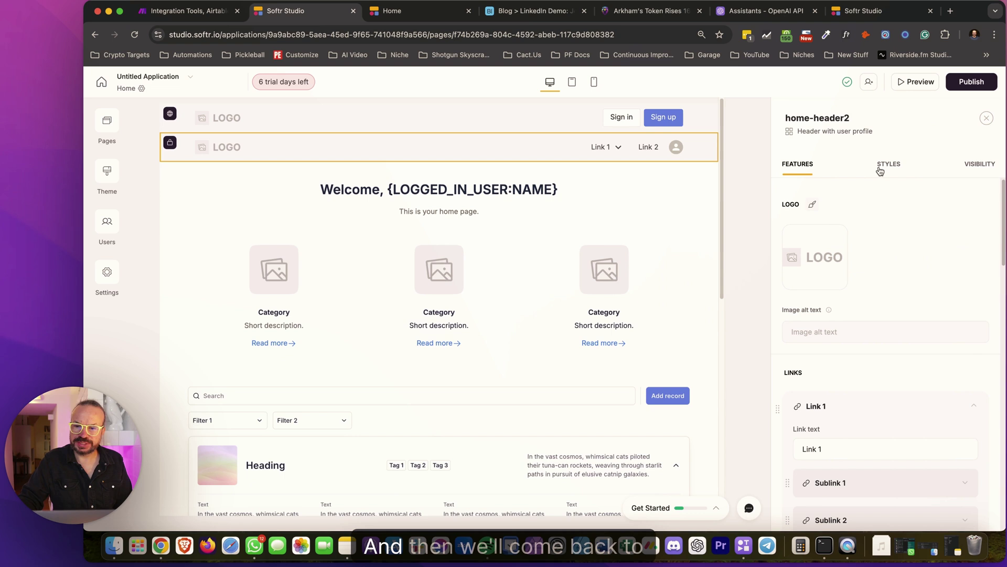
pyautogui.click(967, 164)
pyautogui.click(840, 216)
pyautogui.click(835, 287)
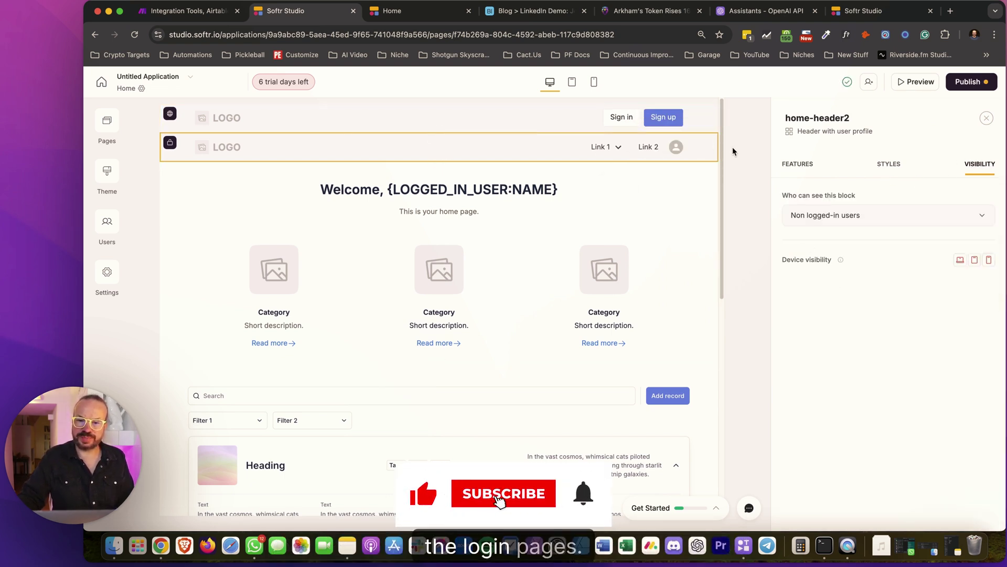
# Publish the header visibility update and check the live site
pyautogui.click(963, 82)
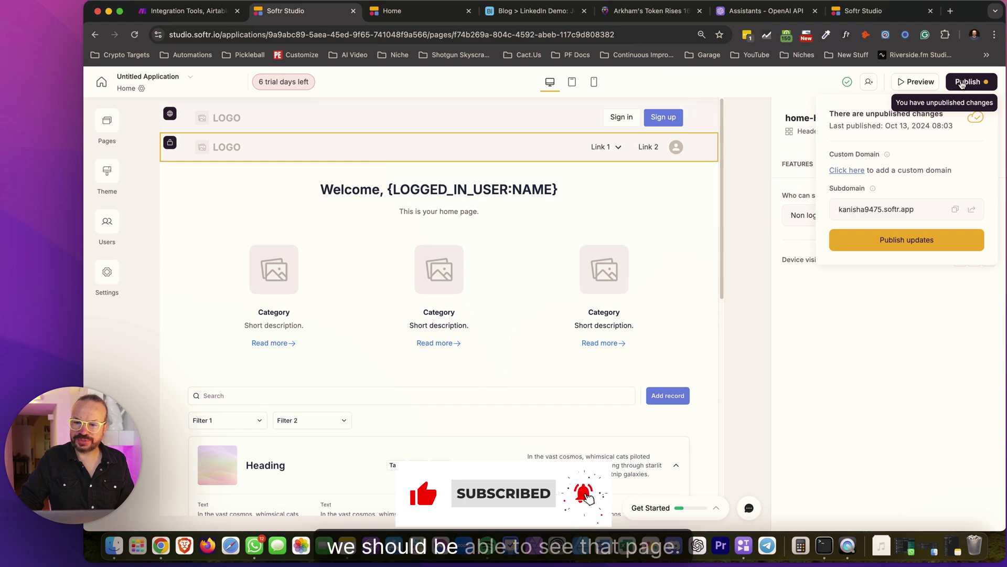
pyautogui.click(905, 241)
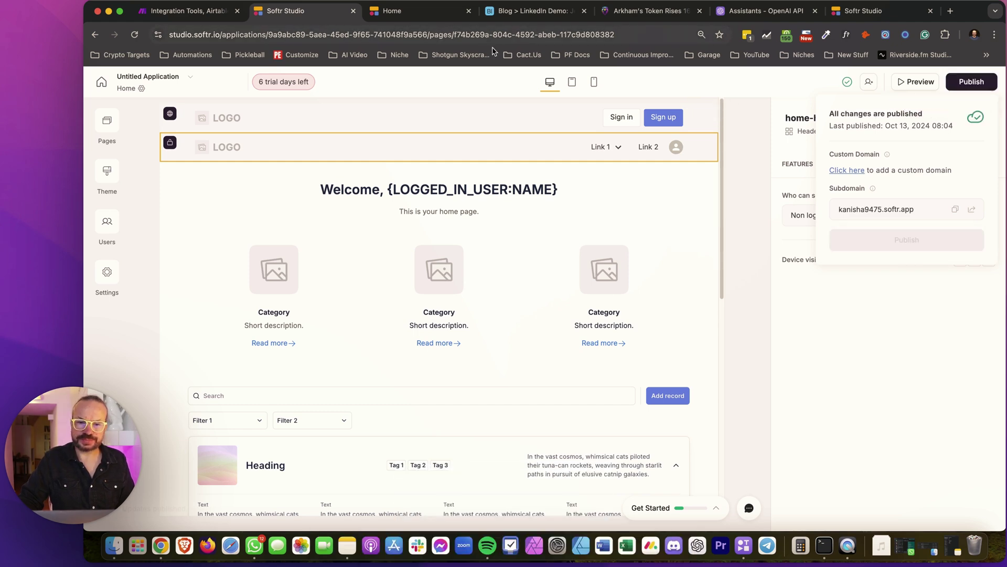
pyautogui.click(392, 10)
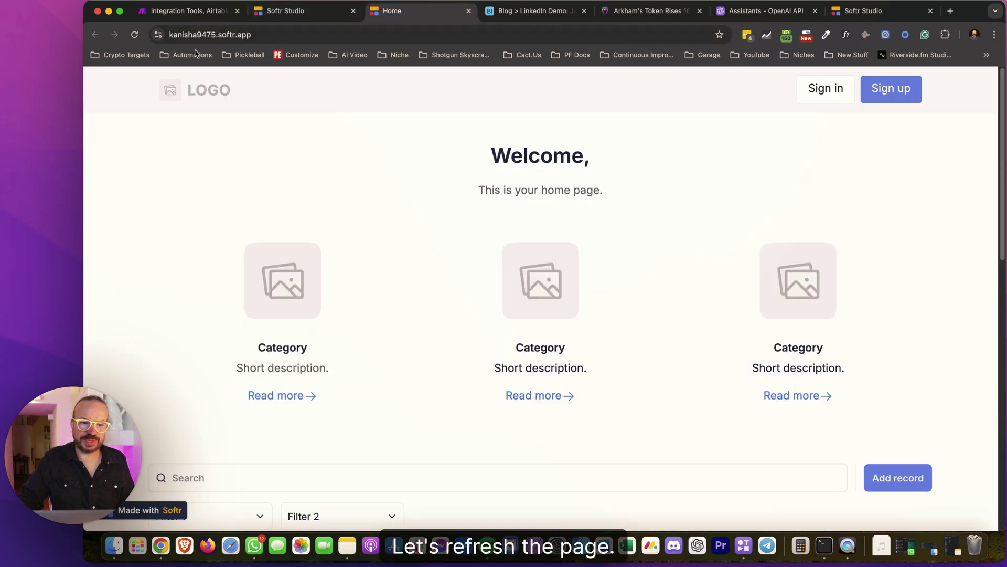
pyautogui.click(286, 10)
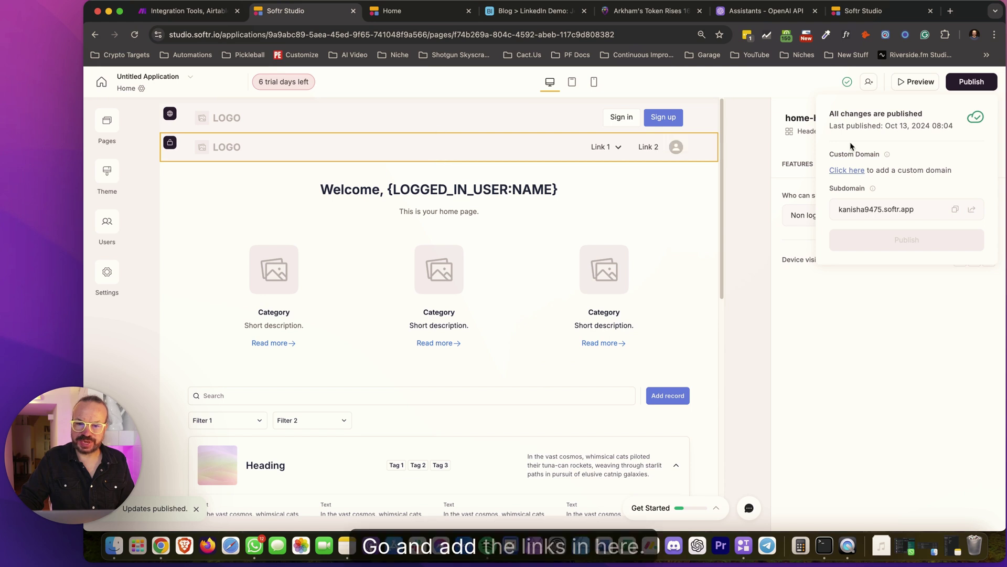
pyautogui.click(898, 288)
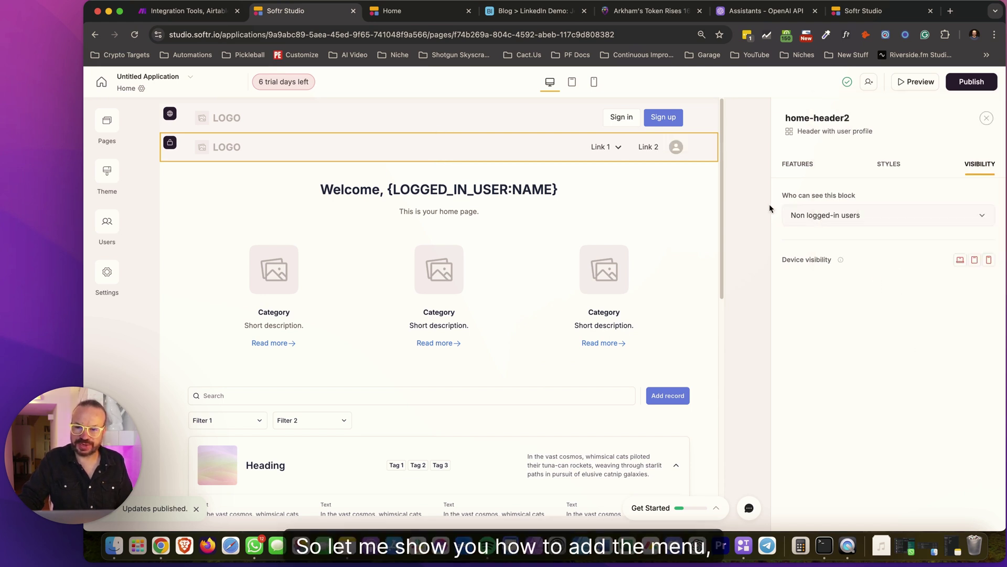
# Show home-header2's Features settings down to the Links section
pyautogui.click(797, 164)
pyautogui.scroll(-3, 866, 303)
pyautogui.scroll(3, 863, 279)
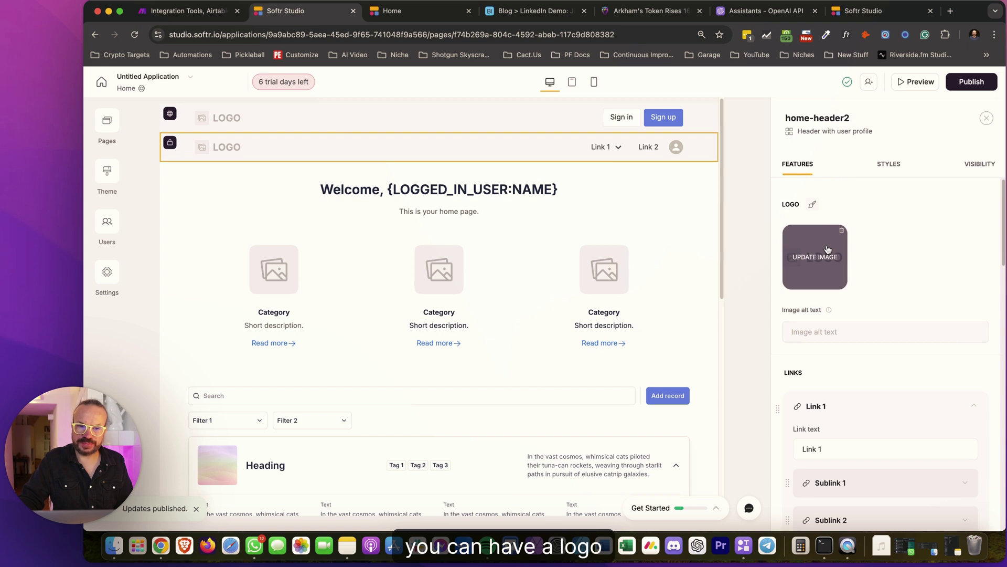
pyautogui.scroll(-5, 865, 325)
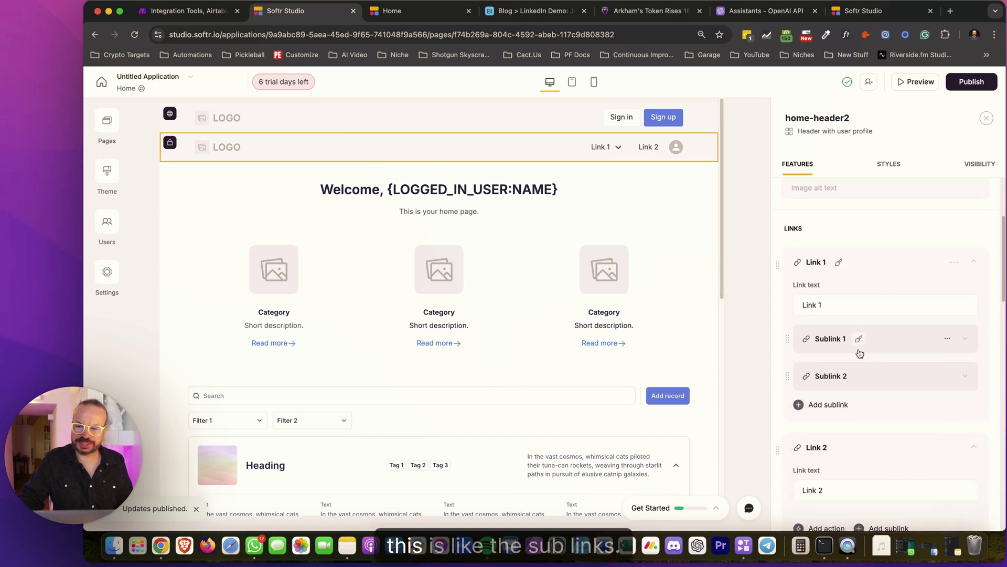
pyautogui.moveTo(629, 177)
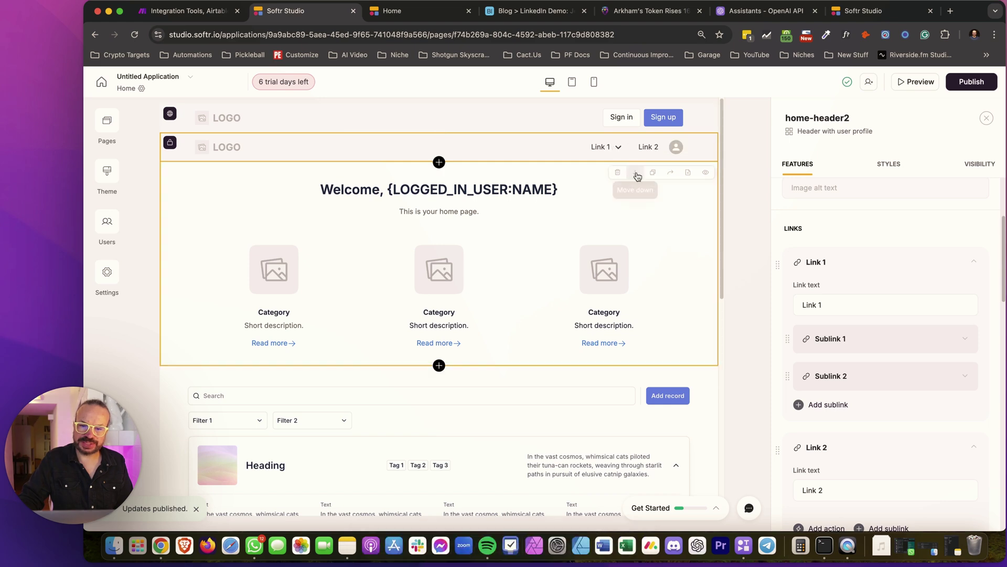
# Reload the live site and expand Link 1 to see Sublink 1 and Sublink 2
pyautogui.click(391, 12)
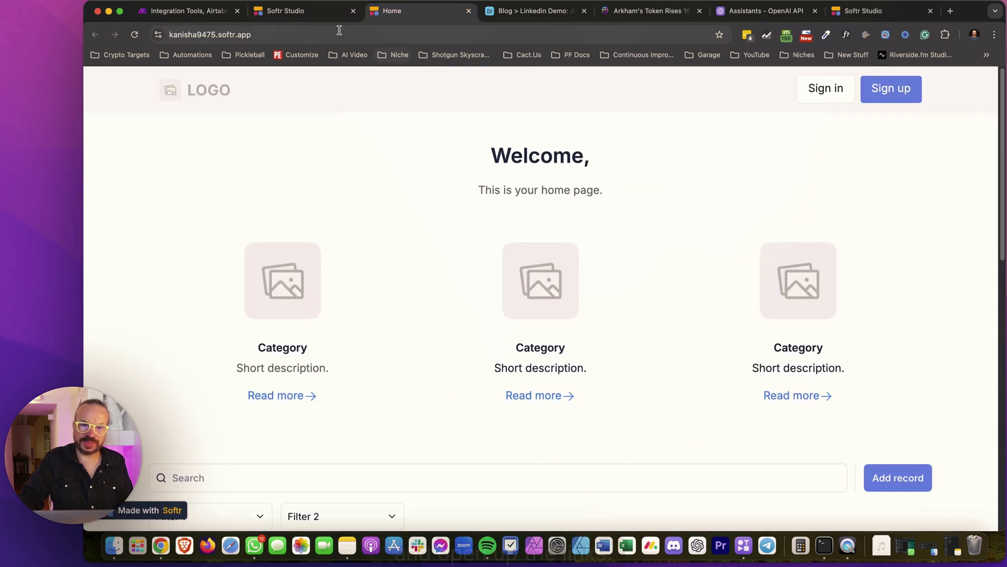
pyautogui.click(134, 34)
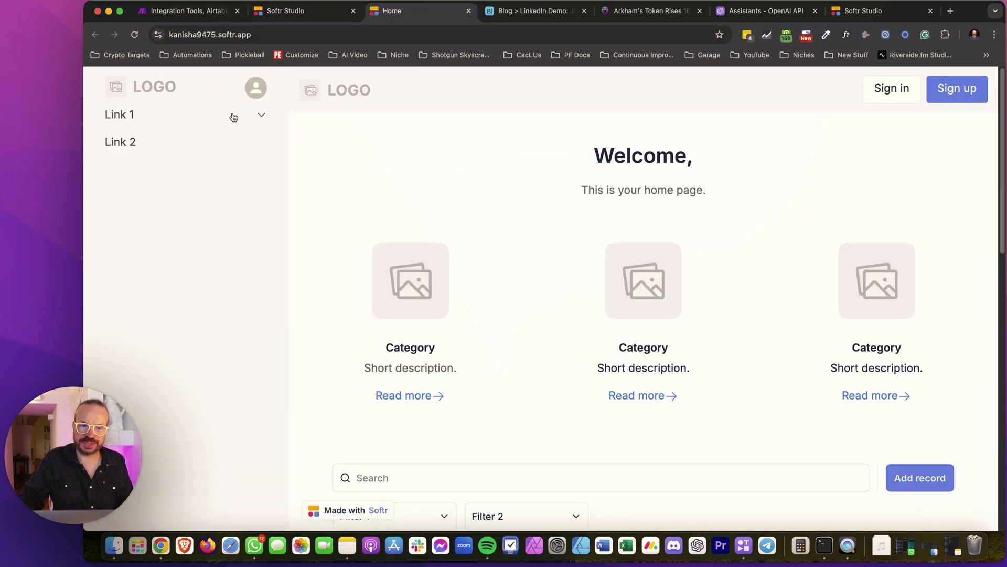
pyautogui.click(260, 112)
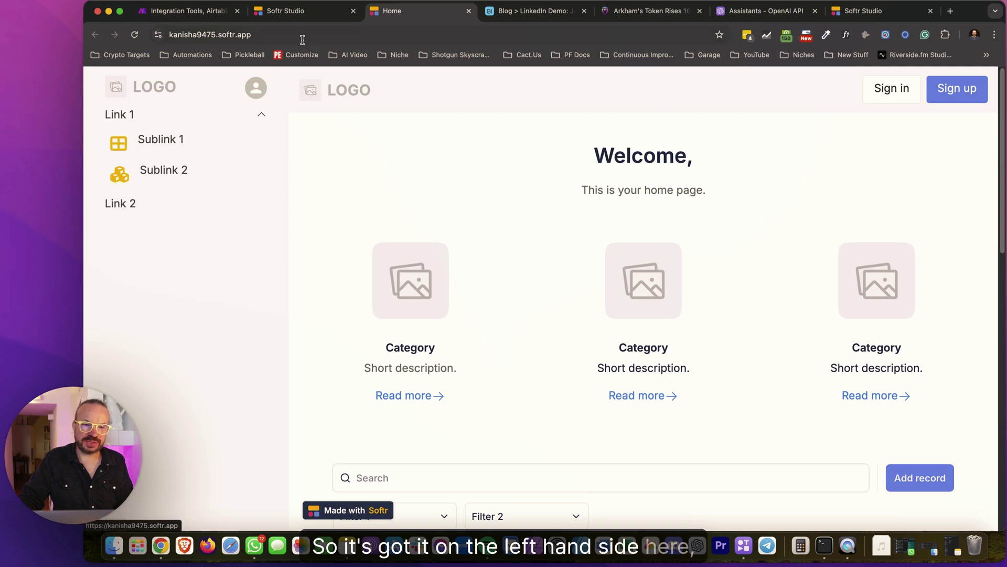
pyautogui.click(302, 11)
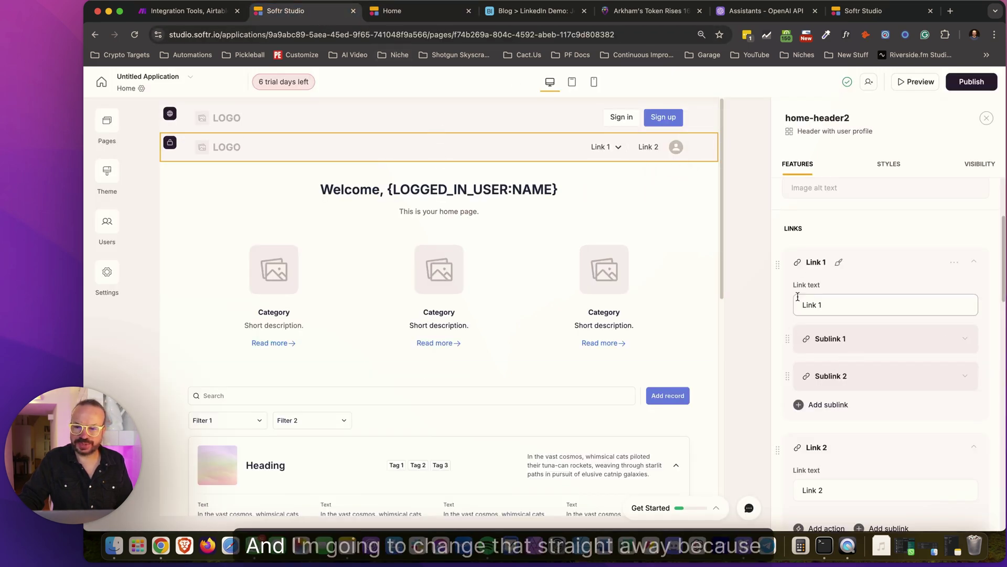
# Set the header orientation to Horizontal and turn on Fixed Header
pyautogui.scroll(-10, 894, 293)
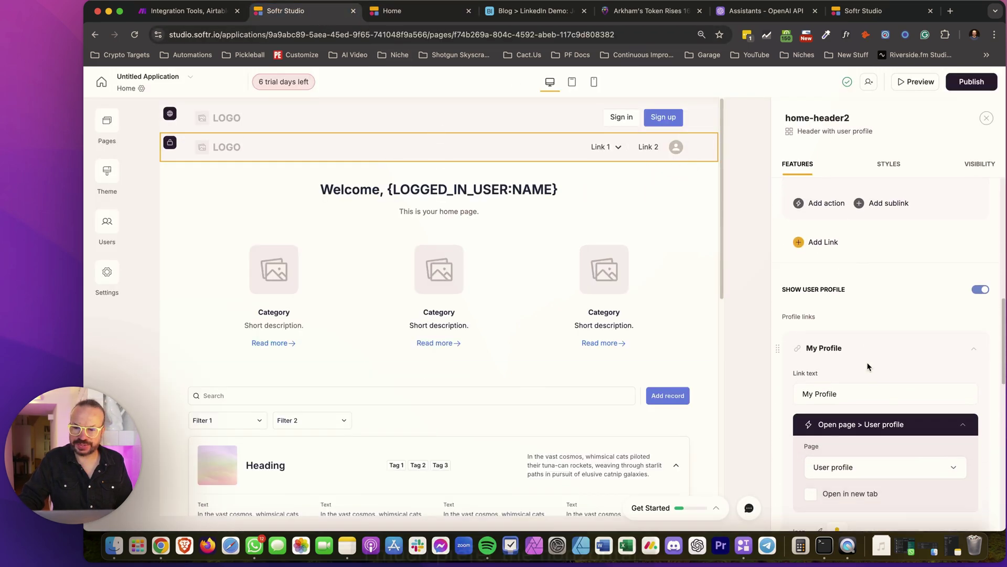
pyautogui.scroll(-10, 867, 365)
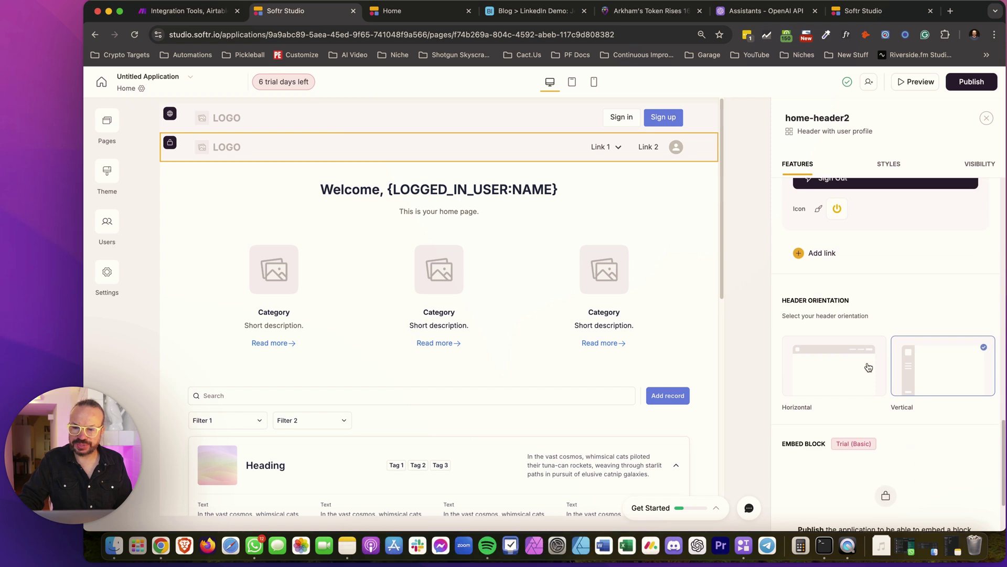
pyautogui.click(864, 364)
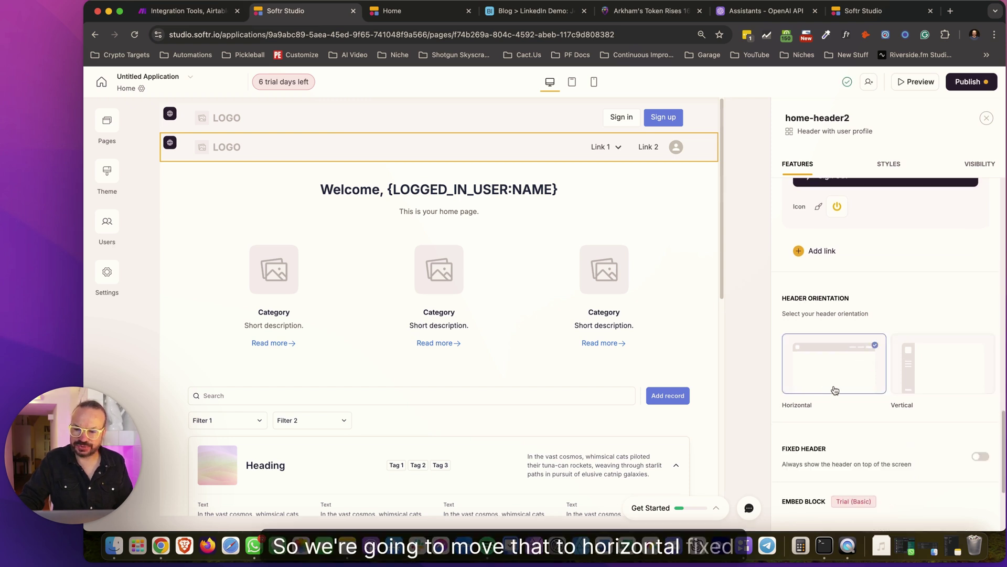
pyautogui.click(979, 457)
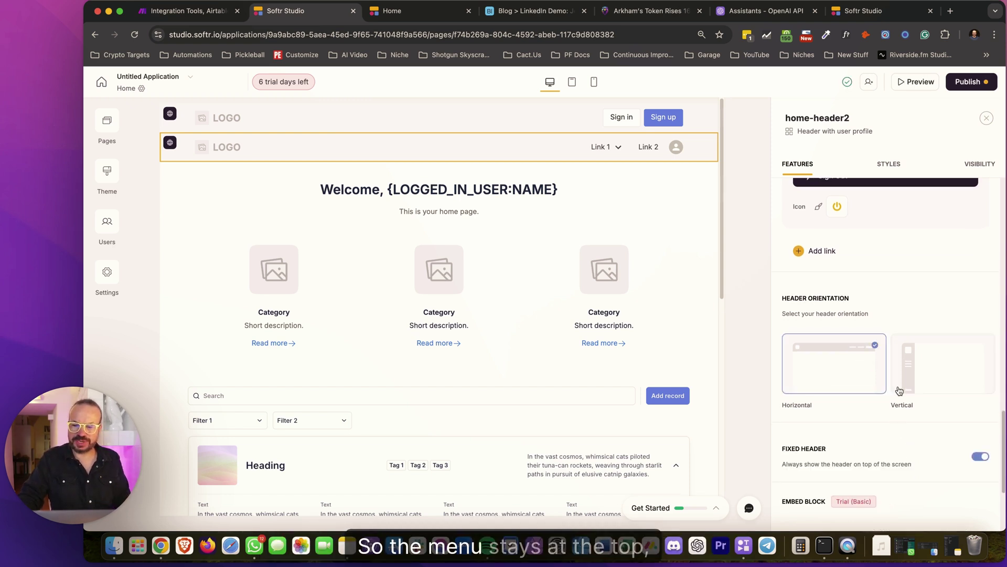
# Delete Sublink 1 and Sublink 2 from under Link 1
pyautogui.scroll(-3, 899, 391)
pyautogui.scroll(15, 898, 390)
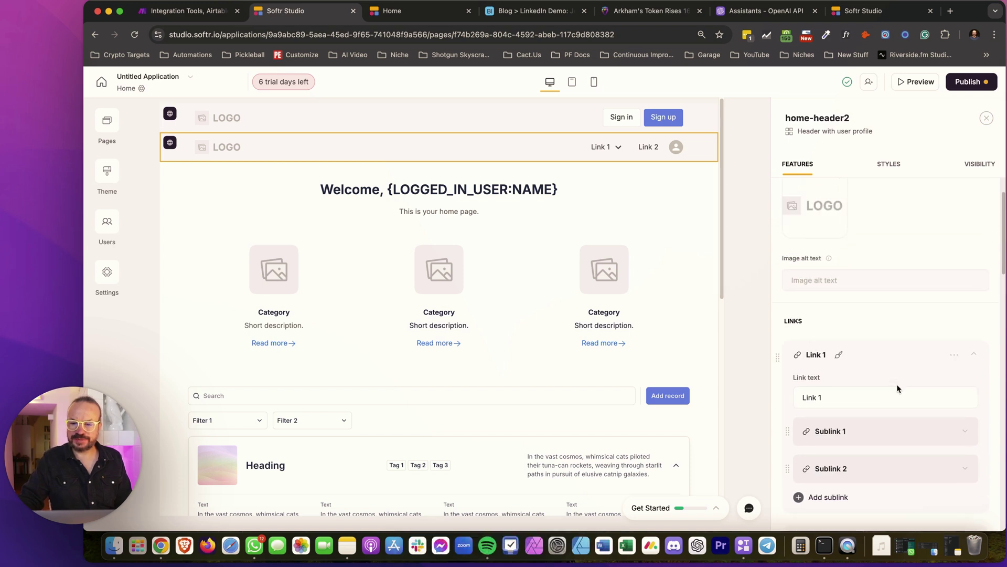
pyautogui.click(964, 432)
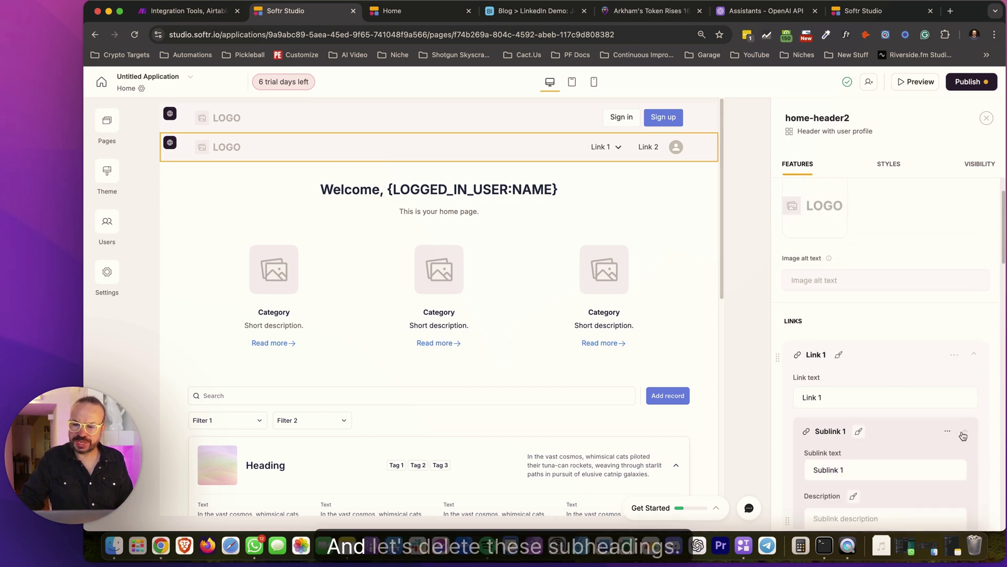
pyautogui.click(964, 432)
pyautogui.click(948, 431)
pyautogui.click(938, 455)
pyautogui.click(948, 433)
pyautogui.click(926, 450)
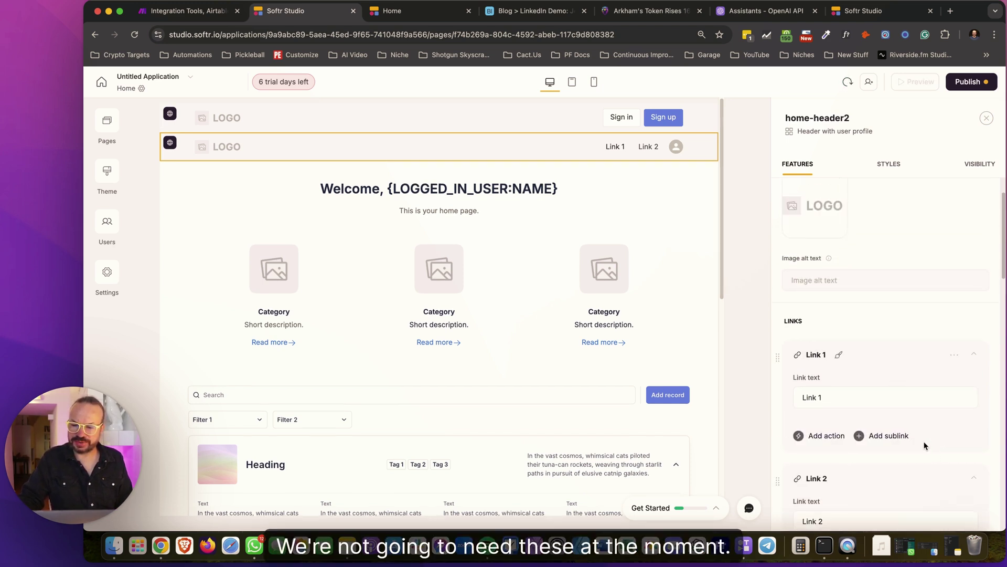
# Rename Link 1 to 'Content Dashboard' and make it open the LinkedIn Content Dashboard page
pyautogui.tripleClick(864, 401)
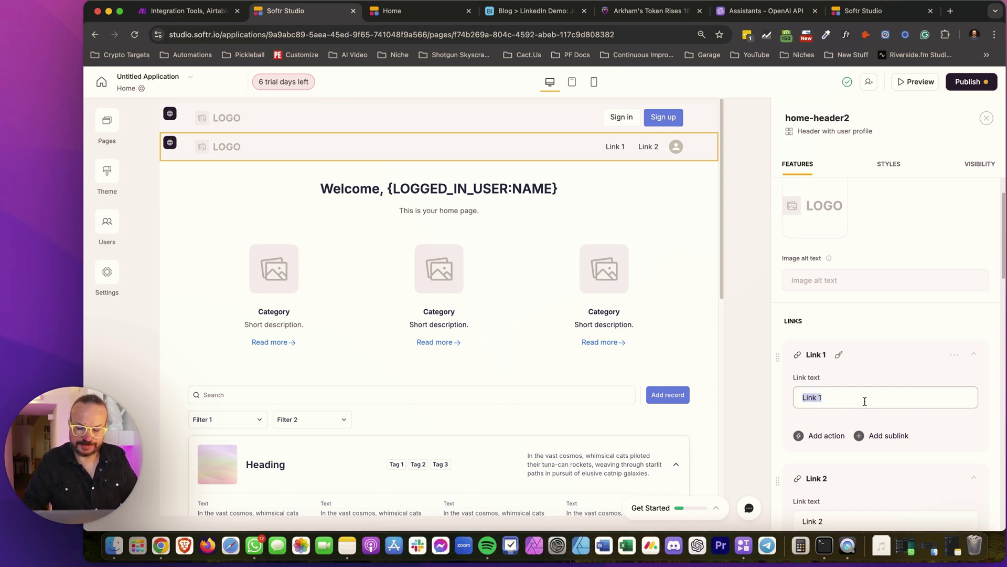
pyautogui.write('Content')
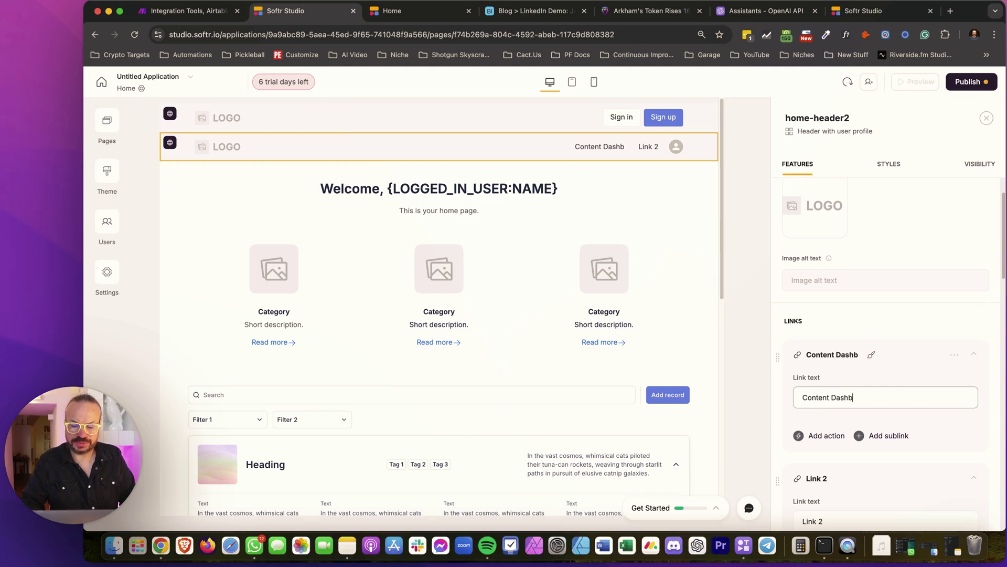
pyautogui.write(' Dashboard')
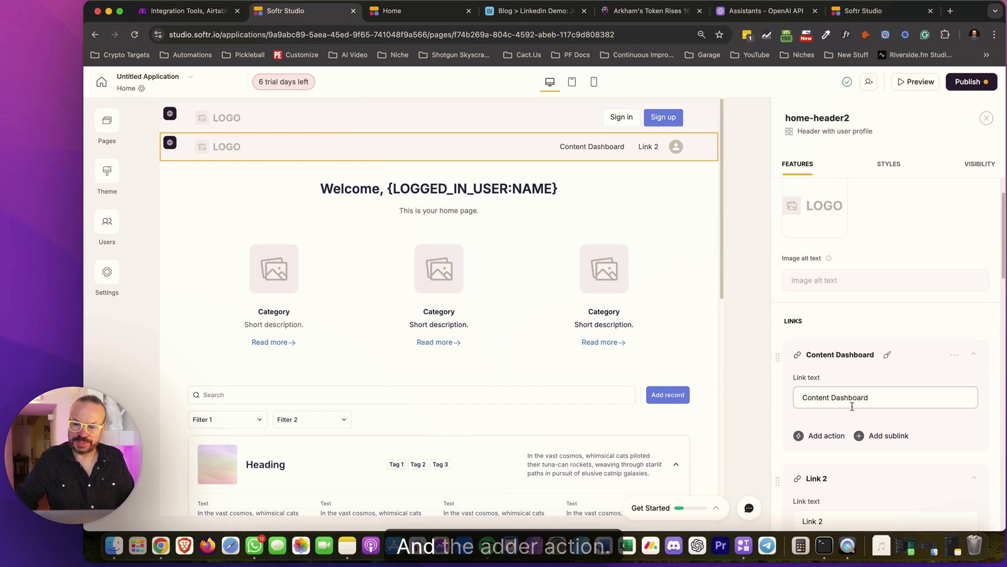
pyautogui.click(820, 435)
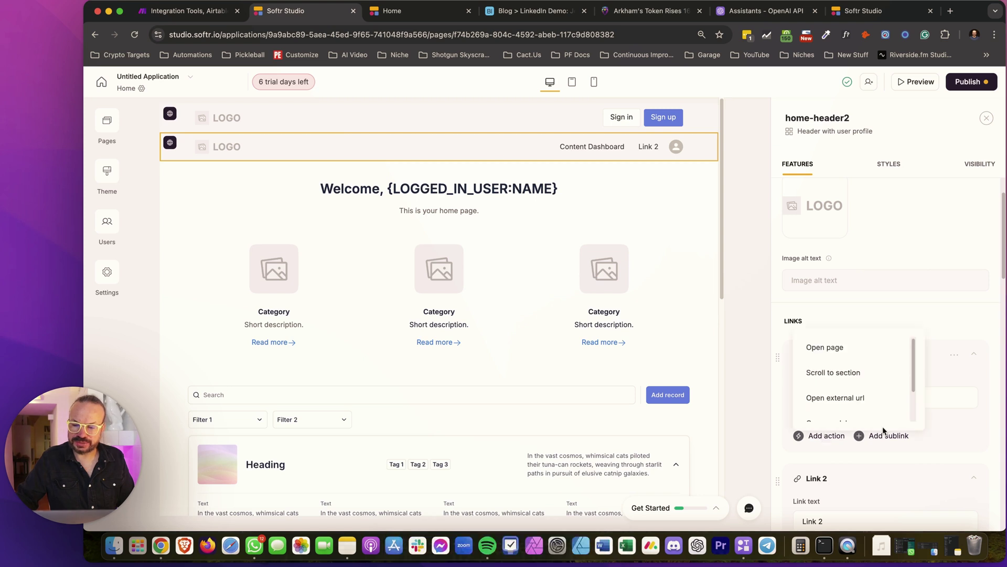
pyautogui.click(845, 357)
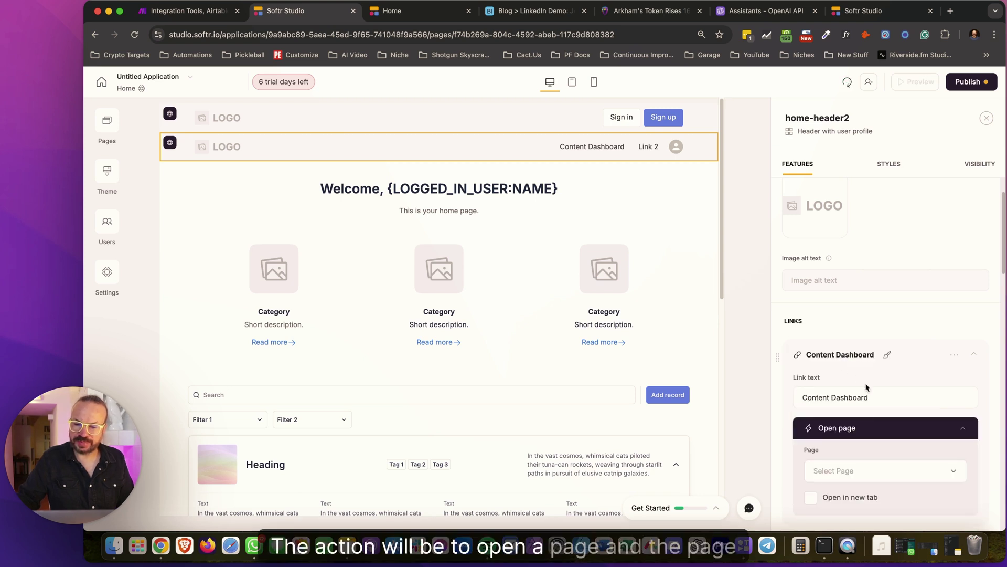
pyautogui.click(872, 474)
pyautogui.click(864, 355)
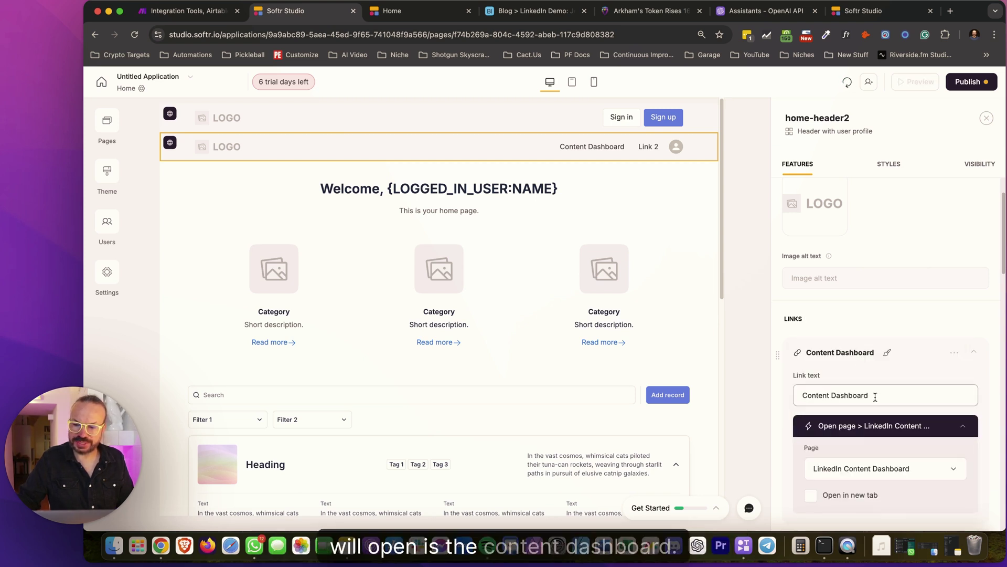
# Publish the updates and switch to the live site
pyautogui.click(968, 81)
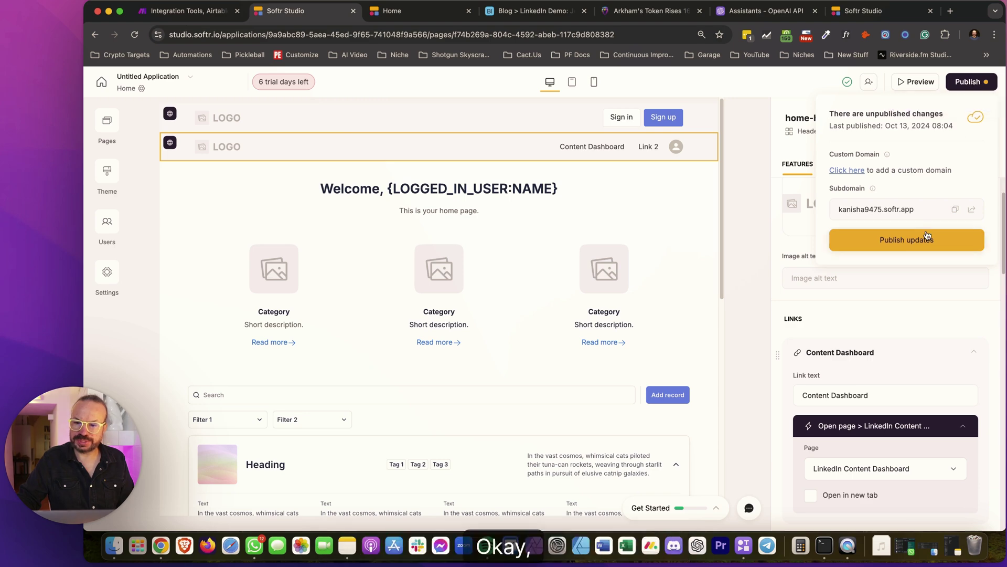
pyautogui.click(906, 240)
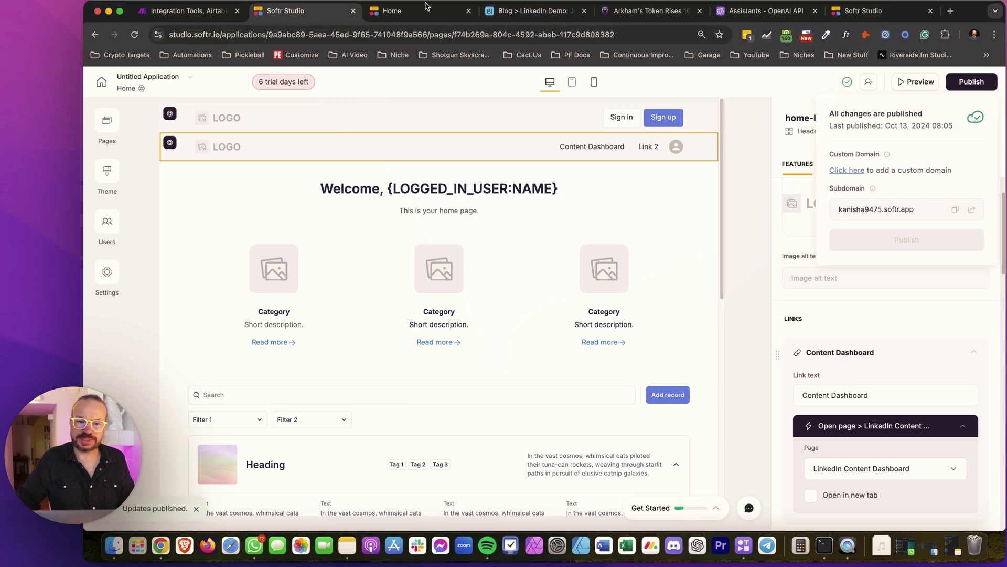
pyautogui.click(445, 6)
# Reload the live site, go to Content Dashboard and expand the first post
pyautogui.press('super+r')
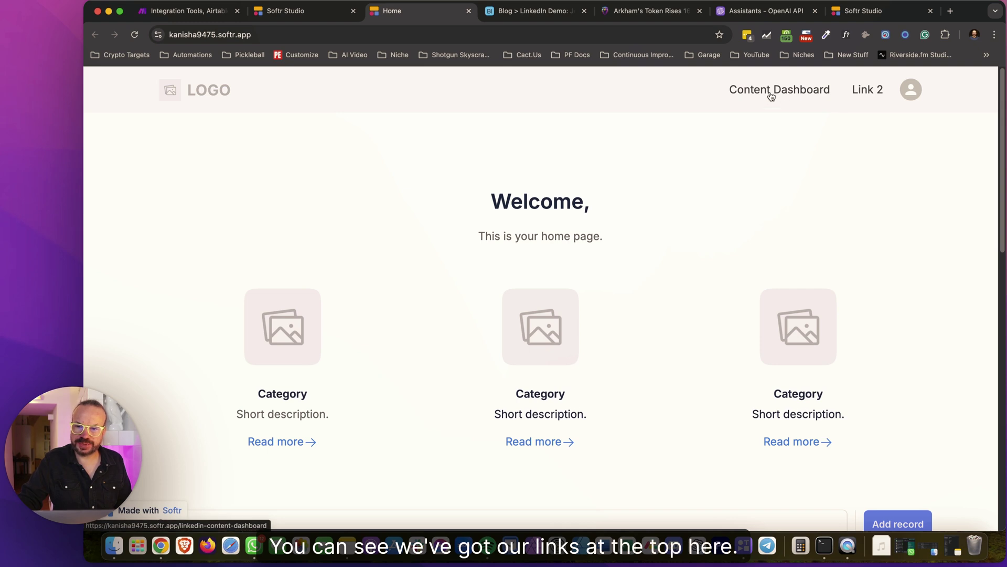
pyautogui.click(800, 90)
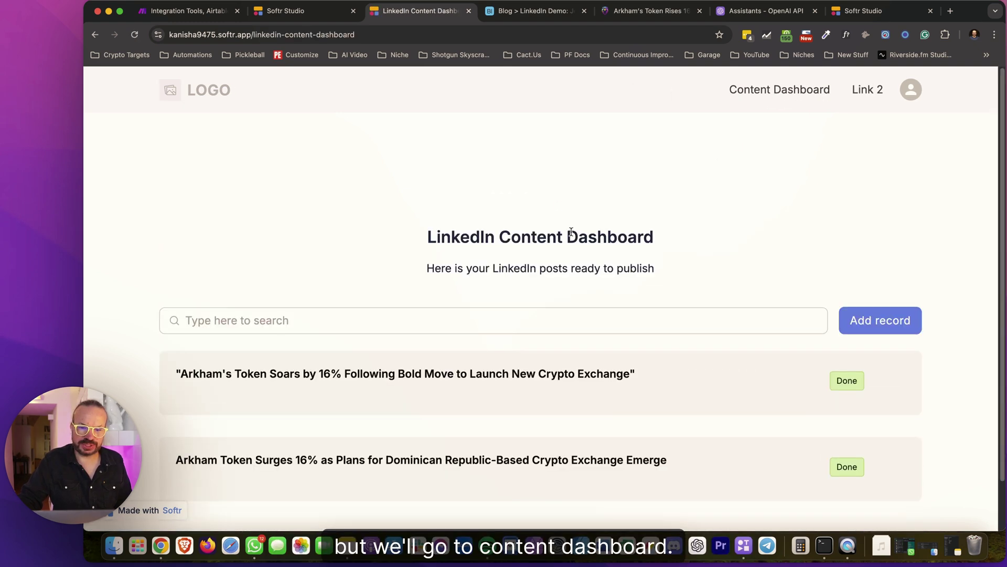
pyautogui.scroll(-2, 561, 259)
pyautogui.click(450, 311)
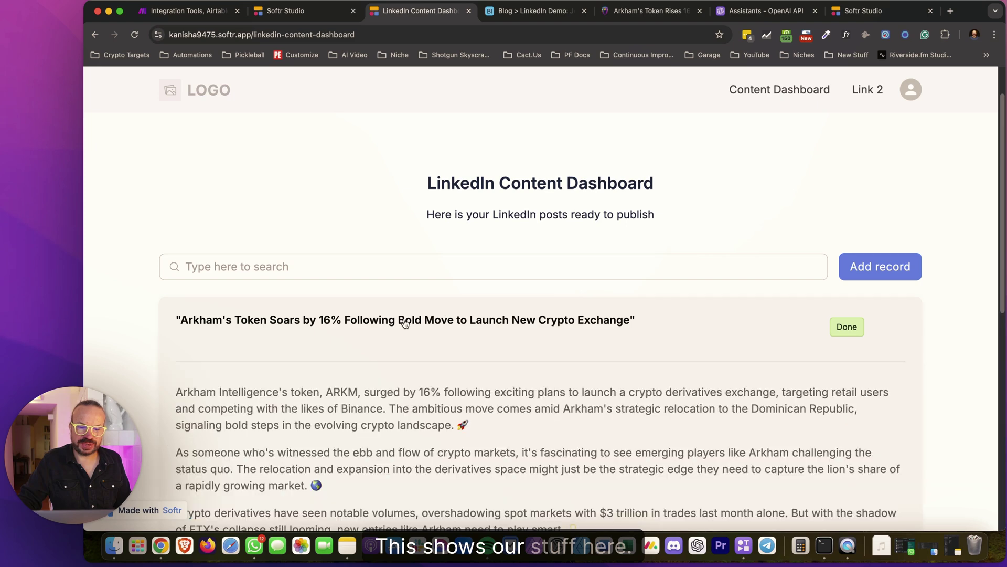
# Read the post's hashtags and open, then close, its source Blog URL
pyautogui.scroll(-6, 562, 332)
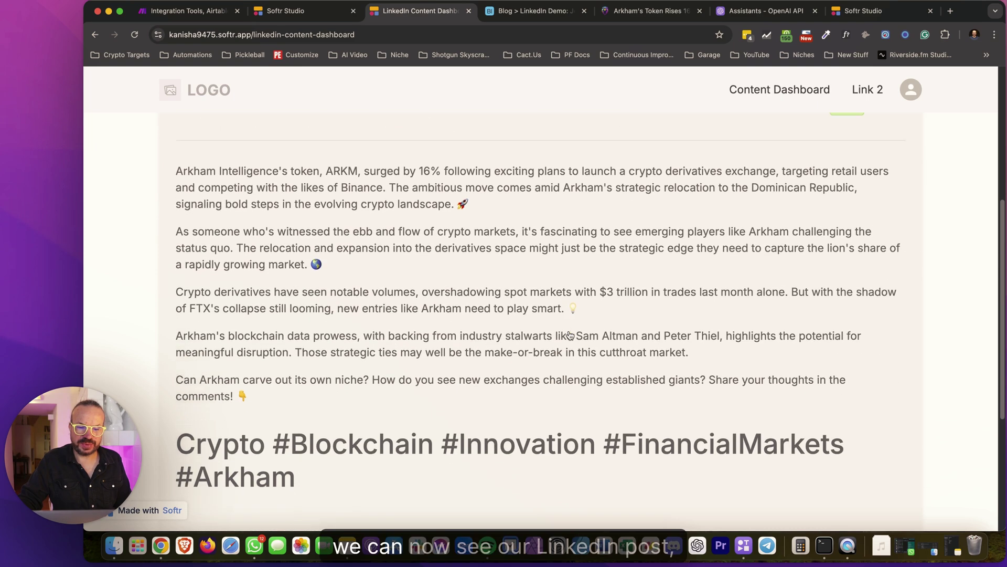
pyautogui.scroll(-2, 362, 254)
pyautogui.tripleClick(362, 254)
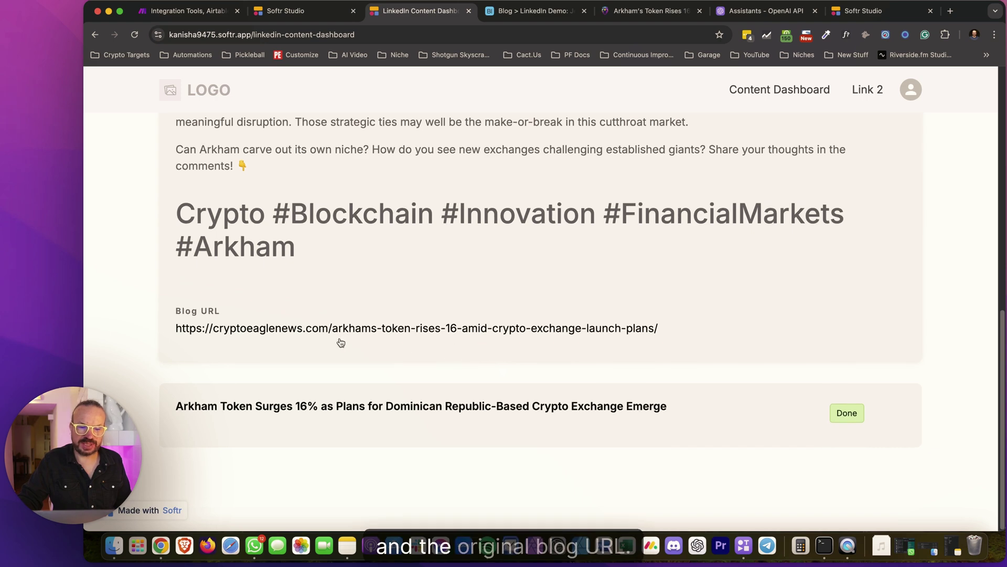
pyautogui.click(410, 328)
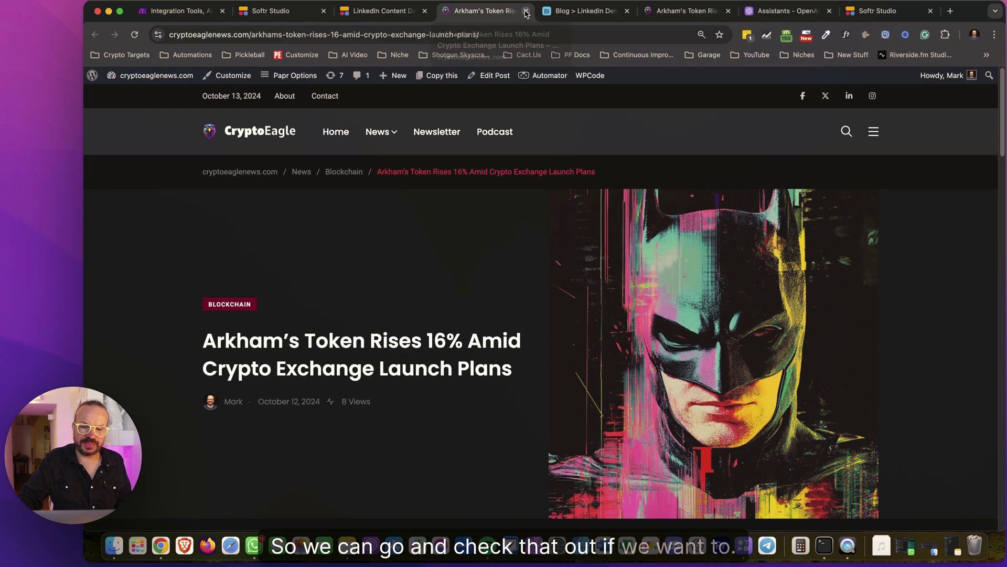
pyautogui.click(526, 11)
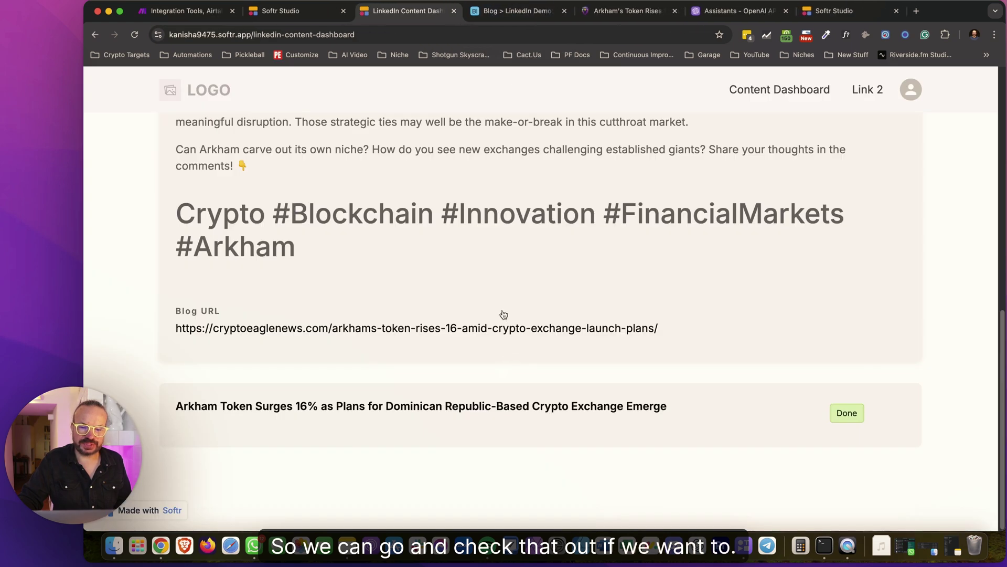
pyautogui.scroll(10, 525, 294)
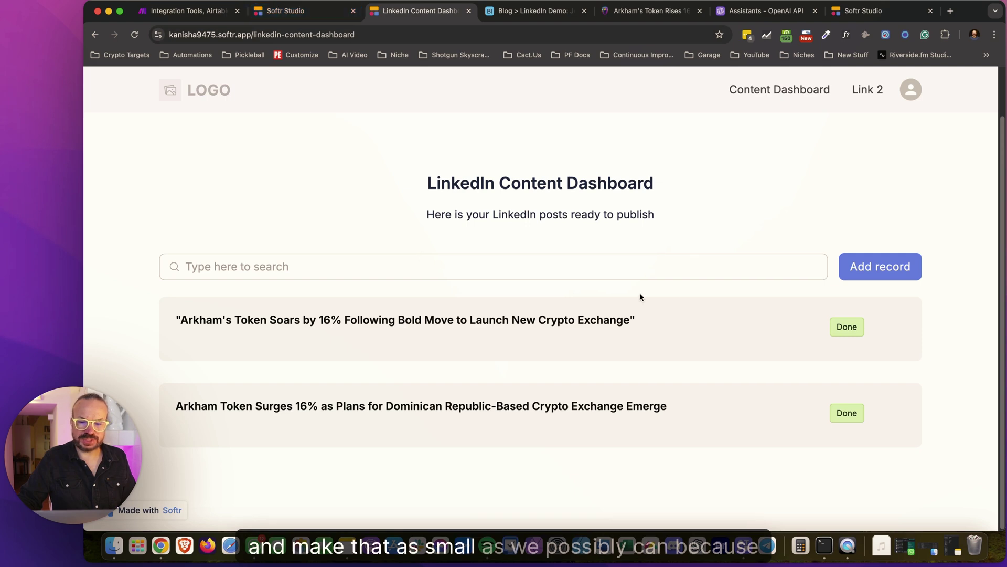
# Return to Softr Studio and open LinkedIn Content Dashboard from the Pages list
pyautogui.click(310, 10)
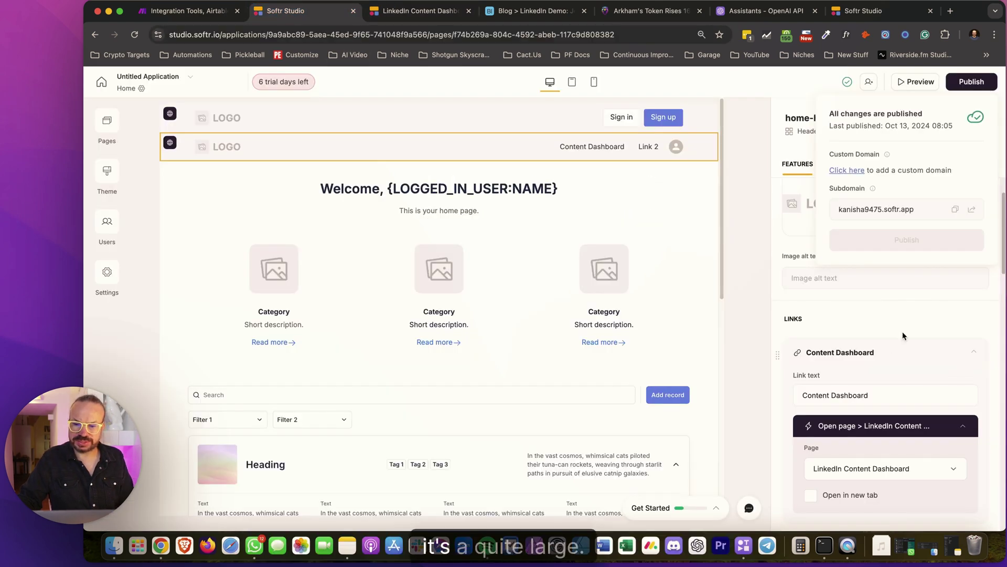
pyautogui.click(853, 303)
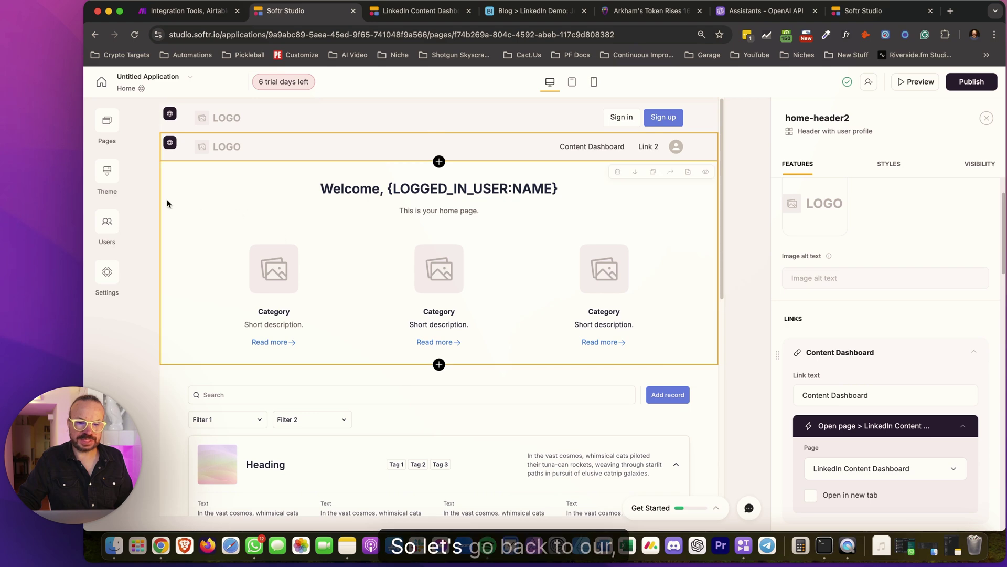
pyautogui.click(108, 126)
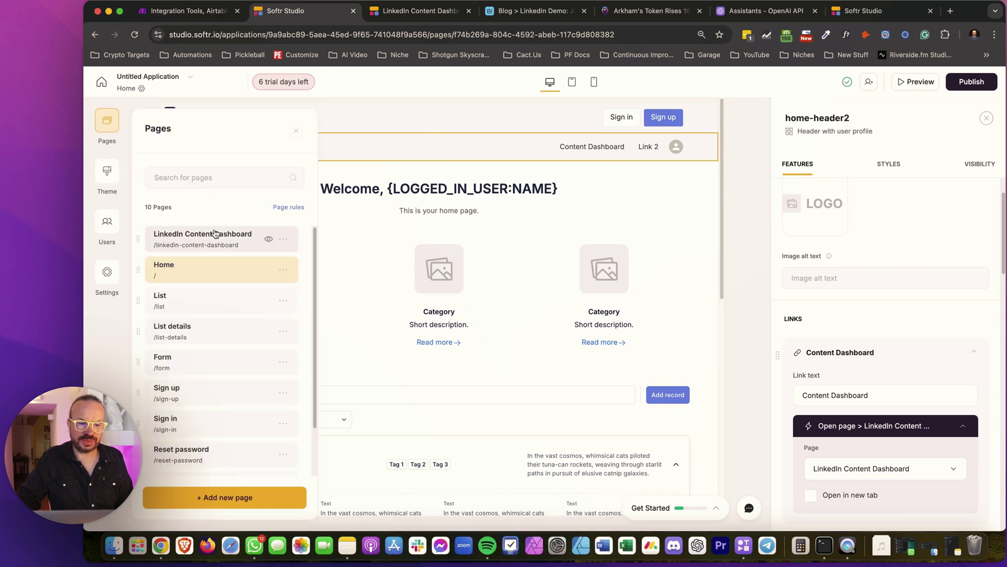
pyautogui.click(213, 234)
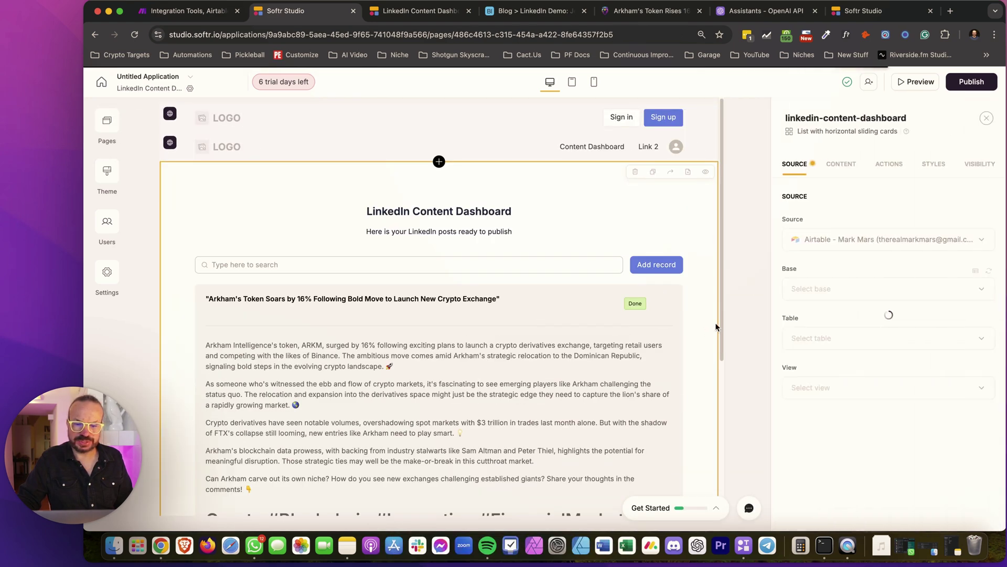
# Set the posts list block's top and bottom padding to None and preview the live dashboard
pyautogui.scroll(-2, 707, 331)
pyautogui.click(933, 167)
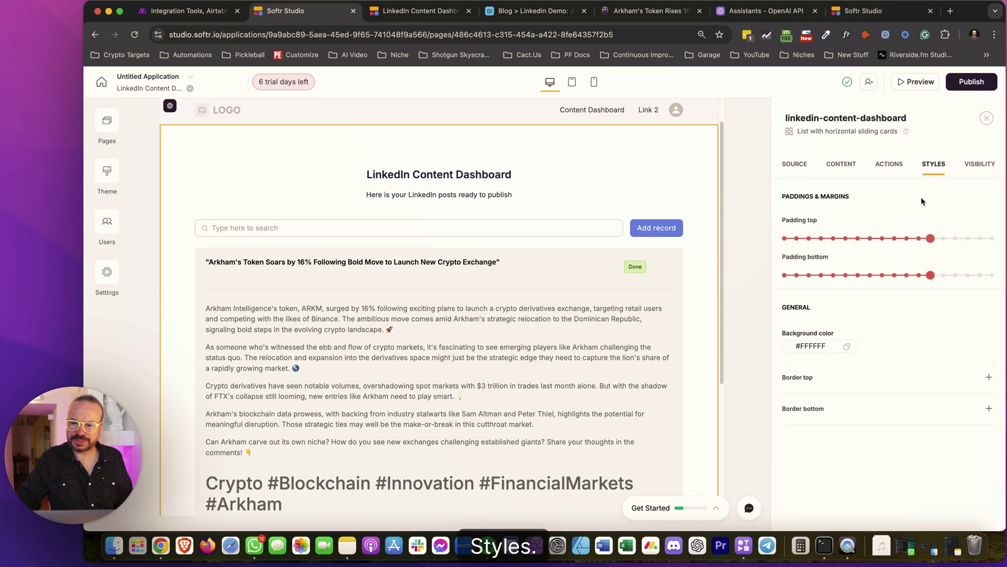
pyautogui.moveTo(925, 251)
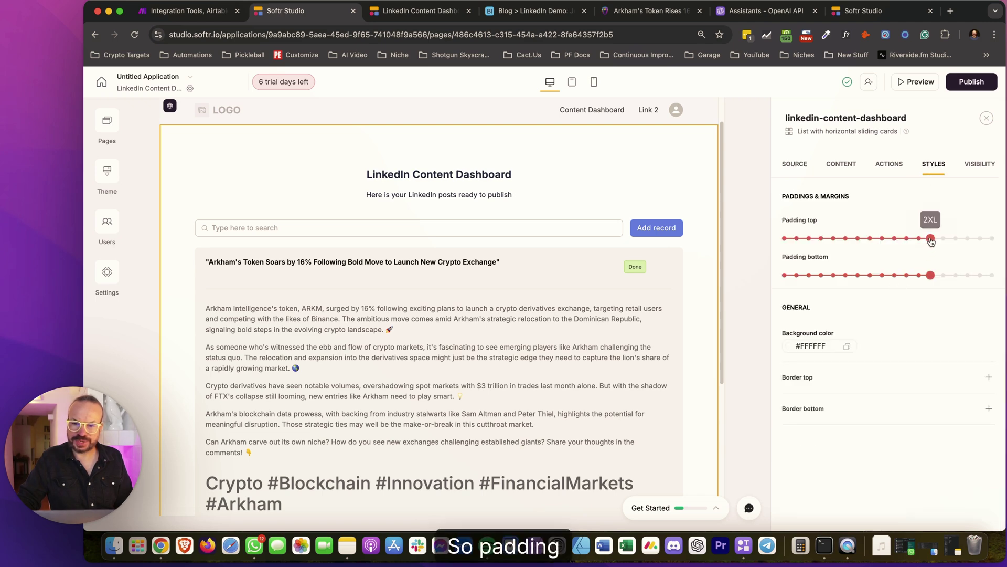
pyautogui.moveTo(868, 241); pyautogui.dragTo(783, 240)
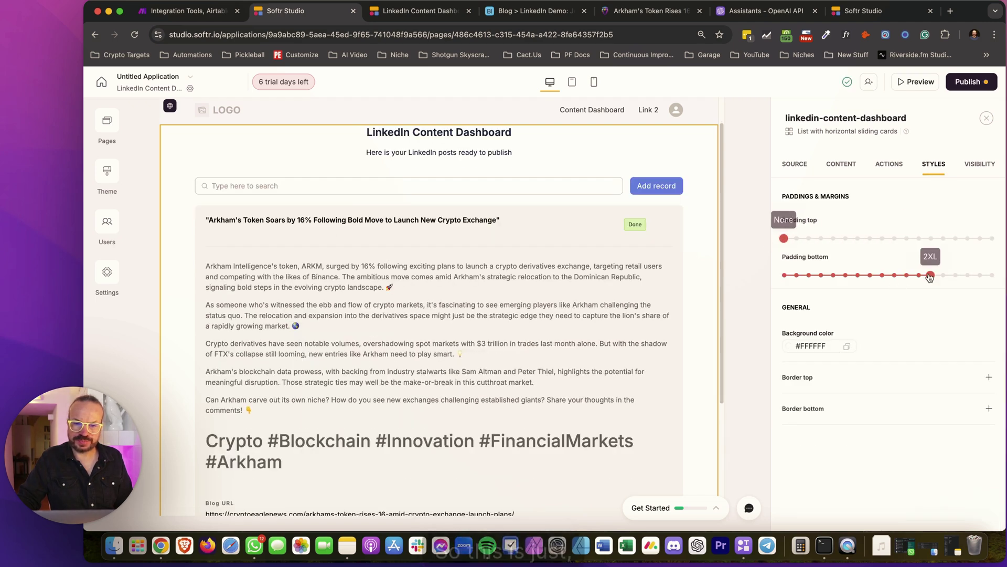
pyautogui.moveTo(931, 275); pyautogui.dragTo(784, 276)
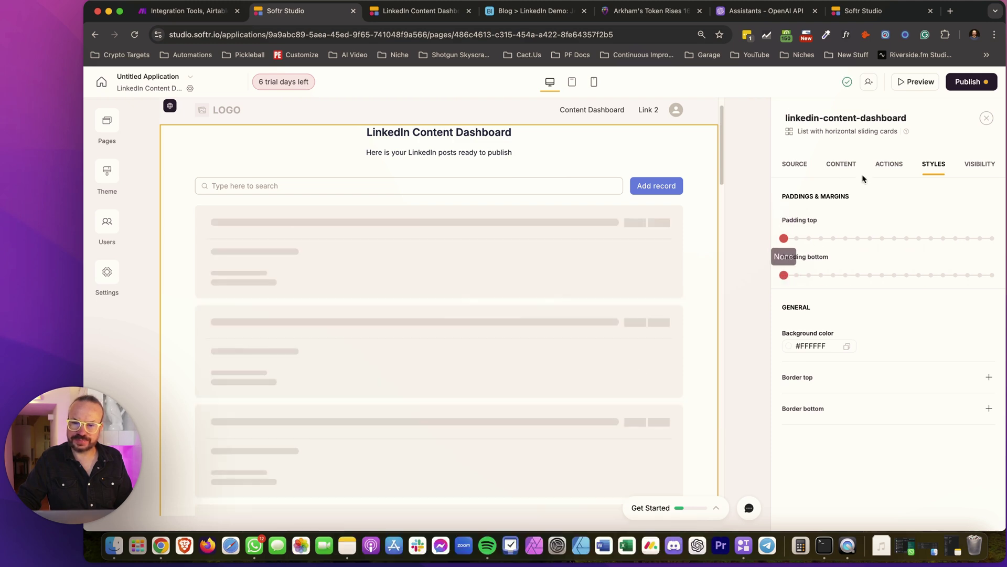
pyautogui.click(398, 10)
pyautogui.click(287, 11)
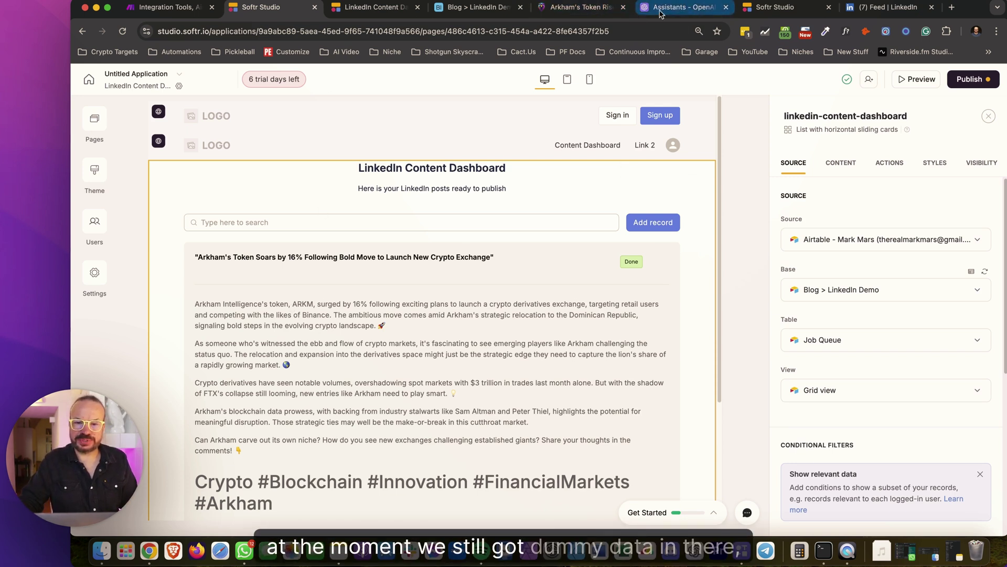
# Delete the Tools starting module from the Make scenario
pyautogui.click(163, 7)
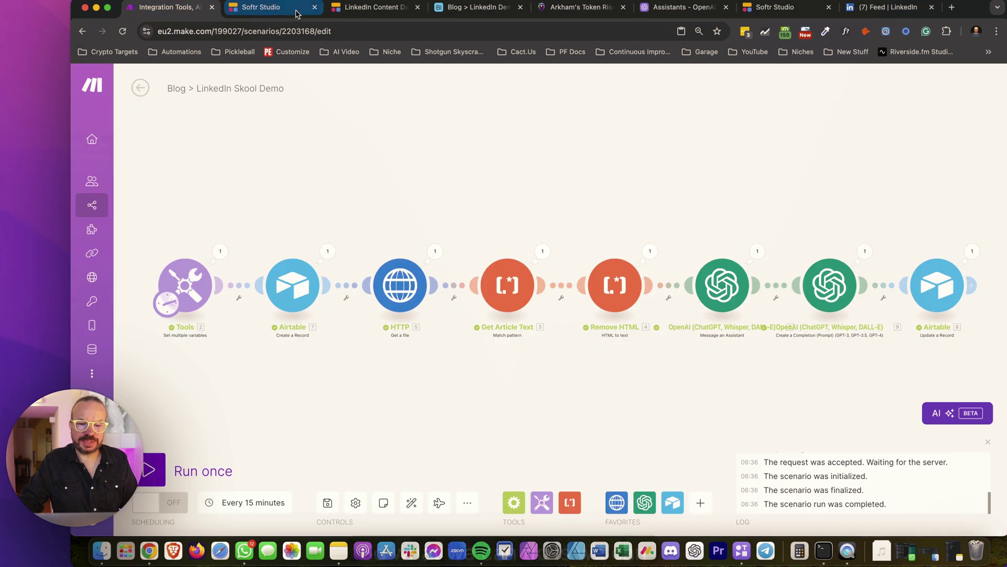
pyautogui.rightClick(183, 281)
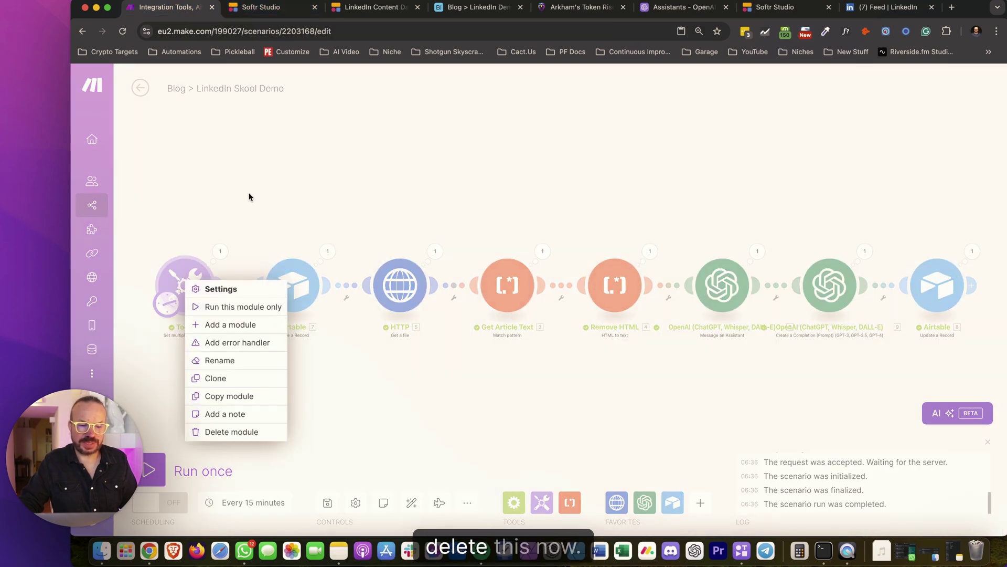
pyautogui.click(232, 432)
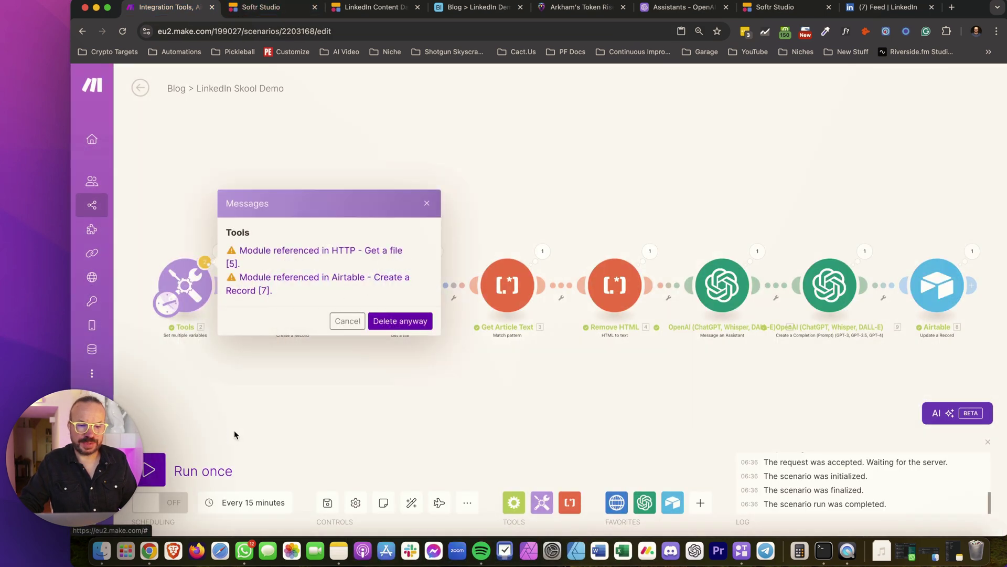
pyautogui.click(373, 327)
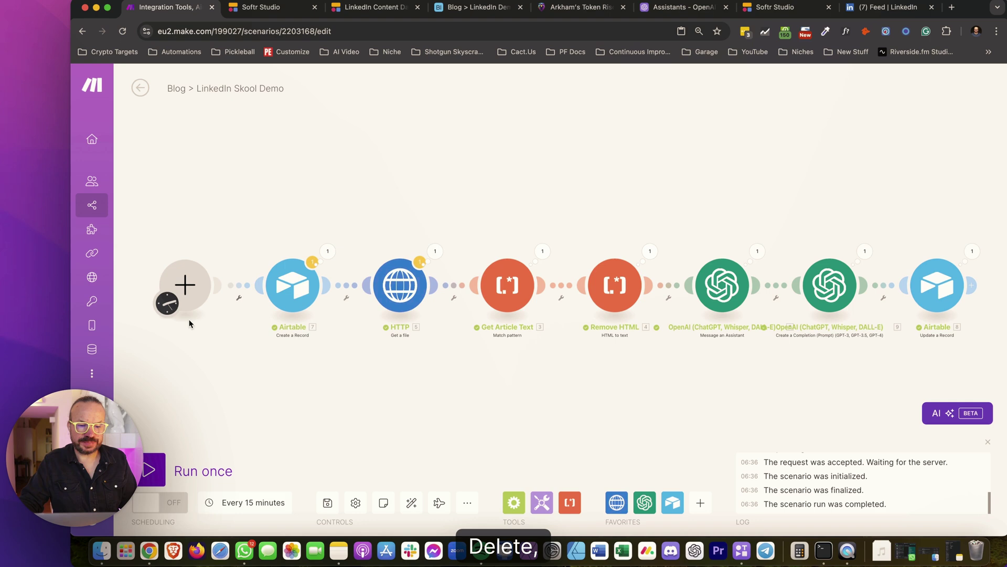
# Add a Custom webhook trigger named 'Blog > LinkedIn Skool Demo' as the first module
pyautogui.click(185, 285)
pyautogui.scroll(-3, 357, 316)
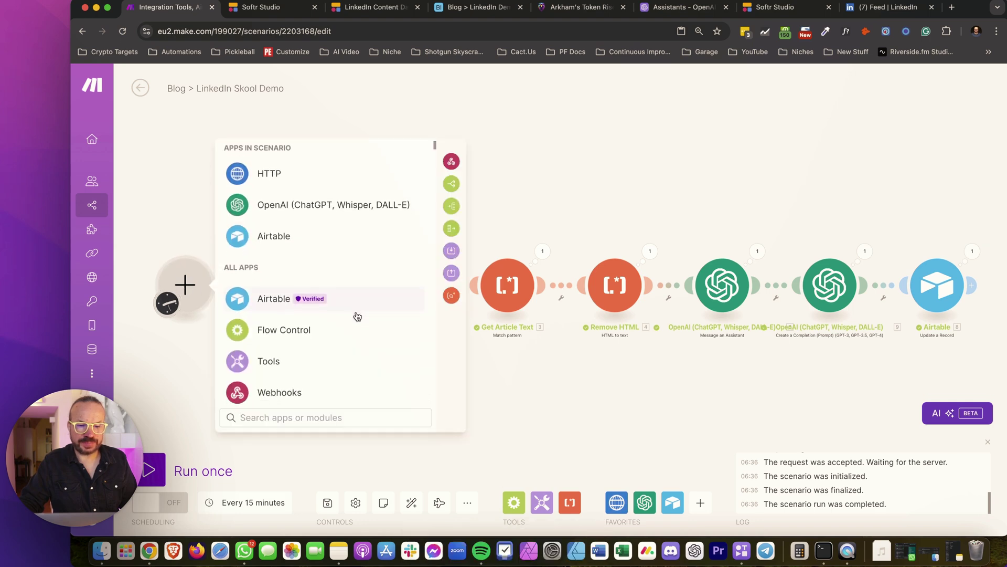
pyautogui.click(282, 316)
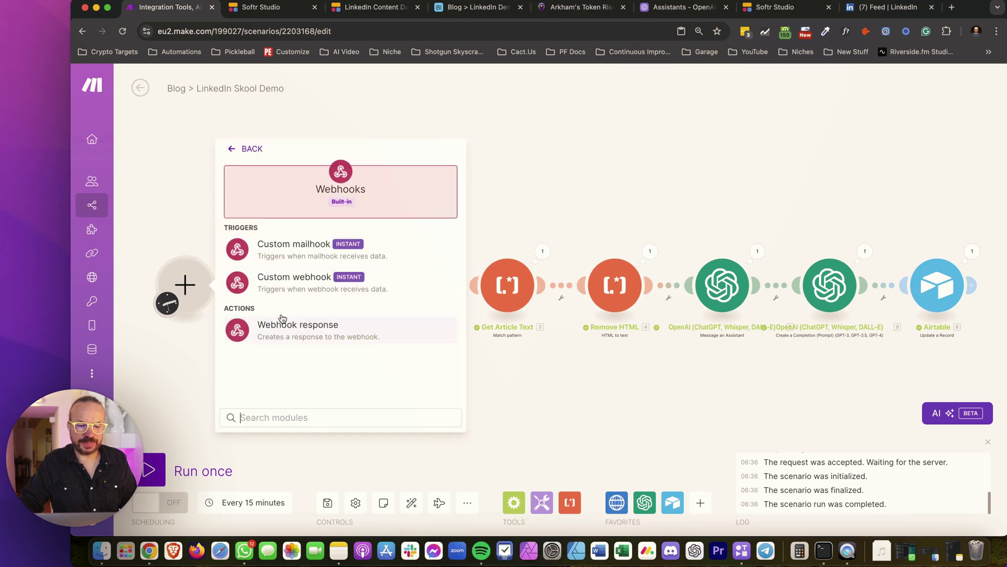
pyautogui.click(309, 280)
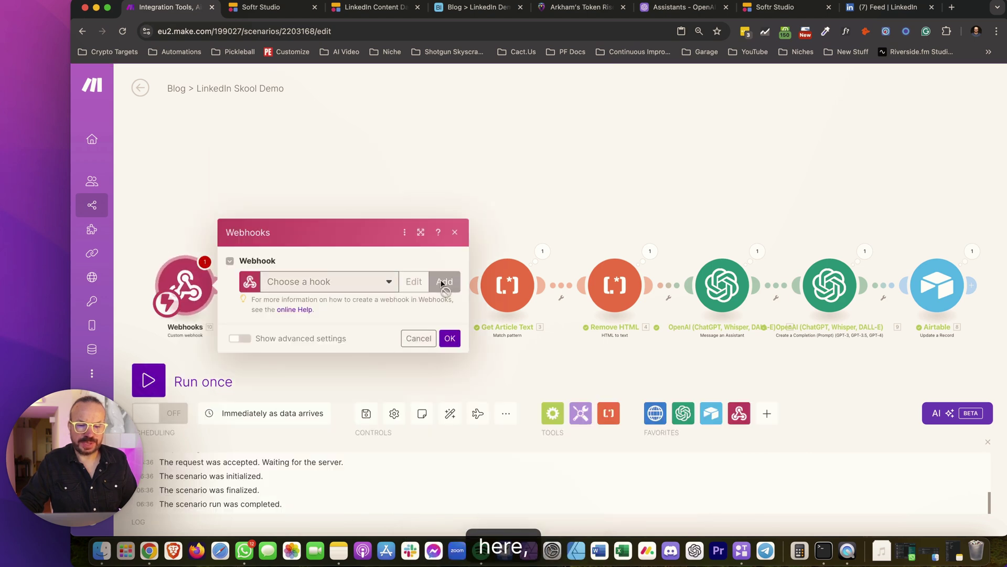
pyautogui.click(443, 281)
pyautogui.tripleClick(539, 242)
pyautogui.press('BackSpace')
pyautogui.write('Blog')
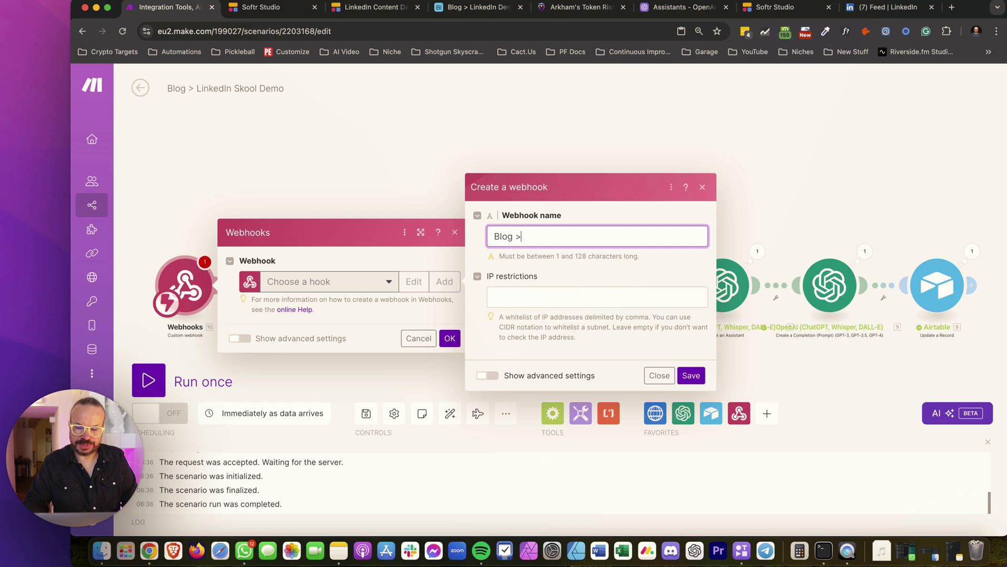
pyautogui.write(' > Linke')
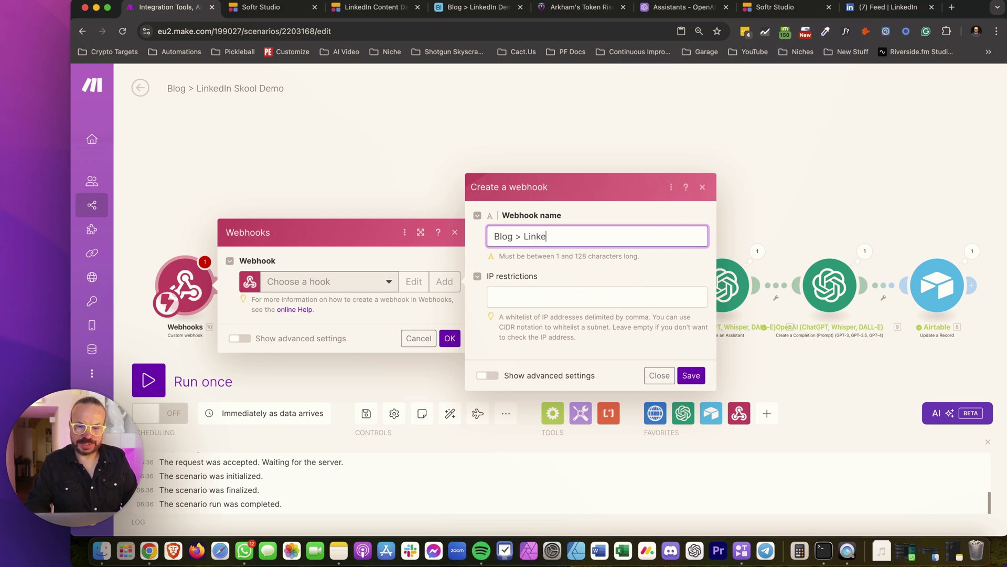
pyautogui.write('dIn Skool Demo')
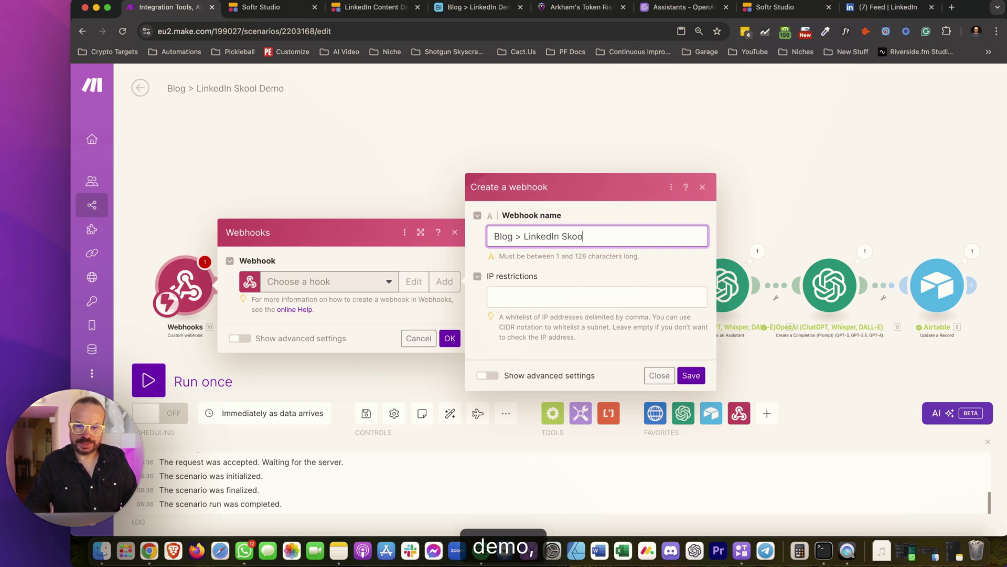
pyautogui.click(691, 375)
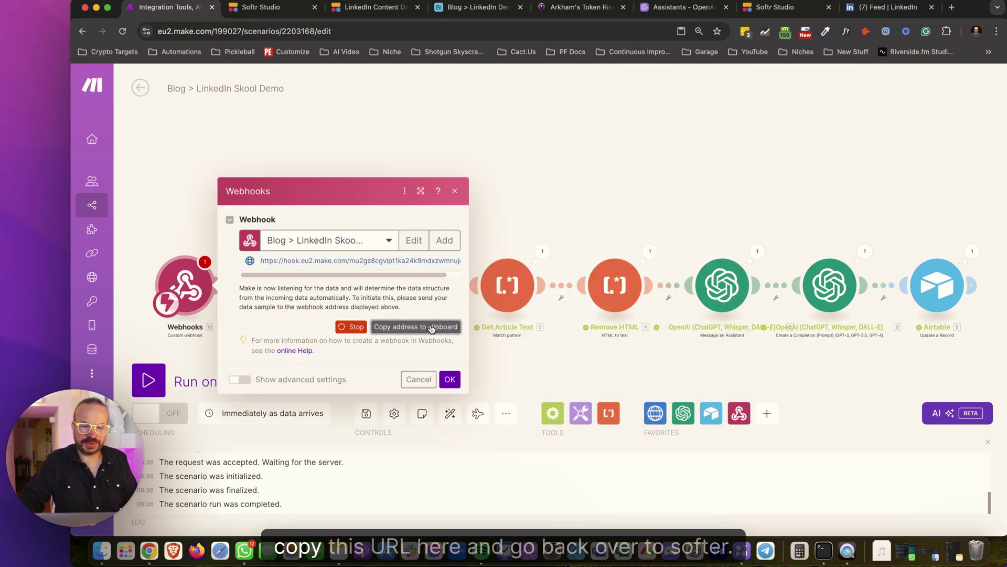
# Copy the new webhook's address to the clipboard
pyautogui.click(449, 380)
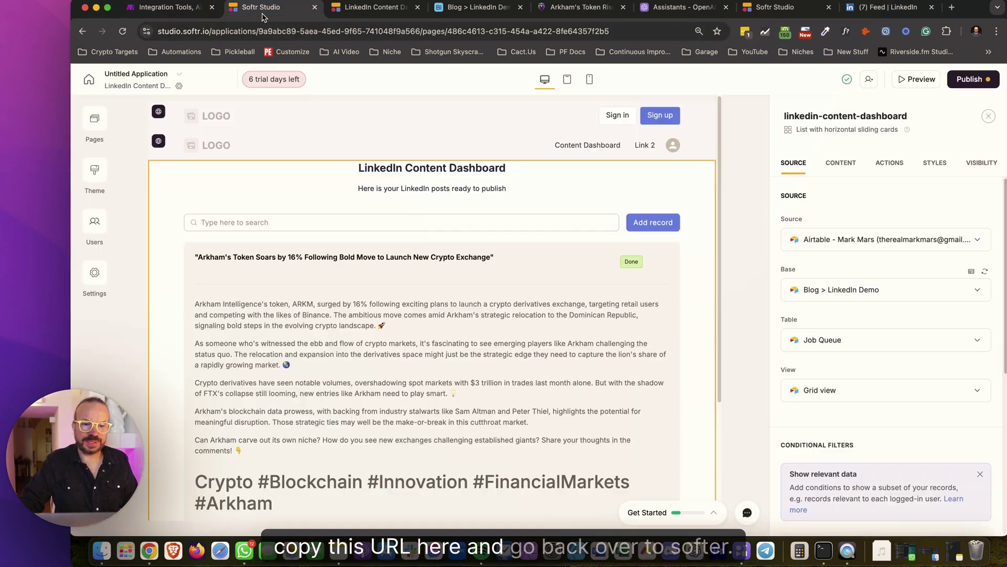
pyautogui.click(373, 6)
pyautogui.click(166, 11)
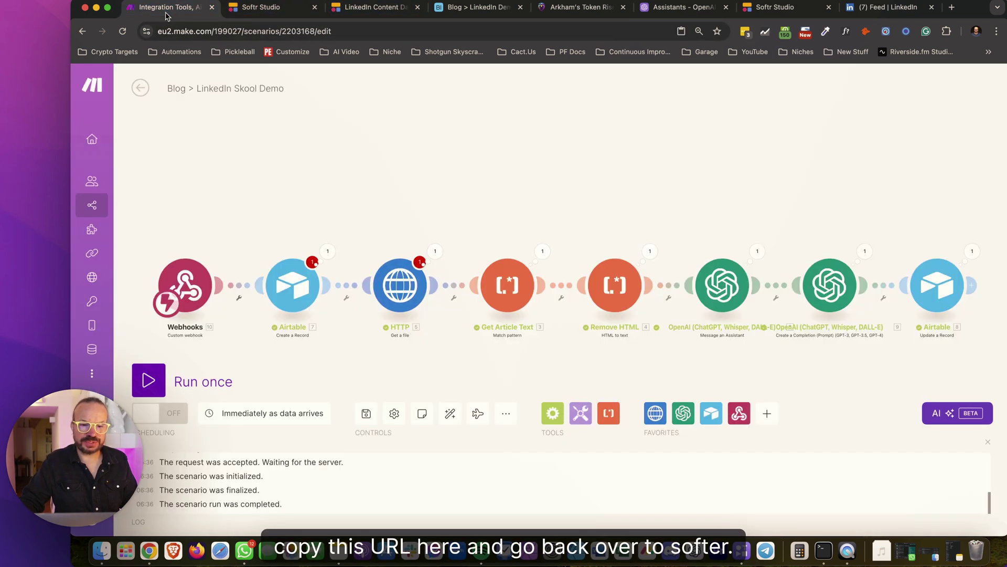
# Save the scenario and review the Airtable step's URL field mapping
pyautogui.click(366, 413)
pyautogui.click(506, 485)
pyautogui.click(307, 296)
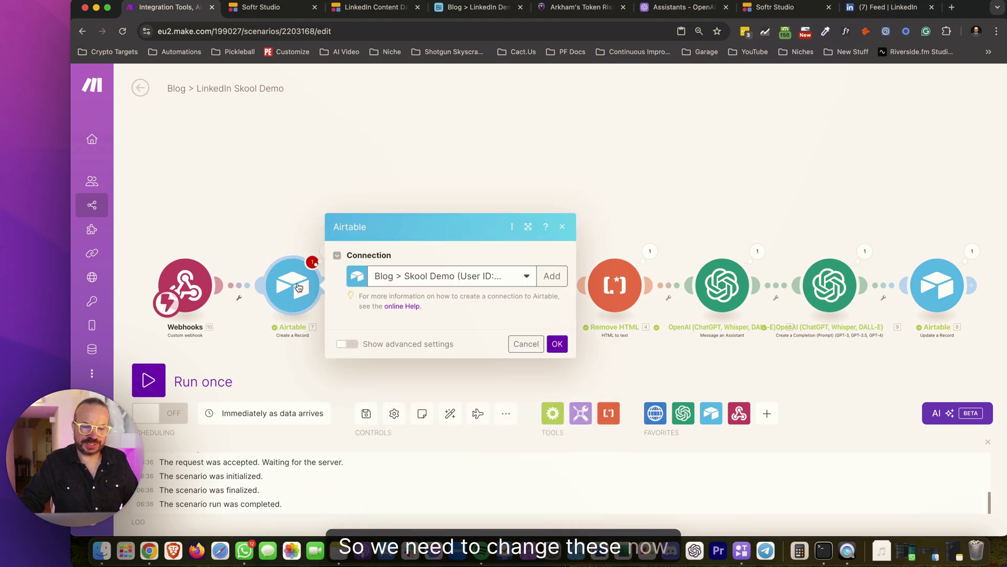
pyautogui.click(450, 310)
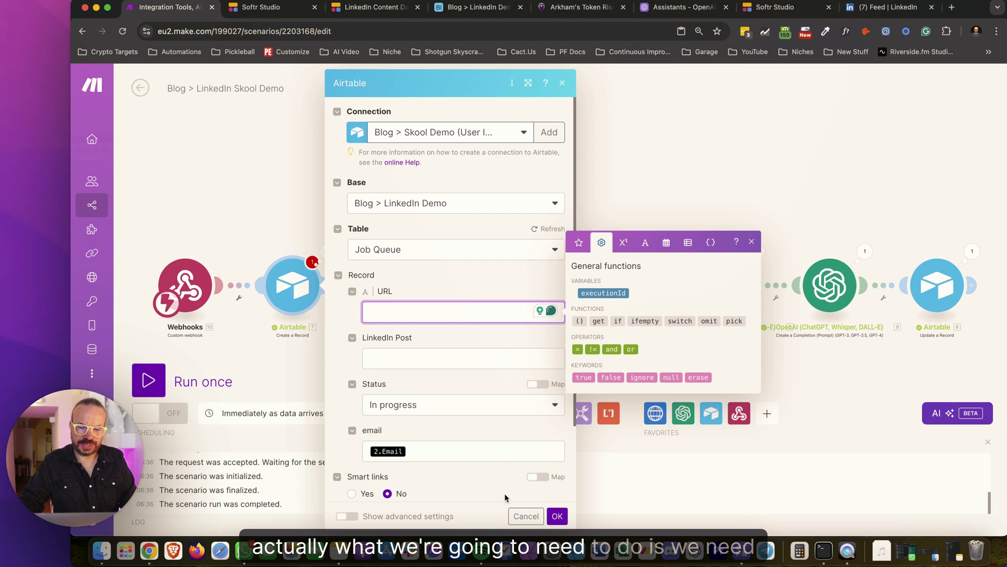
pyautogui.click(526, 516)
# Unlink the webhook from the Airtable step and run the scenario once to await data
pyautogui.click(237, 293)
pyautogui.click(264, 317)
pyautogui.click(150, 380)
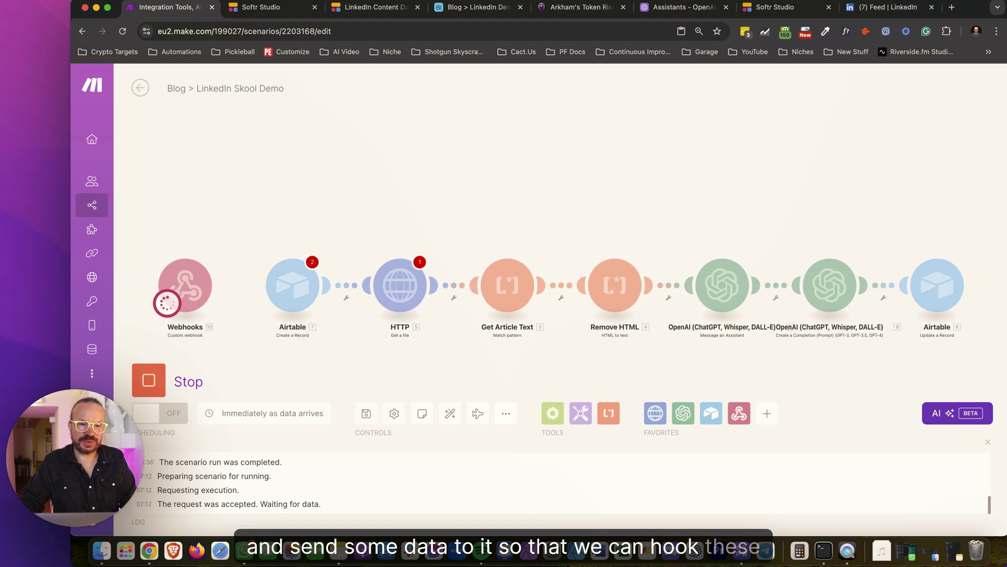
pyautogui.click(261, 6)
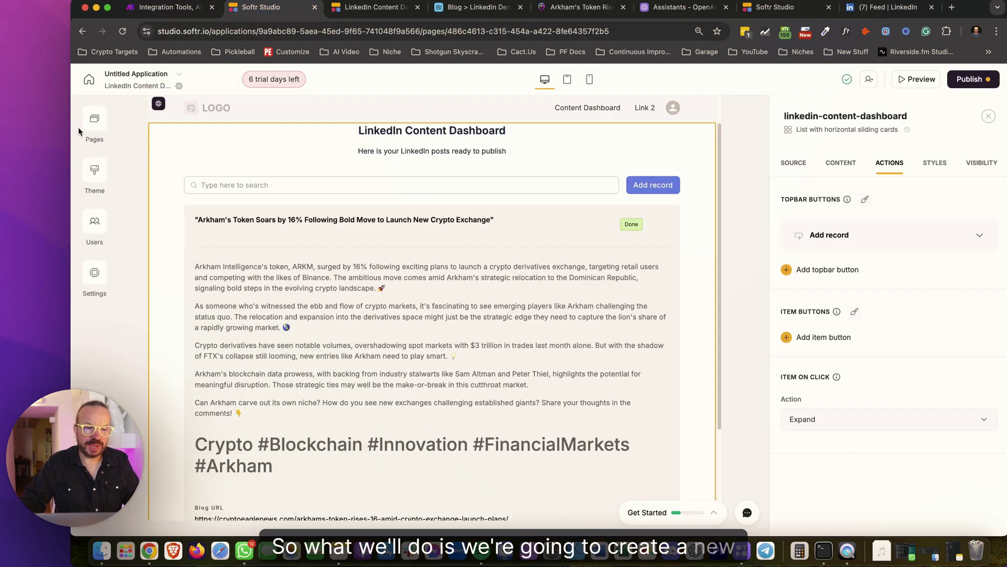
# Create a new app page named 'Submit Article'
pyautogui.click(102, 122)
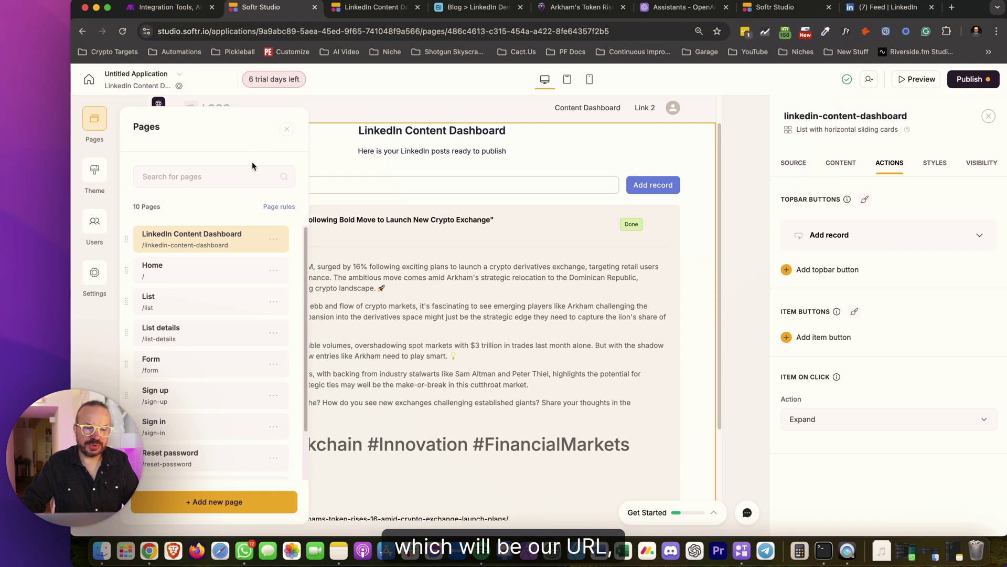
pyautogui.click(215, 501)
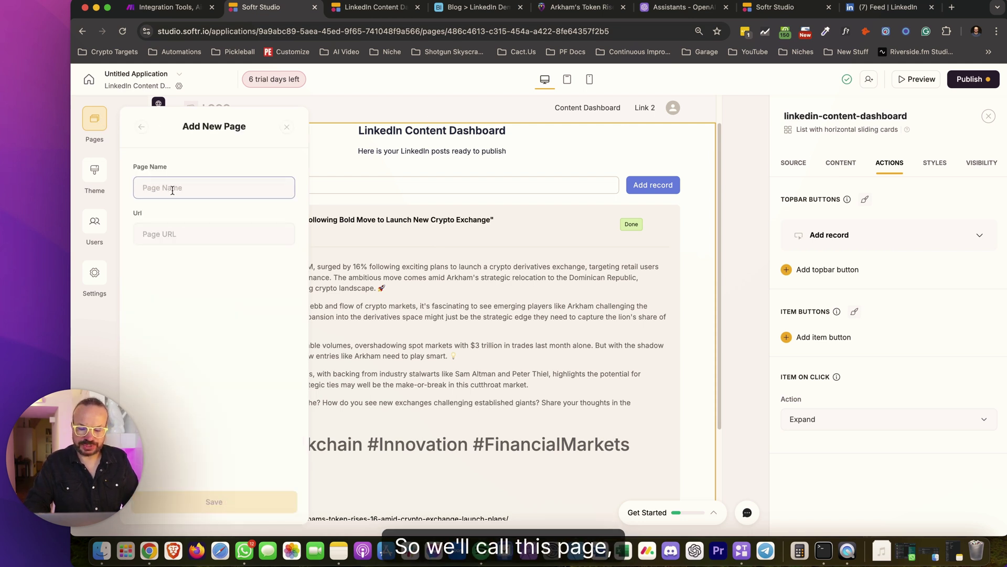
pyautogui.write('S')
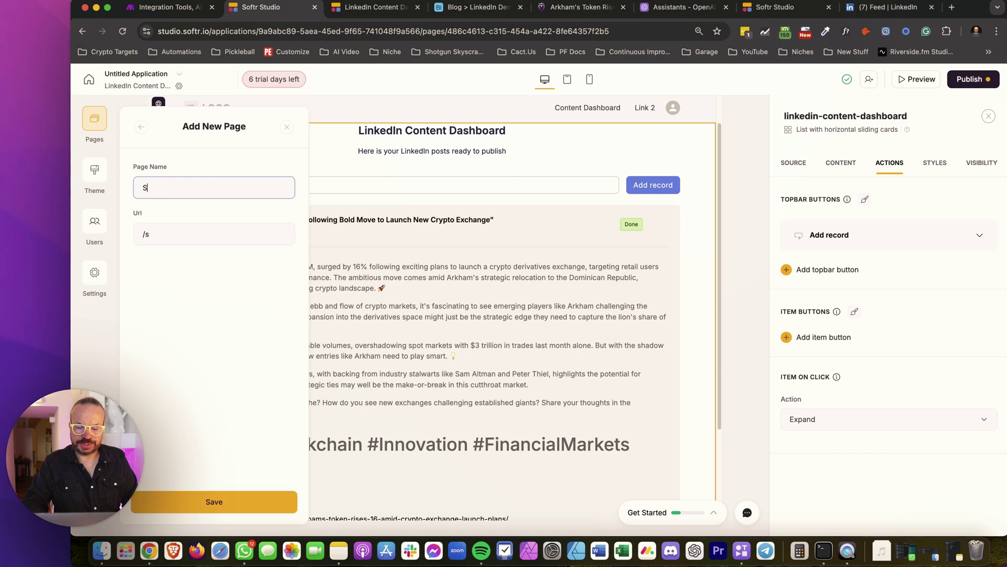
pyautogui.write('ubmit Article')
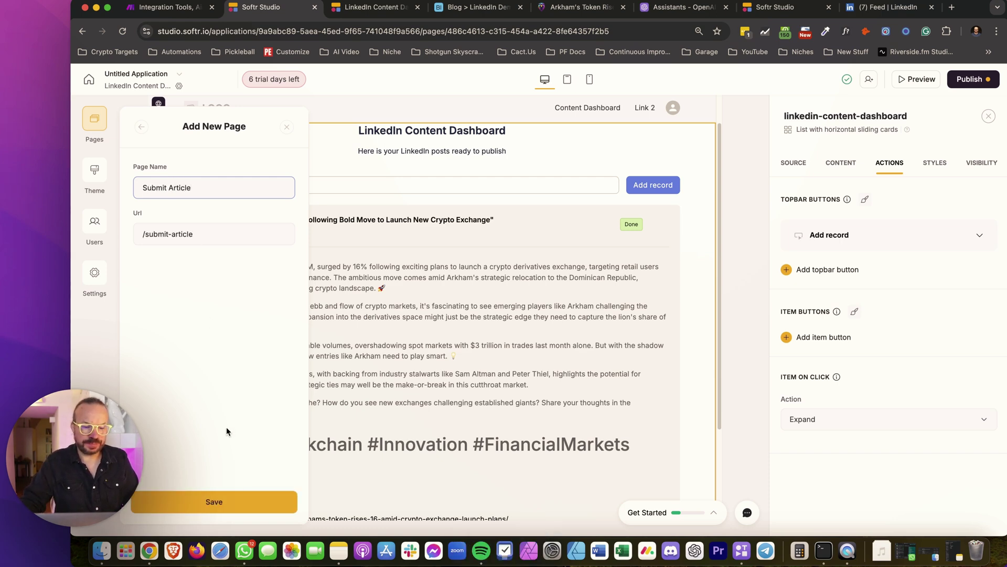
pyautogui.click(236, 505)
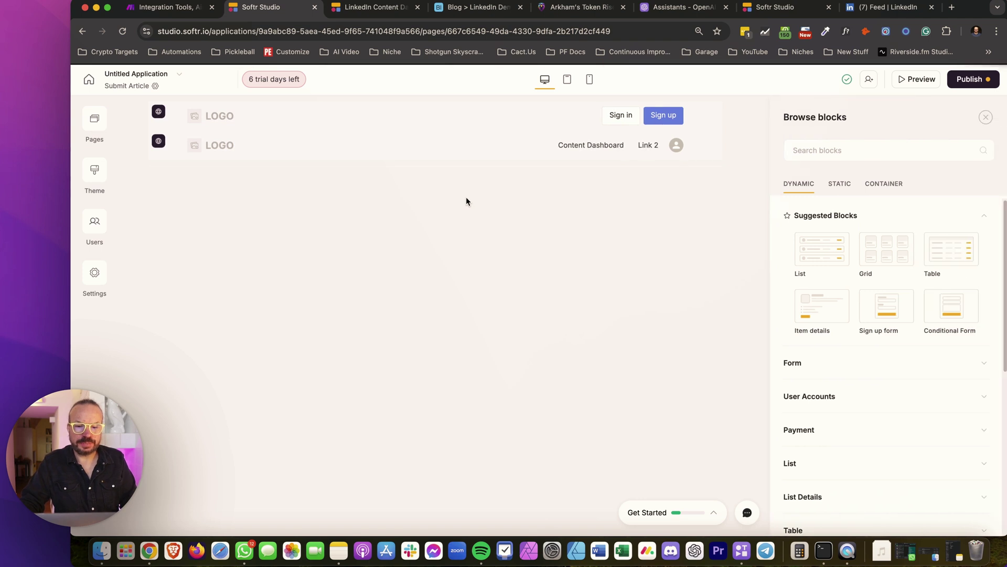
# Add a Conditional Form block to the Submit Article page
pyautogui.moveTo(435, 160)
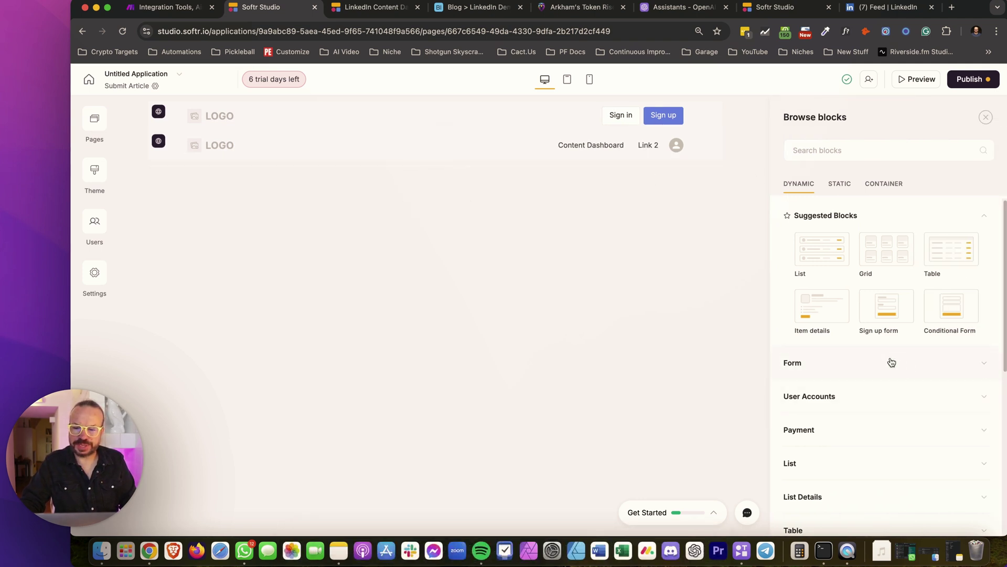
pyautogui.click(989, 362)
pyautogui.scroll(-2, 956, 373)
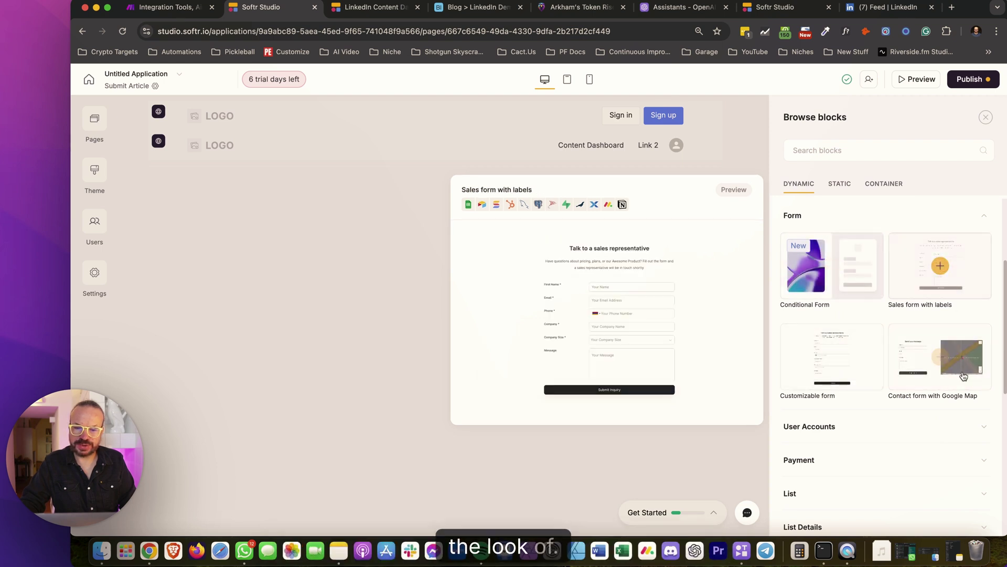
pyautogui.click(833, 266)
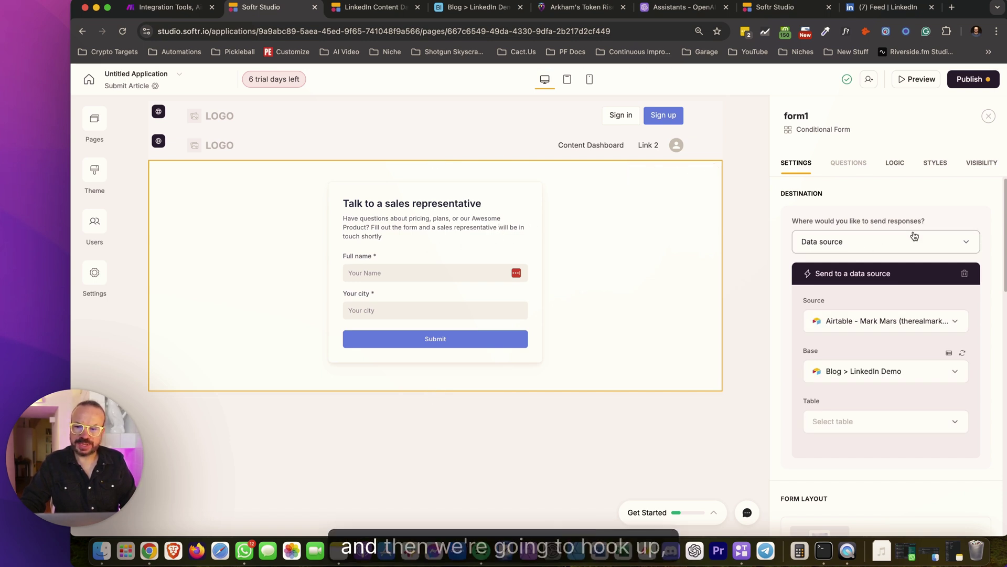
# Send form responses to Make using the pasted webhook URL
pyautogui.click(956, 242)
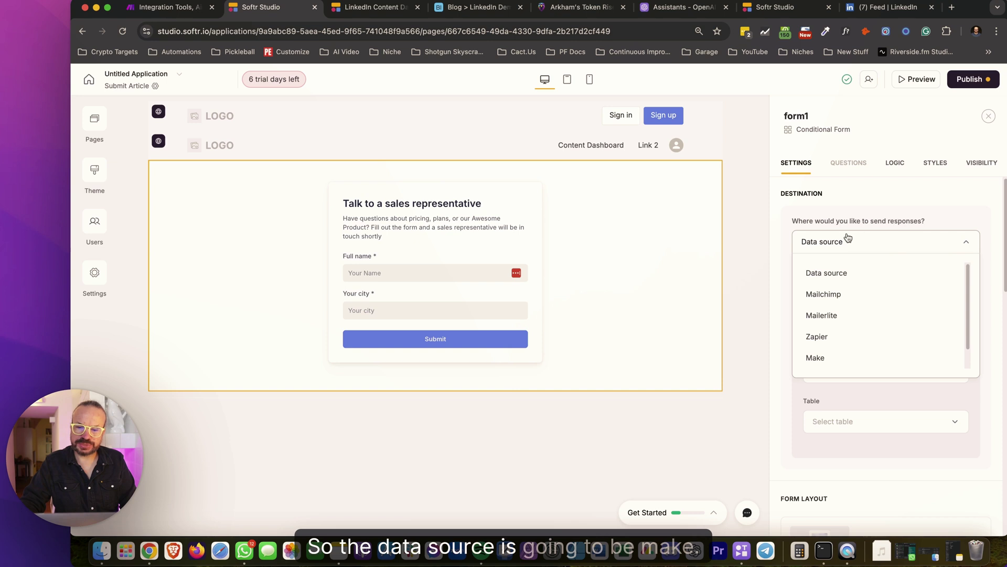
pyautogui.click(827, 357)
pyautogui.click(855, 321)
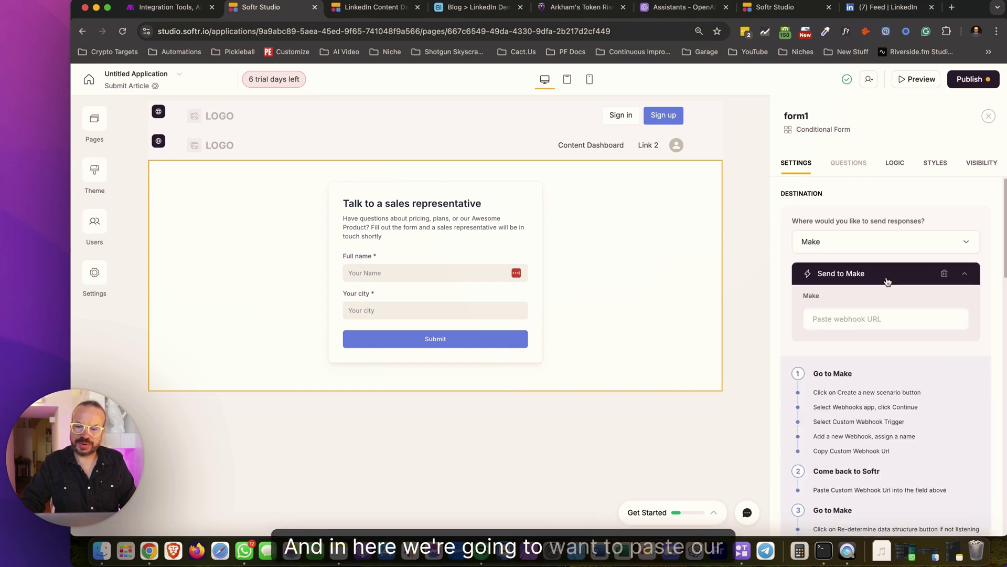
pyautogui.press('super+v')
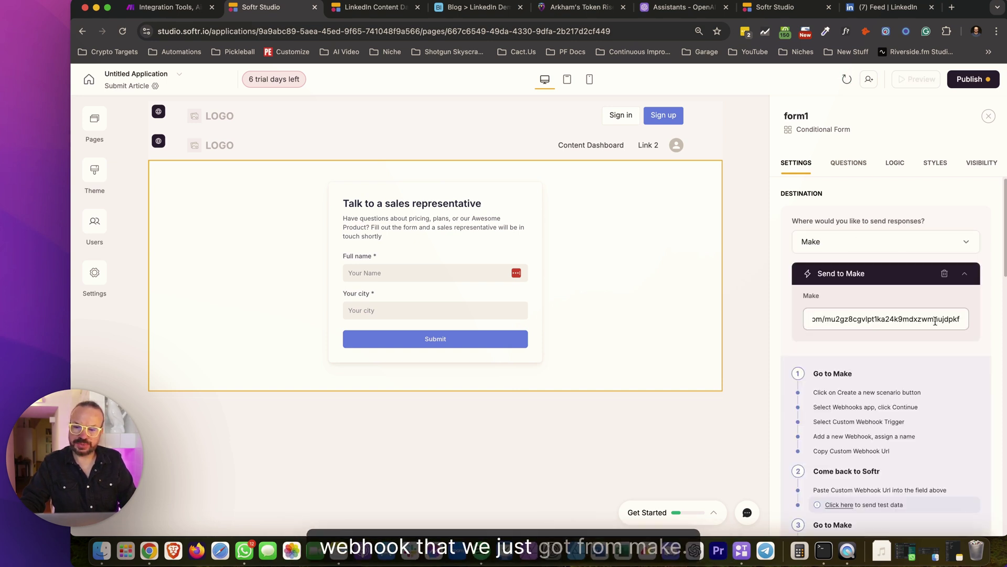
pyautogui.scroll(-10, 892, 319)
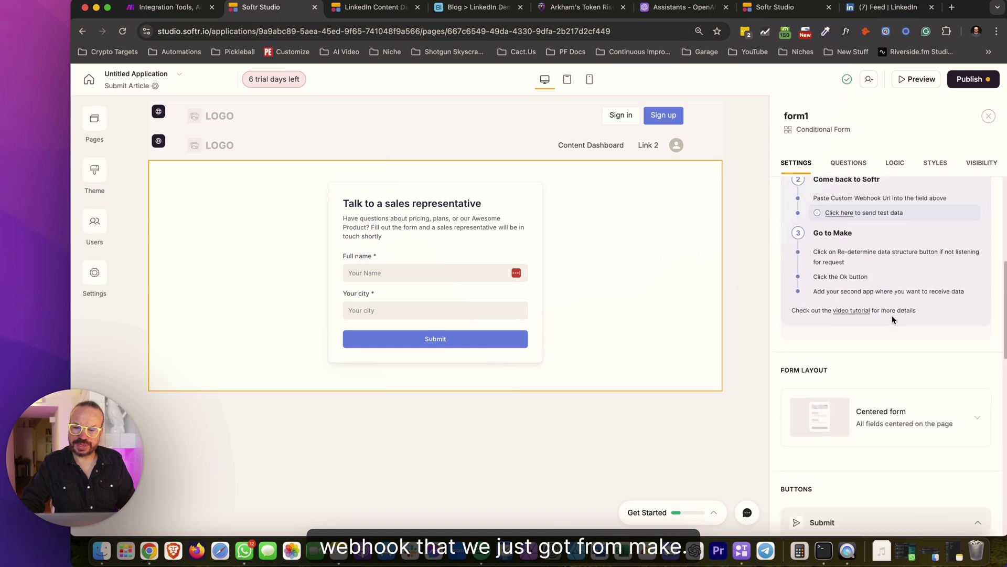
pyautogui.scroll(10, 890, 315)
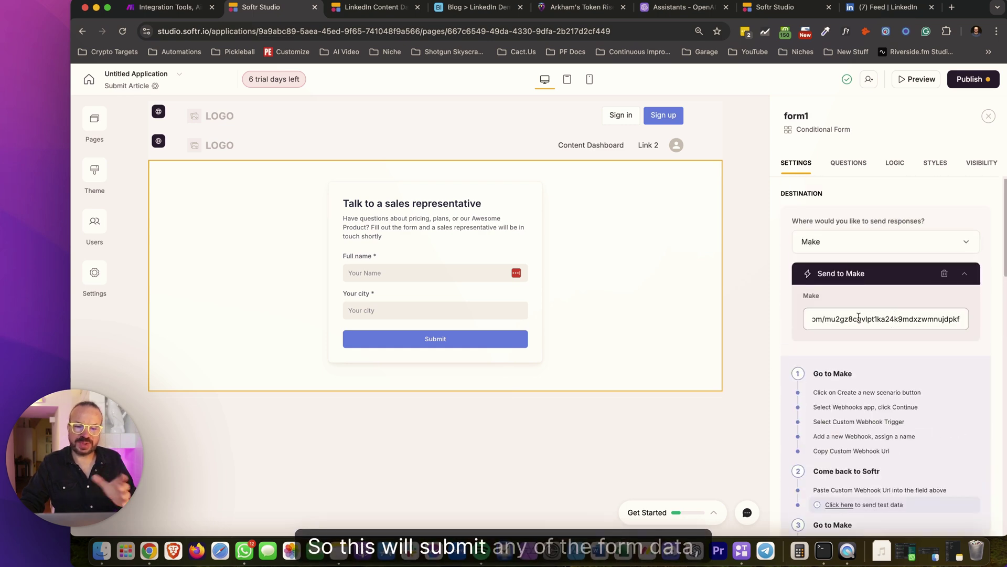
pyautogui.scroll(-8, 895, 332)
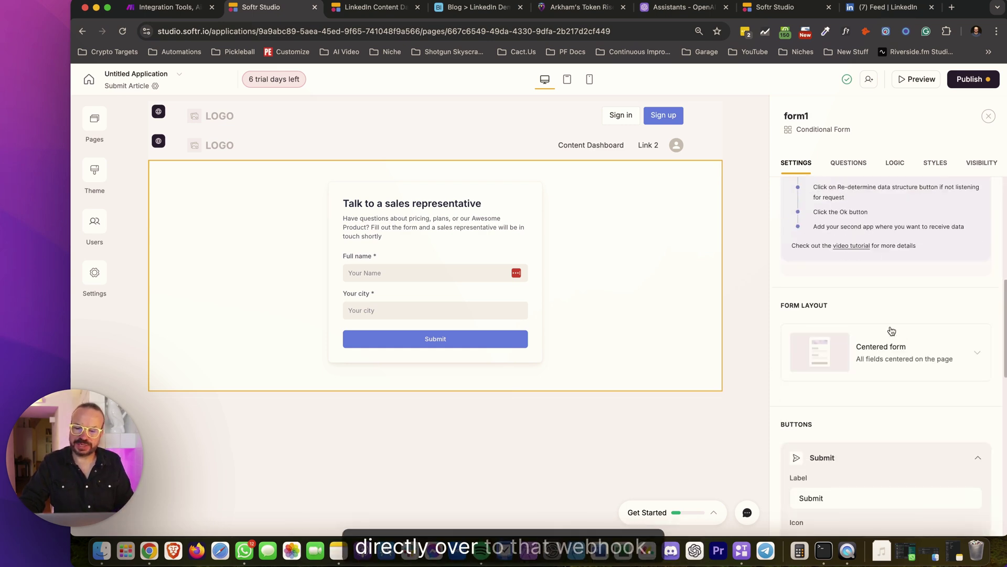
pyautogui.scroll(-3, 873, 348)
pyautogui.scroll(6, 873, 348)
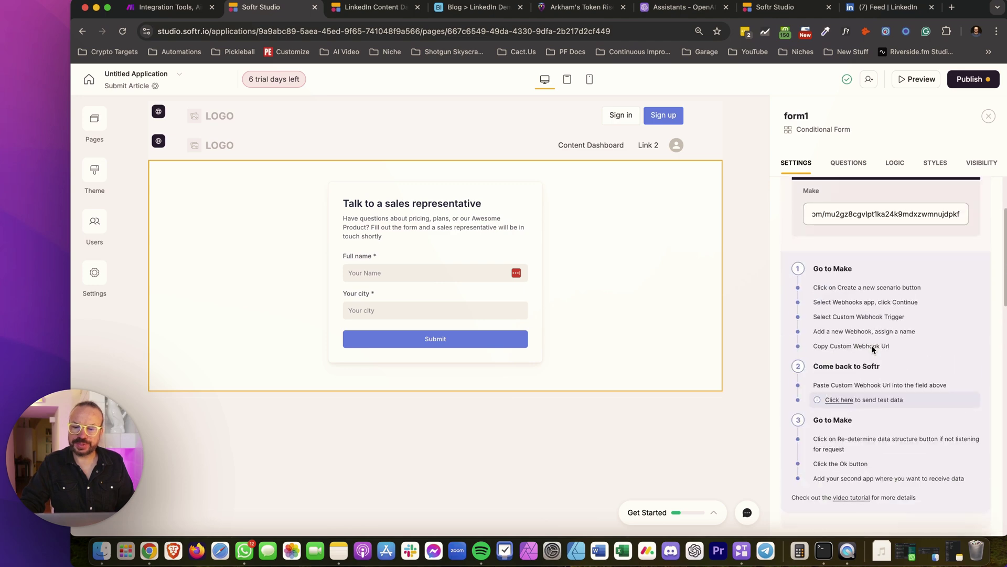
pyautogui.scroll(-6, 872, 350)
pyautogui.scroll(-3, 873, 350)
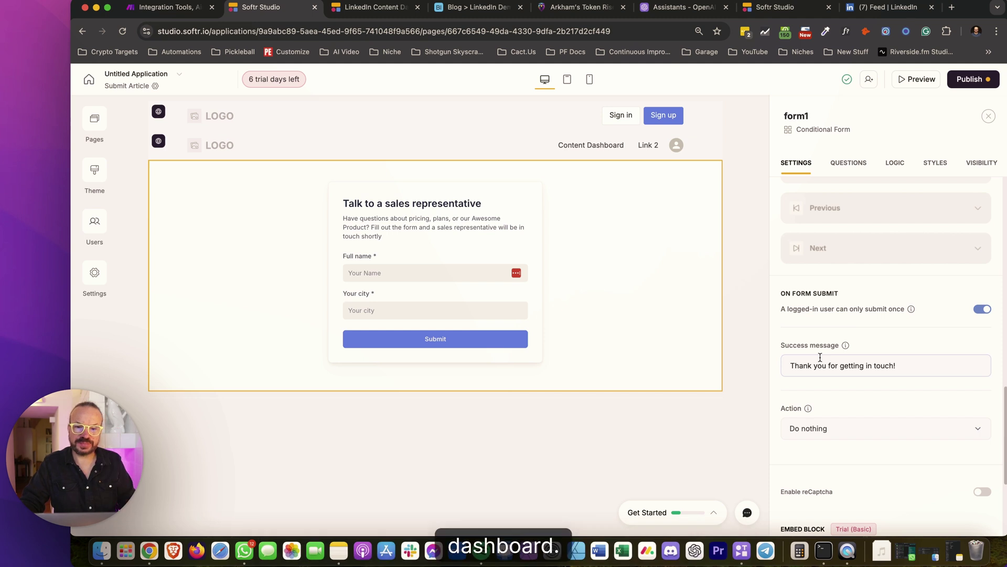
# Change the form's success message to 'URL Submitted!'
pyautogui.click(834, 371)
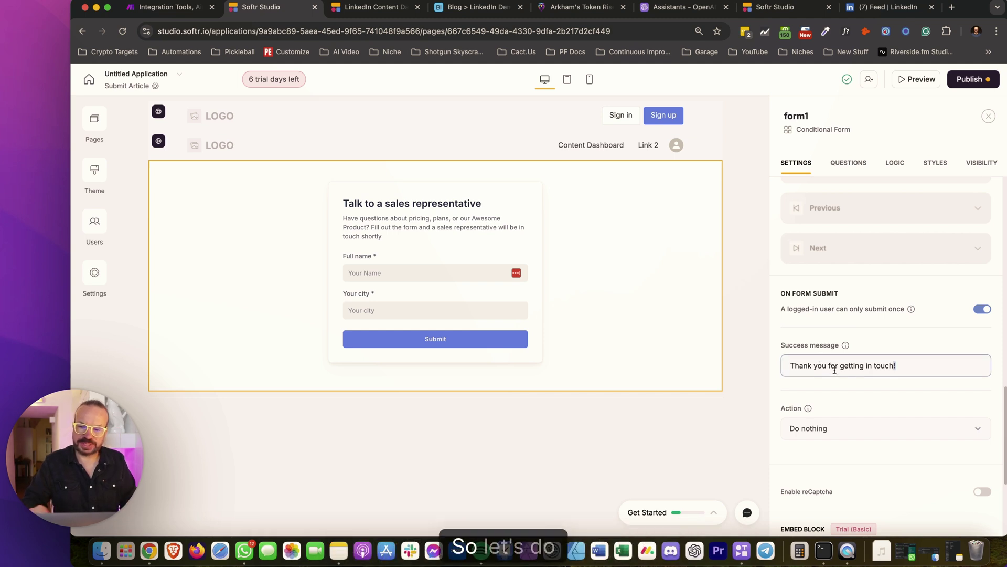
pyautogui.press('super+a')
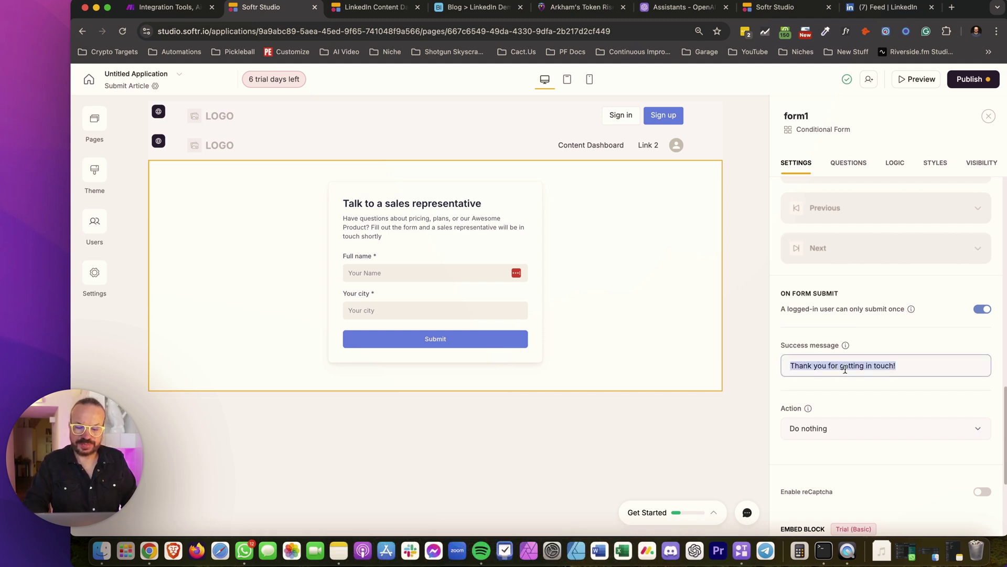
pyautogui.press('BackSpace')
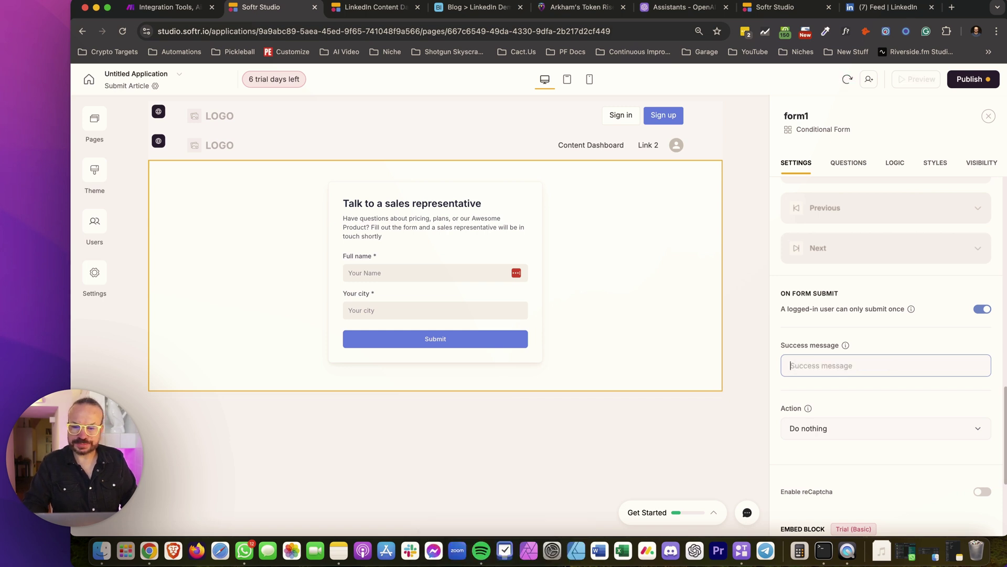
pyautogui.write('URL')
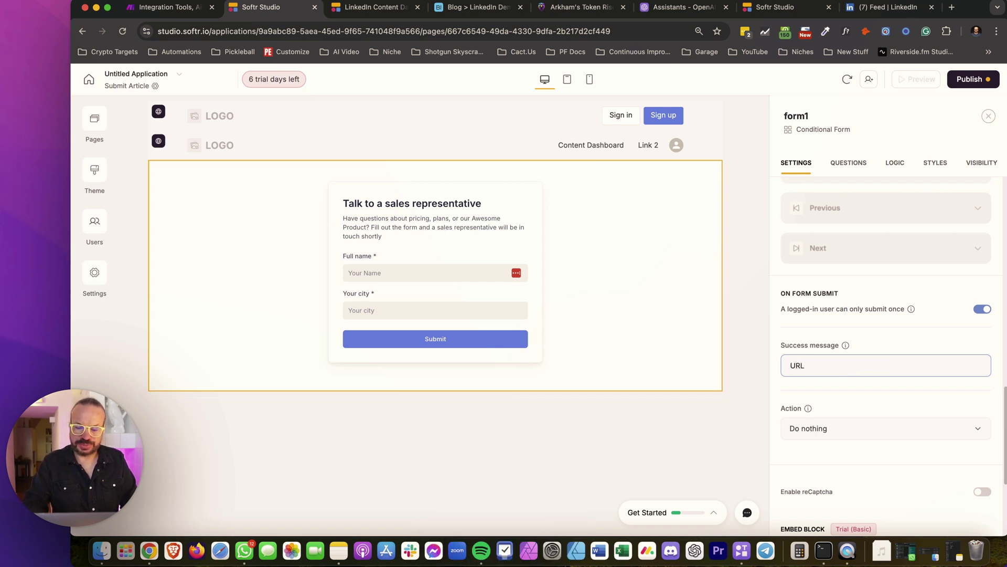
pyautogui.write(' Submitted')
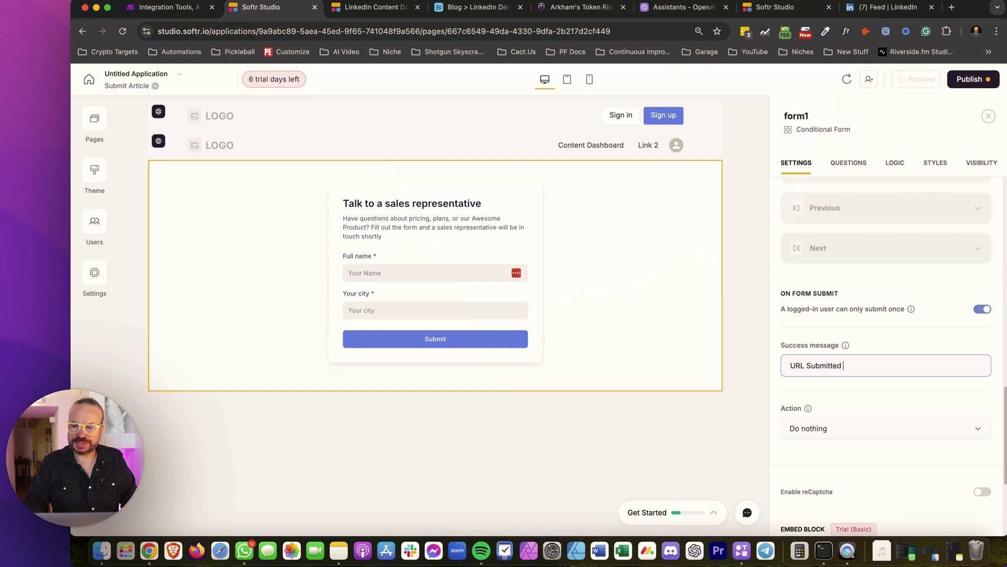
# After submission, open the LinkedIn Content Dashboard page
pyautogui.click(871, 426)
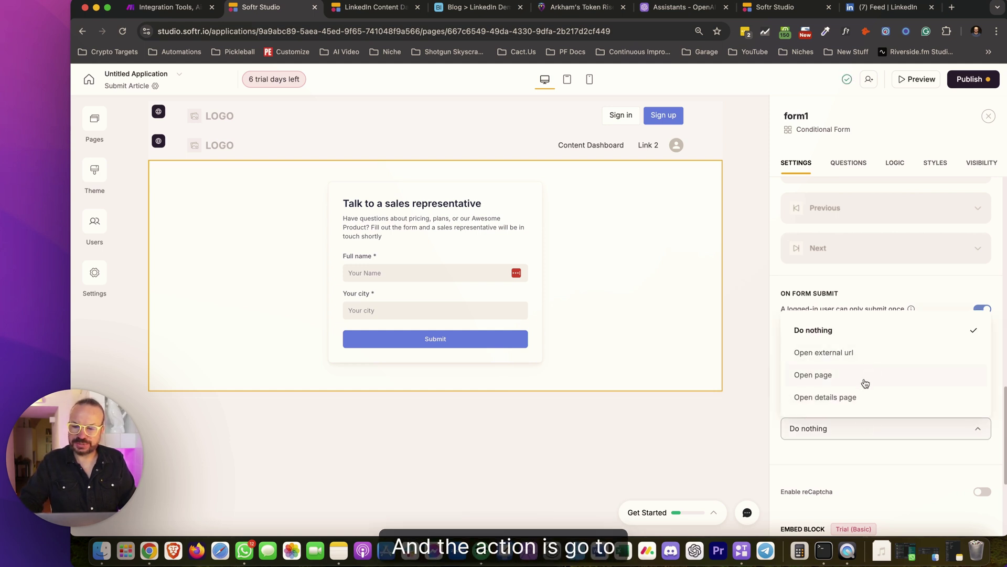
pyautogui.scroll(-3, 860, 376)
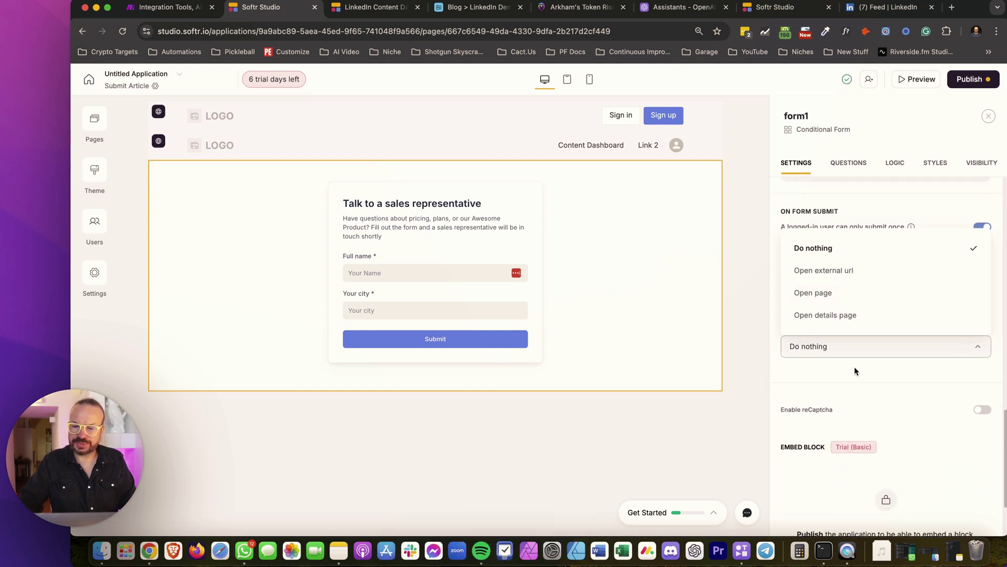
pyautogui.click(828, 292)
pyautogui.click(857, 396)
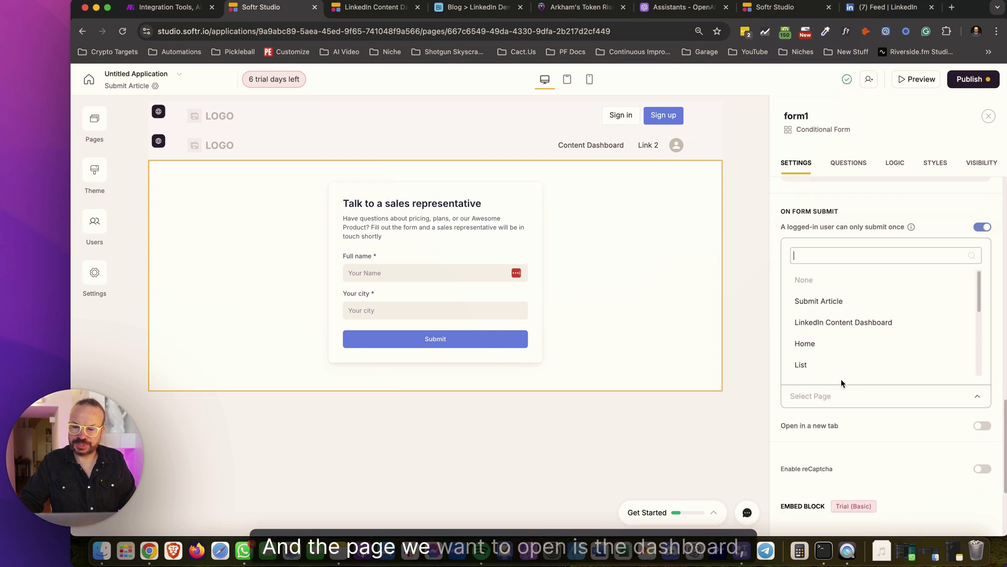
pyautogui.click(854, 326)
pyautogui.scroll(-2, 843, 420)
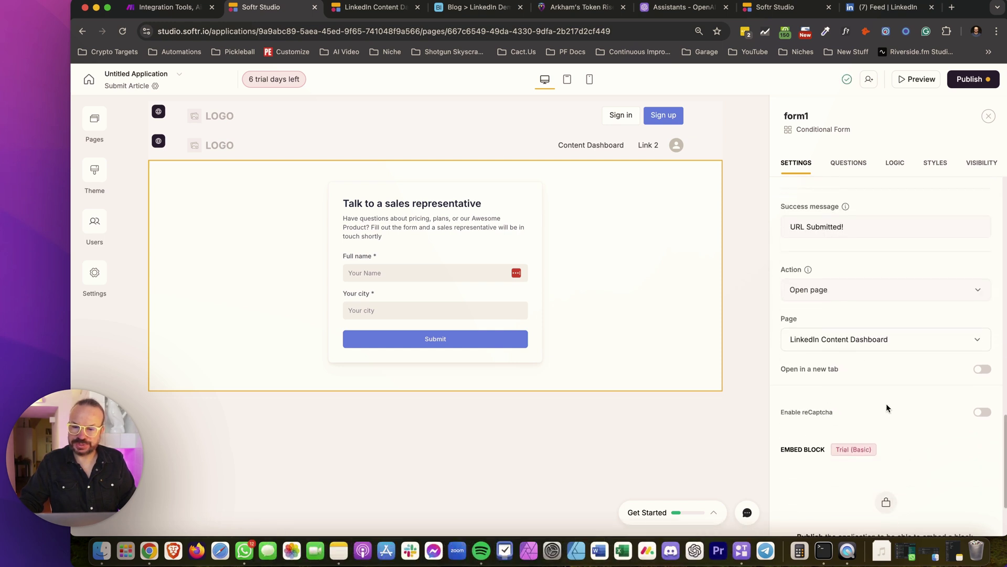
pyautogui.scroll(-1, 886, 403)
pyautogui.scroll(10, 913, 399)
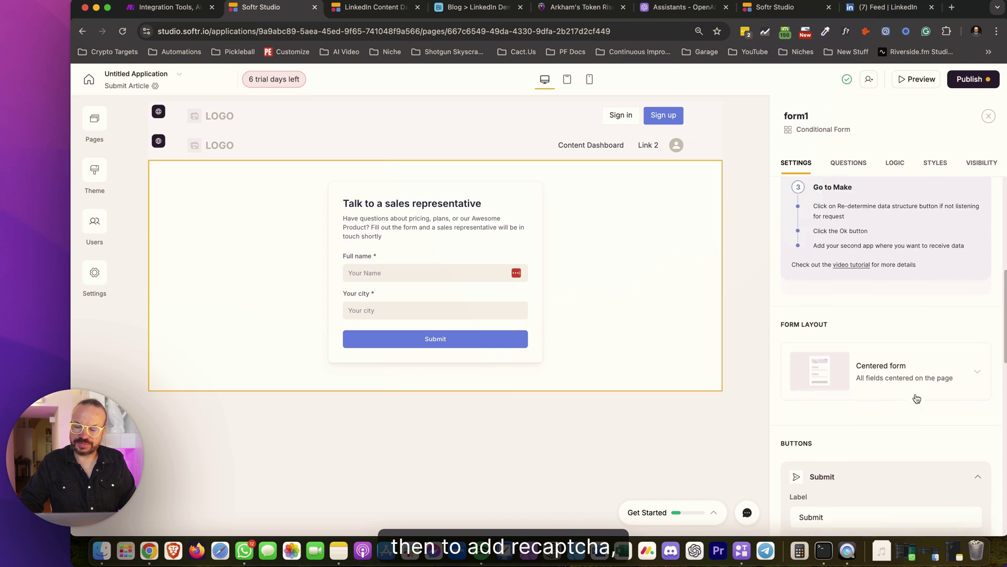
pyautogui.scroll(7, 918, 276)
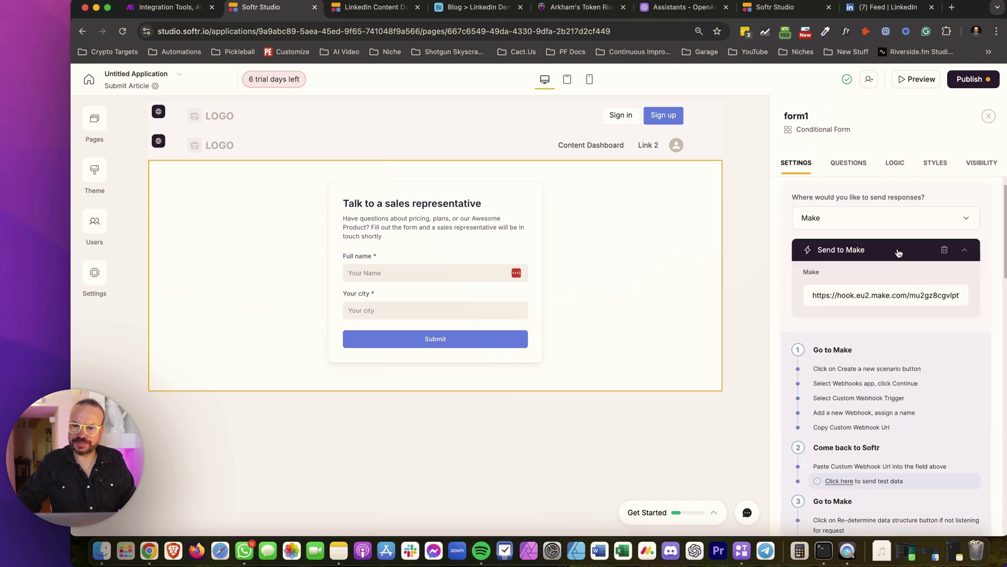
# Retitle the form heading to 'Submit Article URL'
pyautogui.click(848, 172)
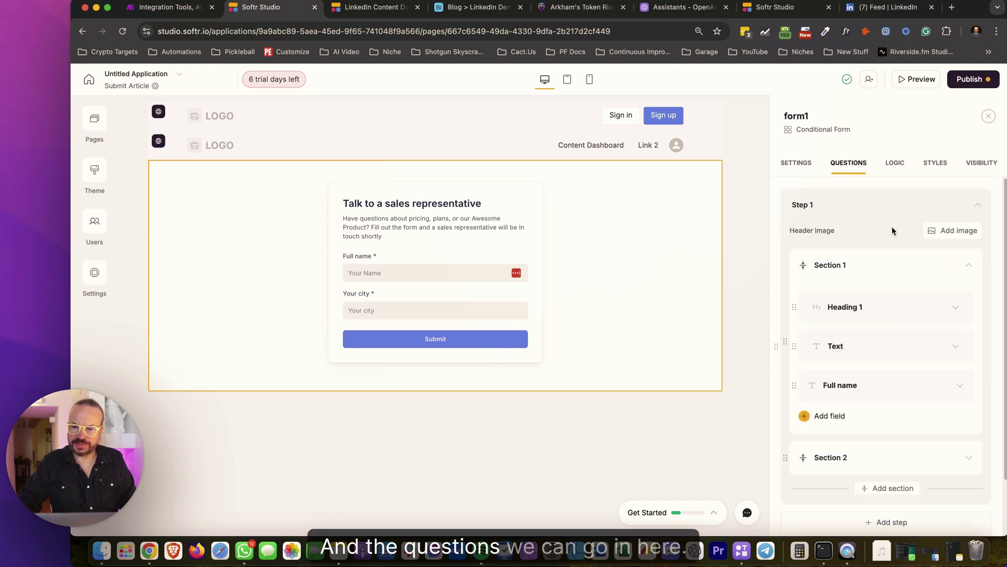
pyautogui.click(954, 307)
pyautogui.doubleClick(898, 391)
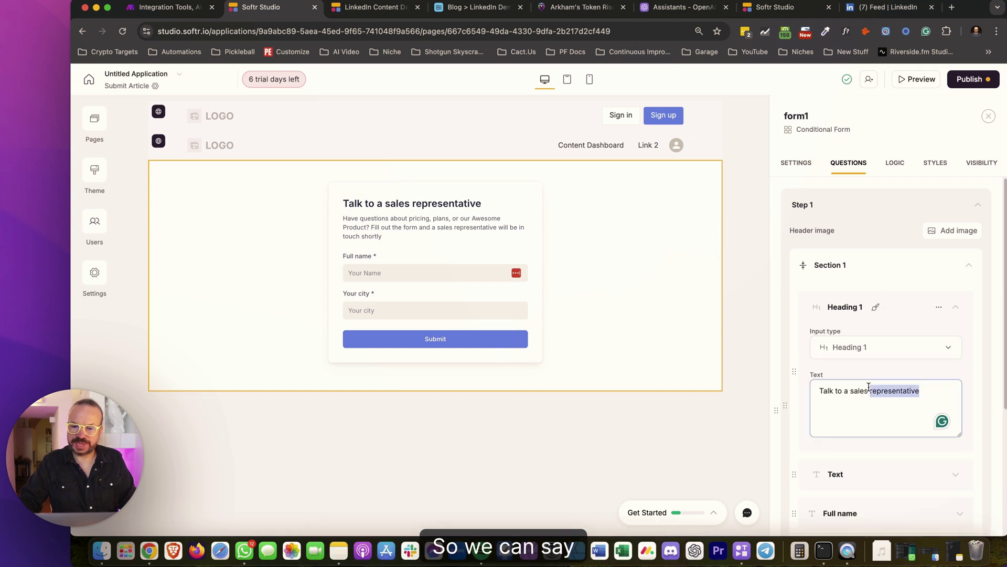
pyautogui.press('super+a')
pyautogui.write('Subb')
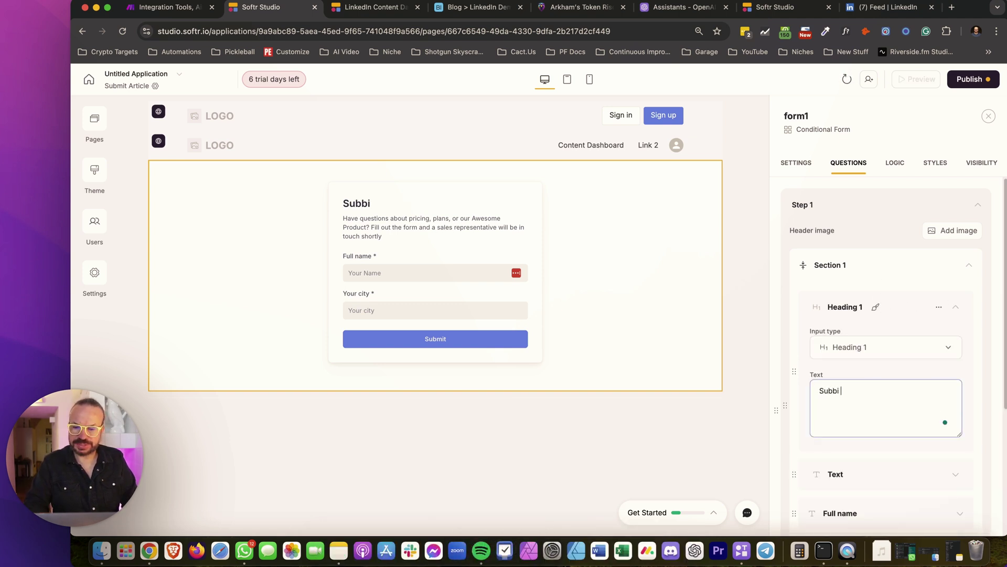
pyautogui.write('it Article')
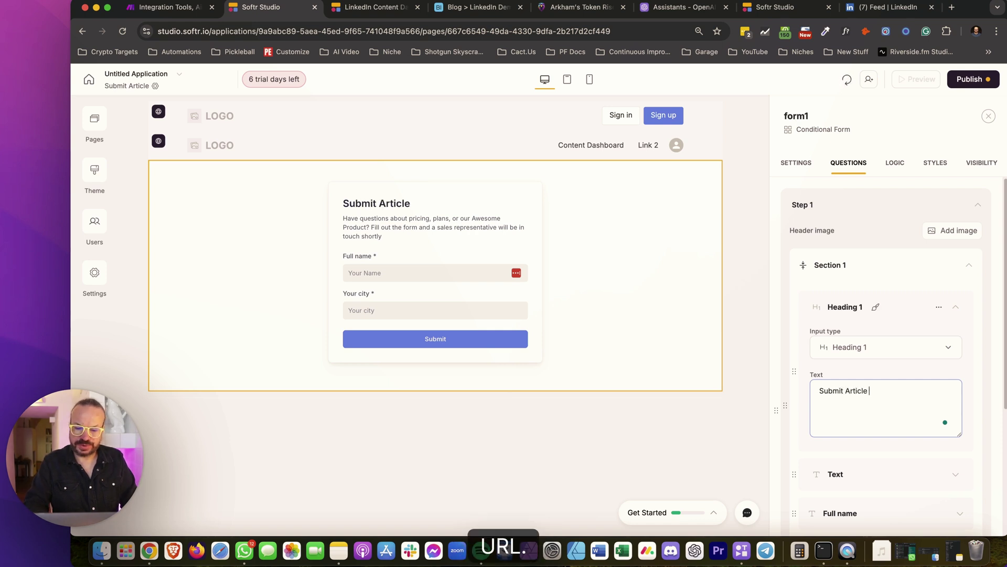
pyautogui.scroll(-2, 911, 368)
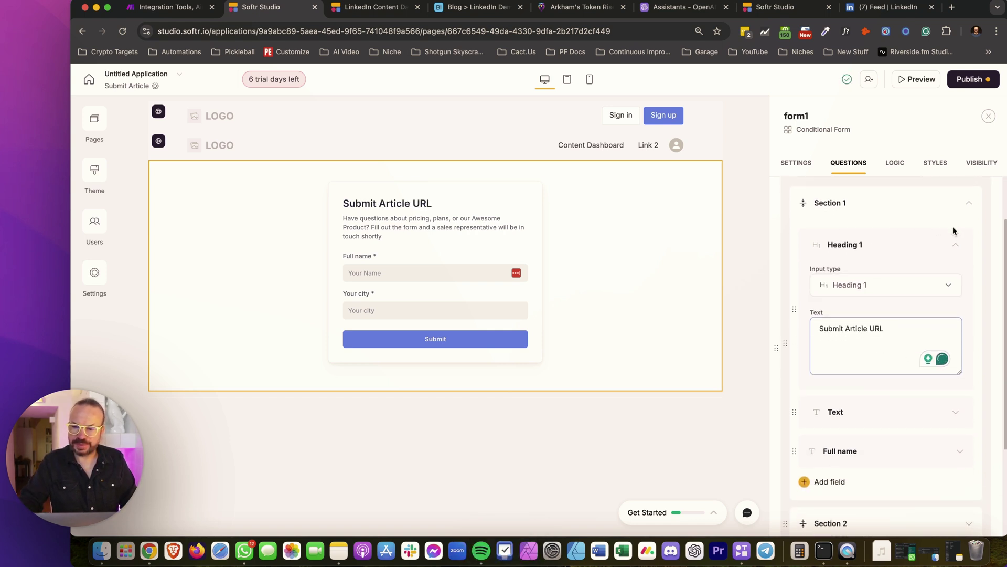
pyautogui.click(955, 243)
# Rewrite the description text to 'And a valid article URL below'
pyautogui.click(961, 348)
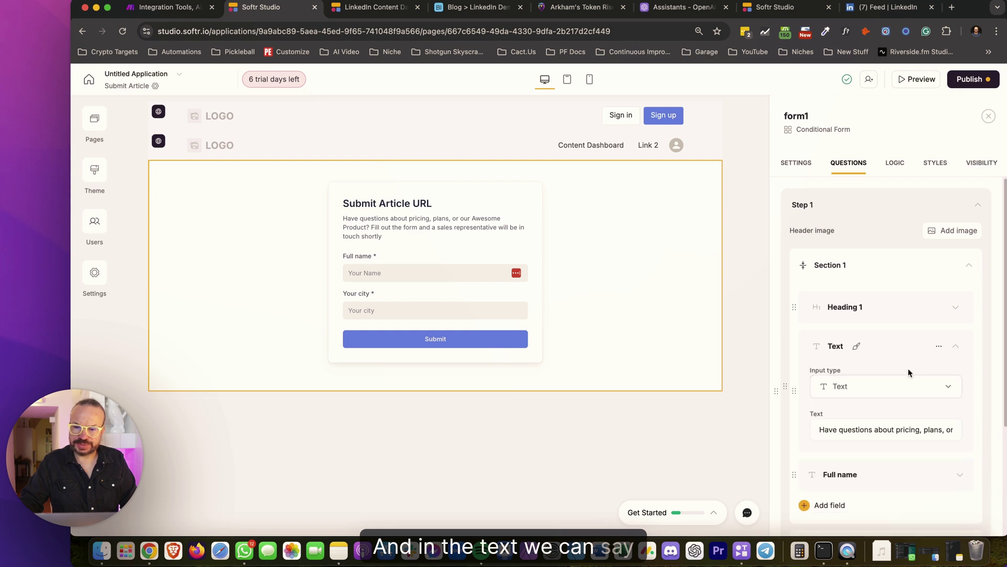
pyautogui.tripleClick(870, 422)
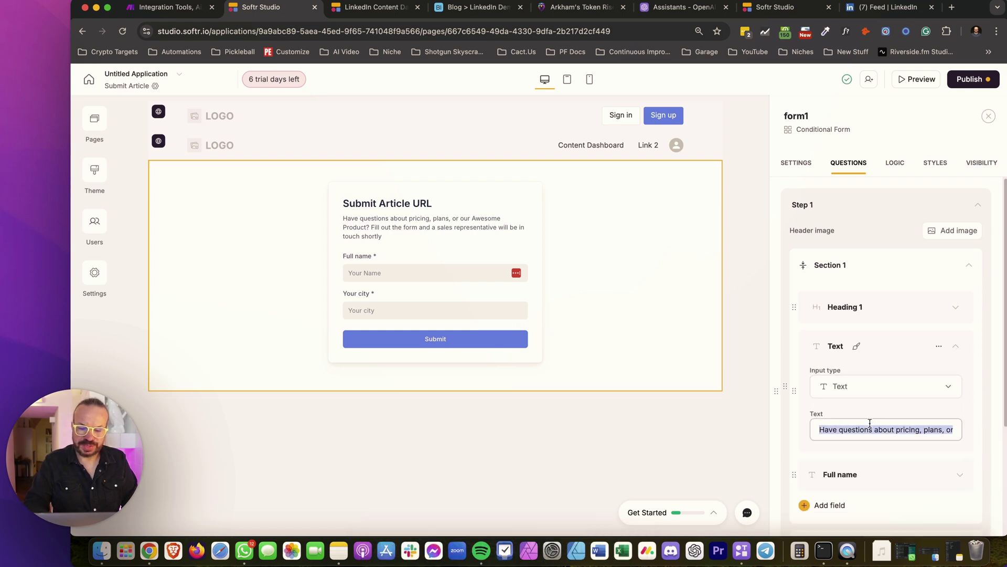
pyautogui.write('And a avlid URL in the ')
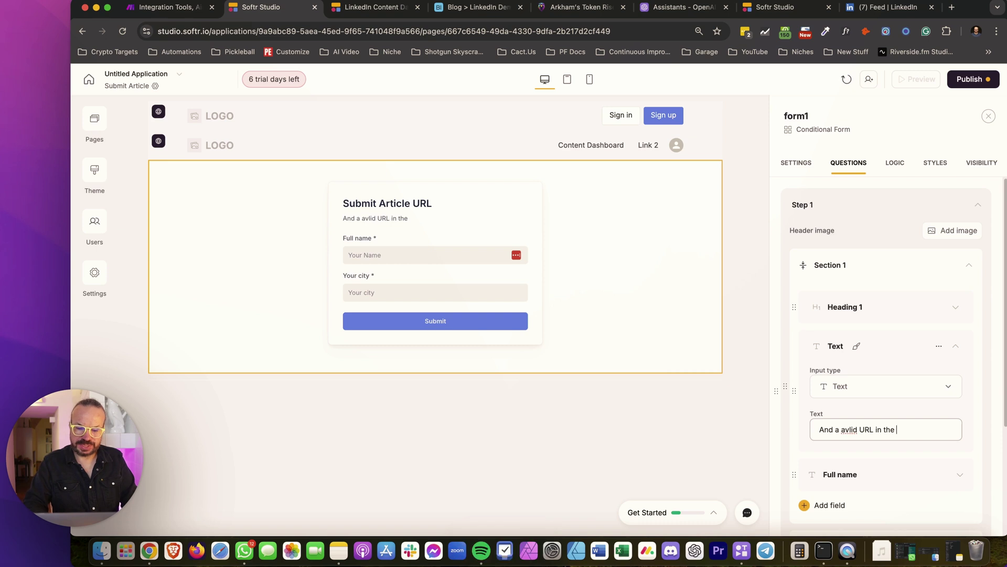
pyautogui.write('tex')
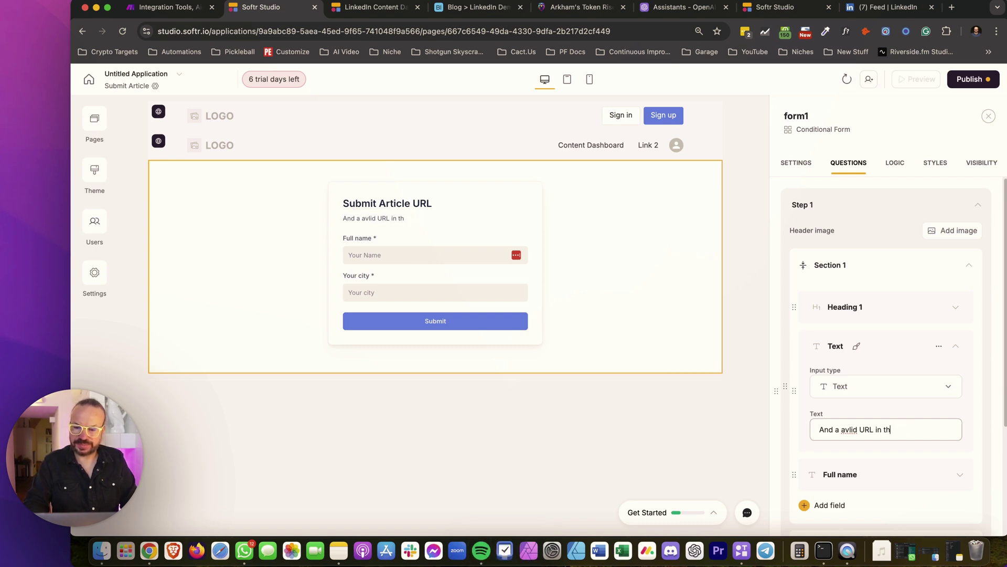
pyautogui.press('BackSpace')
pyautogui.press('BackSpace')
pyautogui.write('bw')
pyautogui.doubleClick(849, 429)
pyautogui.write('val')
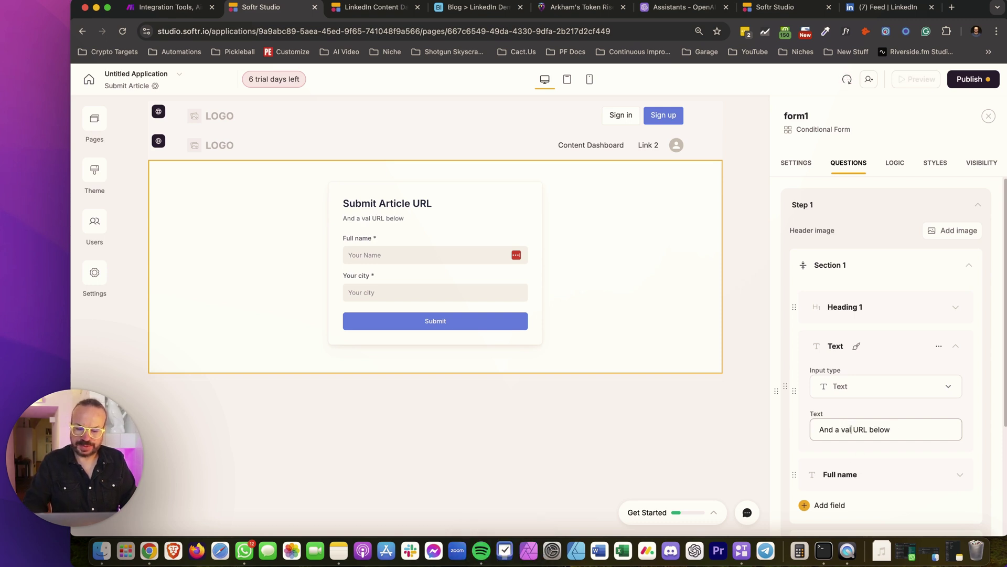
pyautogui.write('id a')
pyautogui.write('rtcile')
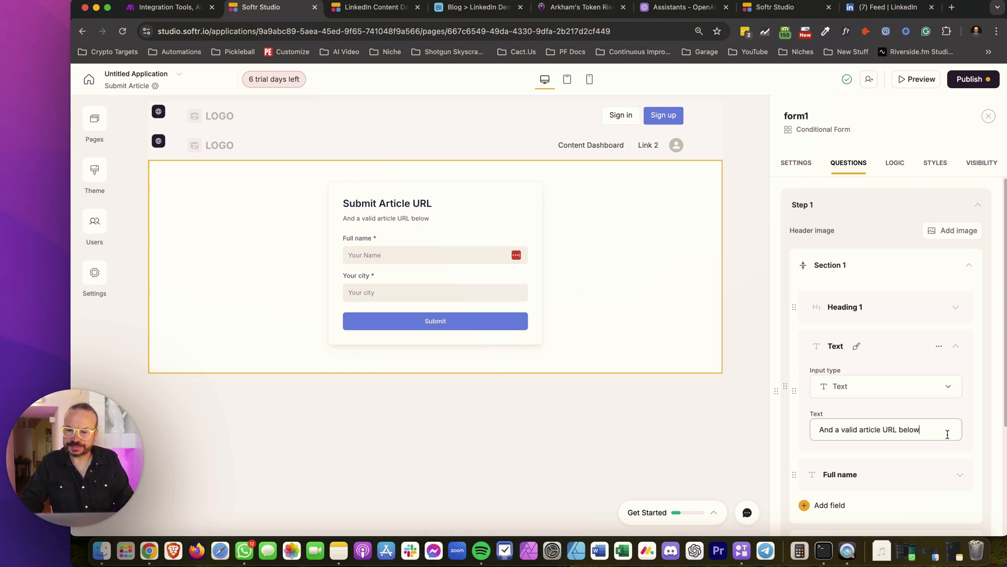
pyautogui.scroll(-3, 946, 431)
# Rename the Full name question's label to 'Article URL'
pyautogui.click(957, 269)
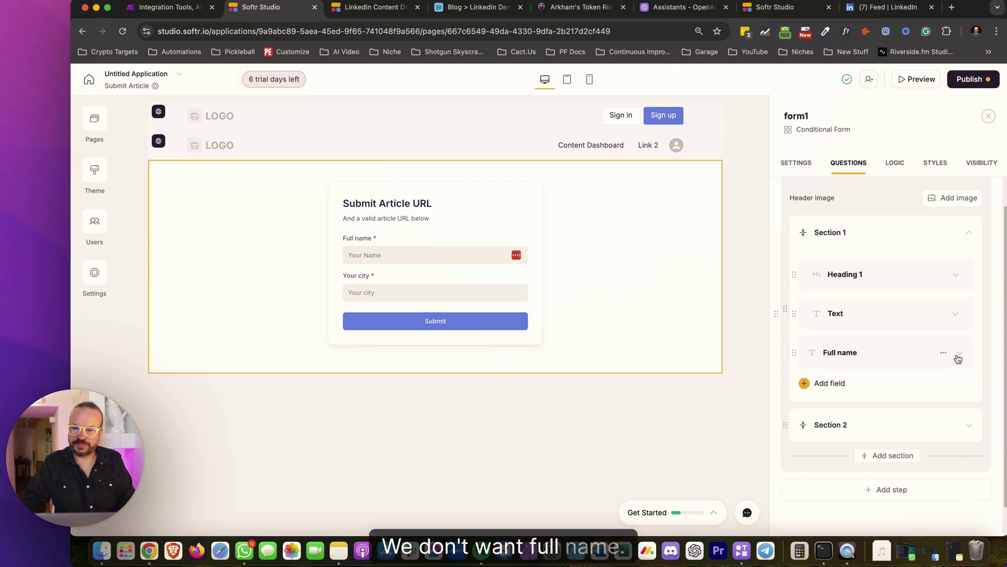
pyautogui.click(959, 353)
pyautogui.scroll(-2, 845, 374)
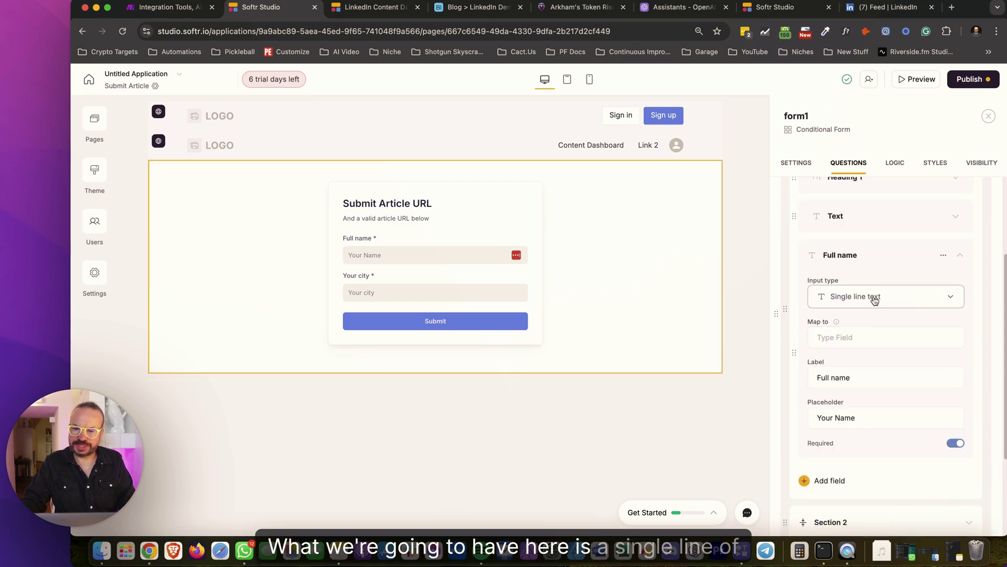
pyautogui.click(846, 336)
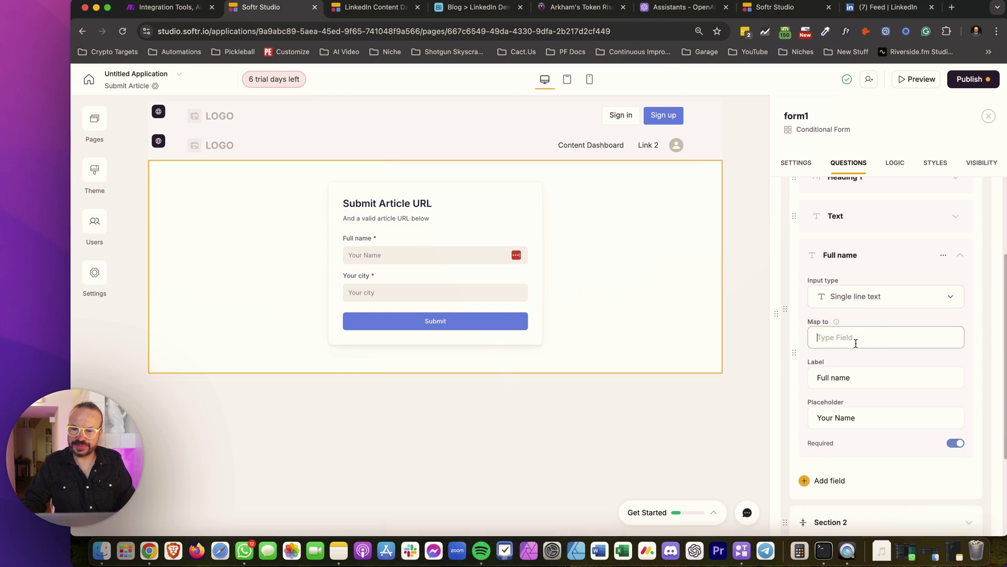
pyautogui.click(850, 375)
pyautogui.tripleClick(866, 376)
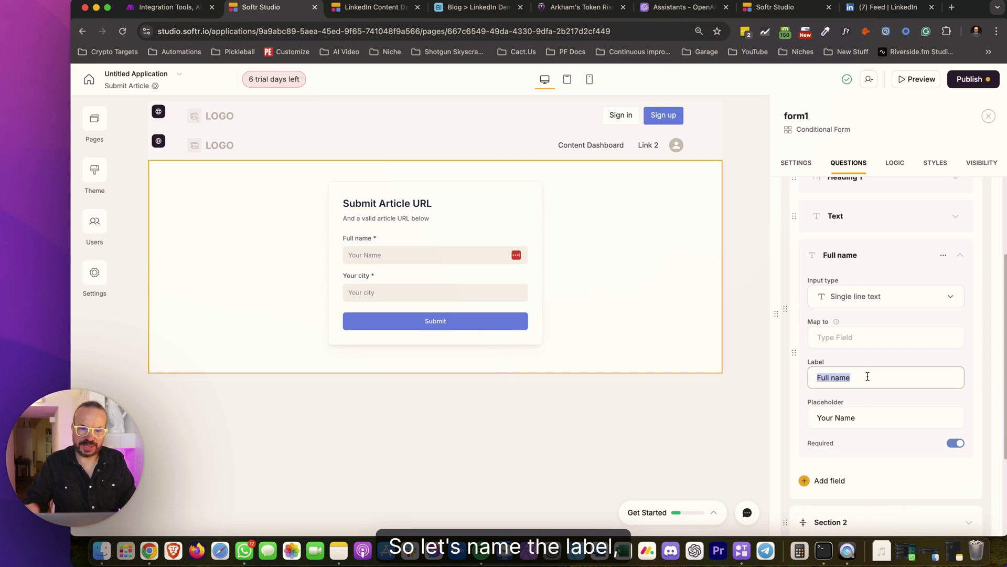
pyautogui.write('Artcile UR')
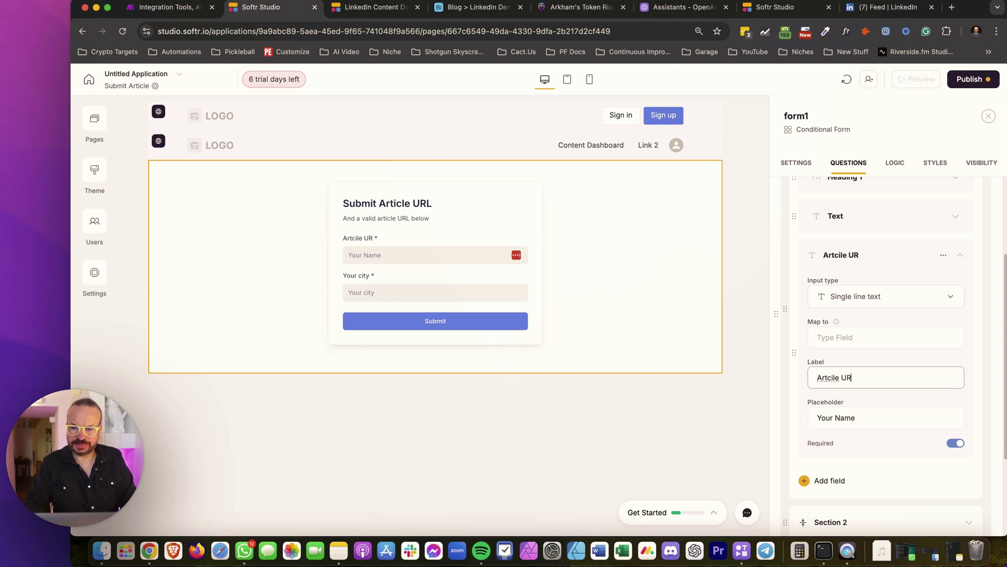
pyautogui.write('Articl')
pyautogui.write('w')
pyautogui.press('BackSpace')
pyautogui.write('e')
# Set its placeholder to 'Enter a valid URL' and map it to the URL field
pyautogui.tripleClick(851, 417)
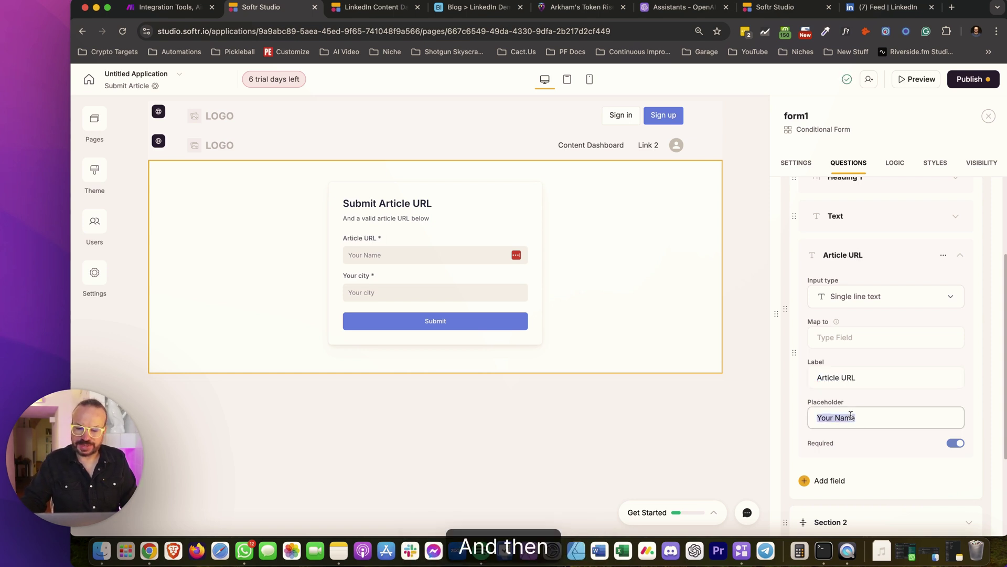
pyautogui.write('Enter ')
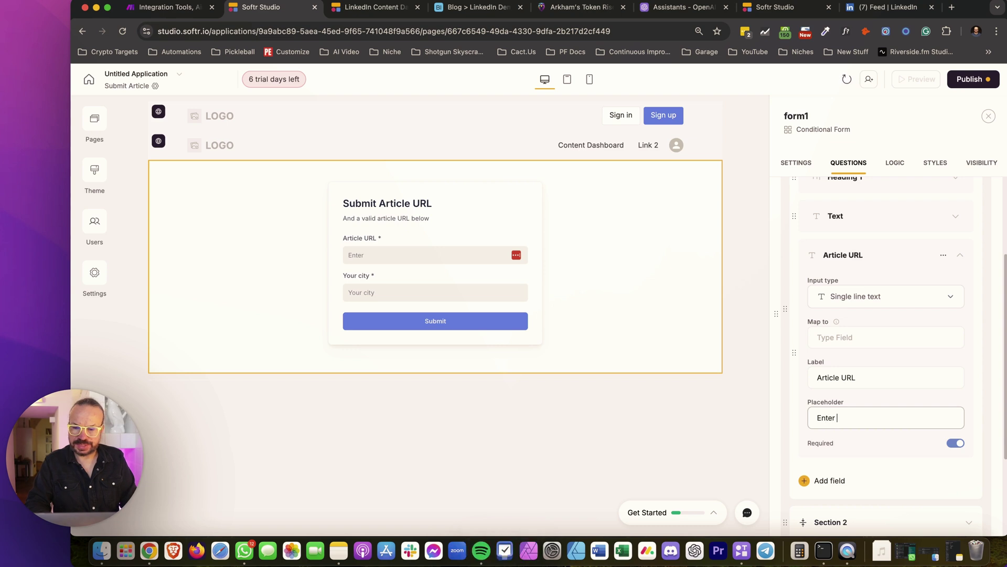
pyautogui.write('a valid URL')
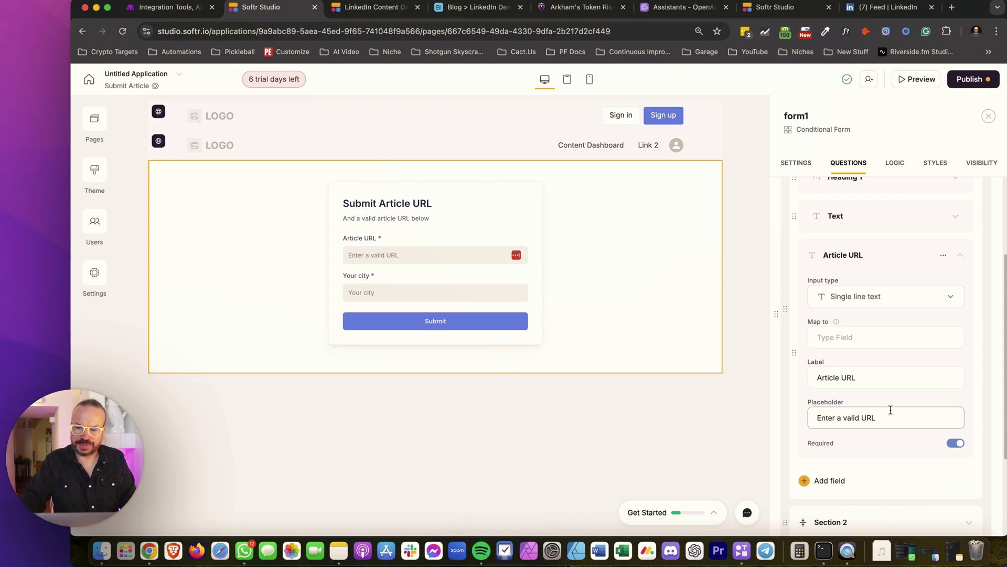
pyautogui.click(873, 337)
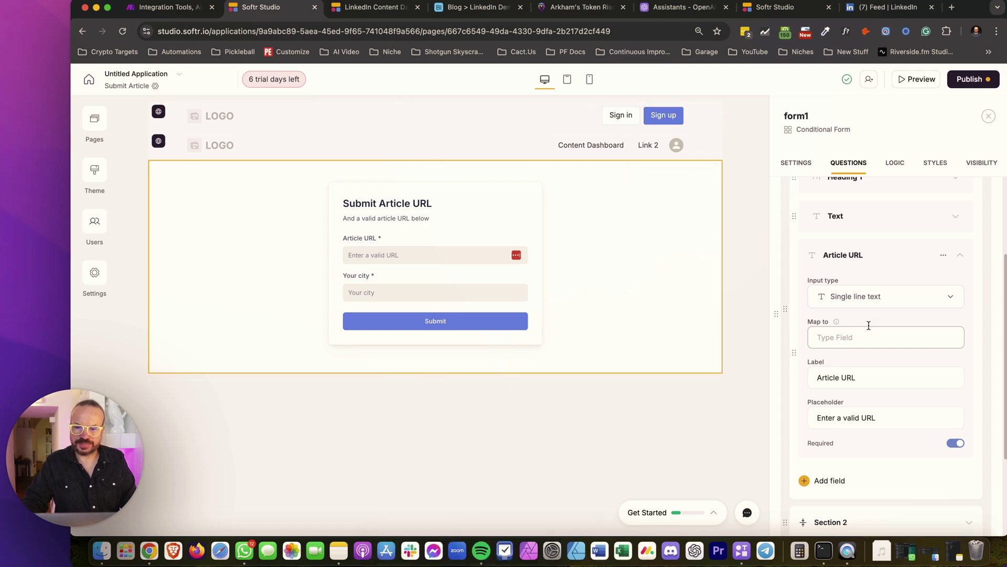
pyautogui.write('URL')
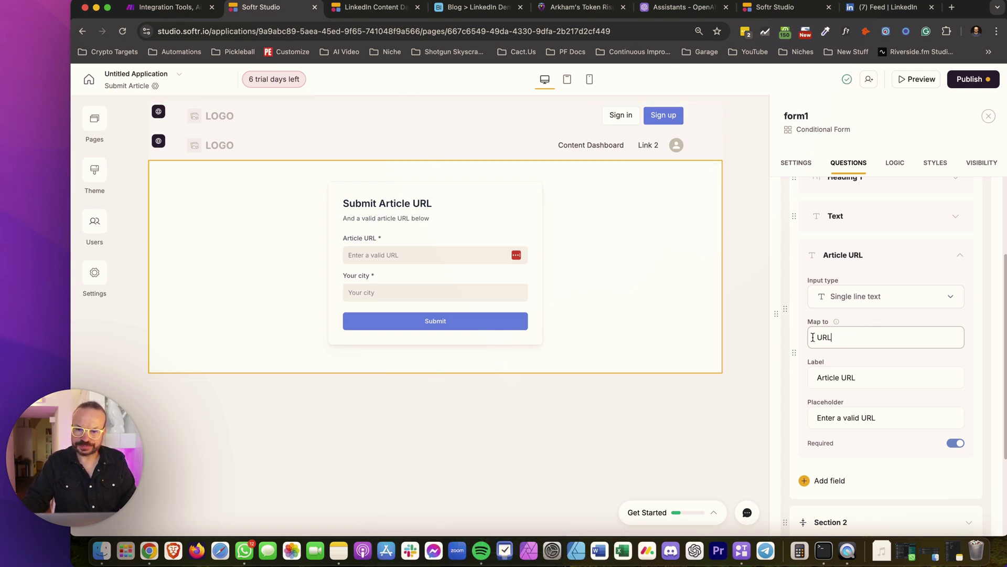
pyautogui.scroll(-2, 848, 423)
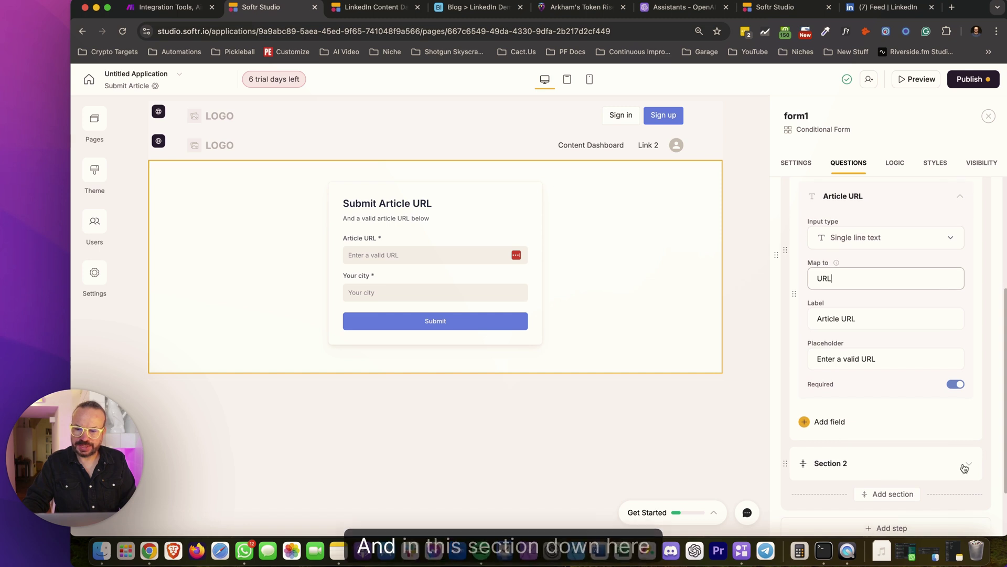
pyautogui.scroll(1, 840, 425)
# Delete Section 2 containing the Your city question
pyautogui.click(961, 226)
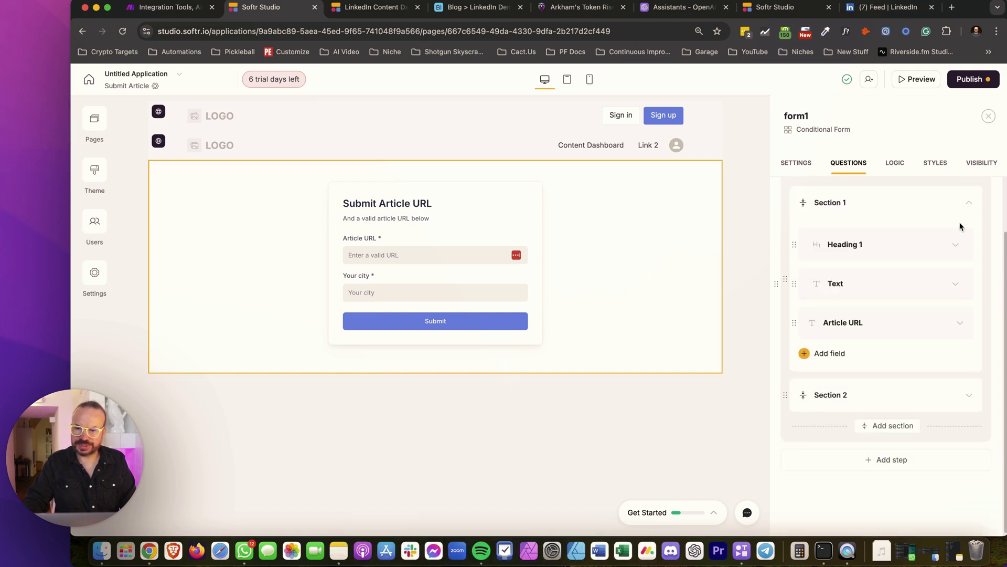
pyautogui.click(976, 397)
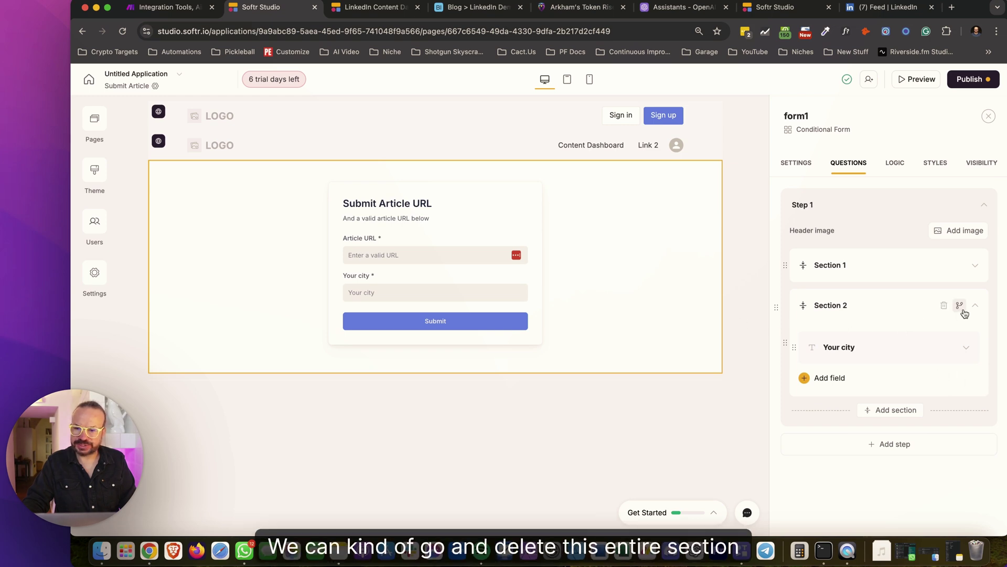
pyautogui.click(944, 305)
pyautogui.click(649, 330)
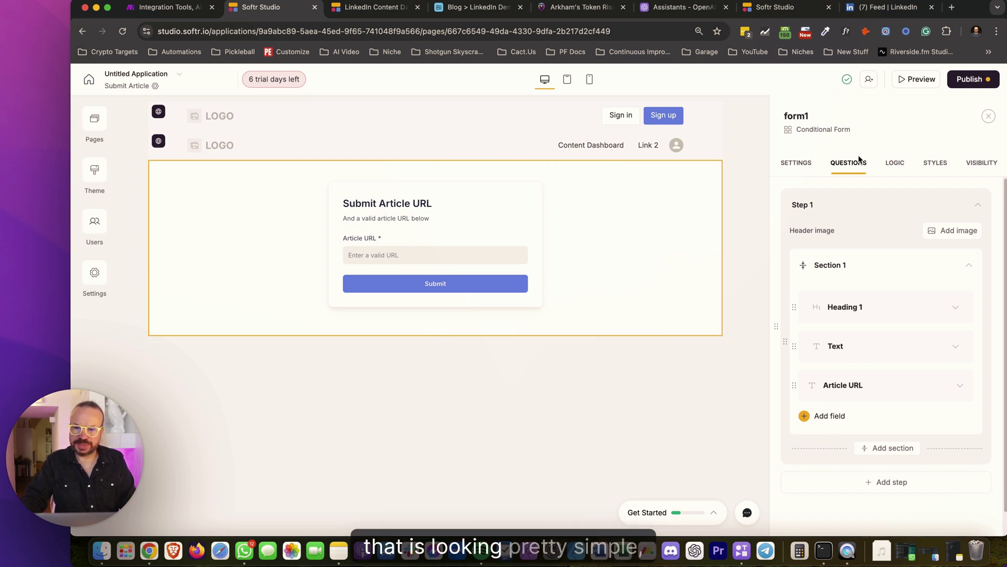
pyautogui.scroll(-1, 880, 256)
pyautogui.scroll(1, 882, 254)
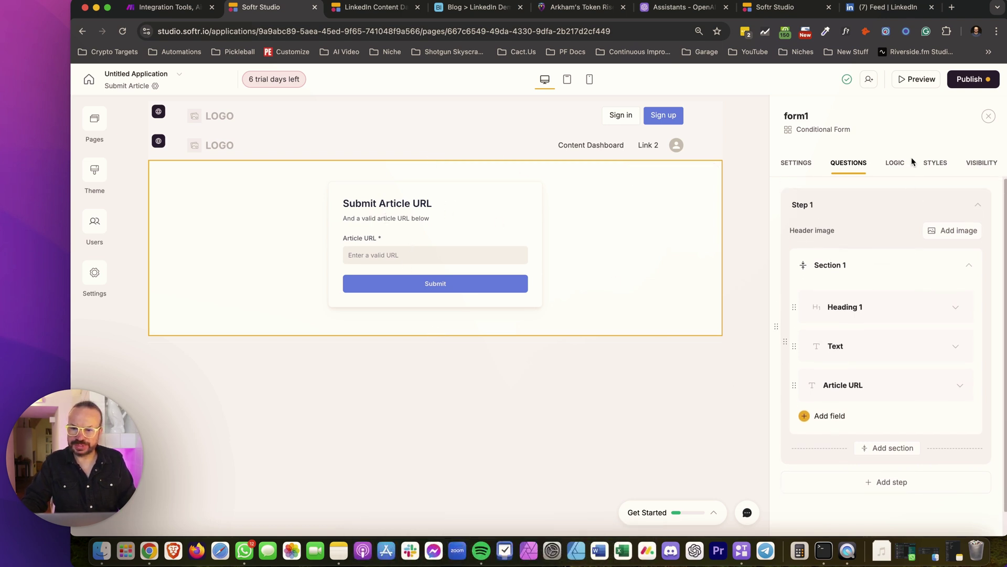
# Review the form's Logic, Styles and Settings tabs
pyautogui.click(907, 162)
pyautogui.click(926, 163)
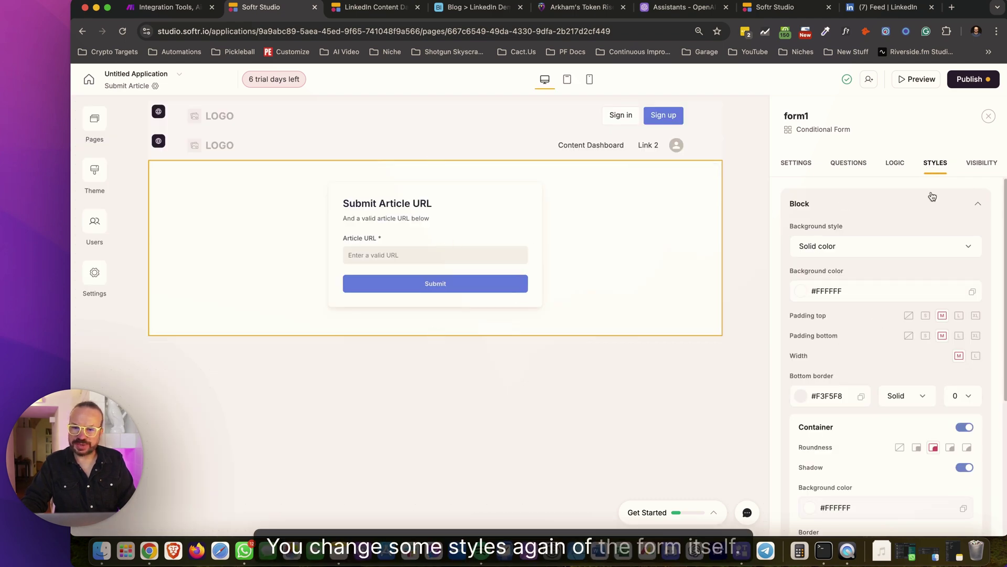
pyautogui.scroll(-5, 890, 294)
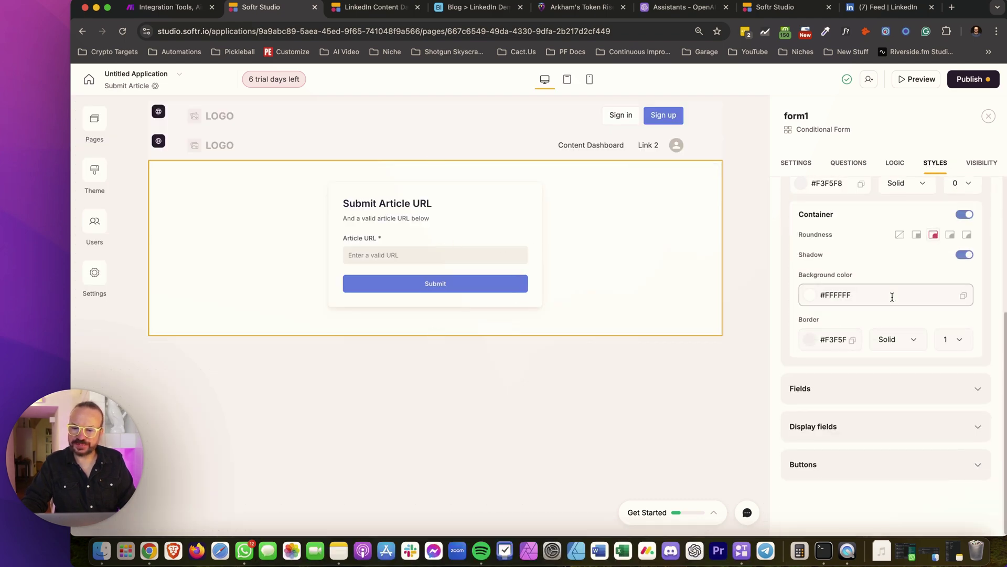
pyautogui.scroll(5, 923, 399)
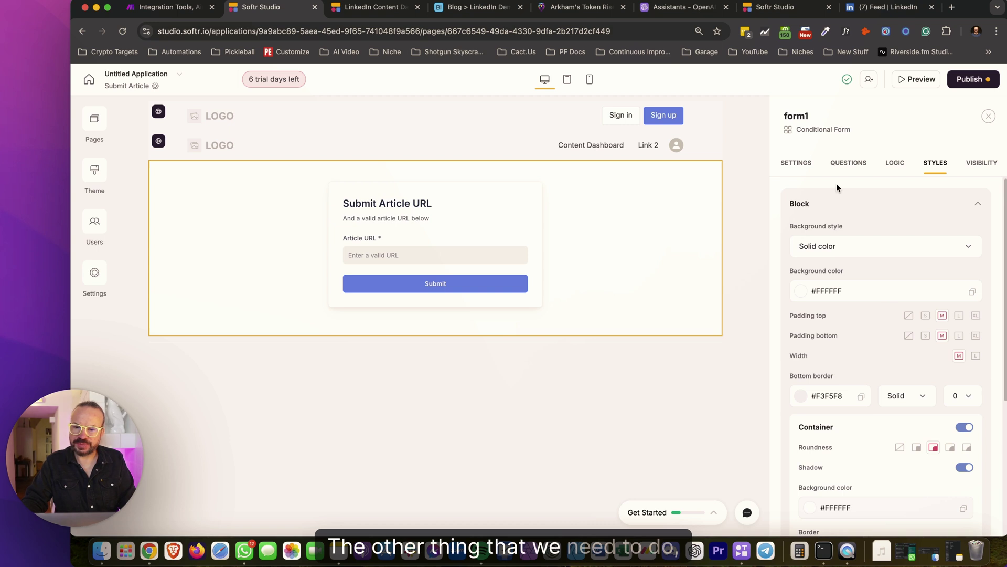
pyautogui.click(797, 167)
pyautogui.scroll(-3, 902, 347)
pyautogui.scroll(1, 897, 330)
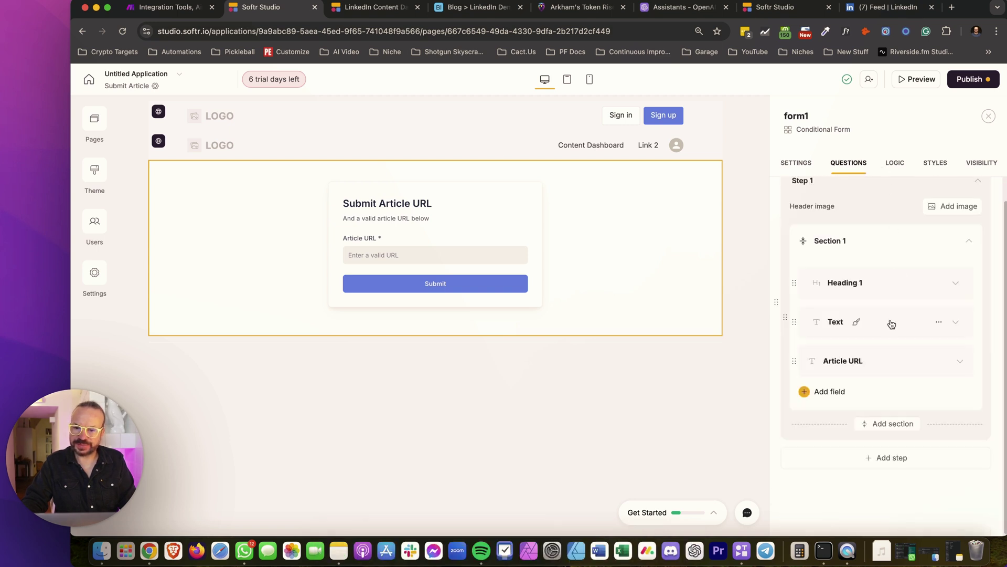
# Add a Hidden field below Article URL, found by searching 'hid'
pyautogui.click(827, 393)
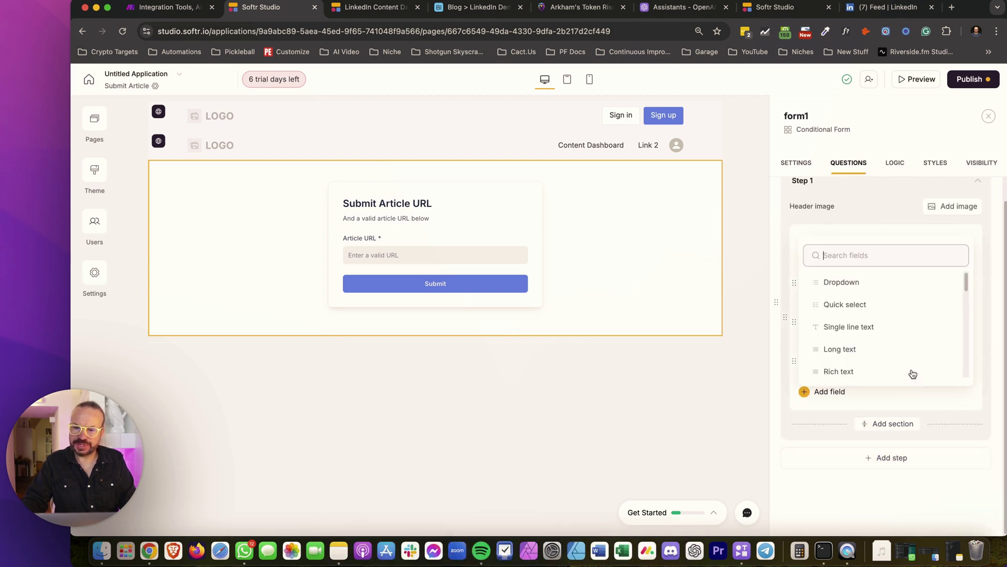
pyautogui.click(839, 258)
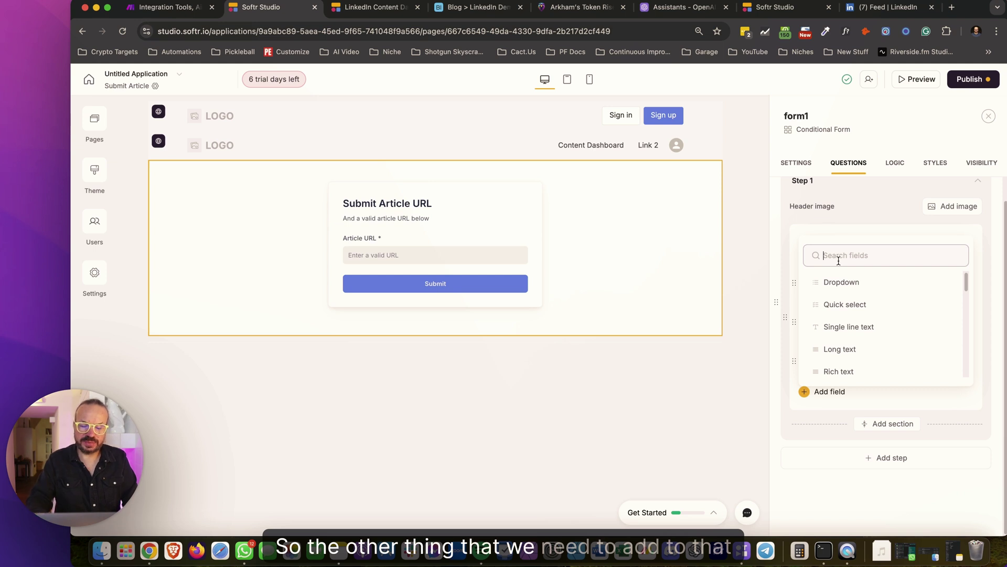
pyautogui.write('hidden')
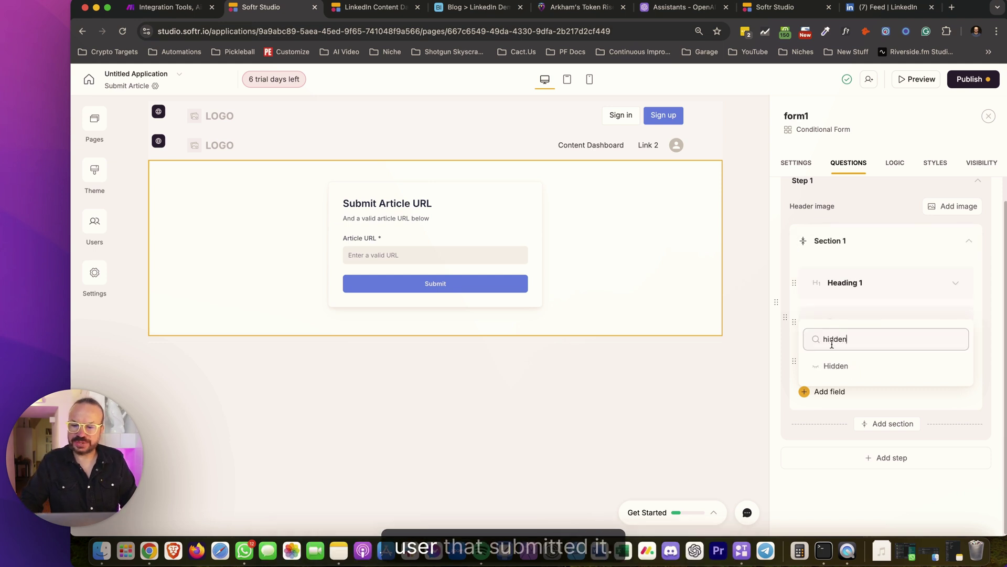
pyautogui.click(834, 366)
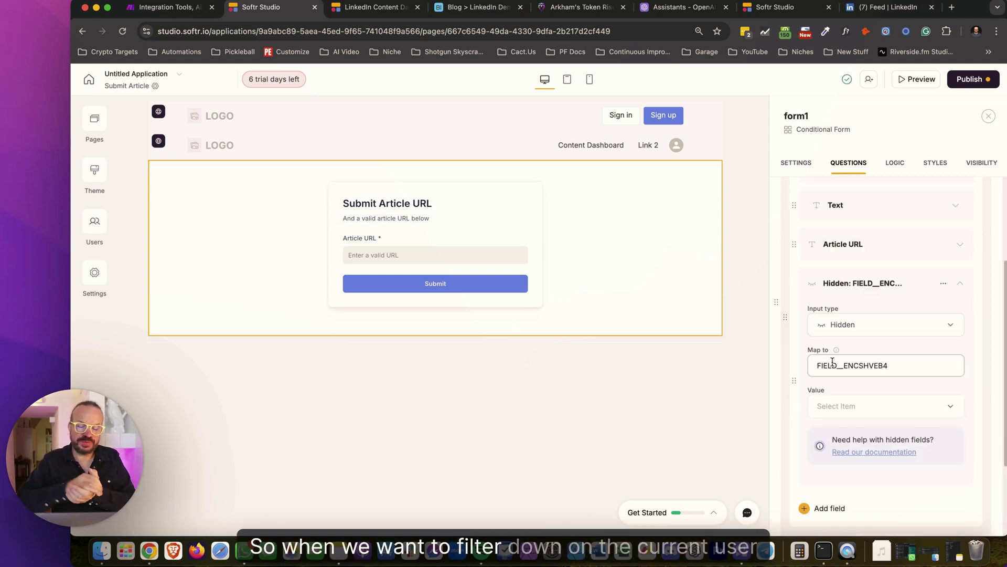
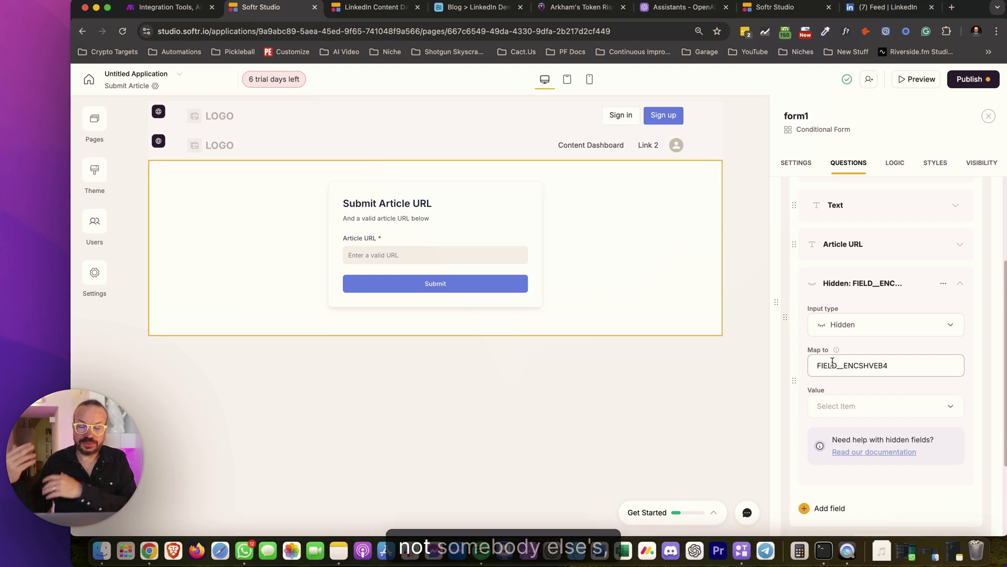
# Clear the hidden field's mapping, set its value to the logged-in user's Email, and map it to Email
pyautogui.click(836, 364)
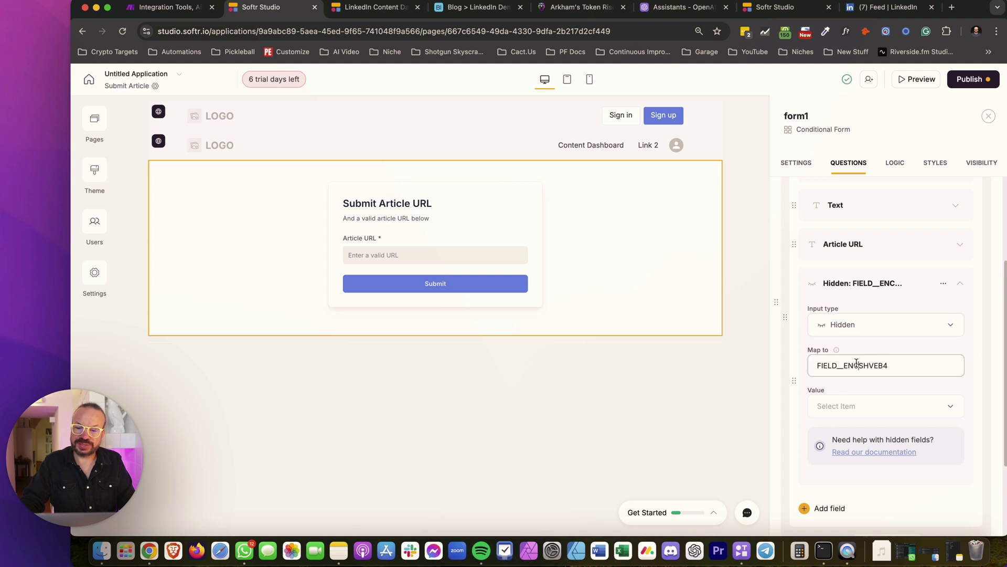
pyautogui.doubleClick(850, 364)
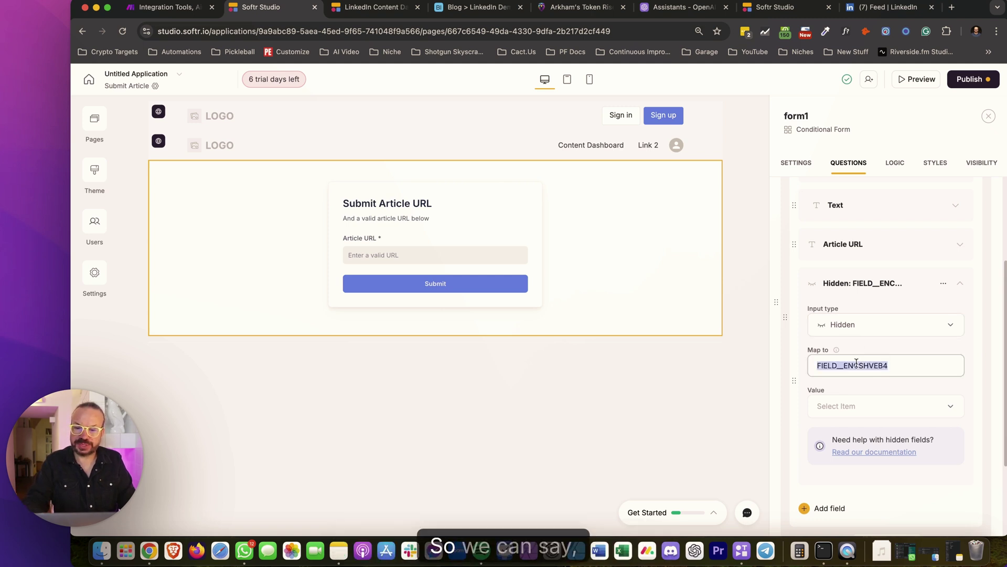
pyautogui.press('BackSpace')
pyautogui.click(866, 405)
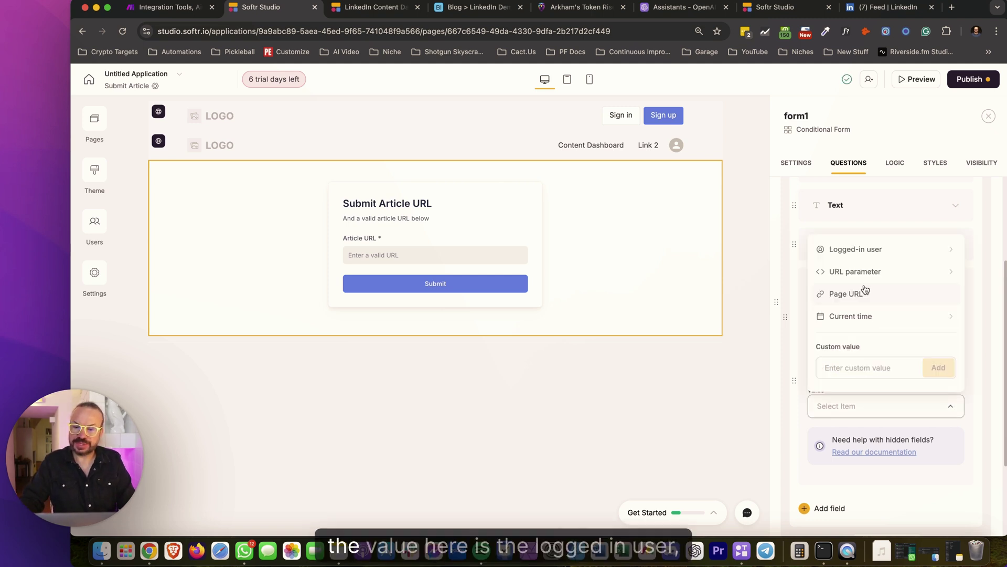
pyautogui.click(877, 253)
pyautogui.click(874, 330)
pyautogui.click(898, 358)
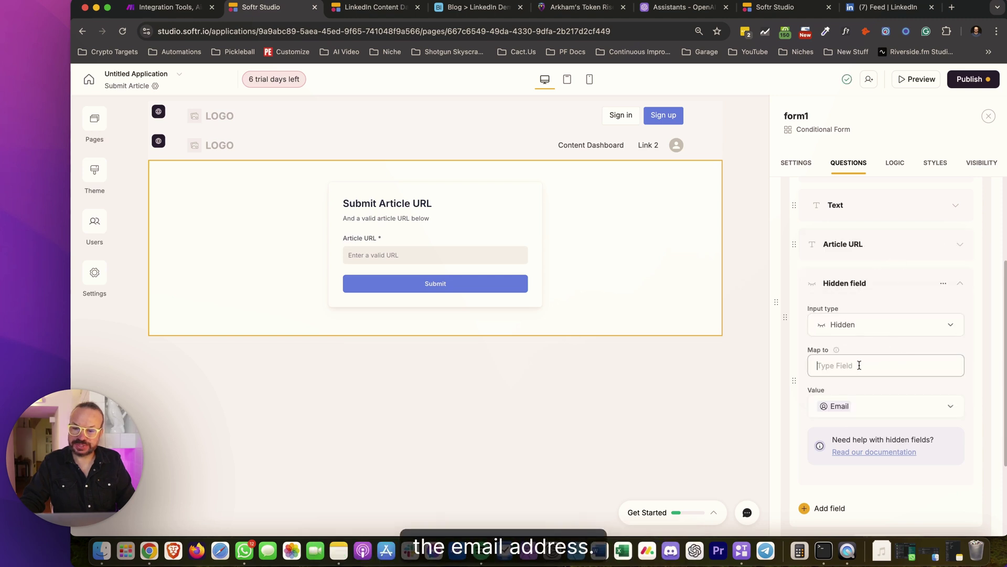
pyautogui.write('Email')
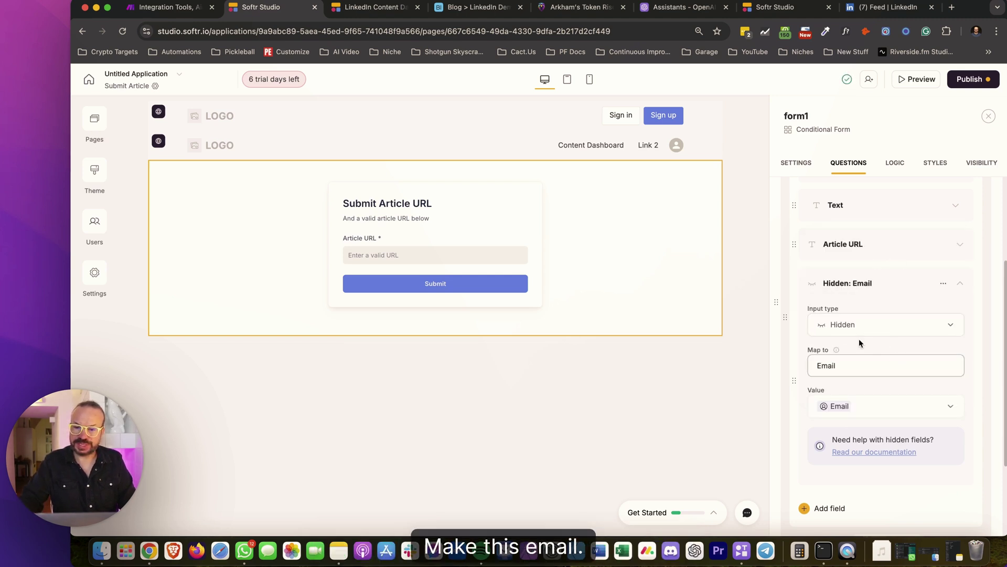
pyautogui.scroll(-2, 883, 336)
pyautogui.scroll(5, 866, 407)
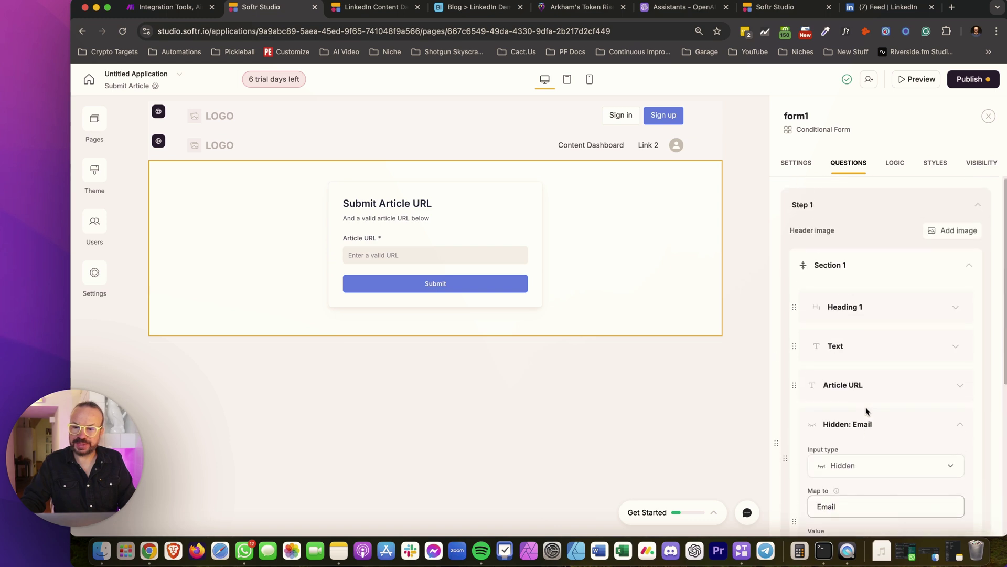
# Publish the form updates
pyautogui.click(967, 80)
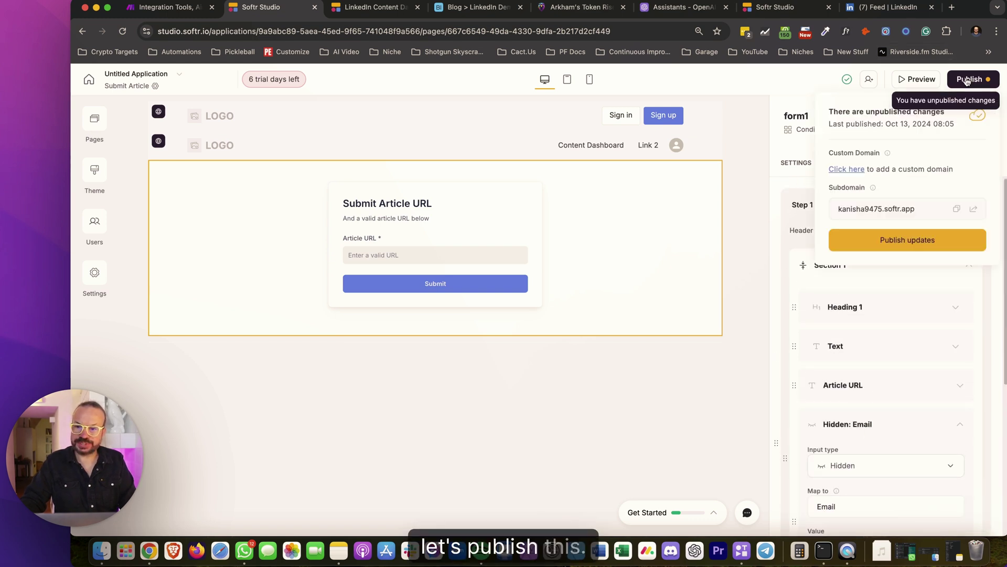
pyautogui.click(913, 240)
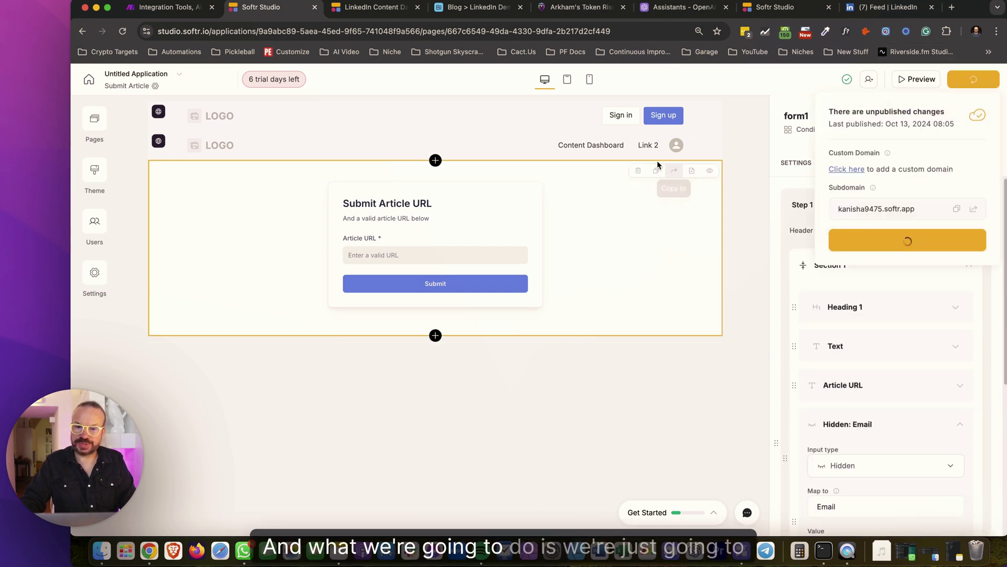
pyautogui.click(631, 142)
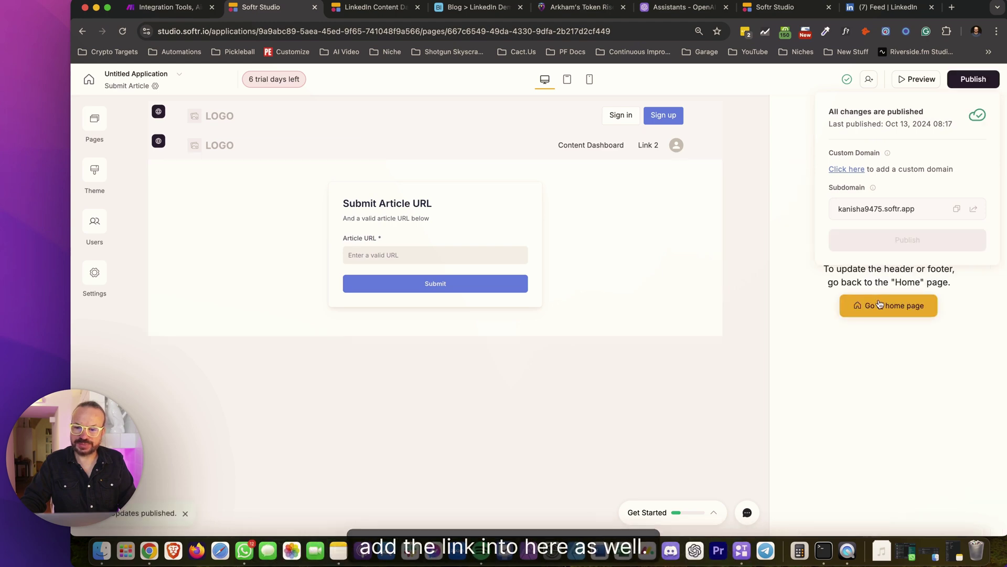
# On the Home page, select the second header and rename its Link 2 to 'Submit URL'
pyautogui.click(880, 304)
pyautogui.click(798, 153)
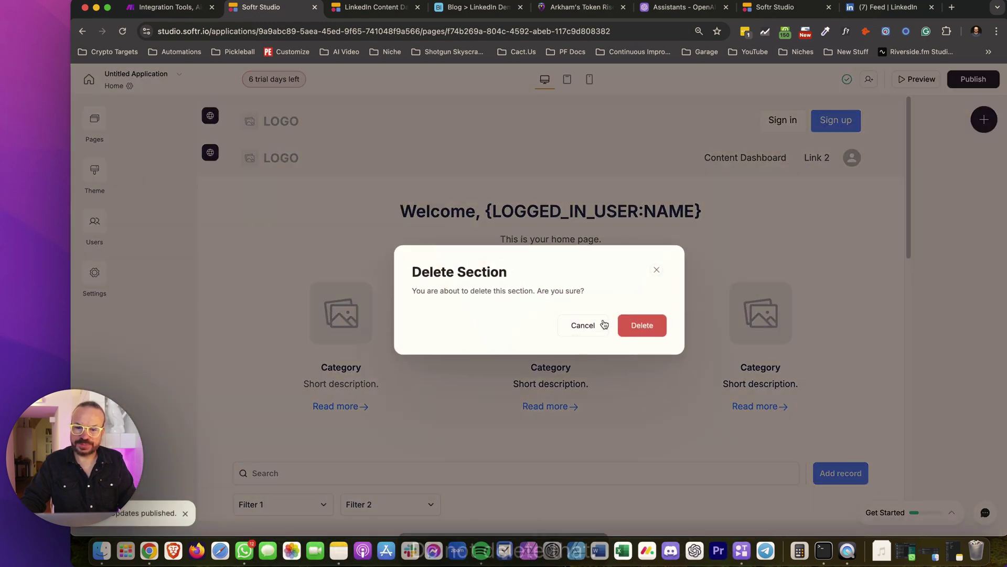
pyautogui.click(602, 324)
pyautogui.click(756, 168)
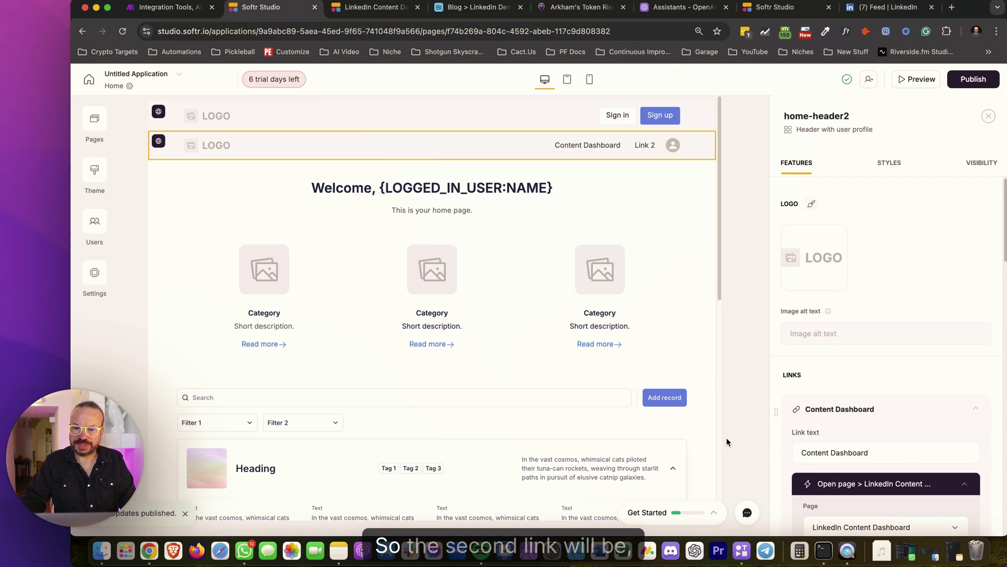
pyautogui.scroll(-5, 911, 265)
pyautogui.click(841, 452)
pyautogui.doubleClick(837, 456)
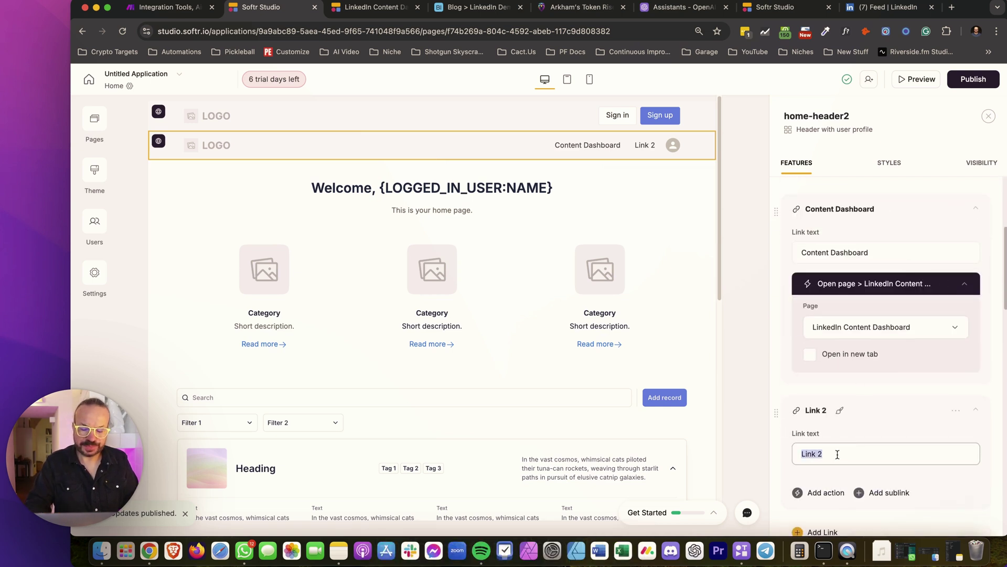
pyautogui.write('Submit URL')
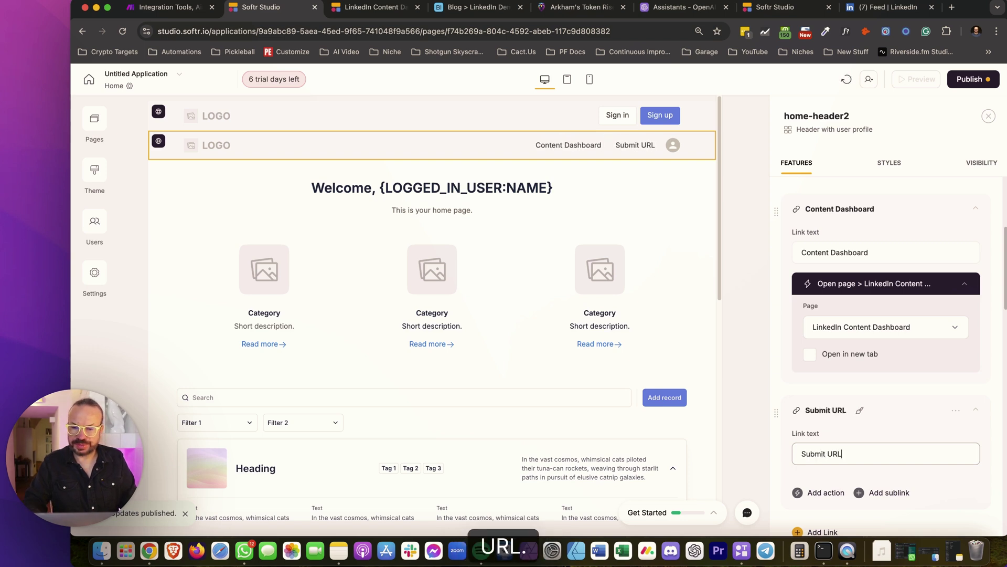
# Give Link 2 an Open page action pointing to the Submit Article page
pyautogui.scroll(-2, 908, 344)
pyautogui.click(821, 404)
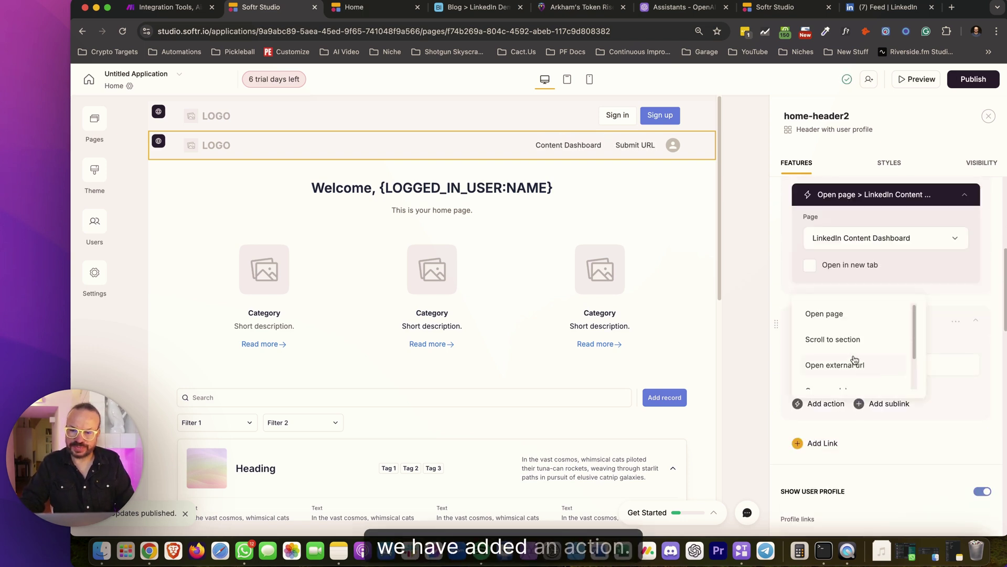
pyautogui.click(824, 313)
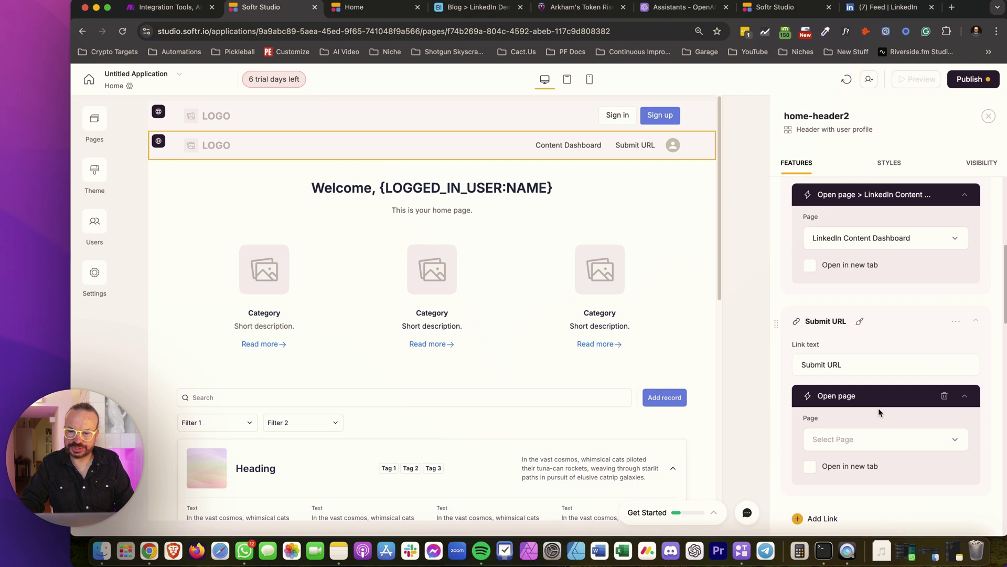
pyautogui.scroll(-2, 782, 217)
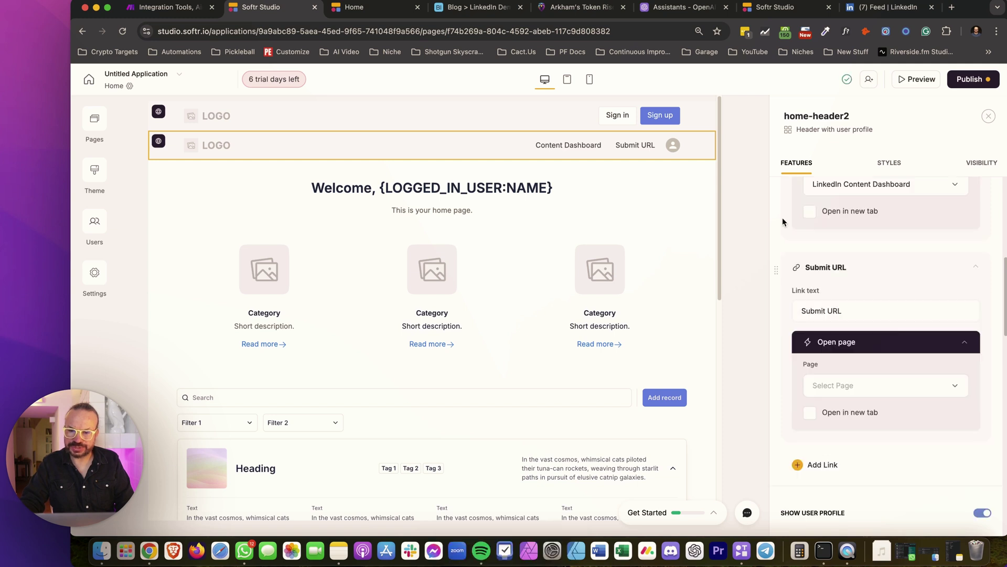
pyautogui.click(875, 389)
pyautogui.click(872, 272)
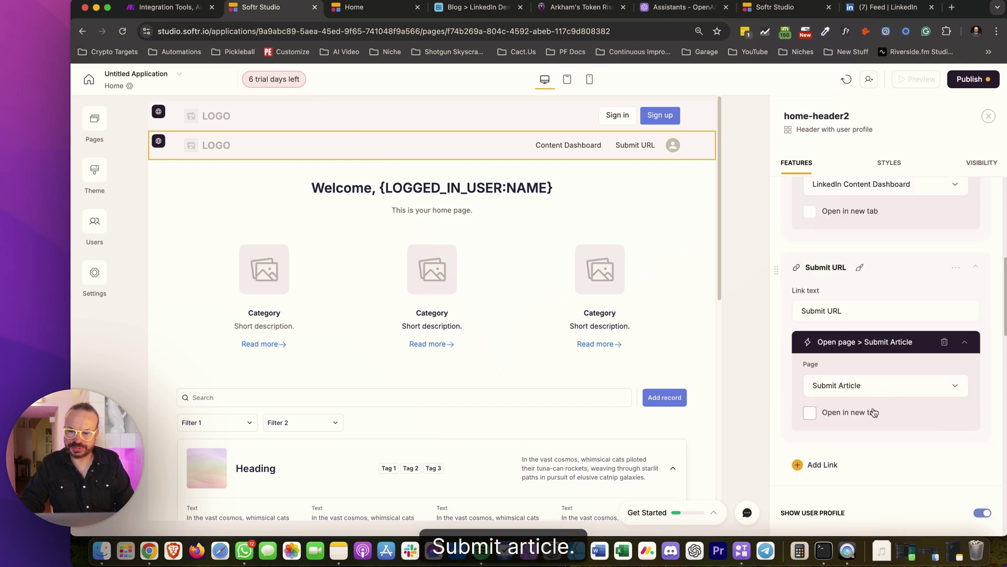
# Change the link label to 'Submit Article' and publish the updates
pyautogui.click(844, 310)
pyautogui.doubleClick(833, 311)
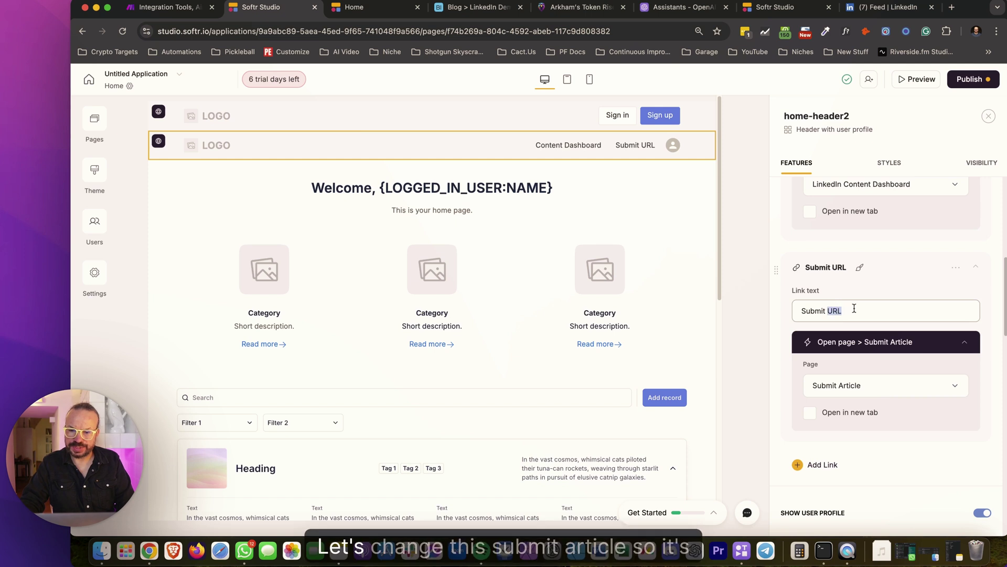
pyautogui.write('Article')
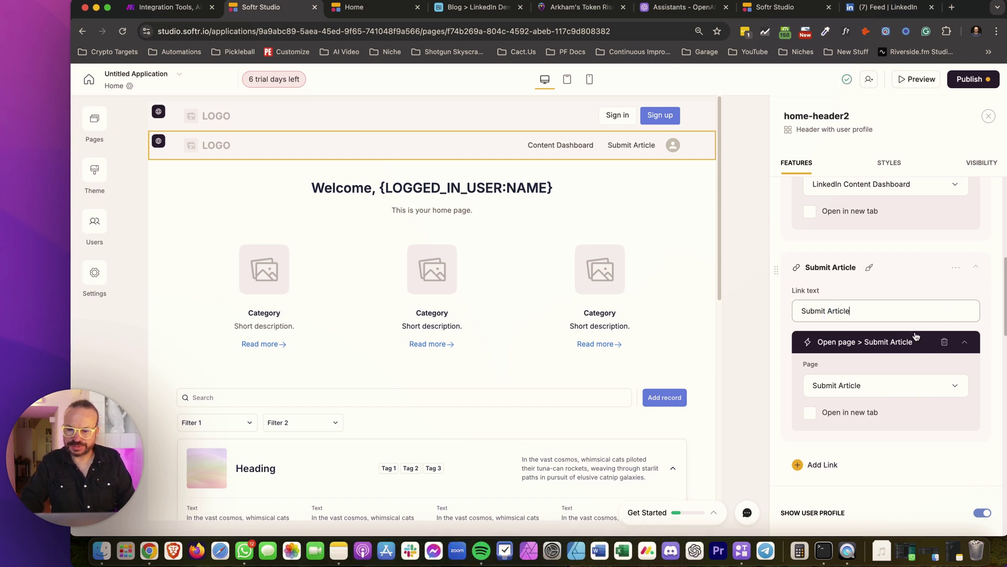
pyautogui.click(981, 85)
pyautogui.click(907, 240)
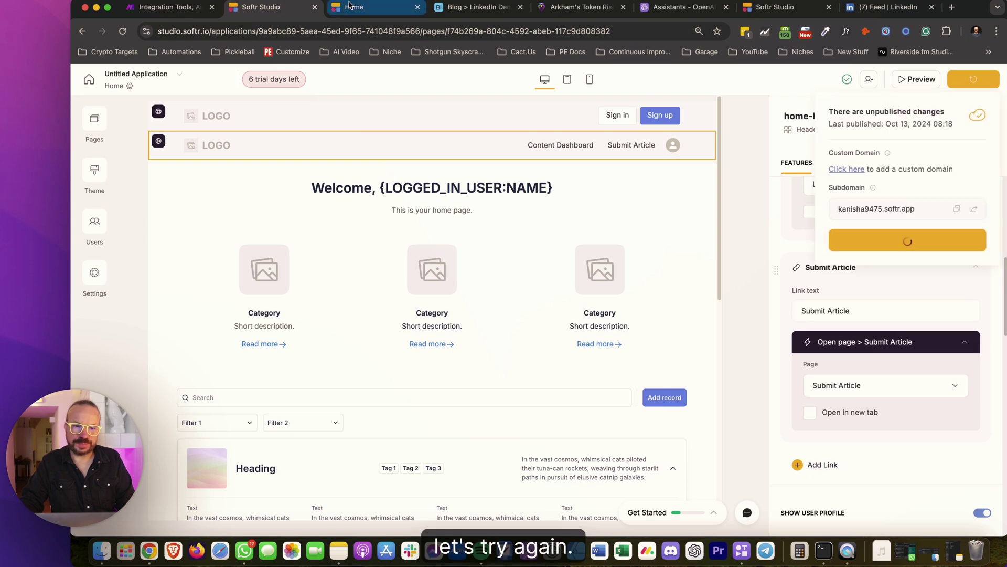
pyautogui.click(350, 6)
# Reload the live site and open its new Submit Article page
pyautogui.click(119, 32)
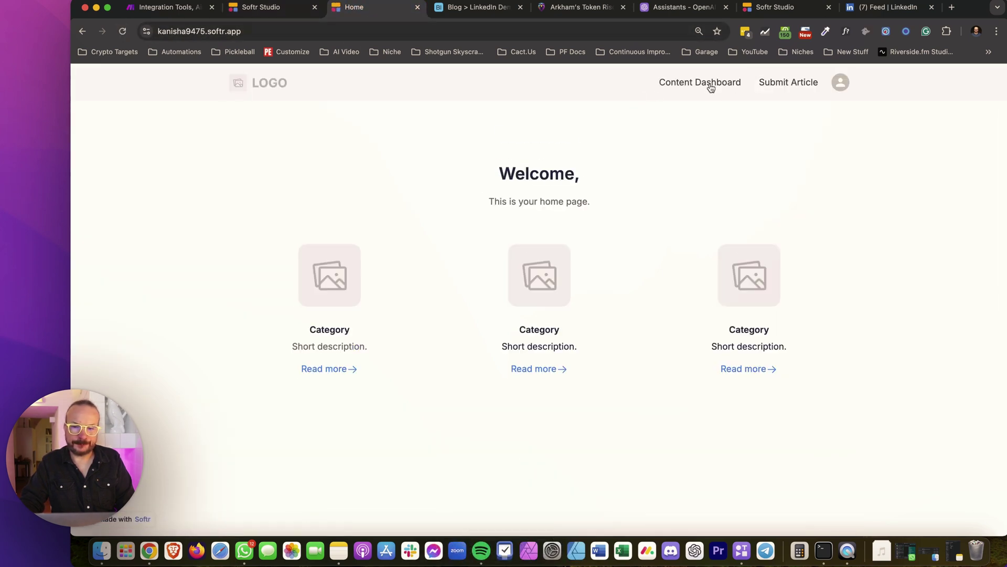
pyautogui.click(777, 82)
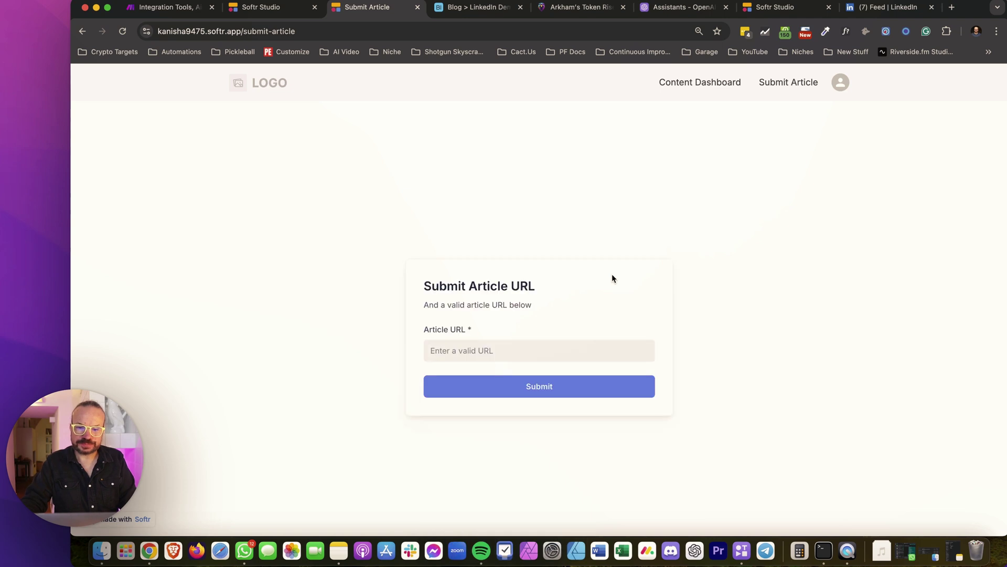
pyautogui.click(518, 347)
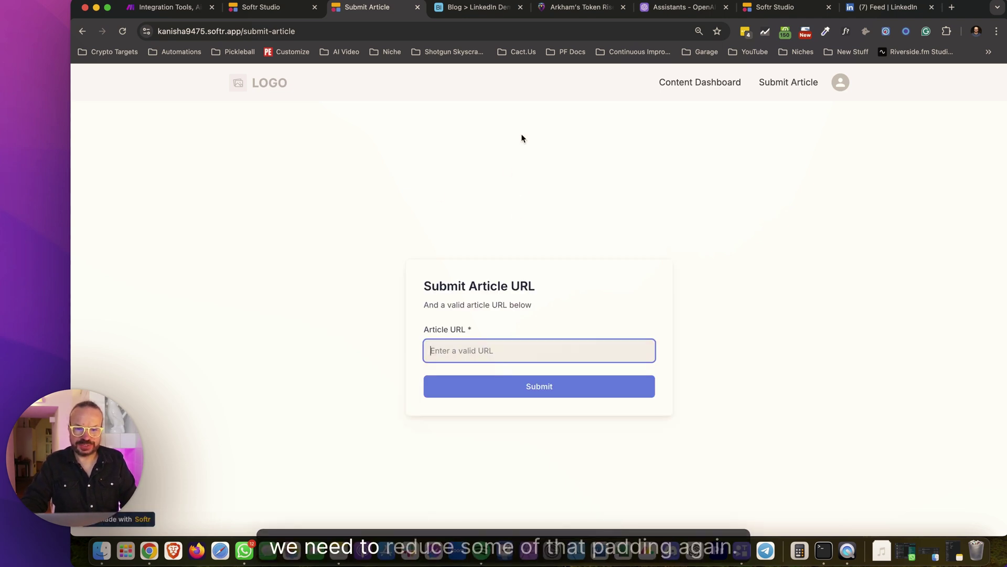
# Copy the Arkham's Token article's URL, paste it into Article URL, and submit the form
pyautogui.click(582, 8)
pyautogui.click(538, 32)
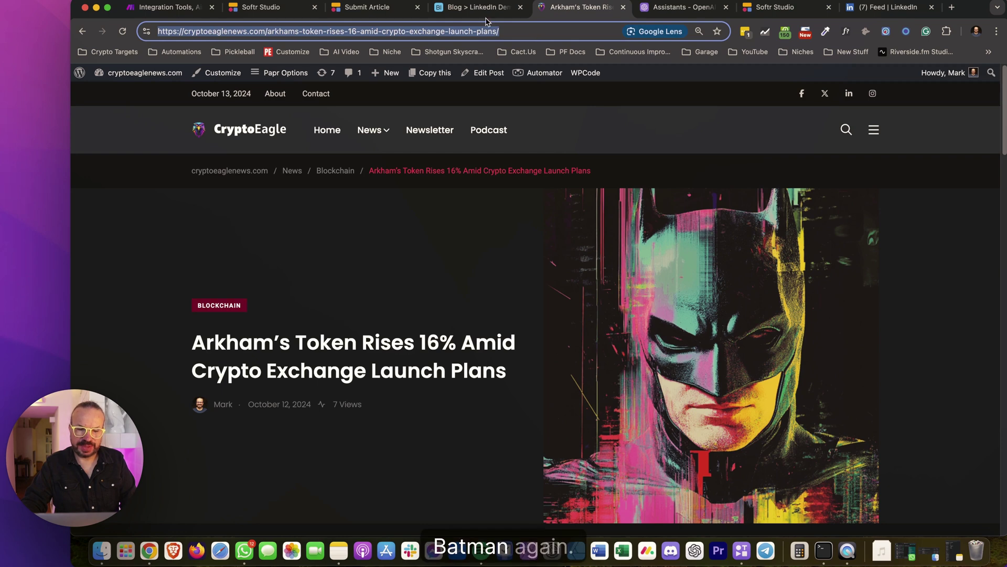
pyautogui.click(367, 7)
pyautogui.click(475, 7)
pyautogui.click(368, 8)
pyautogui.click(506, 348)
pyautogui.press('super+v')
pyautogui.click(606, 385)
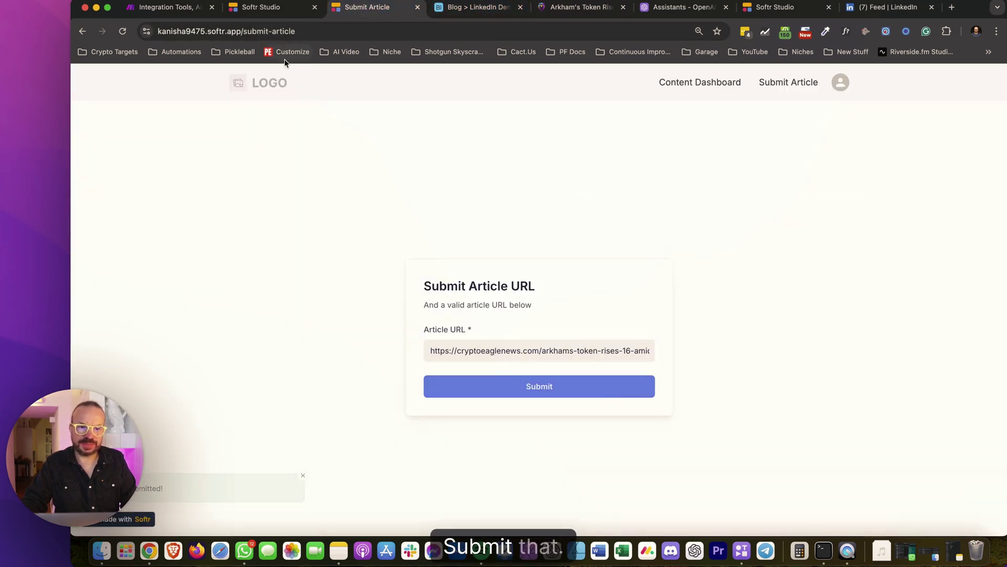
pyautogui.click(179, 12)
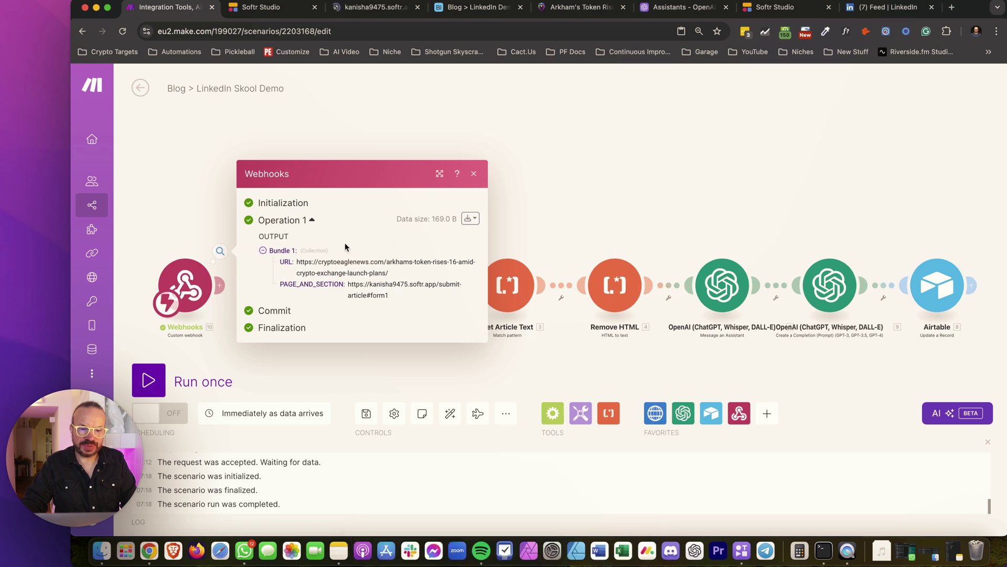
# Check the Make webhook output for the submitted article URL, then return to Softr Studio
pyautogui.moveTo(391, 295); pyautogui.dragTo(297, 261)
pyautogui.click(412, 292)
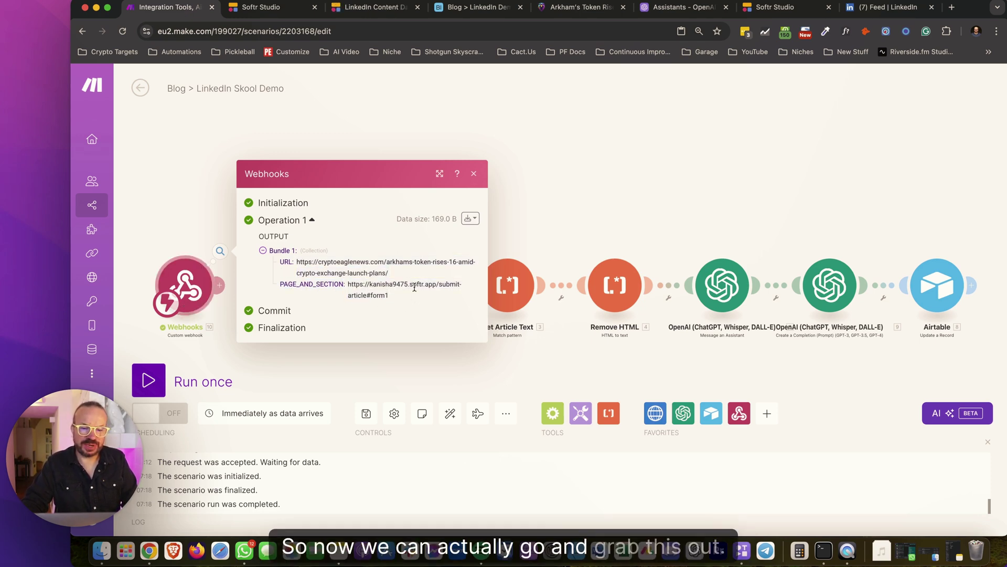
pyautogui.moveTo(408, 277); pyautogui.dragTo(297, 262)
pyautogui.moveTo(403, 274); pyautogui.dragTo(297, 266)
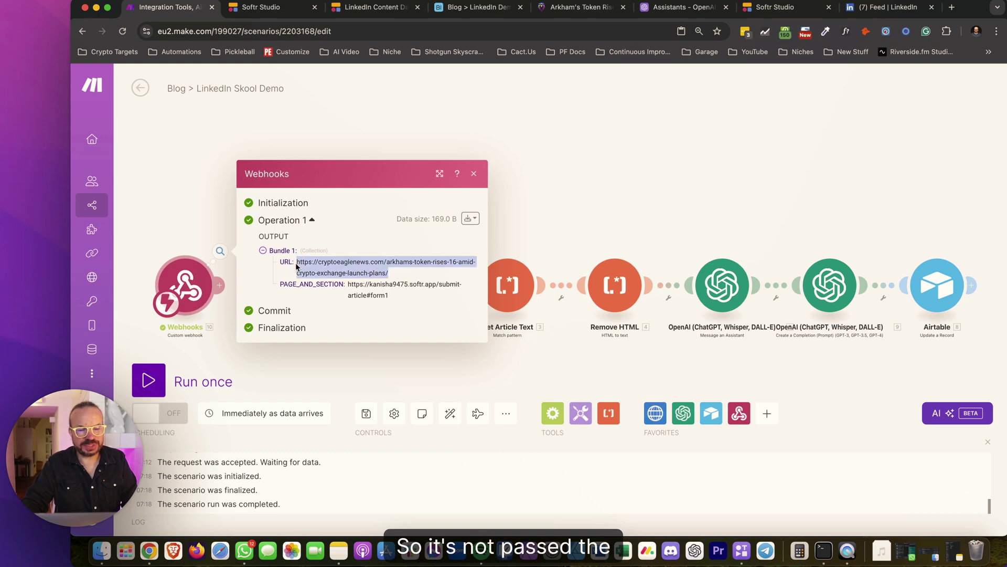
pyautogui.click(404, 276)
pyautogui.click(267, 6)
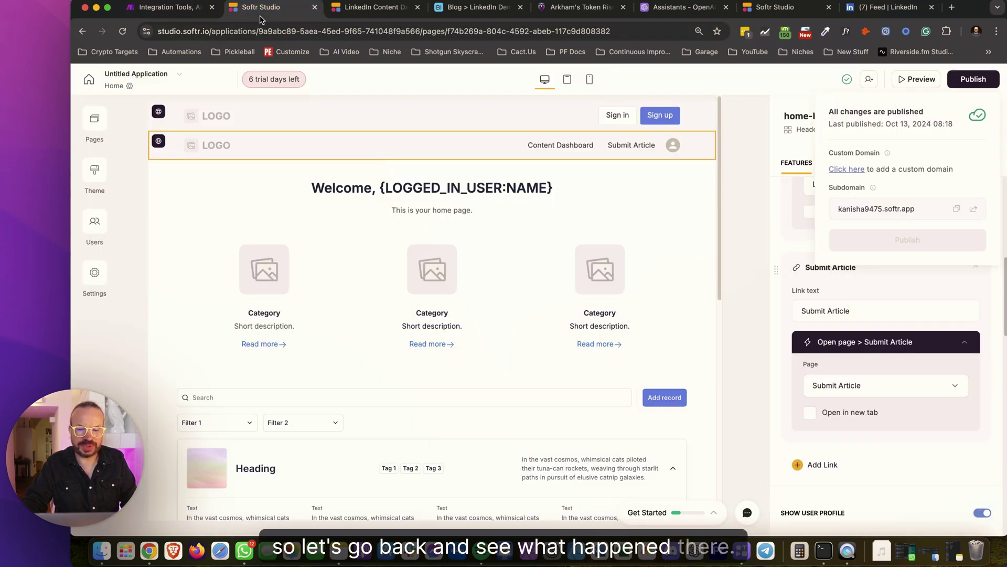
# Start a users sync from Airtable, base Blog > LinkedIn Demo, table Users
pyautogui.click(941, 313)
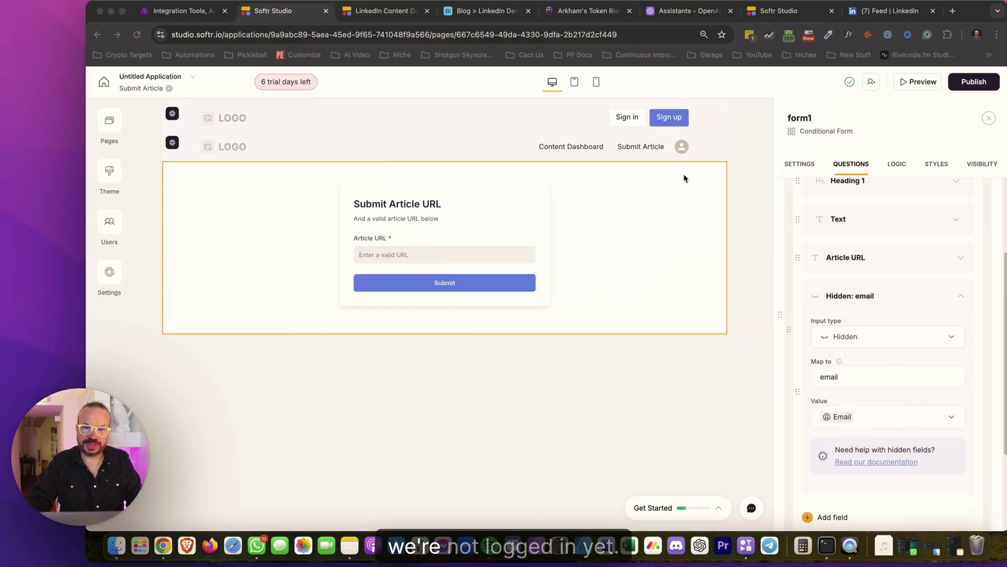
pyautogui.click(117, 227)
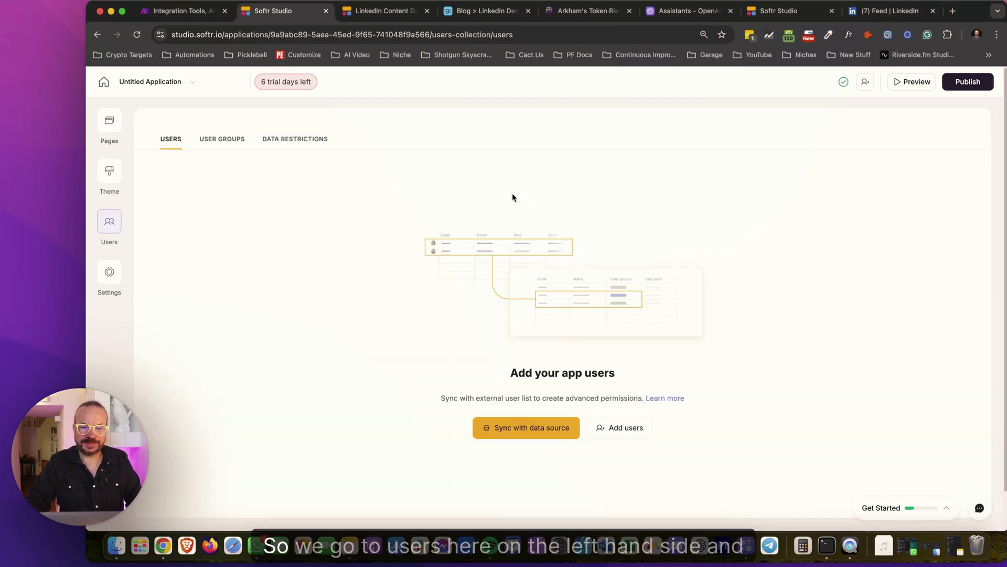
pyautogui.click(537, 432)
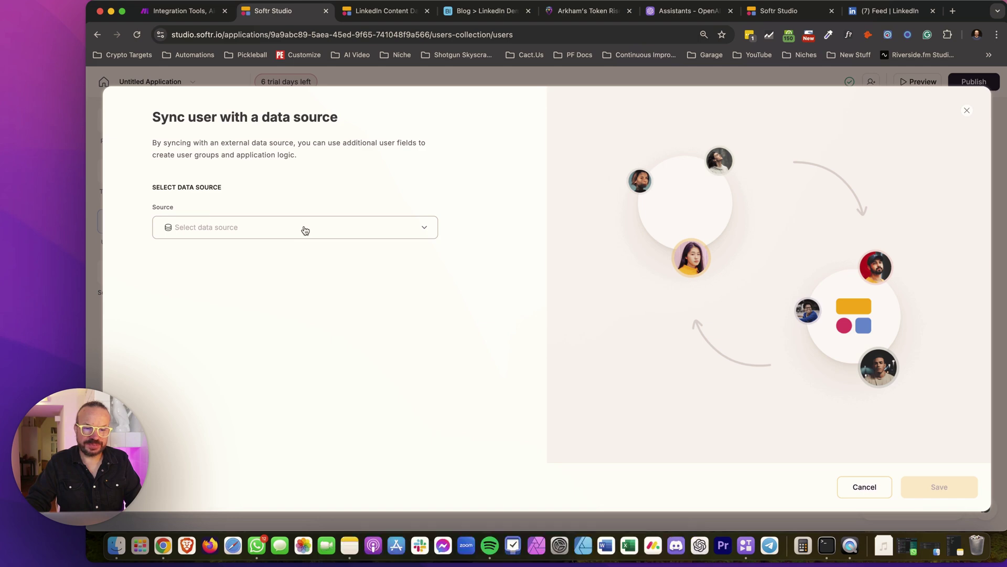
pyautogui.click(304, 229)
pyautogui.scroll(-2, 348, 304)
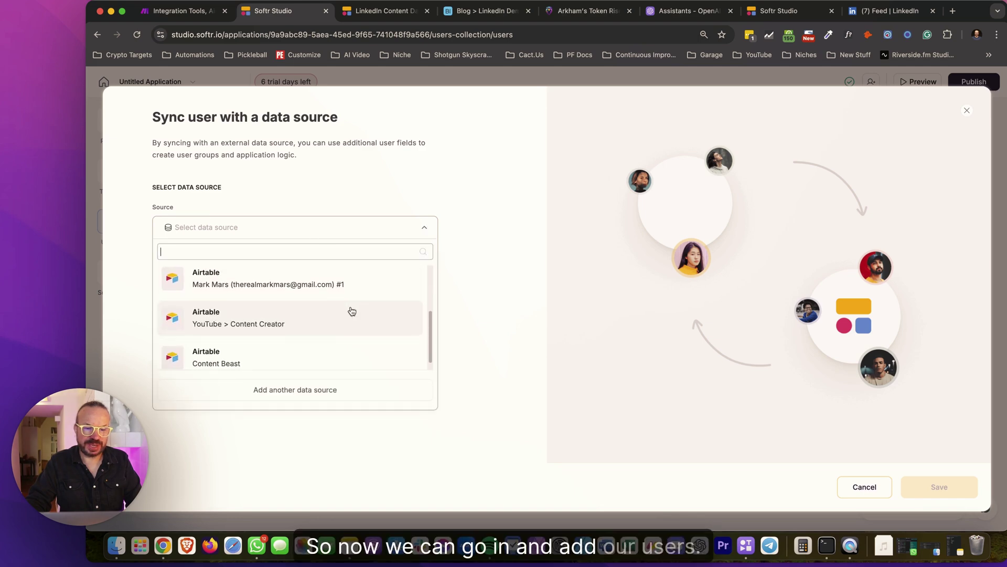
pyautogui.scroll(3, 349, 319)
pyautogui.click(356, 315)
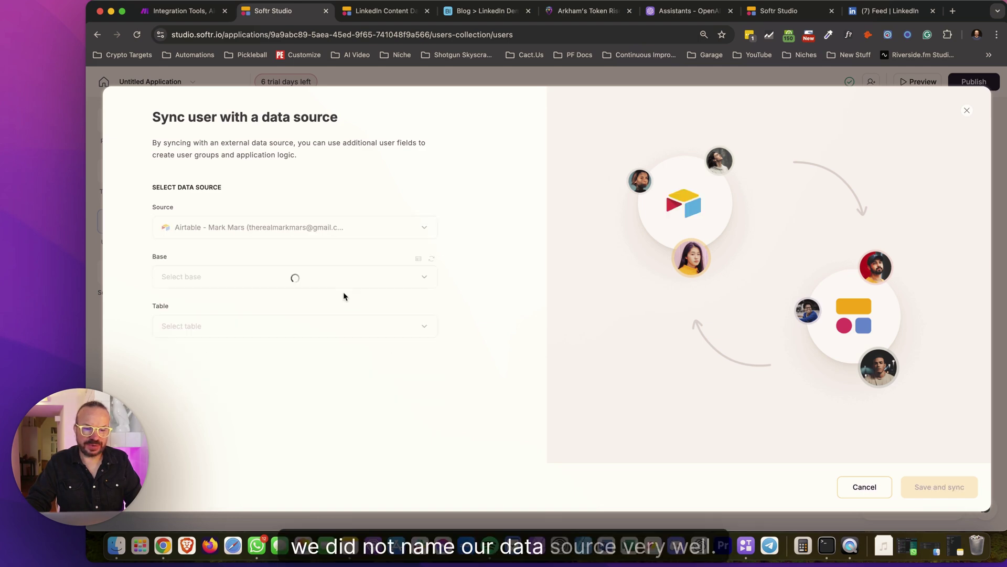
pyautogui.click(275, 290)
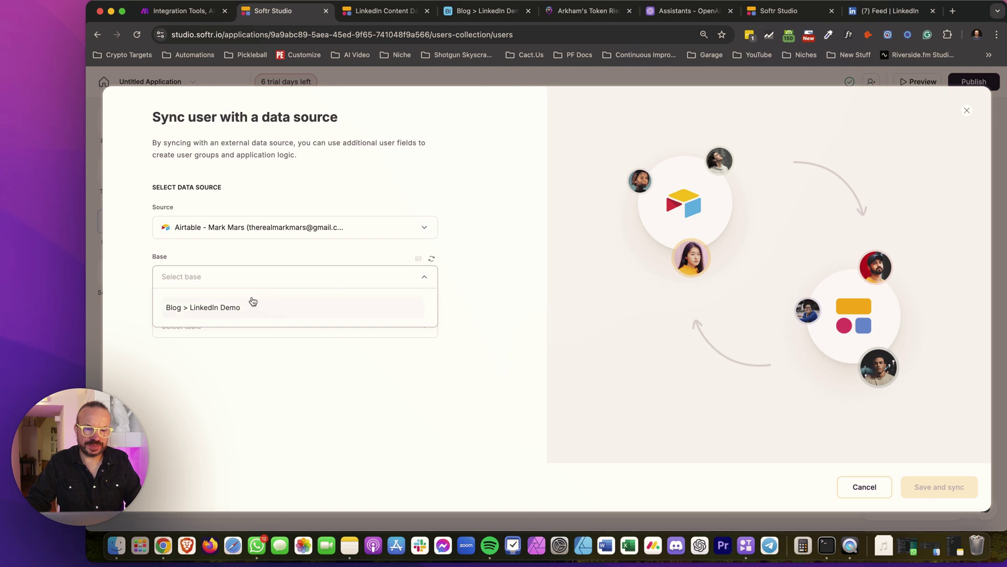
pyautogui.click(259, 304)
pyautogui.click(283, 326)
pyautogui.click(188, 388)
# Map the Email and Name columns, make Generate magic link the default sign-in, and save and sync
pyautogui.click(289, 424)
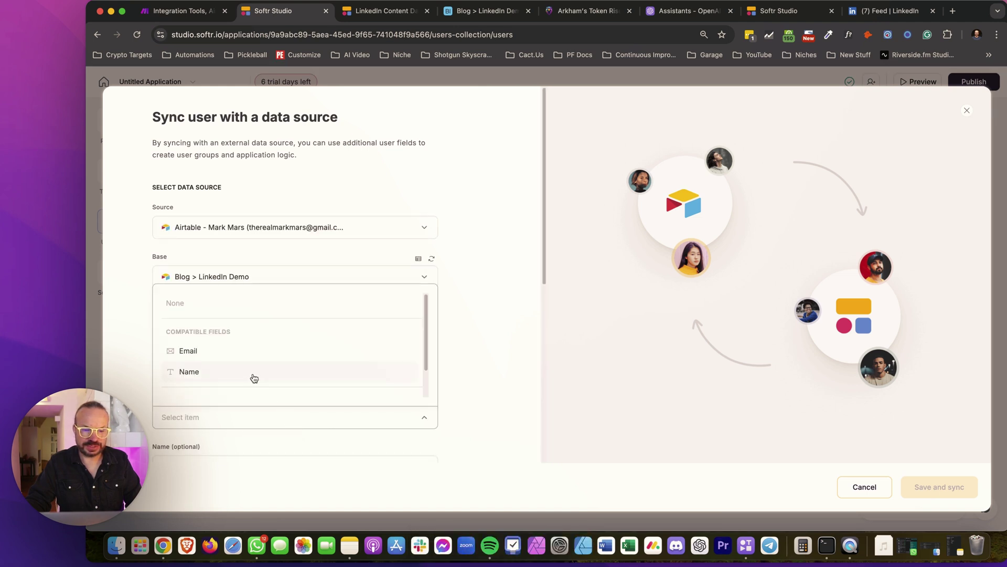
pyautogui.click(243, 361)
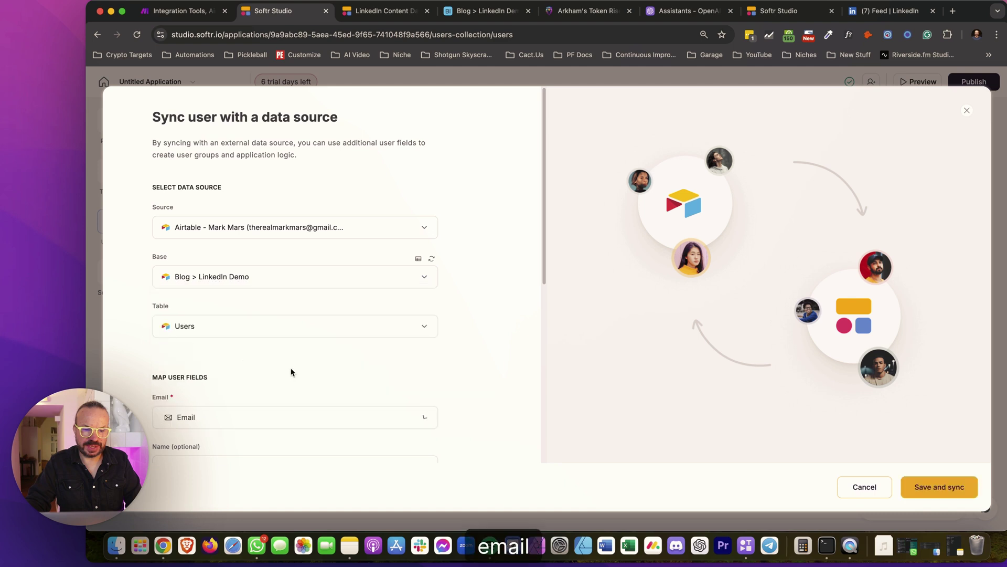
pyautogui.scroll(-3, 361, 391)
pyautogui.click(247, 290)
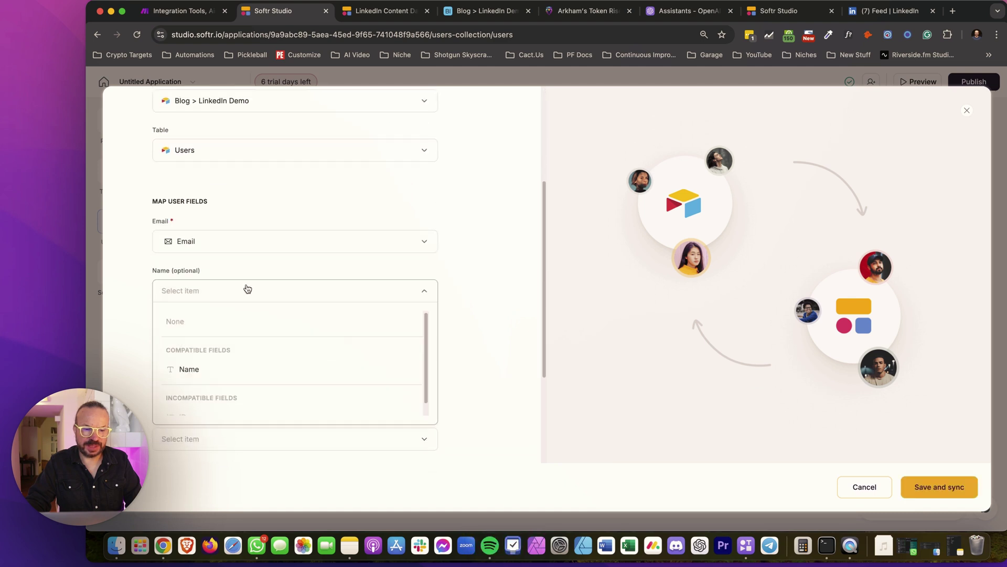
pyautogui.click(211, 364)
pyautogui.scroll(-3, 313, 352)
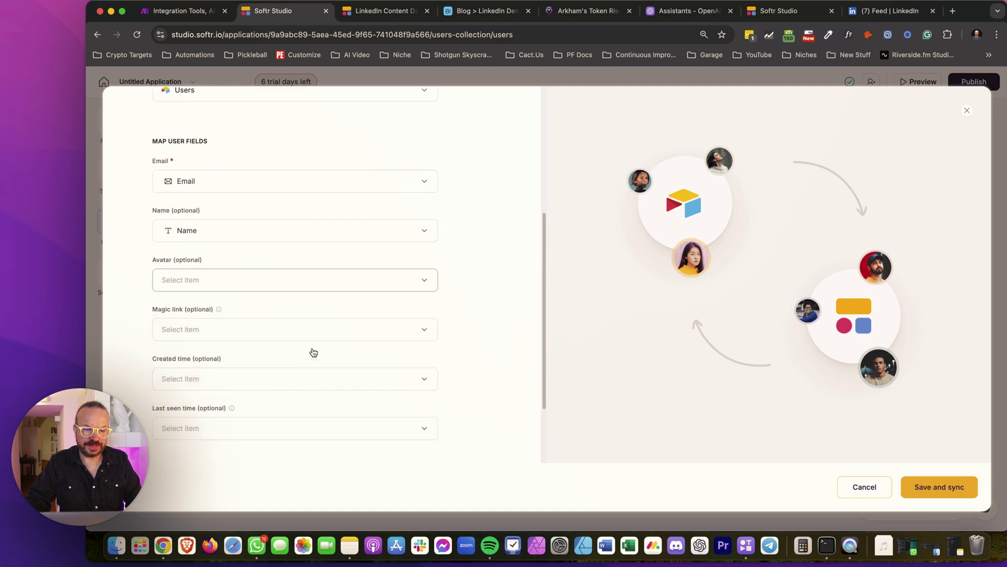
pyautogui.scroll(-1, 205, 441)
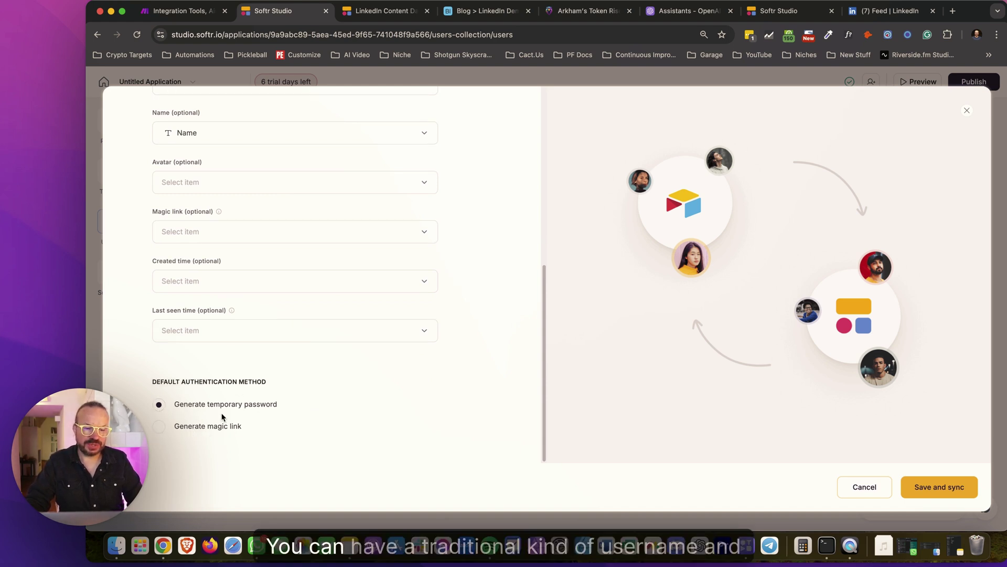
pyautogui.moveTo(287, 412); pyautogui.dragTo(176, 412)
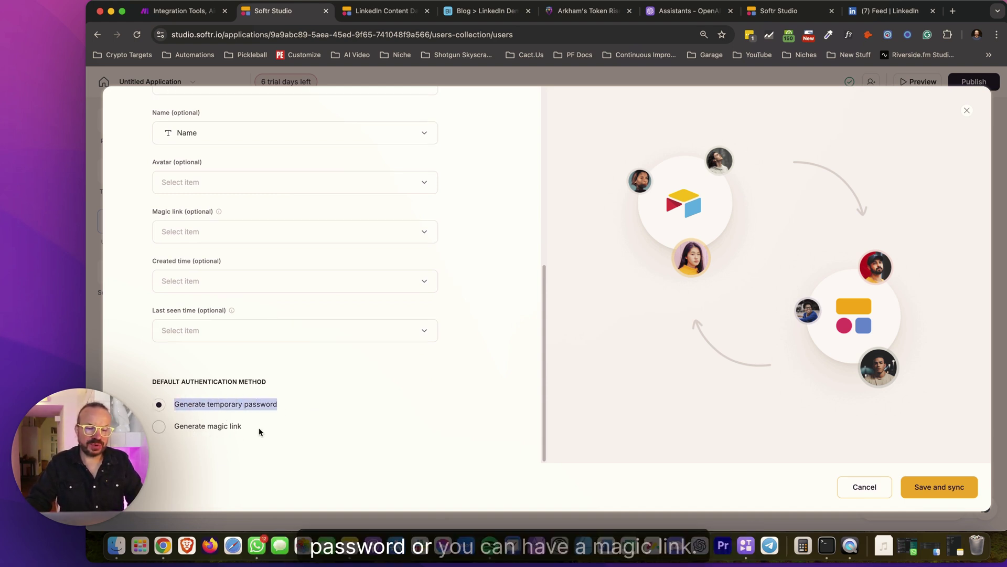
pyautogui.moveTo(257, 430); pyautogui.dragTo(167, 425)
pyautogui.click(208, 426)
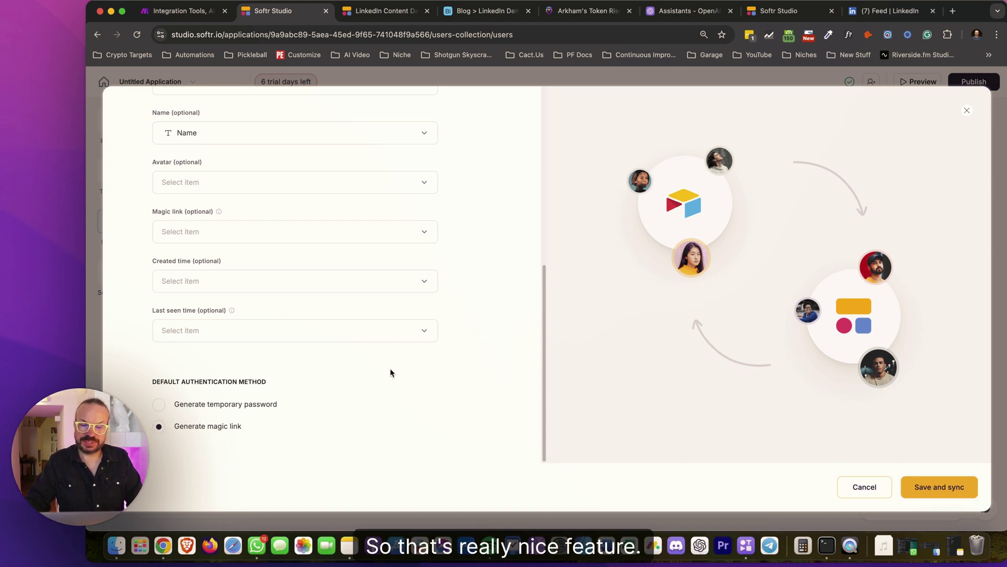
pyautogui.click(939, 487)
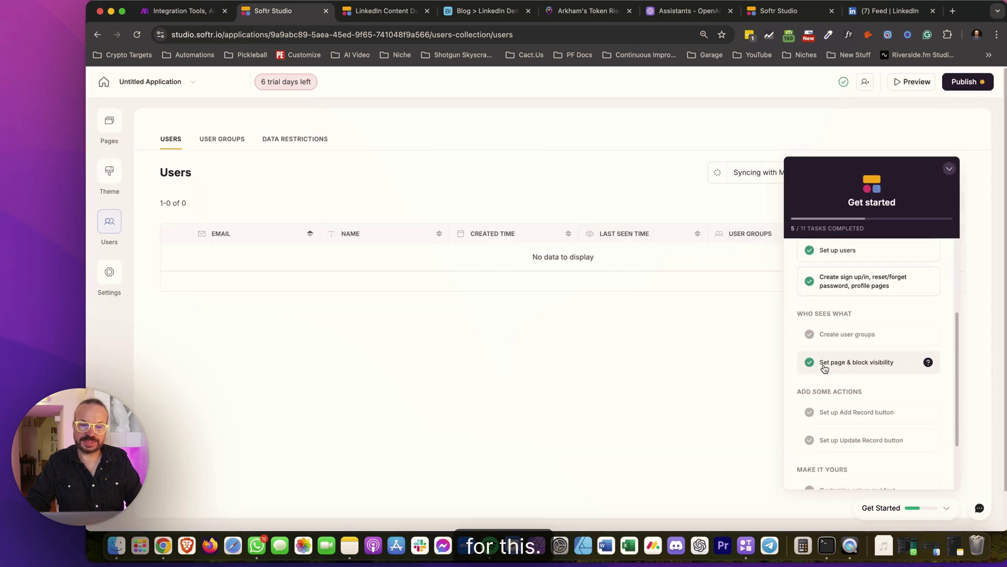
# Add a new user by entering their e-mail address and name
pyautogui.click(949, 168)
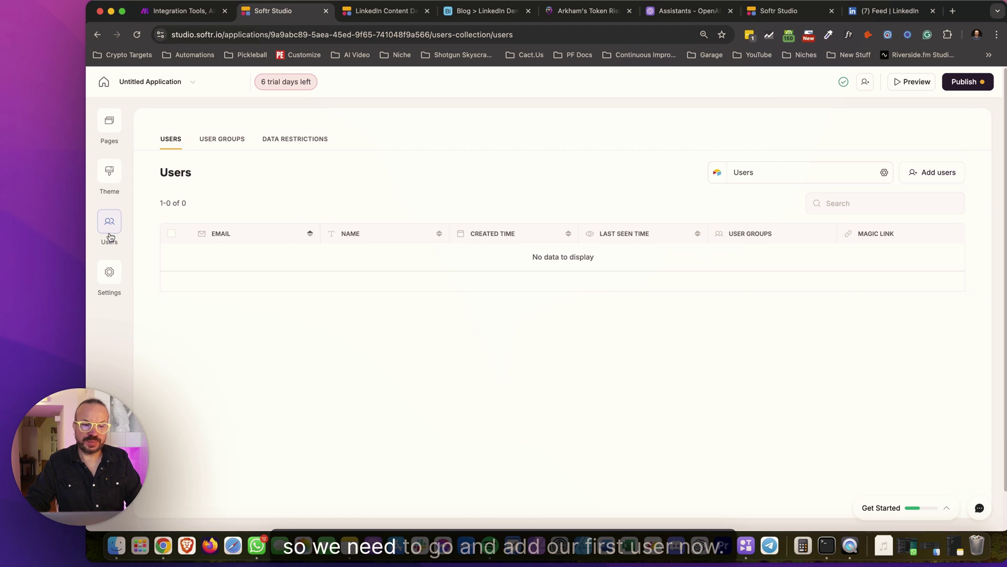
pyautogui.click(945, 172)
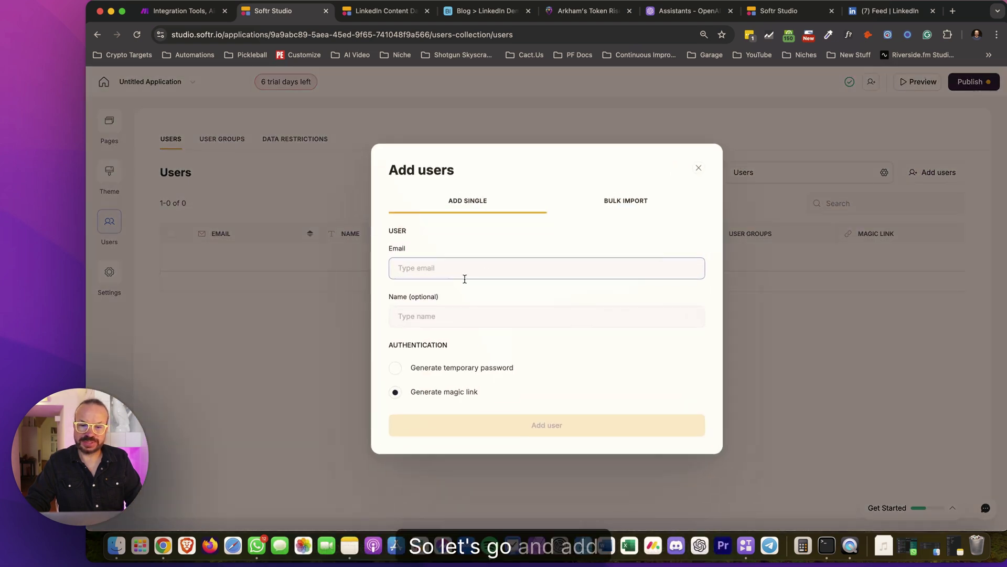
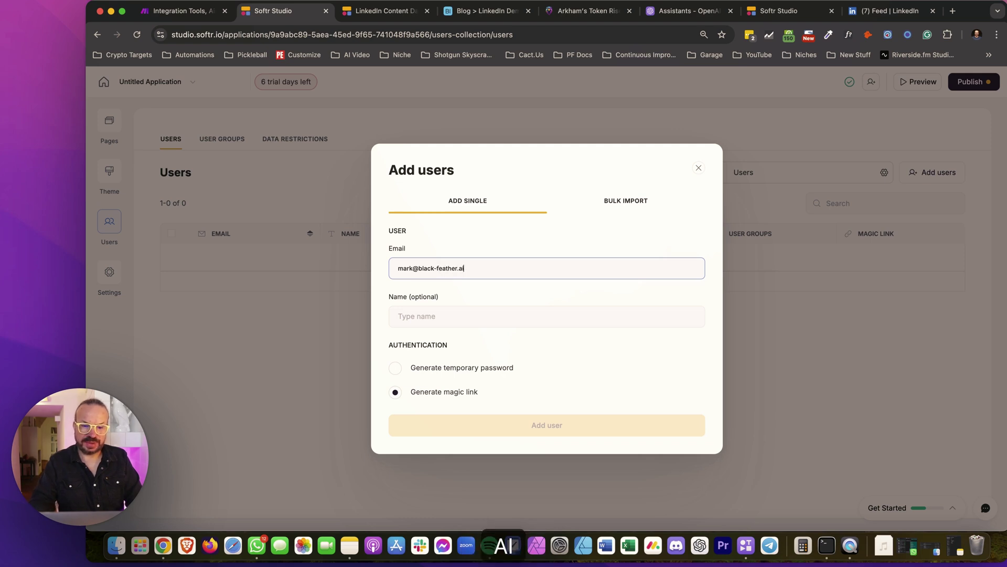
pyautogui.press('Tab')
pyautogui.write('Ma')
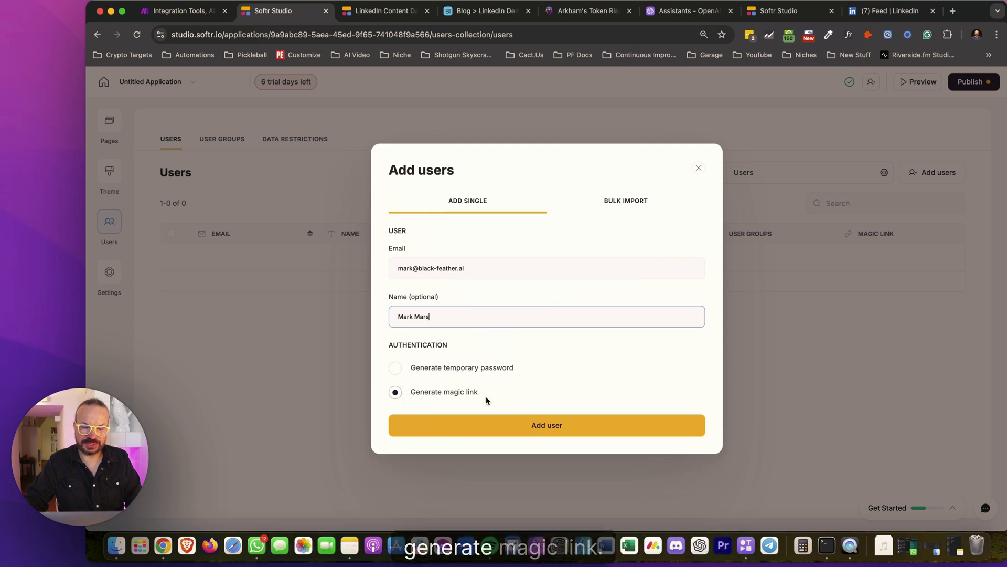
pyautogui.click(548, 423)
# Copy the new user's magic login link and choose Invite Later without sending an invite
pyautogui.click(694, 337)
pyautogui.click(694, 338)
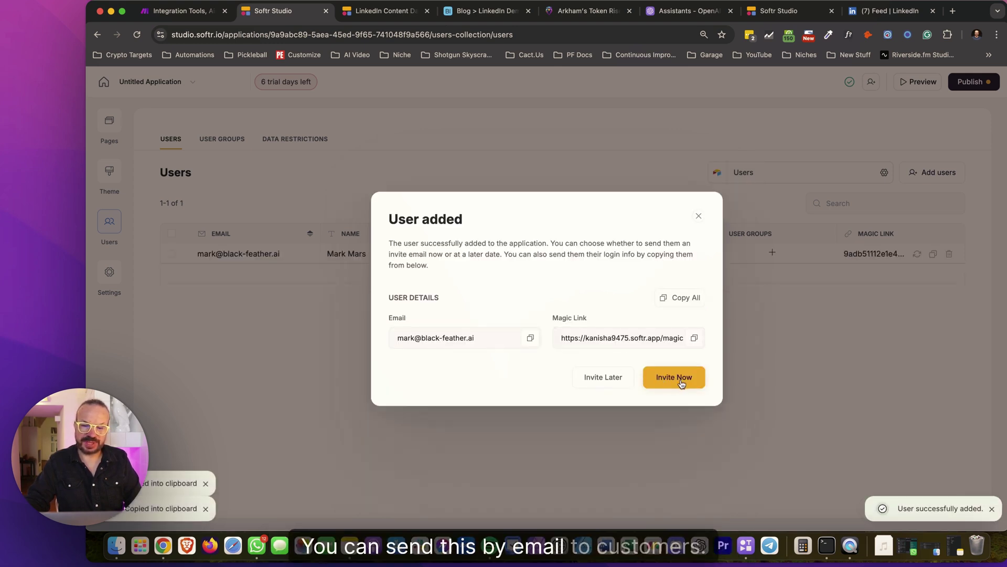
pyautogui.click(694, 338)
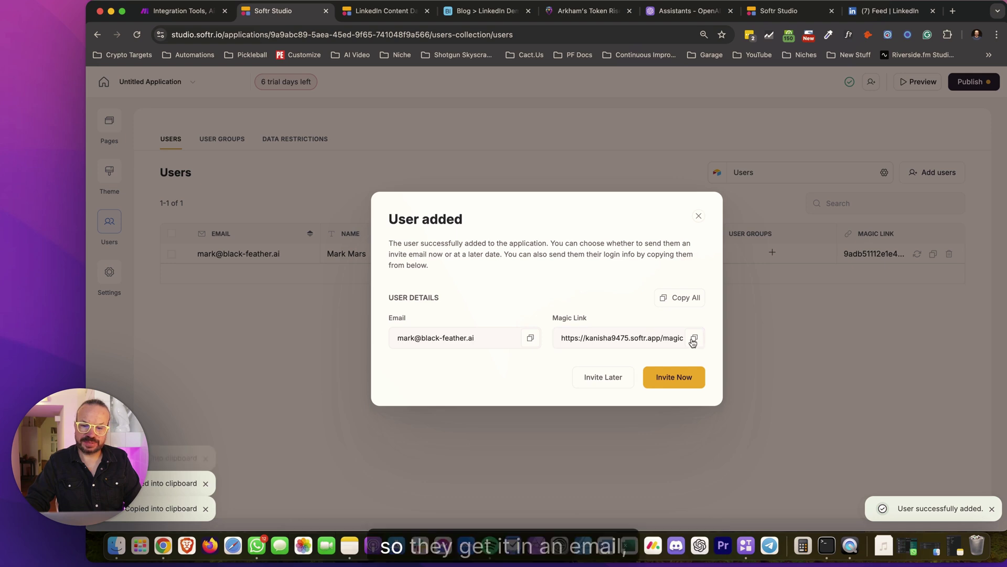
pyautogui.click(694, 338)
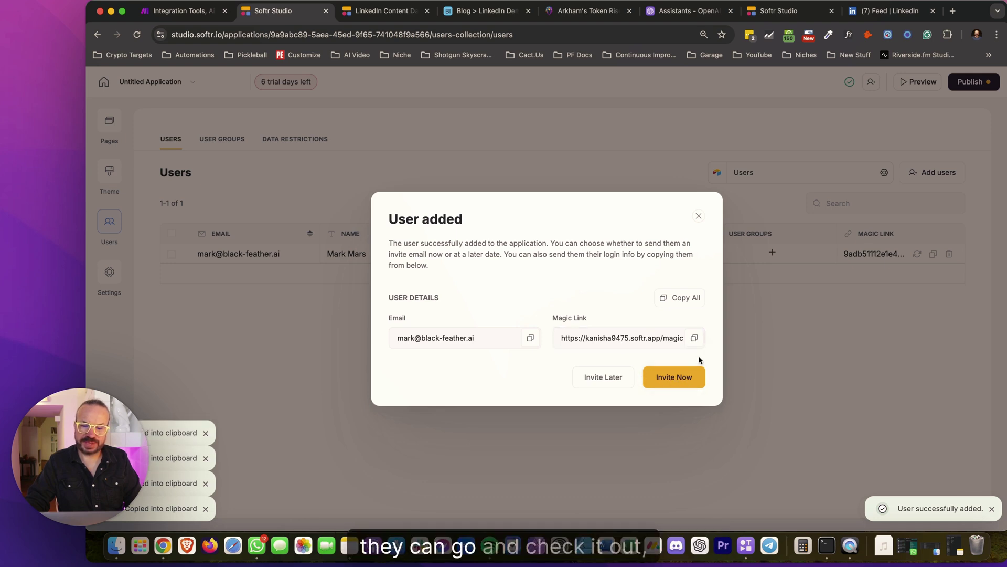
pyautogui.click(613, 377)
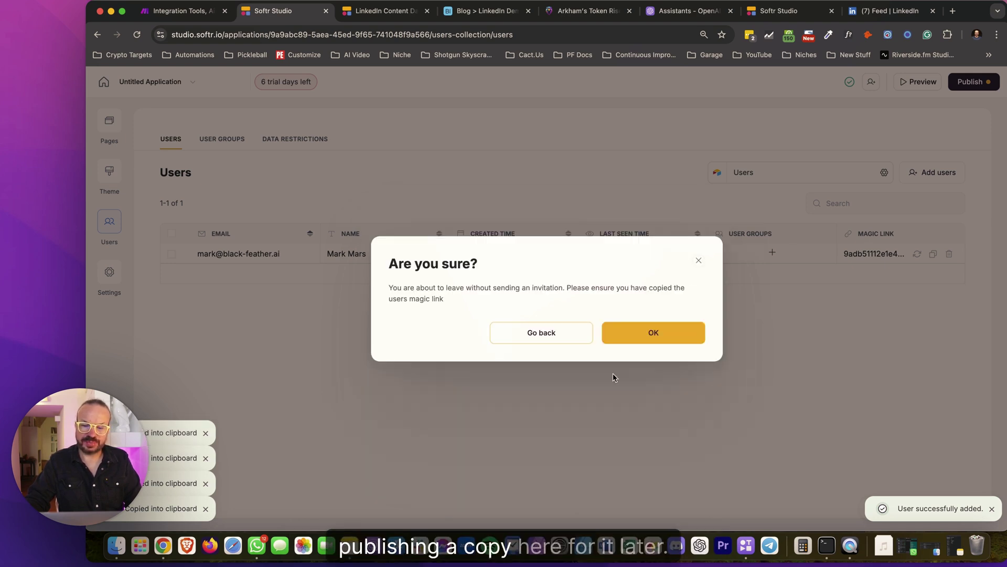
pyautogui.click(650, 337)
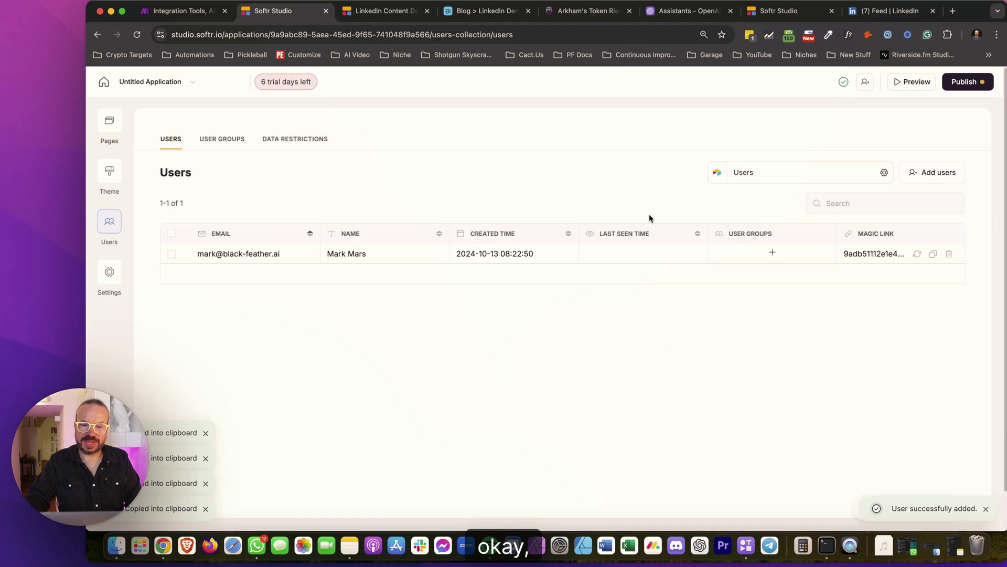
# Open the copied magic link in the live app's tab to sign in, then return to Studio's Users list
pyautogui.click(383, 11)
pyautogui.click(376, 34)
pyautogui.press('super+v')
pyautogui.press('Return')
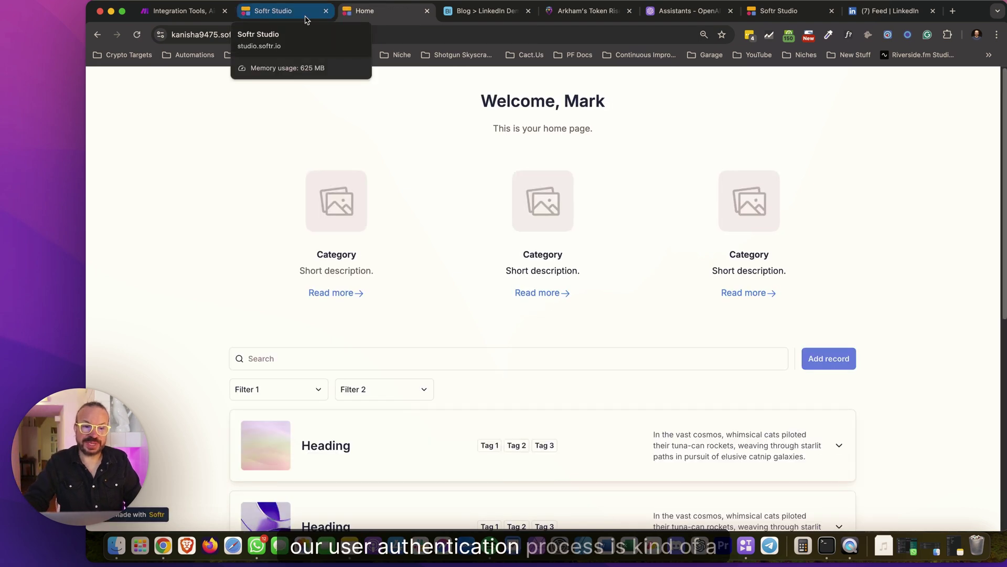
pyautogui.click(306, 16)
pyautogui.click(361, 12)
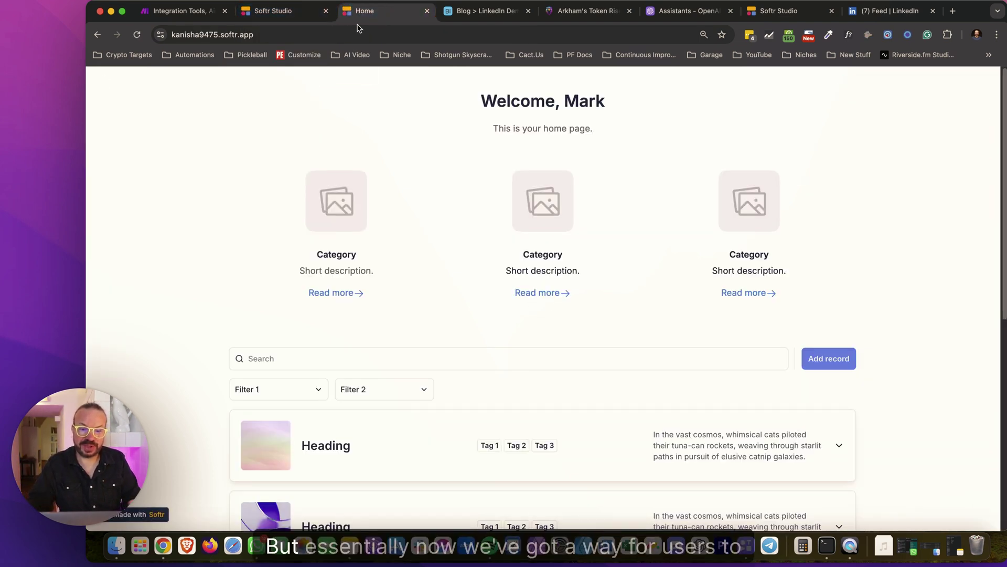
pyautogui.click(282, 16)
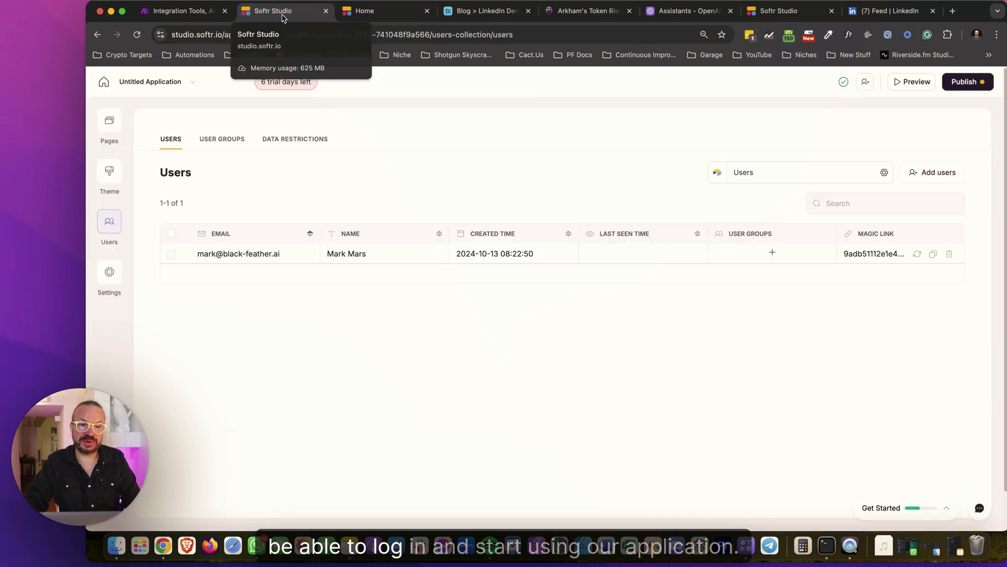
pyautogui.click(344, 14)
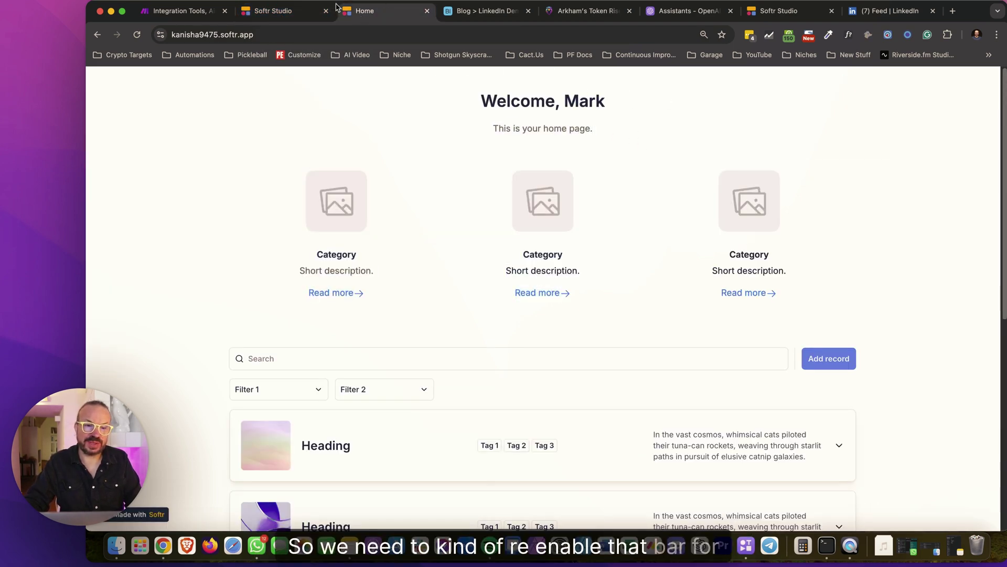
pyautogui.click(295, 13)
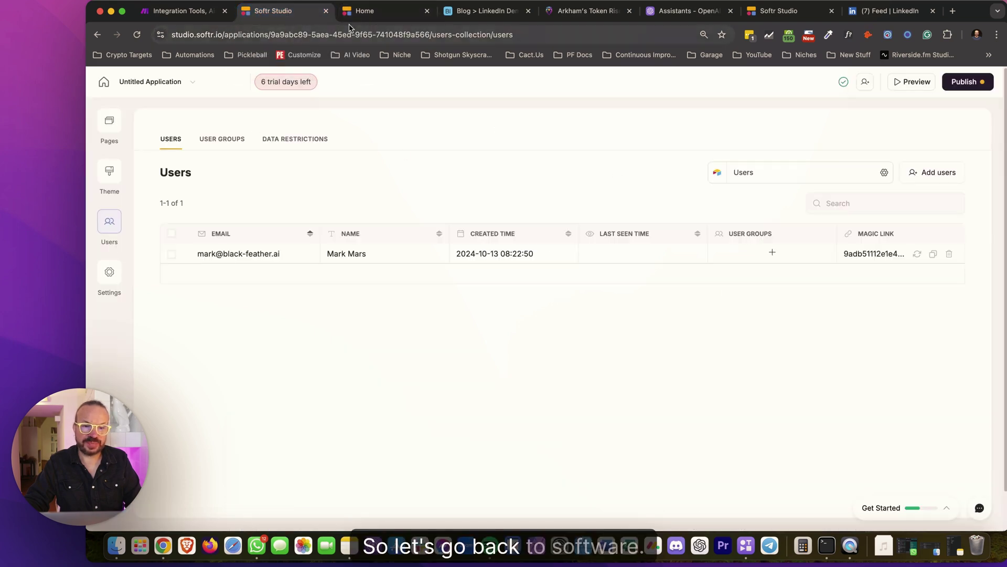
# Open the Home page and make the second header visible only to logged-in users
pyautogui.click(111, 122)
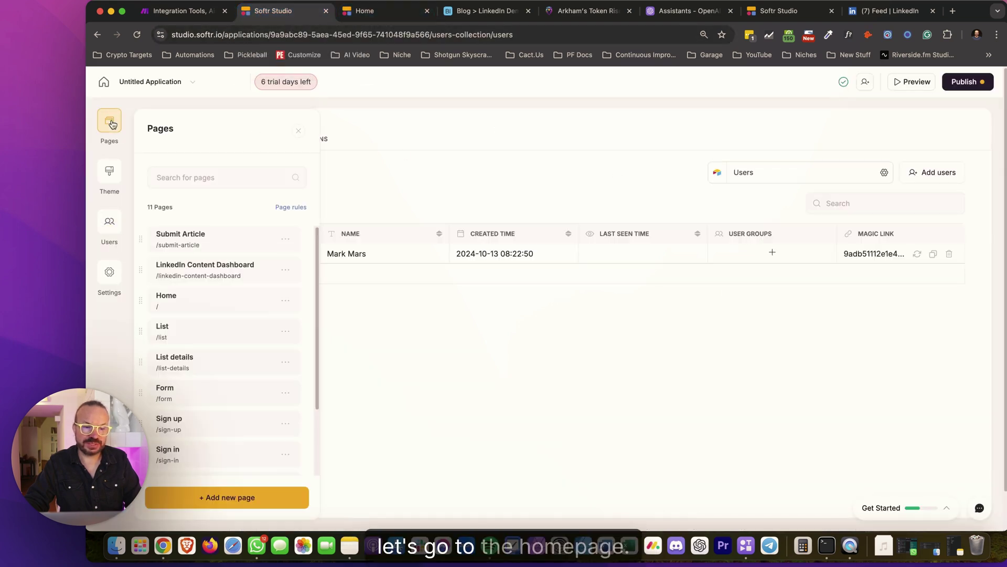
pyautogui.scroll(-3, 208, 415)
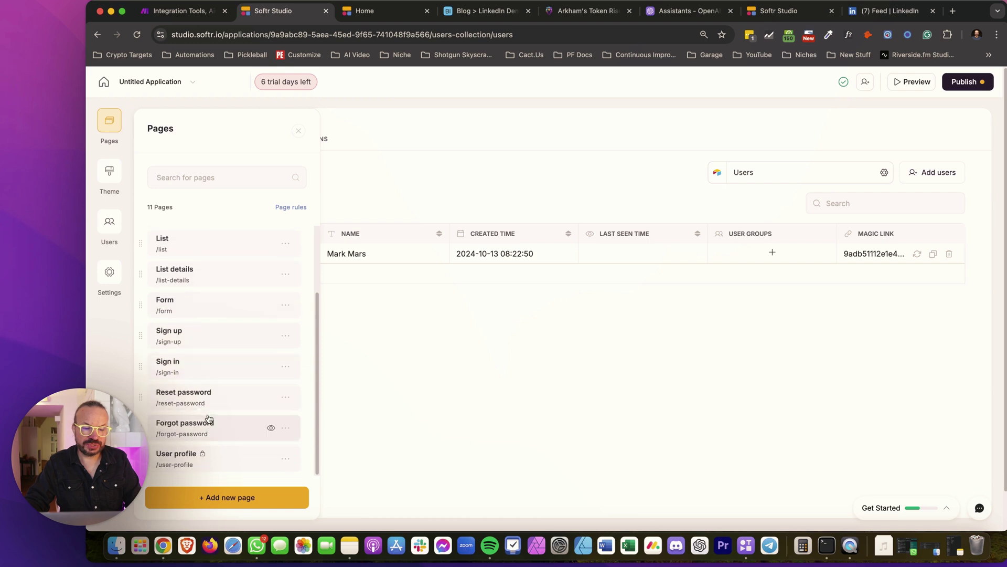
pyautogui.scroll(3, 209, 376)
pyautogui.click(205, 304)
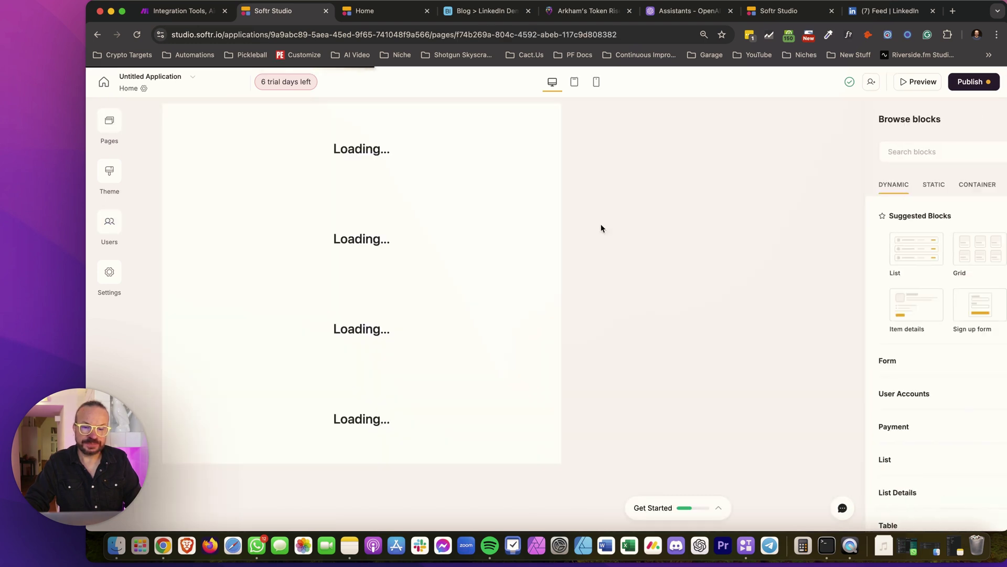
pyautogui.click(559, 147)
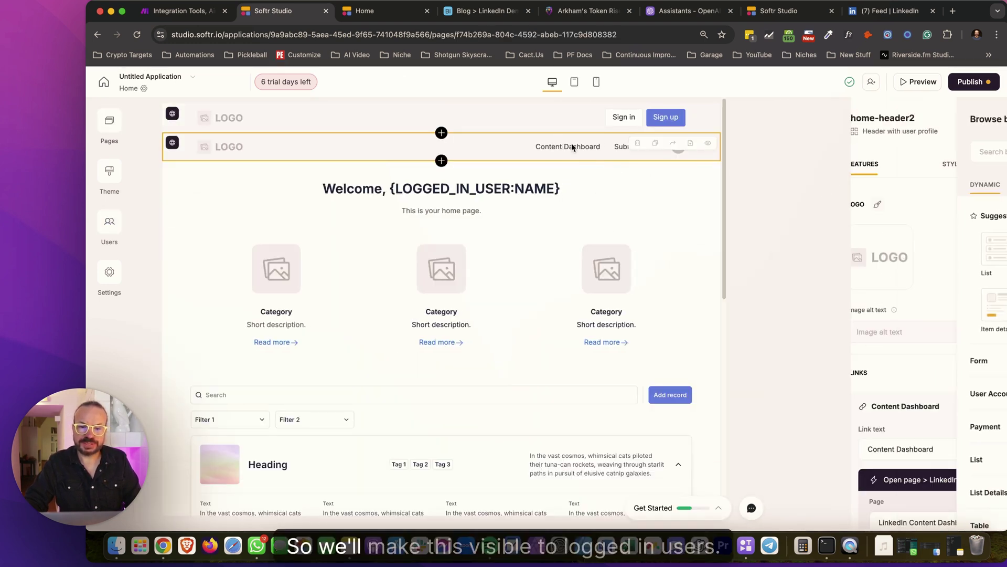
pyautogui.click(995, 172)
pyautogui.click(853, 227)
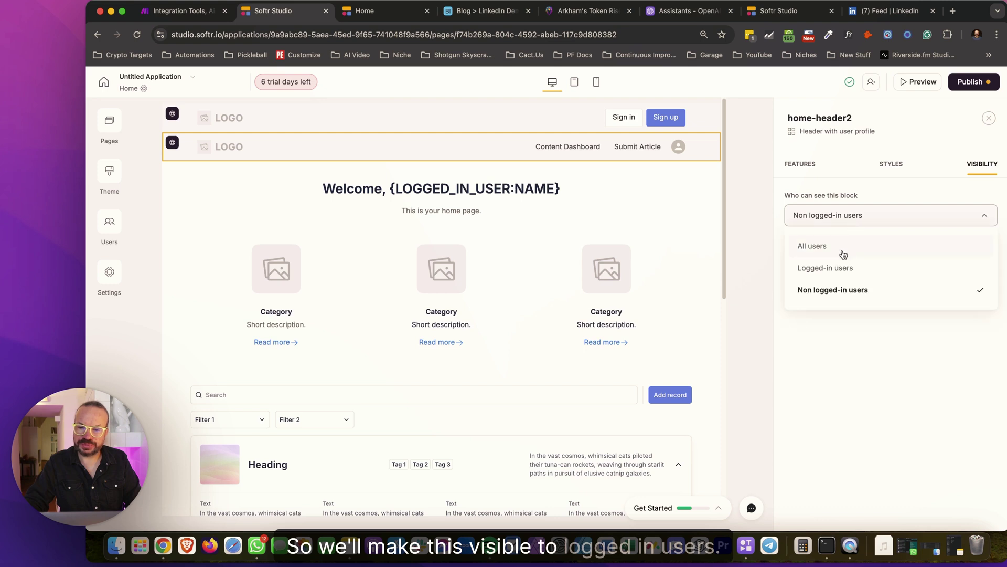
pyautogui.click(842, 270)
pyautogui.click(537, 119)
pyautogui.click(982, 166)
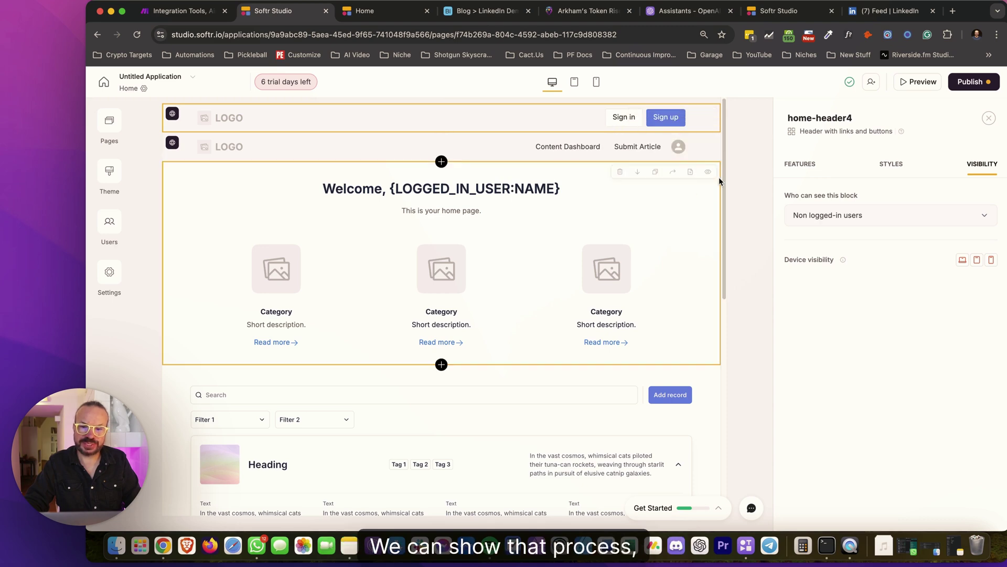
# Open the block library to add a new block above the welcome feature grid section
pyautogui.click(537, 215)
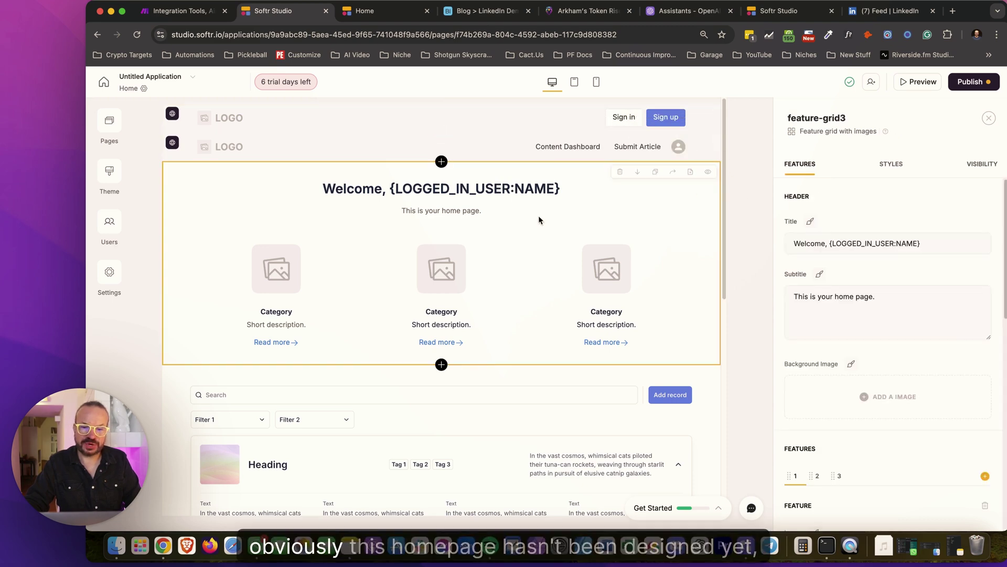
pyautogui.scroll(-1, 674, 235)
pyautogui.scroll(-5, 673, 235)
pyautogui.click(536, 264)
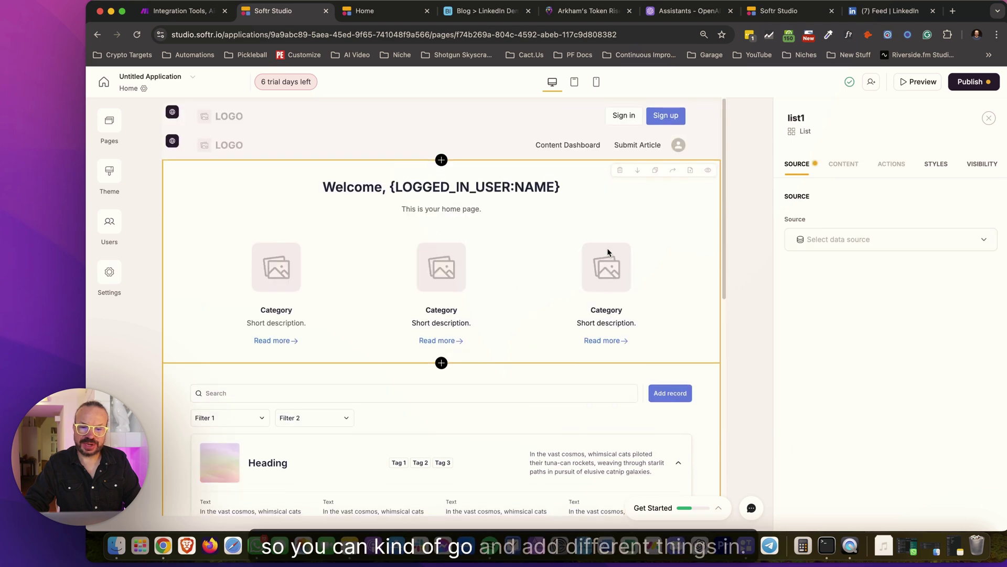
pyautogui.scroll(3, 573, 245)
pyautogui.scroll(-4, 533, 226)
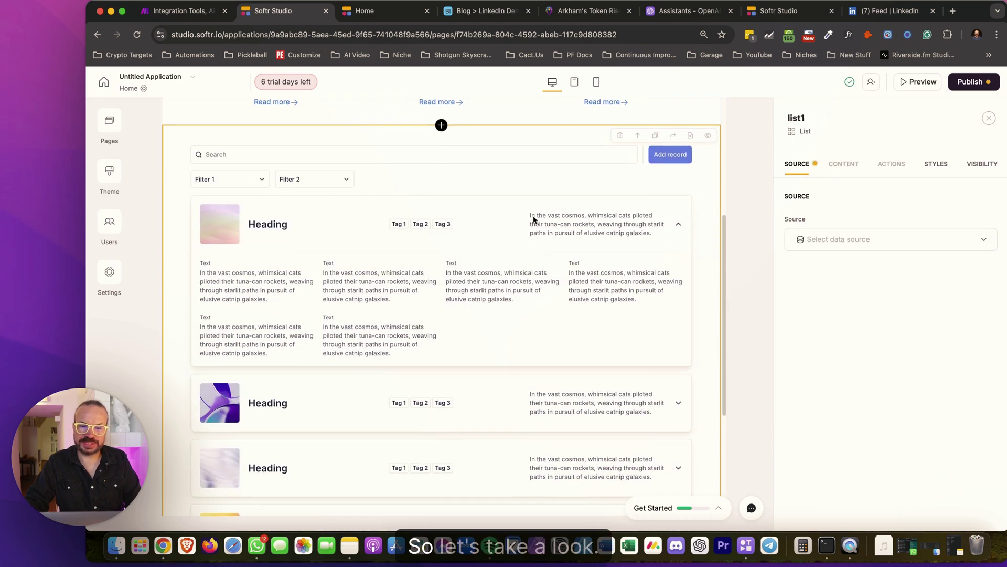
pyautogui.scroll(8, 532, 244)
pyautogui.click(532, 243)
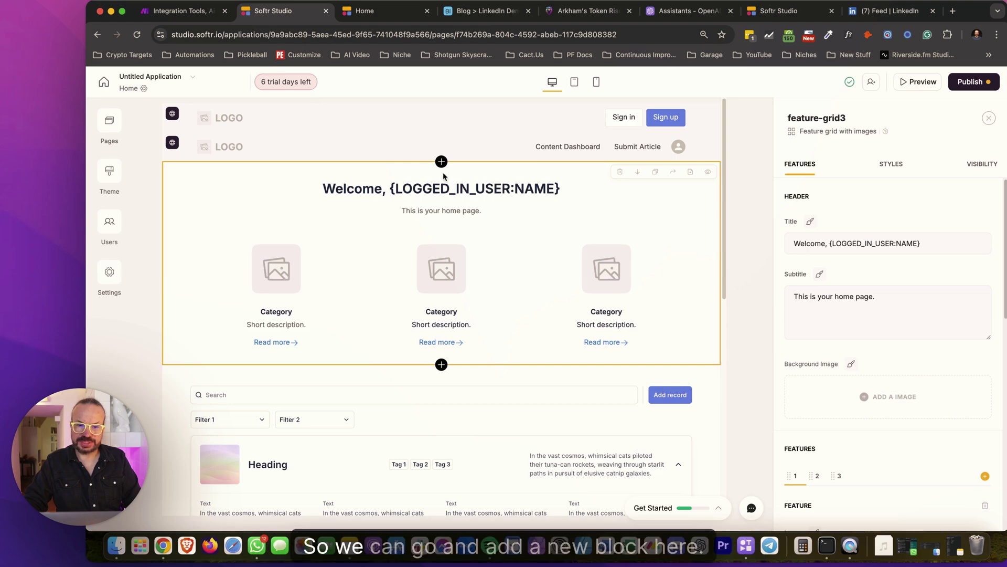
pyautogui.click(442, 161)
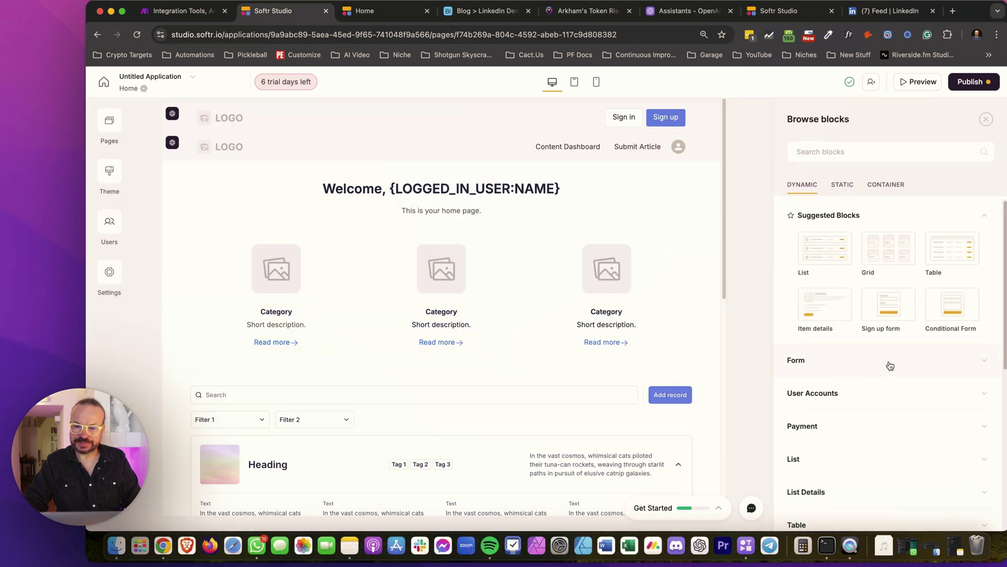
pyautogui.scroll(-2, 887, 364)
# Add a Static 'Hero with call to action' block titled 'Easy LinkedIn Post Creation'
pyautogui.click(842, 188)
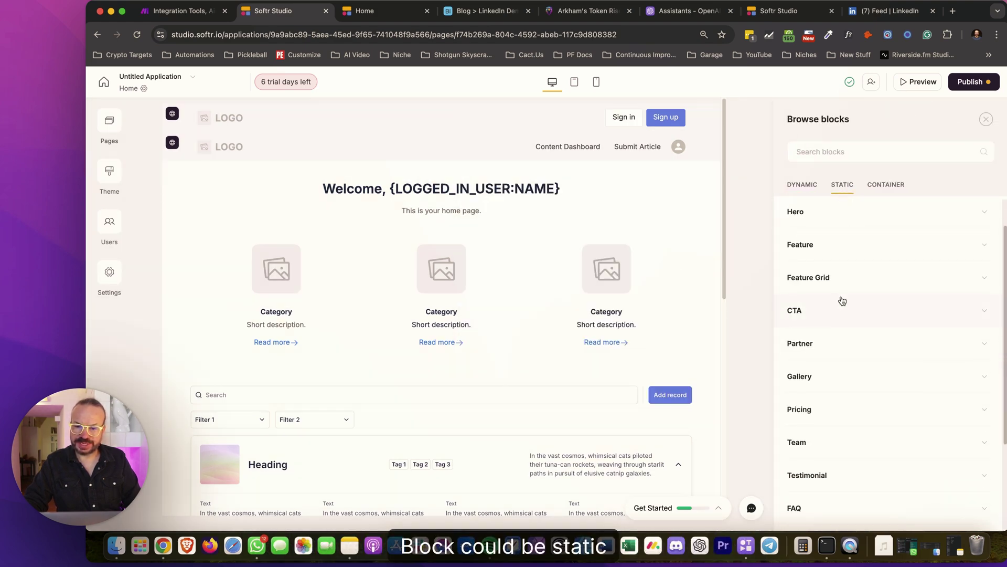
pyautogui.moveTo(930, 276)
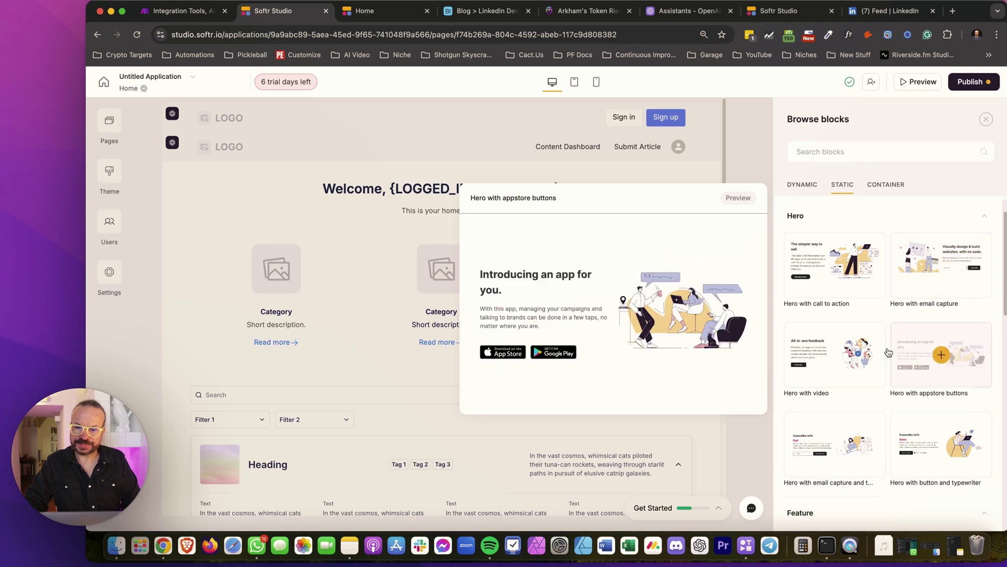
pyautogui.moveTo(858, 353)
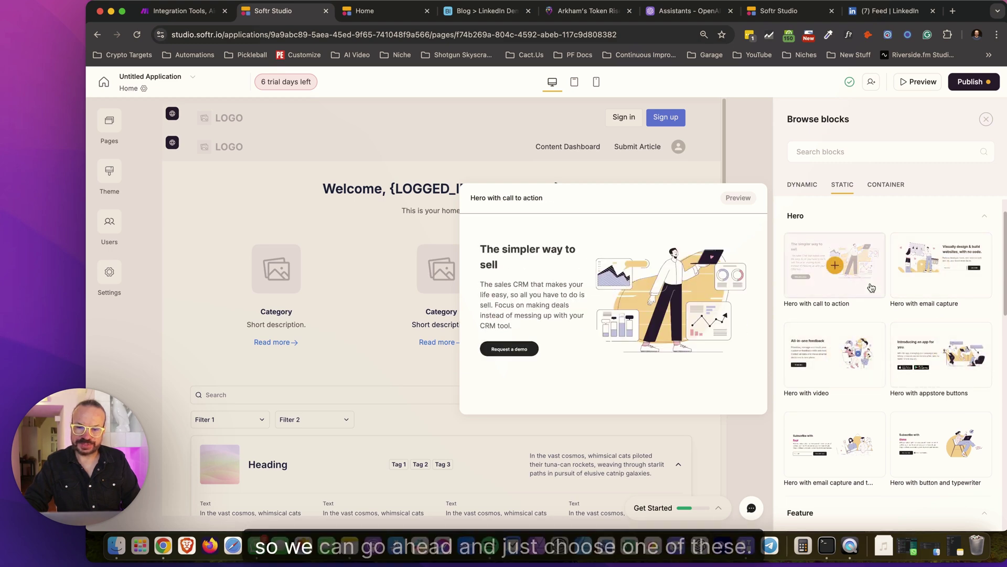
pyautogui.moveTo(953, 378)
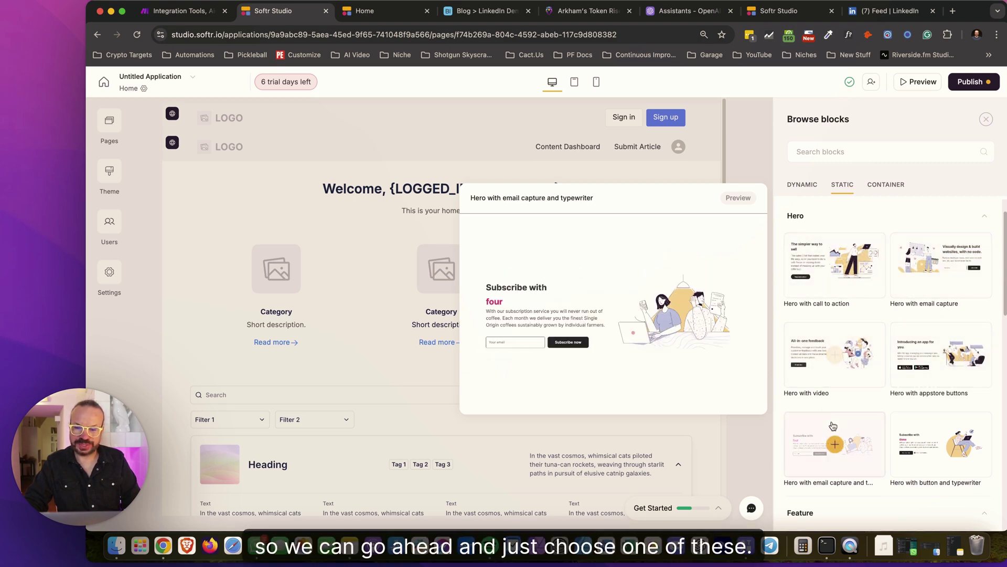
pyautogui.scroll(2, 861, 317)
pyautogui.click(861, 317)
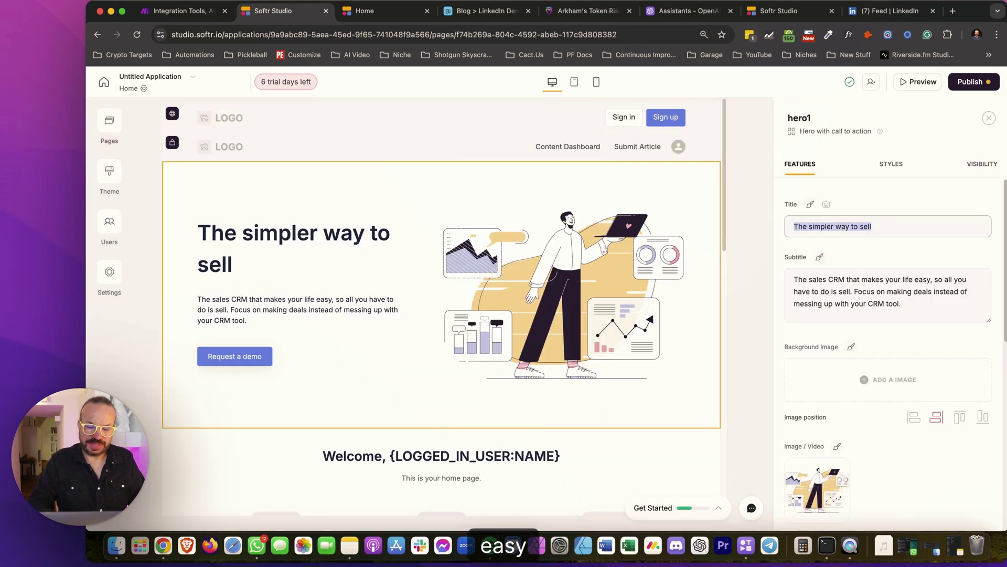
pyautogui.write('Easy Lin')
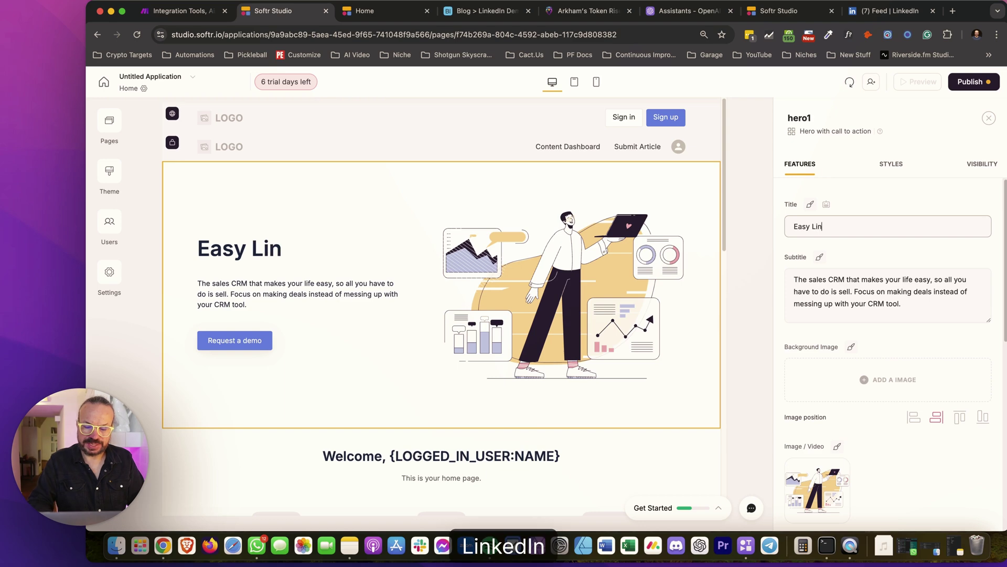
pyautogui.write('kedIn Po')
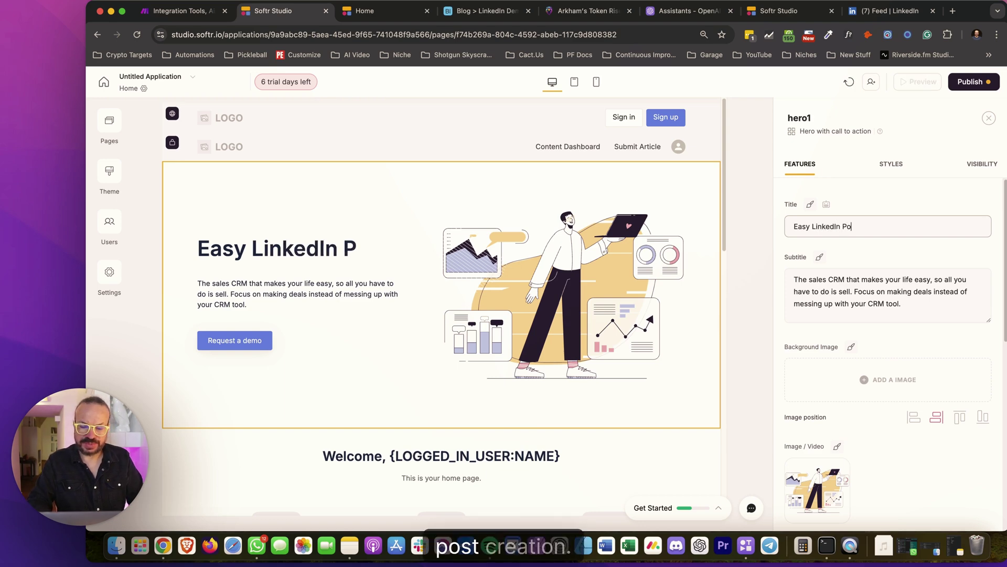
pyautogui.write('st ')
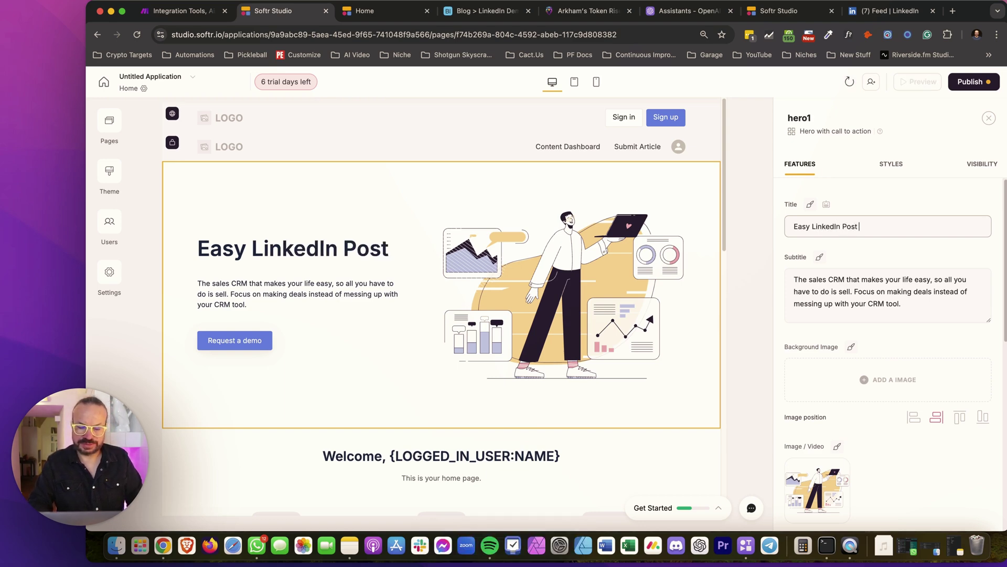
pyautogui.write('Creati')
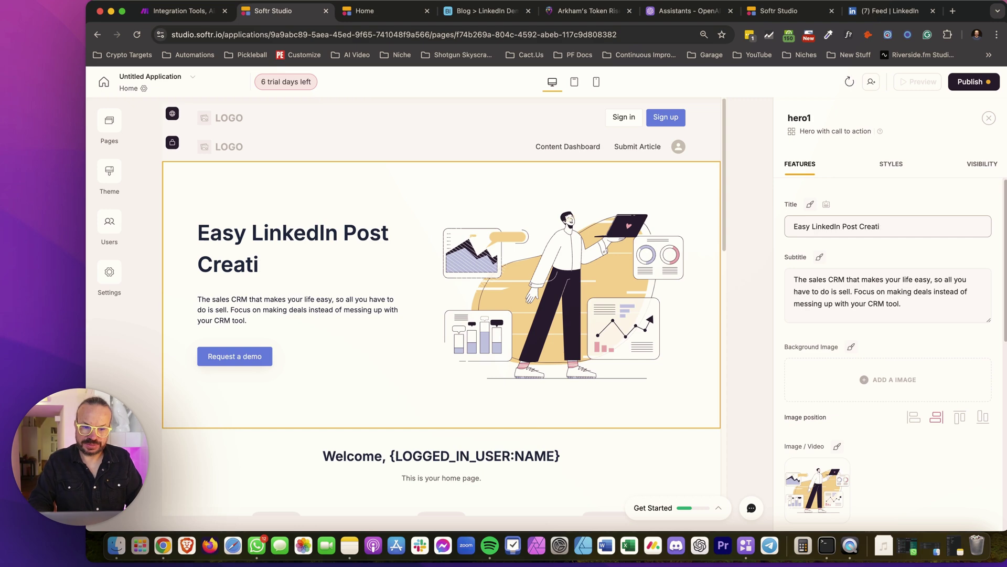
pyautogui.write('on')
# Label the hero's button 'Signup' and make it open the Sign up page
pyautogui.scroll(-5, 853, 409)
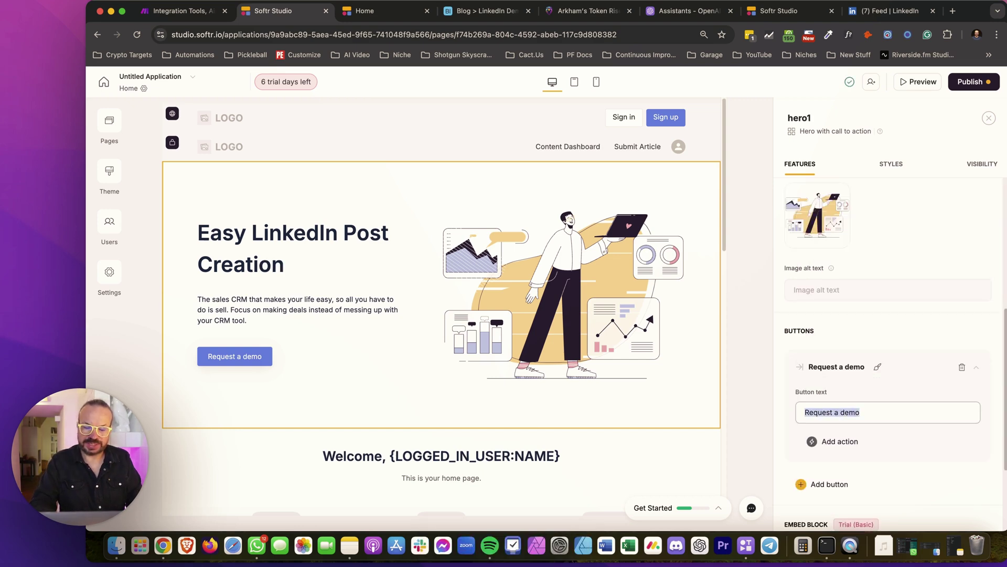
pyautogui.write('Signup')
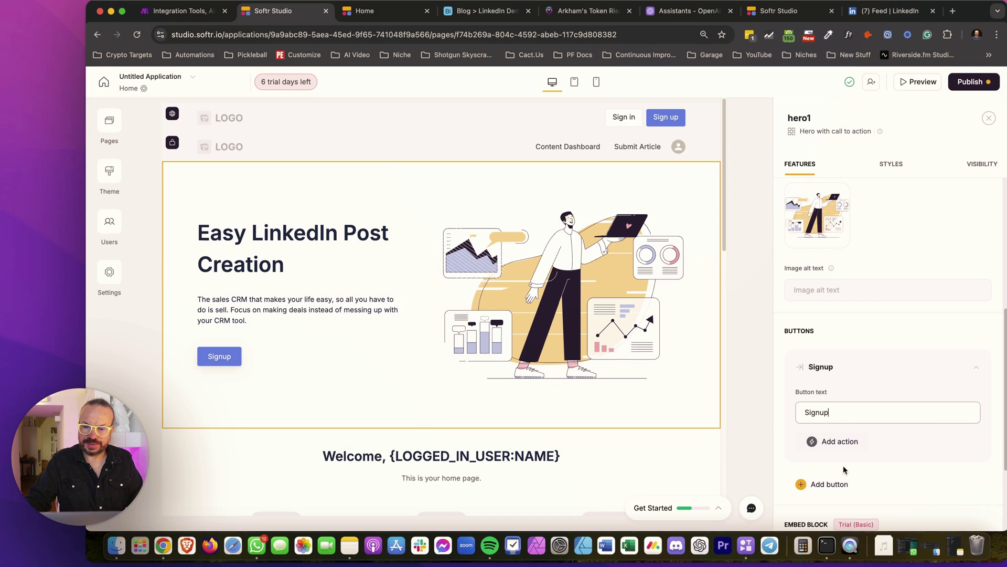
pyautogui.click(842, 442)
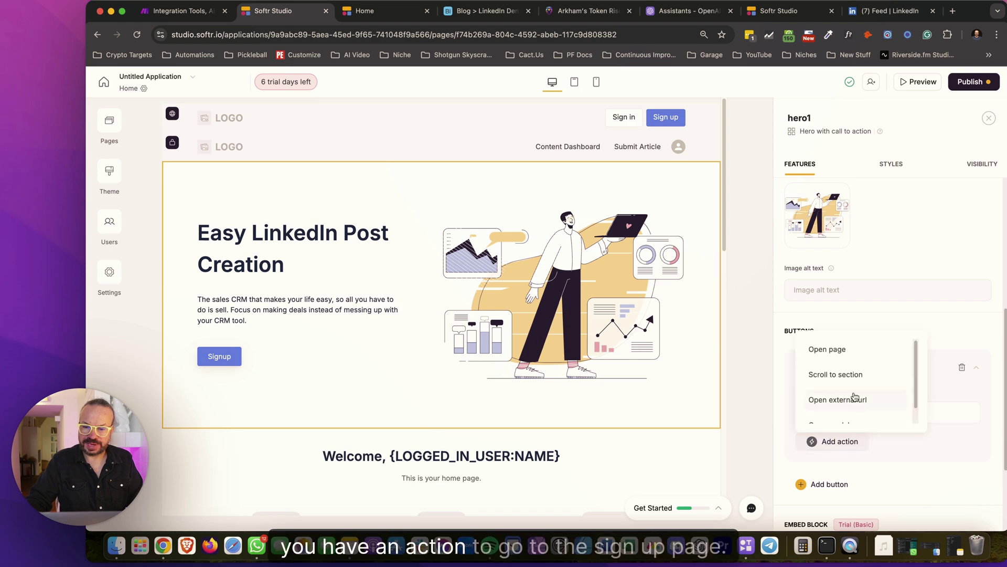
pyautogui.scroll(-5, 851, 363)
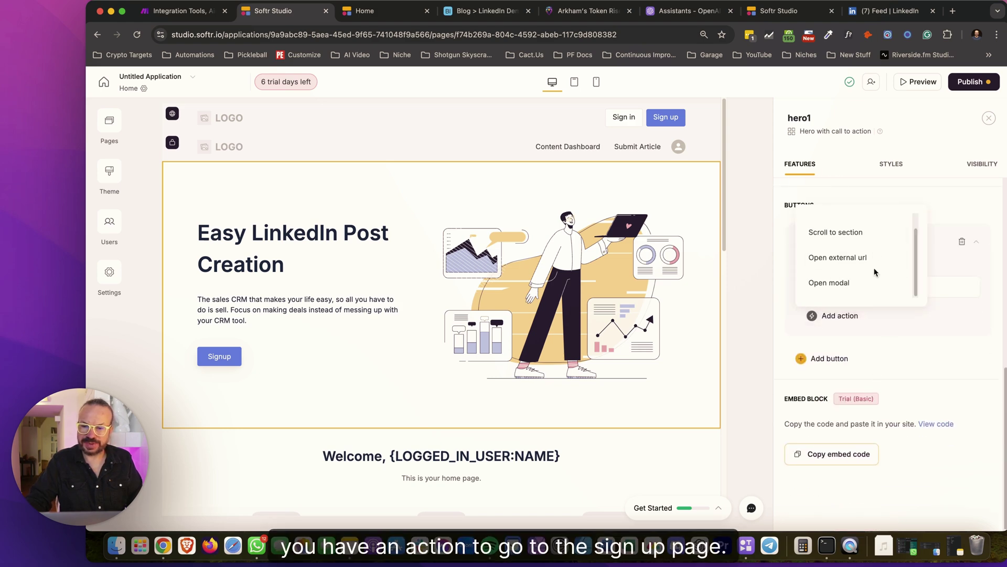
pyautogui.scroll(2, 871, 268)
pyautogui.click(855, 234)
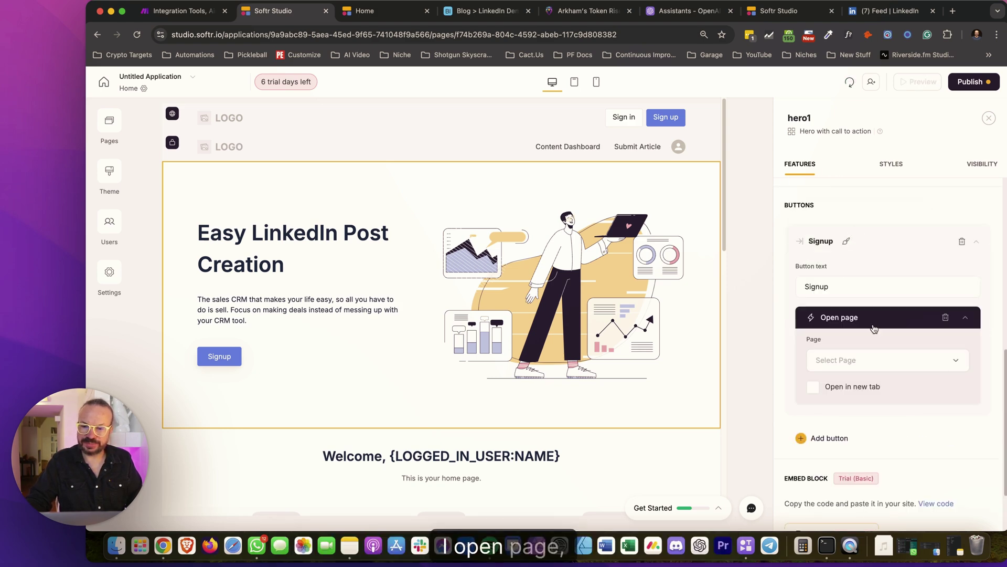
pyautogui.click(859, 370)
pyautogui.scroll(-3, 861, 302)
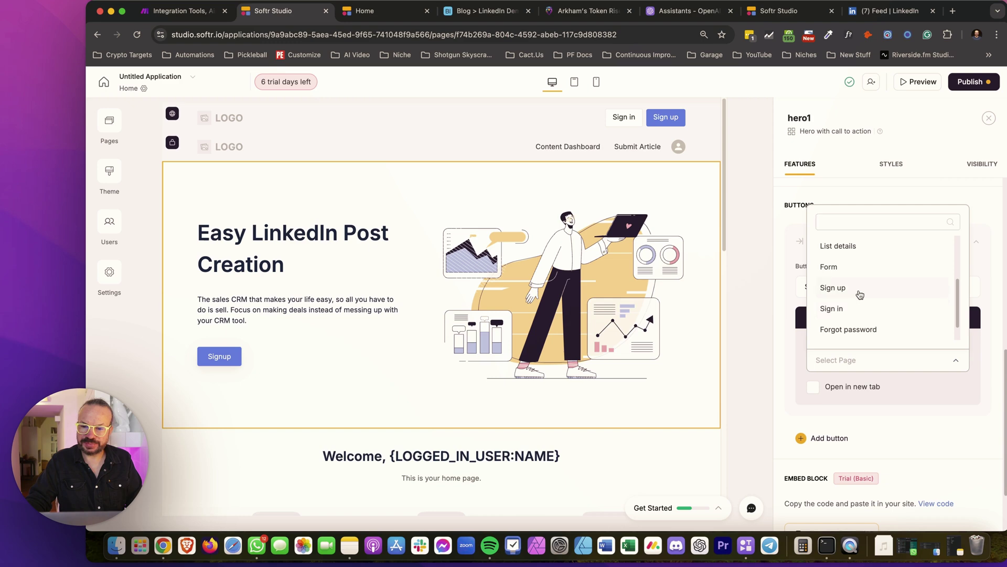
pyautogui.click(860, 294)
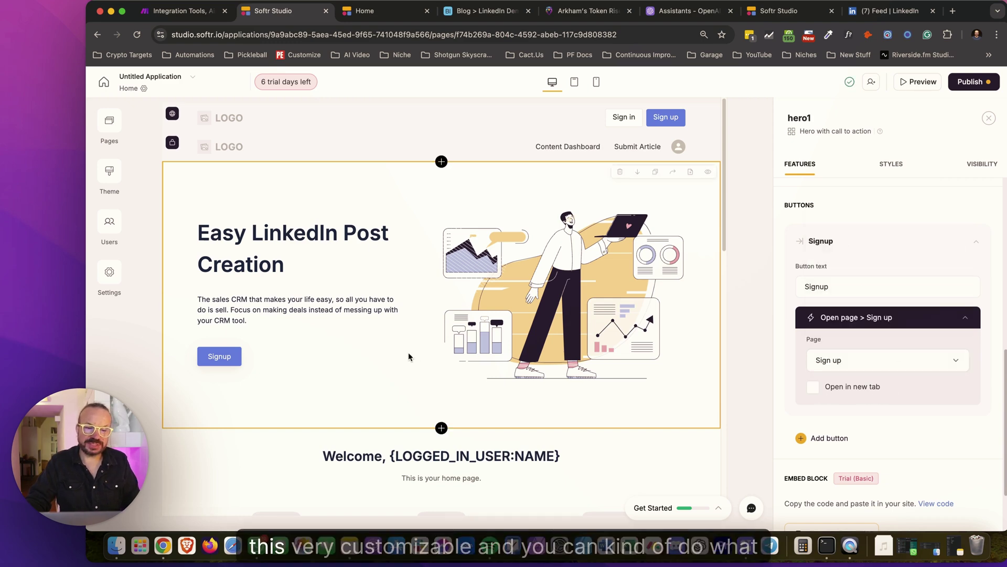
pyautogui.scroll(-3, 636, 397)
# Delete the welcome feature grid and sample list sections from the Home page
pyautogui.click(603, 315)
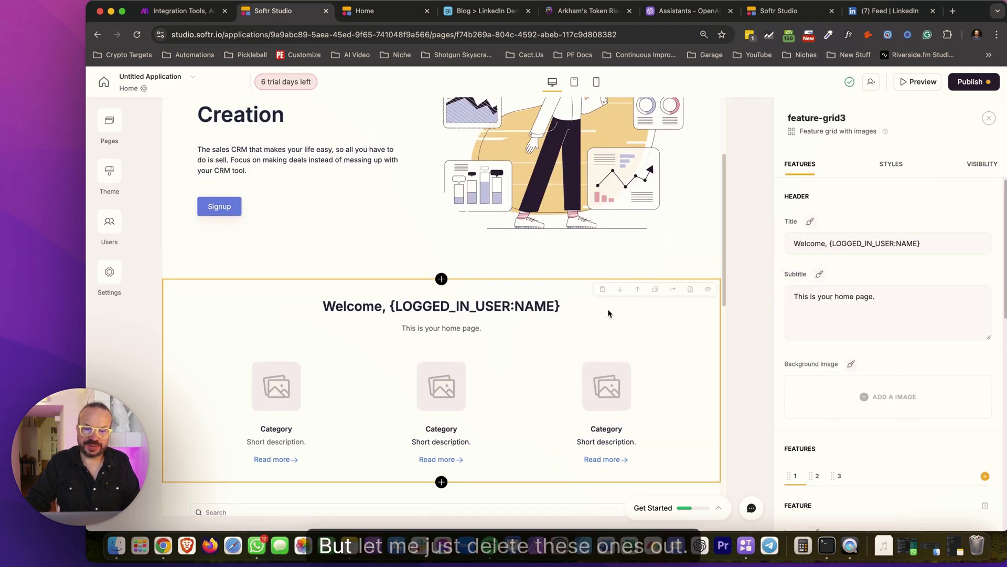
pyautogui.click(608, 290)
pyautogui.click(648, 324)
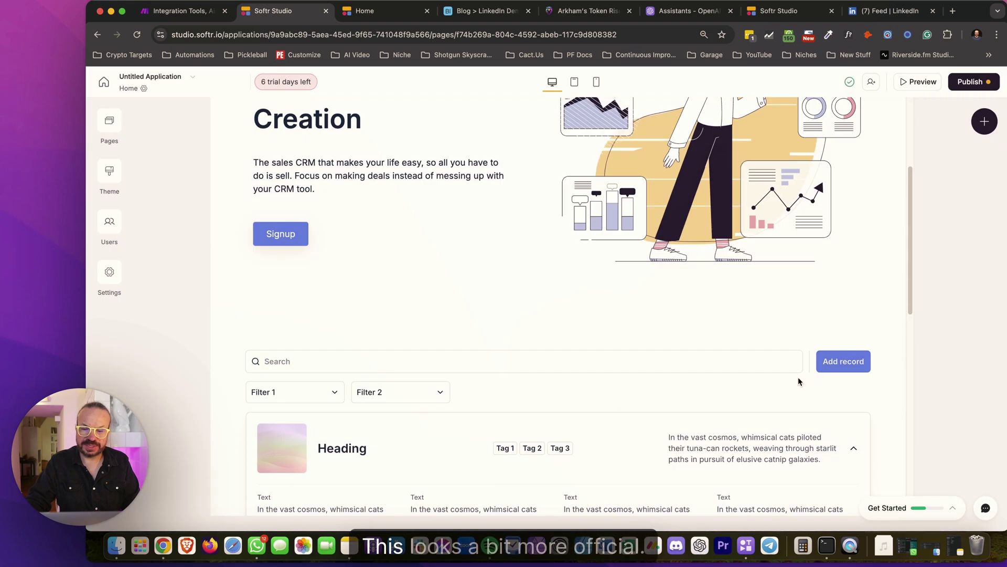
pyautogui.click(780, 230)
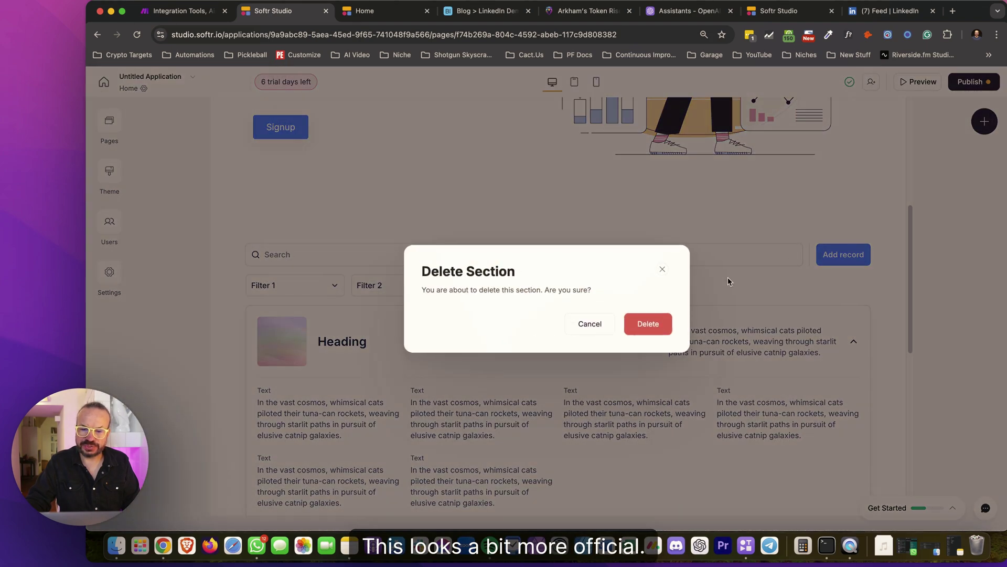
pyautogui.click(662, 322)
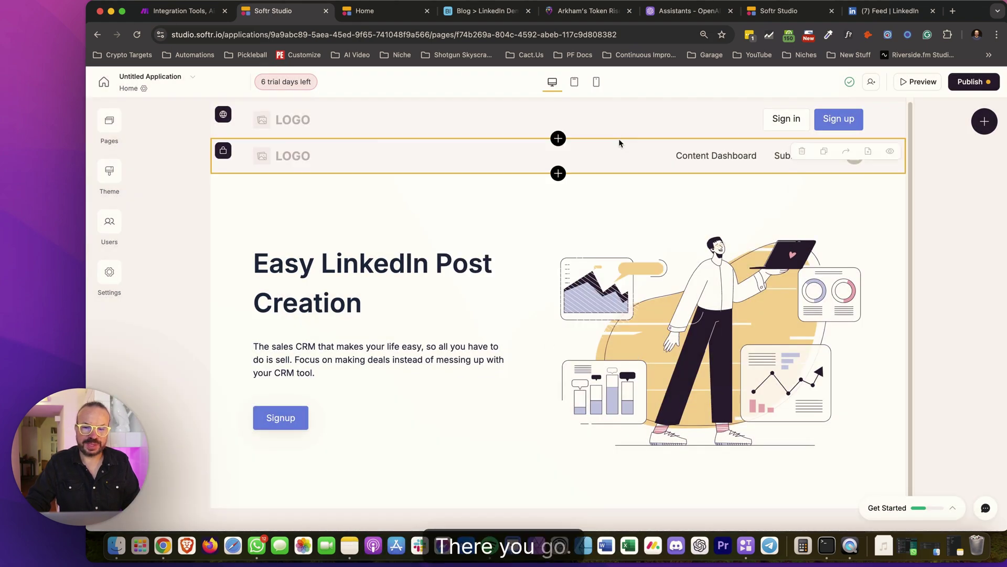
# Publish the updates to the live app
pyautogui.click(967, 83)
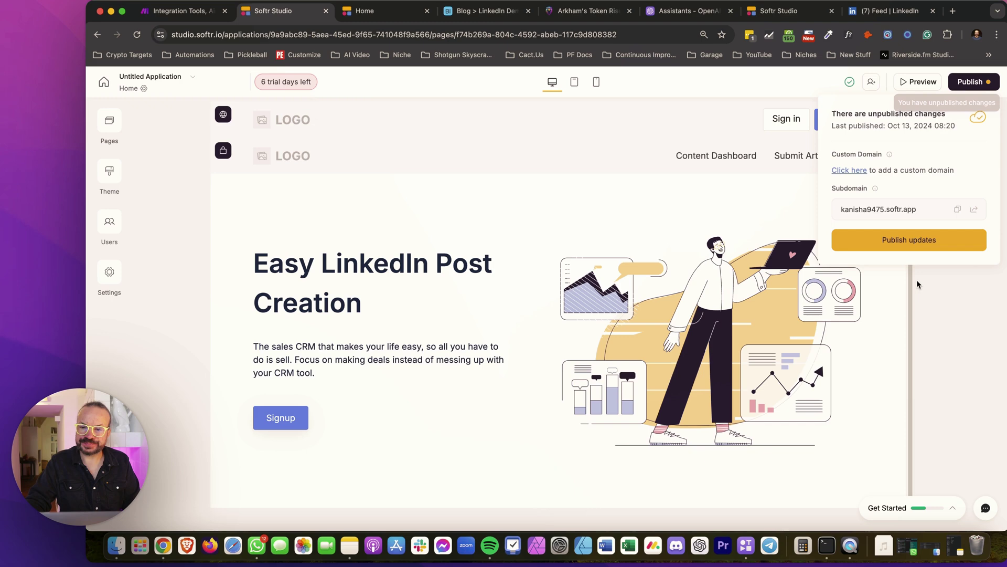
pyautogui.click(909, 239)
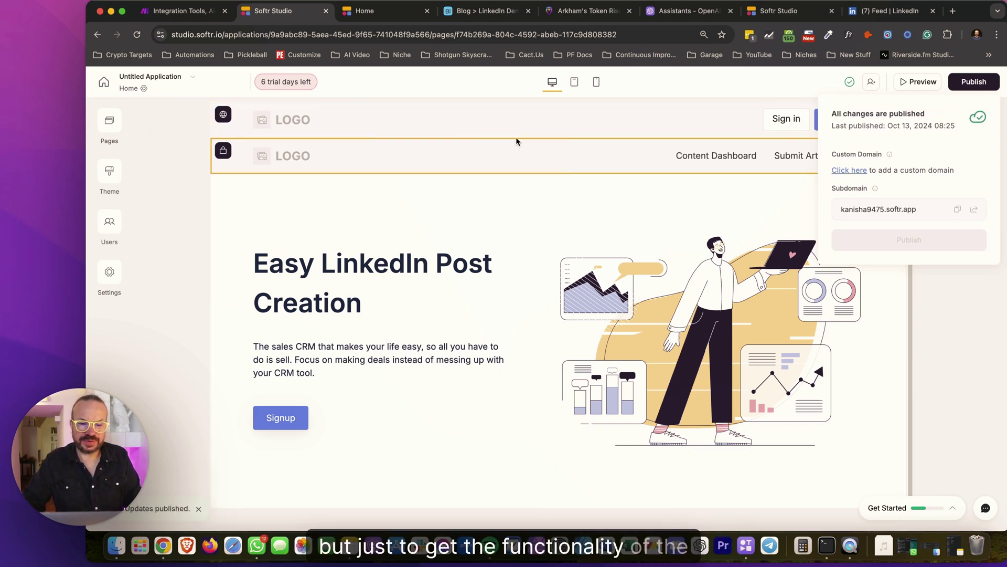
pyautogui.click(606, 196)
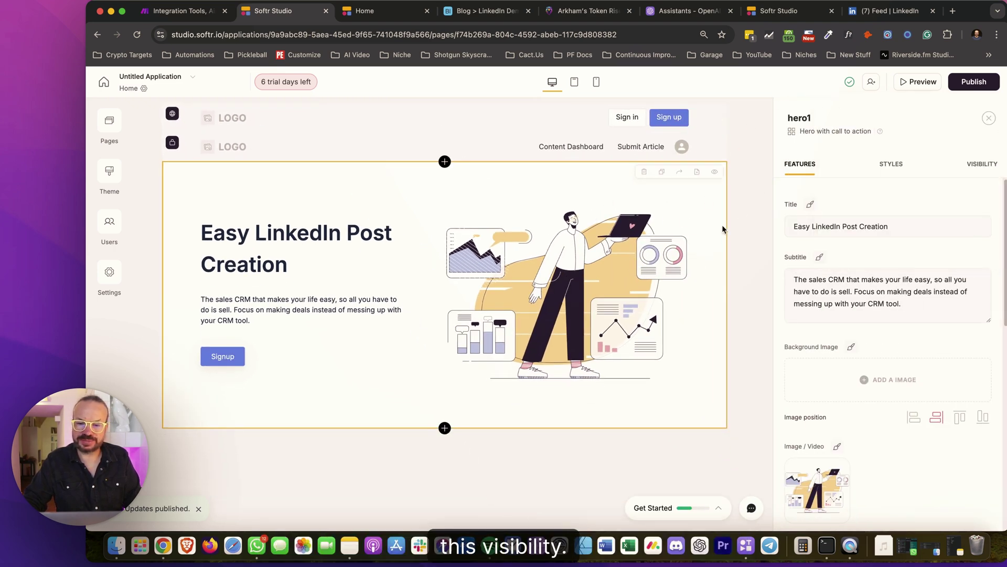
# Check the hero block's visibility and keep it visible to all users
pyautogui.click(989, 171)
pyautogui.click(864, 213)
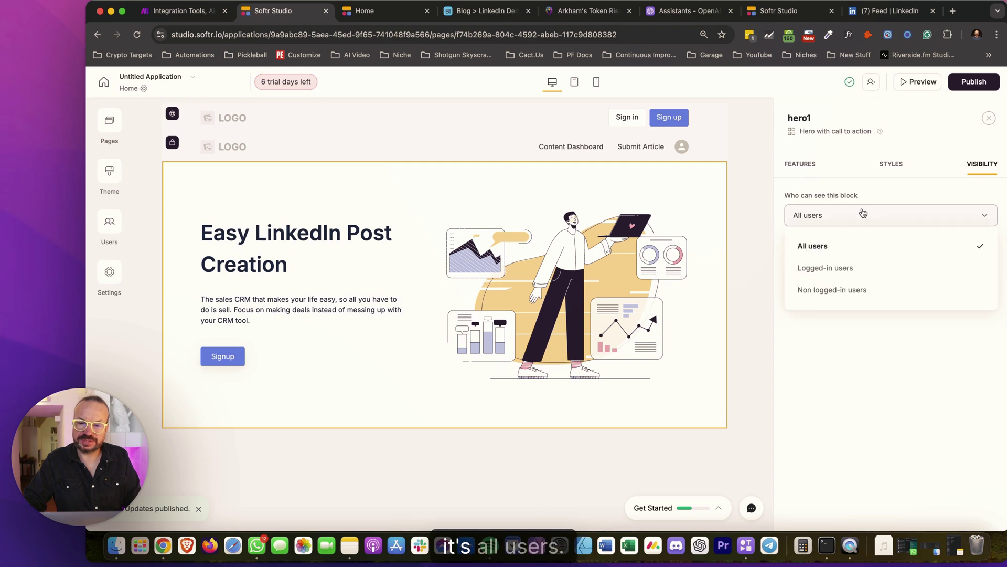
pyautogui.click(863, 212)
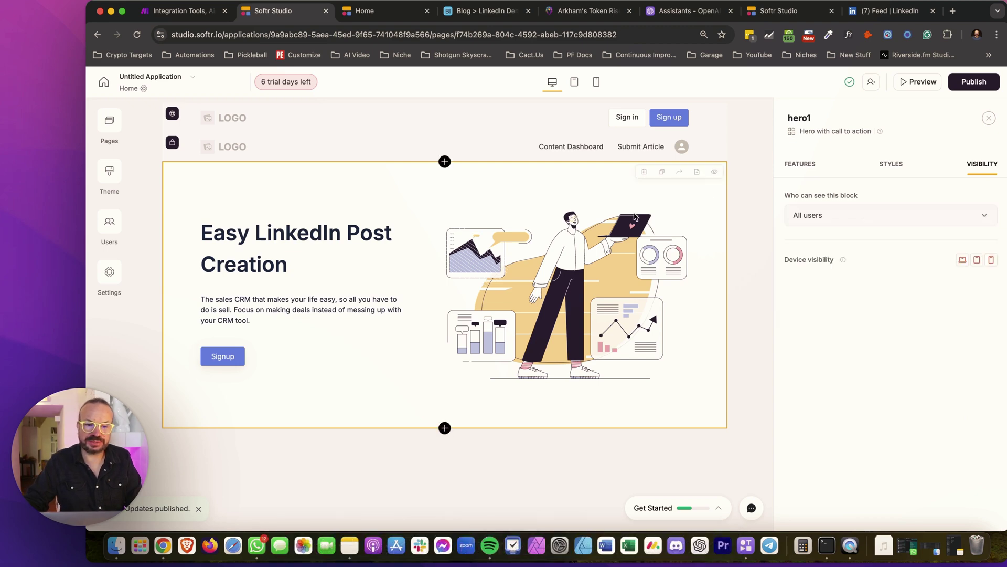
# Restrict the LinkedIn Content Dashboard list block to logged-in users
pyautogui.click(110, 125)
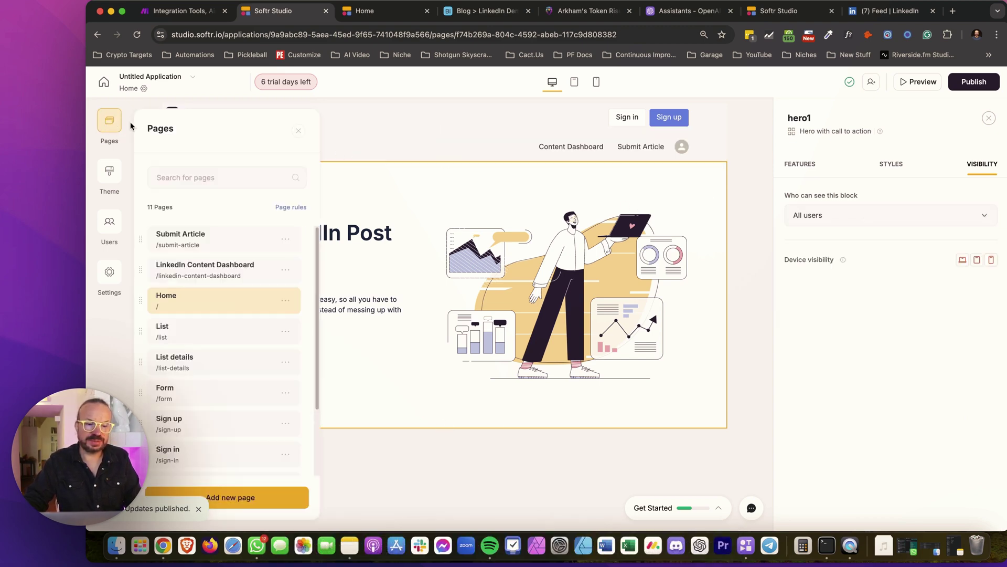
pyautogui.click(205, 269)
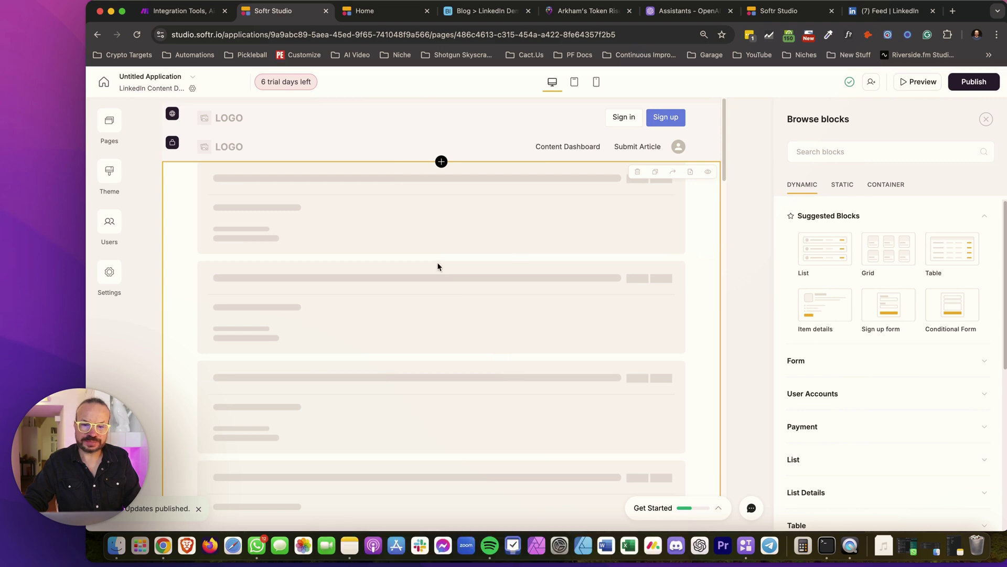
pyautogui.click(523, 231)
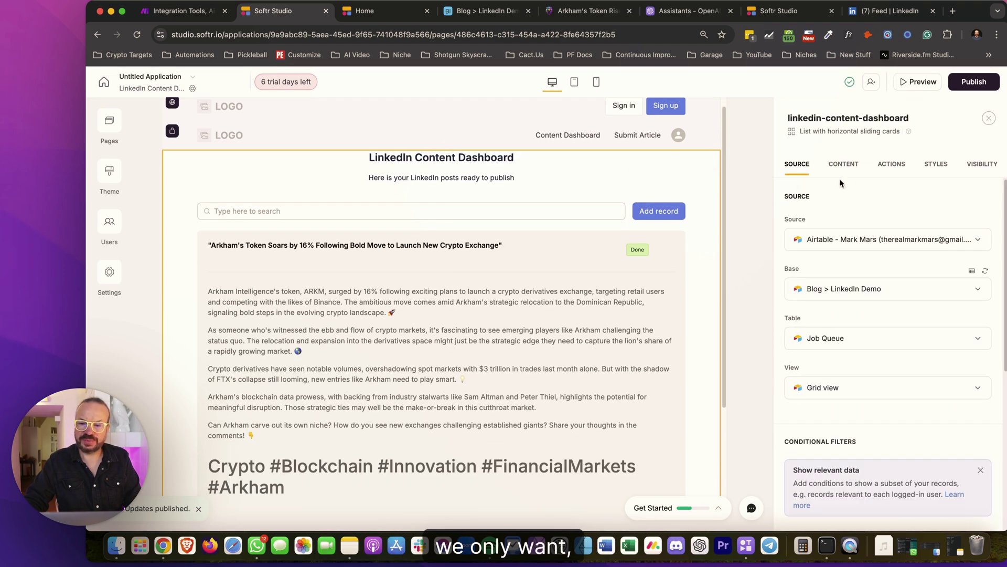
pyautogui.click(982, 164)
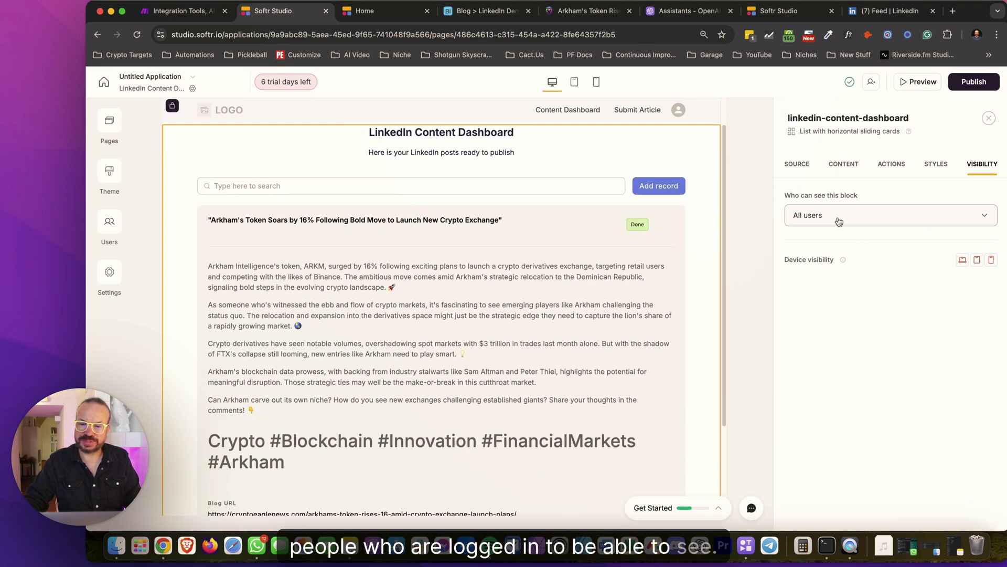
pyautogui.click(857, 218)
pyautogui.click(853, 270)
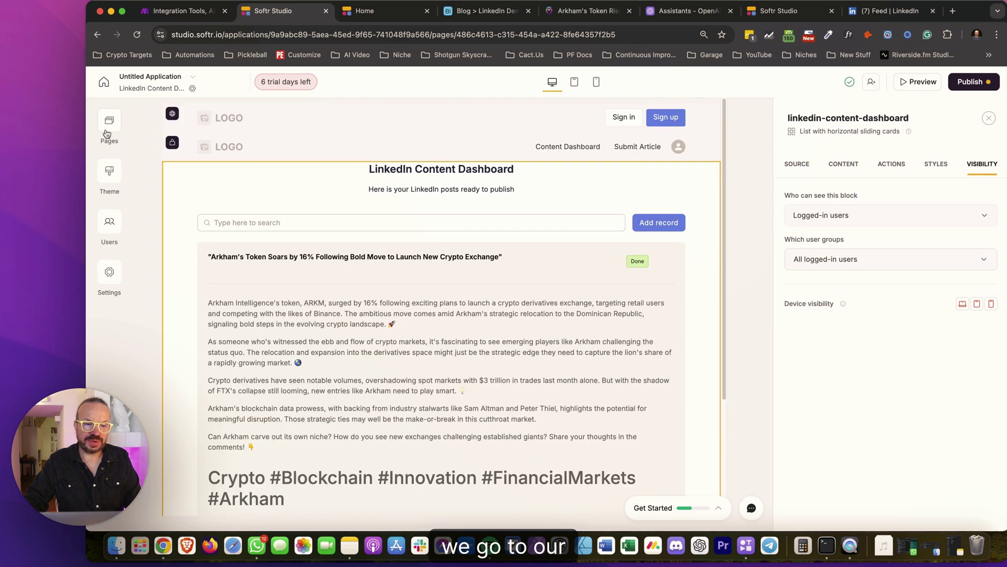
# Restrict the Submit Article URL form to logged-in users
pyautogui.click(105, 129)
pyautogui.click(238, 235)
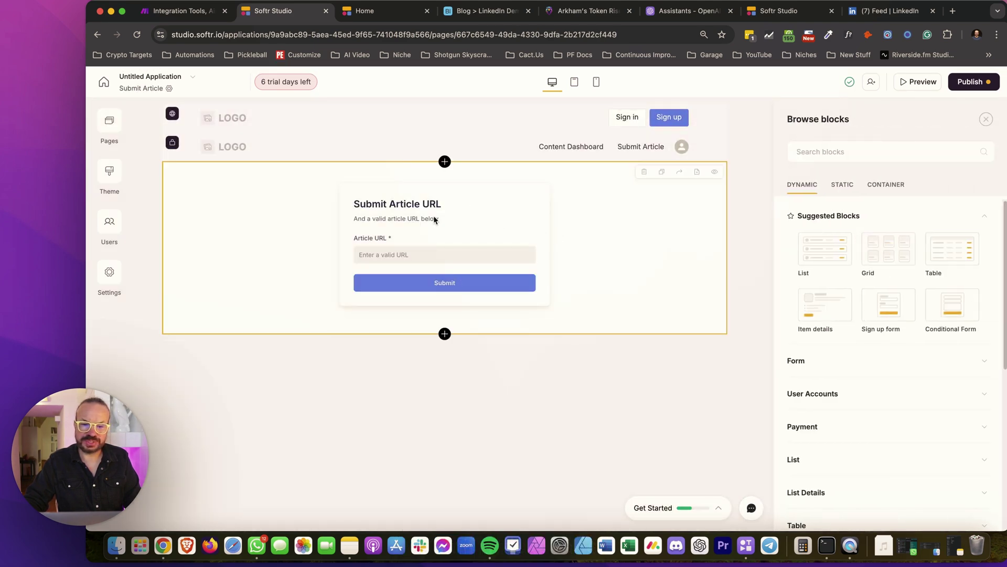
pyautogui.click(987, 119)
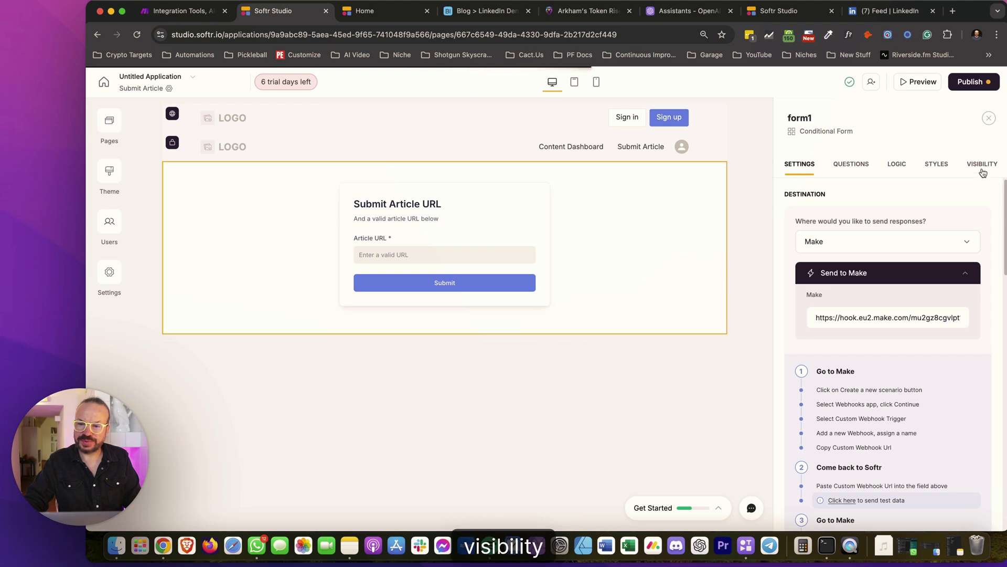
pyautogui.click(982, 165)
pyautogui.click(836, 277)
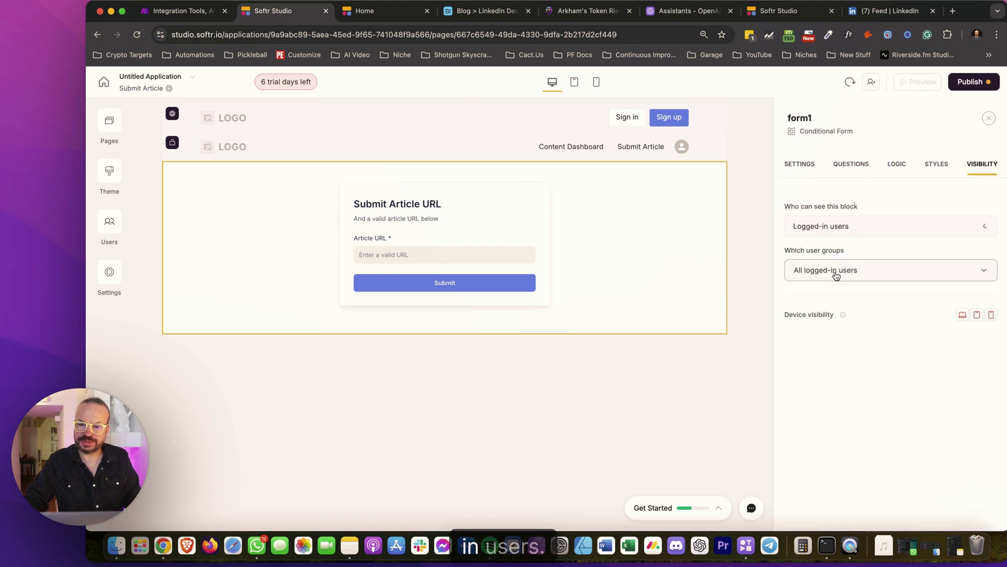
# Delete the dashboard list's Add record button under Actions, then publish the changes live
pyautogui.click(109, 121)
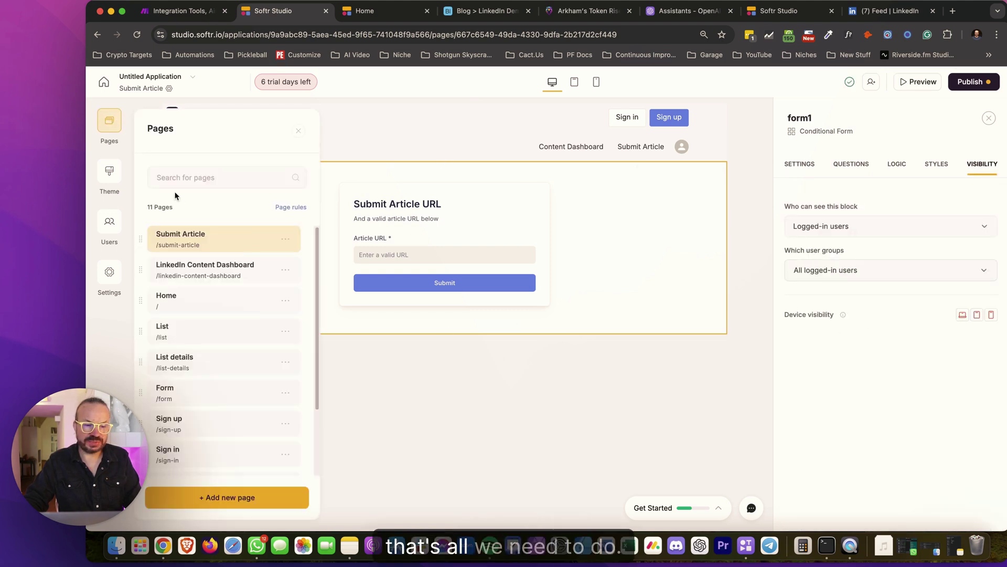
pyautogui.click(200, 268)
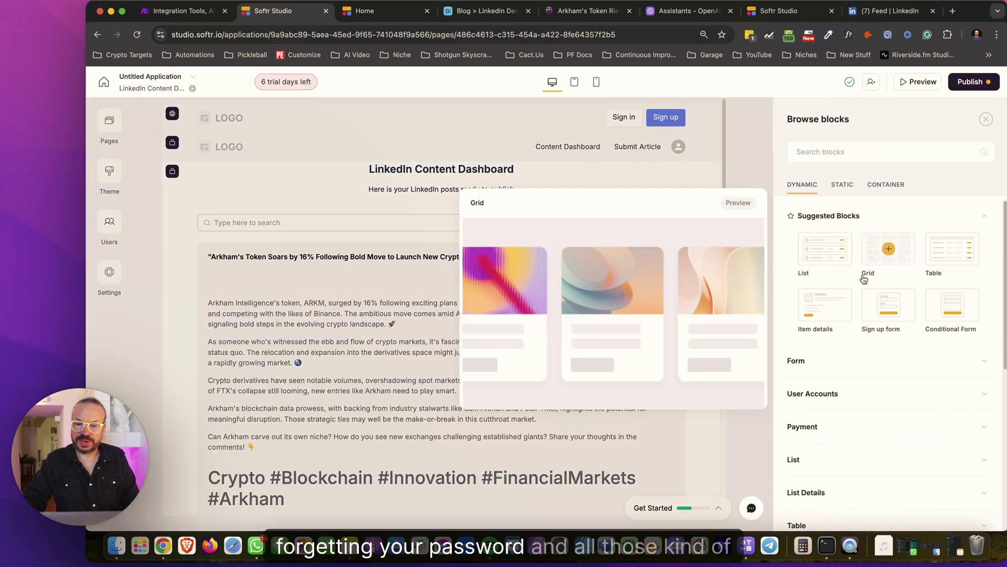
pyautogui.moveTo(849, 265)
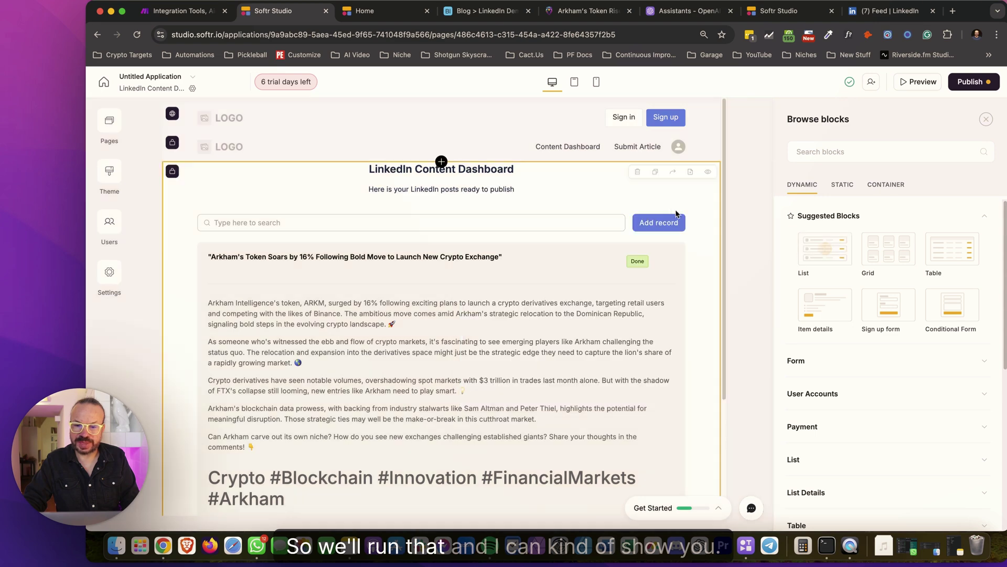
pyautogui.click(587, 225)
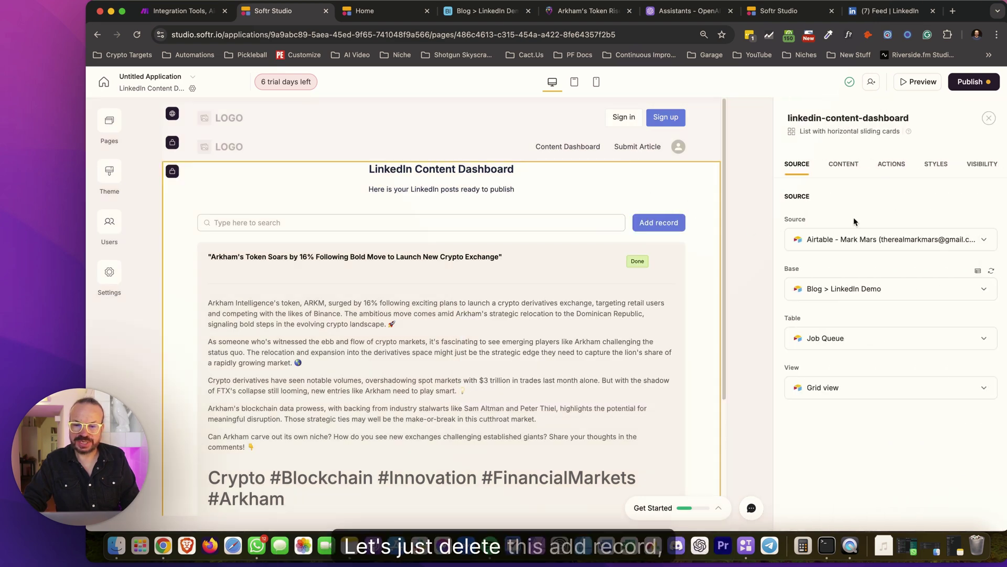
pyautogui.click(891, 164)
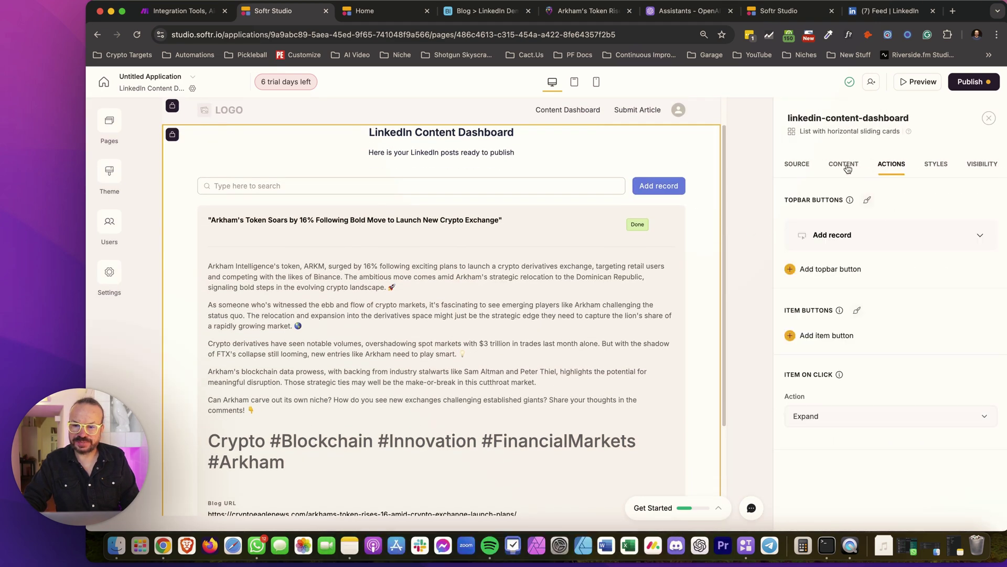
pyautogui.click(947, 235)
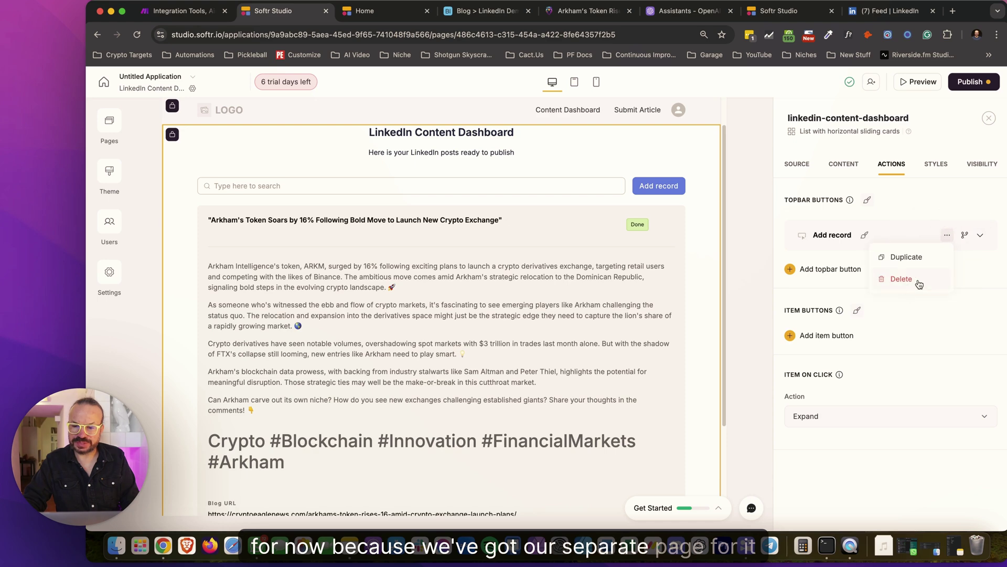
pyautogui.click(916, 277)
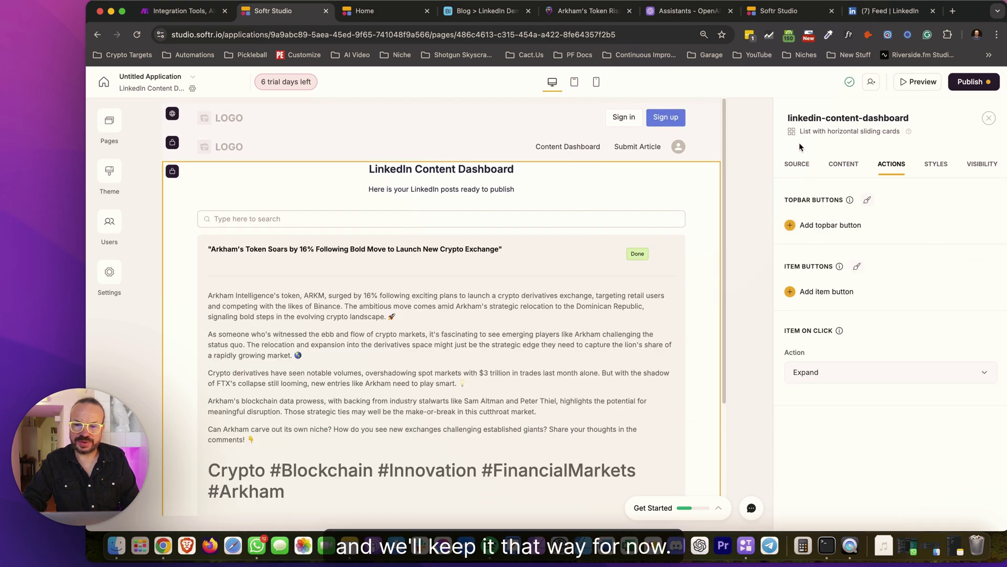
pyautogui.click(970, 86)
pyautogui.click(892, 241)
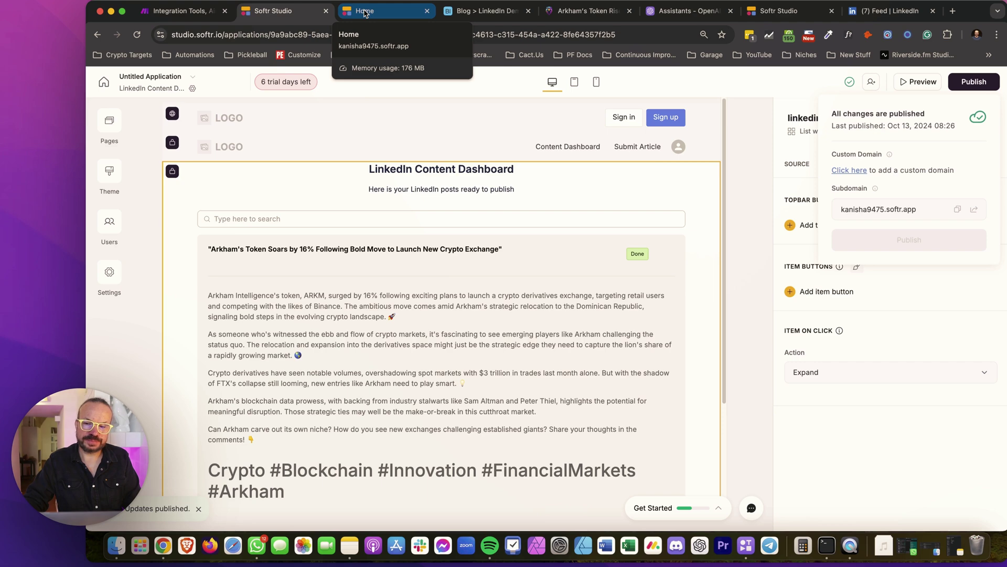
# Sign out of the live app and go to its sign-in page
pyautogui.click(366, 11)
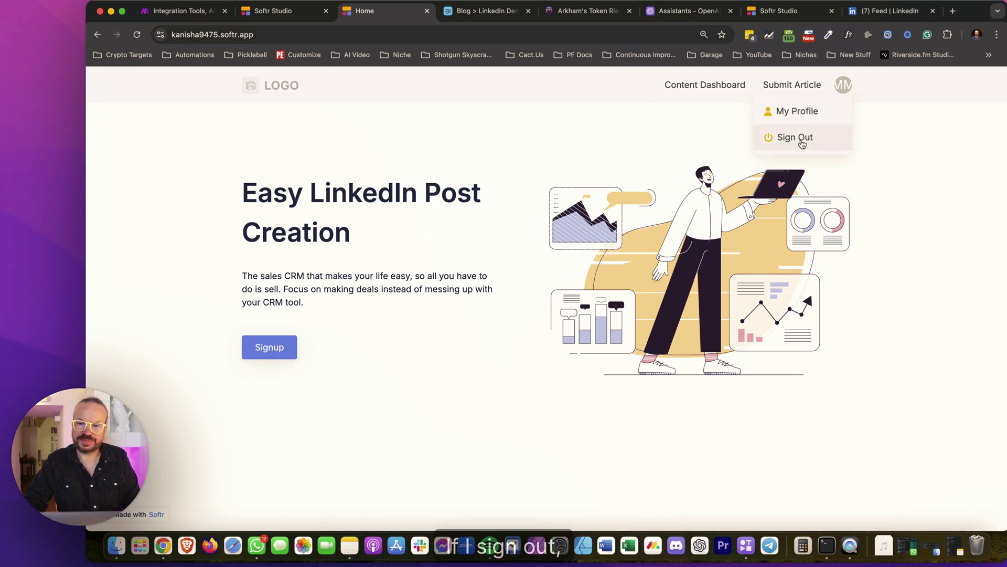
pyautogui.click(802, 141)
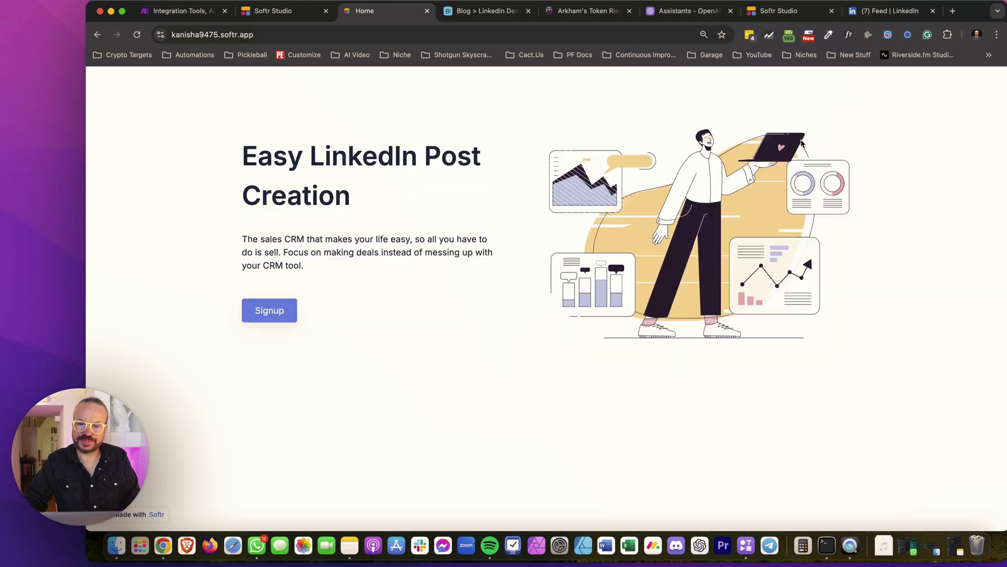
pyautogui.click(767, 87)
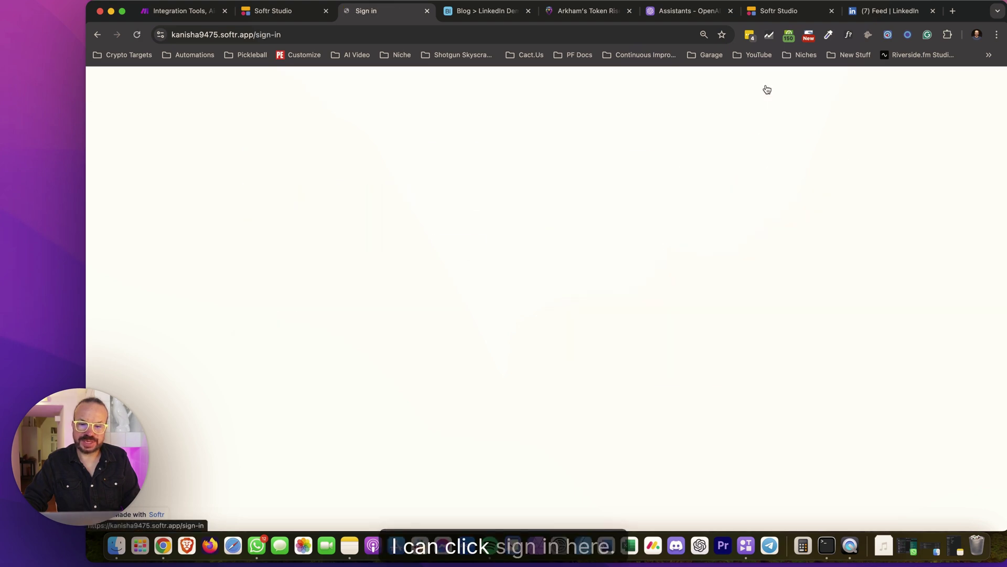
# Trigger the sign-in form's required-field checks around the email field
pyautogui.scroll(-1, 546, 260)
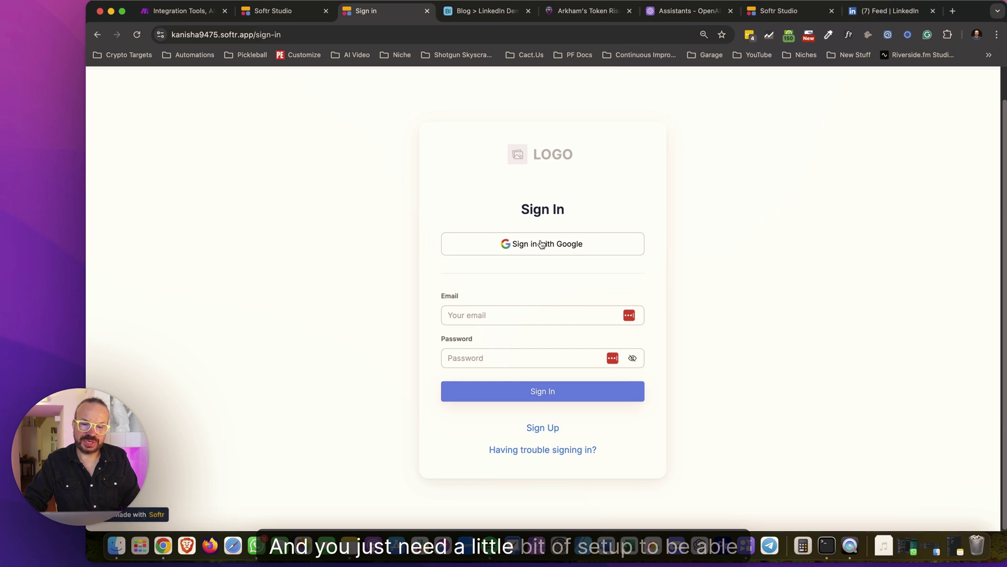
pyautogui.click(524, 323)
pyautogui.click(508, 356)
pyautogui.click(509, 316)
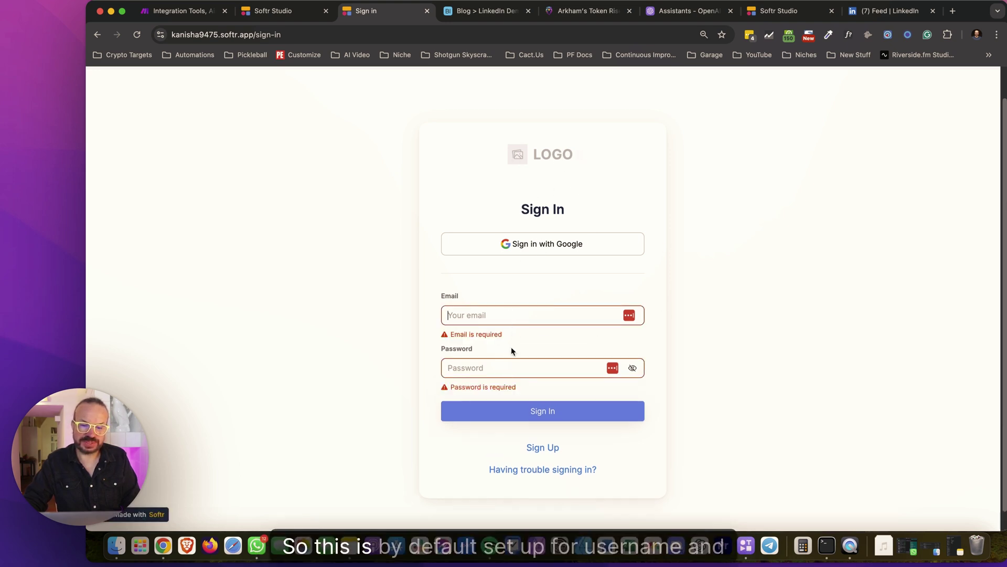
pyautogui.scroll(-1, 551, 341)
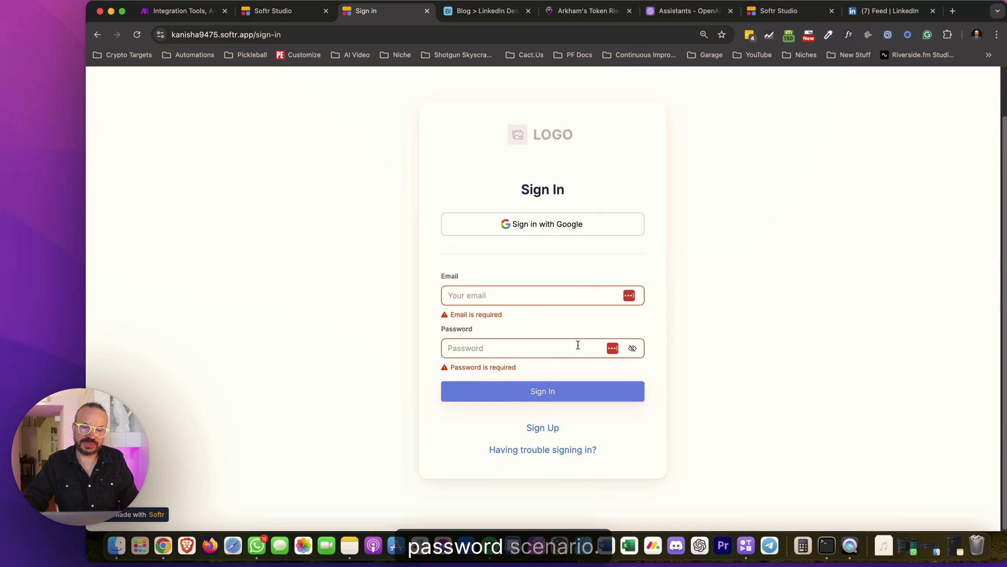
pyautogui.scroll(2, 360, 189)
pyautogui.scroll(-1, 576, 360)
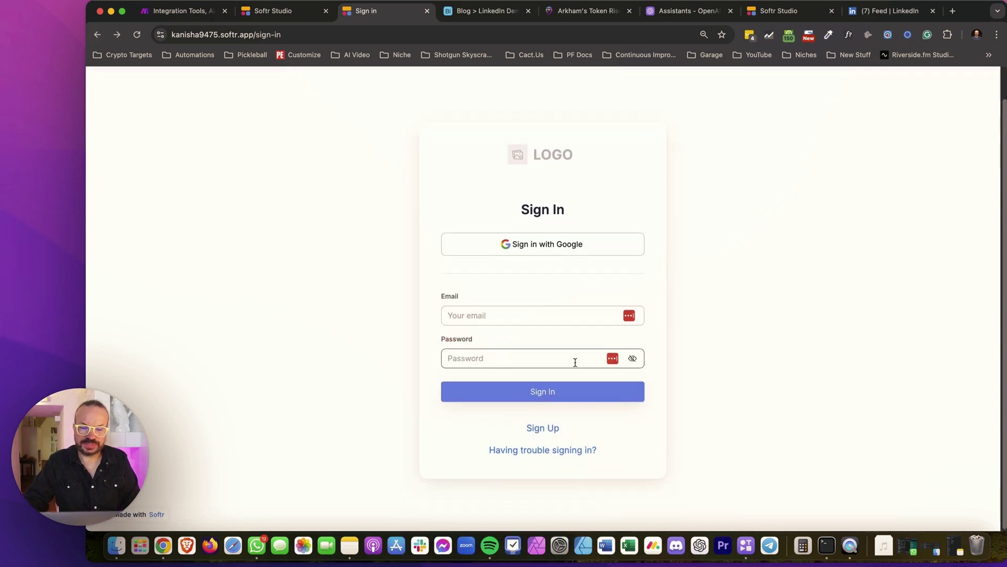
# Look over the Forgot password recovery page, then go back to the logged-out home page
pyautogui.click(525, 450)
pyautogui.moveTo(625, 219); pyautogui.dragTo(452, 225)
pyautogui.click(393, 225)
pyautogui.click(548, 258)
pyautogui.click(797, 263)
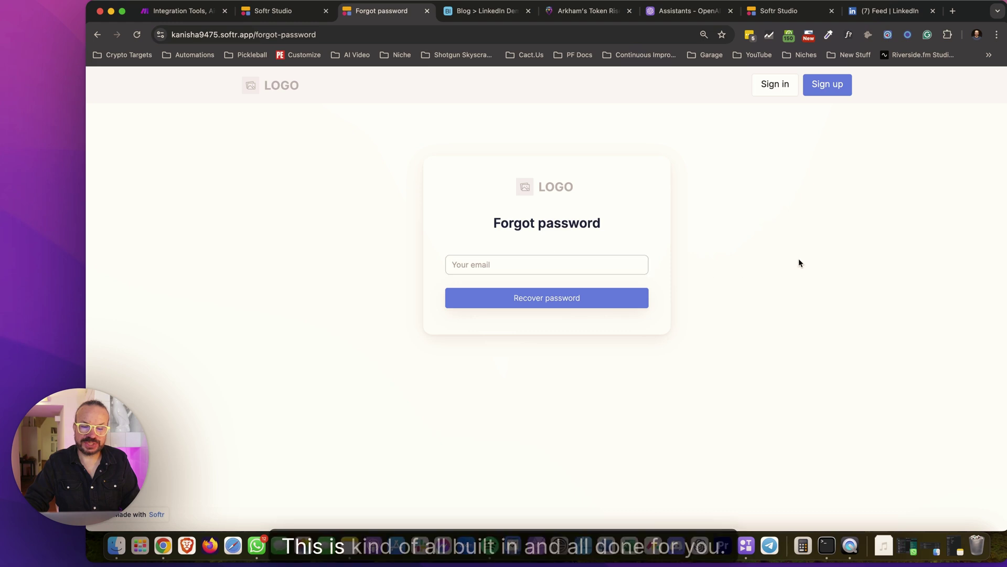
pyautogui.click(100, 35)
pyautogui.click(99, 35)
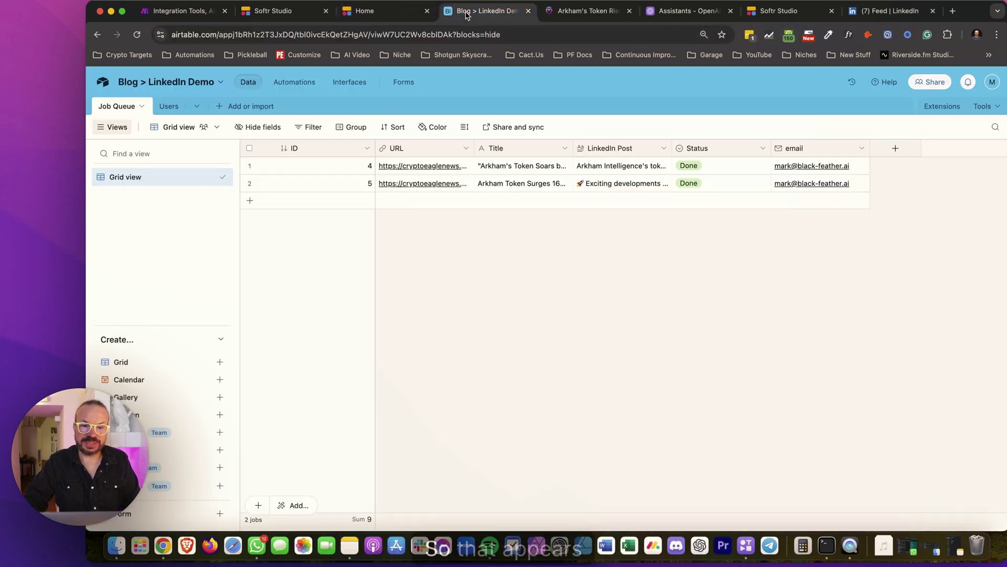
# Delete the three empty rows from Airtable's Users table, then return to Softr Studio
pyautogui.click(483, 11)
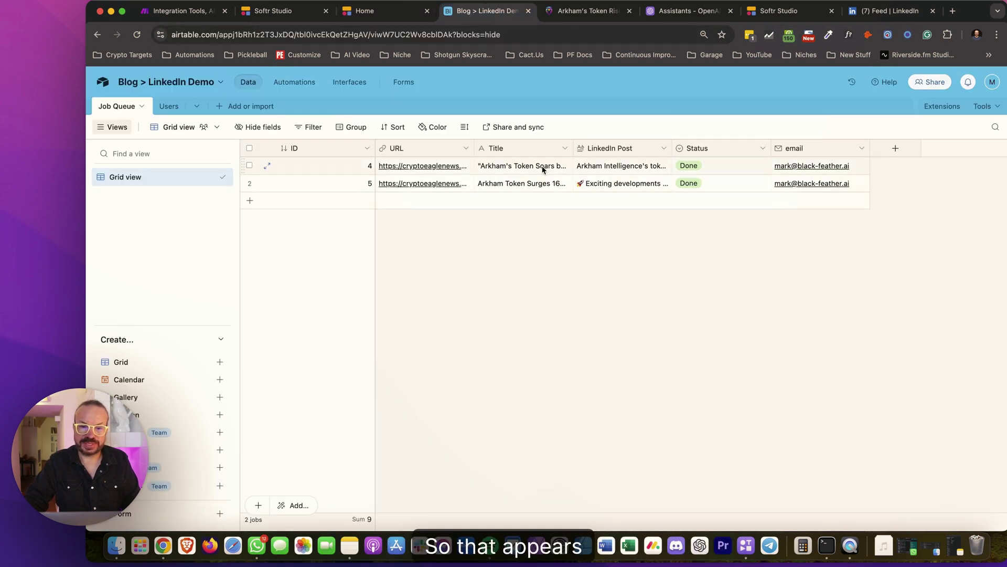
pyautogui.click(169, 106)
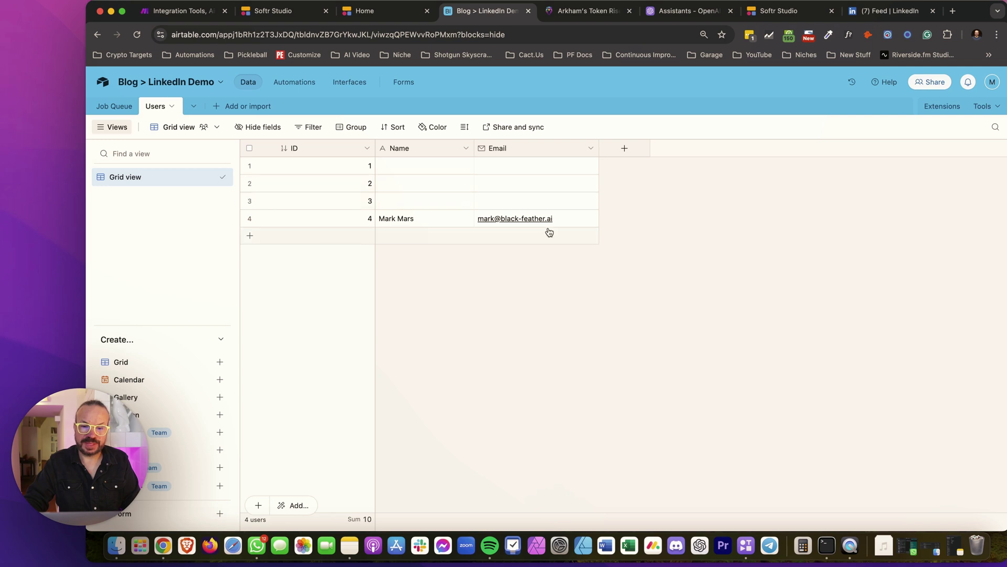
pyautogui.click(250, 166)
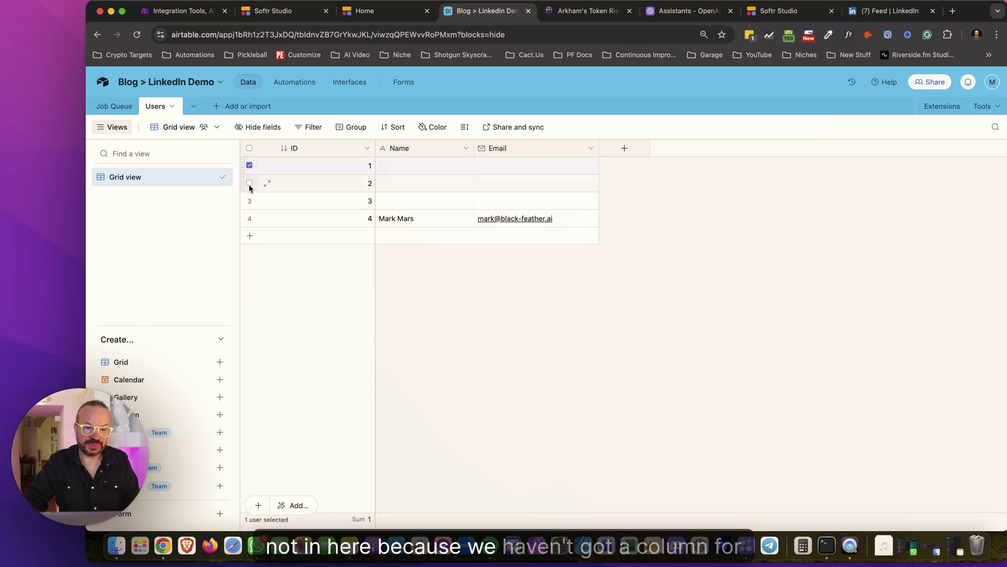
pyautogui.click(250, 200)
pyautogui.rightClick(250, 201)
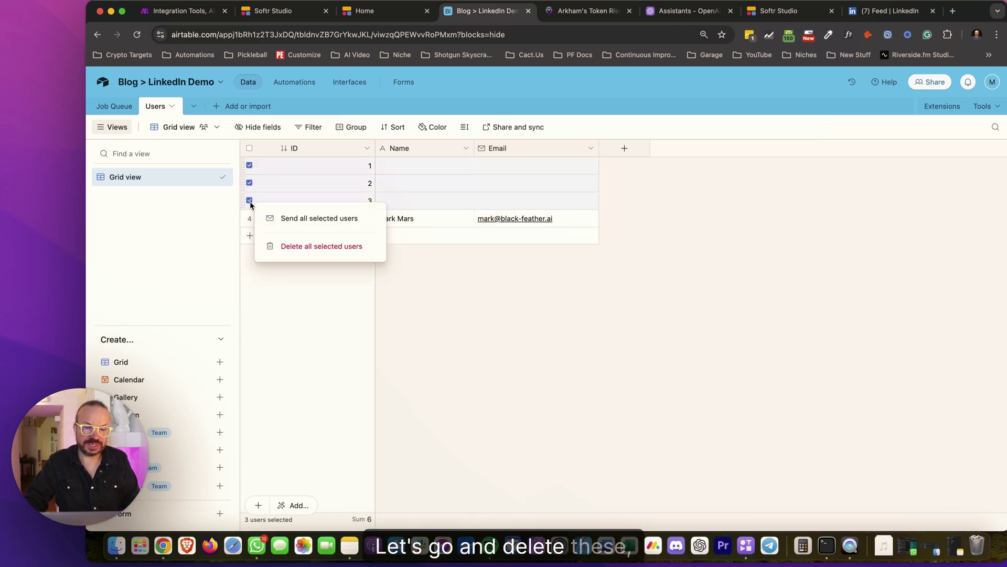
pyautogui.click(310, 245)
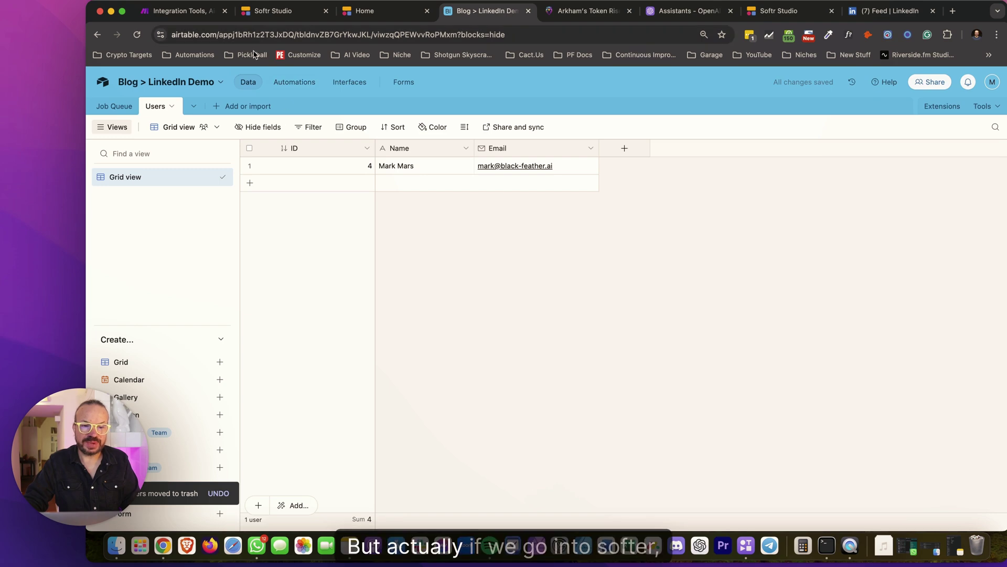
pyautogui.click(287, 13)
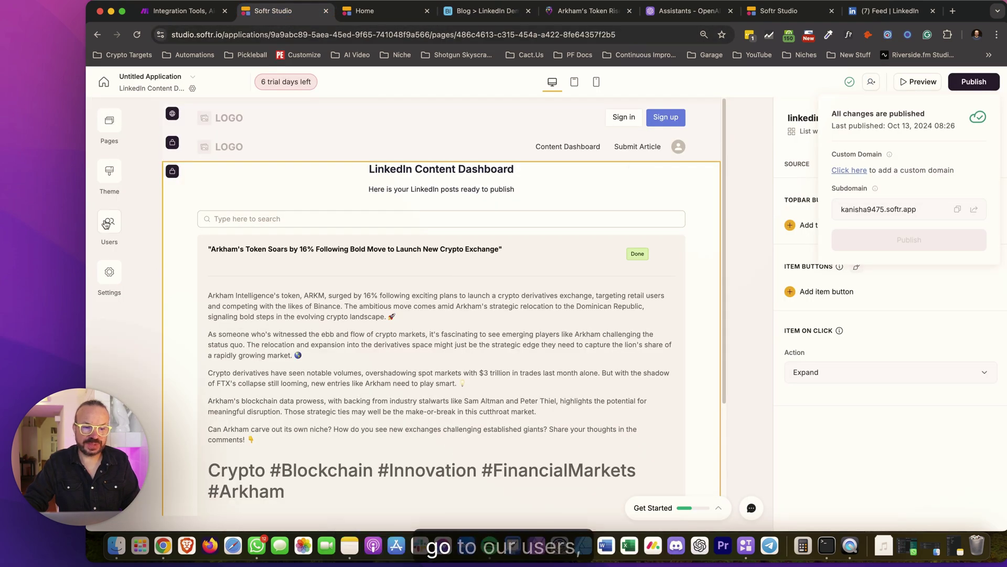
# Copy the user's magic link from Users and load it in a new tab to log in
pyautogui.click(106, 221)
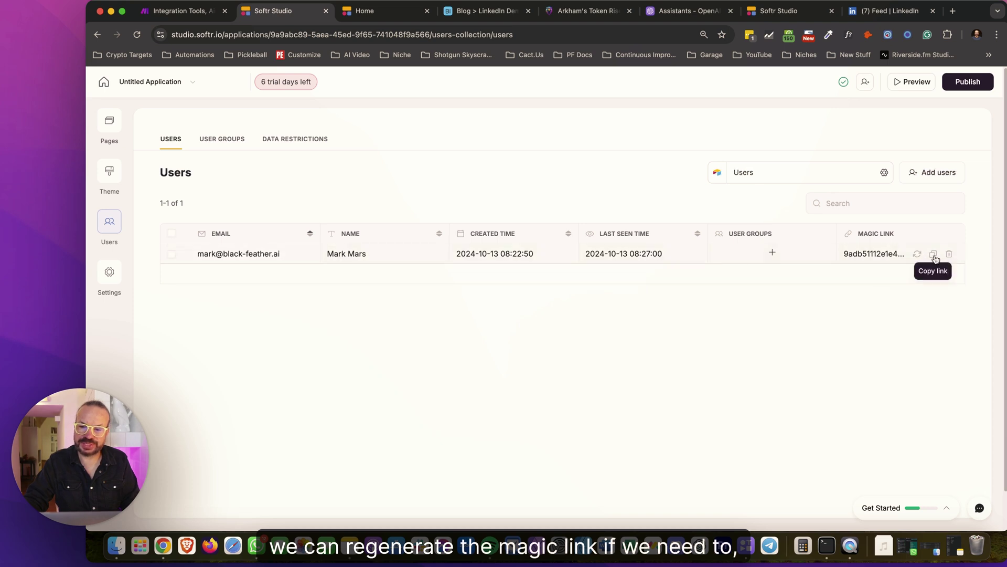
pyautogui.click(933, 254)
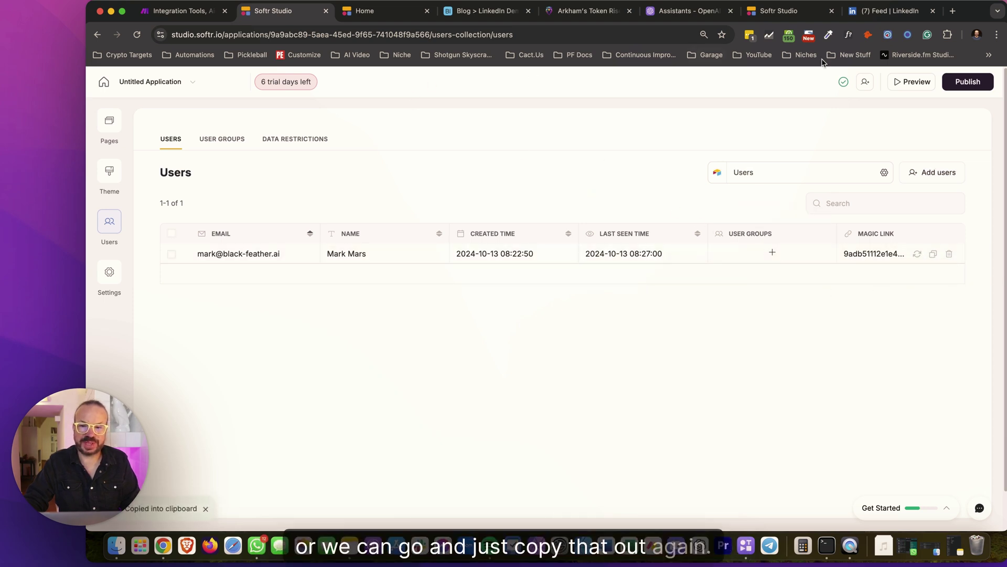
pyautogui.click(954, 11)
pyautogui.press('super+v')
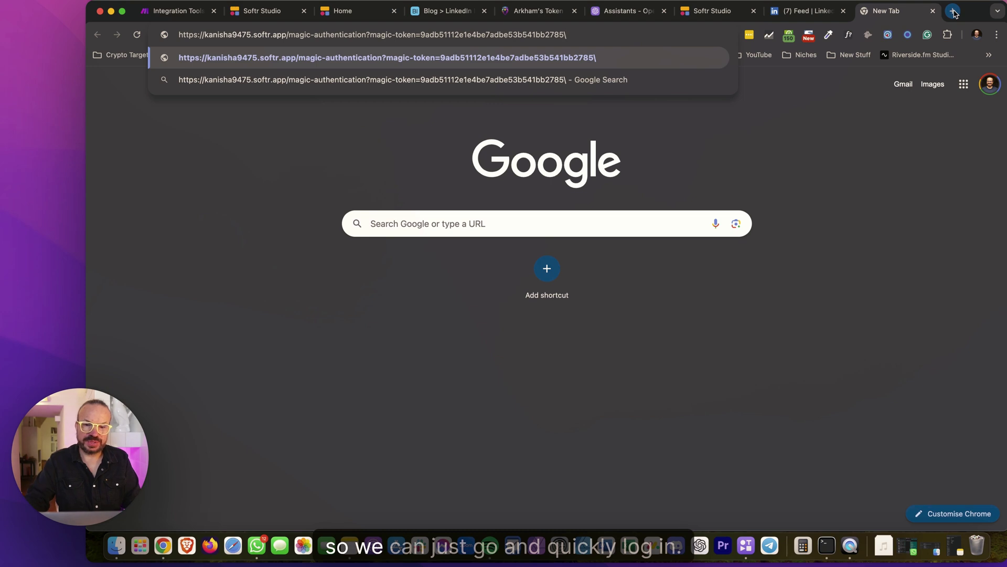
pyautogui.press('Return')
# Close the old logged-out app tab and bring up the logged-in one
pyautogui.moveTo(939, 5); pyautogui.dragTo(577, 11)
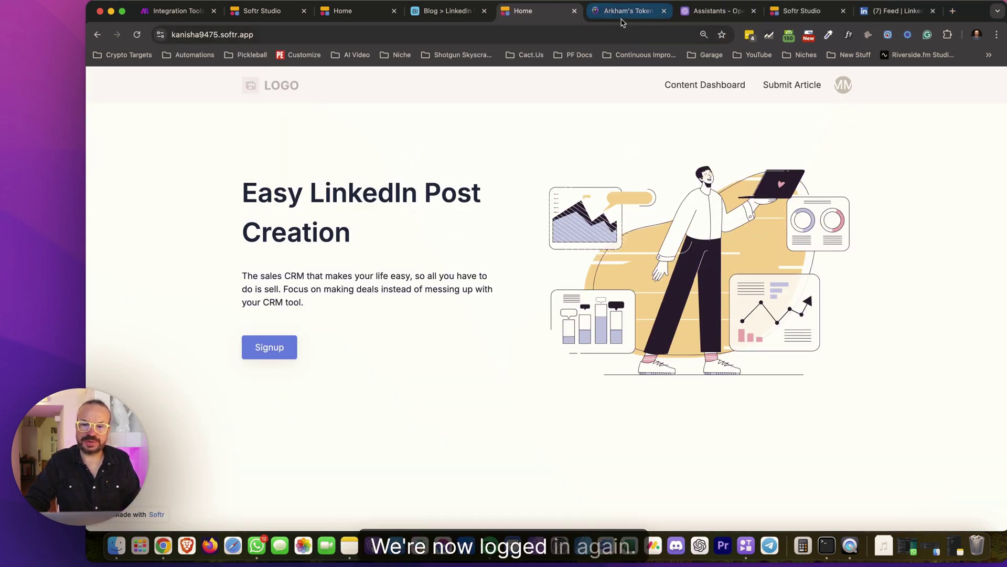
pyautogui.click(375, 13)
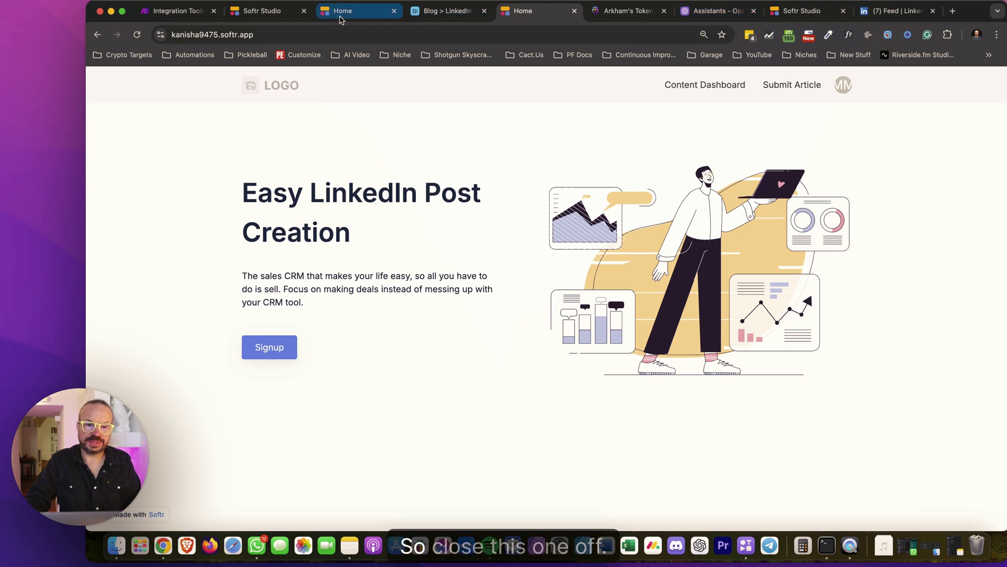
pyautogui.click(394, 11)
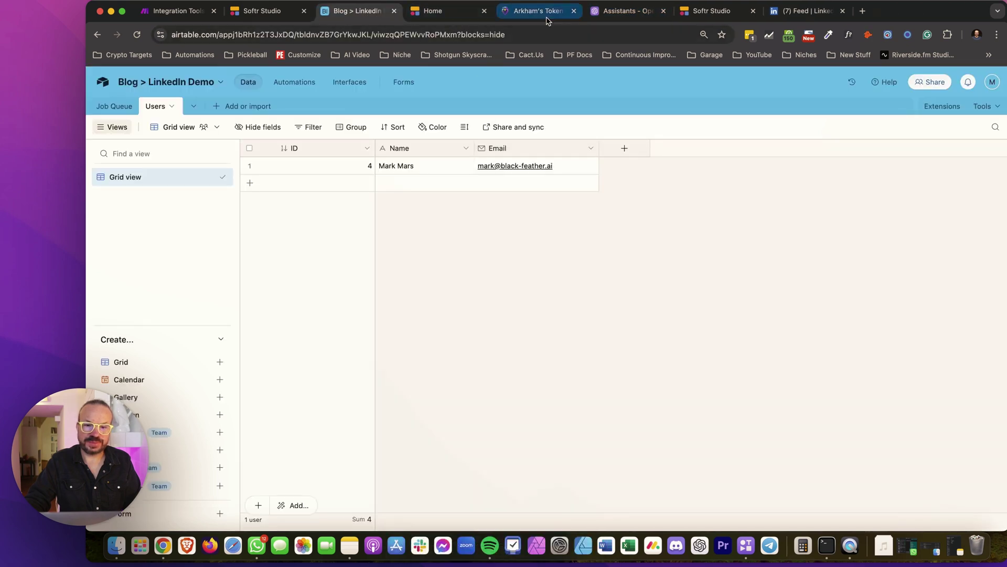
pyautogui.click(454, 17)
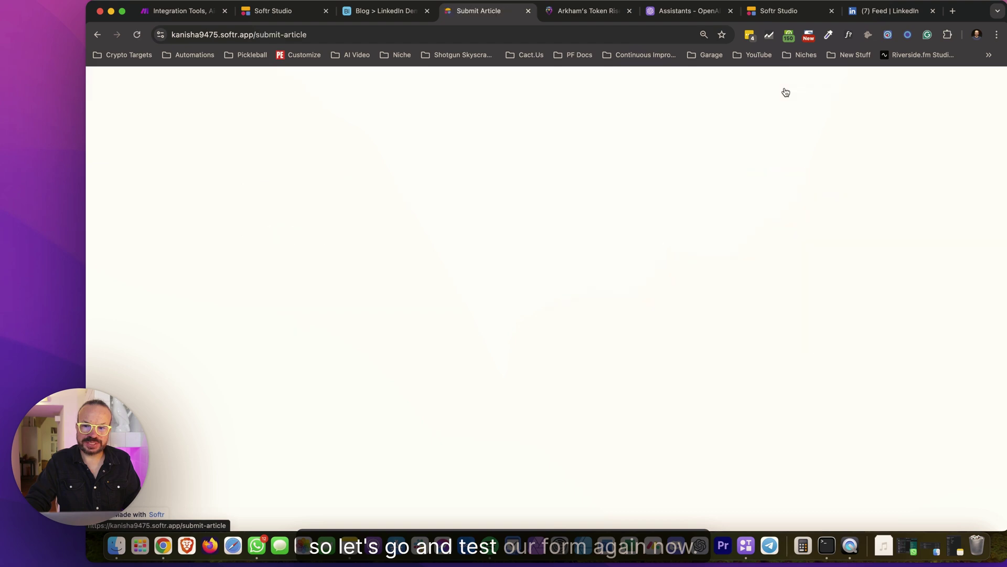
# Close the previous webhook output and run the Make scenario once to await a submission
pyautogui.click(482, 331)
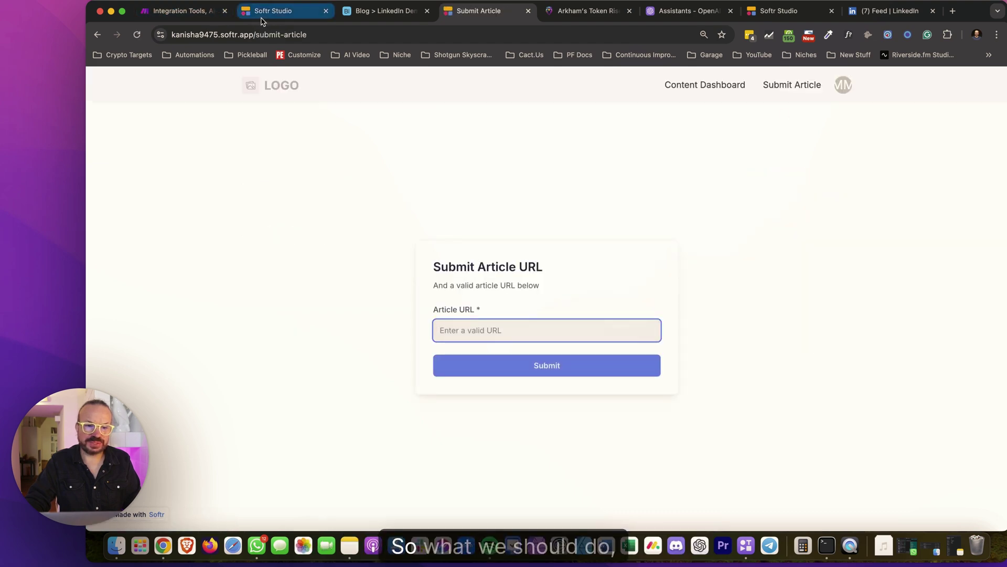
pyautogui.click(264, 12)
pyautogui.click(202, 13)
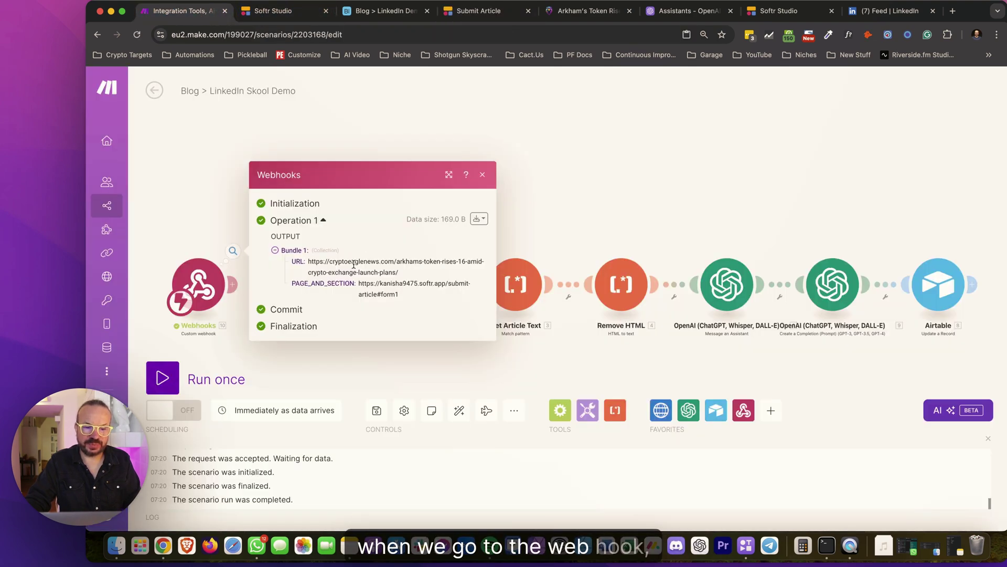
pyautogui.click(482, 174)
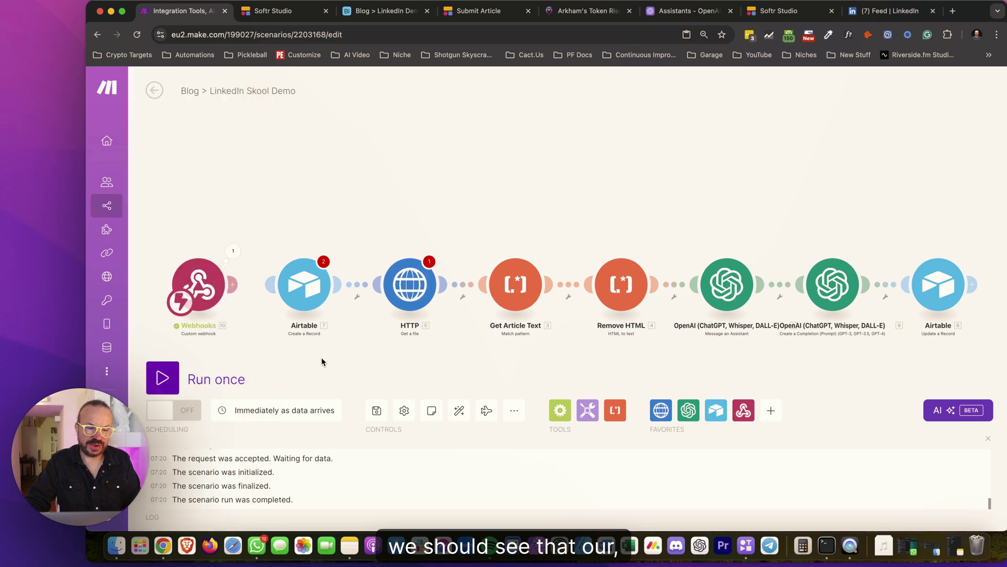
pyautogui.click(168, 375)
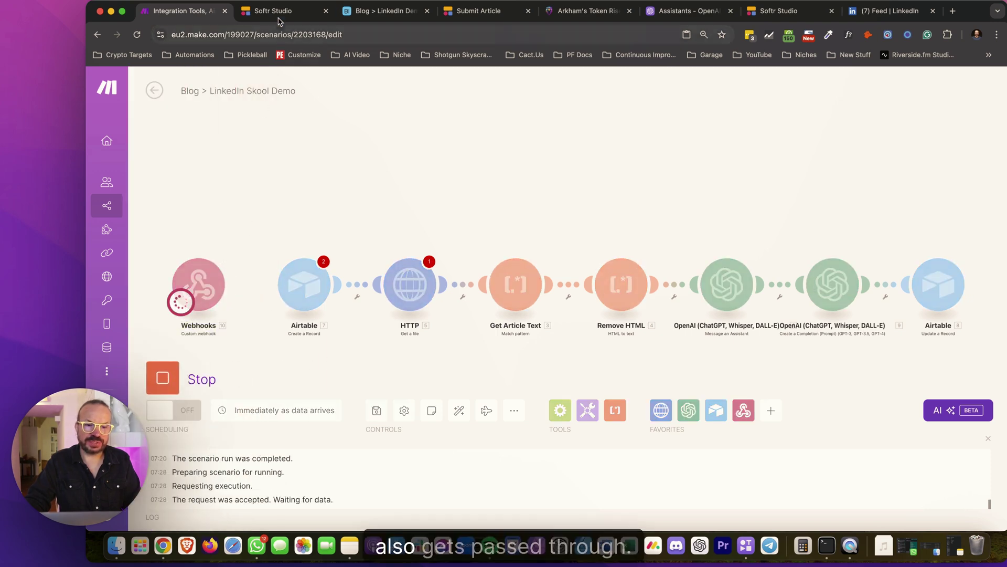
# Paste a test URL into the Article URL field and submit the form
pyautogui.click(304, 11)
pyautogui.click(385, 11)
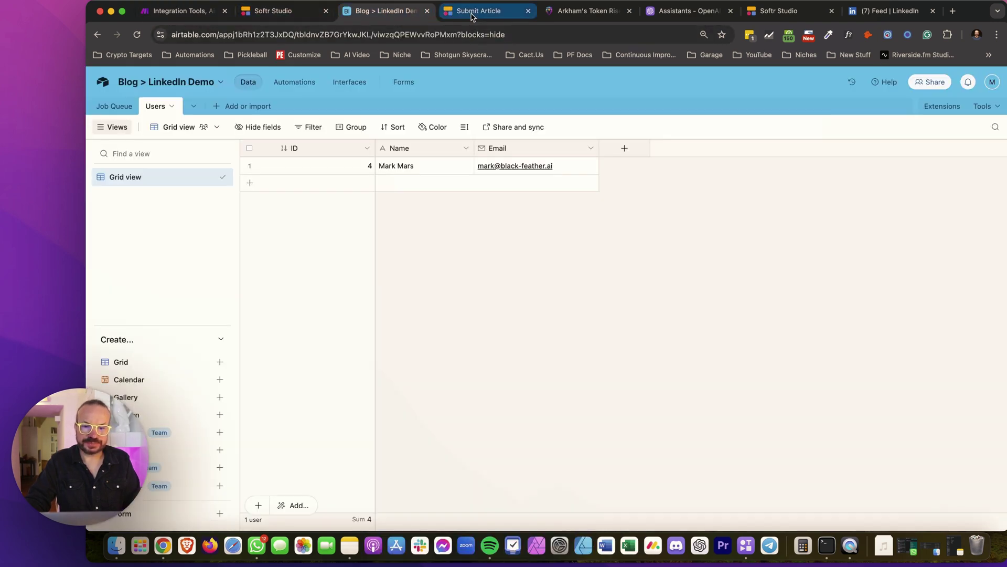
pyautogui.click(471, 13)
pyautogui.click(492, 330)
pyautogui.press('super+v')
pyautogui.click(514, 373)
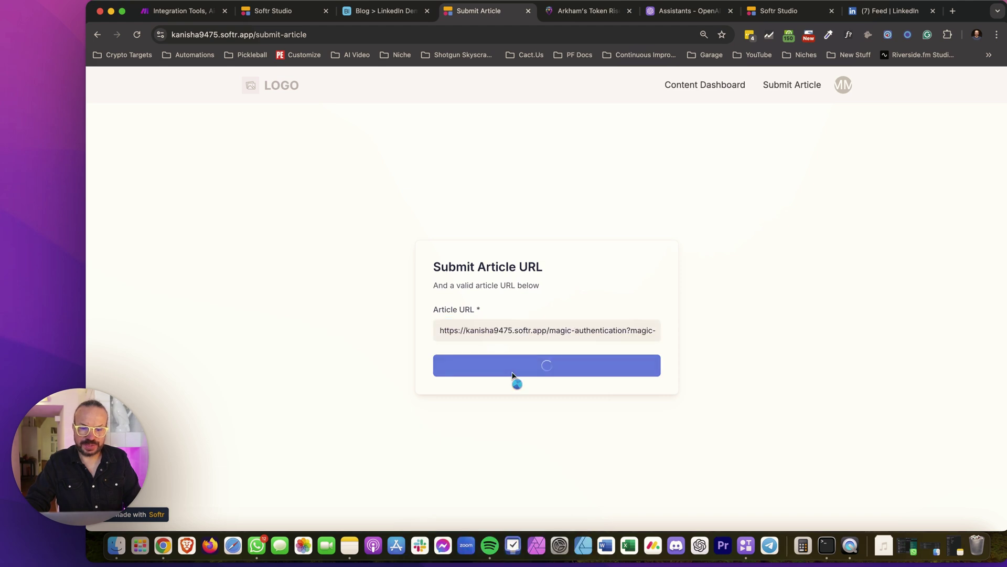
pyautogui.tripleClick(562, 332)
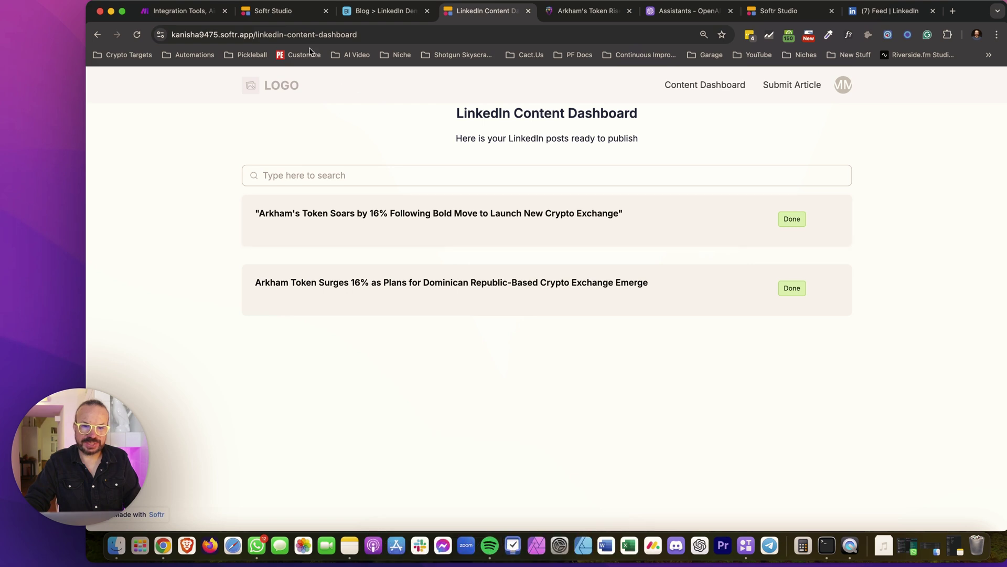
# Inspect the Make webhook bundle for the submitted URL and user email
pyautogui.click(178, 10)
pyautogui.moveTo(431, 302); pyautogui.dragTo(293, 255)
pyautogui.moveTo(446, 268); pyautogui.dragTo(309, 285)
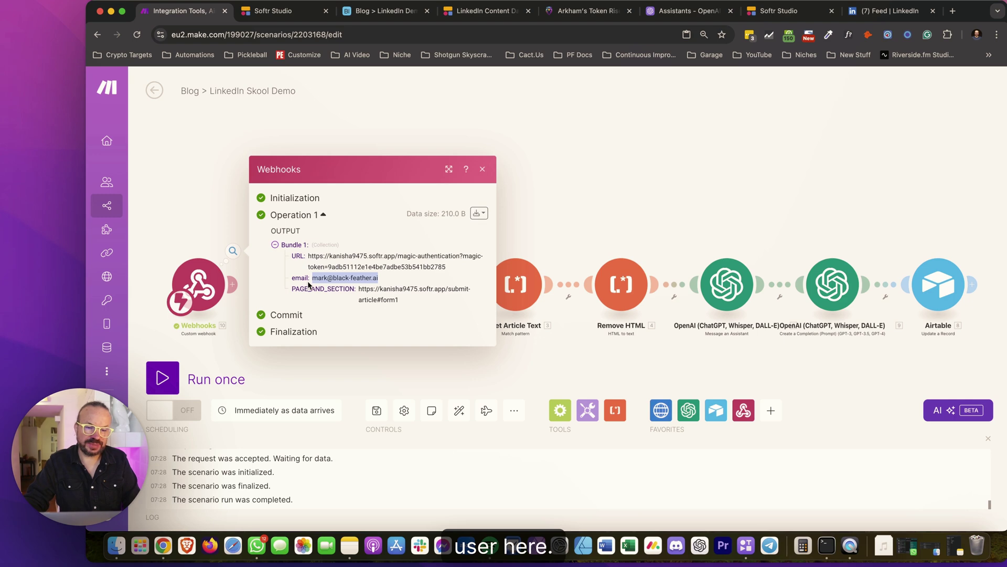
# Map the webhook's 10.URL and email into the Airtable Create a Record fields
pyautogui.click(367, 321)
pyautogui.click(337, 361)
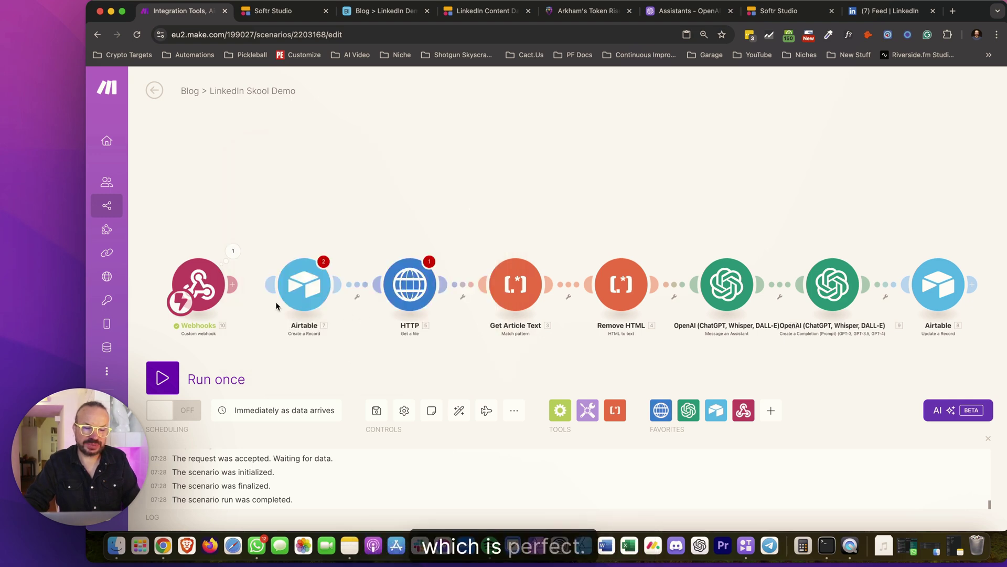
pyautogui.click(305, 284)
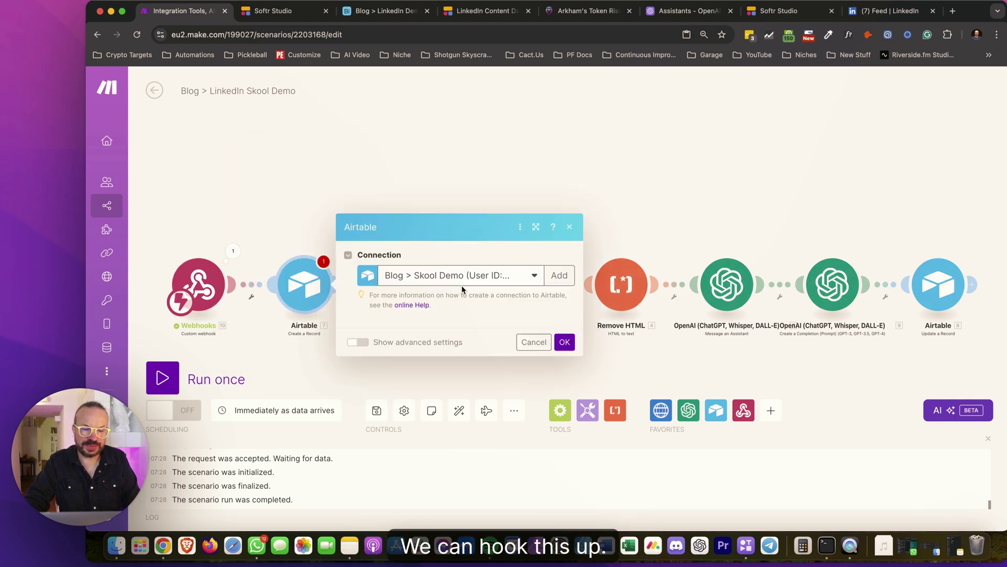
pyautogui.click(418, 315)
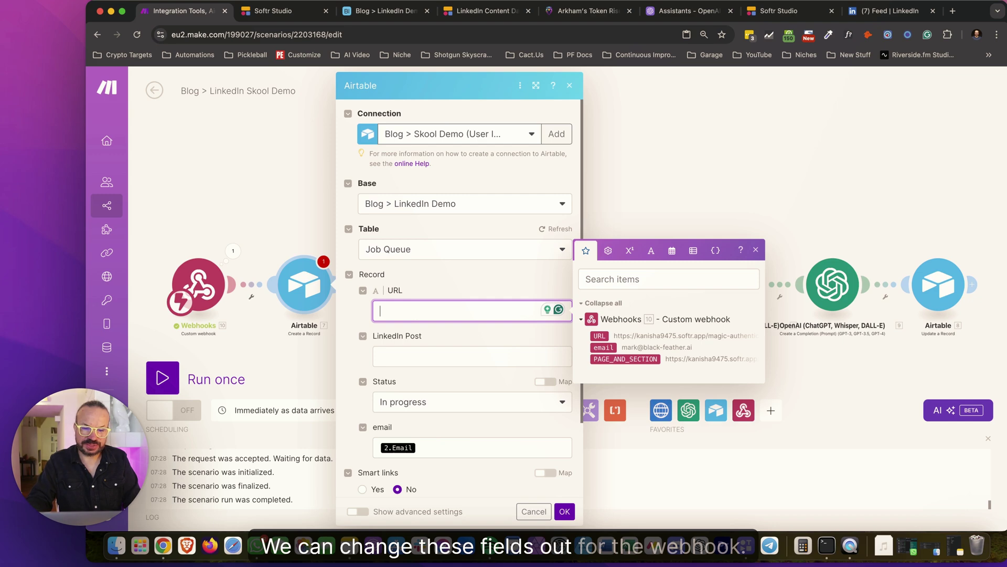
pyautogui.click(599, 336)
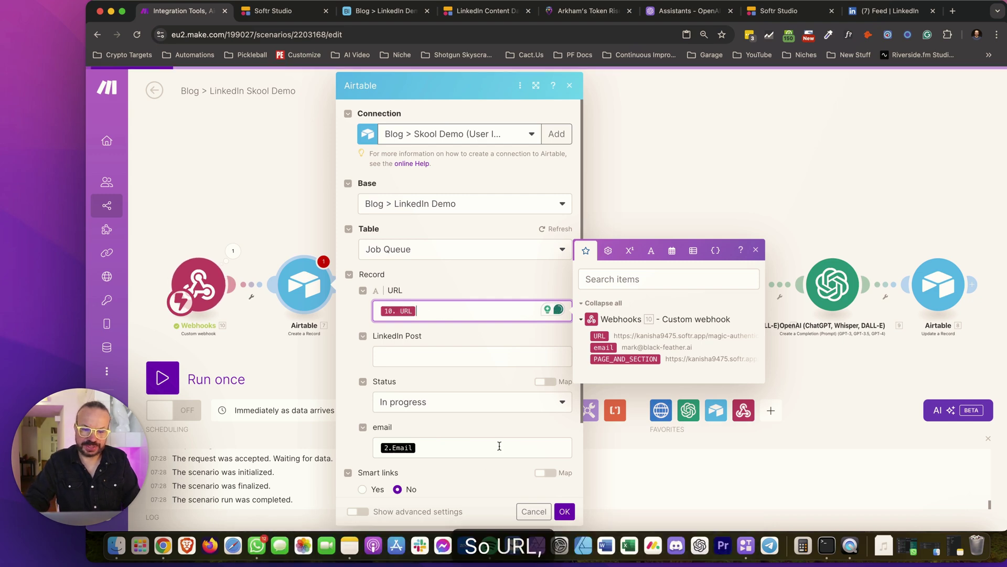
pyautogui.click(464, 449)
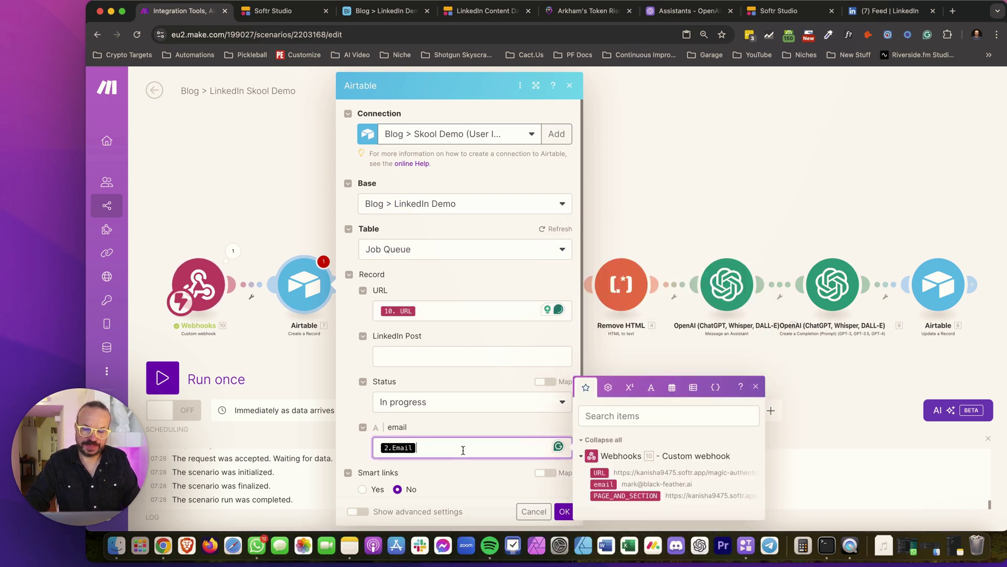
pyautogui.click(603, 484)
pyautogui.click(564, 511)
# Map the webhook URL into the HTTP request, save the scenario and run it once
pyautogui.click(410, 284)
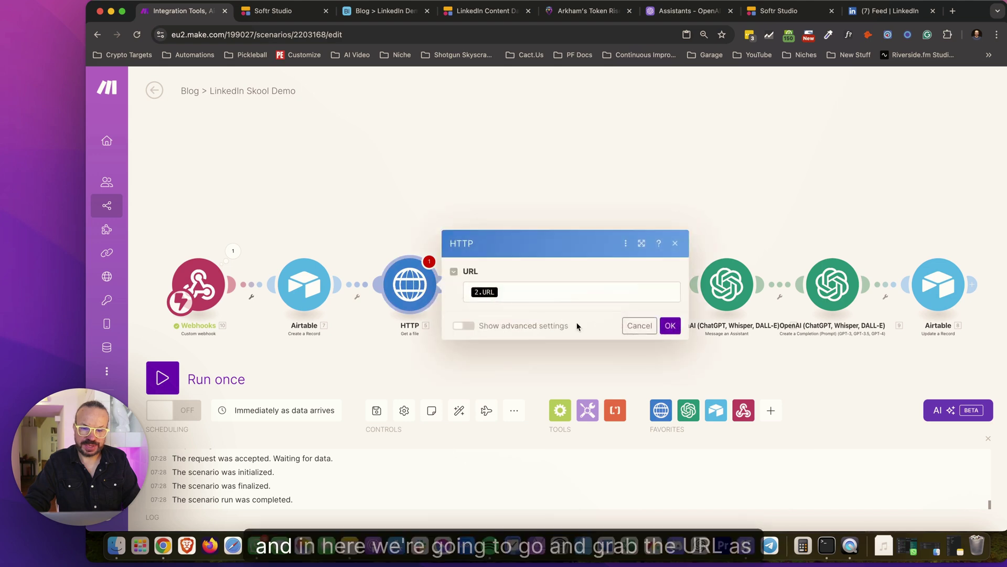
pyautogui.click(552, 296)
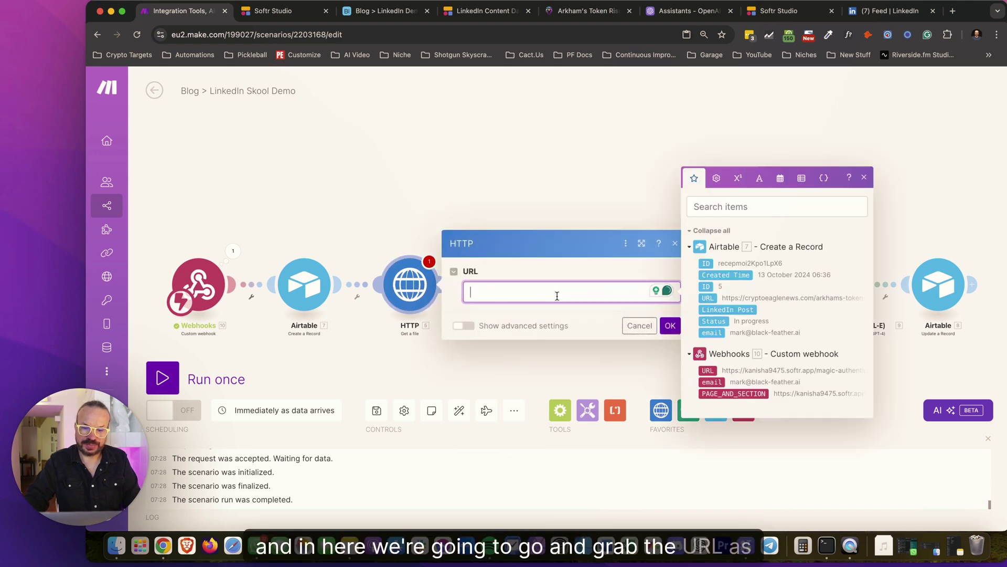
pyautogui.click(706, 371)
pyautogui.click(671, 326)
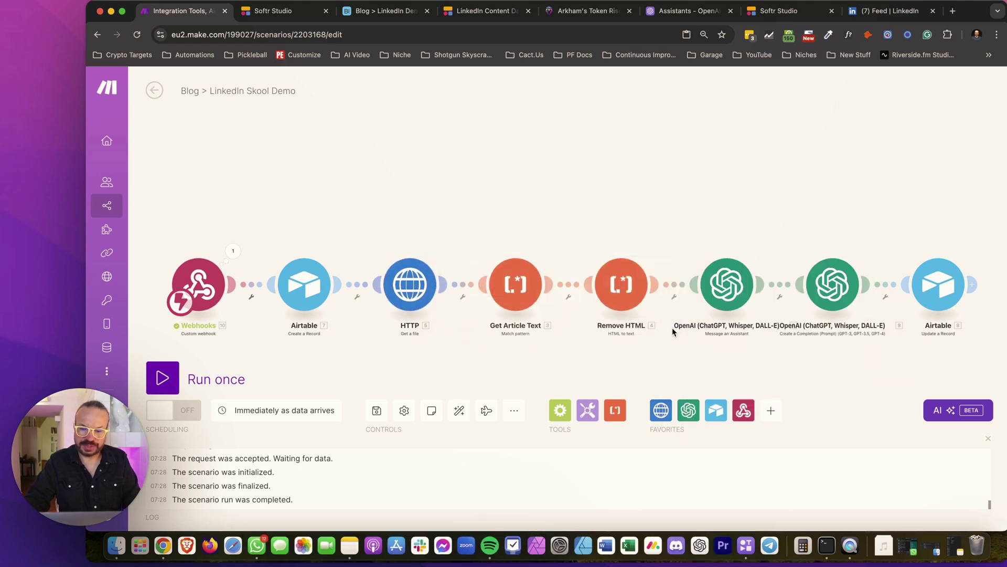
pyautogui.click(377, 411)
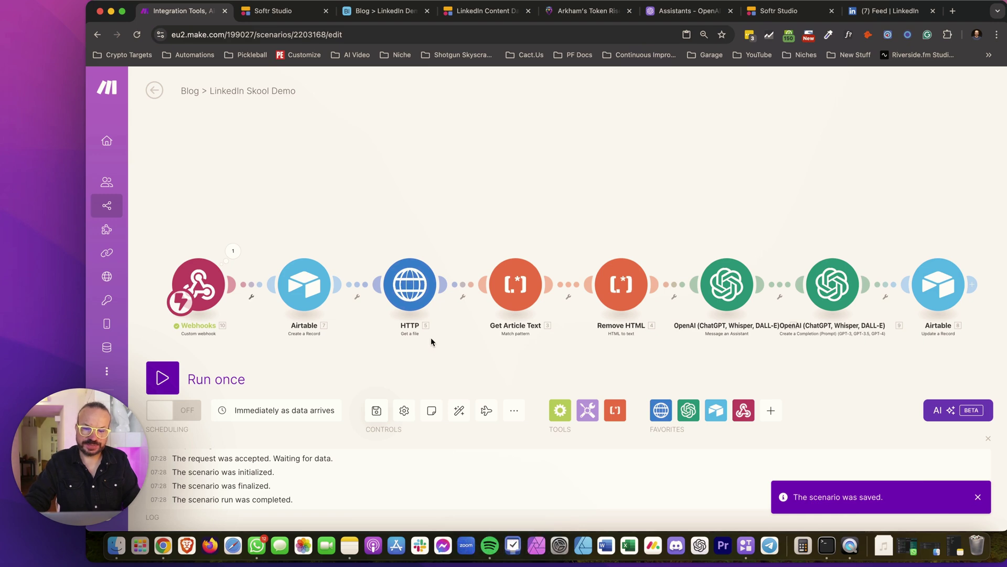
pyautogui.click(163, 378)
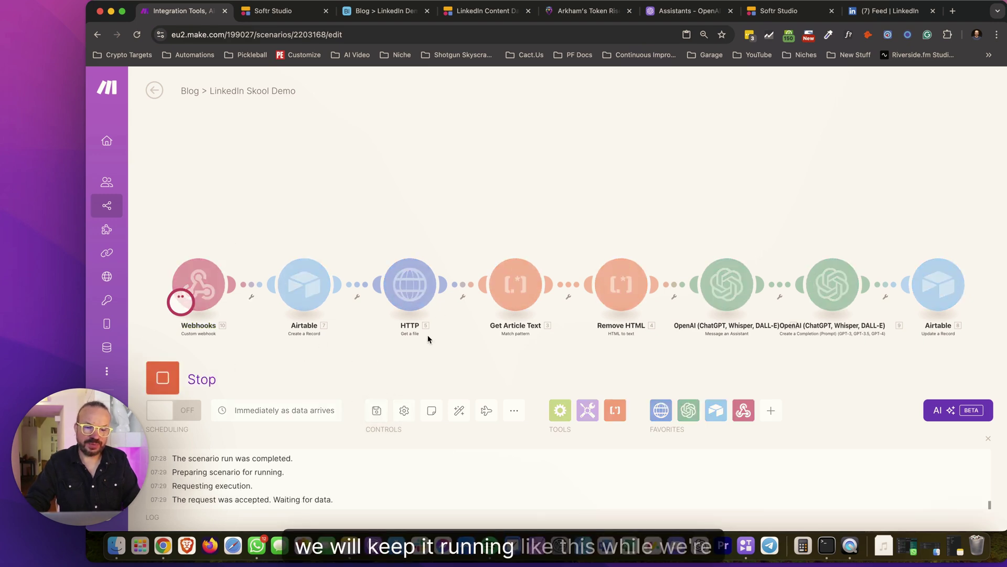
# Copy the web address of the Arkham token news article
pyautogui.click(397, 12)
pyautogui.click(288, 11)
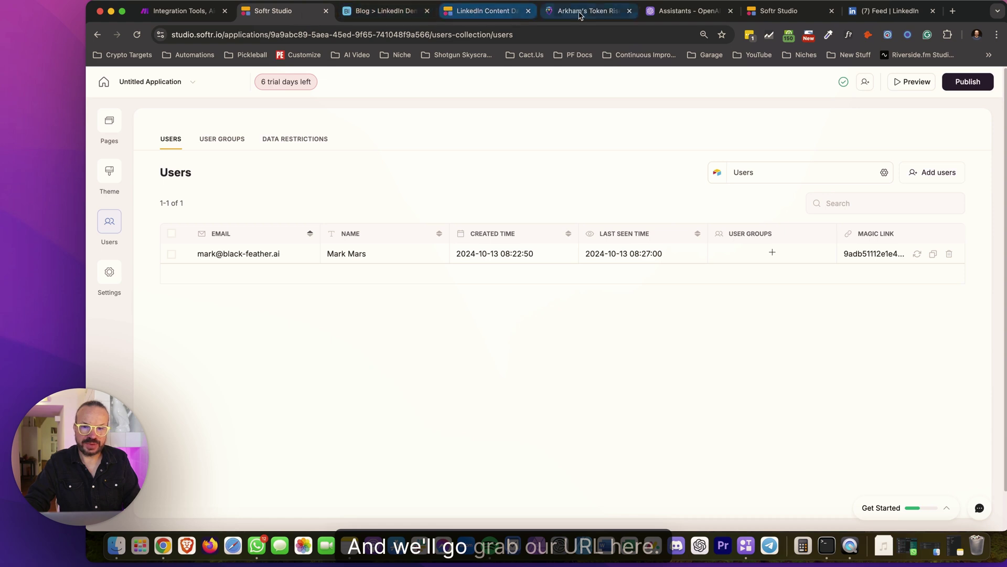
pyautogui.press('super+5')
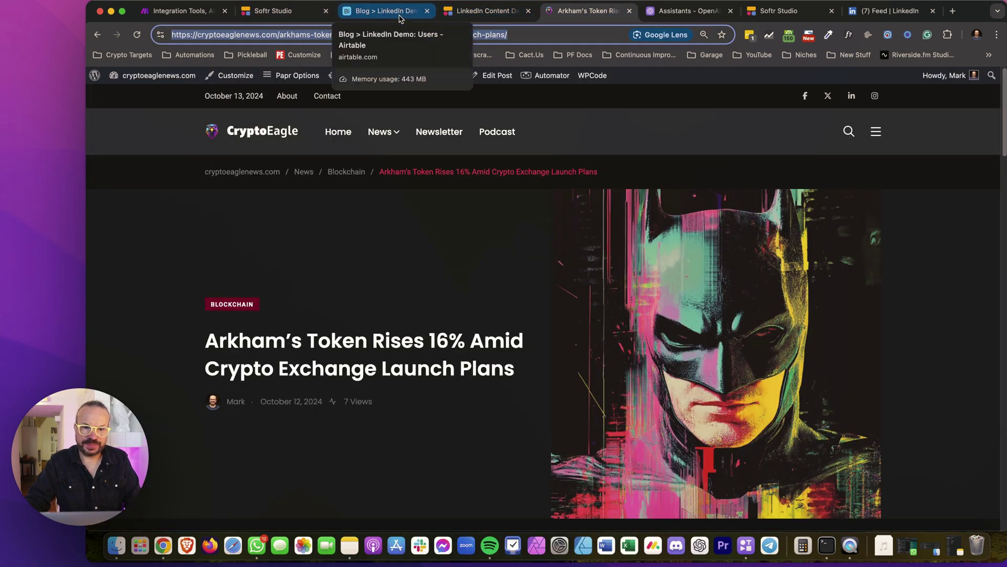
# Paste the article URL into the Submit Article form and submit it
pyautogui.click(489, 13)
pyautogui.click(777, 89)
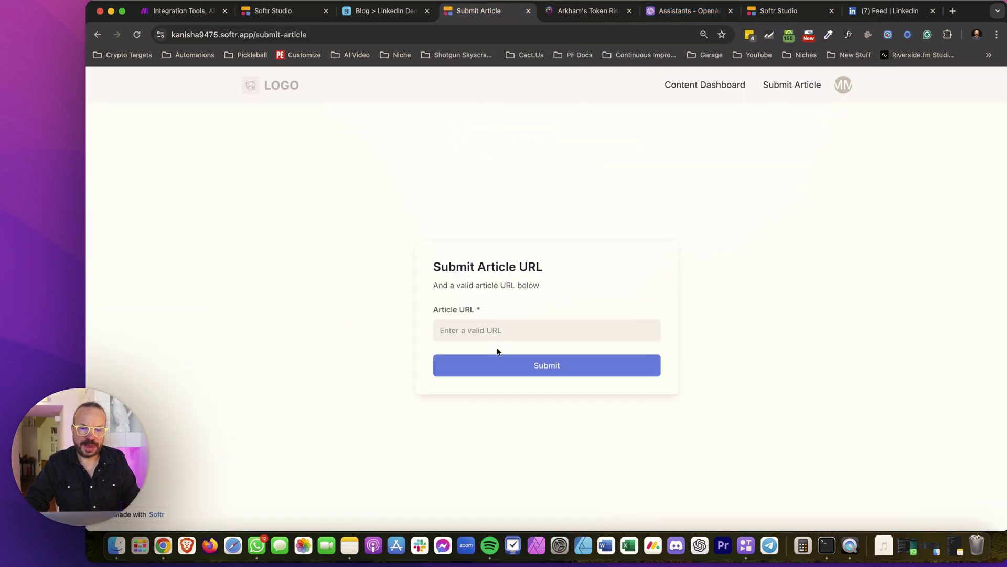
pyautogui.click(487, 330)
pyautogui.press('super+v')
pyautogui.click(577, 370)
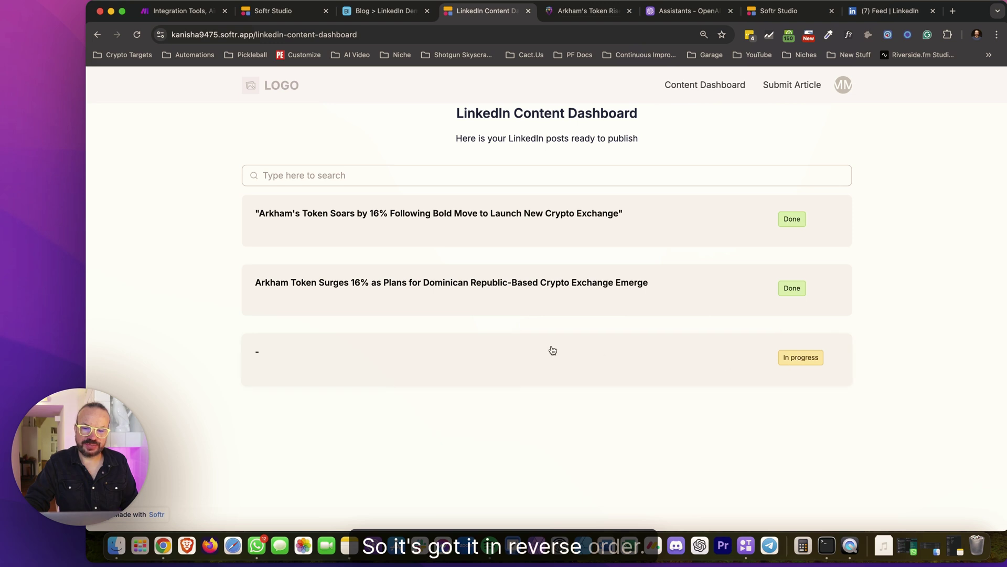
# Expand and collapse the new In progress post to view its details
pyautogui.click(286, 350)
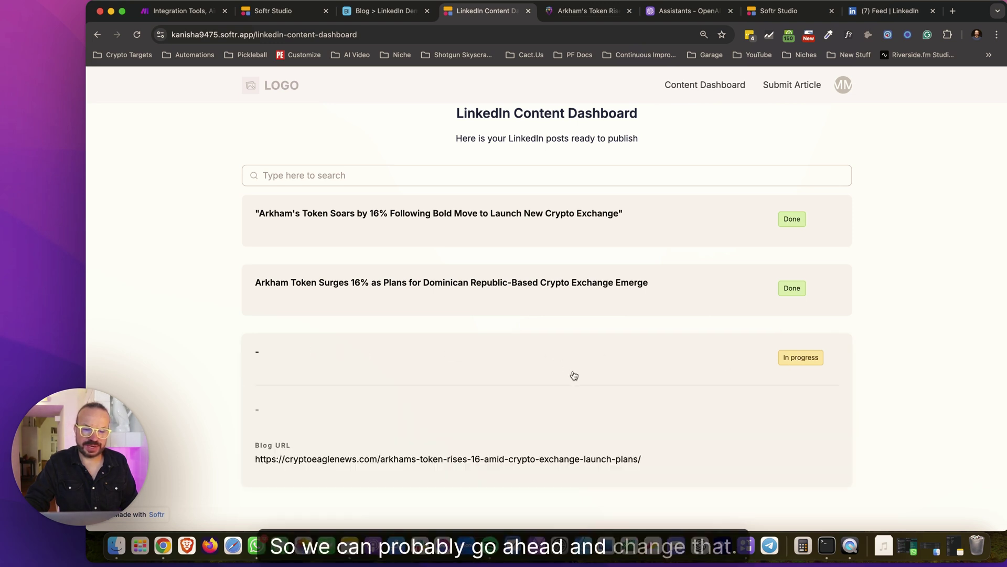
pyautogui.click(803, 363)
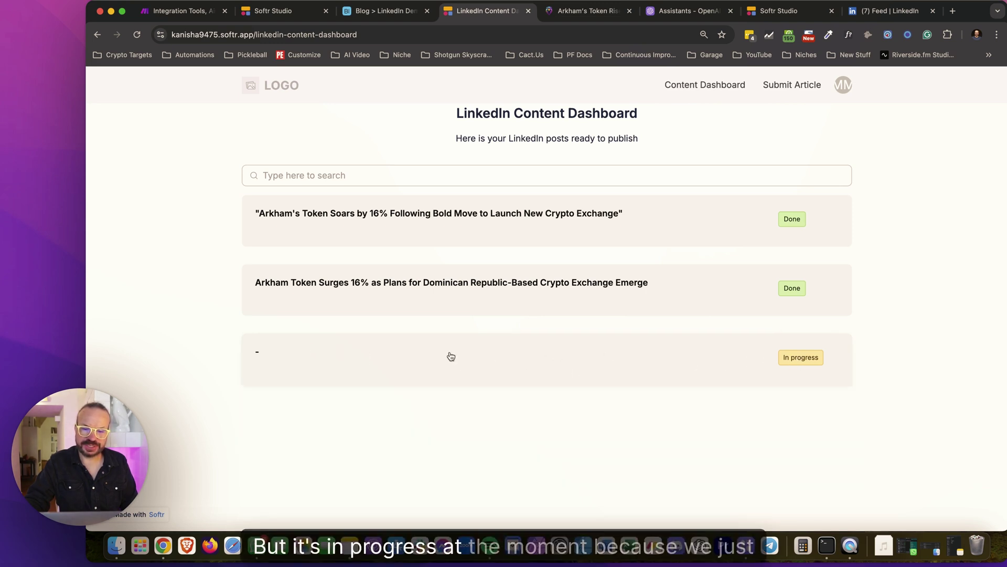
pyautogui.click(373, 372)
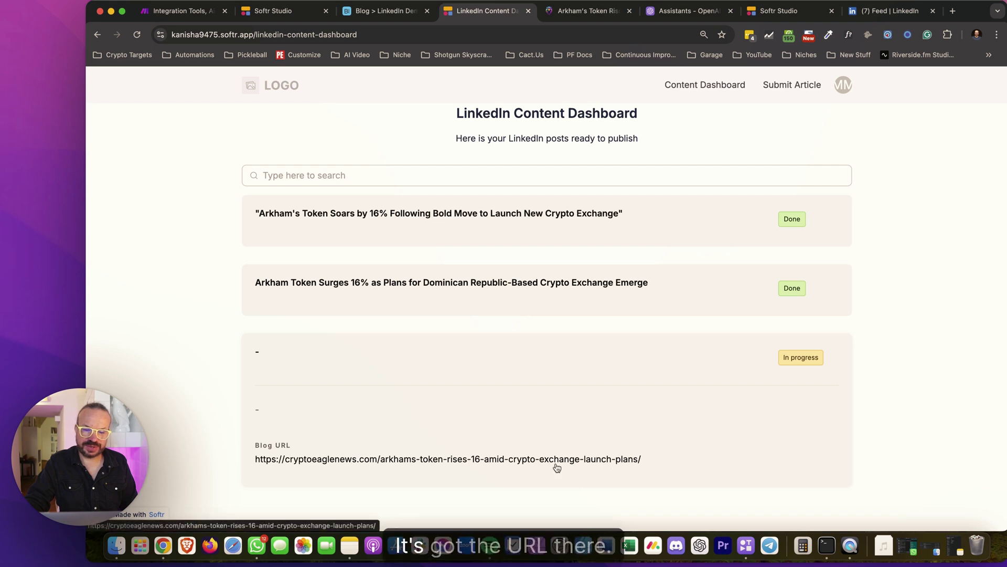
pyautogui.click(532, 359)
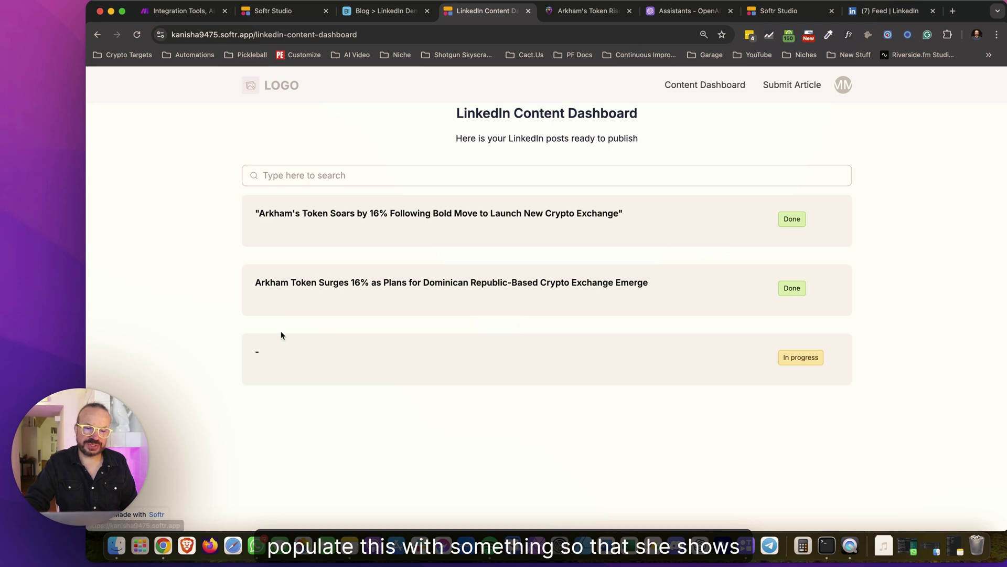
# Reload the dashboard and read the third post's generated 'Arkham Token Gains 16%' text
pyautogui.click(293, 16)
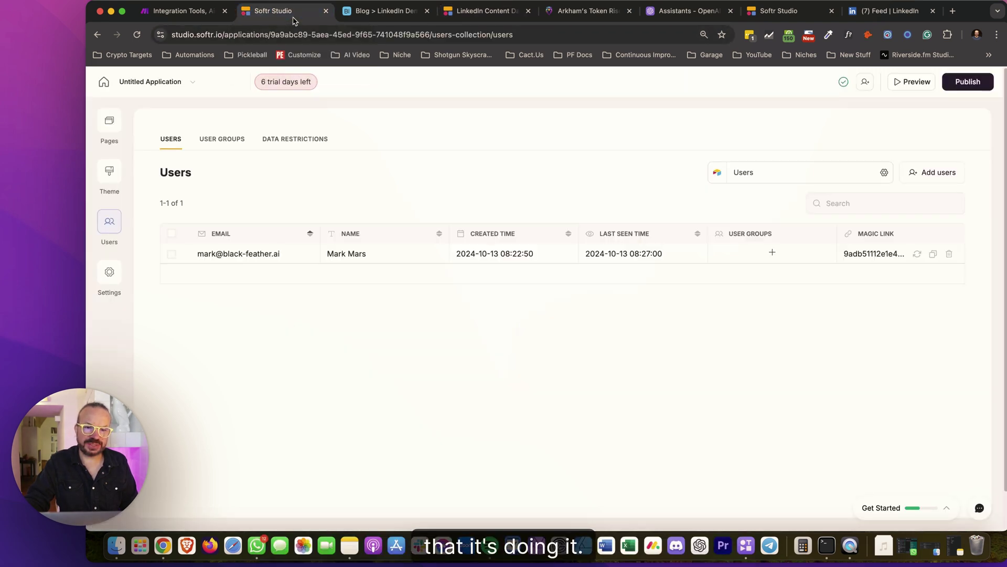
pyautogui.click(466, 16)
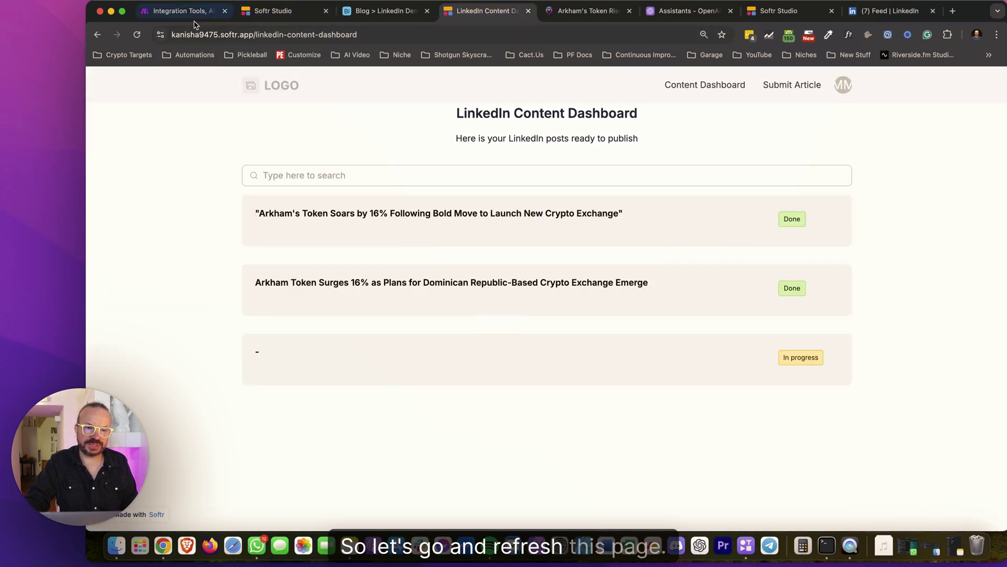
pyautogui.press('super+r')
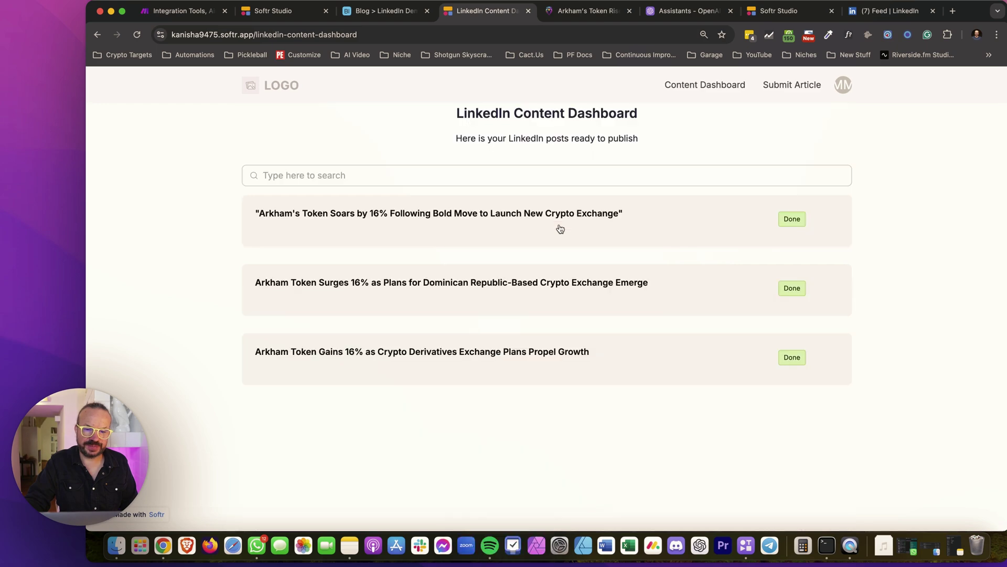
pyautogui.click(548, 349)
pyautogui.scroll(-4, 574, 359)
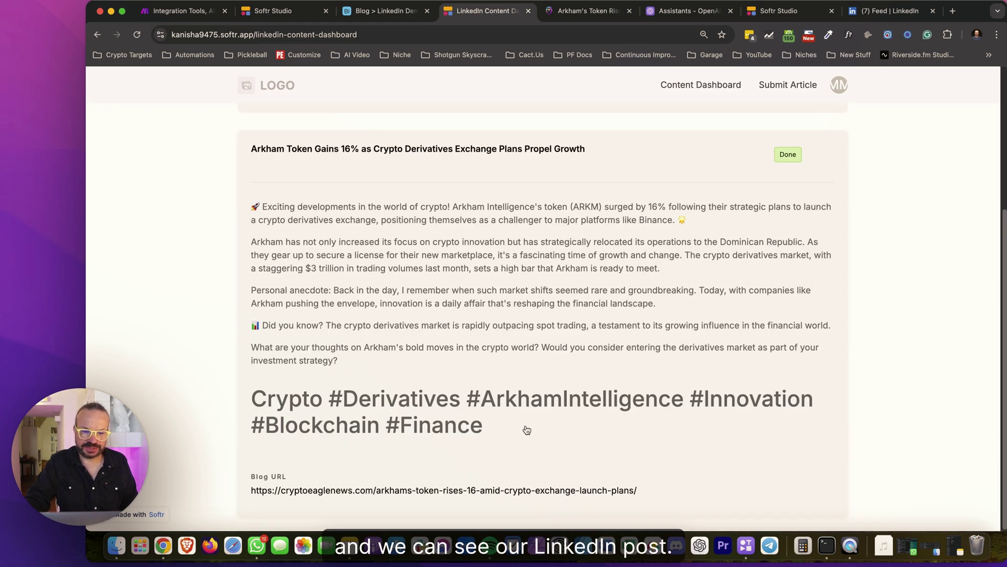
pyautogui.scroll(5, 389, 232)
pyautogui.scroll(-5, 494, 362)
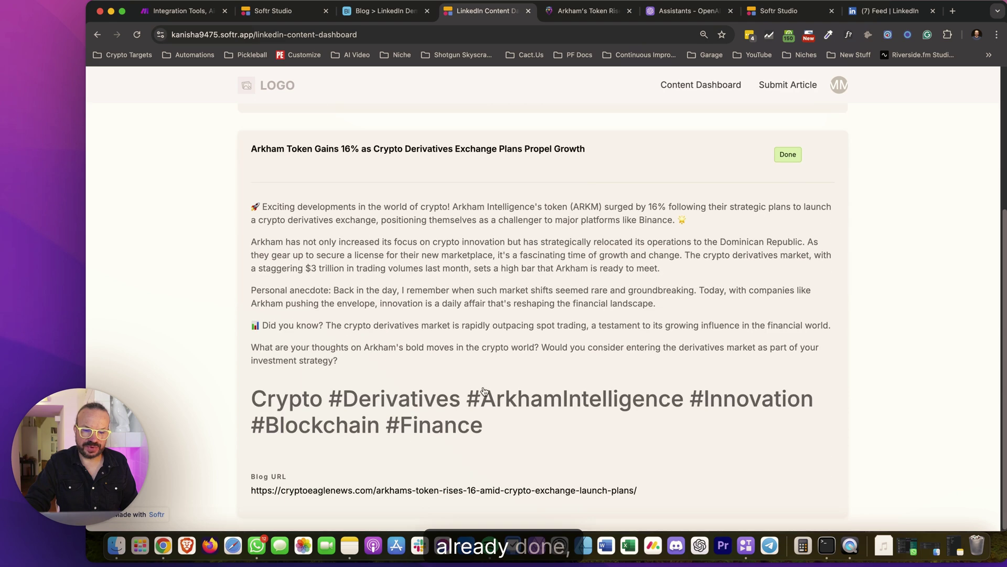
pyautogui.click(499, 160)
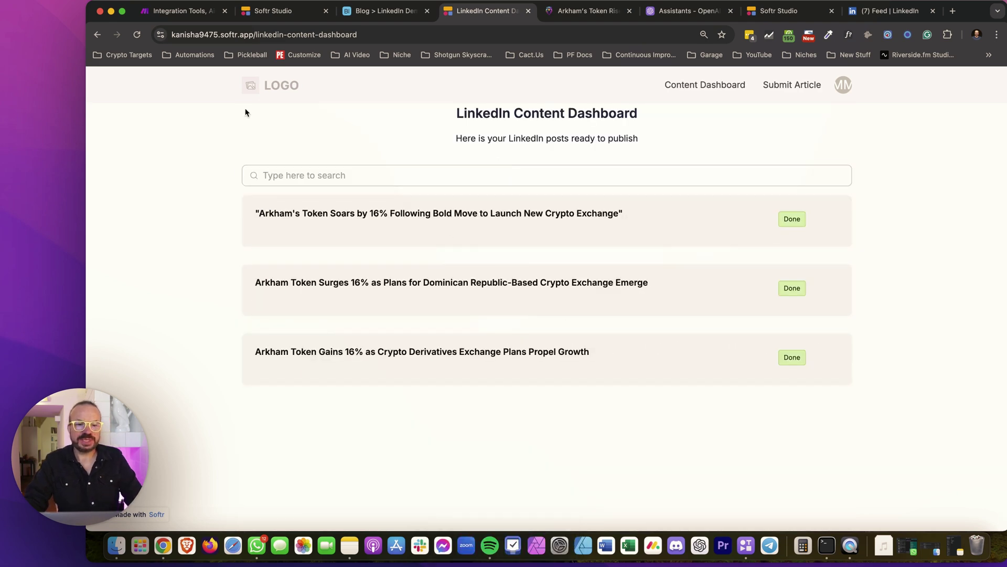
# Refresh the Job Queue table's fields in Make's Airtable Create a Record module
pyautogui.click(309, 11)
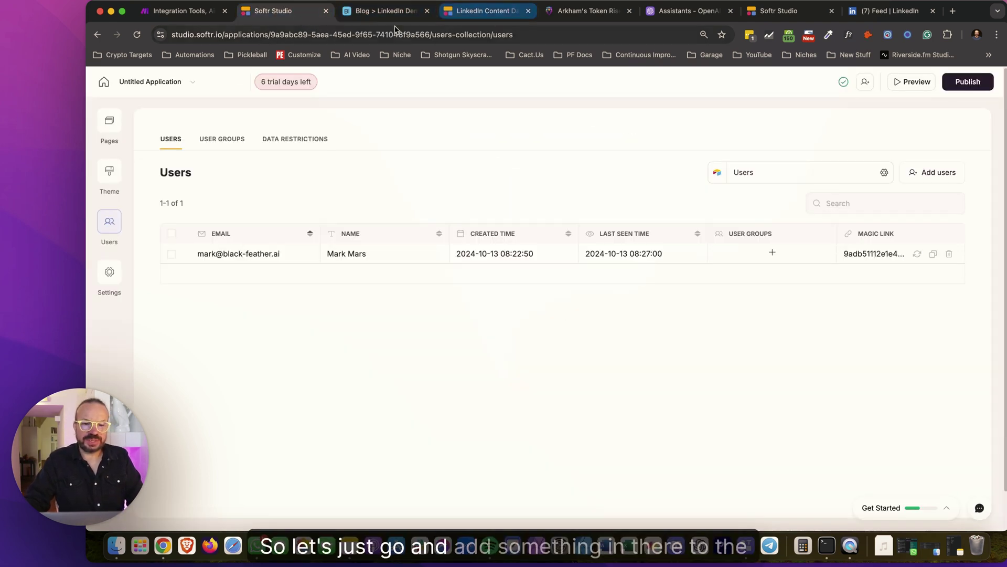
pyautogui.click(208, 20)
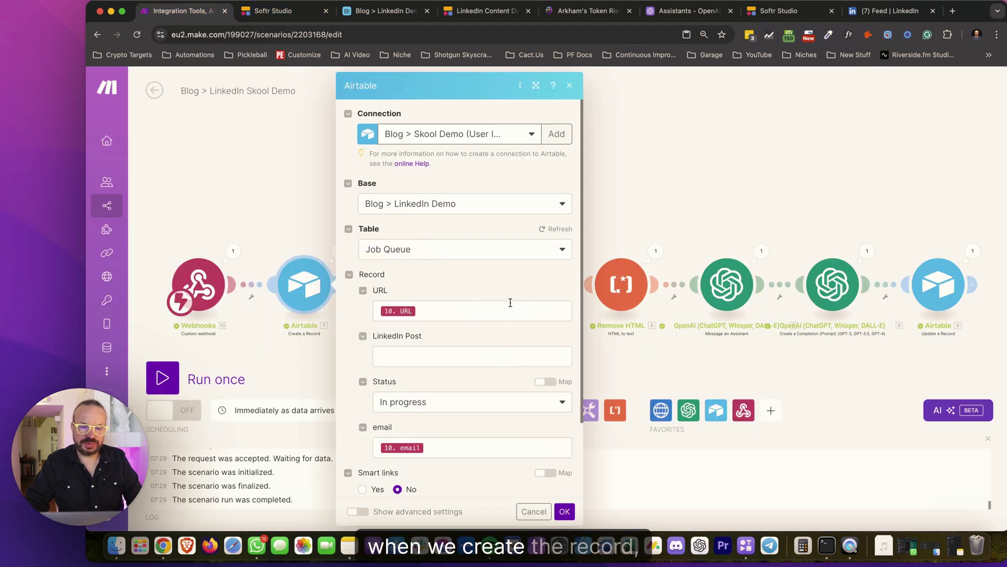
pyautogui.scroll(-2, 499, 262)
pyautogui.click(552, 191)
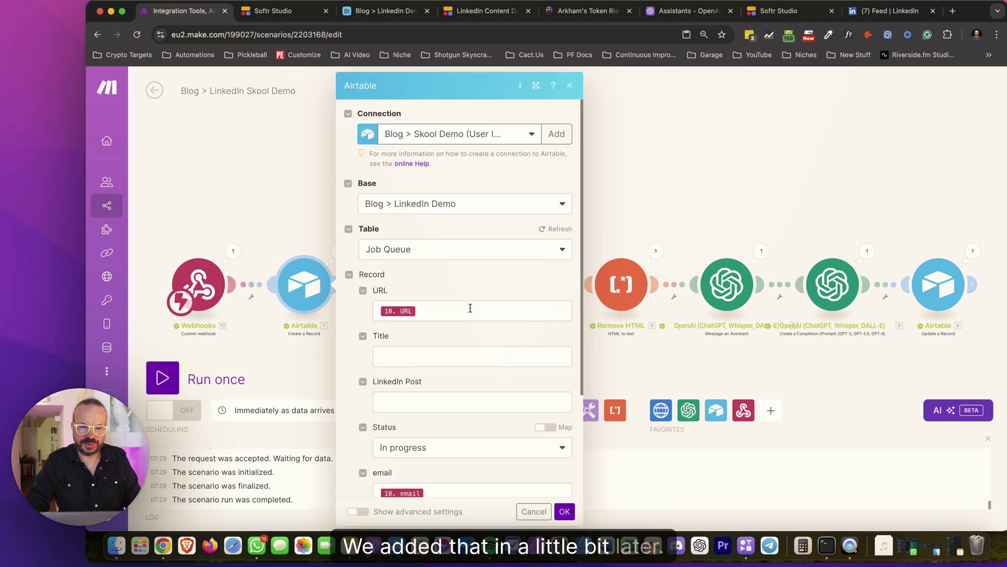
# Set the record Title to 'Working on' followed by the 10. URL pill and save
pyautogui.scroll(-3, 471, 309)
pyautogui.click(416, 220)
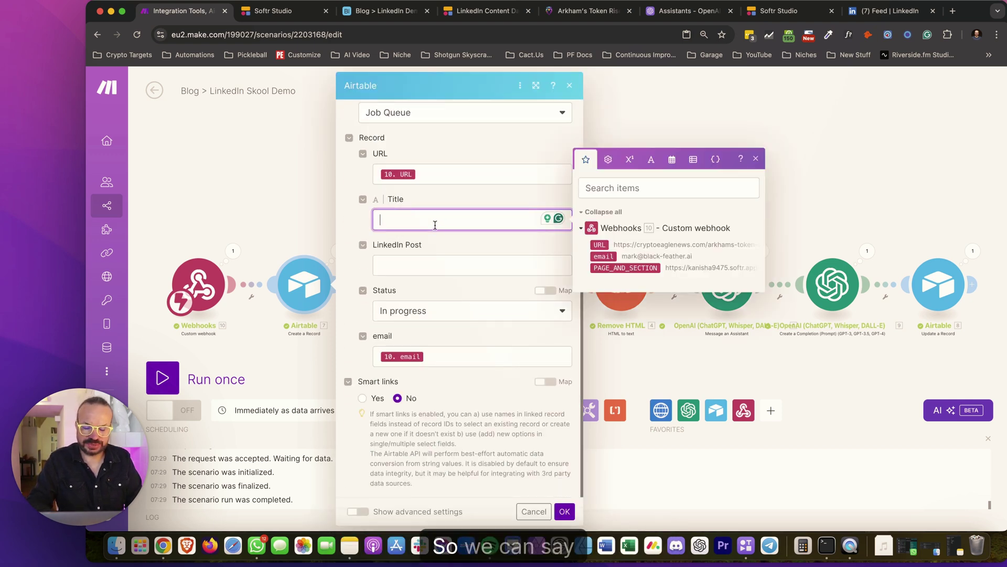
pyautogui.write('orki')
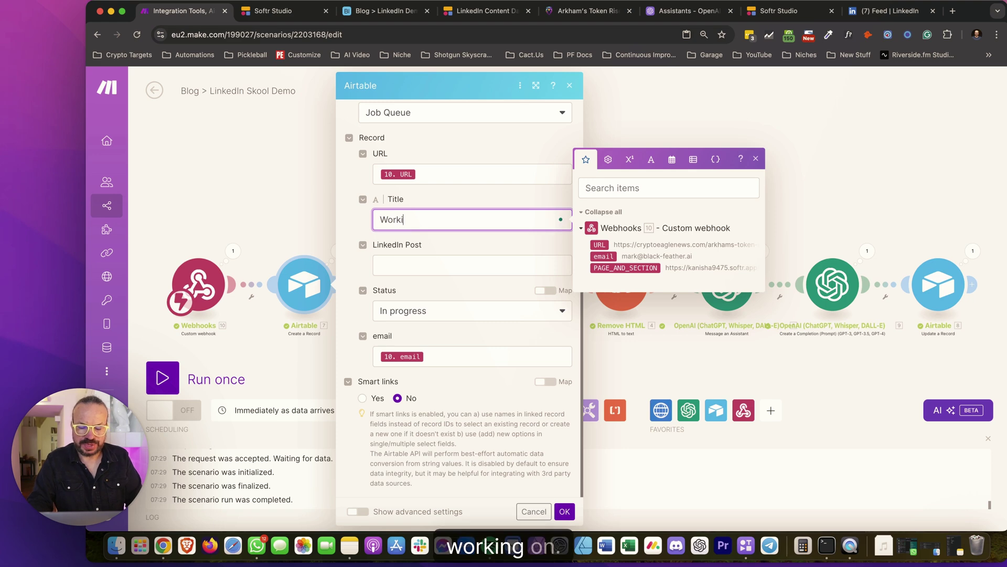
pyautogui.write('ng on')
pyautogui.moveTo(599, 244); pyautogui.dragTo(571, 238)
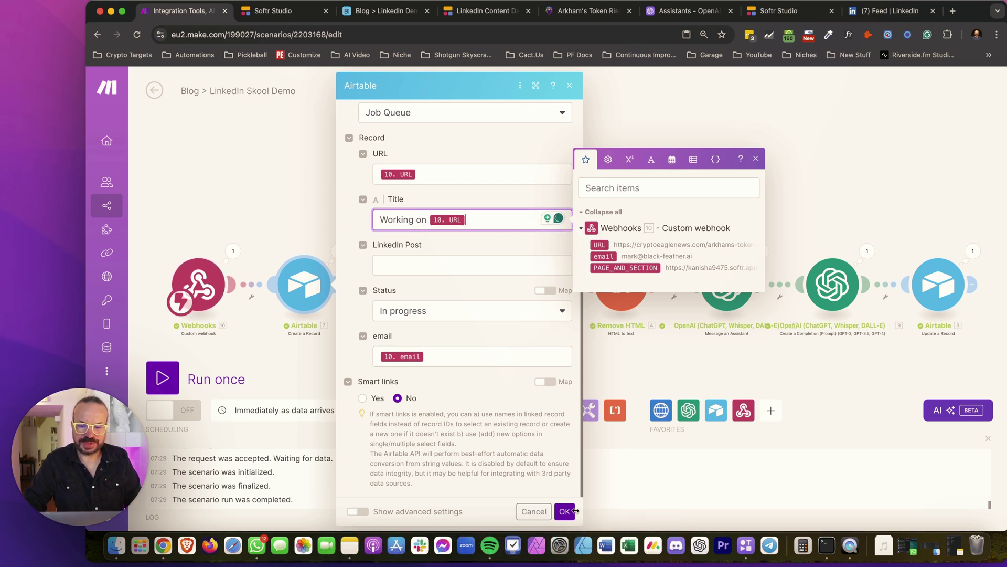
pyautogui.click(564, 511)
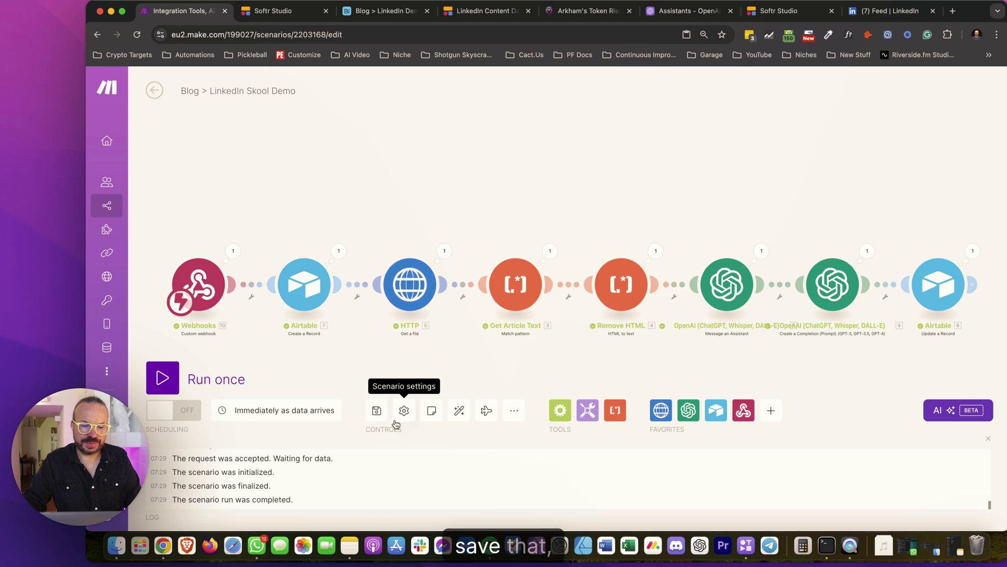
pyautogui.click(386, 416)
# Add a list filter condition: email Is Logged in user > Email on the dashboard page
pyautogui.click(294, 10)
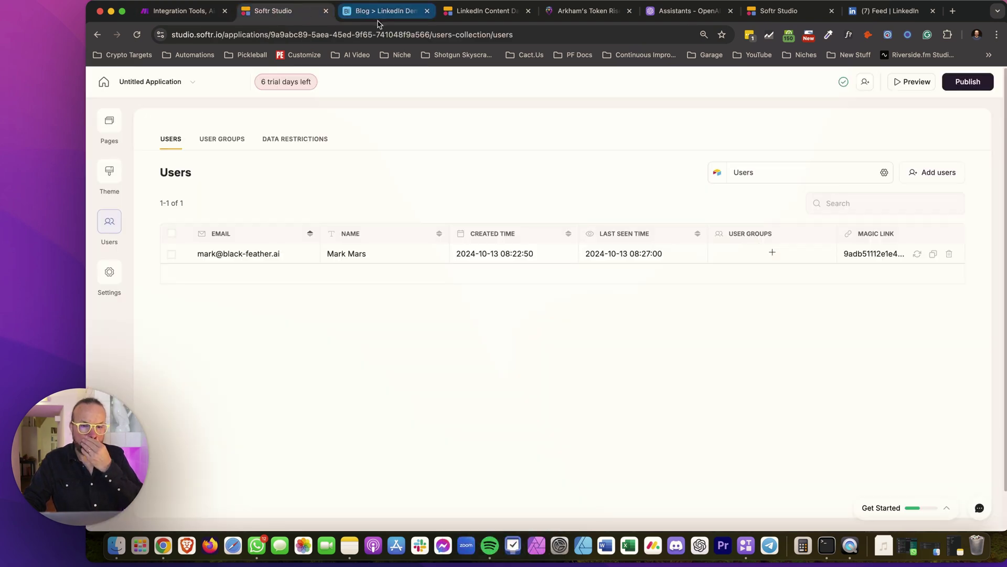
pyautogui.click(485, 11)
pyautogui.click(386, 12)
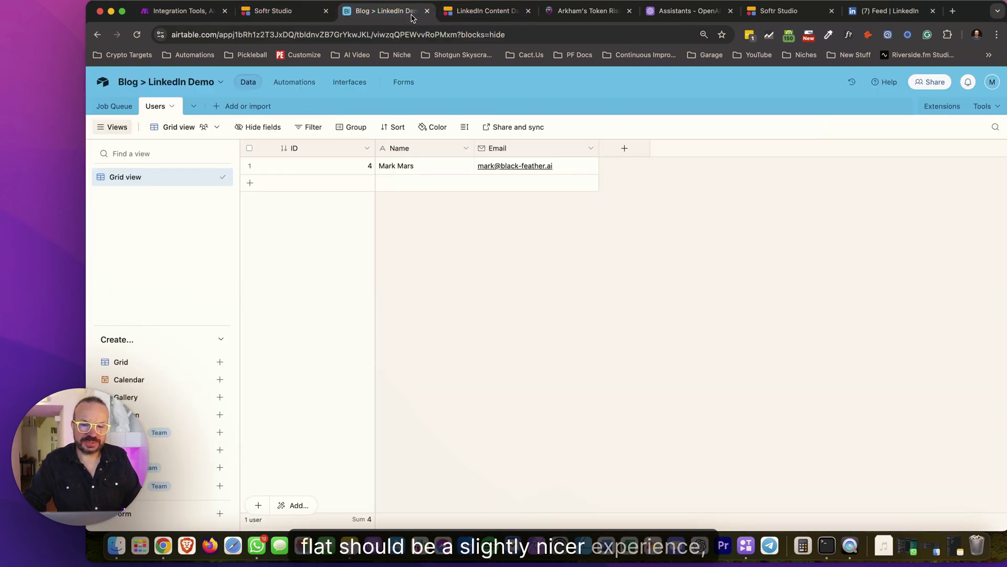
pyautogui.click(489, 13)
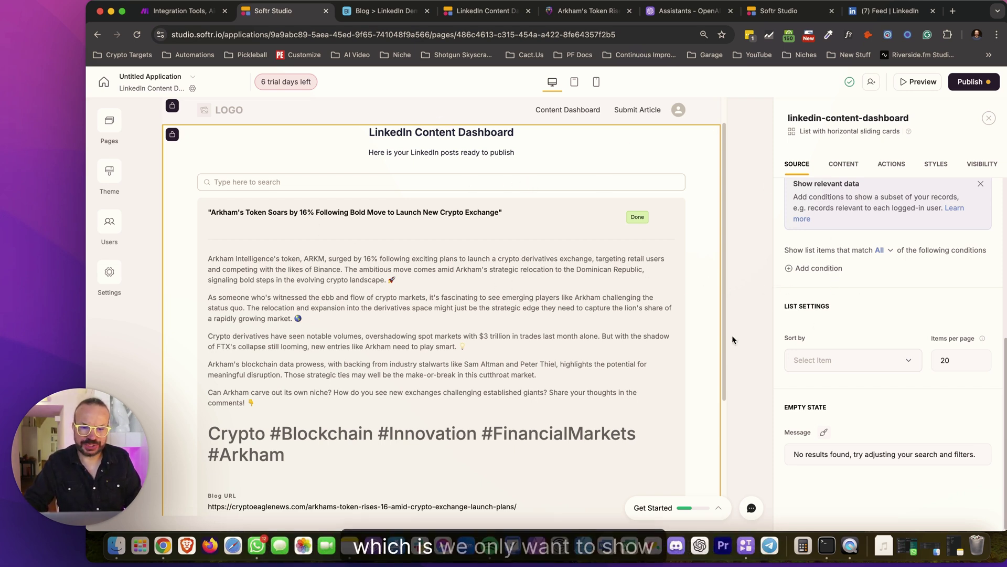
pyautogui.scroll(2, 549, 344)
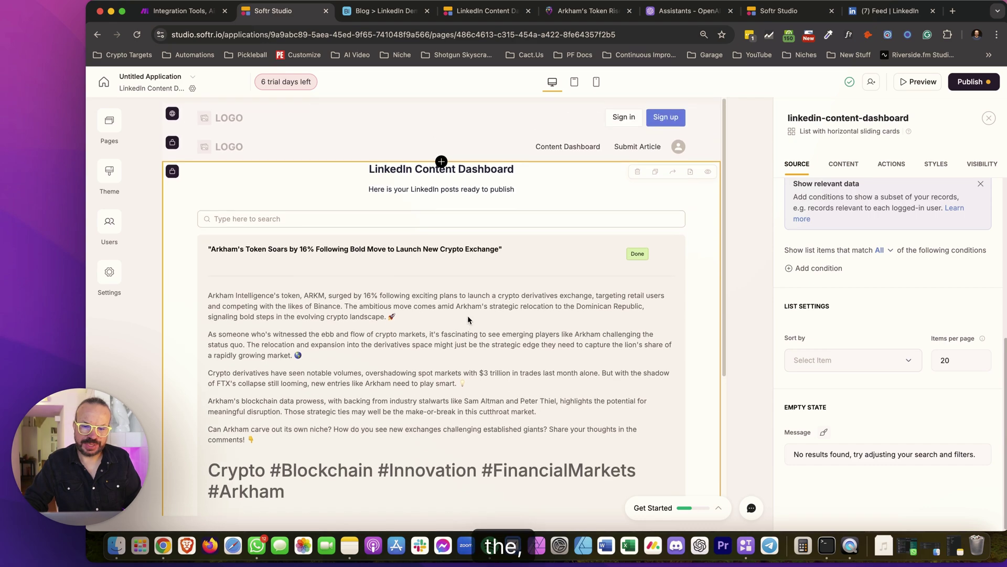
pyautogui.scroll(-6, 549, 343)
pyautogui.scroll(6, 550, 344)
pyautogui.scroll(-1, 550, 344)
pyautogui.click(816, 268)
pyautogui.click(835, 296)
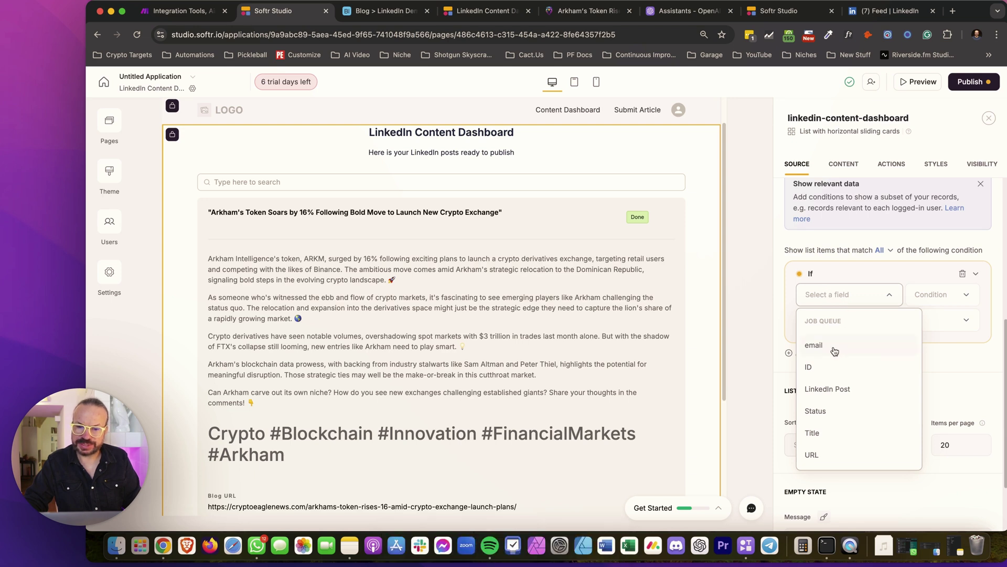
pyautogui.click(815, 345)
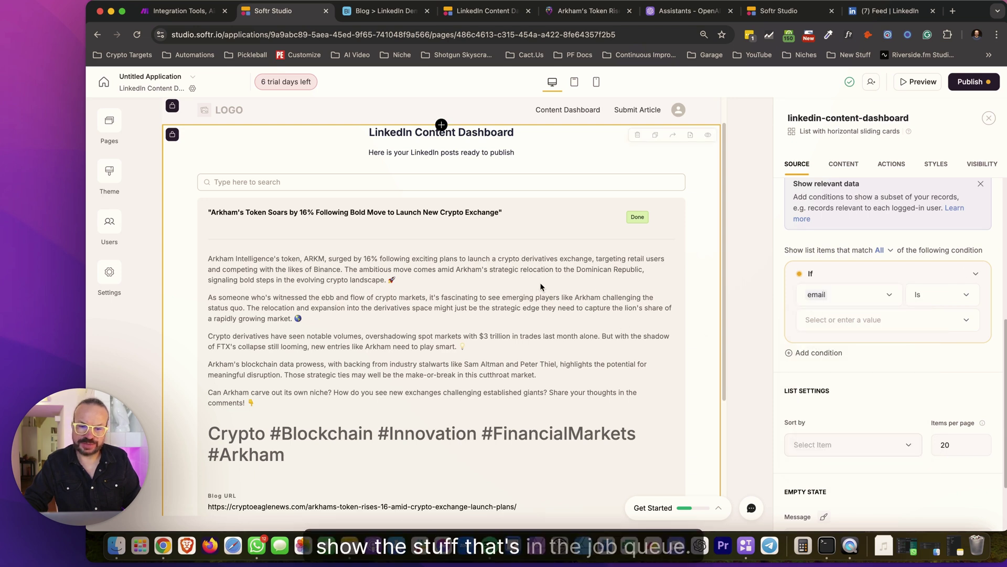
pyautogui.click(859, 323)
pyautogui.click(845, 347)
pyautogui.click(863, 370)
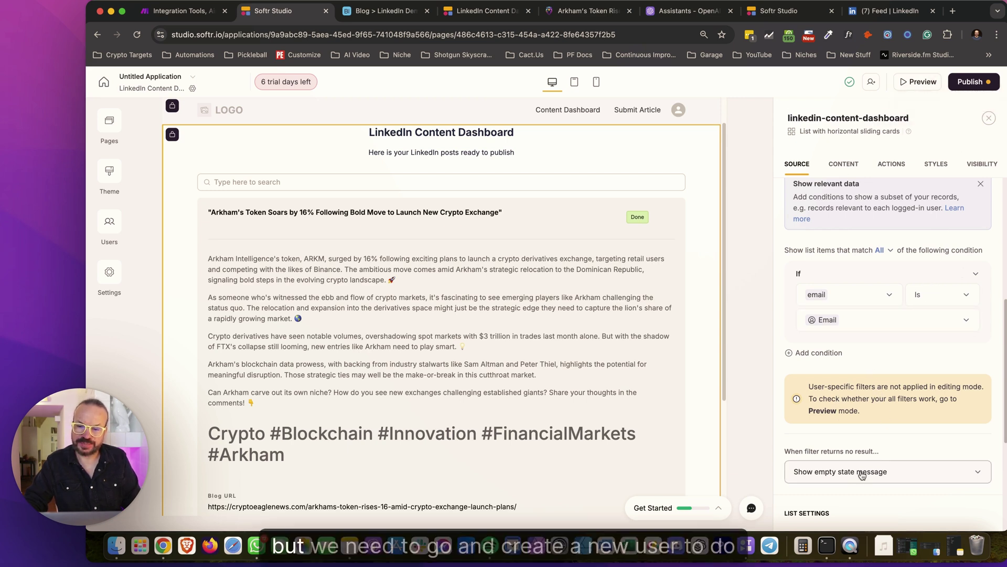
# Publish the app updates and view the live dashboard
pyautogui.click(975, 84)
pyautogui.click(939, 240)
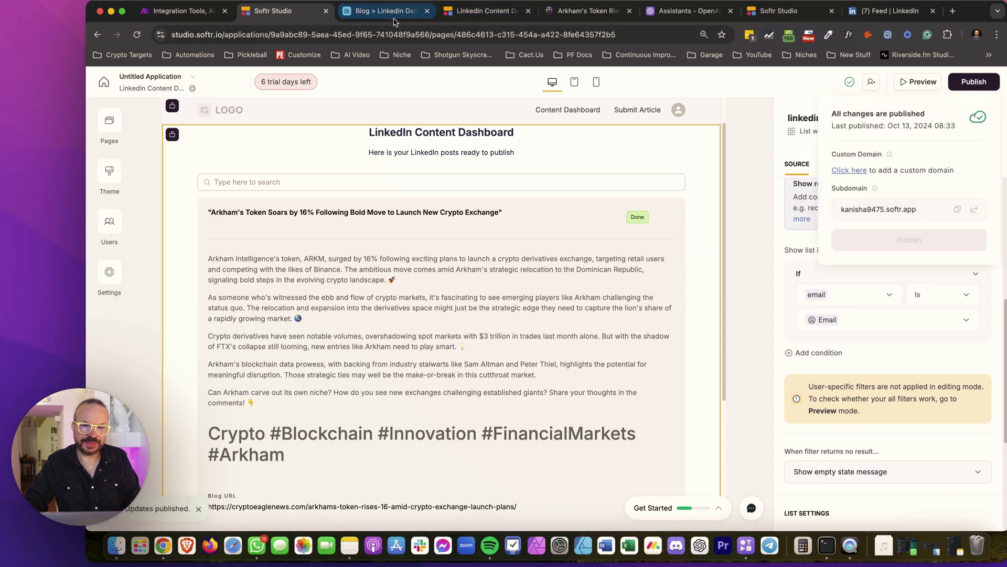
pyautogui.click(453, 12)
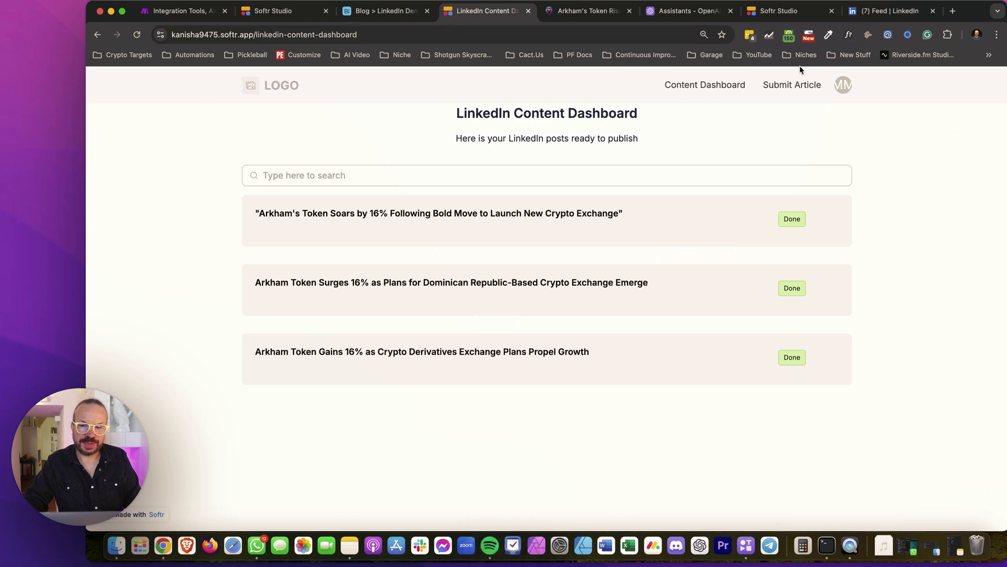
# Sign out of the app and go to the Sign Up form
pyautogui.click(844, 87)
pyautogui.click(810, 140)
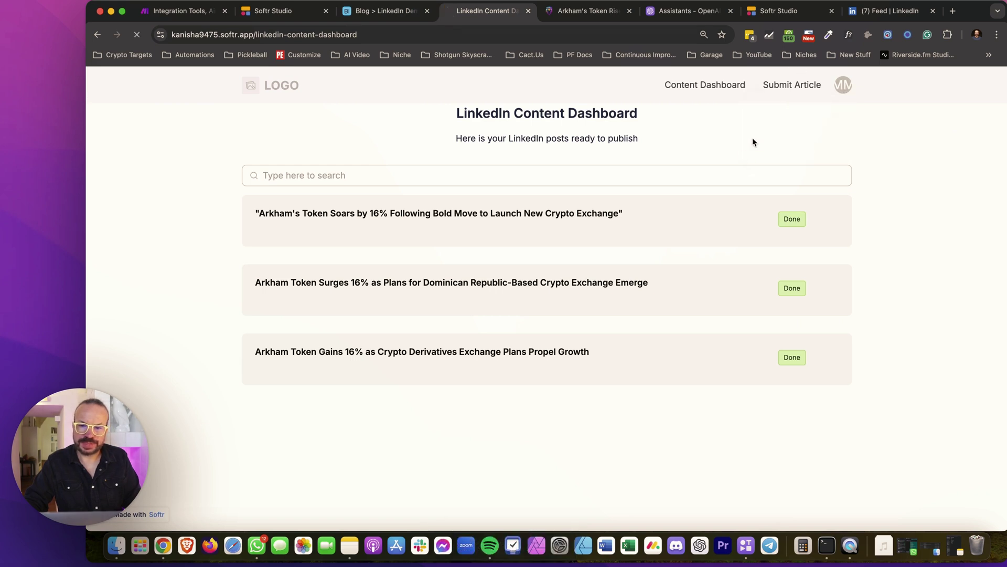
pyautogui.click(786, 91)
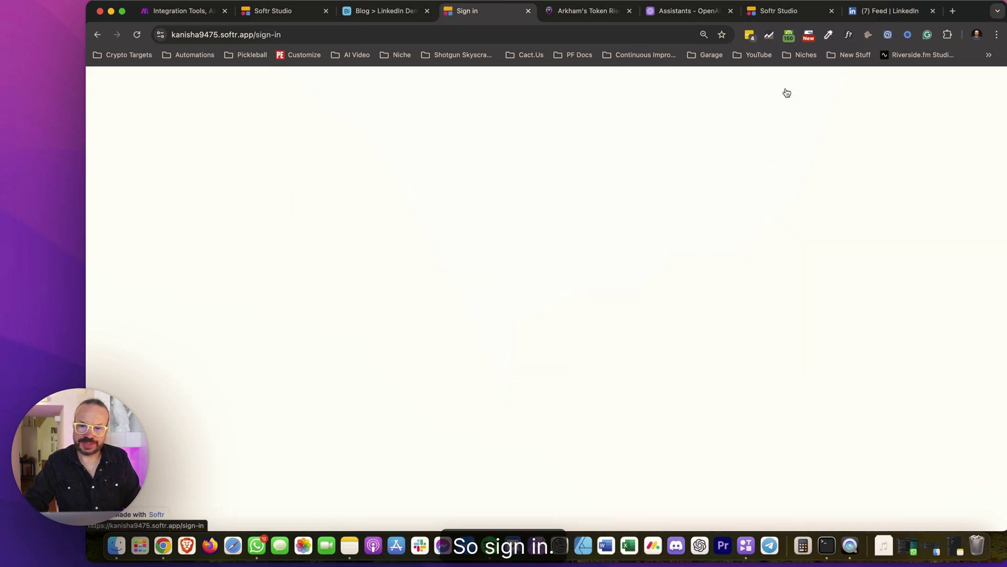
pyautogui.click(827, 85)
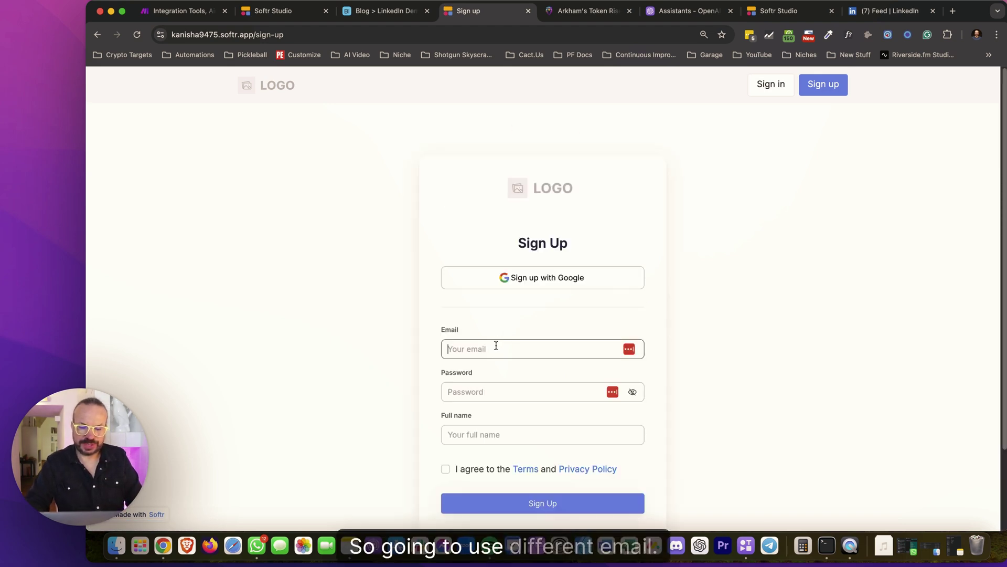
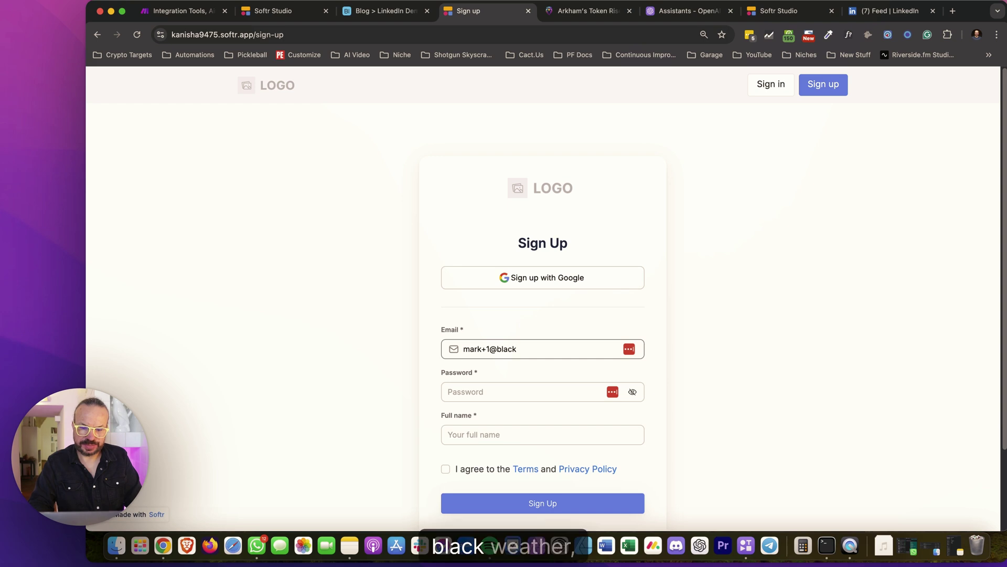
# Sign up a second test account with its email and password, agreeing to the Terms
pyautogui.press('Tab')
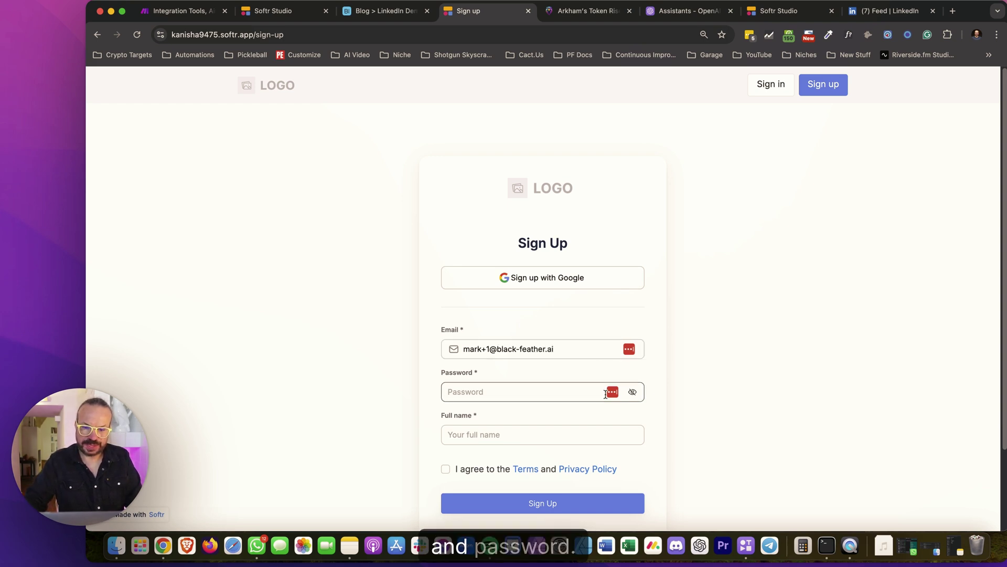
pyautogui.write('a')
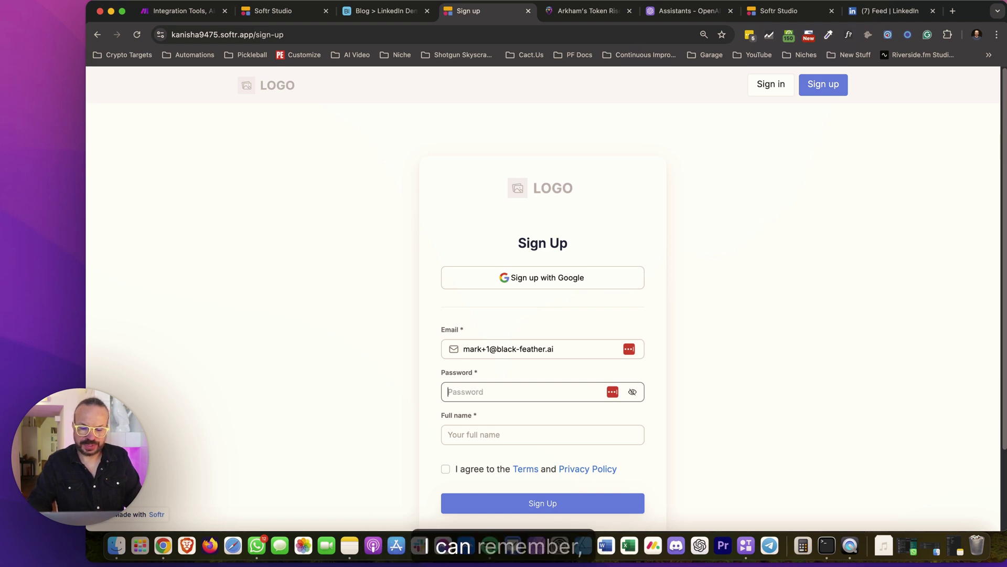
pyautogui.write('••')
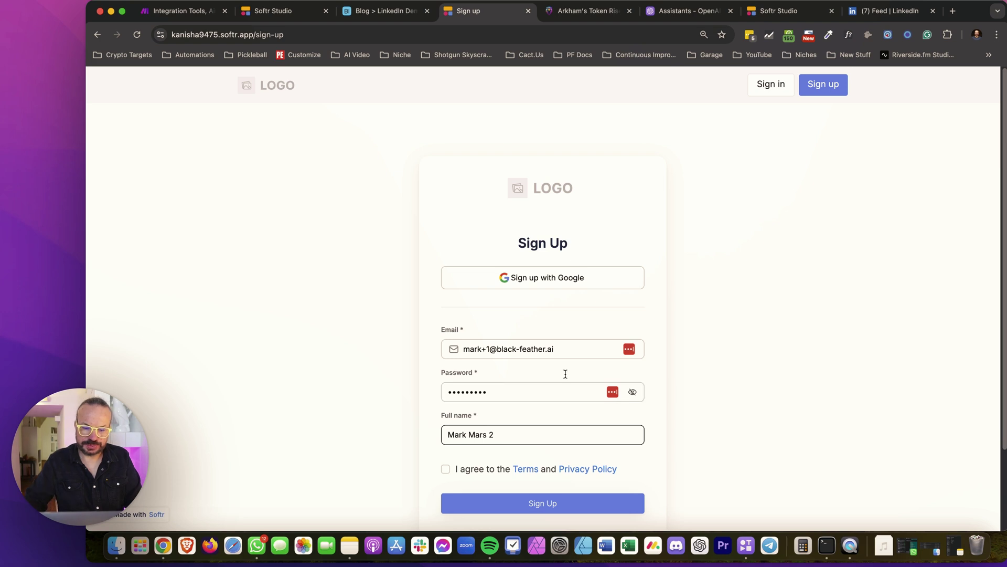
pyautogui.click(445, 469)
pyautogui.click(526, 503)
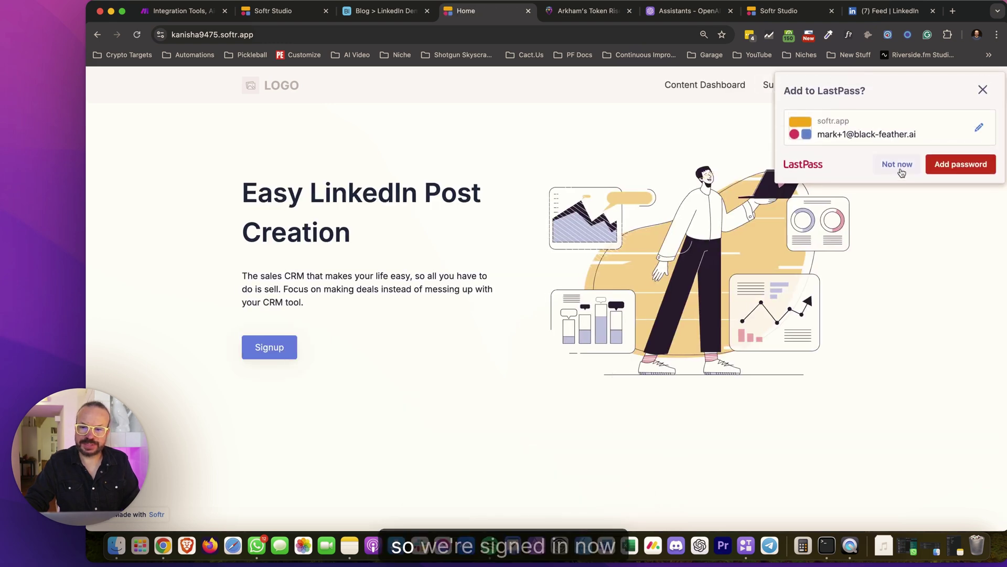
# Dismiss the password prompt and confirm the new user's Content Dashboard shows no results
pyautogui.click(898, 165)
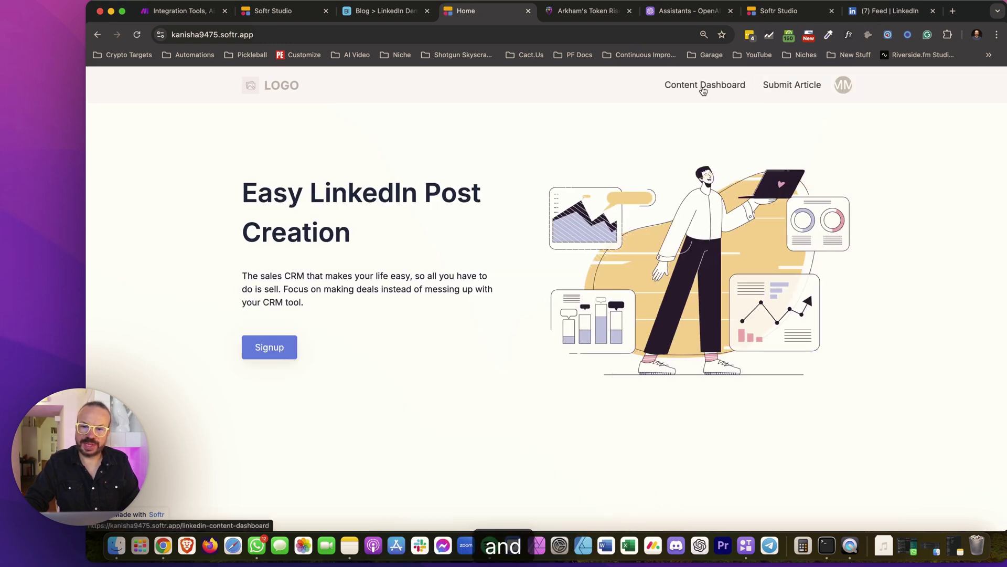
pyautogui.click(782, 87)
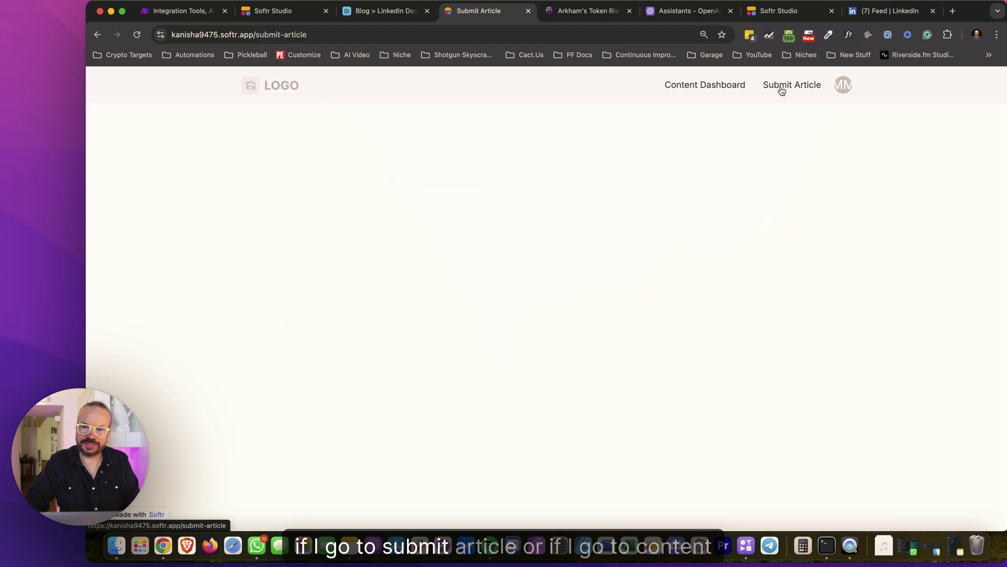
pyautogui.click(732, 89)
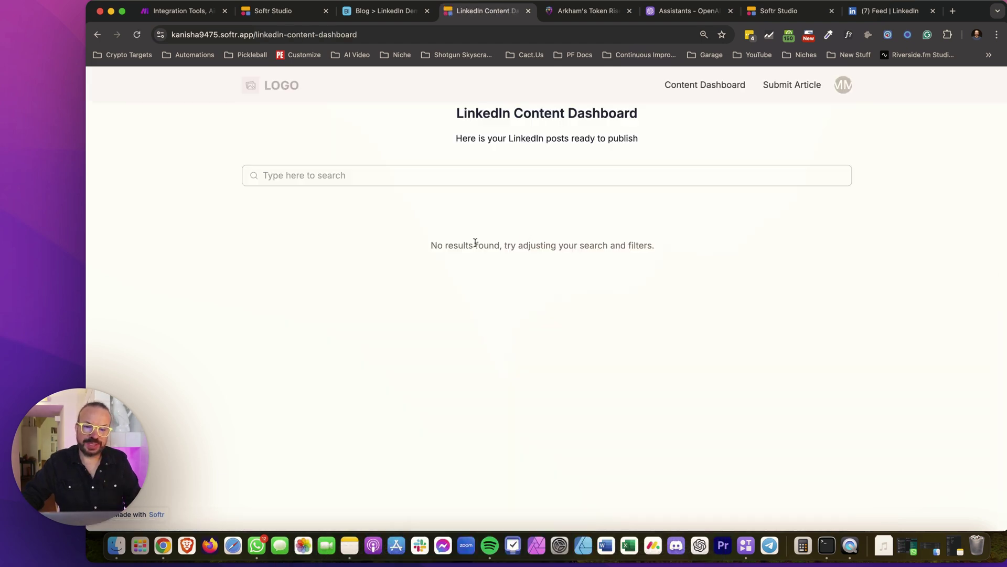
pyautogui.moveTo(684, 238); pyautogui.dragTo(353, 248)
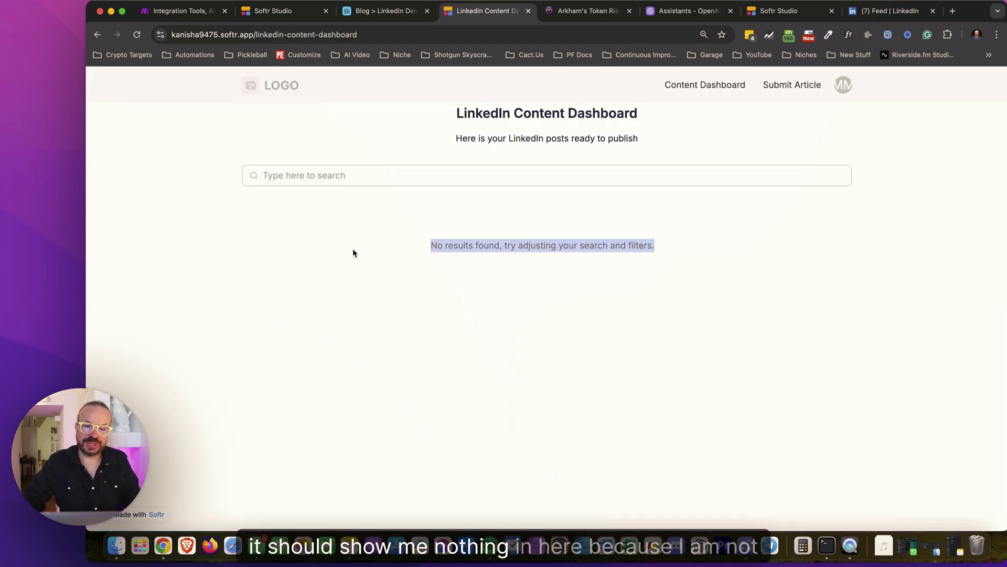
pyautogui.click(355, 247)
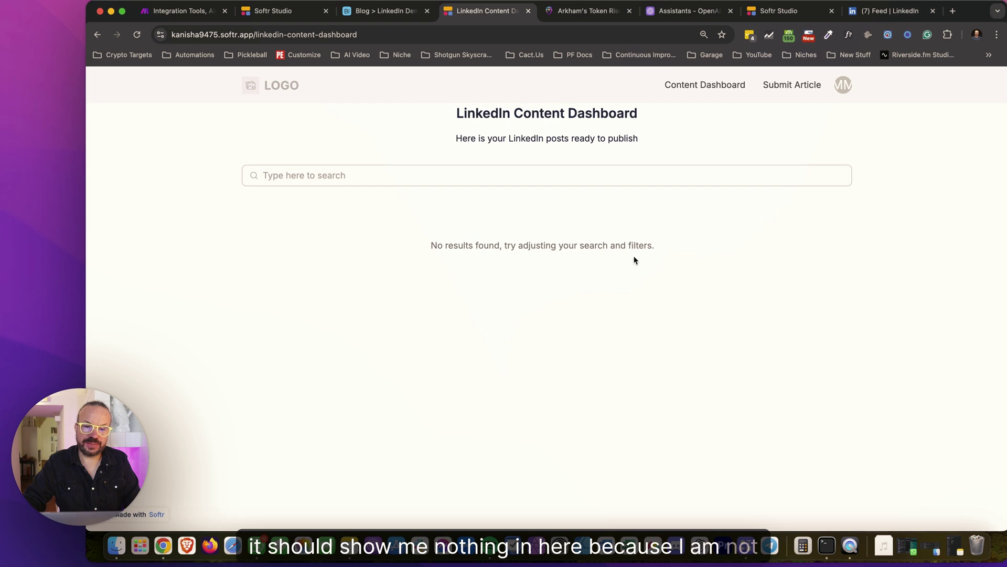
# Paste the Arkham article URL into the Submit Article form, then reload the dashboard
pyautogui.click(770, 88)
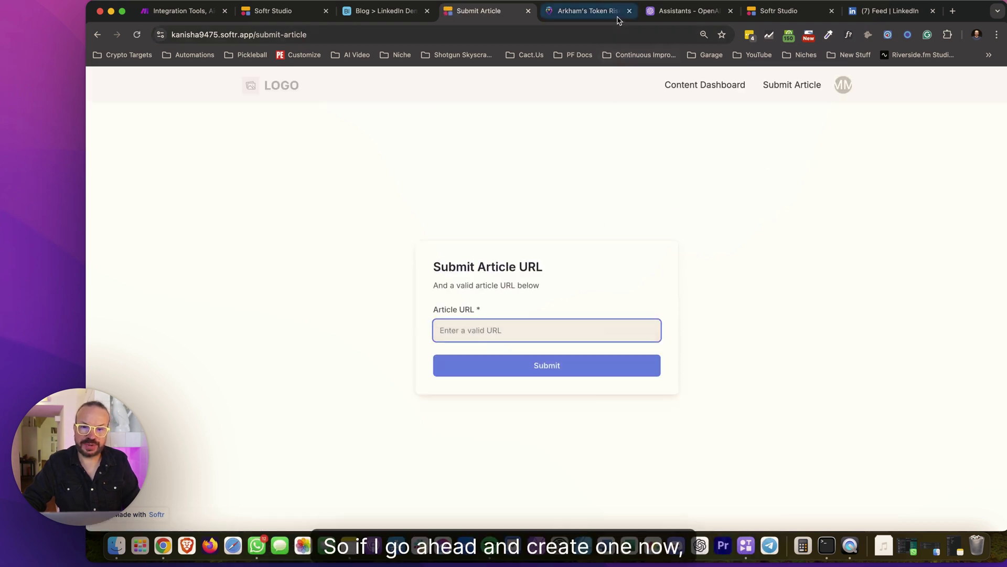
pyautogui.click(582, 11)
pyautogui.click(548, 35)
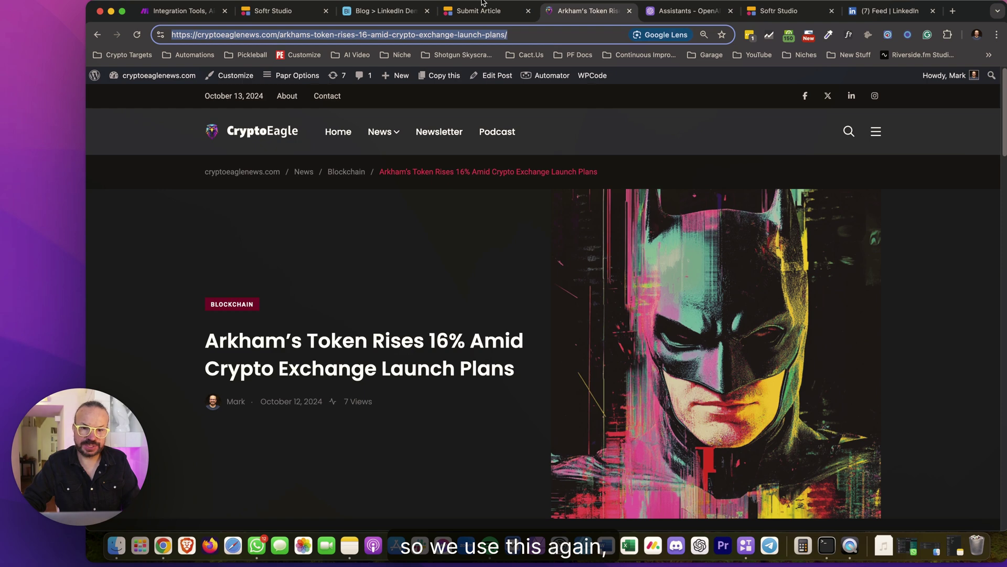
pyautogui.click(483, 10)
pyautogui.press('super+v')
pyautogui.click(539, 370)
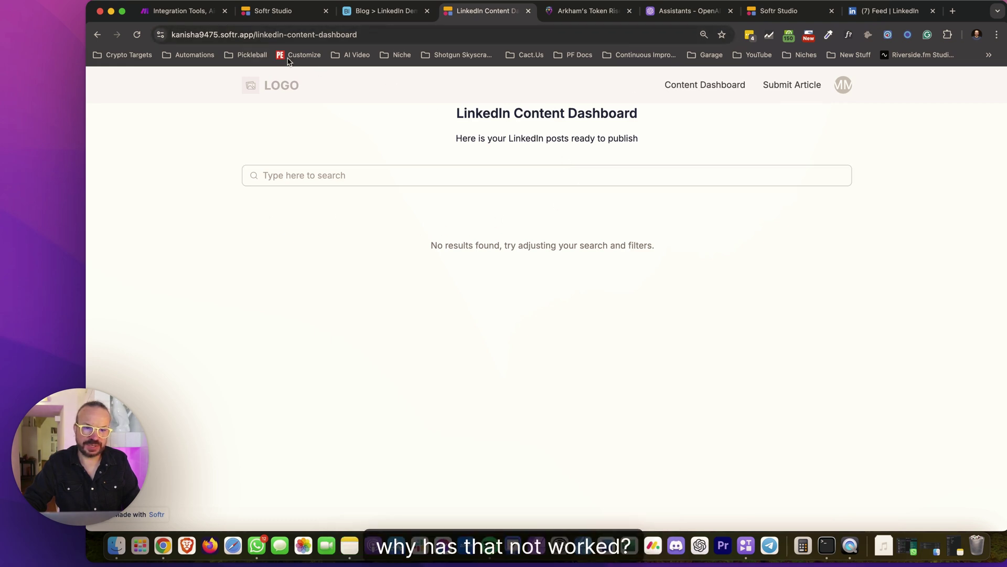
pyautogui.click(684, 86)
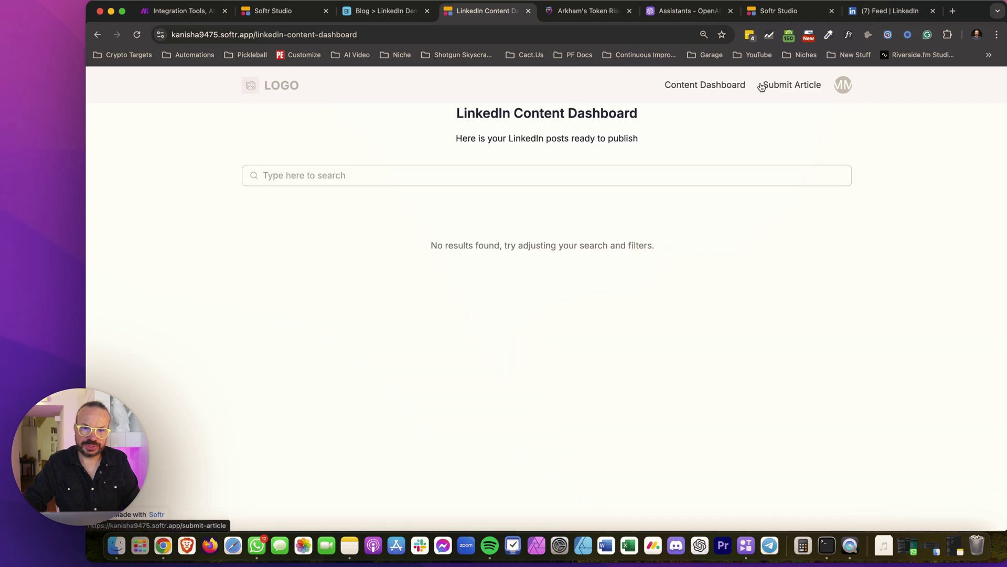
# Turn on the Make scenario's scheduling and reopen the Submit Article URL field
pyautogui.click(199, 11)
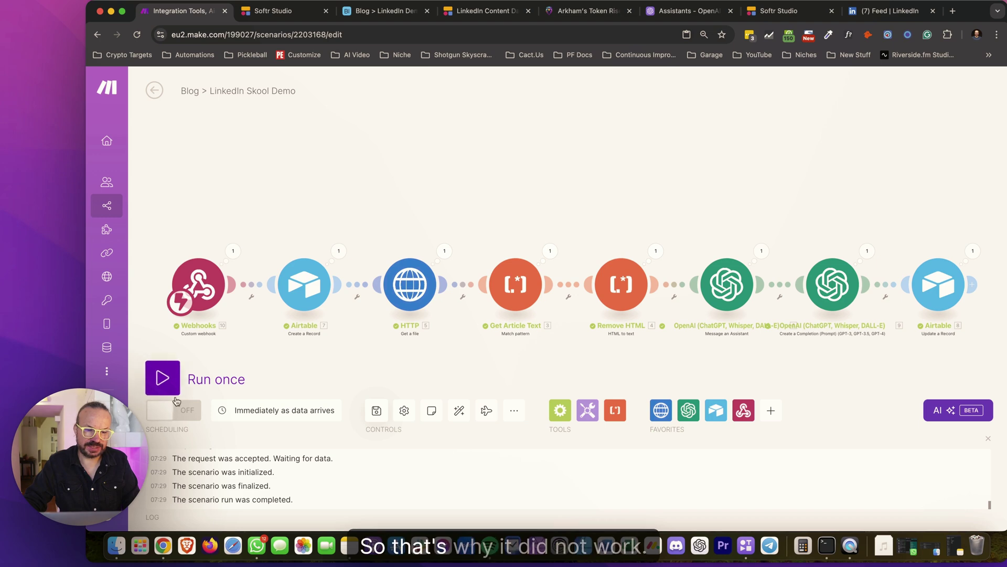
pyautogui.click(187, 419)
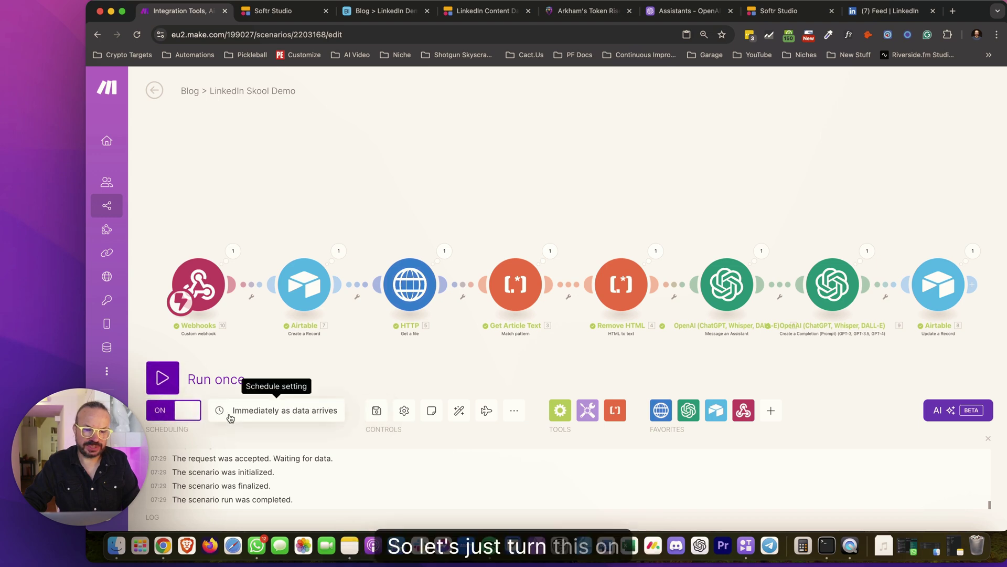
pyautogui.click(397, 19)
pyautogui.click(588, 11)
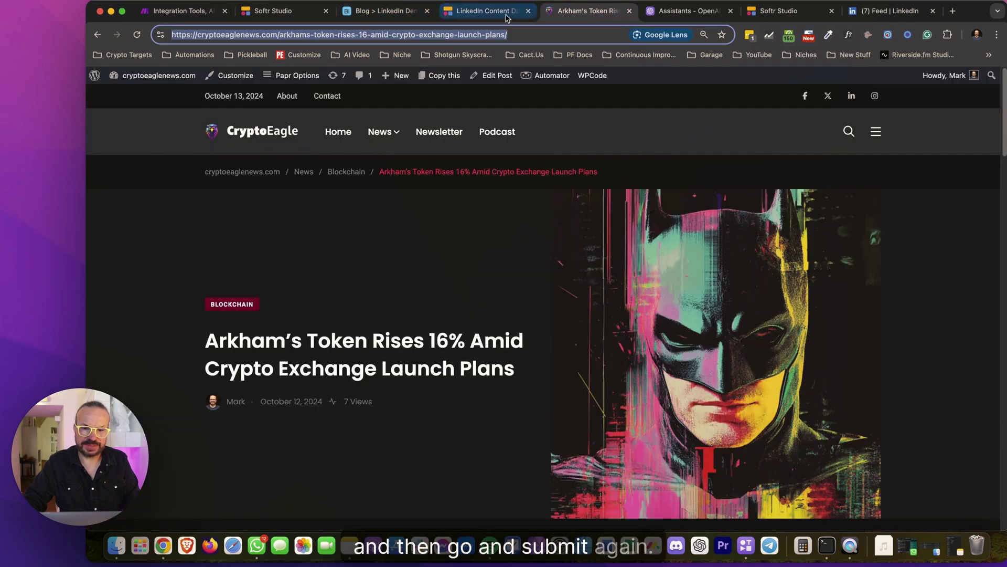
pyautogui.click(488, 11)
pyautogui.click(787, 90)
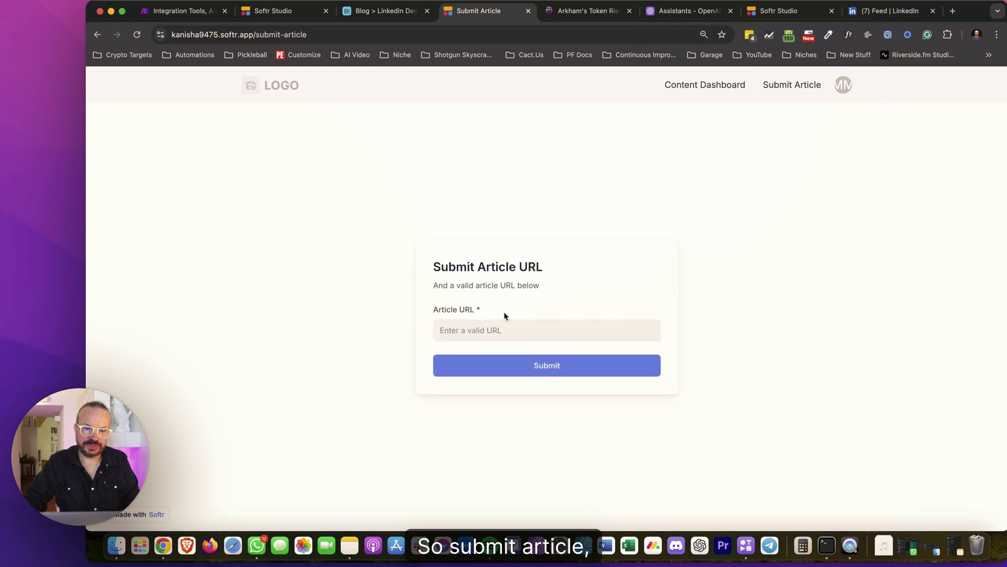
pyautogui.click(499, 328)
# Submit the pasted Arkham article URL and reload the Content Dashboard
pyautogui.press('super+v')
pyautogui.click(580, 374)
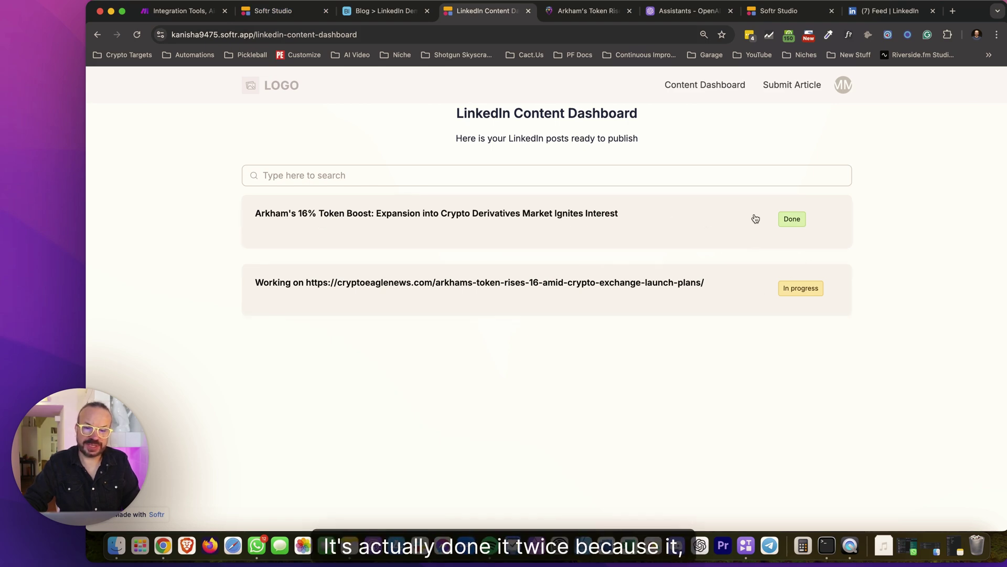
pyautogui.click(272, 11)
pyautogui.click(478, 15)
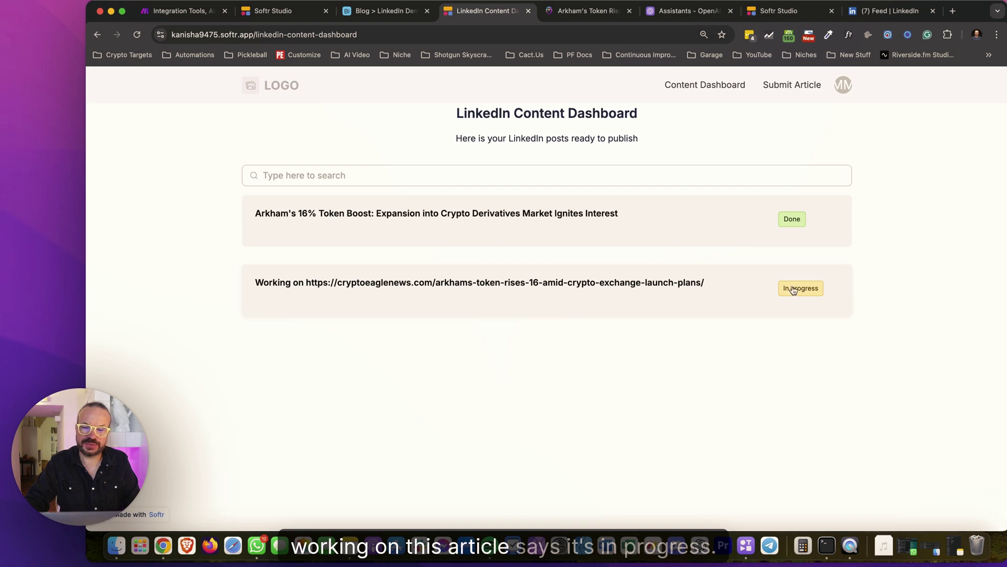
pyautogui.press('super+r')
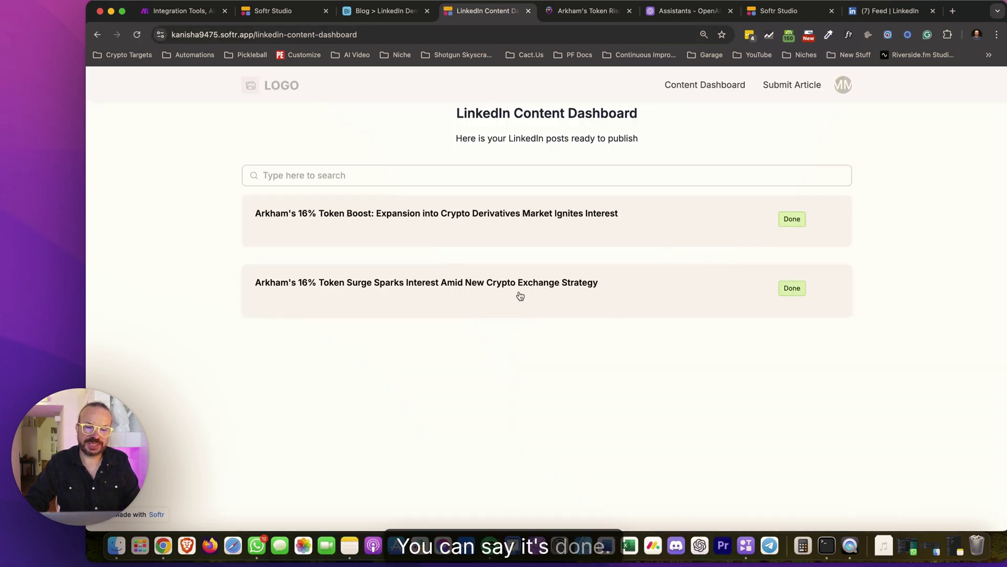
# Expand both post cards to read the generated LinkedIn text and hashtags
pyautogui.click(520, 295)
pyautogui.scroll(-3, 546, 262)
pyautogui.scroll(3, 558, 235)
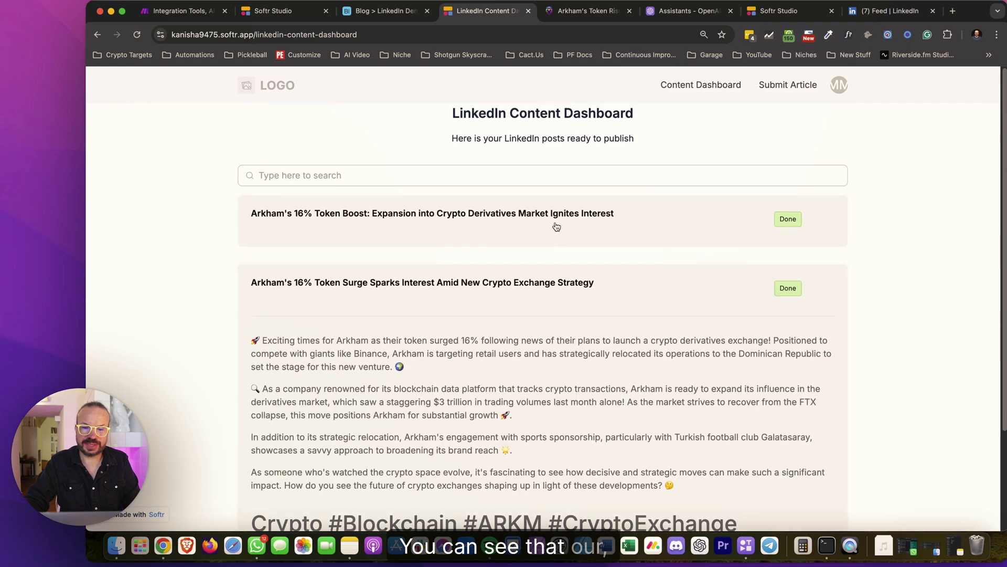
pyautogui.click(557, 235)
pyautogui.scroll(-10, 555, 428)
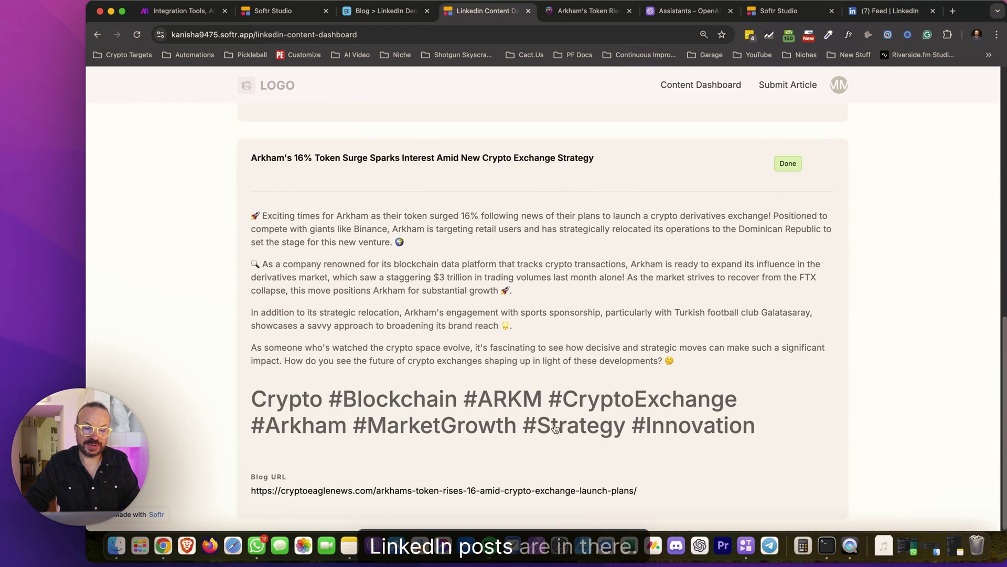
pyautogui.scroll(10, 555, 428)
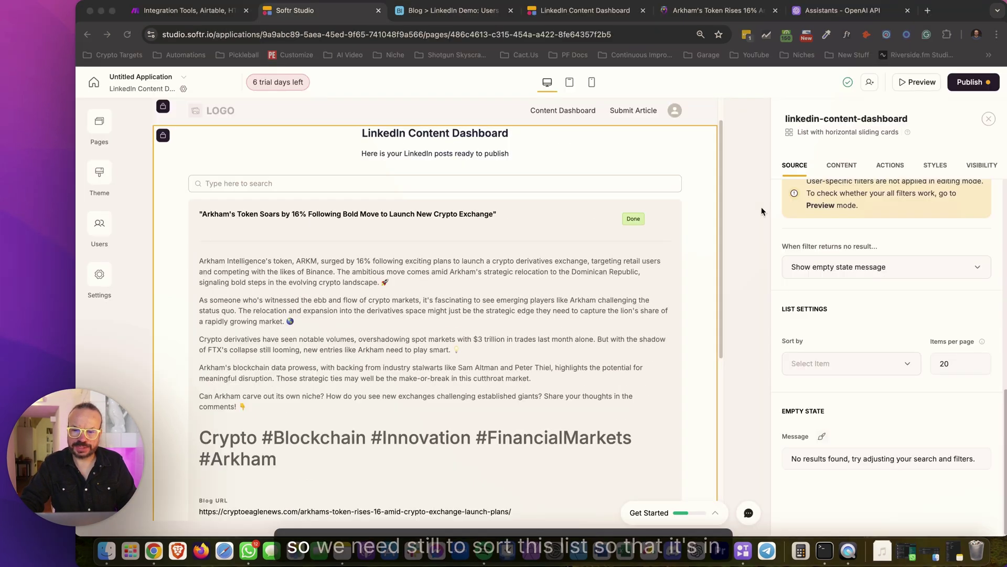
# Open the dashboard list's Sort by dropdown and look through its options
pyautogui.scroll(1, 546, 260)
pyautogui.click(545, 259)
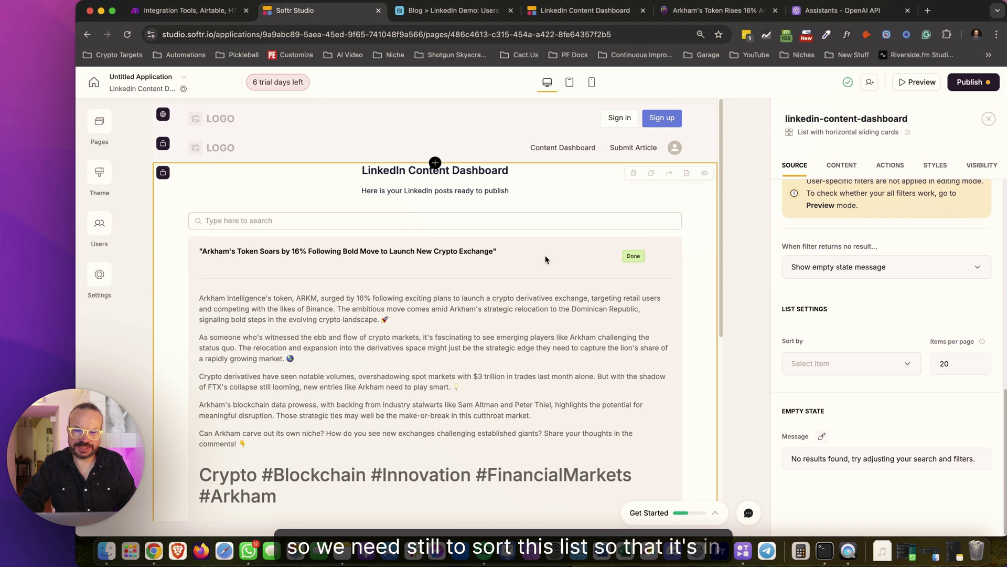
pyautogui.click(859, 364)
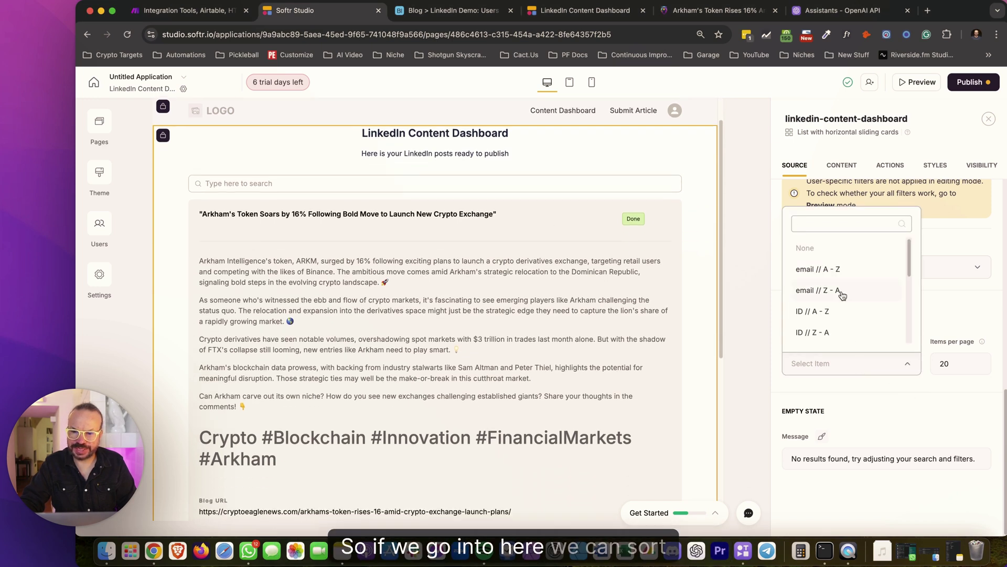
pyautogui.moveTo(911, 255)
pyautogui.mouseDown()
pyautogui.moveTo(914, 334)
pyautogui.moveTo(913, 244)
pyautogui.moveTo(916, 334)
pyautogui.moveTo(910, 250)
pyautogui.mouseUp()
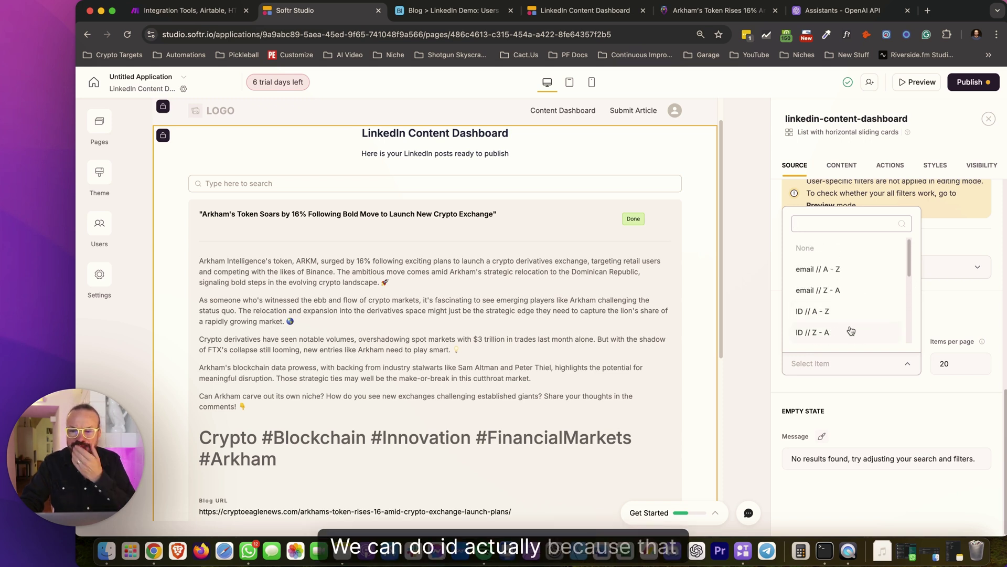
pyautogui.click(183, 10)
pyautogui.click(320, 17)
# Check the auto-numbered IDs in Airtable's Users and Job Queue tables (jobs 4 to 8)
pyautogui.click(447, 11)
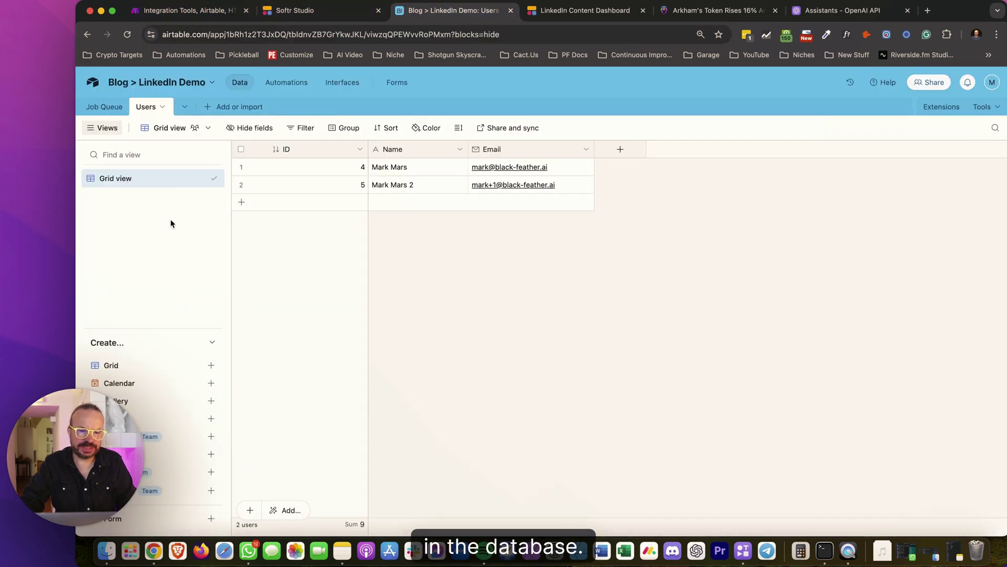
pyautogui.click(104, 106)
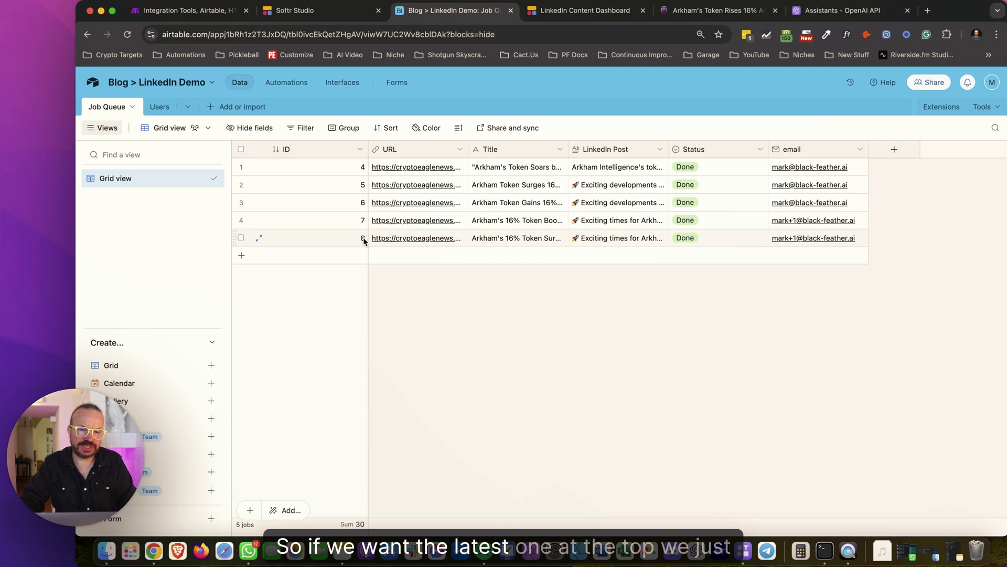
pyautogui.click(198, 12)
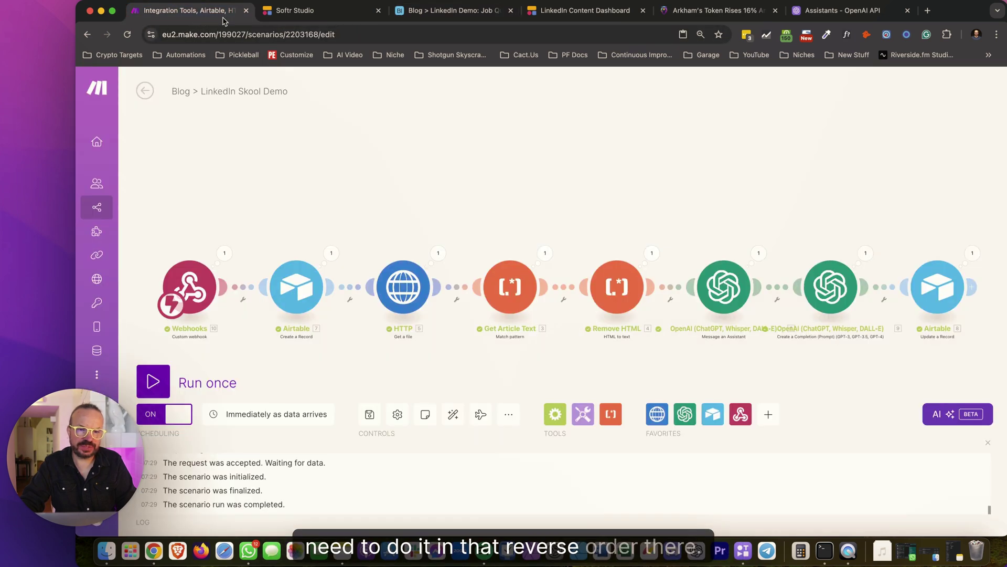
pyautogui.click(309, 13)
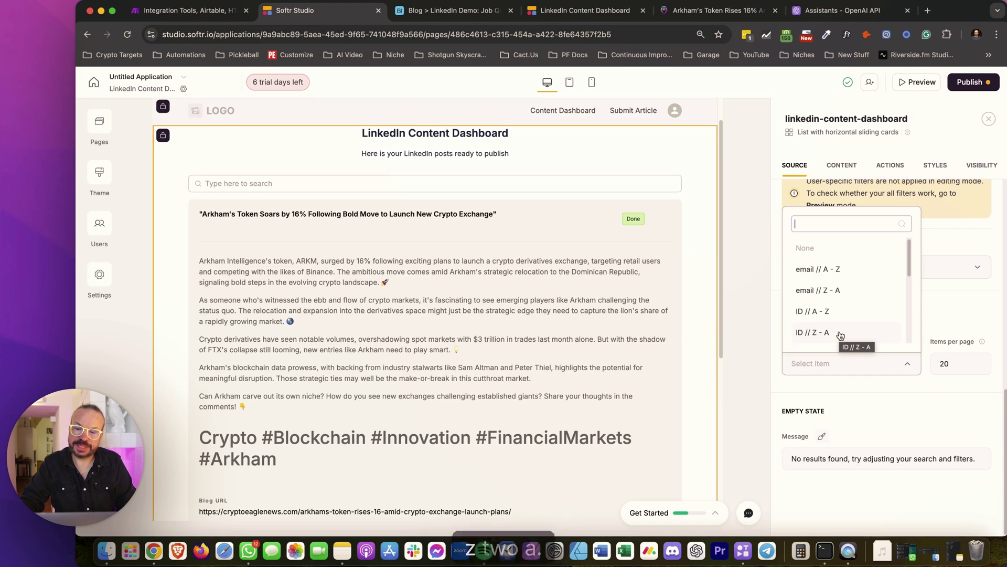
# Sort the dashboard posts by ID Z–A and publish the updates
pyautogui.click(839, 333)
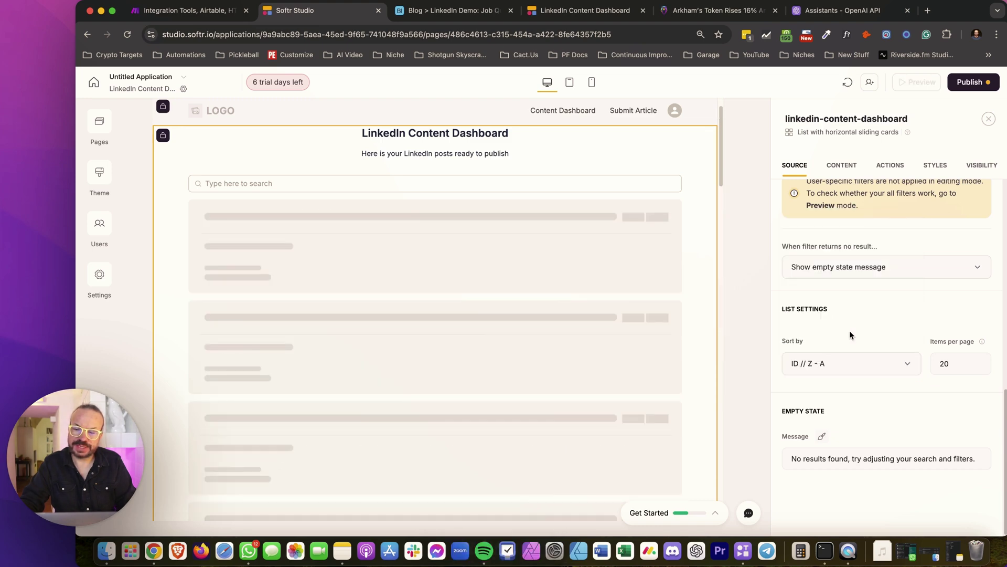
pyautogui.click(977, 82)
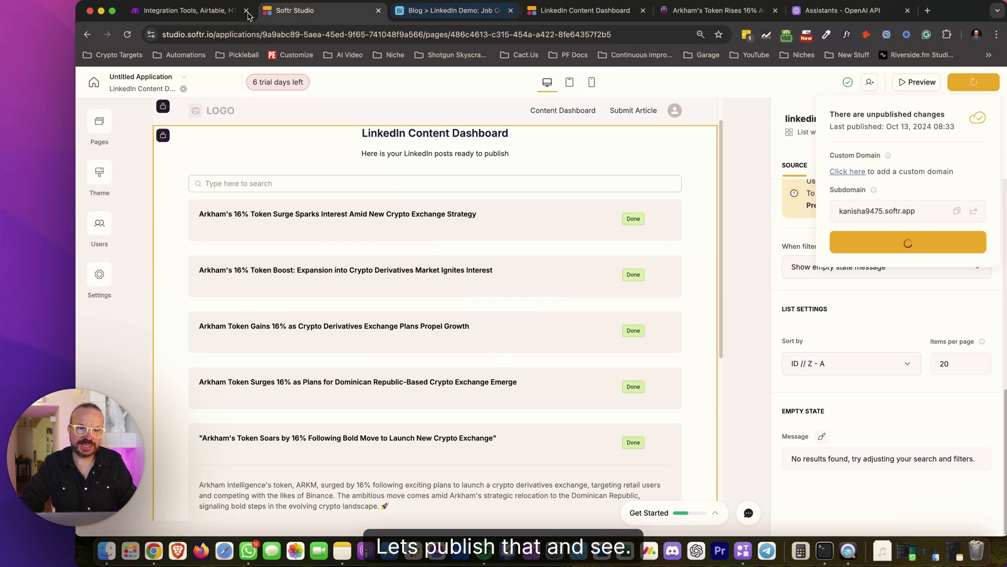
pyautogui.click(566, 14)
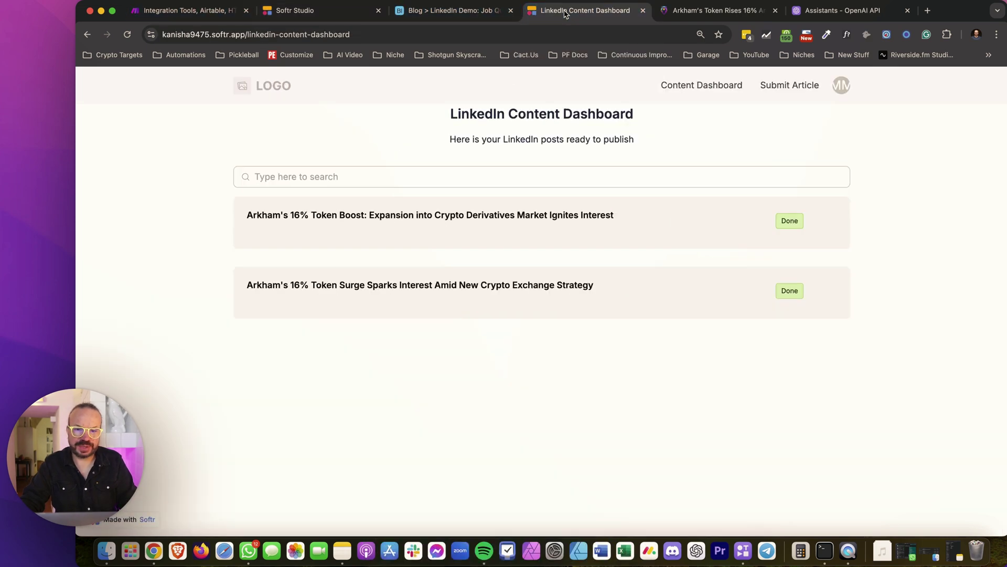
# Submit the CryptoEagle 'Exploring Ethereum's Future' article URL through the Submit Article form
pyautogui.click(795, 91)
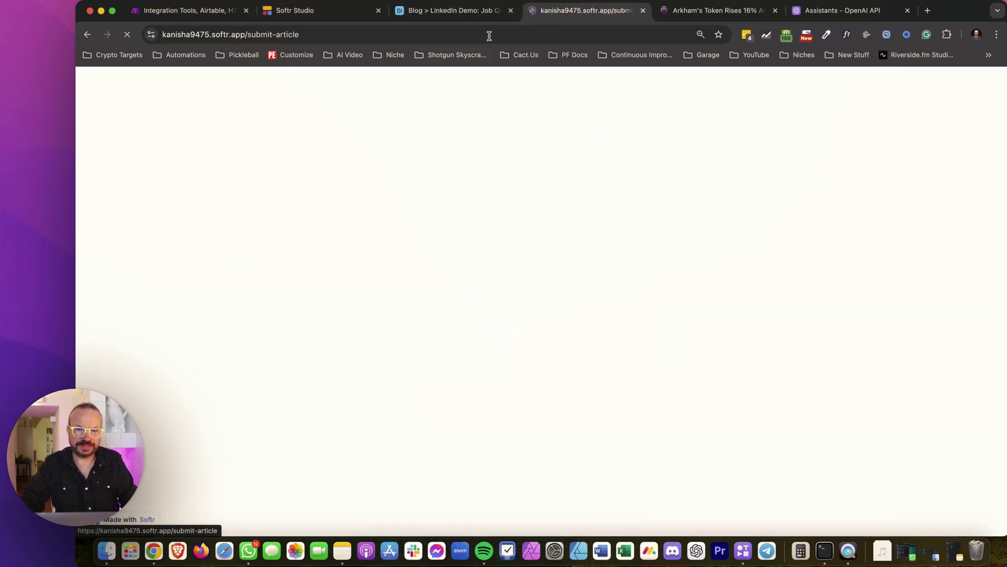
pyautogui.click(700, 11)
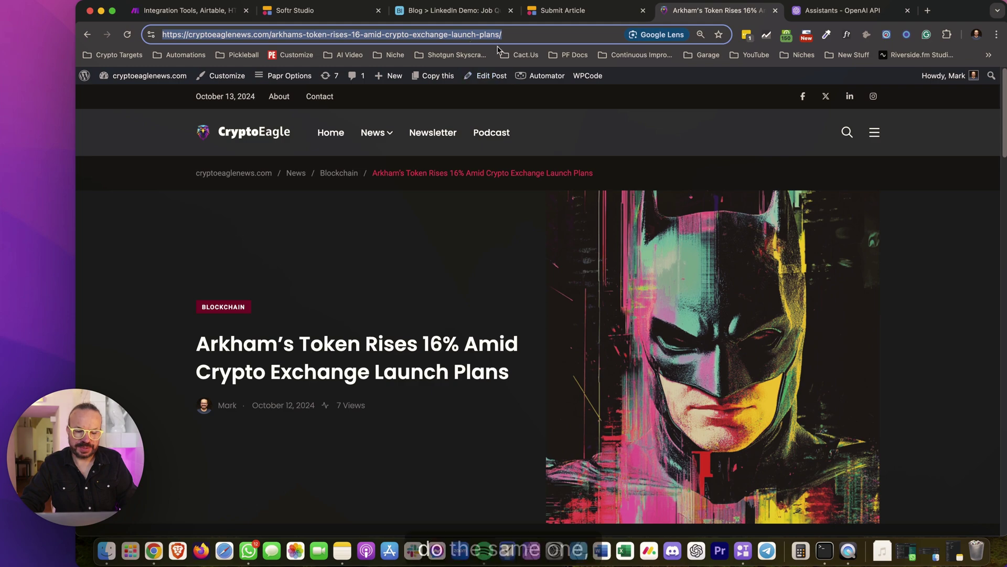
pyautogui.click(282, 131)
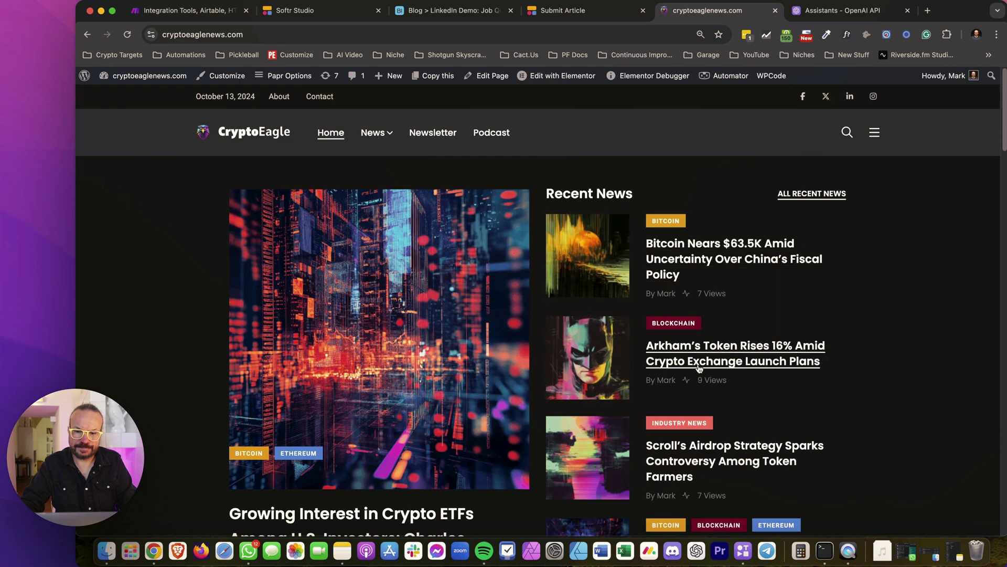
pyautogui.scroll(-4, 706, 422)
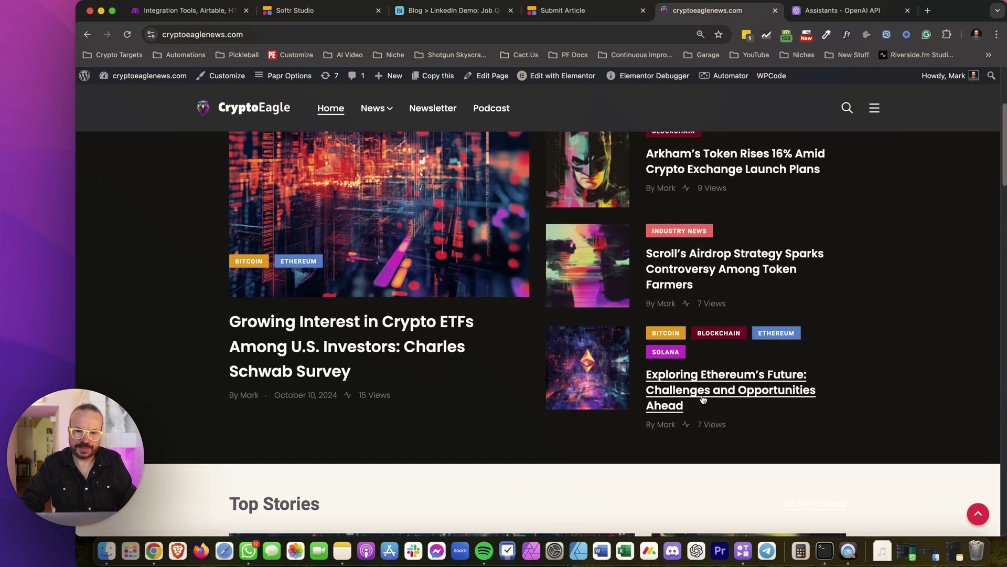
pyautogui.click(704, 402)
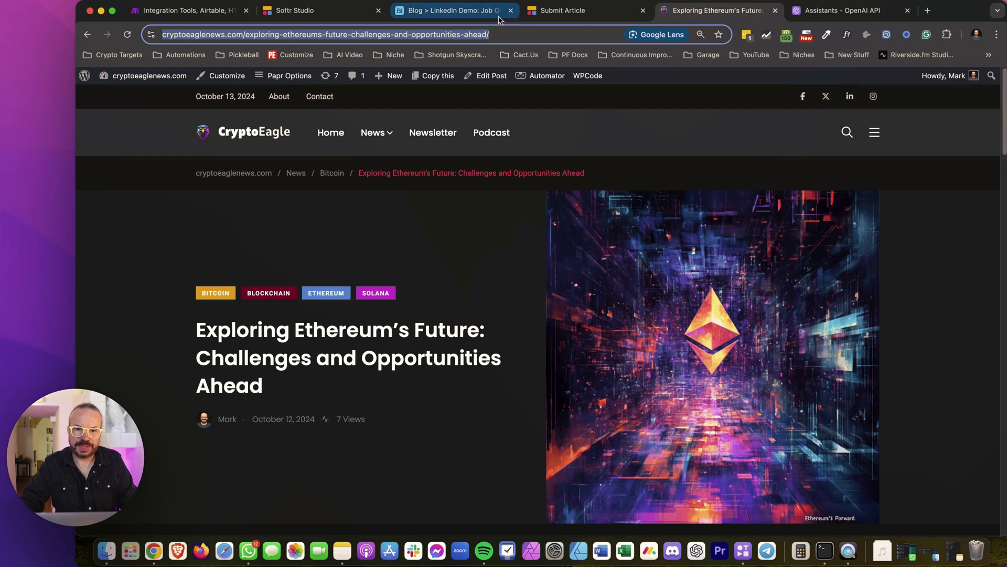
pyautogui.click(559, 11)
pyautogui.click(440, 333)
pyautogui.write('https://cryptoeaglenews.com/exploring-ethereums-future-challenges-and-opportunities-ahead/')
pyautogui.click(529, 366)
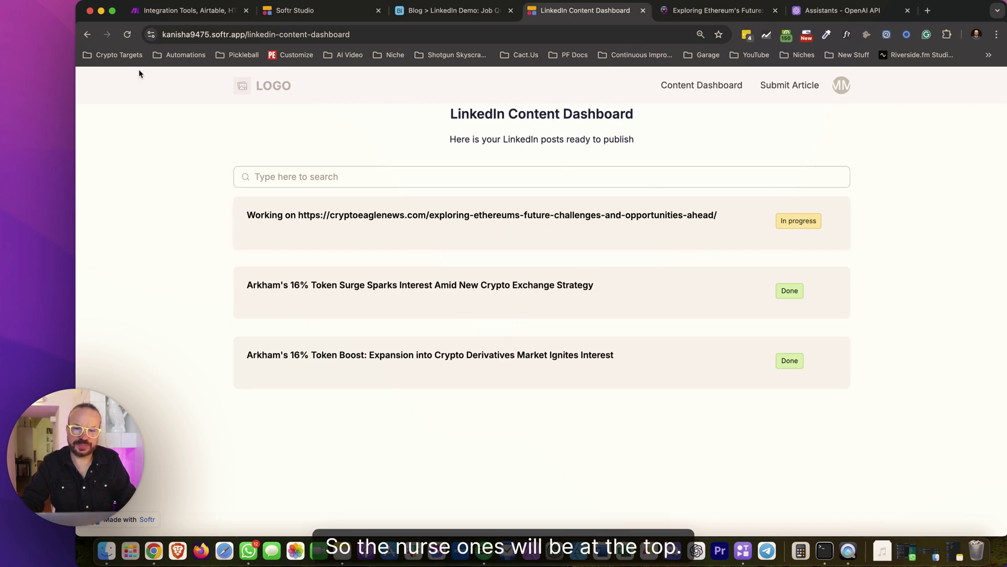
# Reload the dashboard and read the Done 'Ethereum's Journey Ahead' post, then collapse it
pyautogui.click(127, 34)
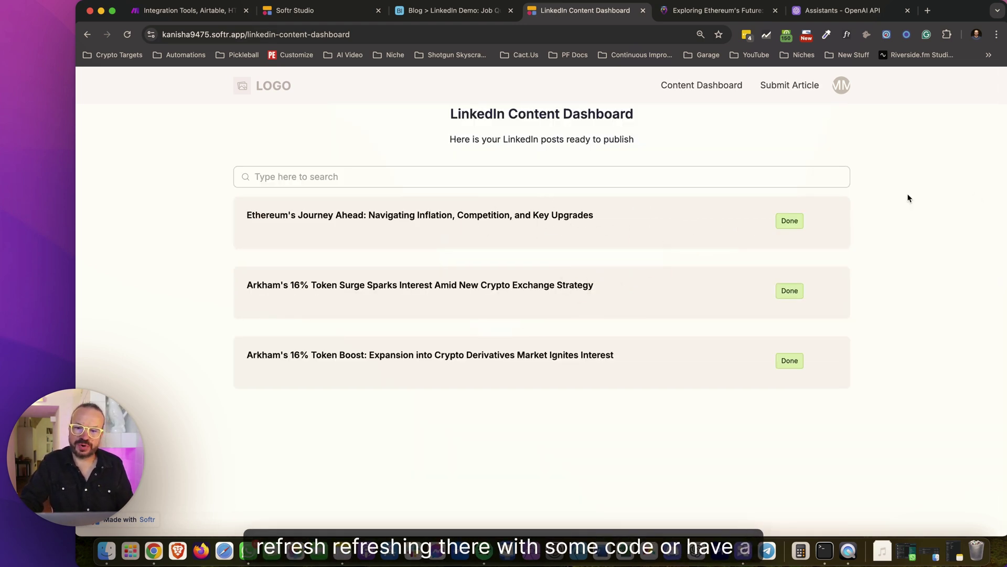
pyautogui.click(549, 228)
pyautogui.scroll(-5, 571, 300)
pyautogui.scroll(1, 570, 299)
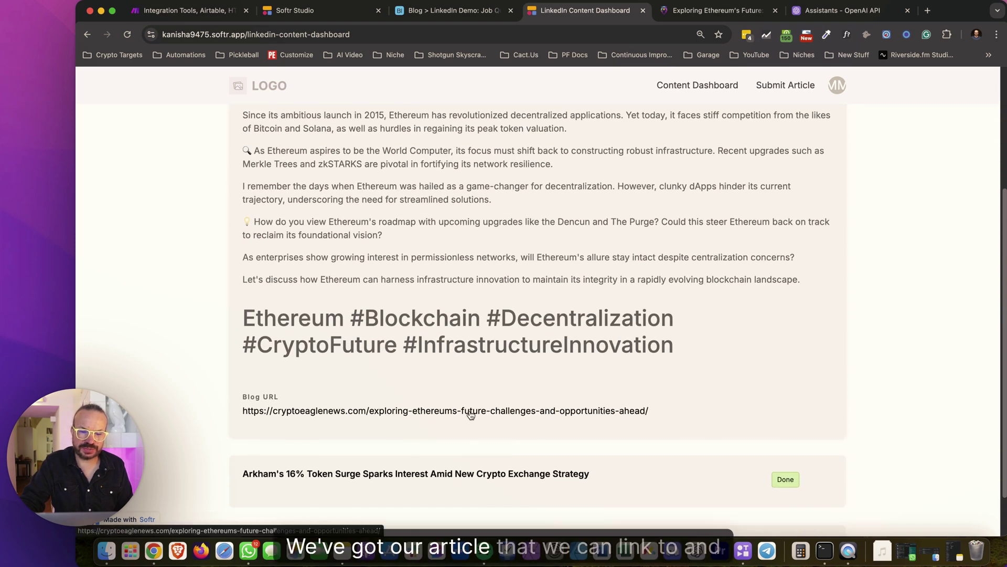
pyautogui.scroll(5, 525, 230)
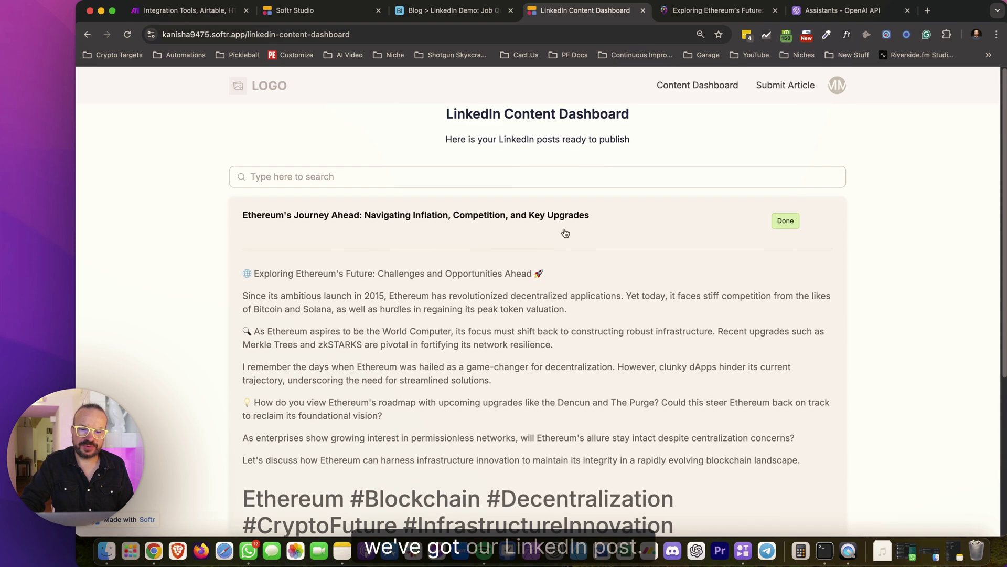
pyautogui.click(556, 229)
pyautogui.click(546, 176)
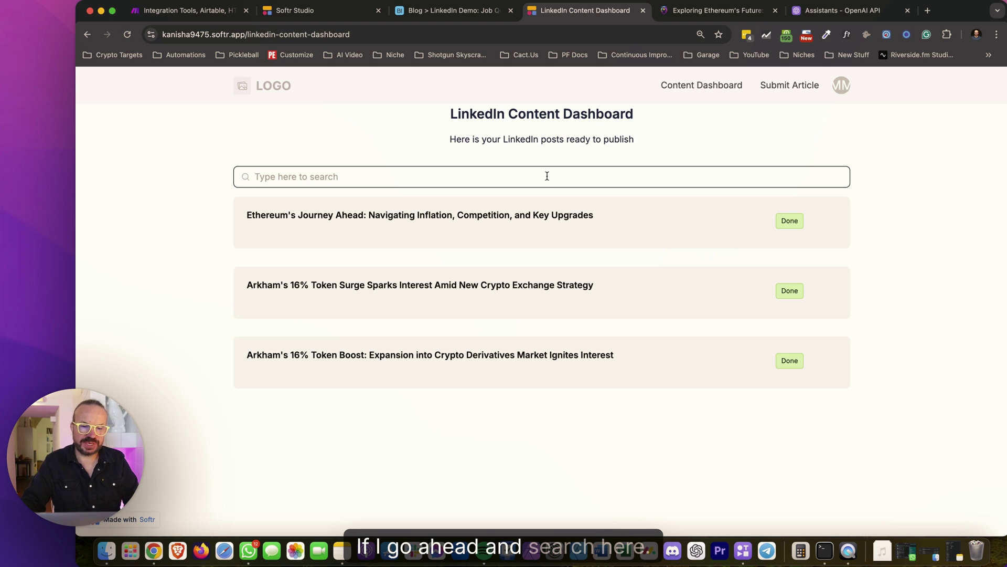
# Search the posts for Arkham, then clear the search and go to the Home page
pyautogui.write('Arkha')
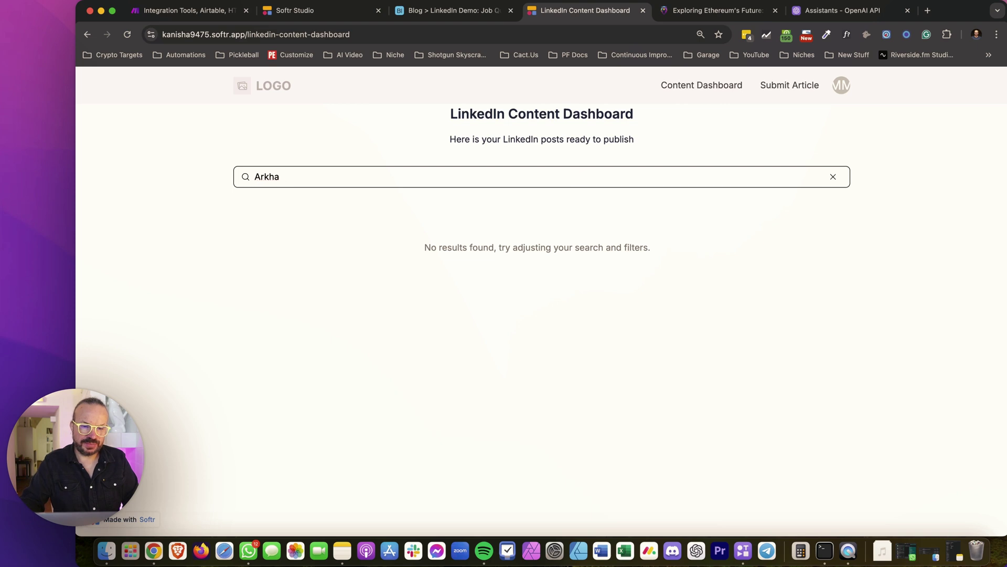
pyautogui.write('nm')
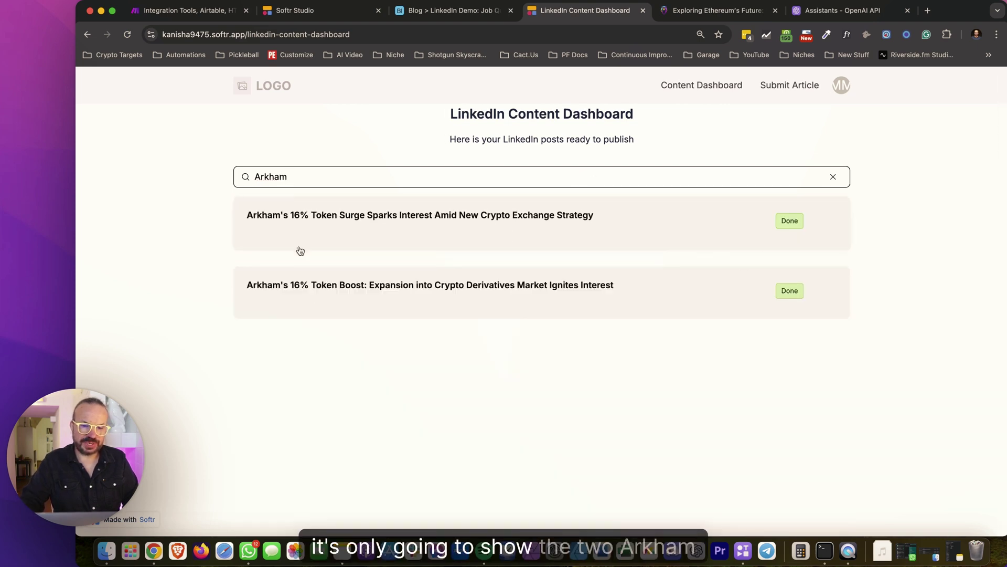
pyautogui.click(834, 176)
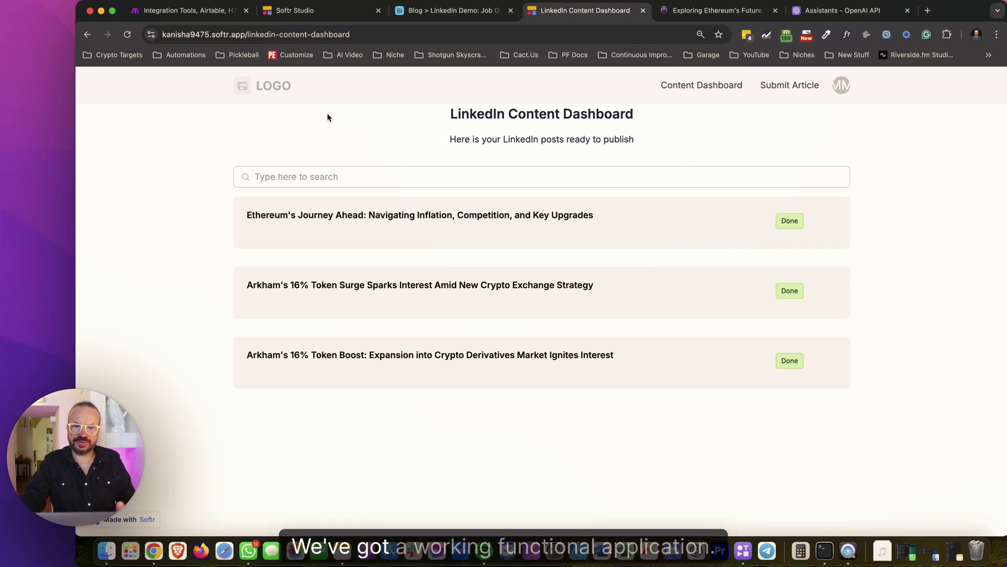
pyautogui.click(279, 92)
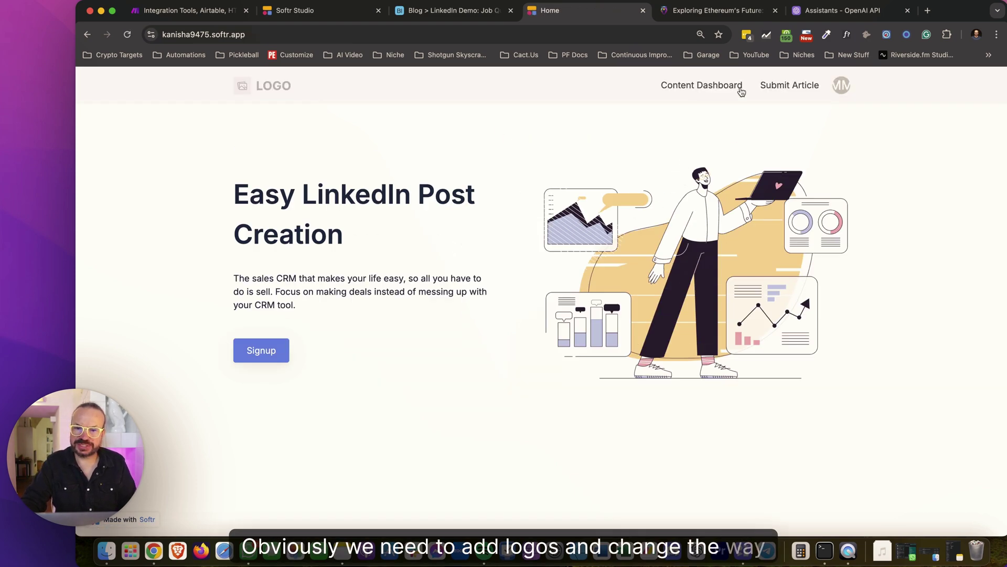
# Cycle through the Softr Studio, Make scenario and Airtable job queue tabs, ending on the live Content Dashboard
pyautogui.click(737, 90)
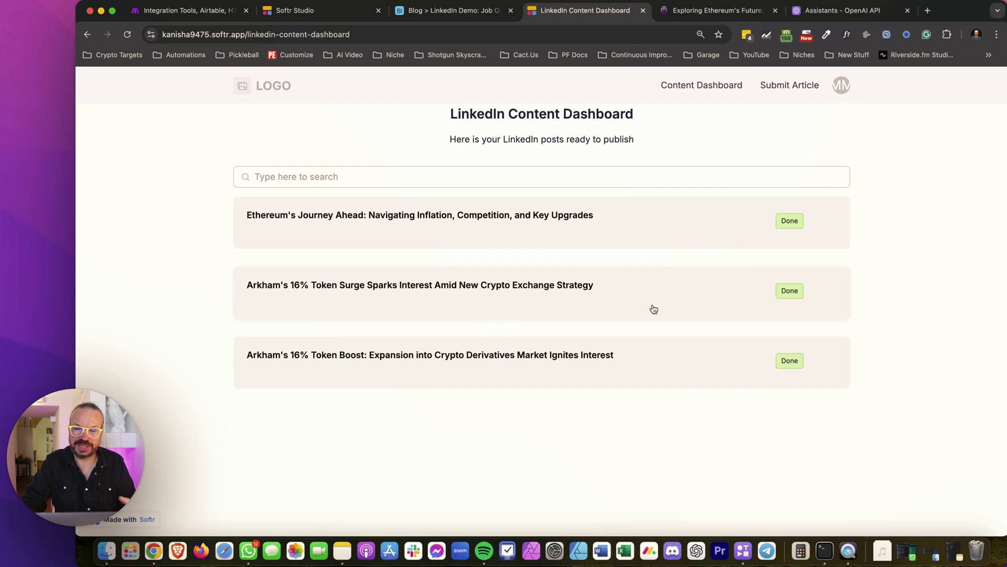
pyautogui.click(325, 13)
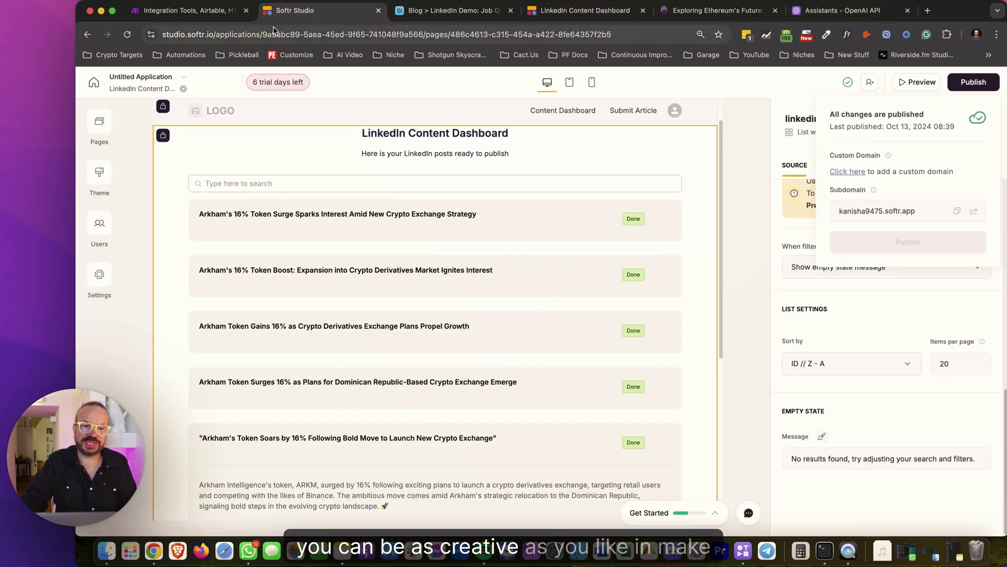
pyautogui.click(189, 10)
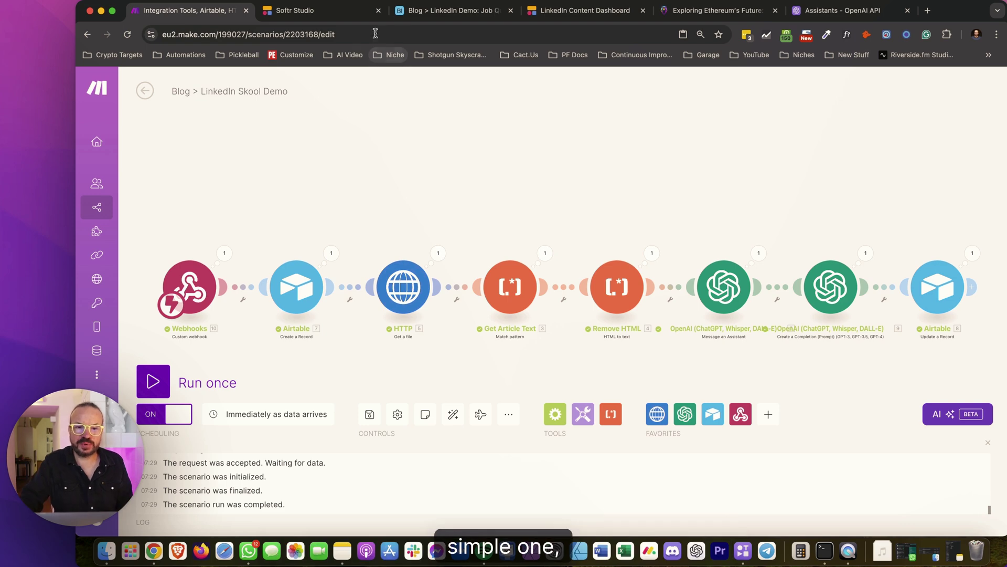
pyautogui.click(446, 10)
pyautogui.click(320, 7)
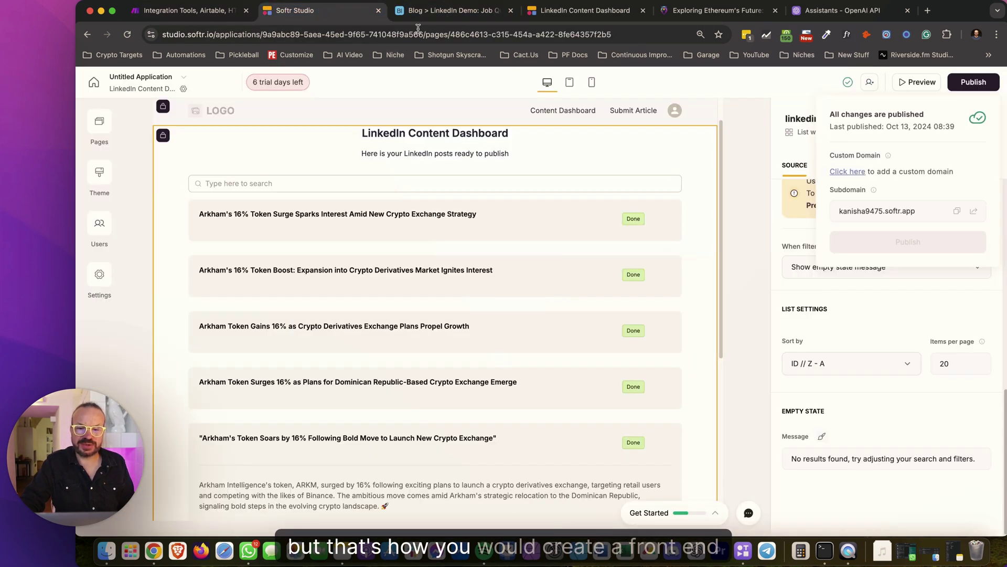
pyautogui.click(561, 11)
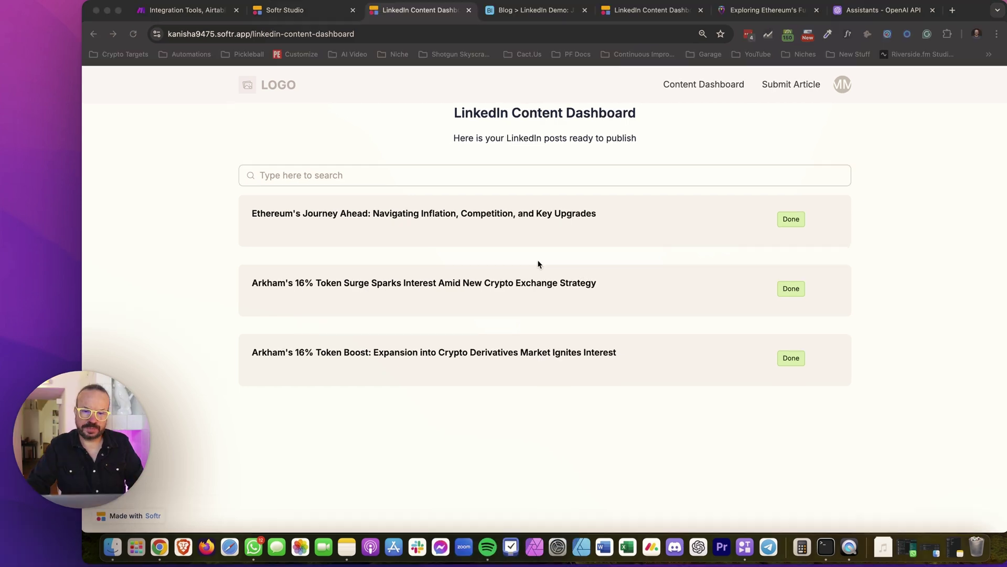
# Expand the Ethereum post and select its oversized hashtag line
pyautogui.click(461, 218)
pyautogui.scroll(-2, 323, 291)
pyautogui.tripleClick(323, 291)
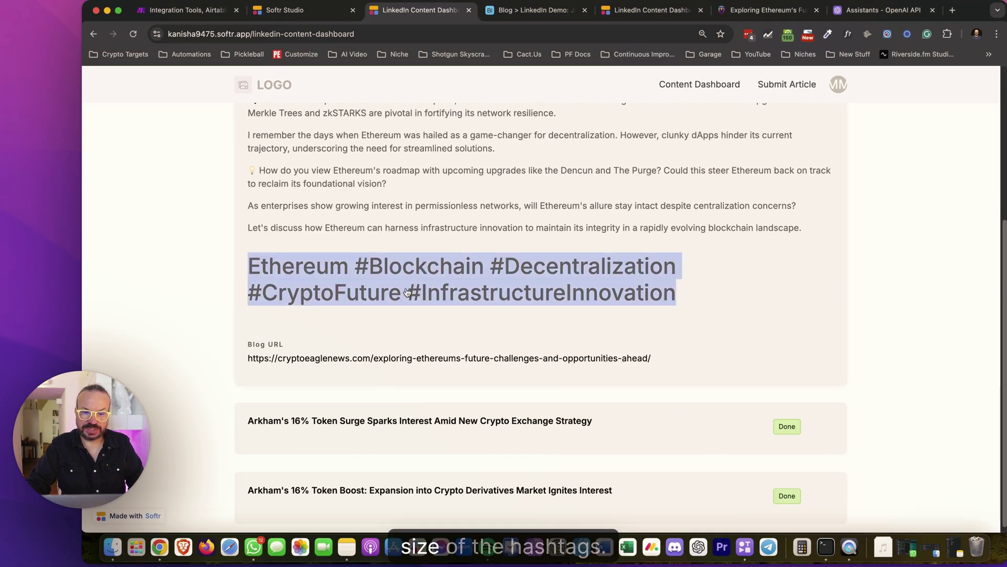
pyautogui.click(715, 283)
pyautogui.click(628, 248)
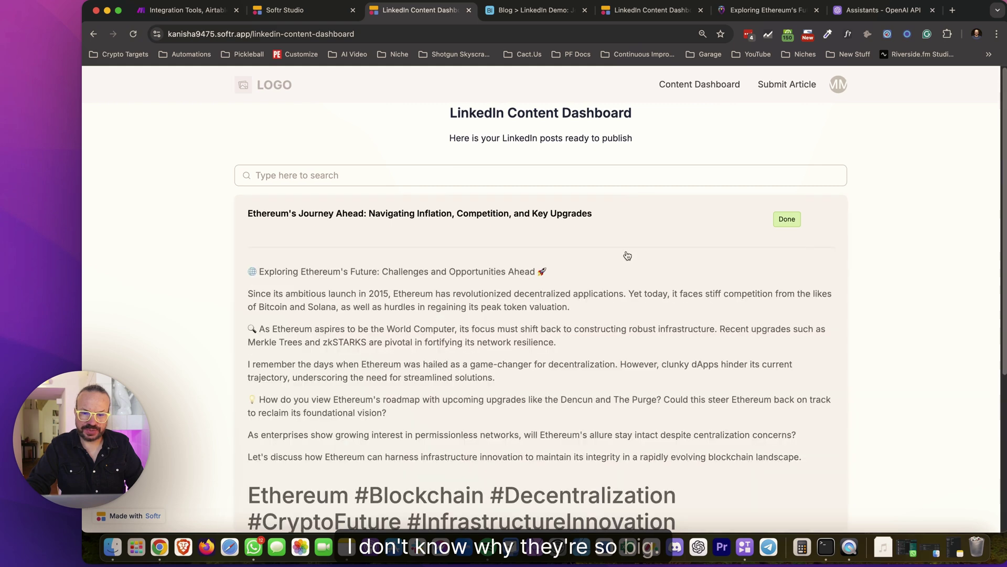
# Inspect the hashtag line in Chrome Developer Tools, revealing it as a 40px h1 heading
pyautogui.click(996, 34)
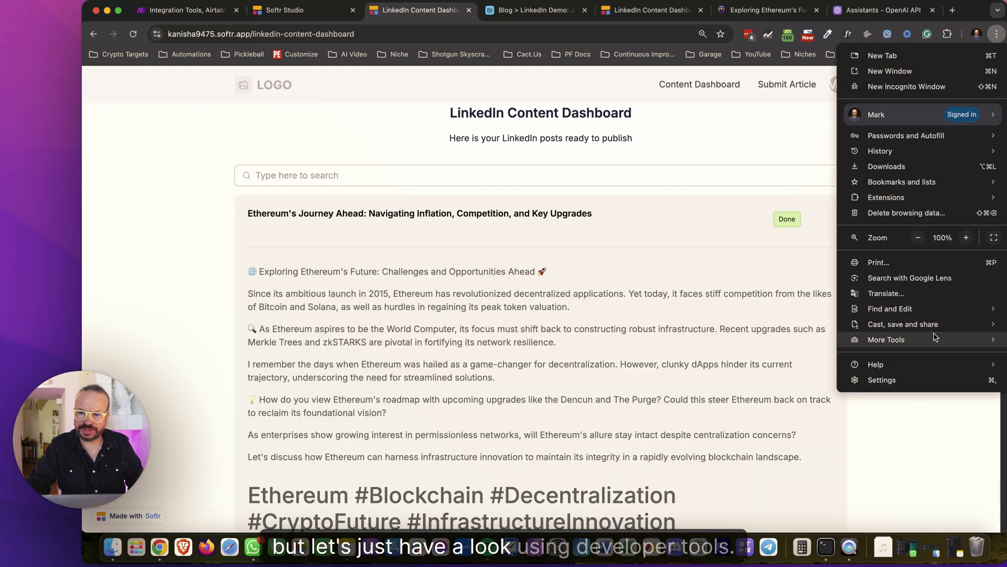
pyautogui.moveTo(836, 345)
pyautogui.click(774, 420)
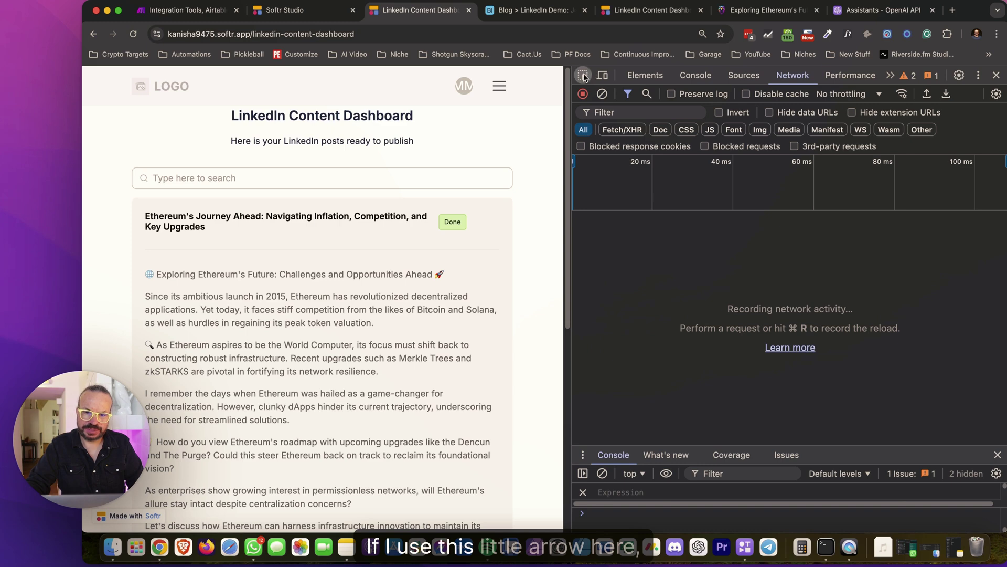
pyautogui.click(584, 77)
pyautogui.scroll(-5, 447, 287)
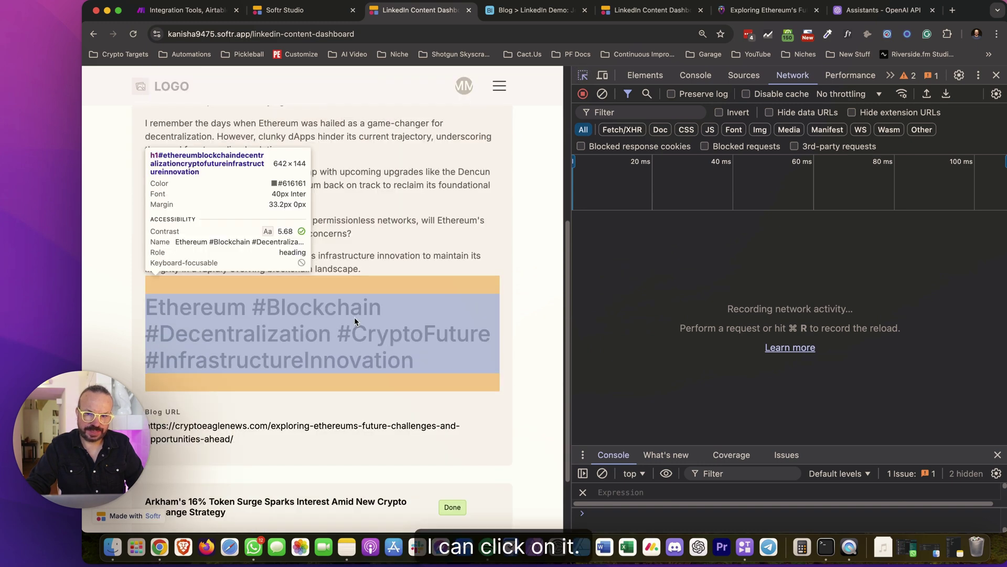
pyautogui.click(355, 320)
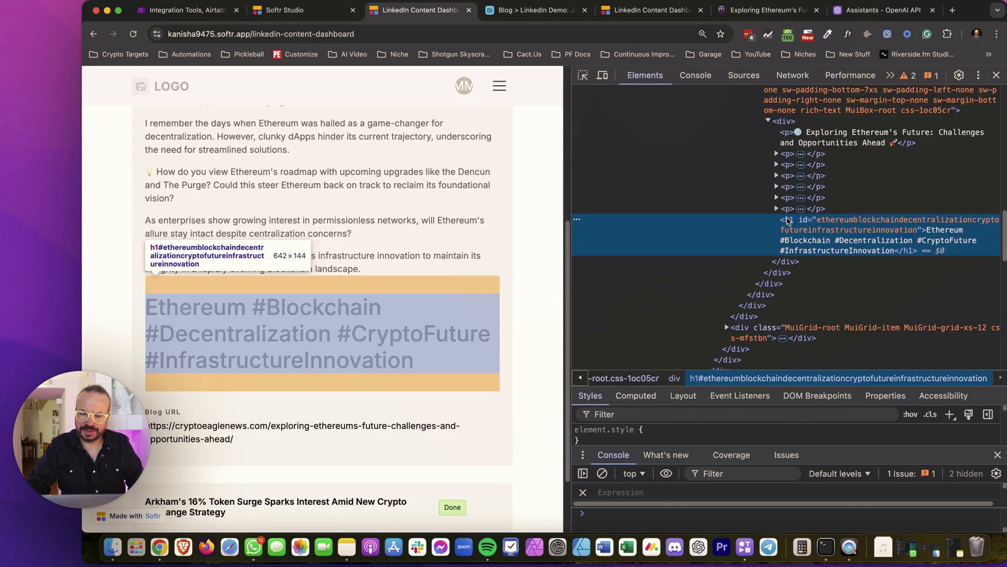
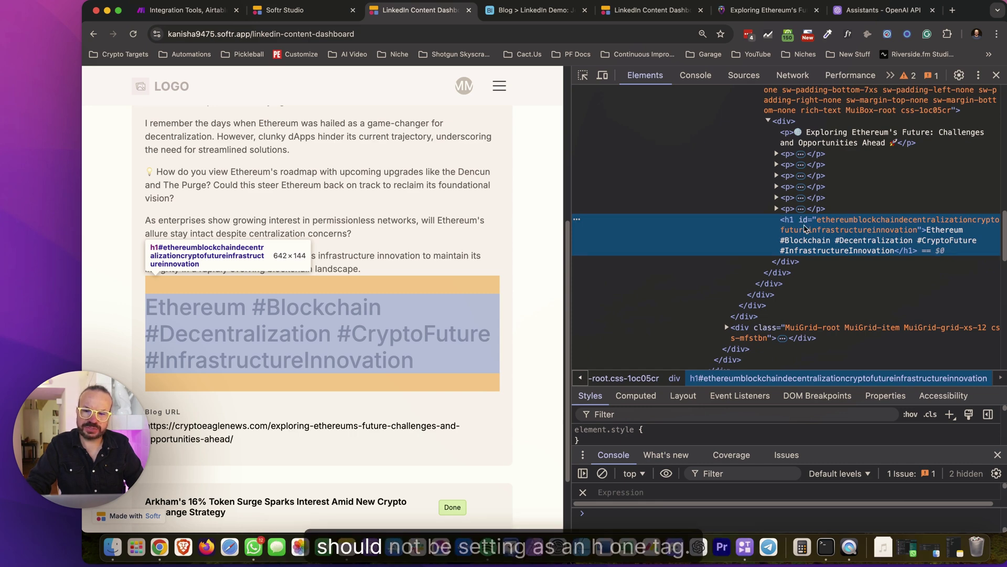
# Search the DevTools element tree for '<h1' to find every H1 heading on the page
pyautogui.scroll(3, 807, 234)
pyautogui.scroll(-2, 787, 262)
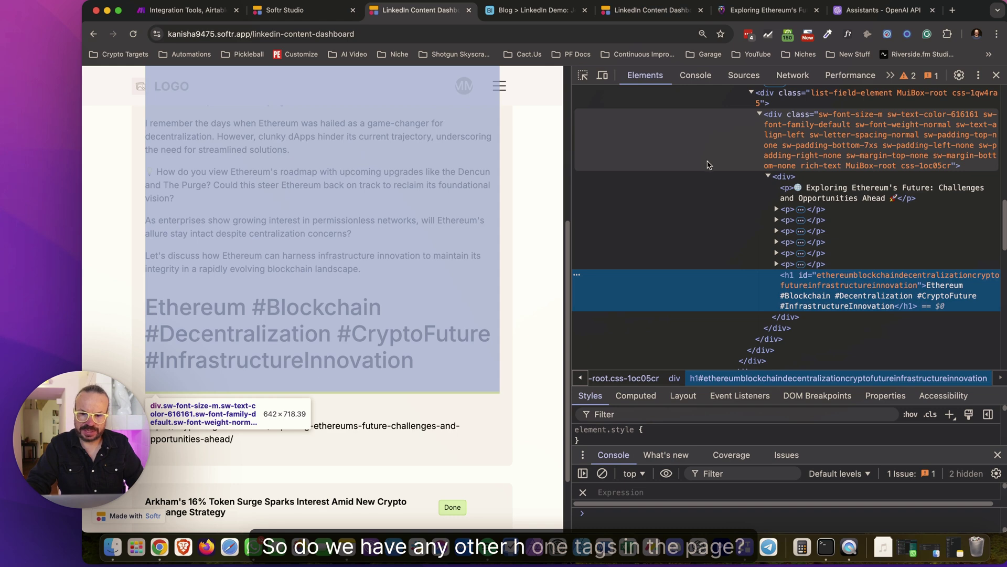
pyautogui.press('super+f')
pyautogui.write('<h1')
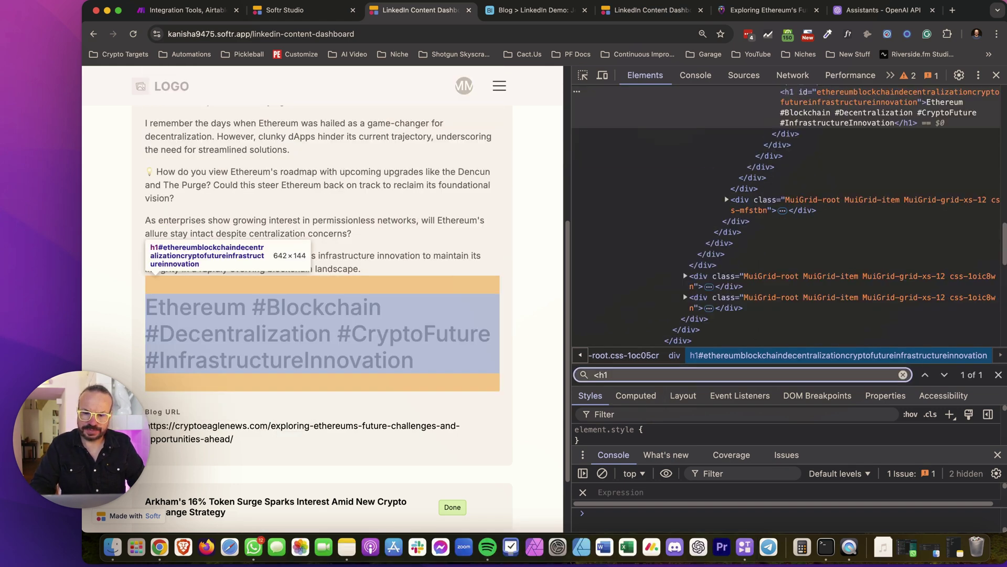
# Inspect the dashboard title to confirm it is an h2, not an h1
pyautogui.scroll(10, 734, 231)
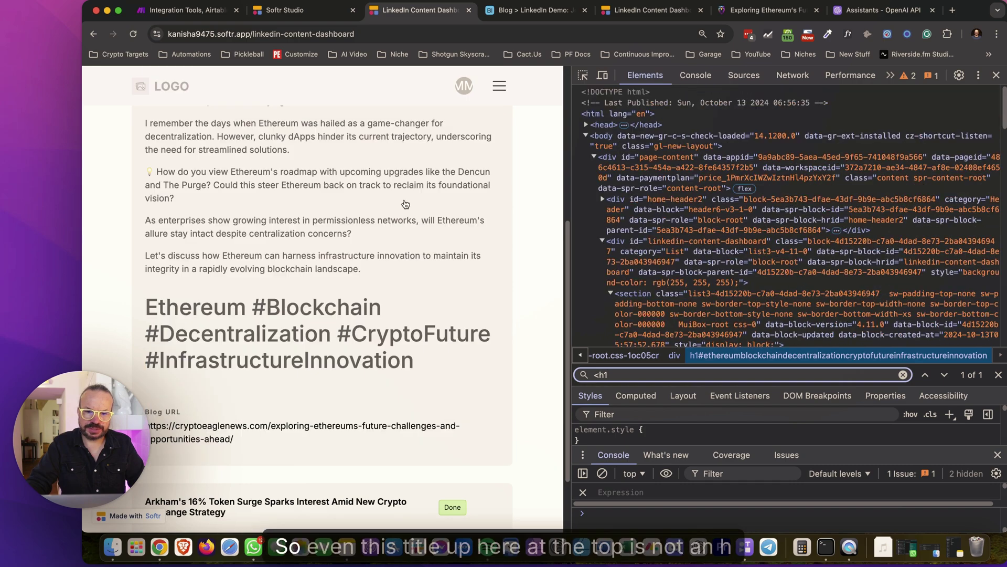
pyautogui.scroll(5, 476, 210)
pyautogui.click(583, 76)
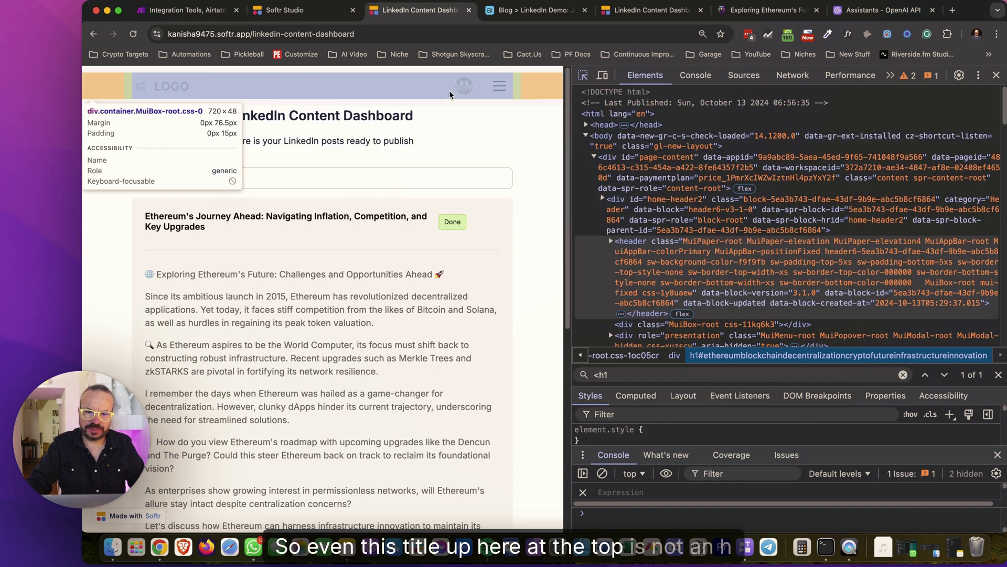
pyautogui.click(397, 117)
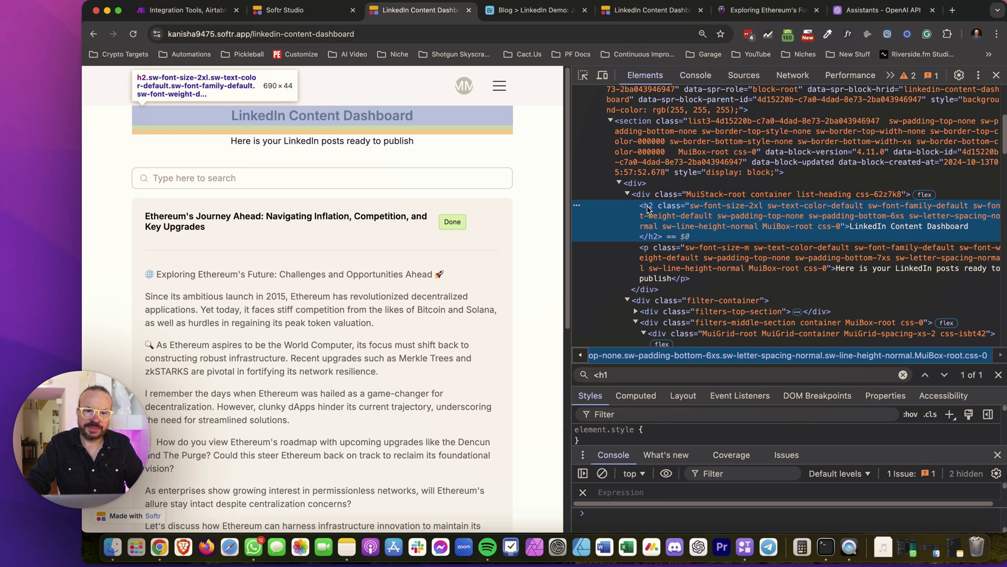
pyautogui.scroll(-5, 508, 246)
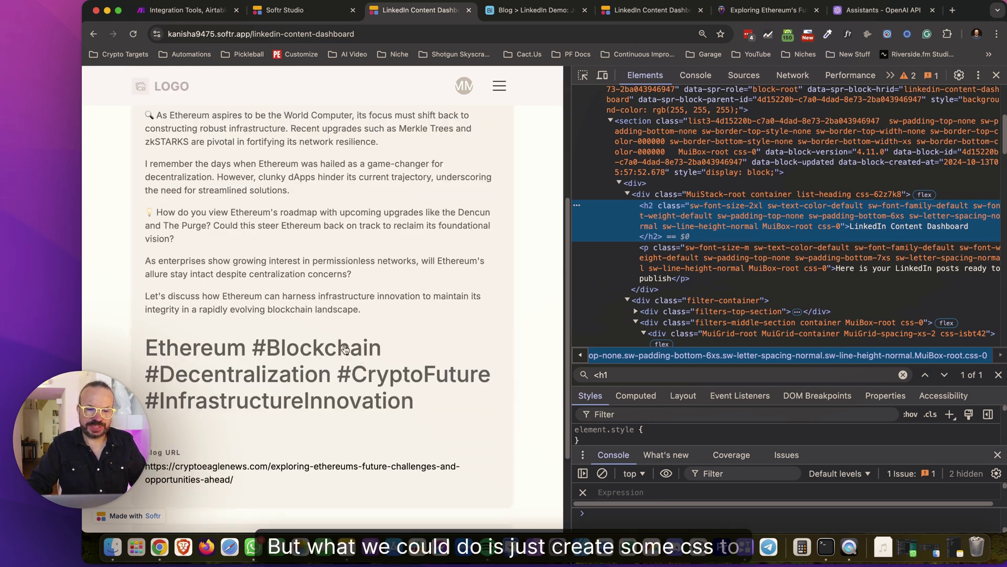
pyautogui.scroll(2, 372, 358)
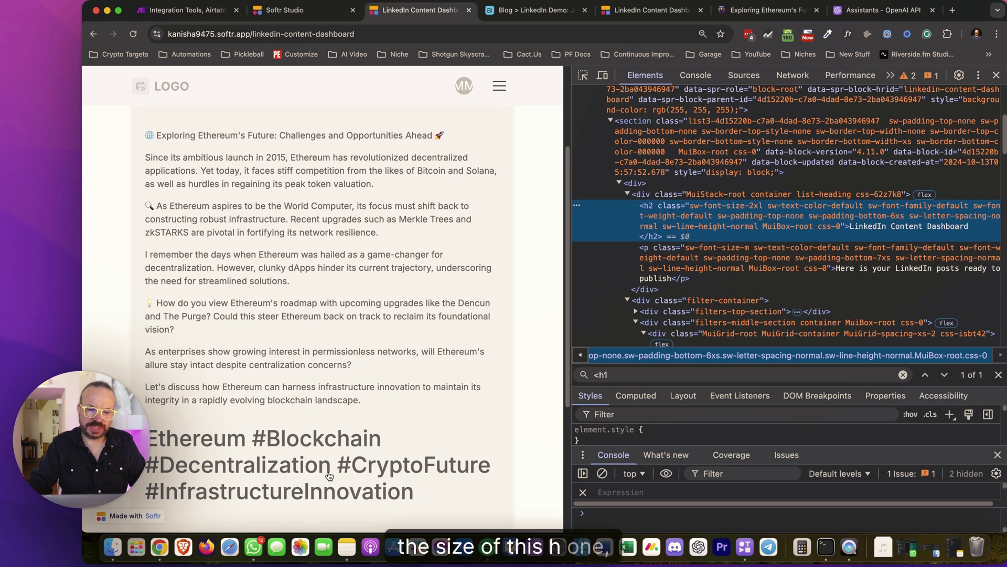
# Close DevTools and ask ChatGPT for CSS that restyles the page's H1 tag like paragraph text
pyautogui.click(997, 75)
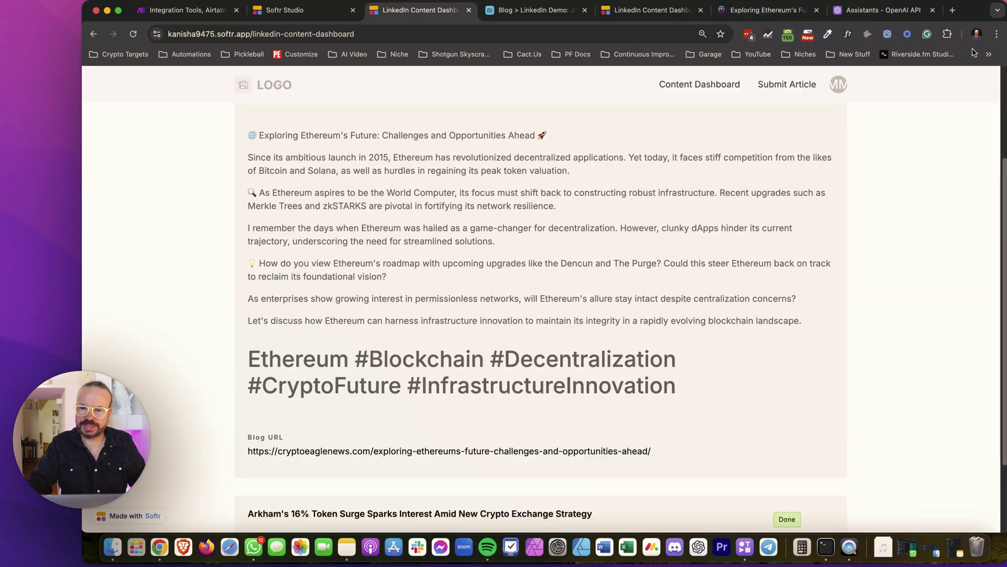
pyautogui.click(952, 11)
pyautogui.write('chat')
pyautogui.press('Return')
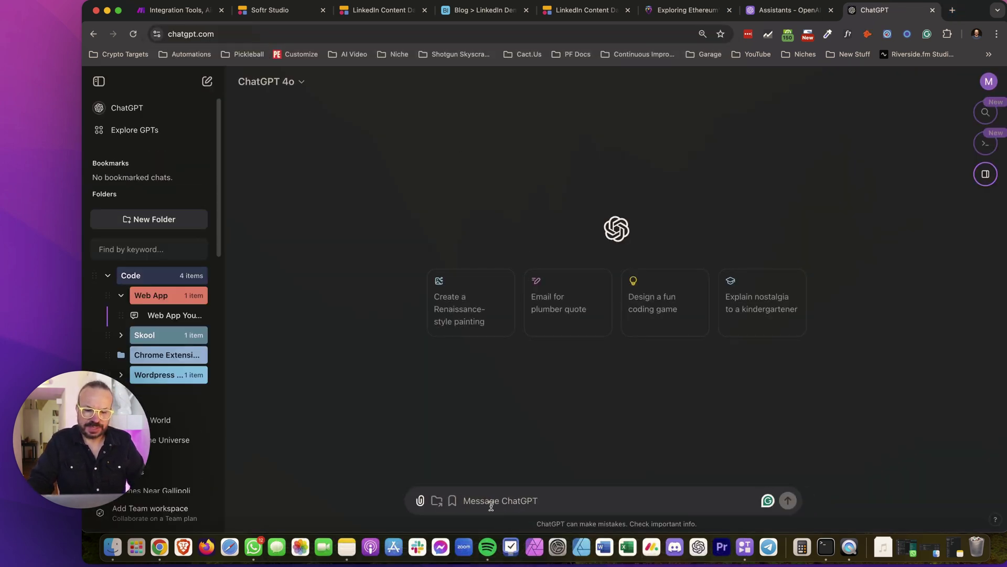
pyautogui.write('write me some ')
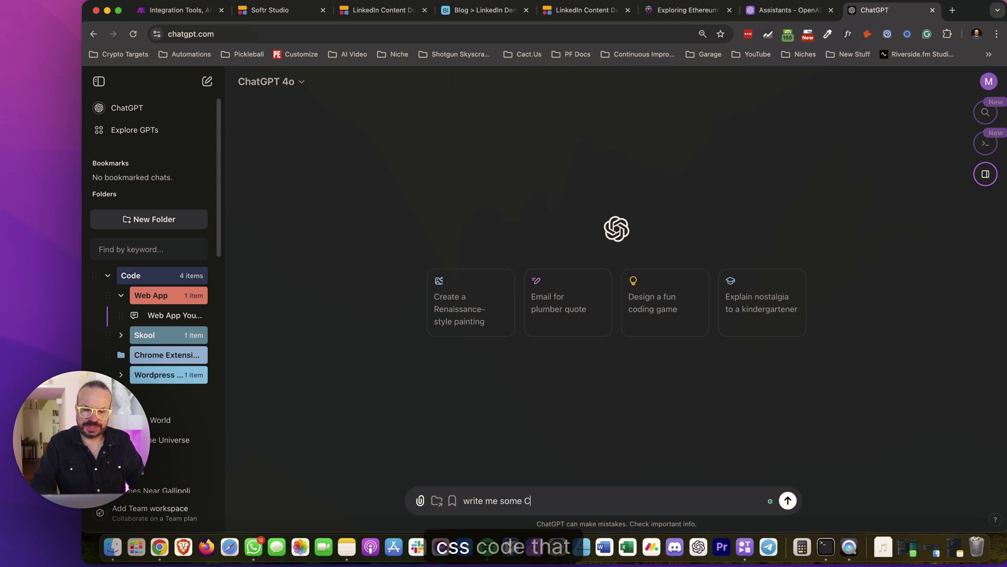
pyautogui.write('CSS code that find the')
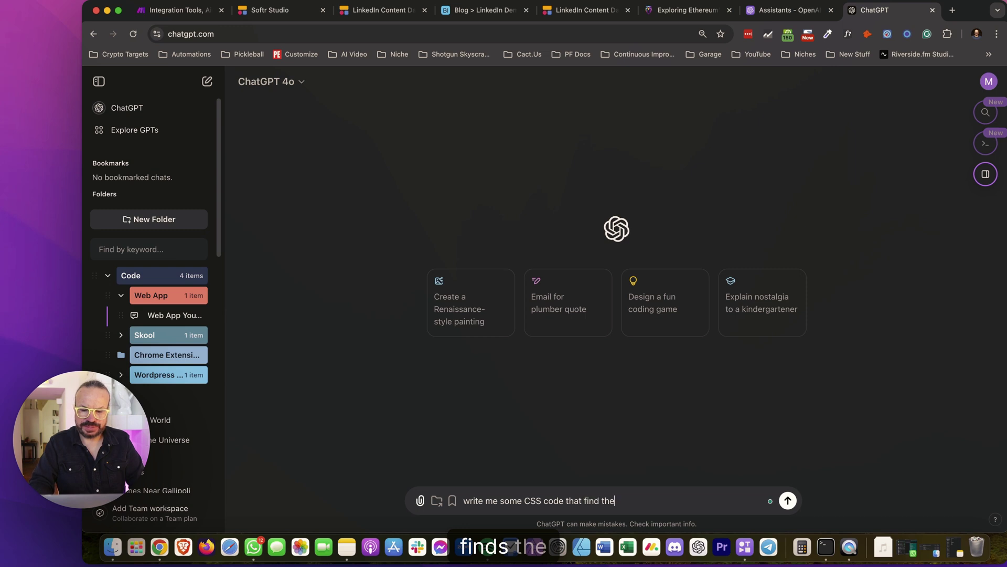
pyautogui.write(' H1 ')
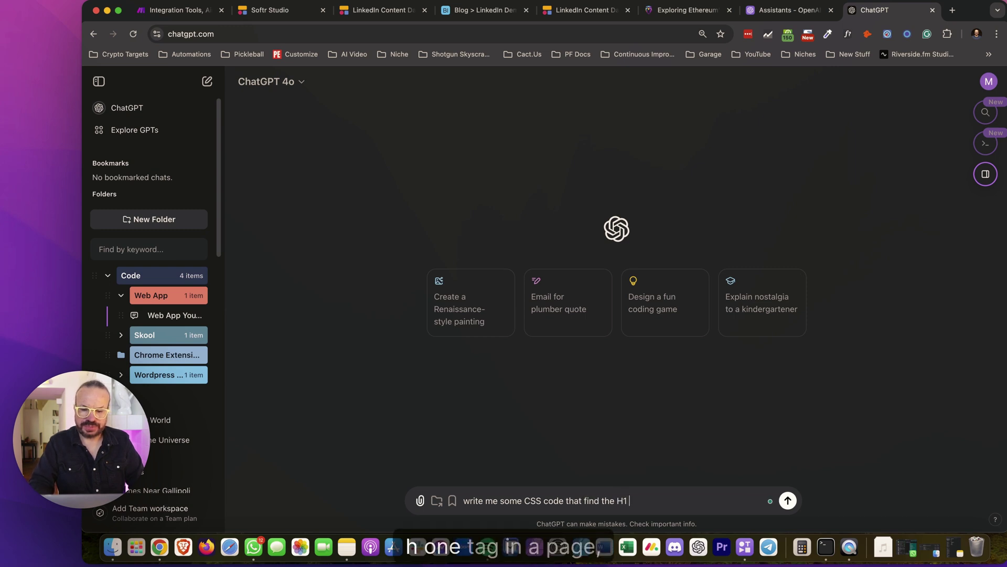
pyautogui.write('tag in a')
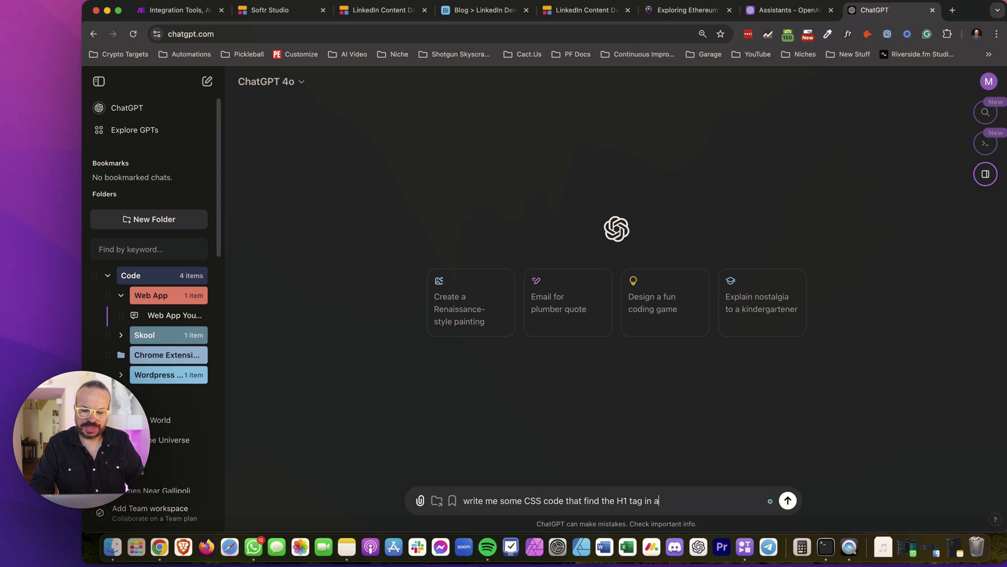
pyautogui.write(' page on HTML page and')
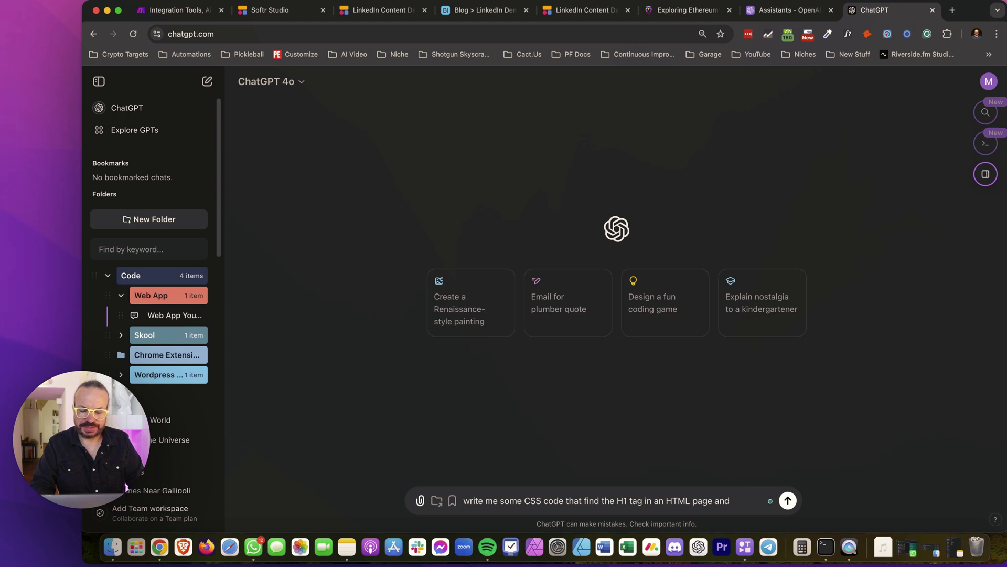
pyautogui.write(' replaces')
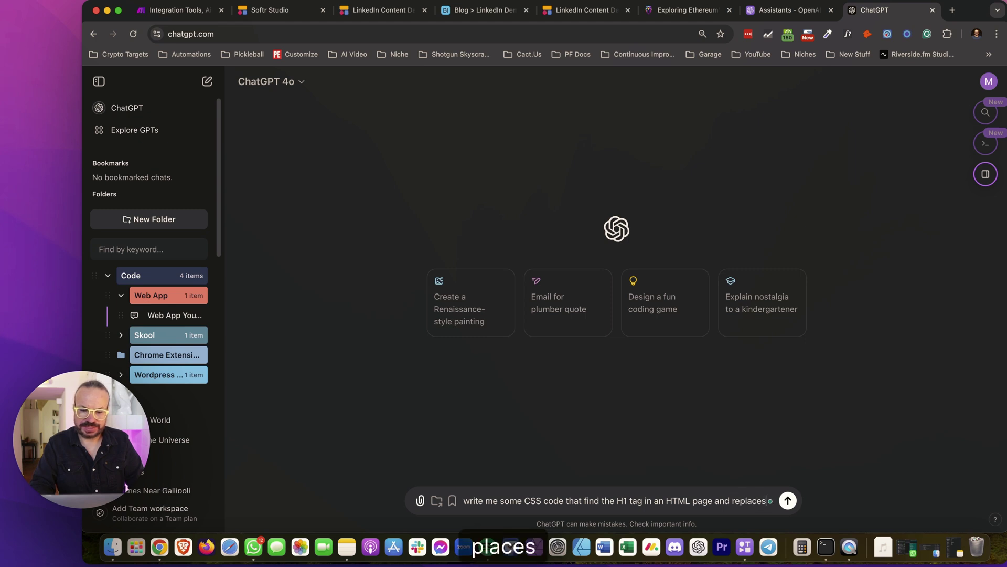
pyautogui.write(' it w')
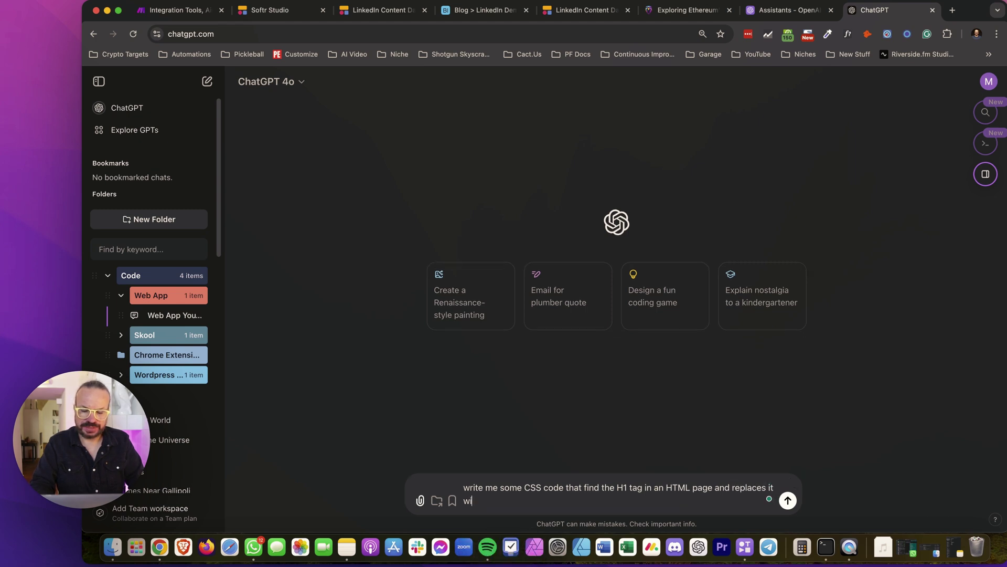
pyautogui.write('ith a p')
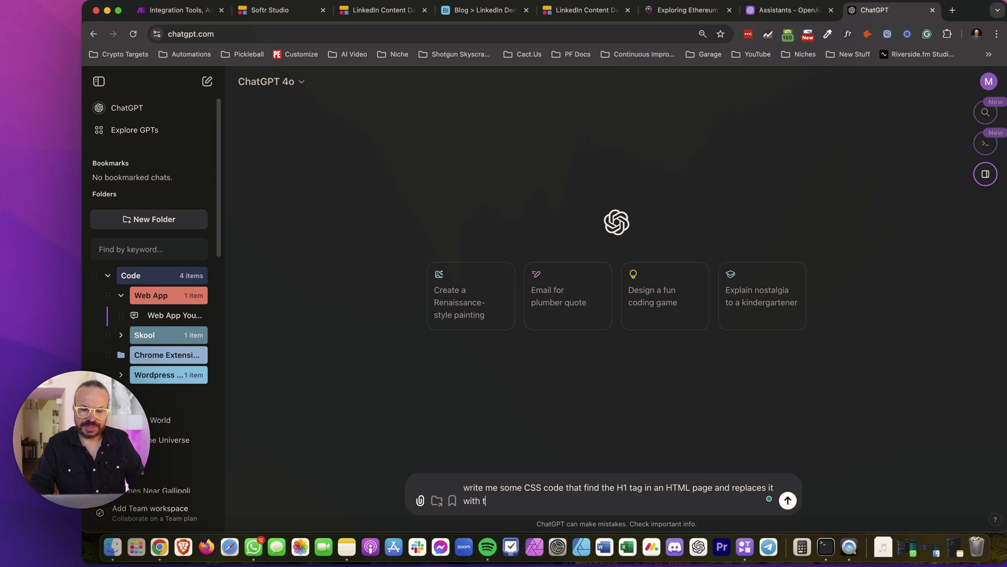
pyautogui.write('the same sy')
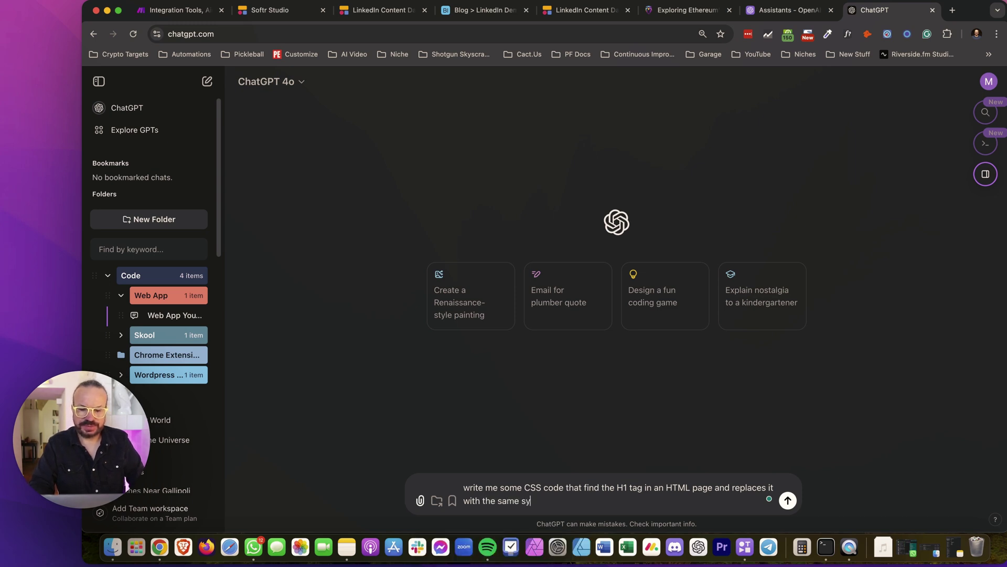
pyautogui.press('BackSpace')
pyautogui.write('tyle as the paragraph styl')
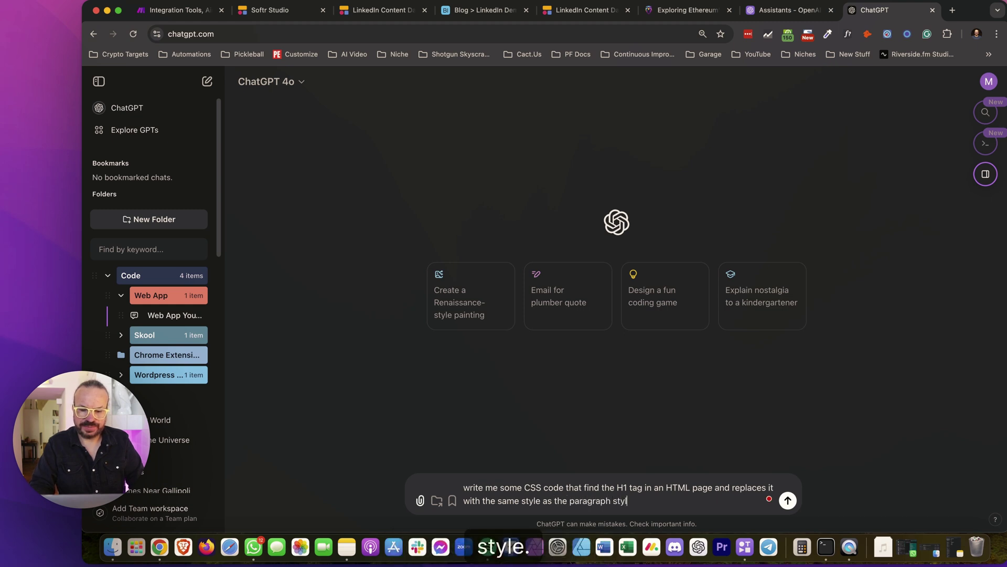
pyautogui.write('e')
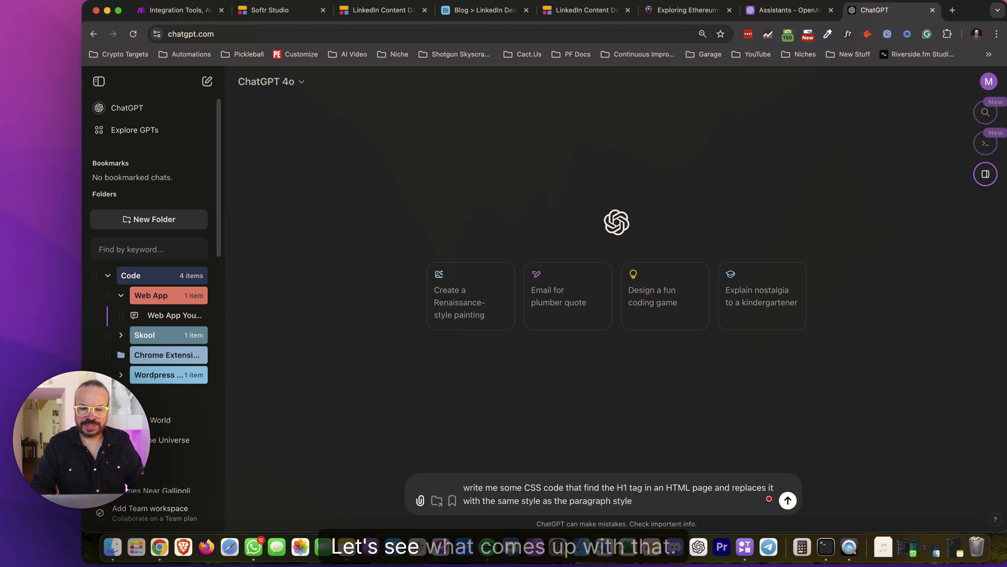
pyautogui.press('Return')
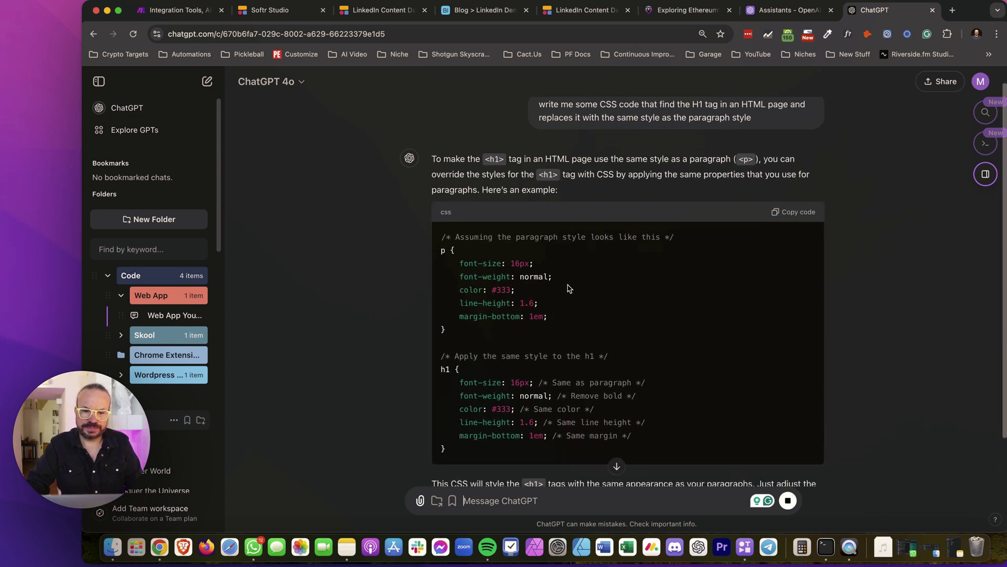
# Select ChatGPT's h1 rule (16px, normal weight, #333, 1.6 line-height, 1em margin) in the code answer
pyautogui.scroll(-2, 540, 294)
pyautogui.moveTo(462, 370); pyautogui.dragTo(441, 282)
pyautogui.moveTo(547, 231); pyautogui.dragTo(445, 176)
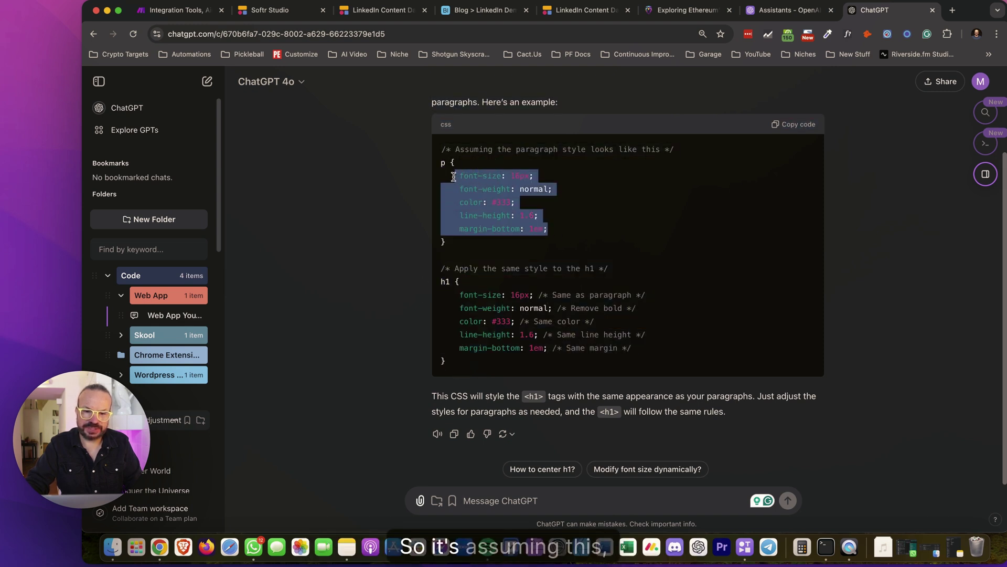
pyautogui.click(582, 305)
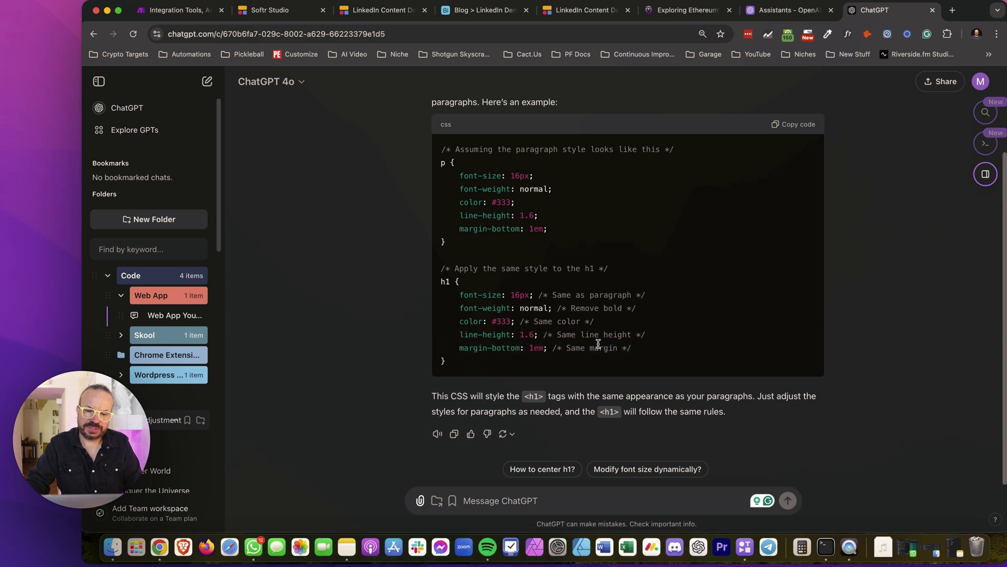
pyautogui.moveTo(465, 371); pyautogui.dragTo(442, 353)
pyautogui.moveTo(434, 324); pyautogui.dragTo(433, 284)
pyautogui.click(520, 304)
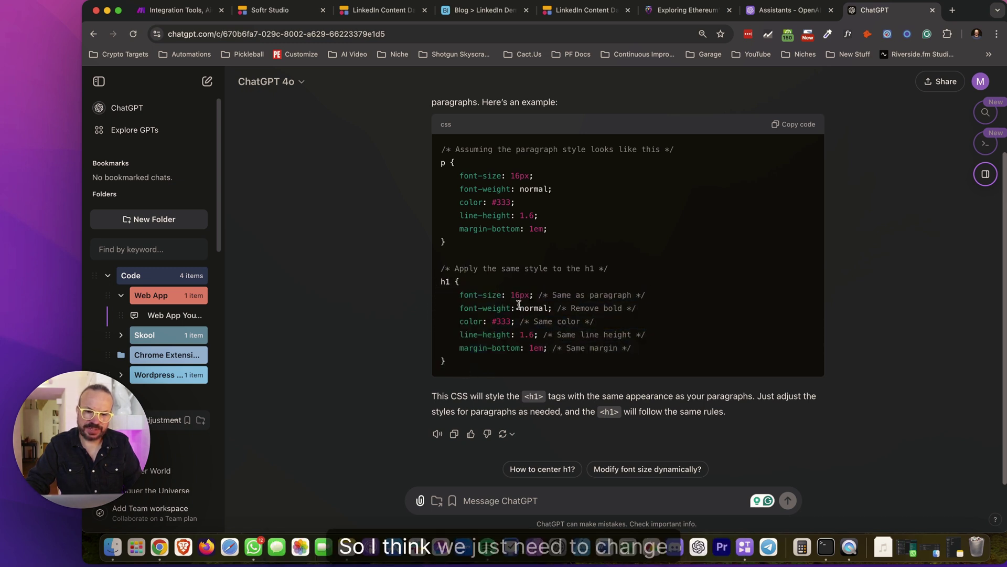
pyautogui.moveTo(544, 295); pyautogui.dragTo(604, 310)
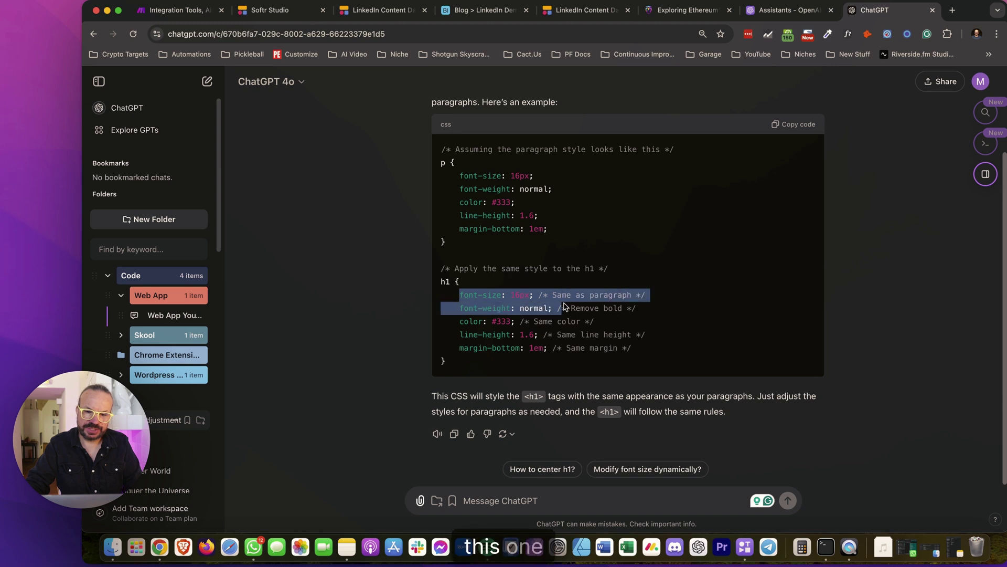
pyautogui.click(459, 308)
pyautogui.moveTo(459, 308); pyautogui.dragTo(470, 308)
pyautogui.click(459, 321)
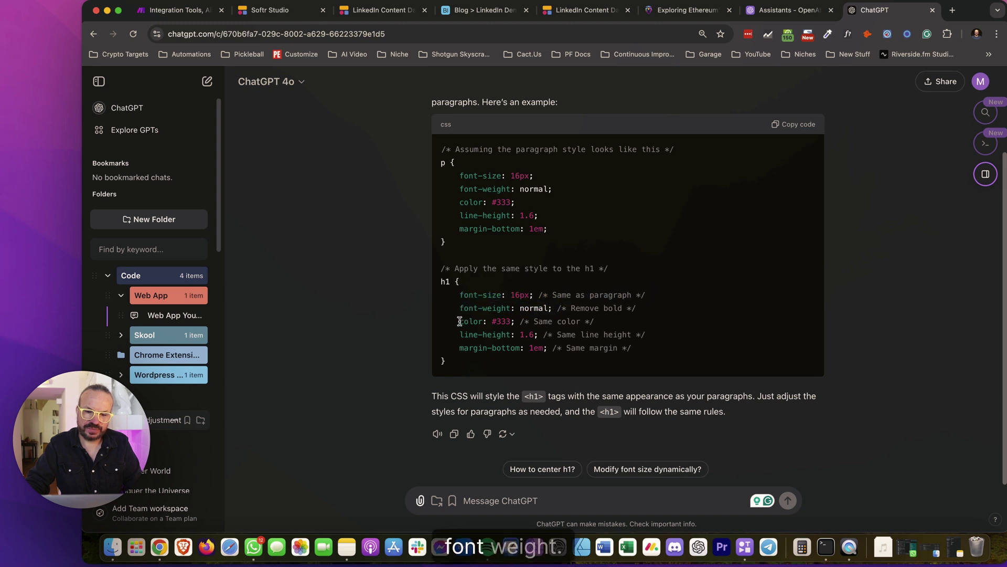
pyautogui.moveTo(455, 368); pyautogui.dragTo(440, 292)
pyautogui.press('super+c')
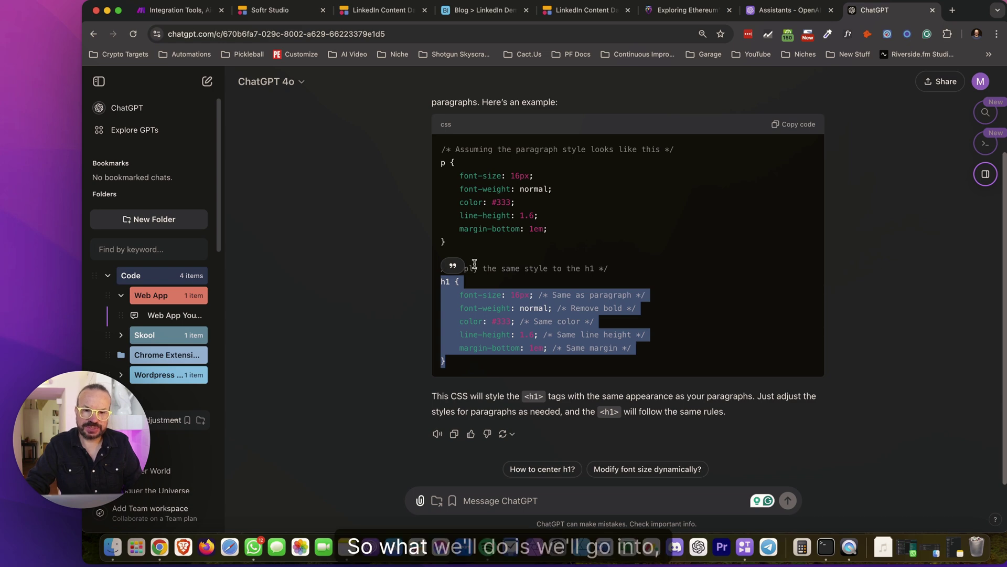
# Add a Custom code block from the Static blocks to the LinkedIn Content Dashboard page
pyautogui.click(360, 11)
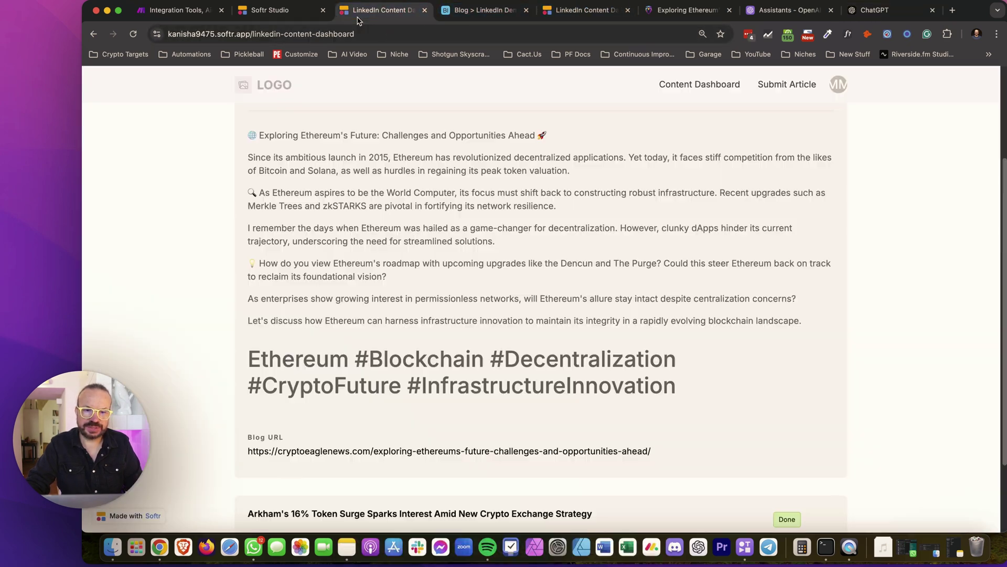
pyautogui.click(317, 14)
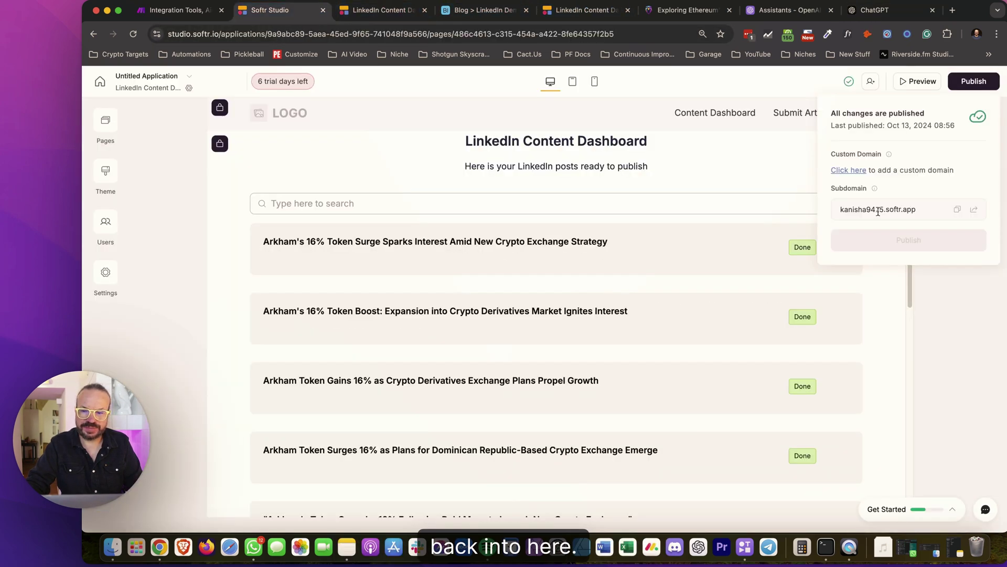
pyautogui.click(976, 312)
pyautogui.click(558, 131)
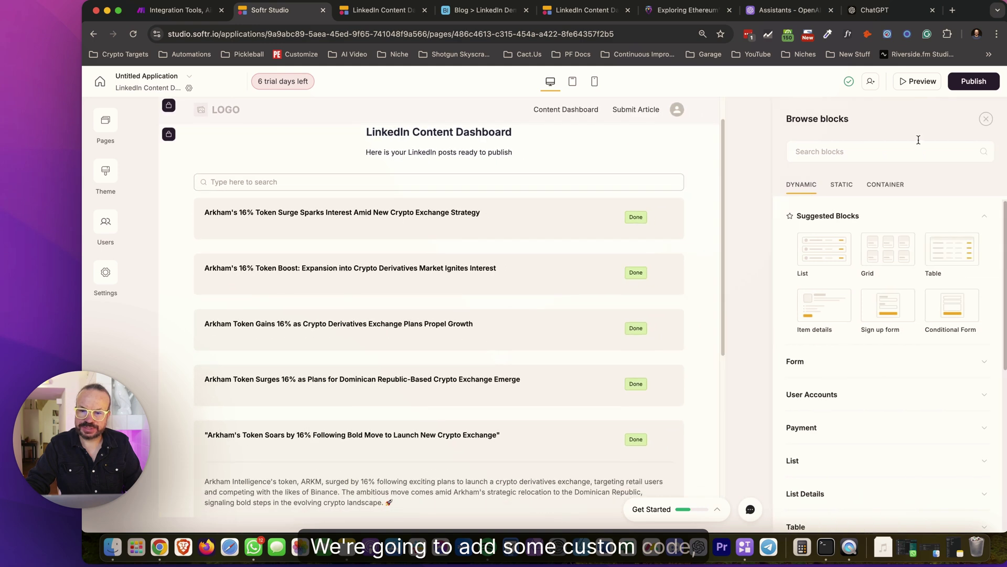
pyautogui.click(842, 184)
pyautogui.scroll(-5, 855, 378)
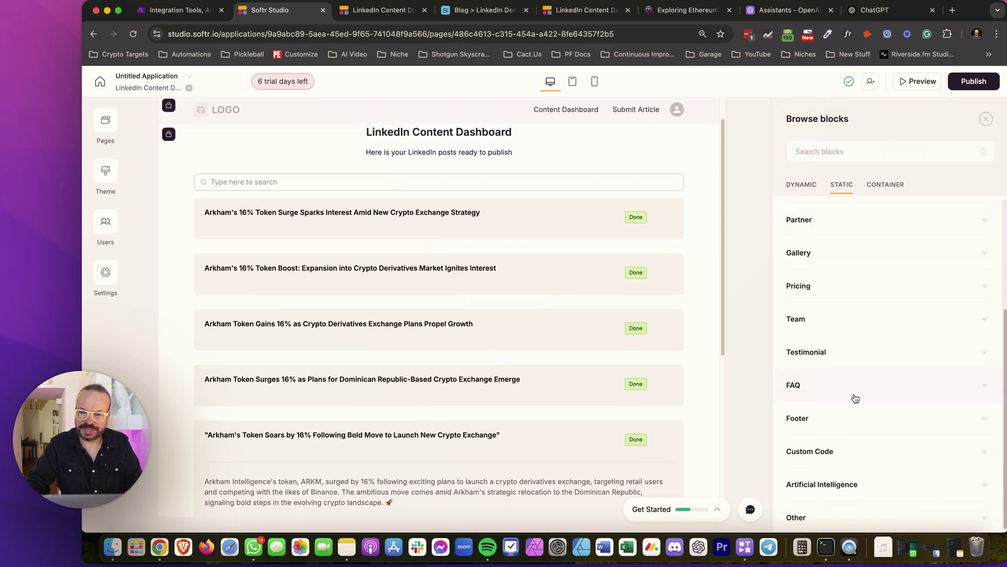
pyautogui.click(835, 449)
pyautogui.click(845, 410)
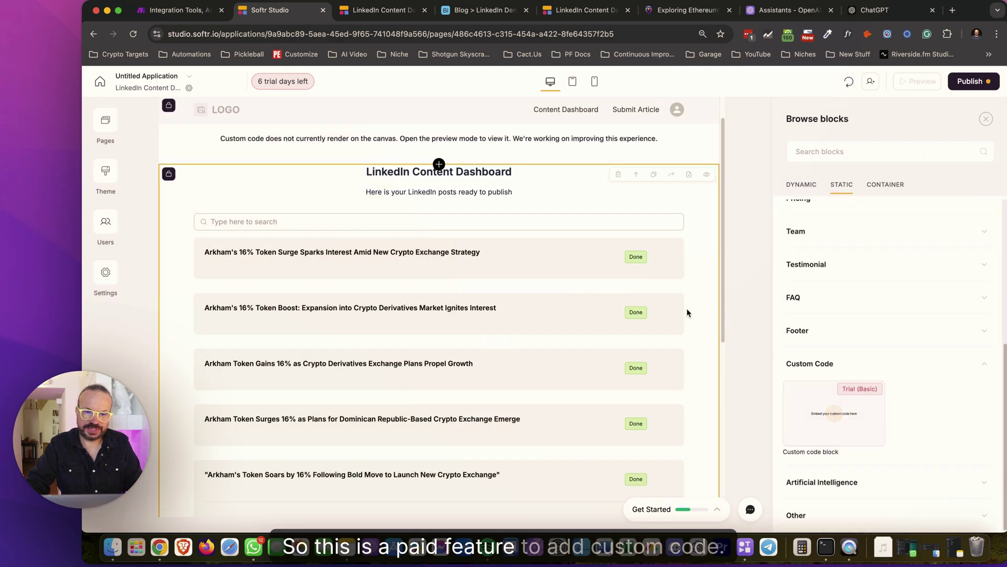
# Replace the block's placeholder code with the pasted h1 CSS rule
pyautogui.click(922, 235)
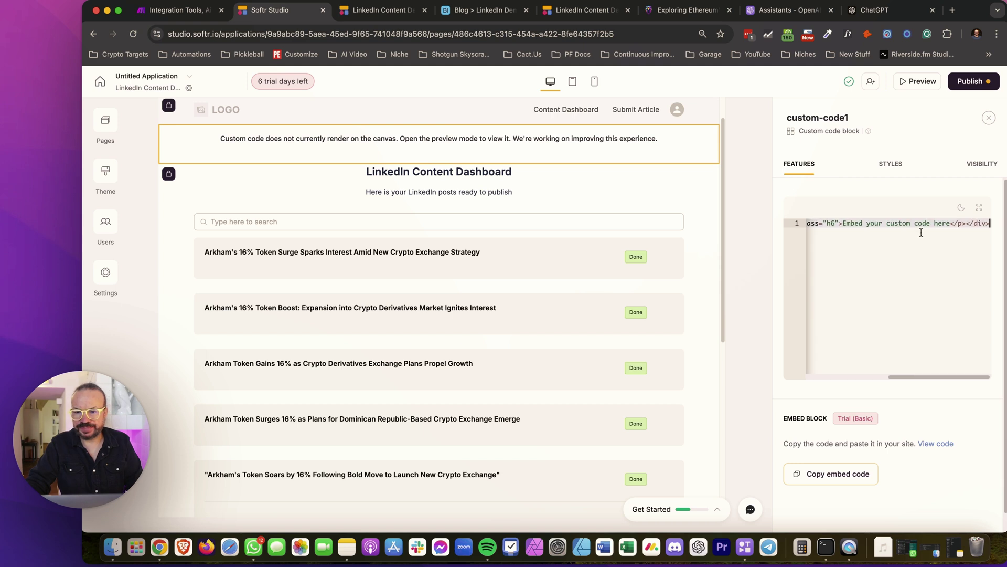
pyautogui.press('super+a')
pyautogui.press('BackSpace')
pyautogui.press('super+v')
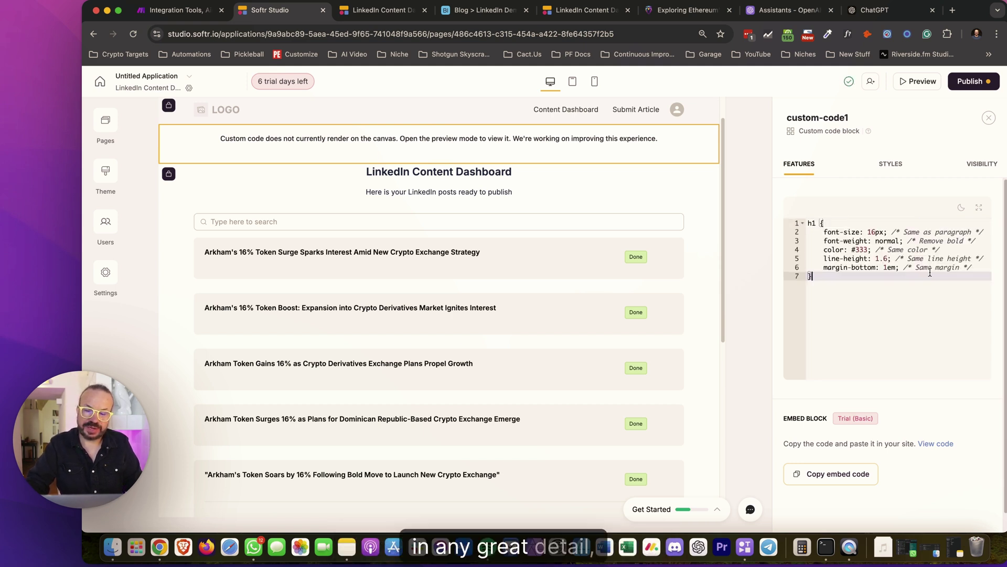
# Delete the line-height, margin-bottom and color lines, keeping 16px font-size and normal weight
pyautogui.click(981, 268)
pyautogui.moveTo(831, 266); pyautogui.dragTo(801, 260)
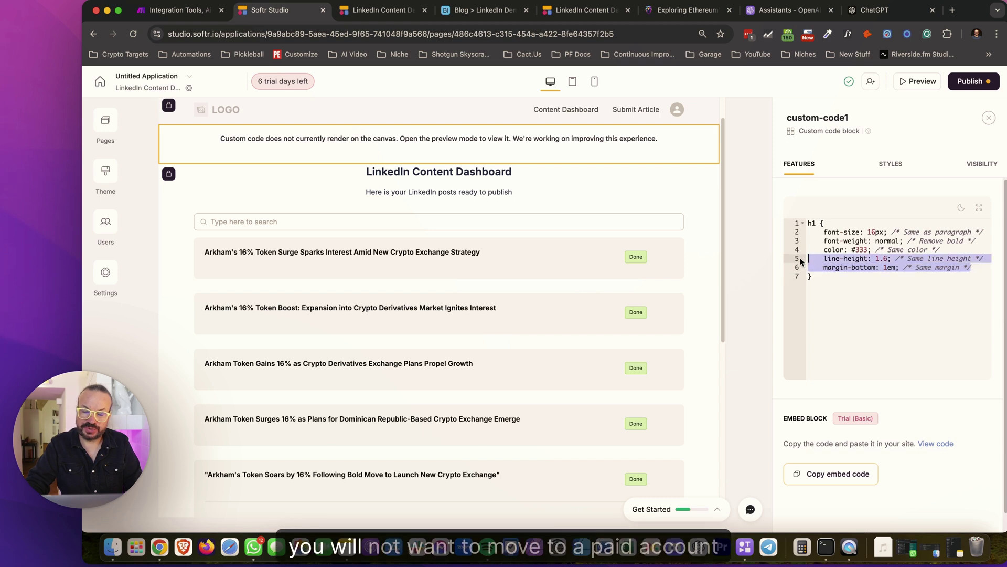
pyautogui.press('BackSpace')
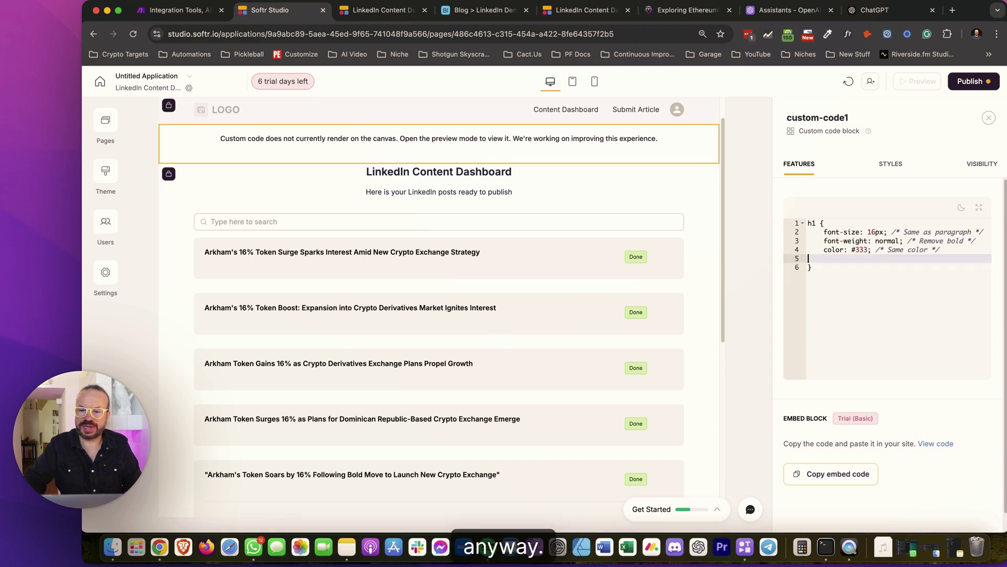
pyautogui.press('BackSpace')
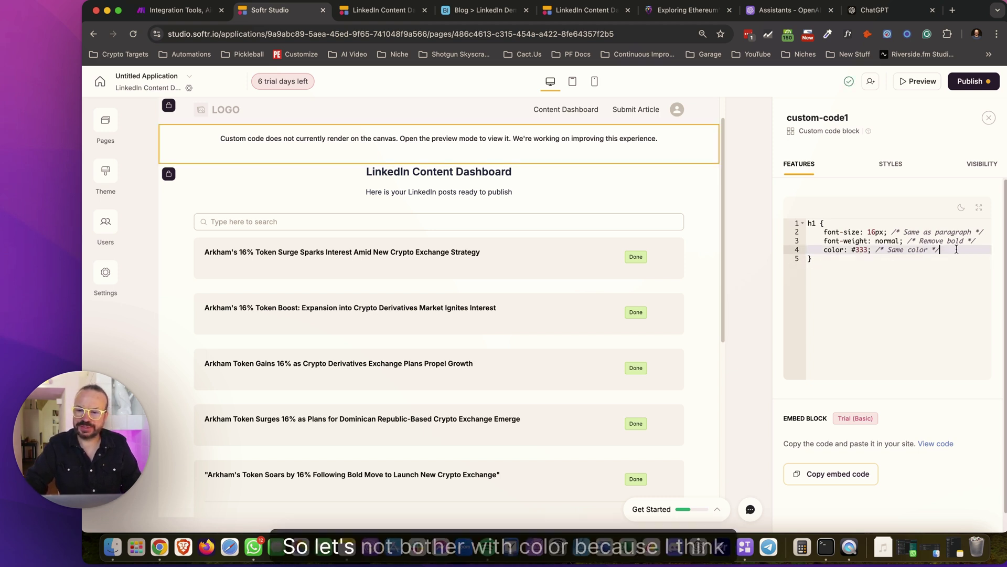
pyautogui.moveTo(955, 249); pyautogui.dragTo(823, 250)
pyautogui.click(571, 262)
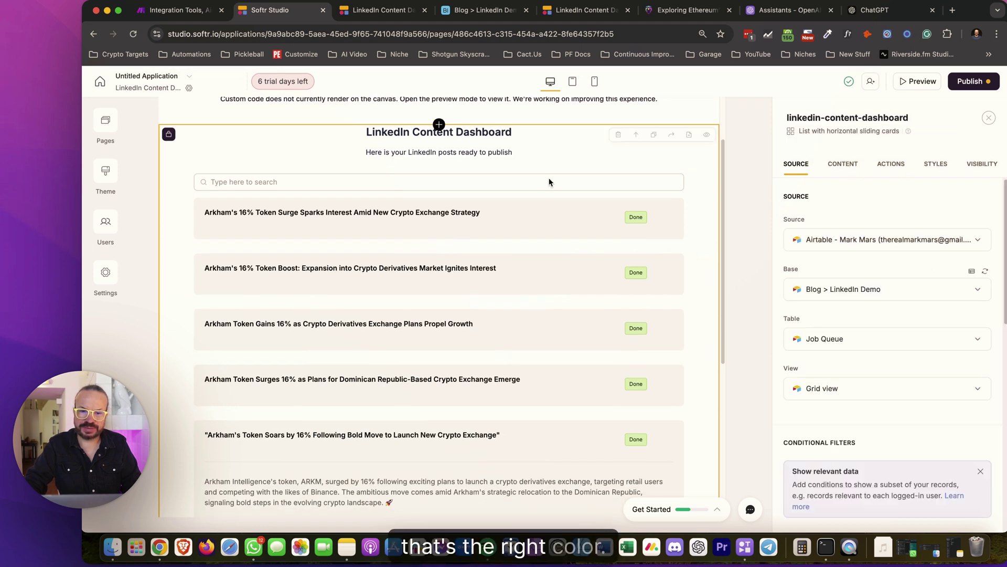
pyautogui.scroll(1, 546, 179)
pyautogui.click(543, 131)
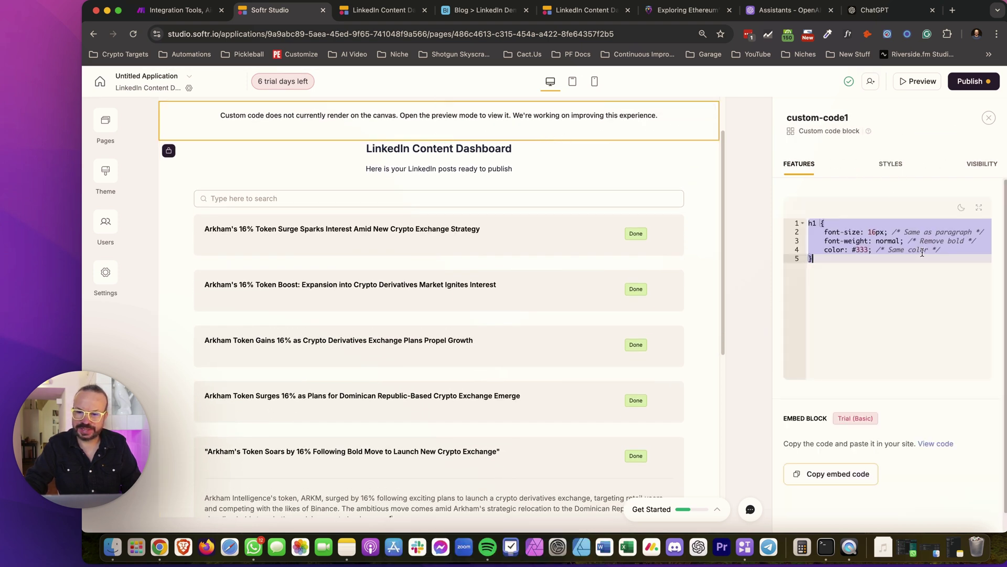
pyautogui.click(952, 250)
pyautogui.press('BackSpace')
pyautogui.press('BackSpace')
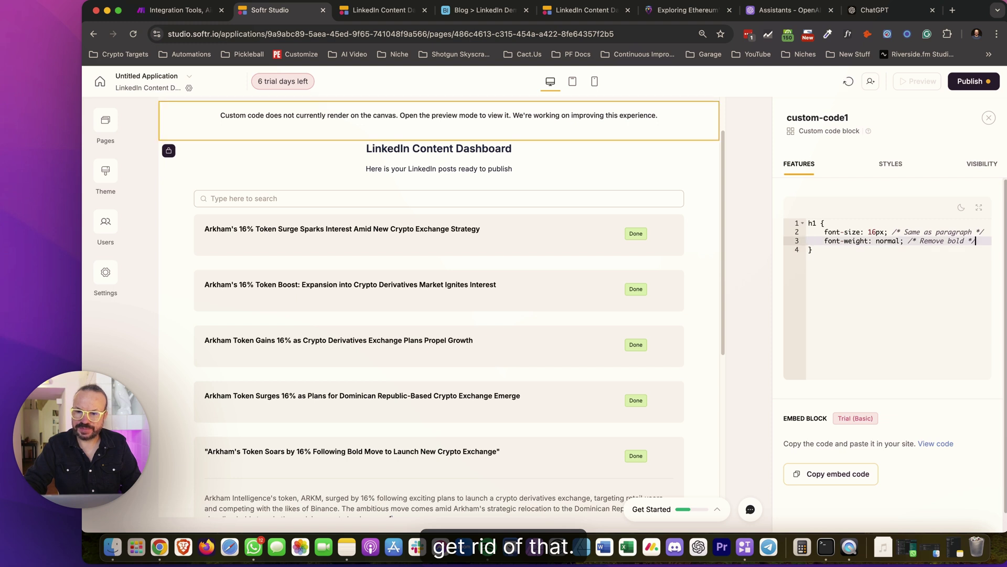
# Wrap the h1 rule in <style> and </style> tags, removing the misplaced closing tag
pyautogui.click(808, 223)
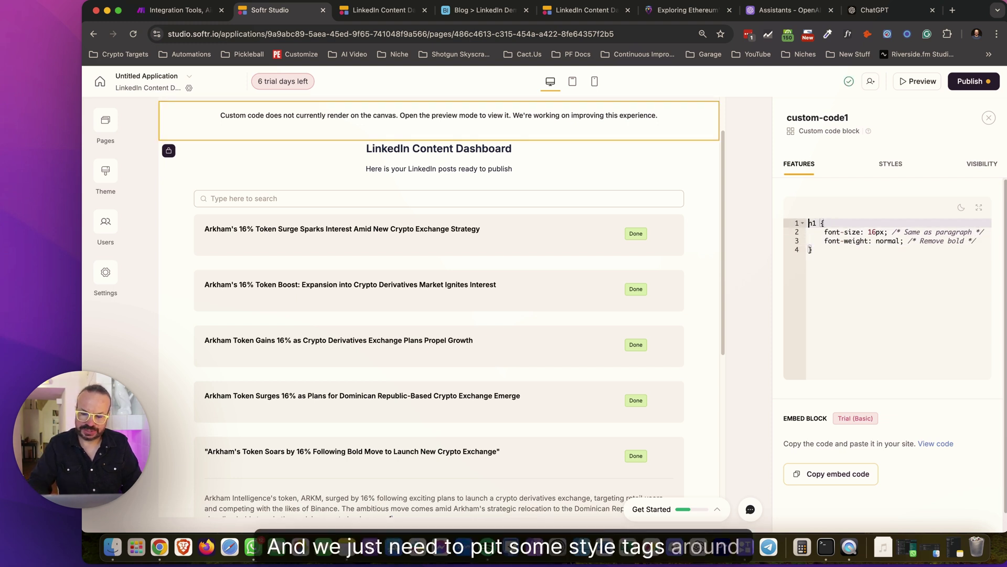
pyautogui.write('<s')
pyautogui.write('tyle')
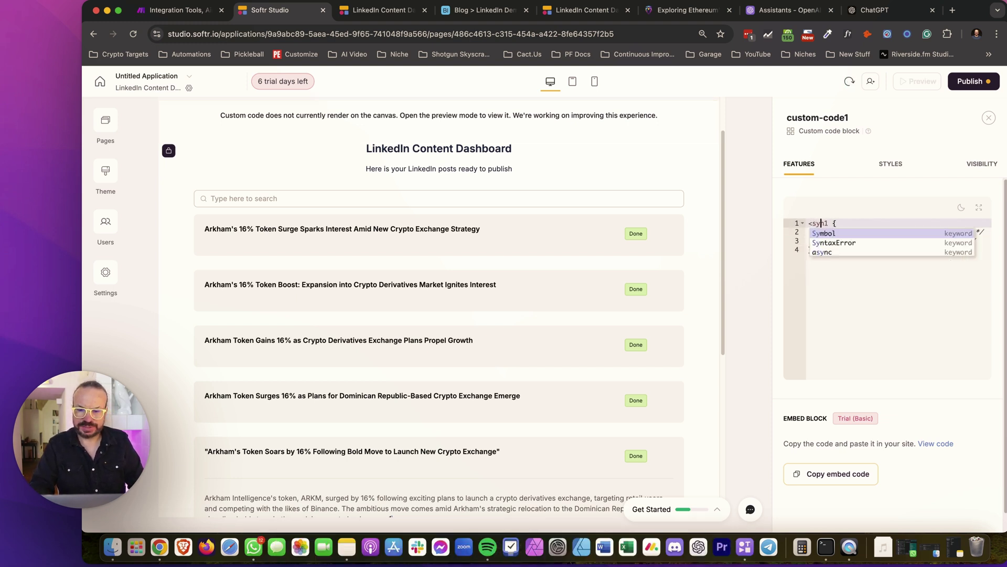
pyautogui.write('></style>')
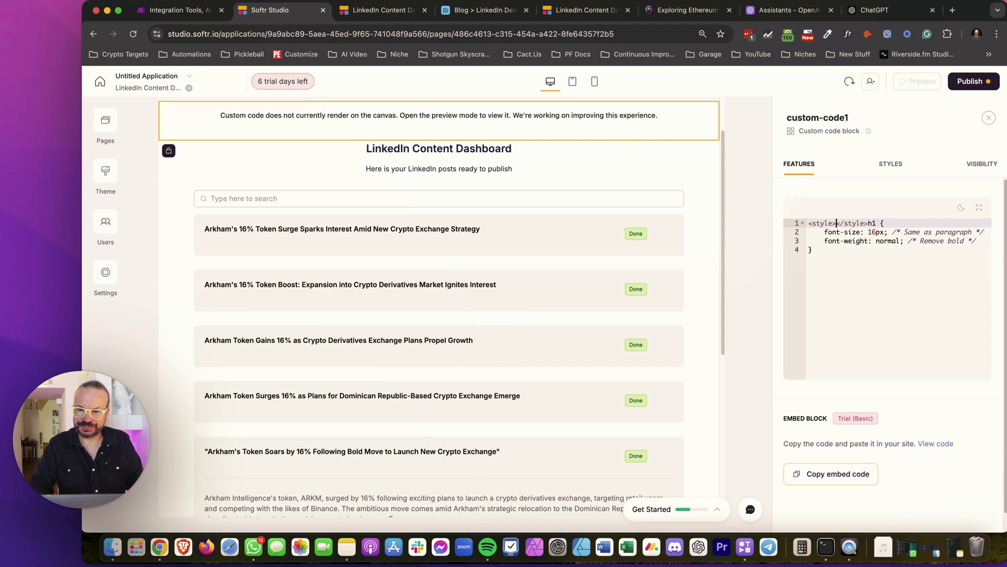
pyautogui.press('Return')
pyautogui.click(816, 241)
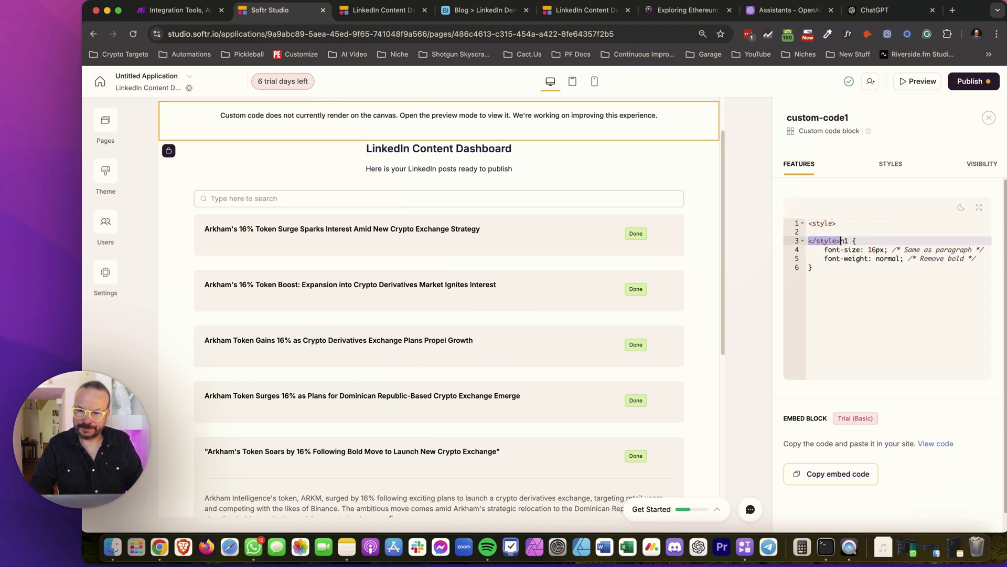
pyautogui.press('BackSpace')
pyautogui.press('Down')
pyautogui.press('Down')
pyautogui.press('Down')
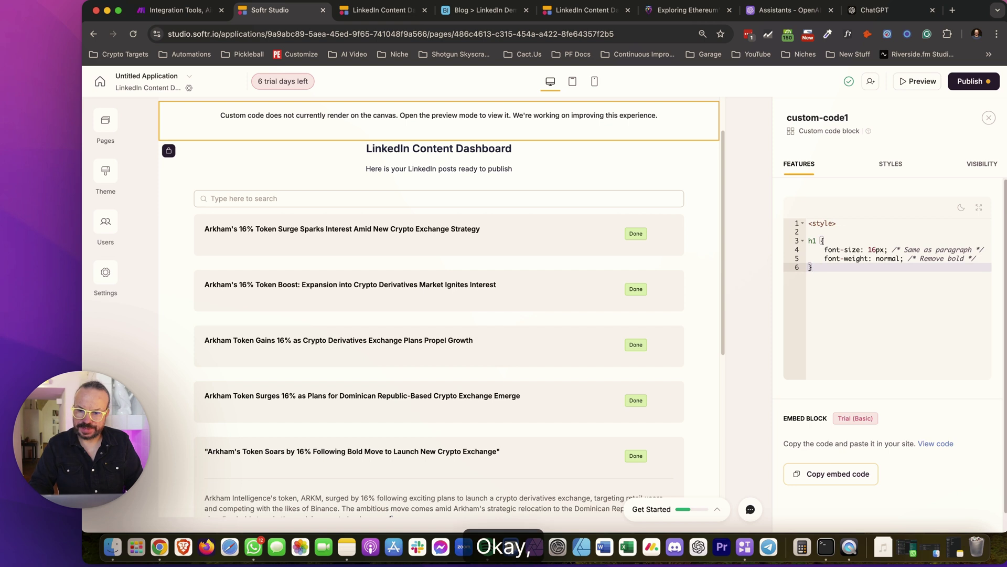
pyautogui.press('Return')
pyautogui.press('Return')
pyautogui.write('</style>')
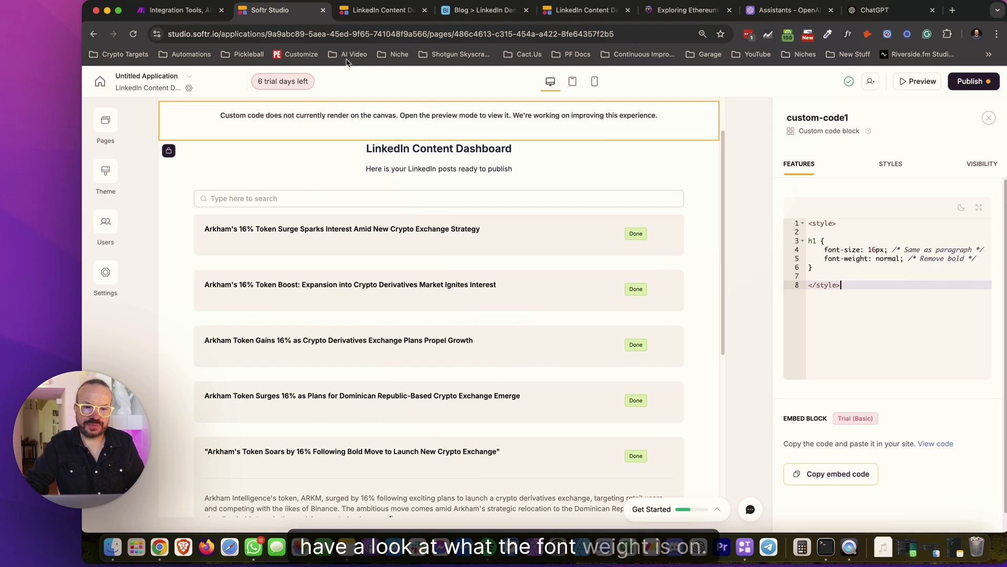
# Inspect a post paragraph on the live dashboard, confirming 16px Inter text in #616161
pyautogui.click(381, 11)
pyautogui.click(1000, 35)
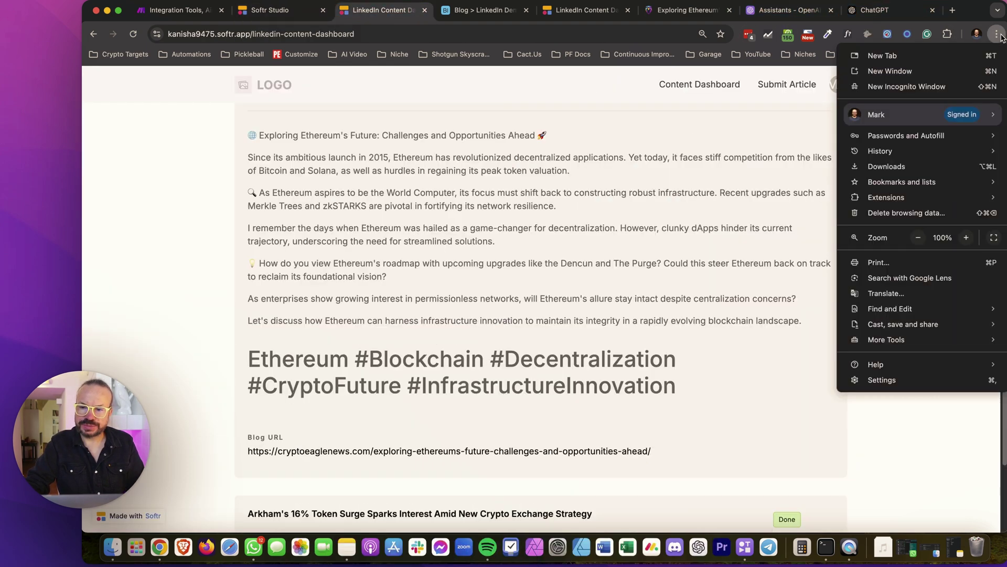
pyautogui.moveTo(839, 346)
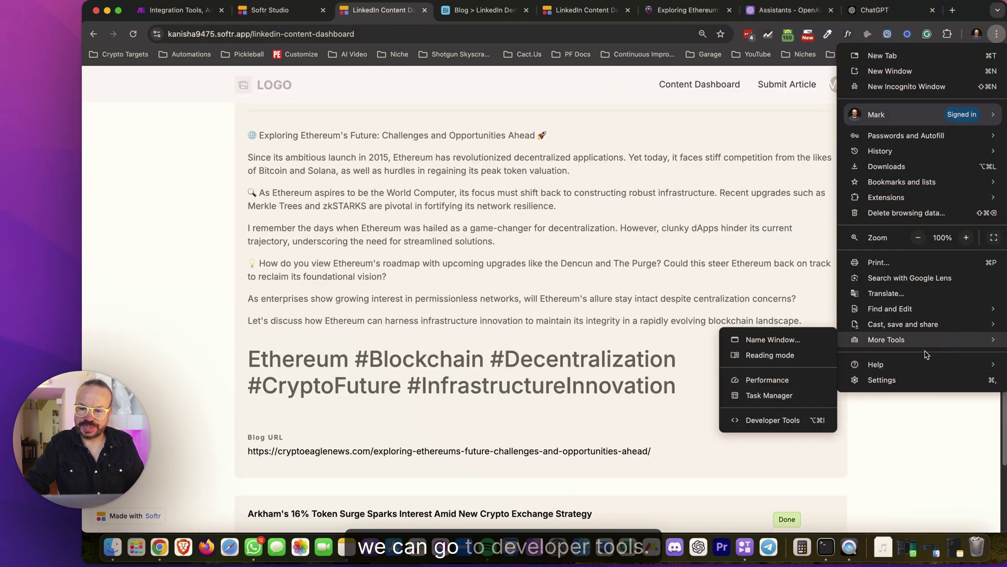
pyautogui.click(772, 420)
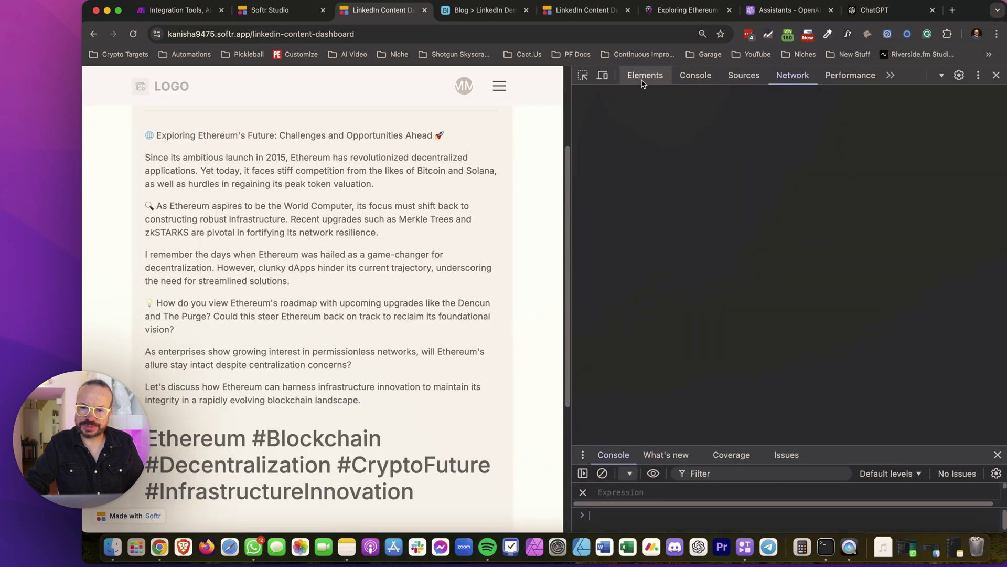
pyautogui.click(583, 75)
pyautogui.click(425, 234)
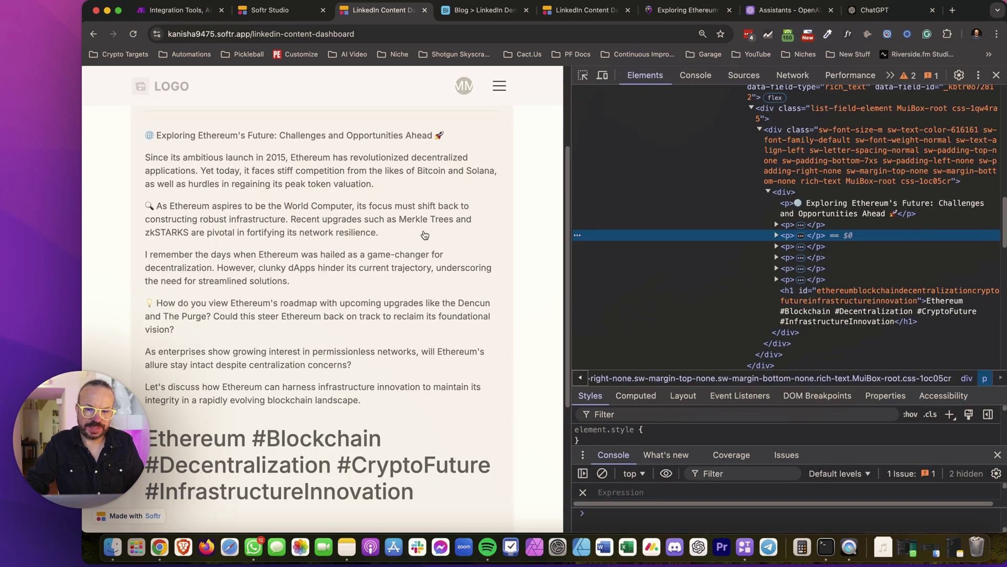
pyautogui.click(583, 75)
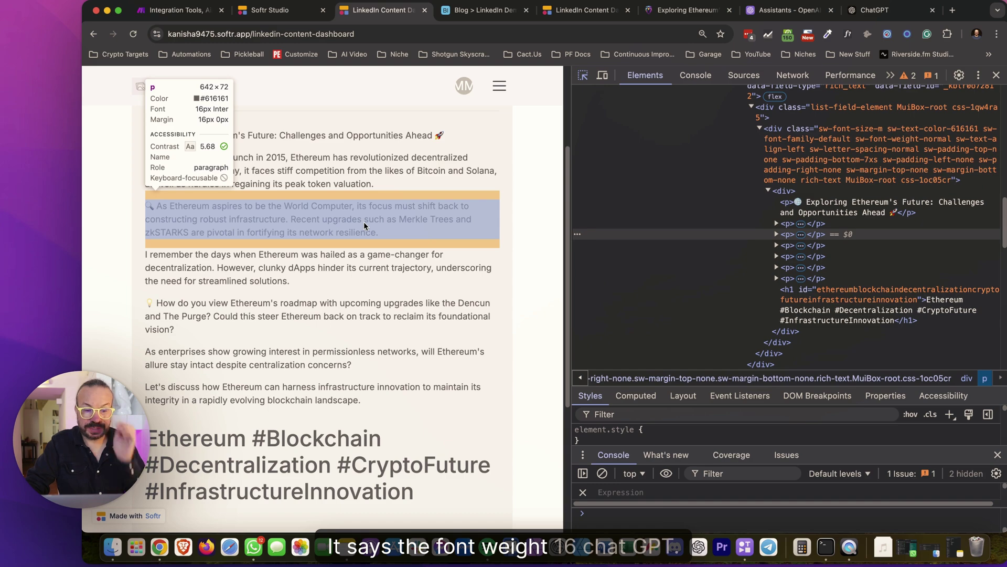
pyautogui.click(996, 76)
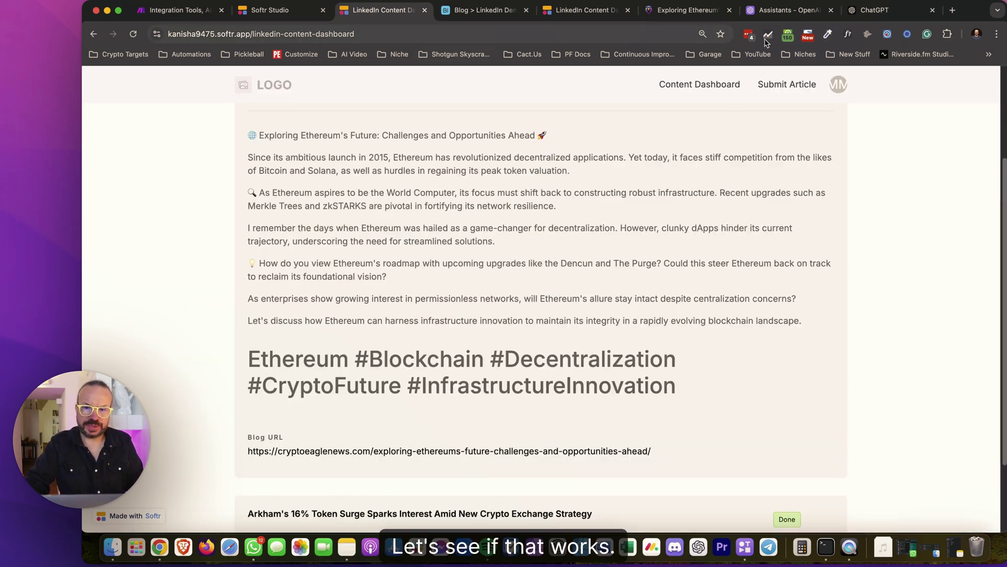
# Publish the Softr app updates so the custom h1 CSS goes live
pyautogui.click(315, 21)
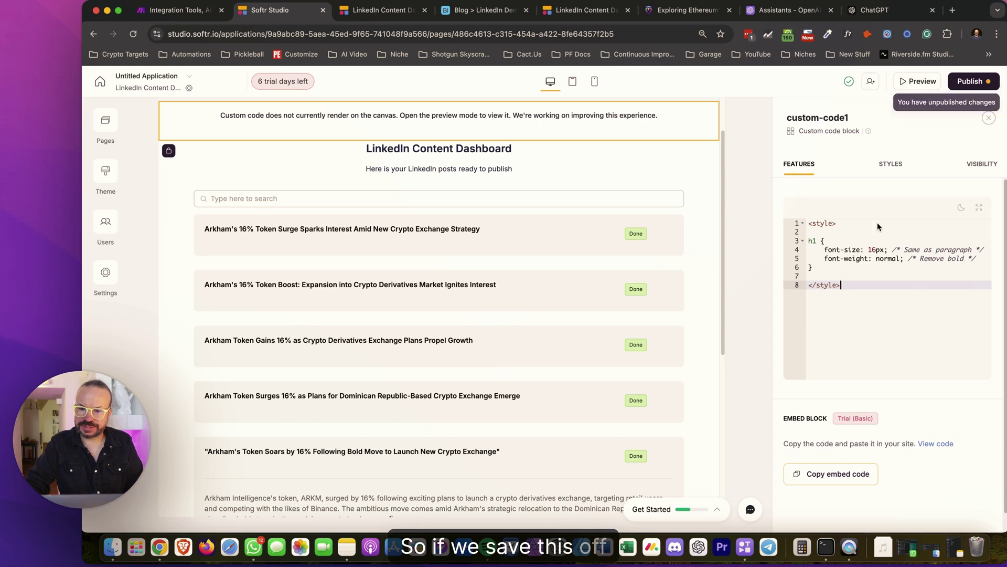
pyautogui.click(972, 88)
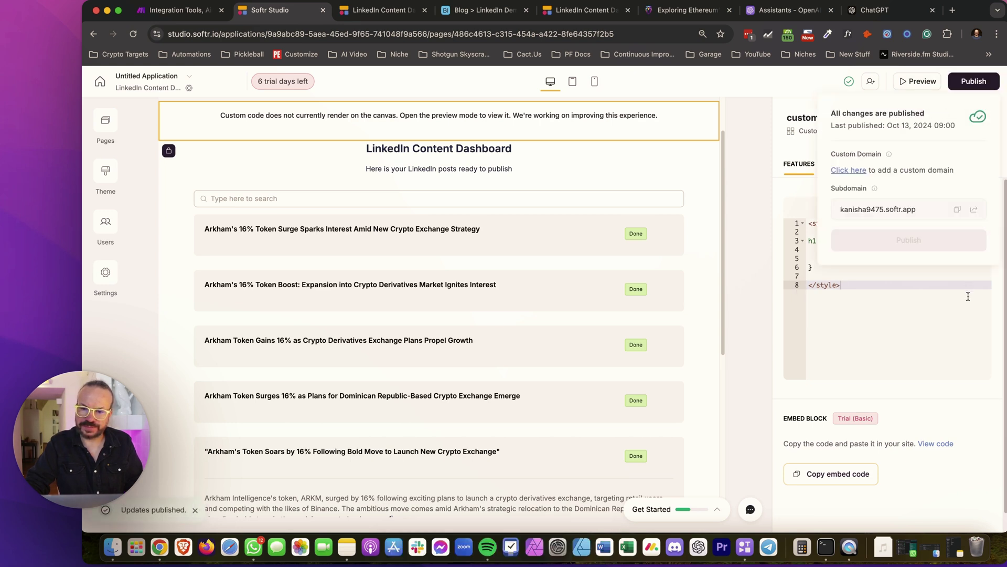
pyautogui.click(852, 268)
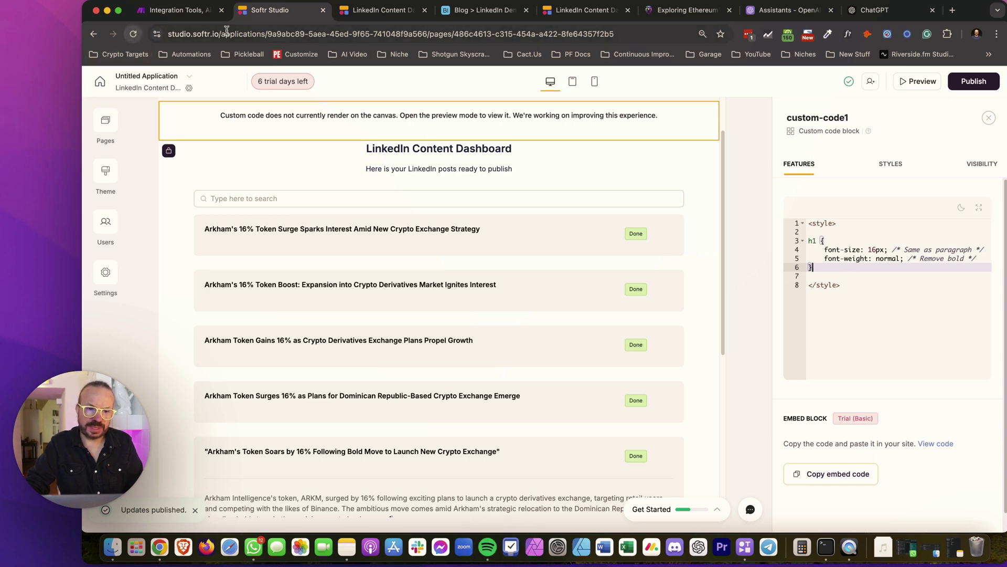
pyautogui.hotkey('ctrl', 'Tab')
# Reload the live dashboard and expand the Ethereum post to check the hashtags now show at paragraph size
pyautogui.click(132, 35)
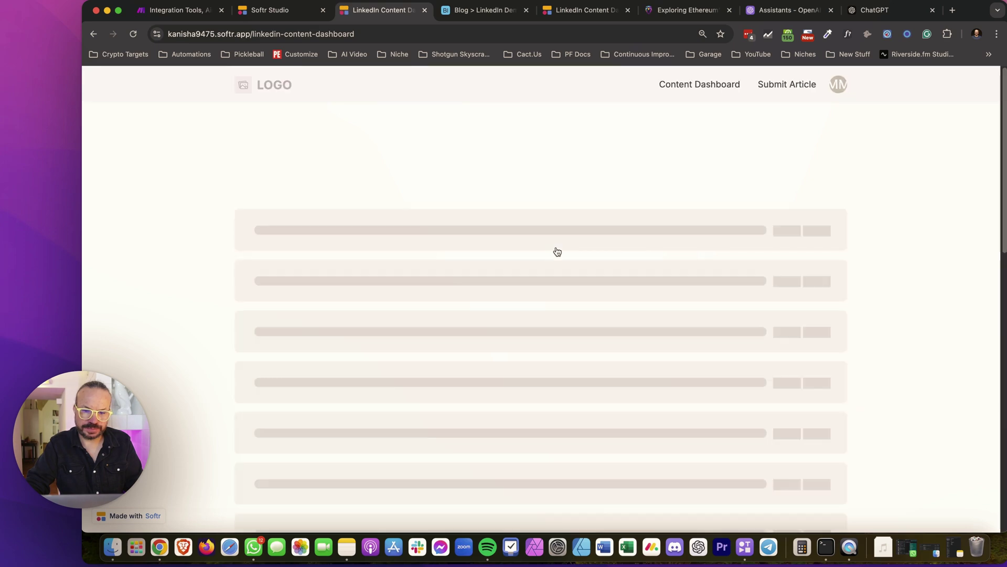
pyautogui.click(512, 332)
pyautogui.scroll(-5, 513, 333)
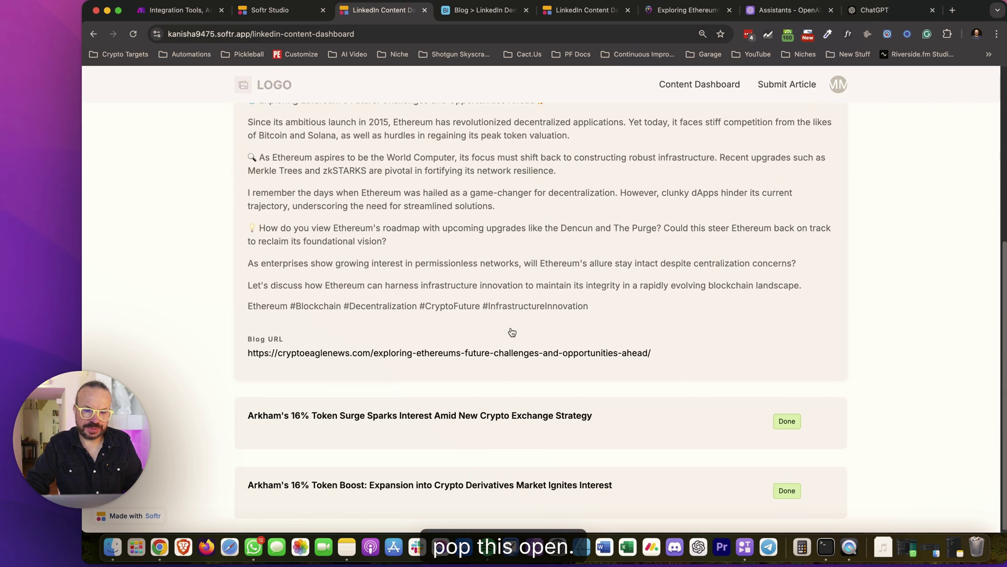
pyautogui.moveTo(590, 311); pyautogui.dragTo(133, 485)
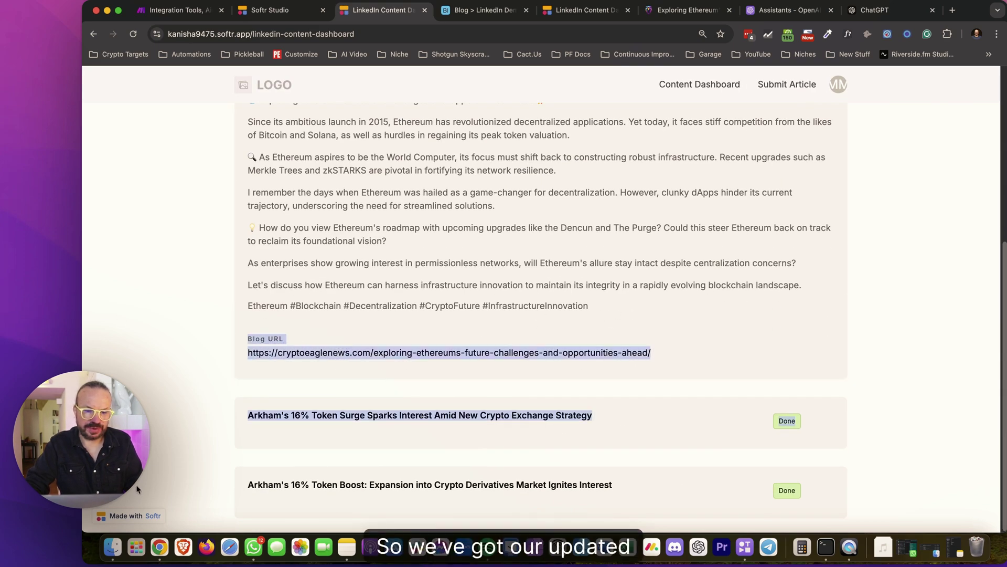
pyautogui.click(153, 473)
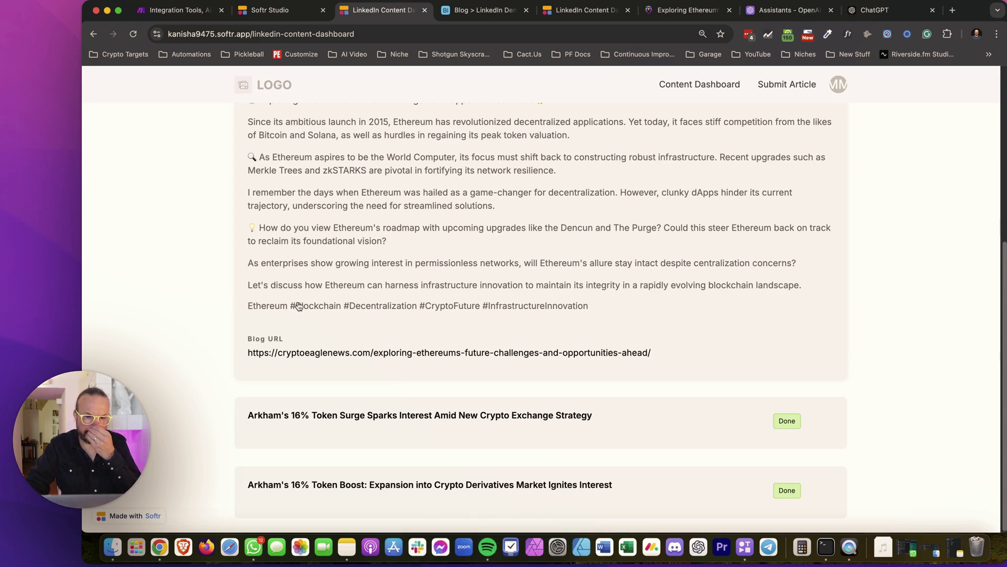
pyautogui.scroll(5, 612, 309)
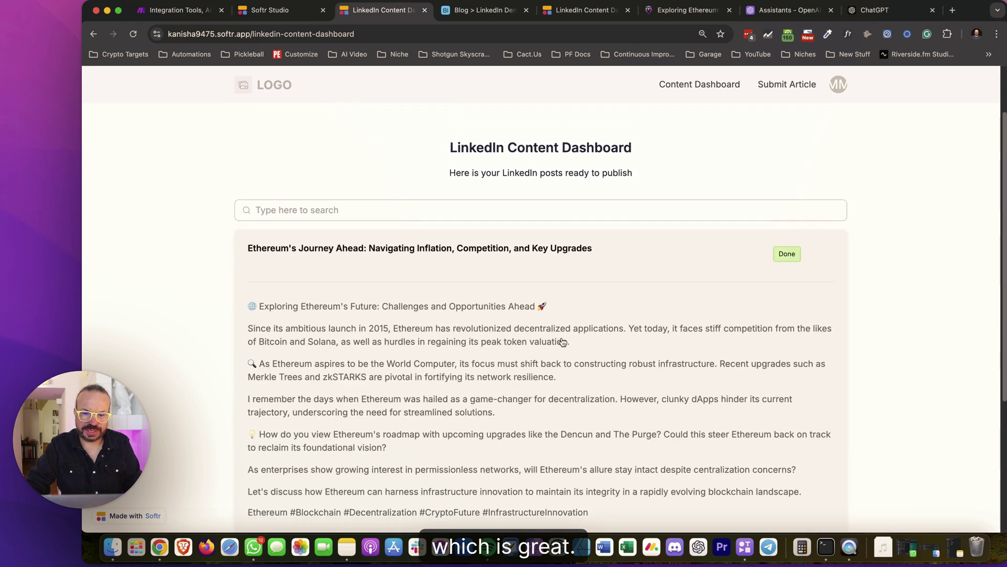
pyautogui.scroll(-5, 562, 342)
pyautogui.scroll(3, 583, 342)
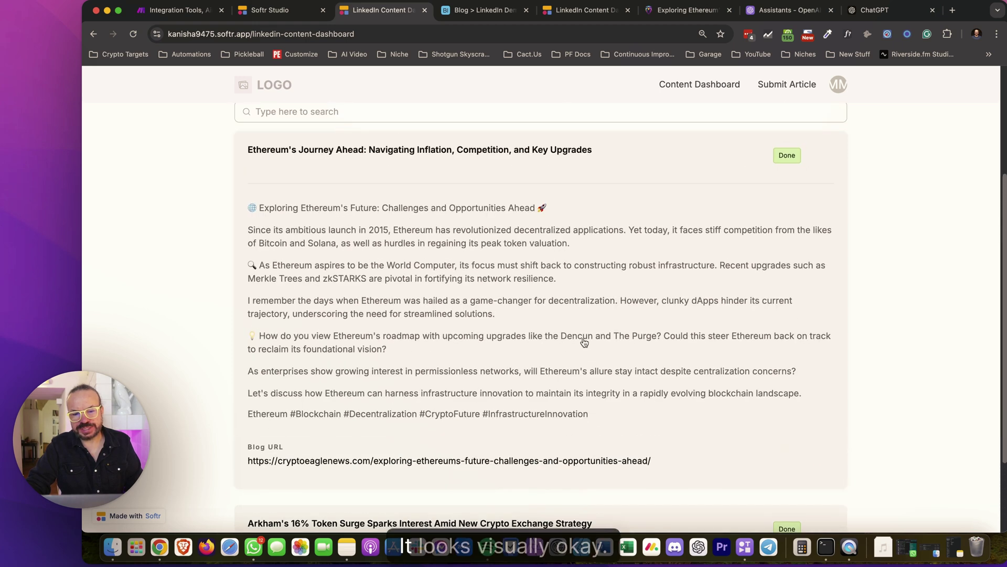
pyautogui.scroll(-2, 584, 342)
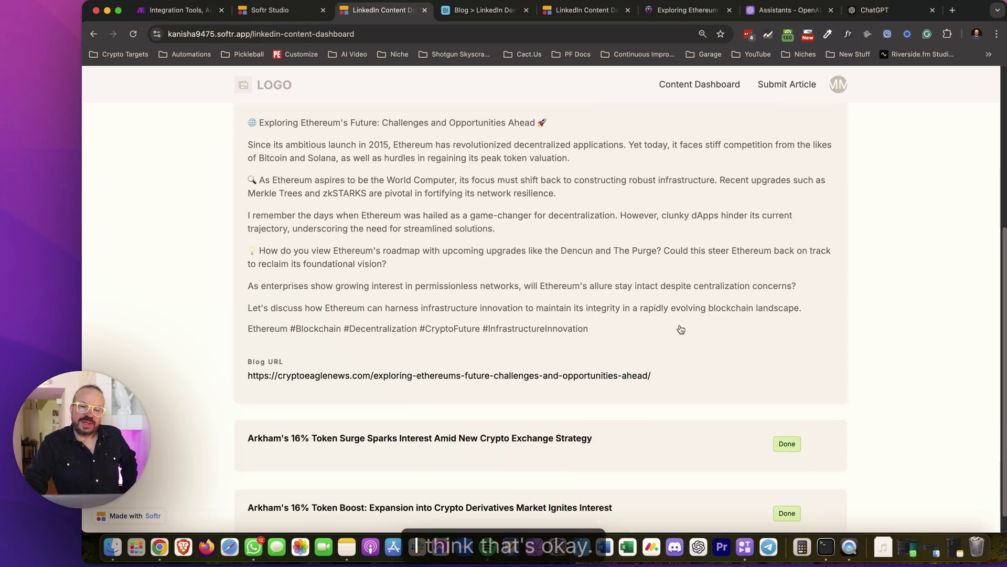
pyautogui.scroll(2, 470, 180)
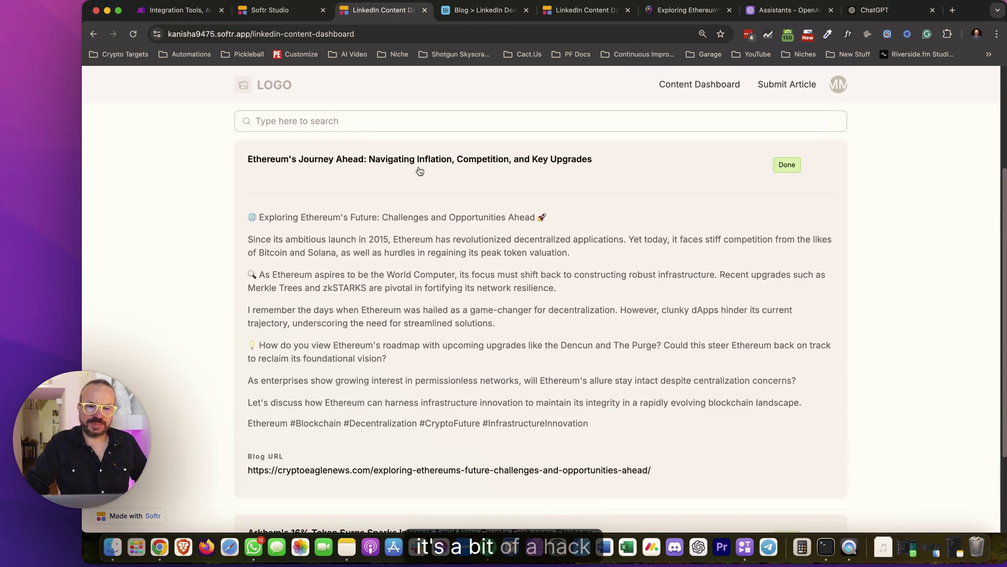
# Collapse and re-expand the Ethereum post to recheck the hashtags, then go back to Softr Studio
pyautogui.click(584, 192)
pyautogui.click(543, 328)
pyautogui.scroll(-5, 577, 288)
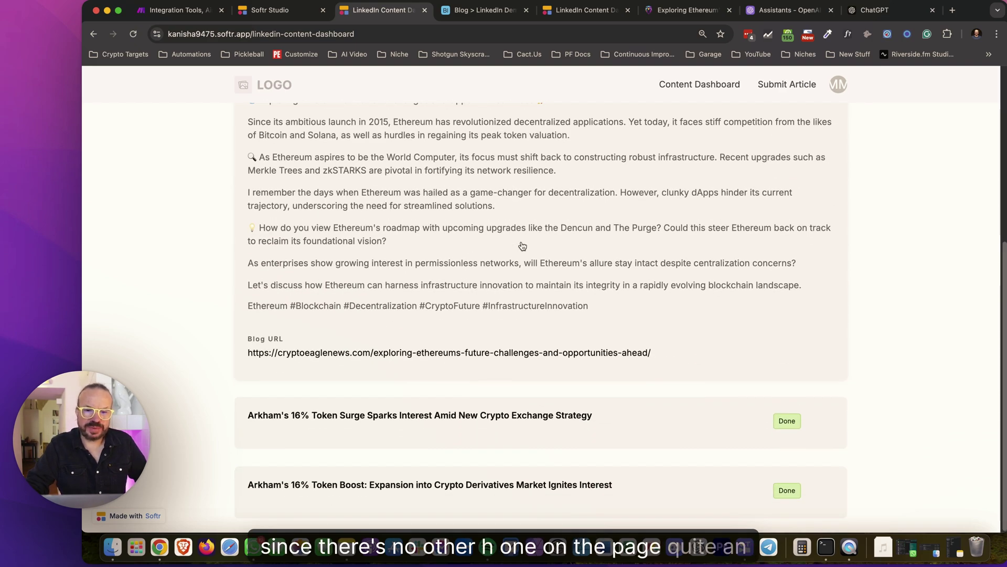
pyautogui.click(283, 10)
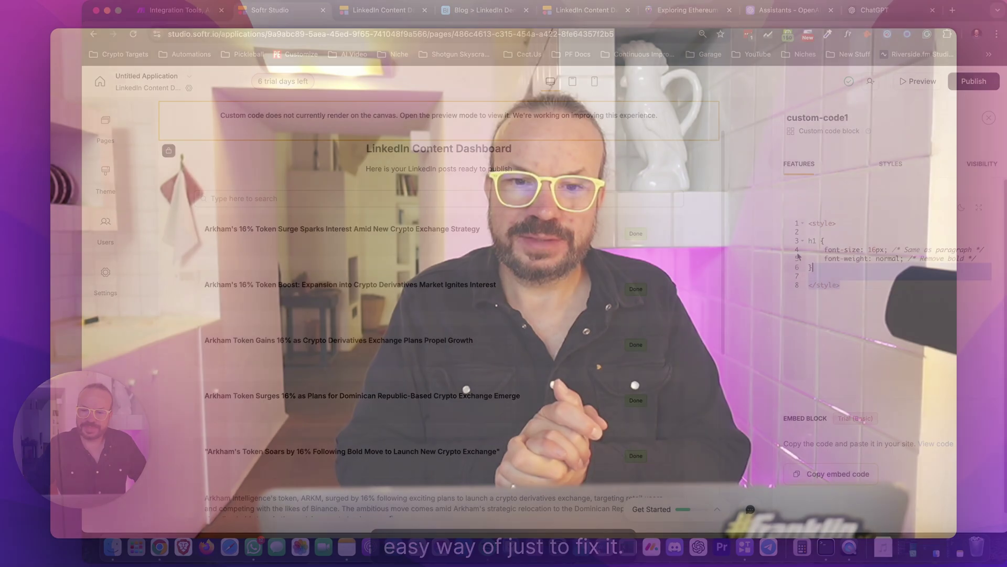